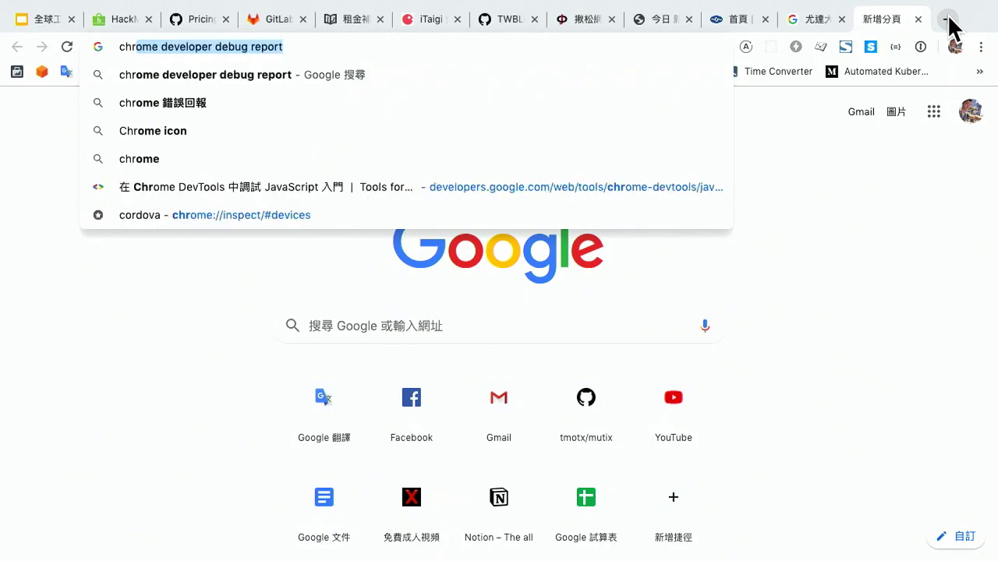
Run a Google search for 'chrome', then select the address bar to go to gandi.net.
{"action": "key", "text": "Delete"}
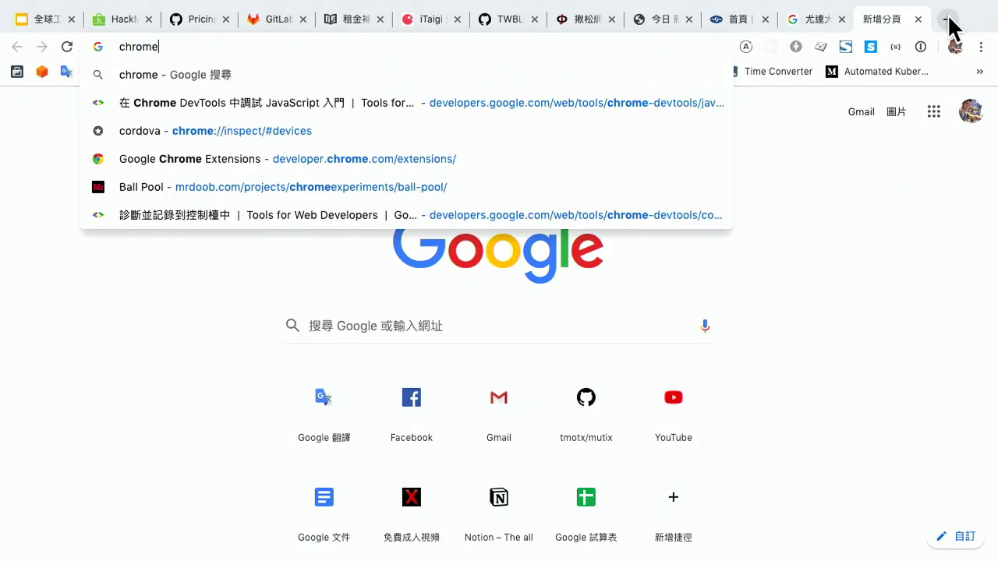
{"action": "key", "text": "Return"}
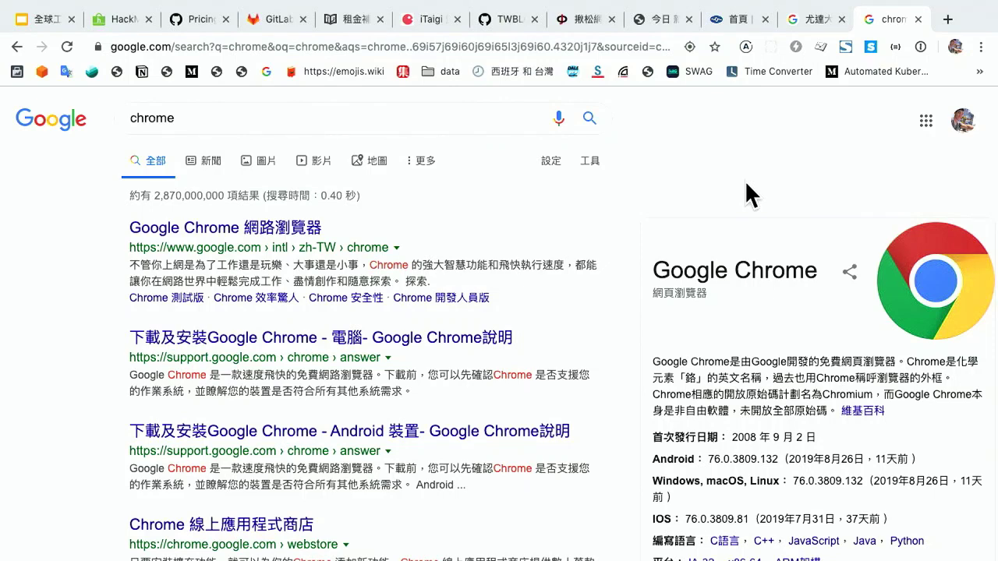
{"action": "left_click", "coordinate": [331, 48]}
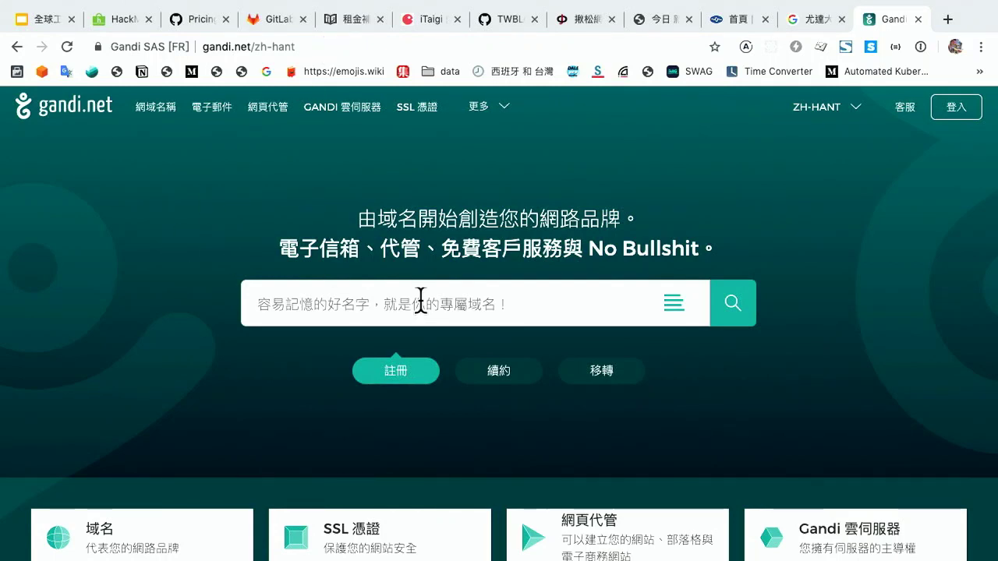
Search Gandi.net for yutin2019 and refresh the availability results for yutin2019.tw.
{"action": "left_click", "coordinate": [452, 301]}
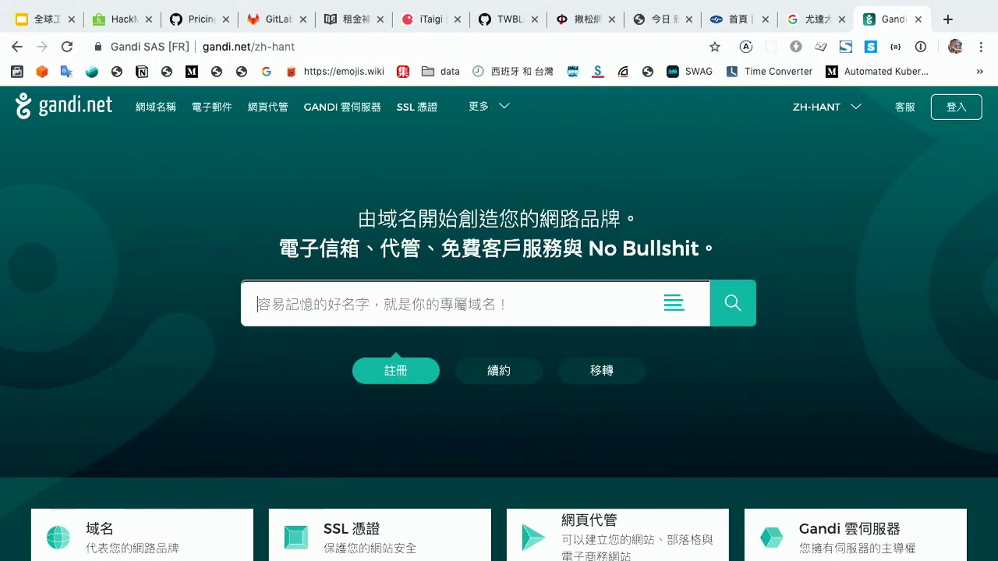
{"action": "type", "text": "yu"}
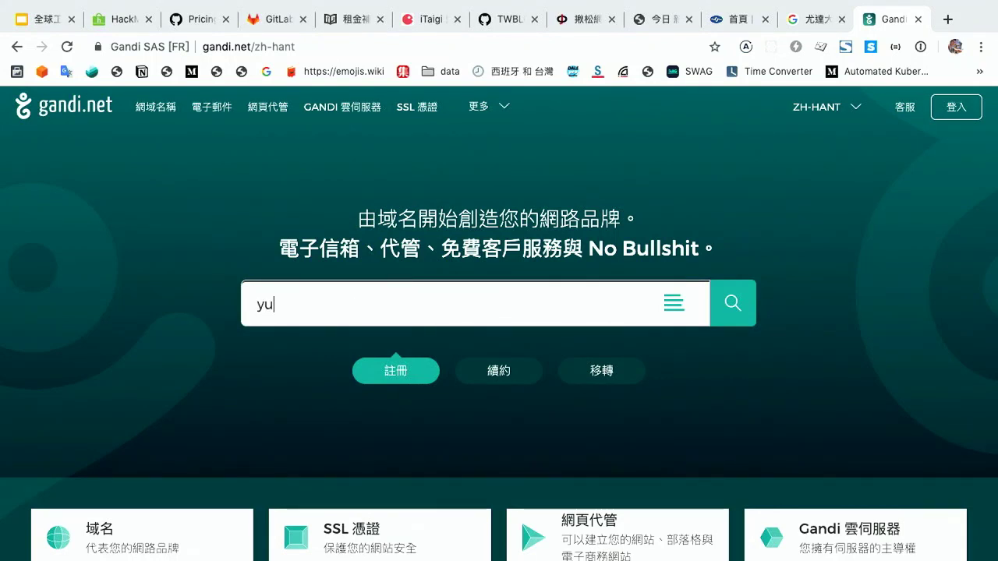
{"action": "type", "text": "tin"}
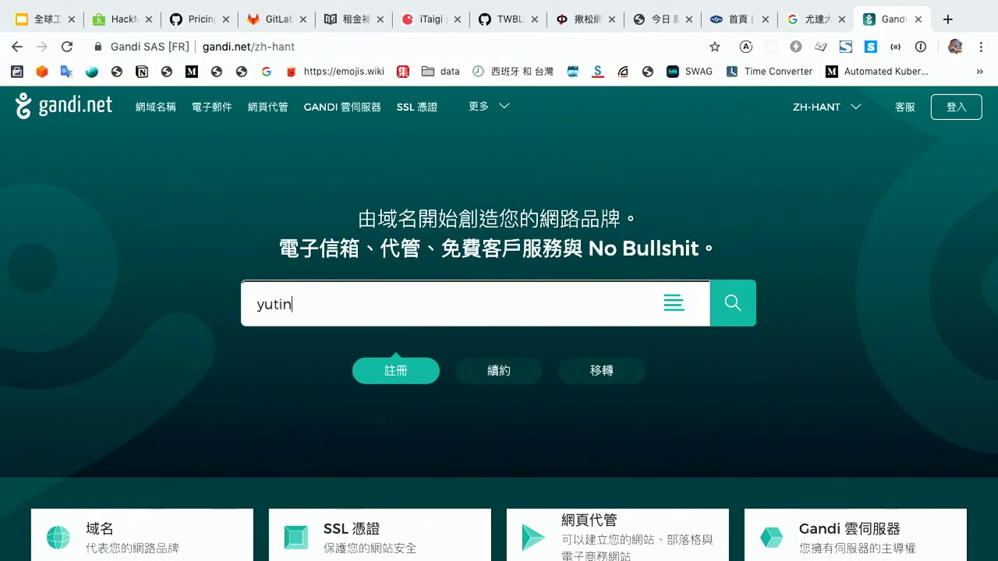
{"action": "type", "text": "2019"}
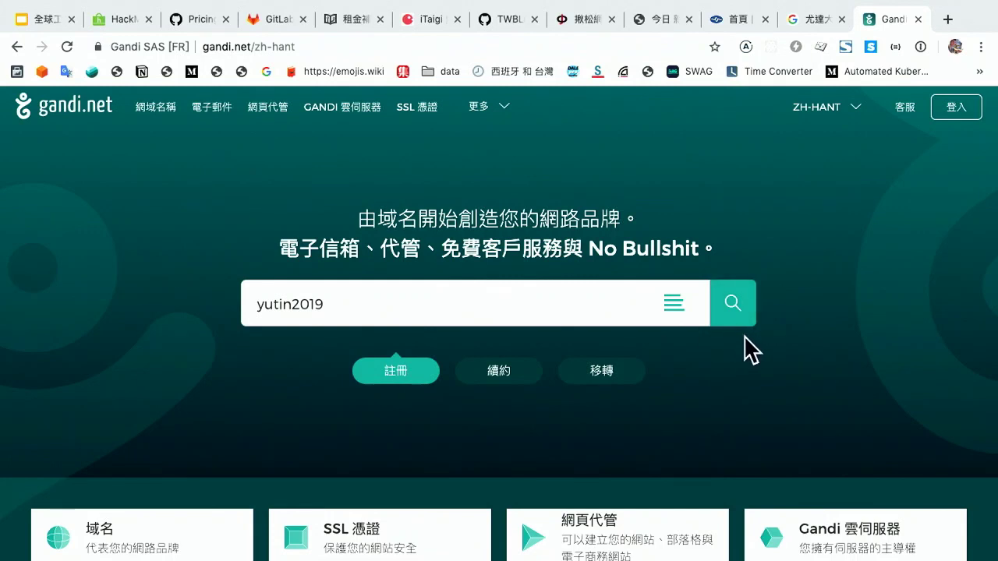
{"action": "left_click", "coordinate": [400, 374]}
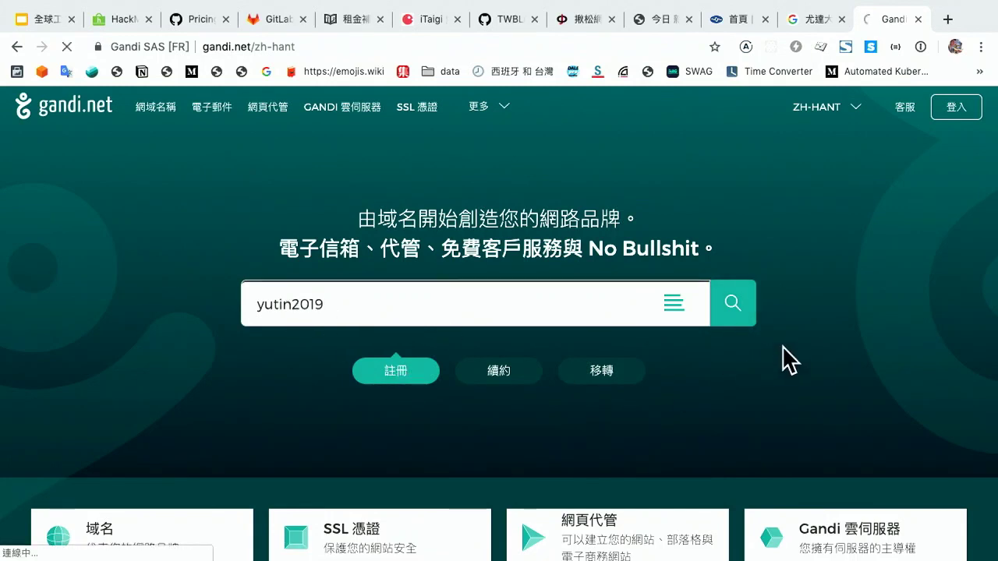
{"action": "left_click", "coordinate": [733, 312]}
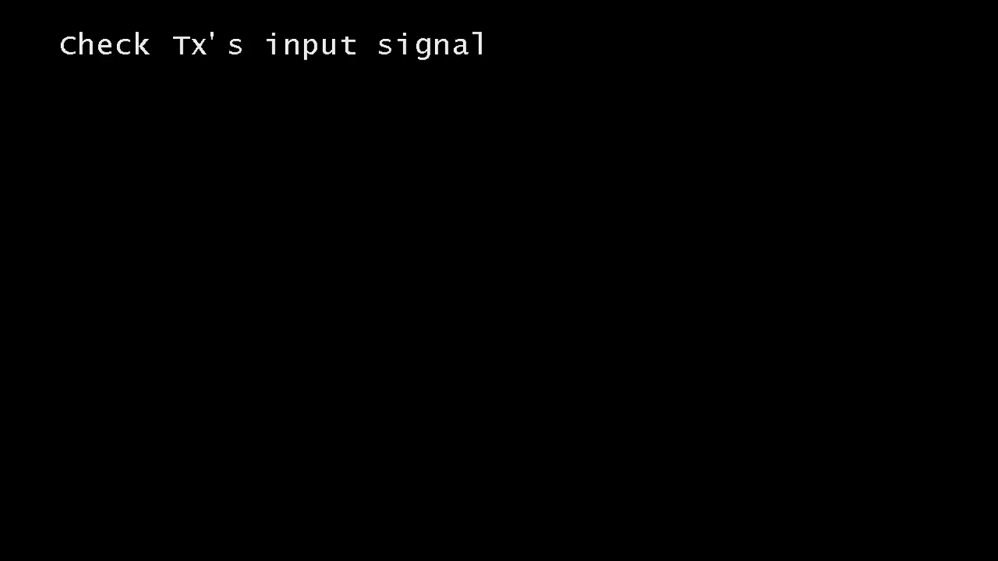
{"action": "left_click", "coordinate": [787, 303]}
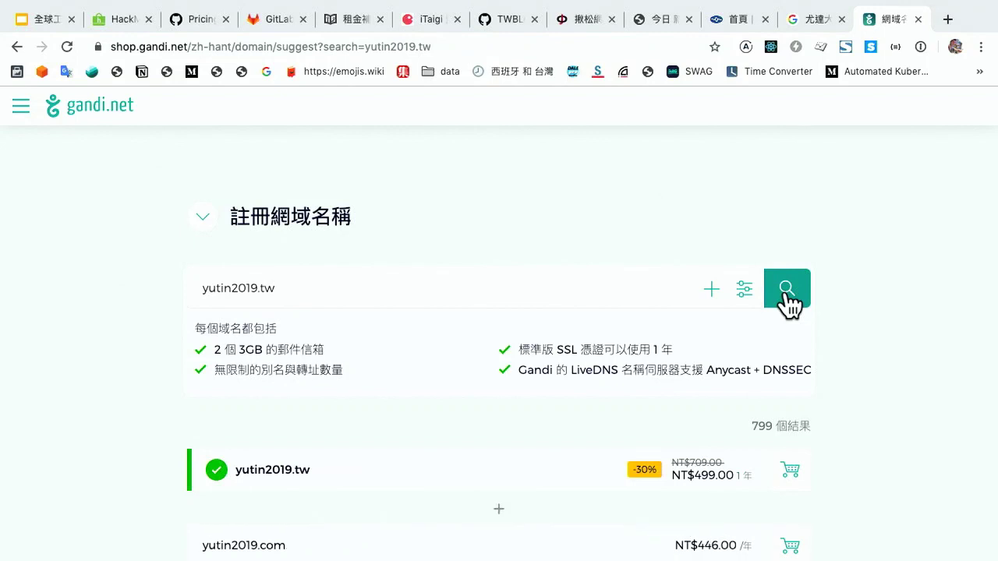
{"action": "scroll", "coordinate": [787, 302], "scroll_direction": "down", "scroll_amount": 3}
{"action": "scroll", "coordinate": [535, 375], "scroll_direction": "up", "scroll_amount": 1}
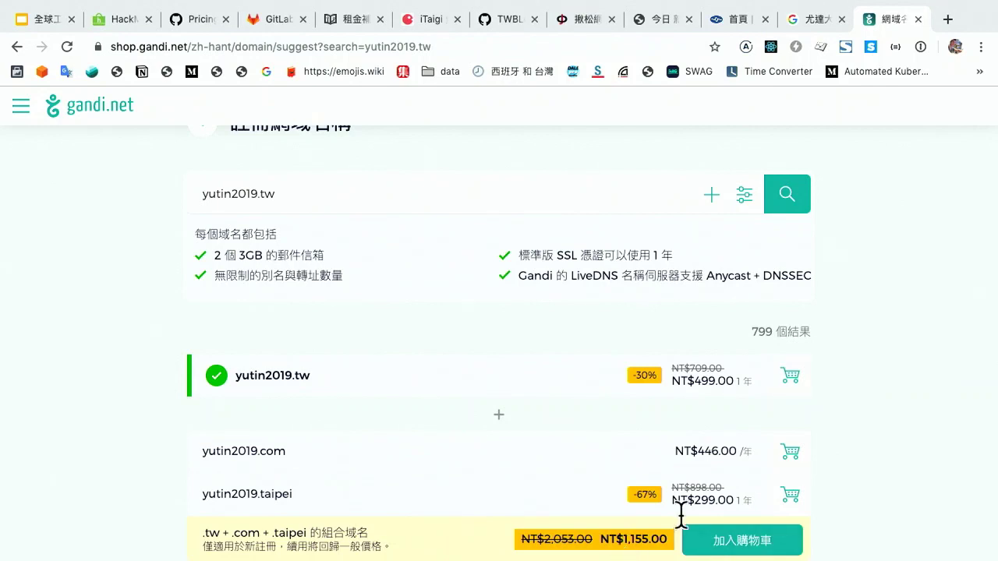
Add yutin2019.tw to the cart, go to checkout, and open the 優惠代碼 discount code field.
{"action": "left_click", "coordinate": [790, 378]}
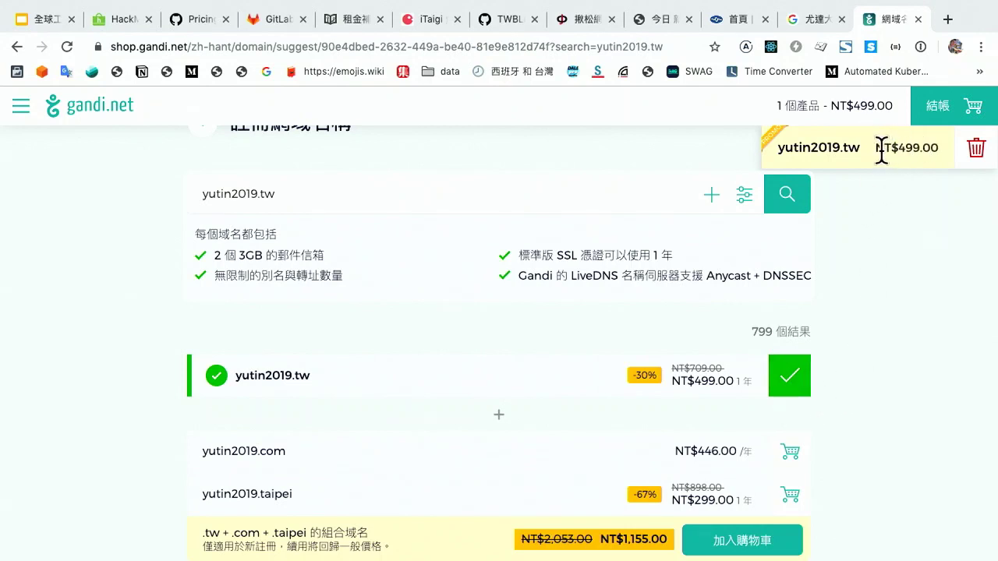
{"action": "left_click", "coordinate": [967, 107]}
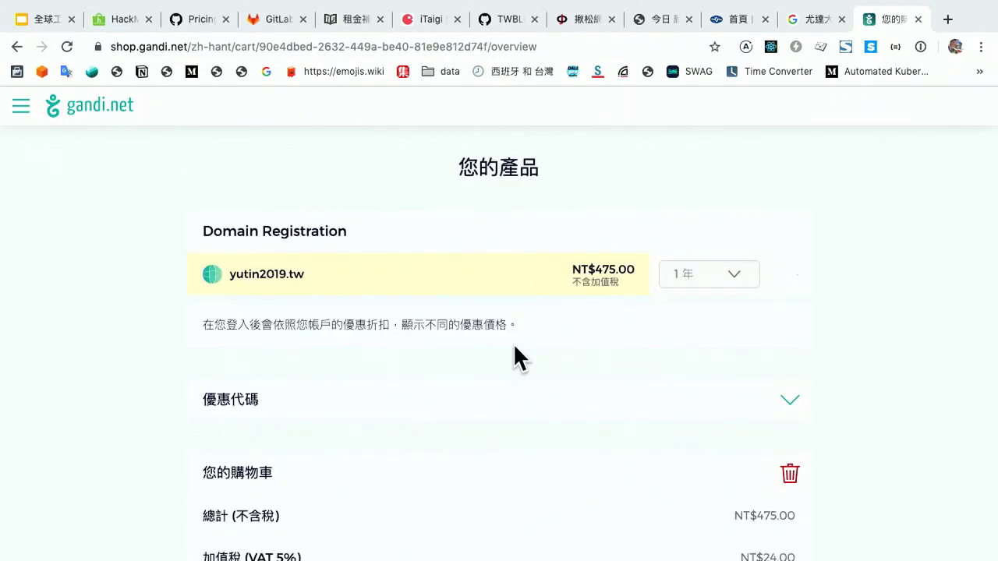
{"action": "scroll", "coordinate": [519, 358], "scroll_direction": "down", "scroll_amount": 1}
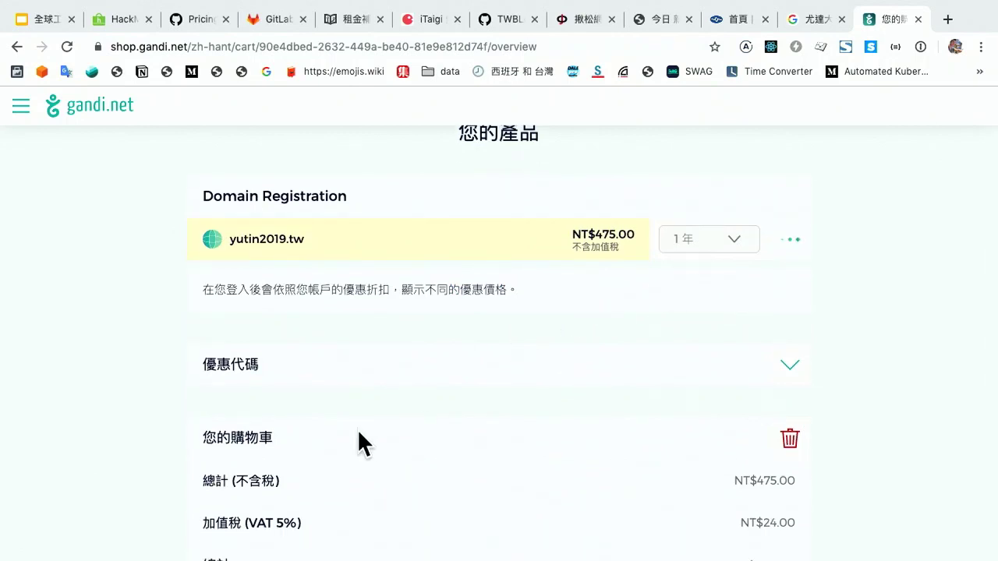
{"action": "left_click", "coordinate": [795, 365]}
{"action": "left_click", "coordinate": [277, 466]}
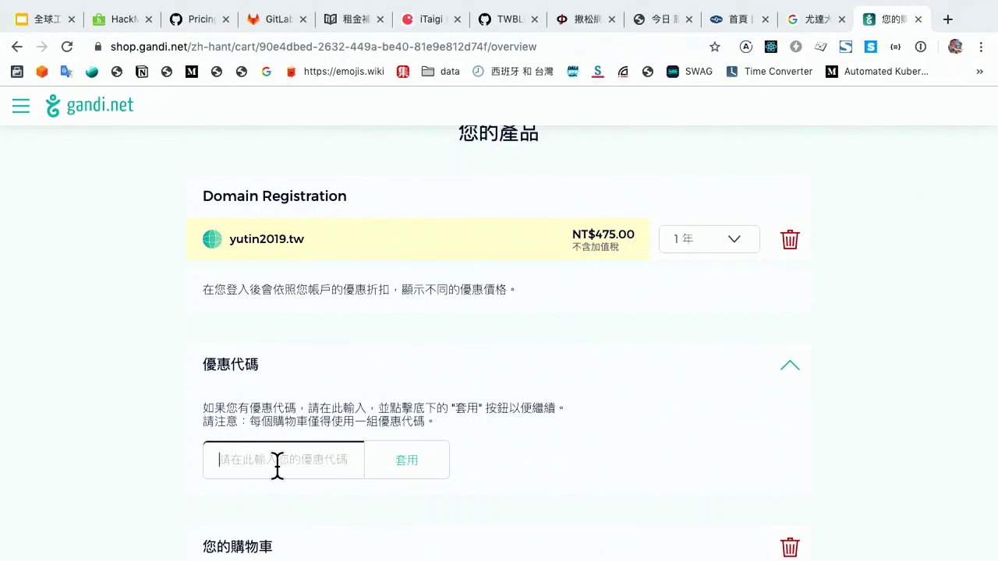
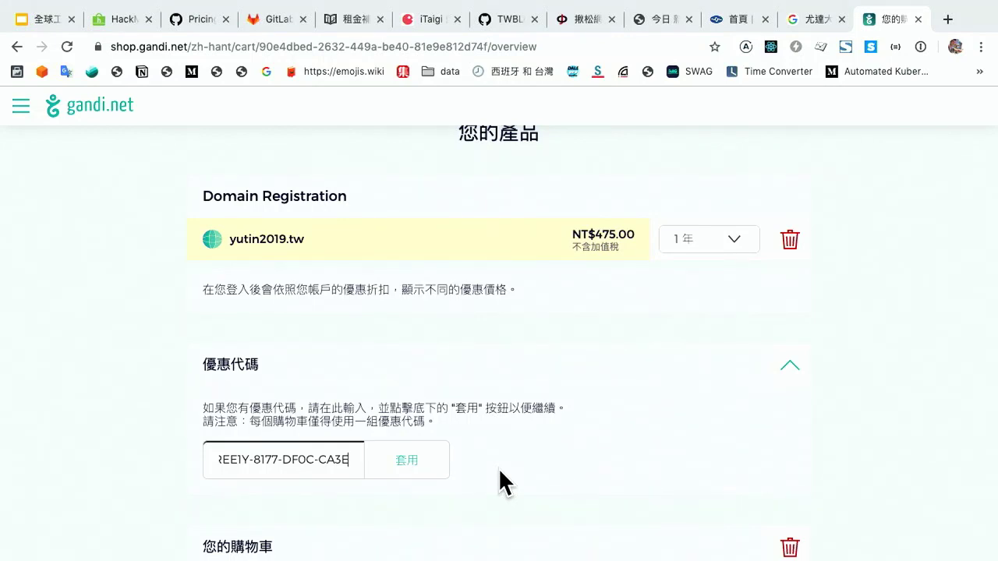
Enter the free one-year discount code, fix its last characters after an error, and apply it.
{"action": "left_click", "coordinate": [411, 468]}
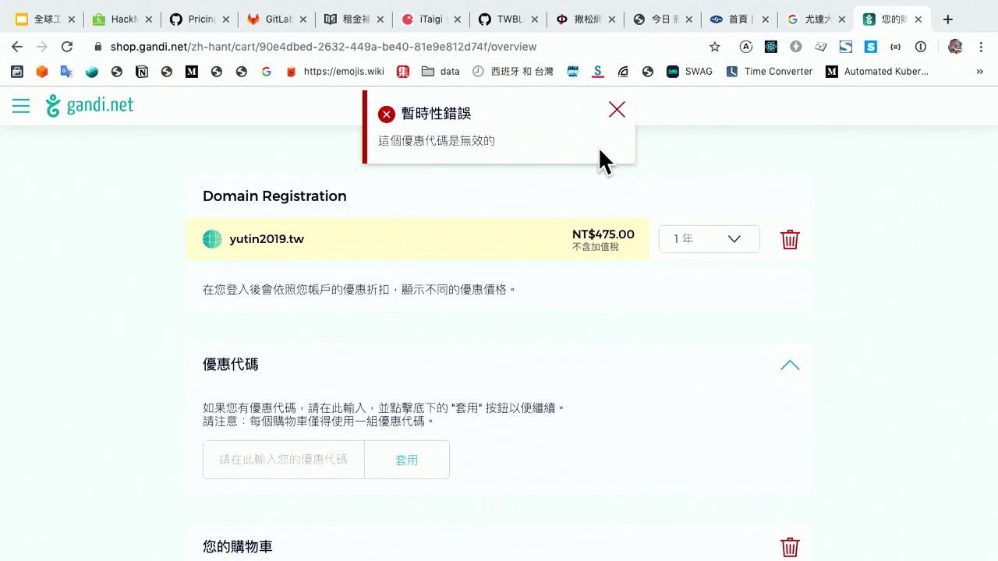
{"action": "left_click", "coordinate": [317, 450]}
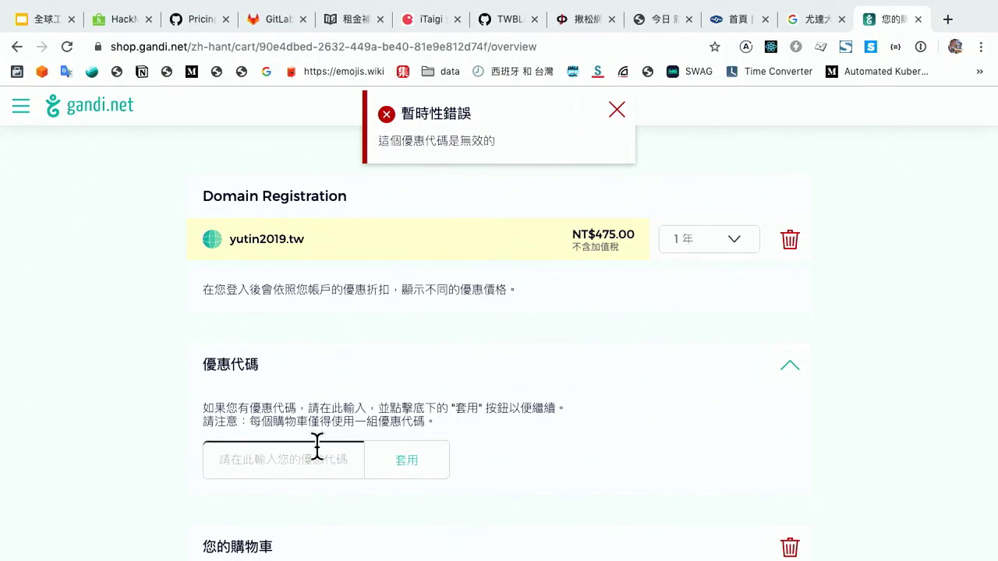
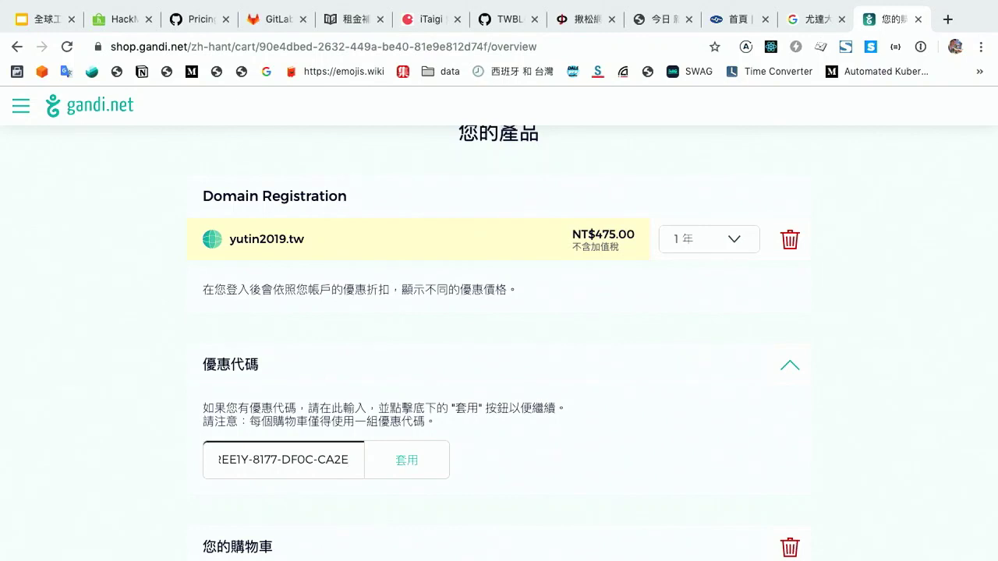
{"action": "left_click", "coordinate": [430, 464]}
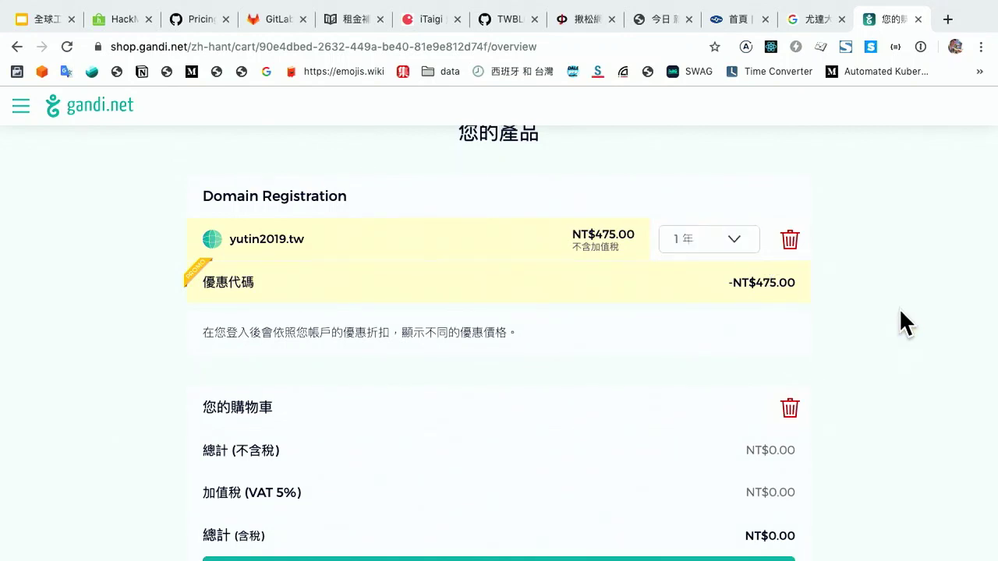
Check out the NT$0.00 cart to reach the account sign-in page.
{"action": "scroll", "coordinate": [899, 308], "scroll_direction": "down", "scroll_amount": 2}
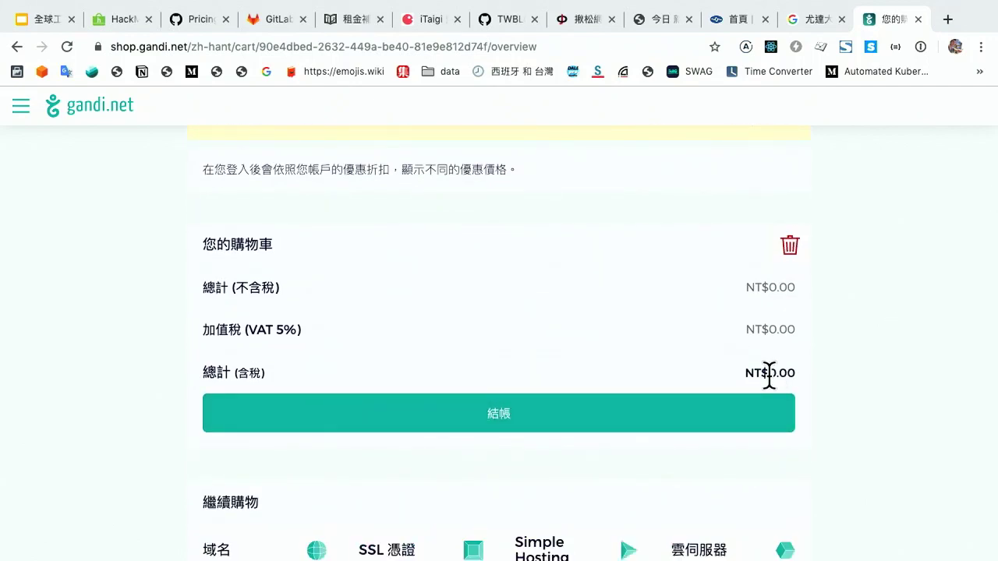
{"action": "left_click", "coordinate": [664, 438]}
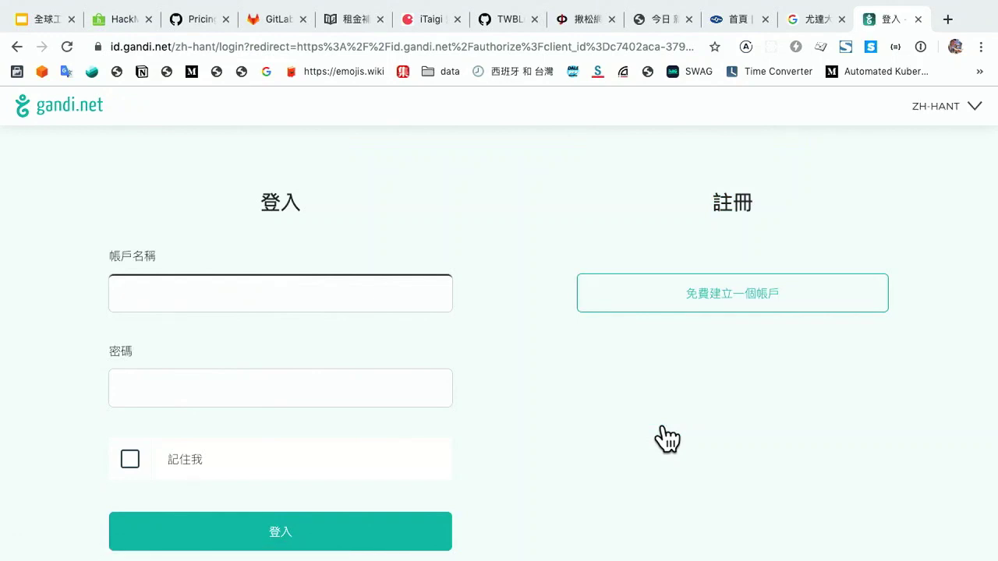
Scroll down the login page while signing in to the Gandi.net account.
{"action": "scroll", "coordinate": [667, 439], "scroll_direction": "down", "scroll_amount": 3}
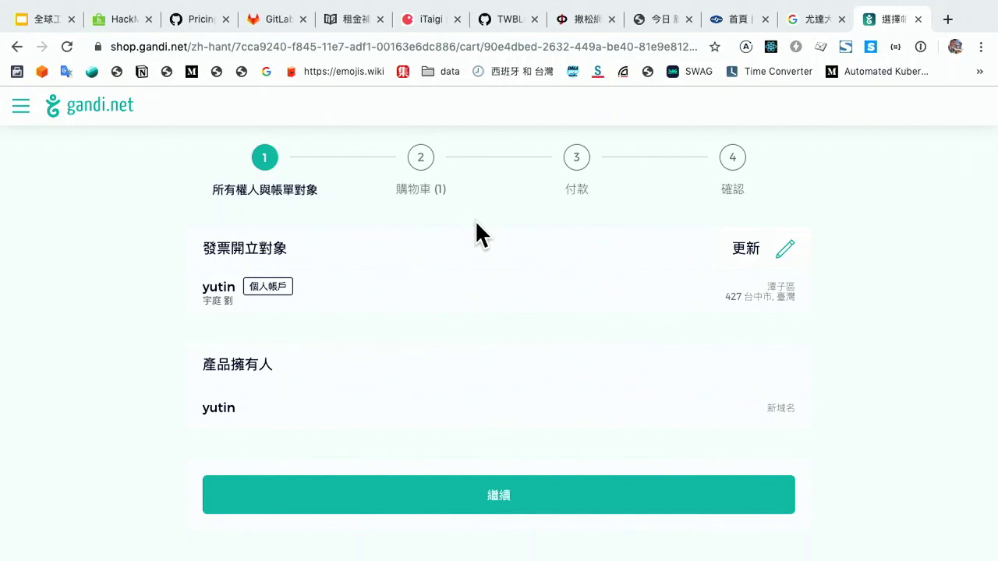
Continue past the billing contact and owner step to the cart step.
{"action": "left_click", "coordinate": [472, 508]}
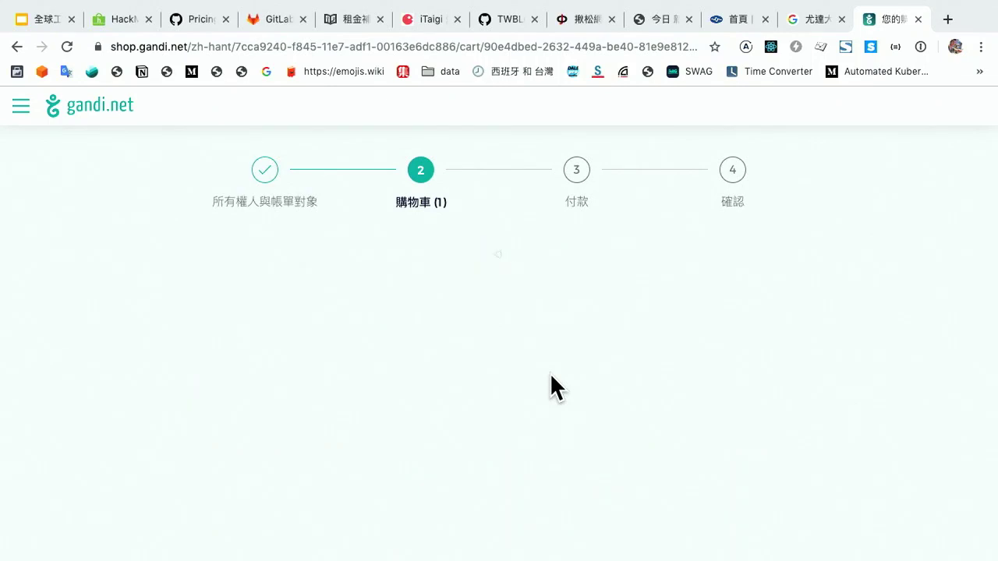
Accept the .tw special terms and general domain agreement, then place the NT$0.00 order.
{"action": "scroll", "coordinate": [549, 372], "scroll_direction": "down", "scroll_amount": 10}
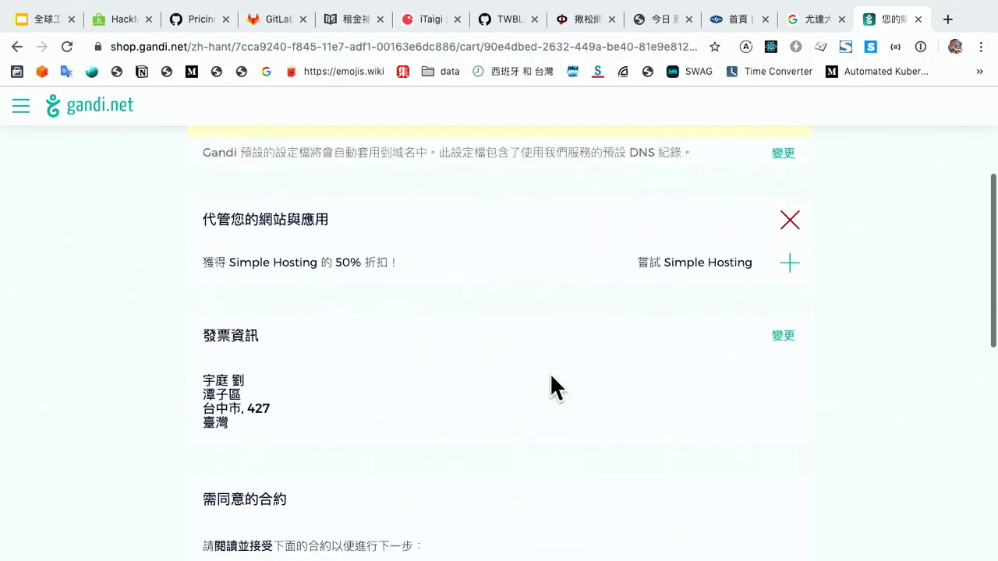
{"action": "scroll", "coordinate": [554, 388], "scroll_direction": "up", "scroll_amount": 3}
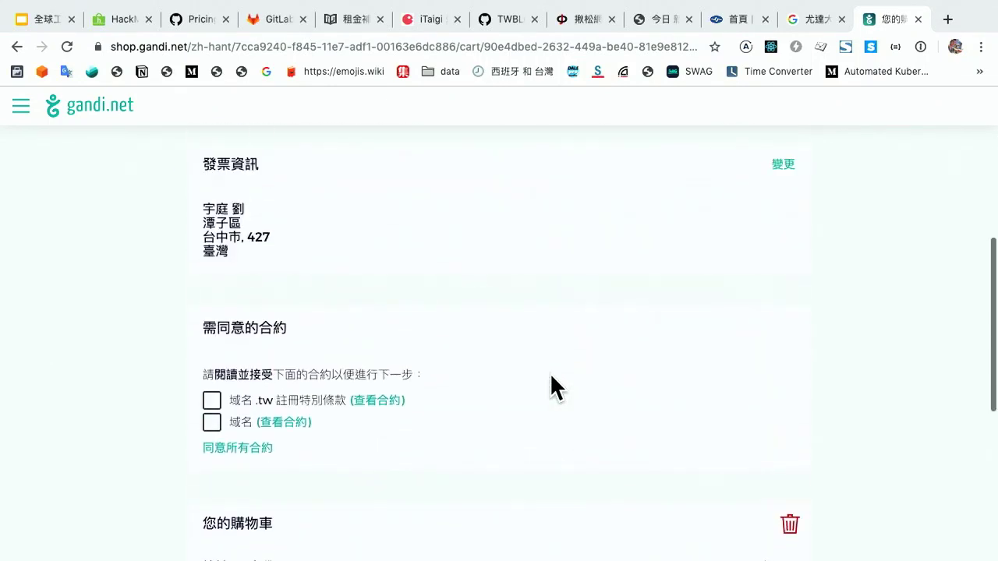
{"action": "scroll", "coordinate": [443, 335], "scroll_direction": "down", "scroll_amount": 2}
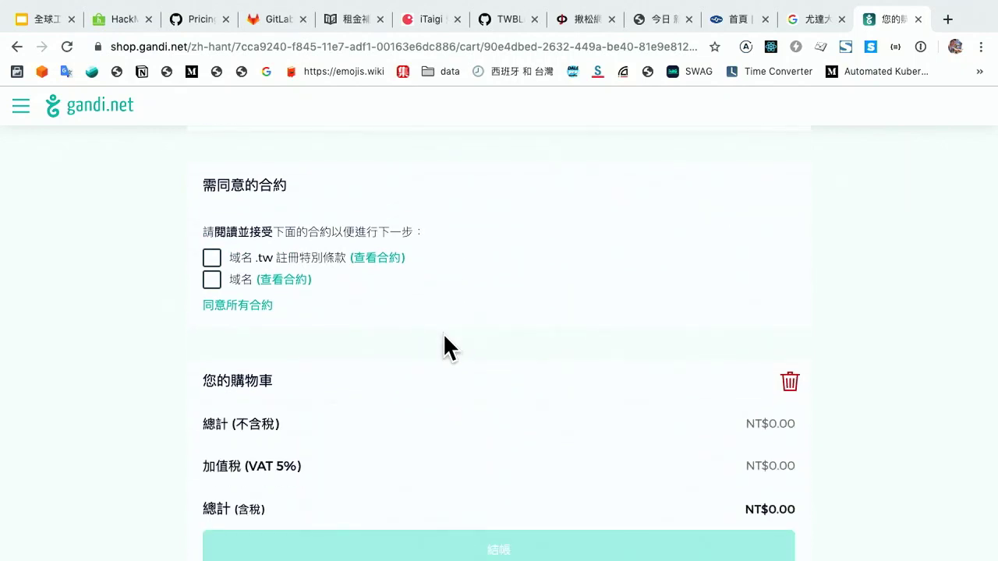
{"action": "left_click", "coordinate": [212, 259]}
{"action": "left_click", "coordinate": [211, 281]}
{"action": "scroll", "coordinate": [157, 337], "scroll_direction": "down", "scroll_amount": 3}
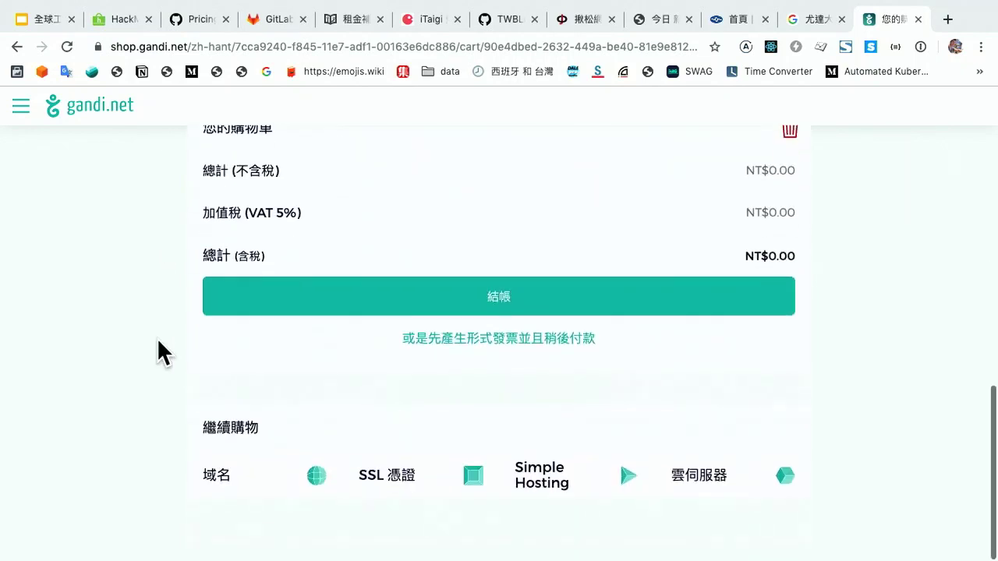
{"action": "left_click", "coordinate": [538, 289]}
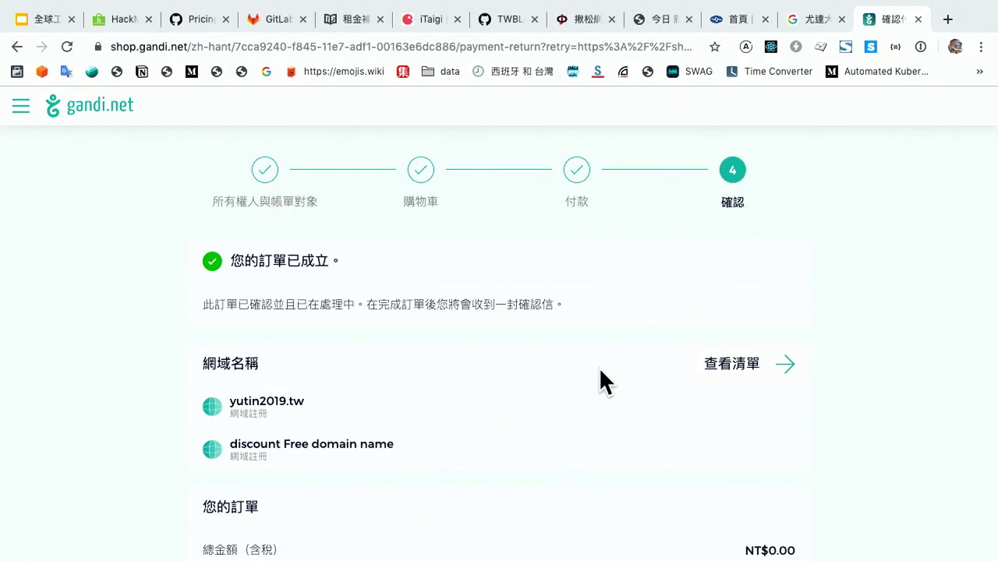
Review the order confirmation, then open the domain list showing yutin2019.tw as active.
{"action": "scroll", "coordinate": [347, 353], "scroll_direction": "down", "scroll_amount": 2}
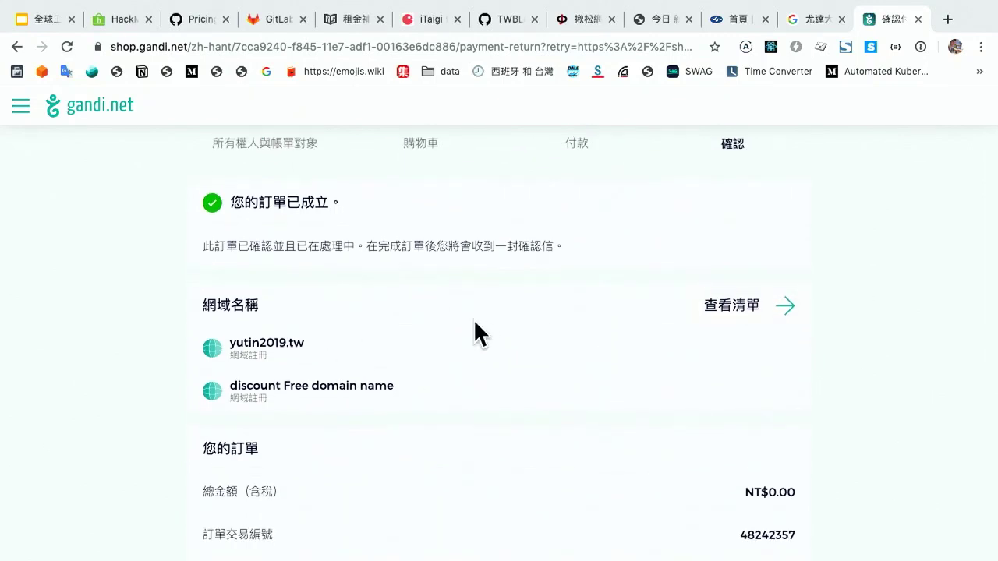
{"action": "scroll", "coordinate": [474, 328], "scroll_direction": "up", "scroll_amount": 1}
{"action": "scroll", "coordinate": [574, 455], "scroll_direction": "down", "scroll_amount": 5}
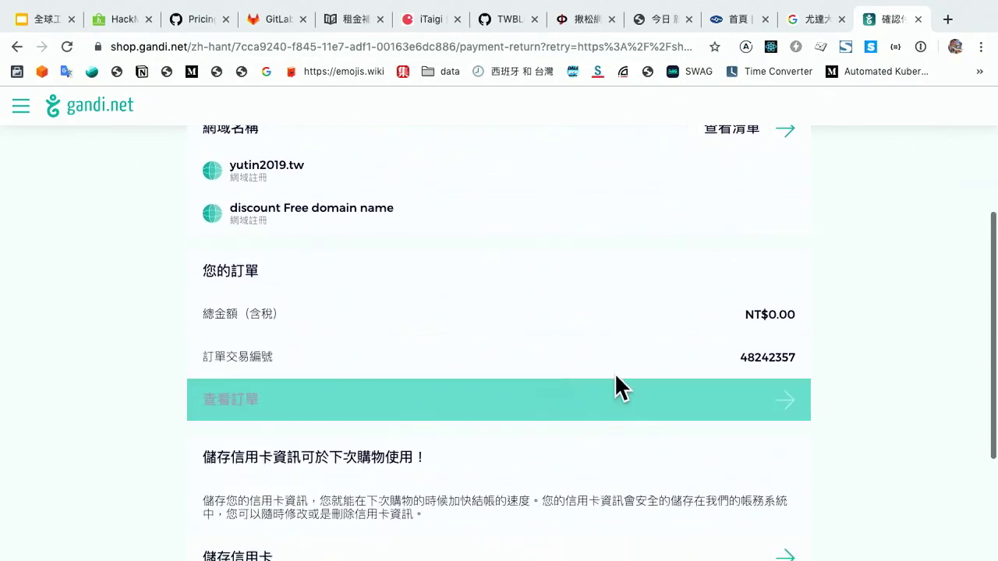
{"action": "scroll", "coordinate": [535, 502], "scroll_direction": "down", "scroll_amount": 5}
{"action": "scroll", "coordinate": [535, 501], "scroll_direction": "up", "scroll_amount": 1}
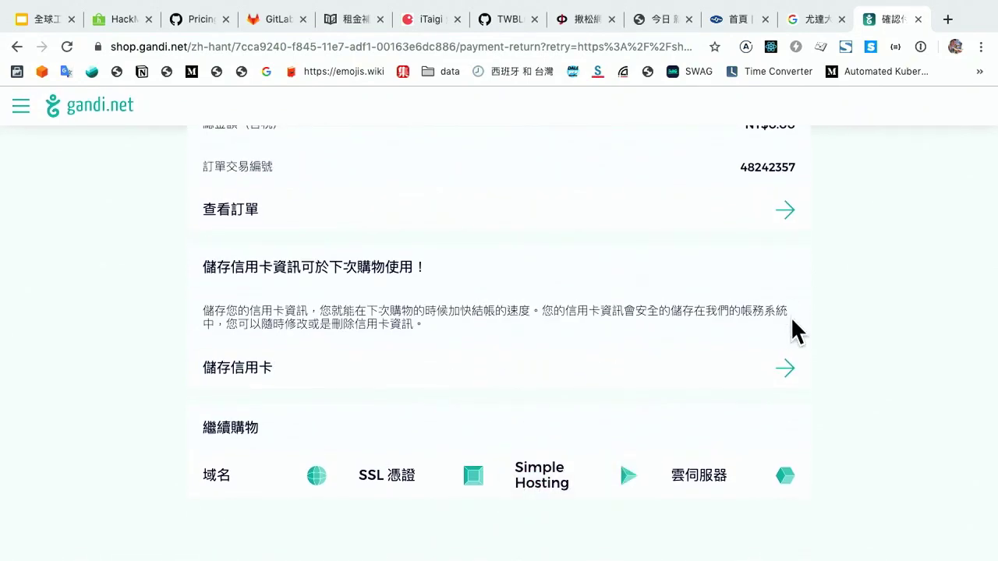
{"action": "scroll", "coordinate": [790, 331], "scroll_direction": "up", "scroll_amount": 1}
{"action": "scroll", "coordinate": [590, 364], "scroll_direction": "up", "scroll_amount": 10}
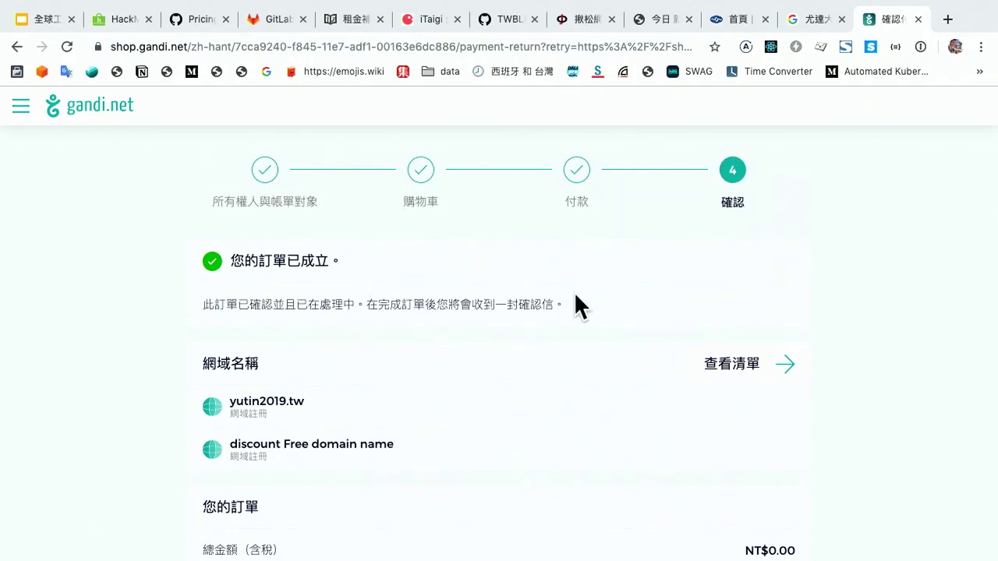
{"action": "scroll", "coordinate": [249, 320], "scroll_direction": "down", "scroll_amount": 9}
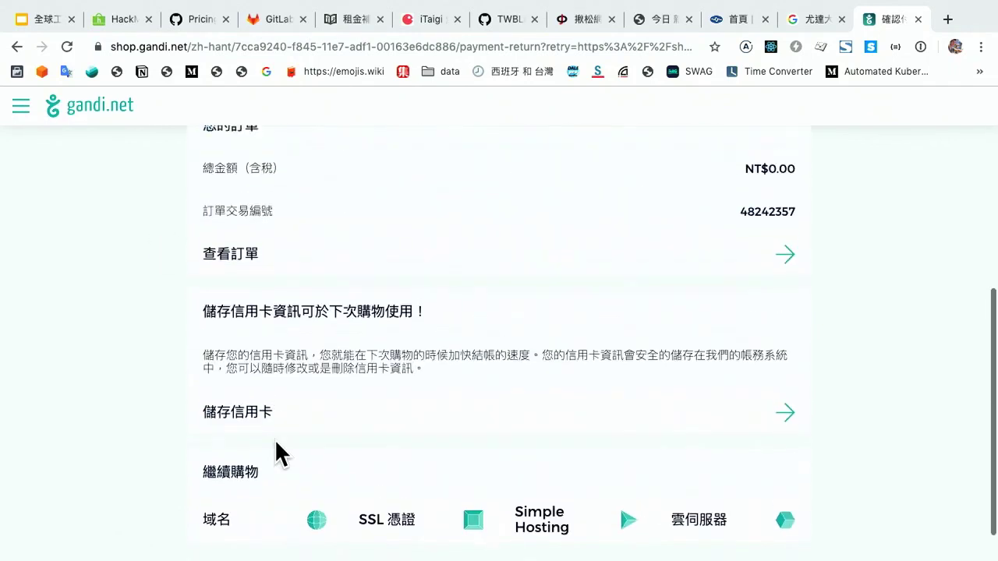
{"action": "scroll", "coordinate": [277, 443], "scroll_direction": "up", "scroll_amount": 8}
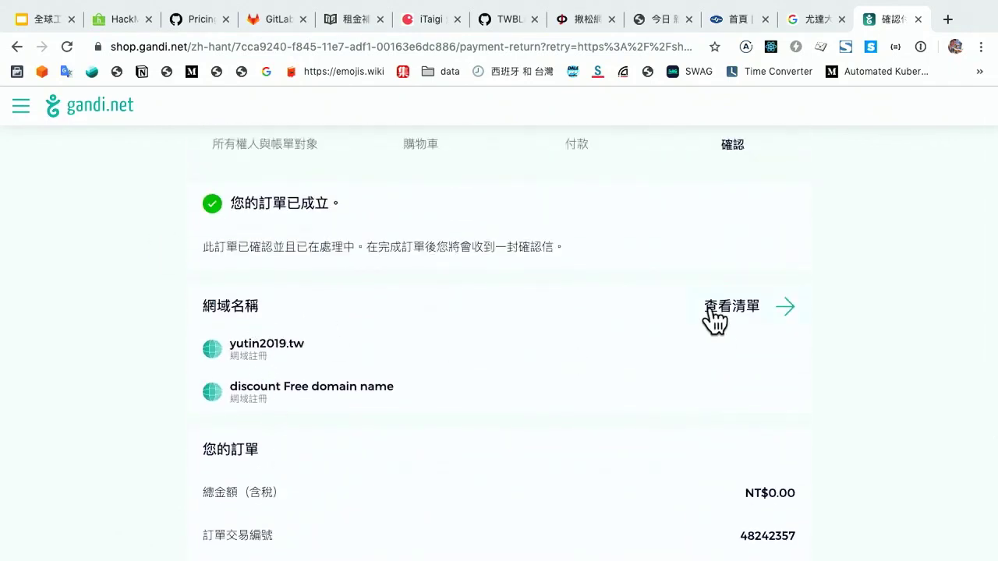
{"action": "left_click", "coordinate": [725, 308]}
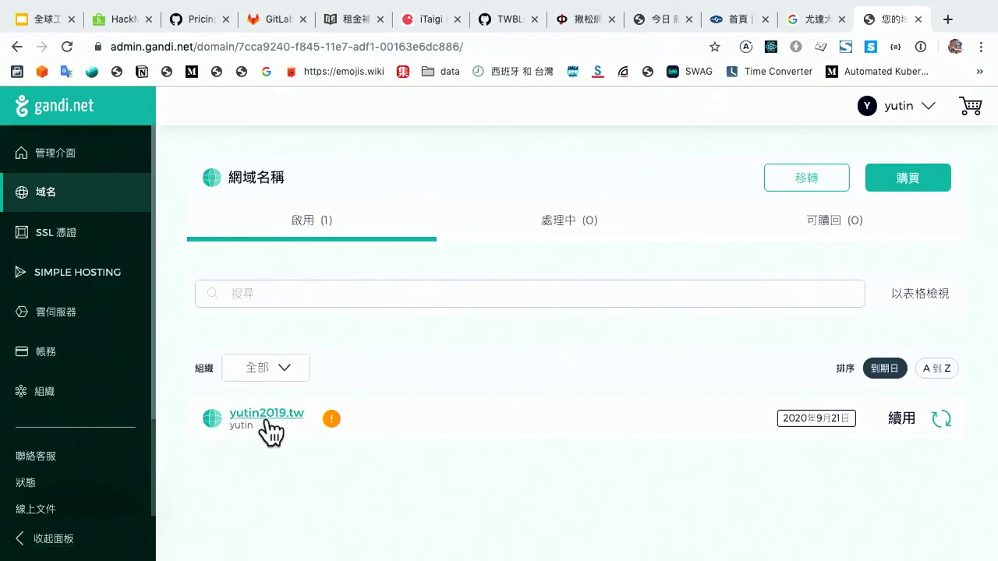
{"action": "mouse_move", "coordinate": [332, 421]}
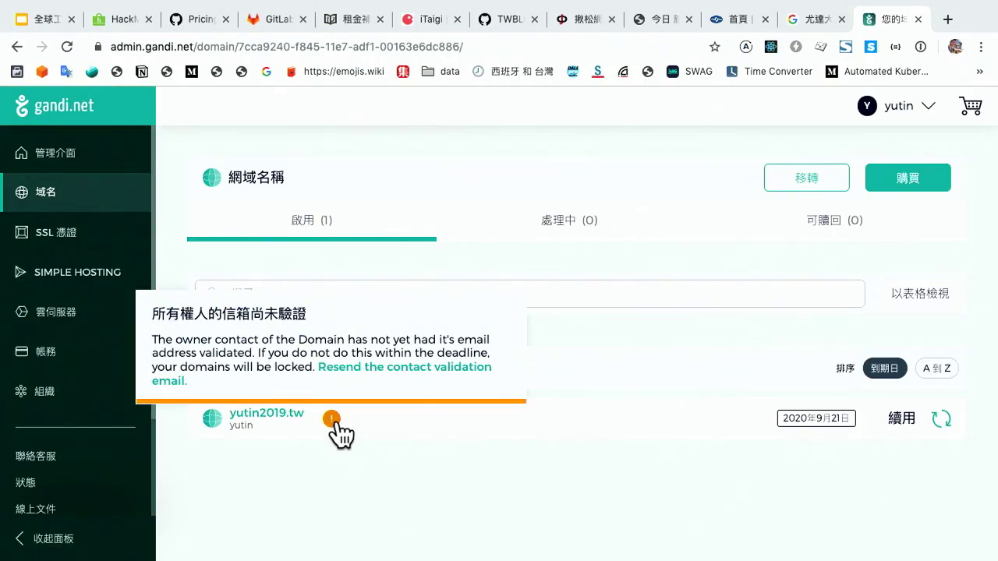
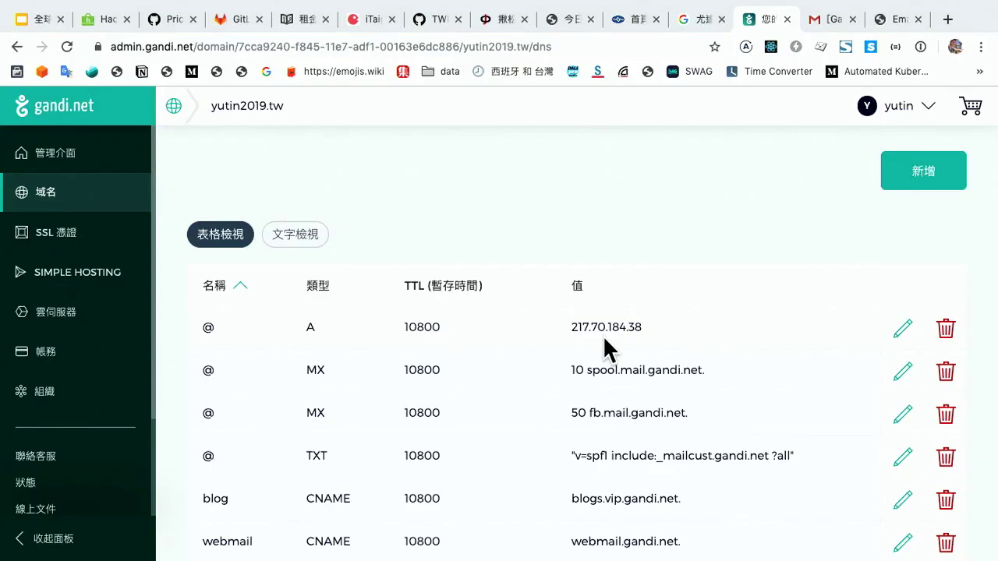
Leave yutin2019.tw's DNS records and go back to the Gandi.net domain list.
{"action": "left_click", "coordinate": [67, 204]}
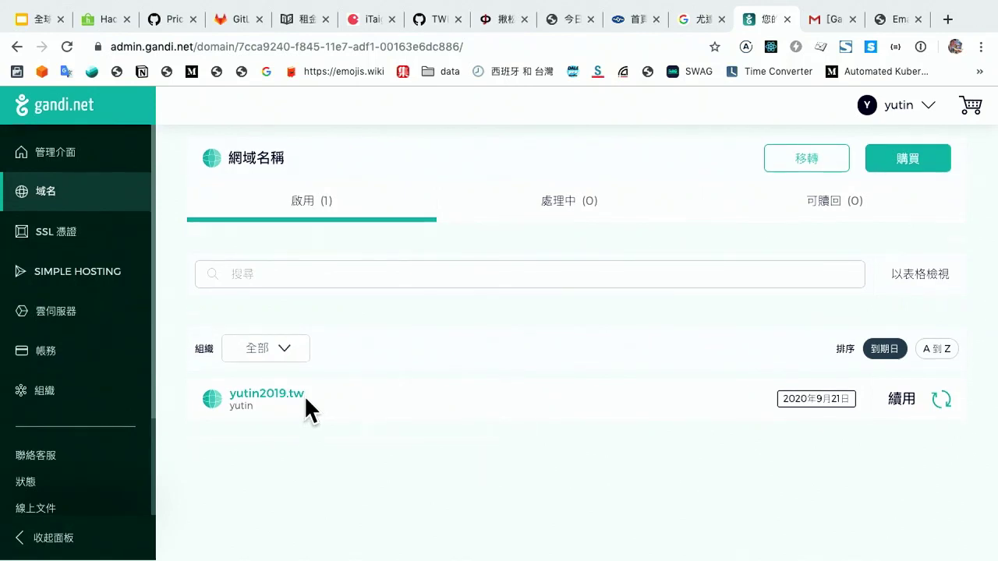
{"action": "scroll", "coordinate": [304, 395], "scroll_direction": "down", "scroll_amount": 2}
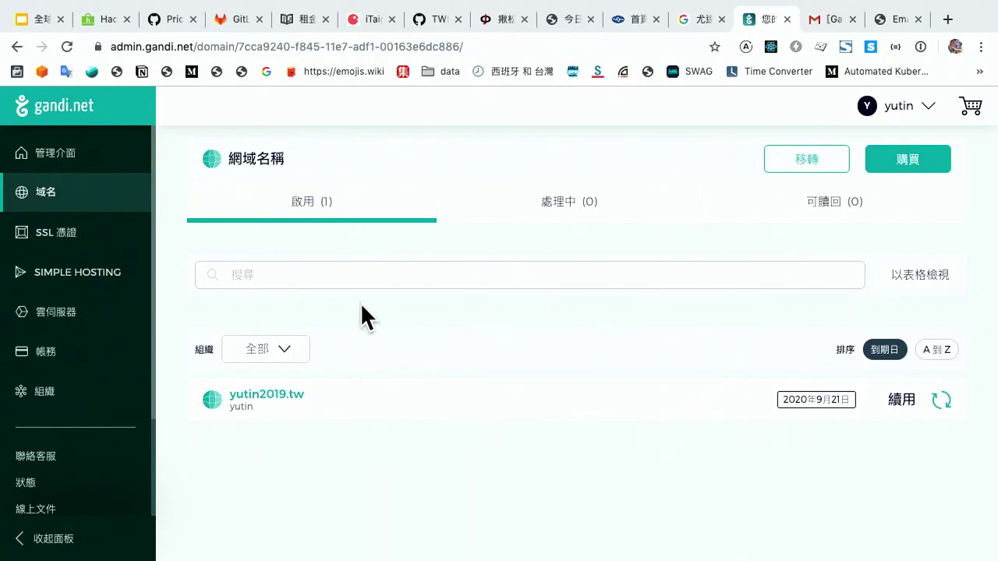
Return to the GitHub pricing page and highlight the 'GitHub ♥ open source' heading.
{"action": "left_click", "coordinate": [34, 23]}
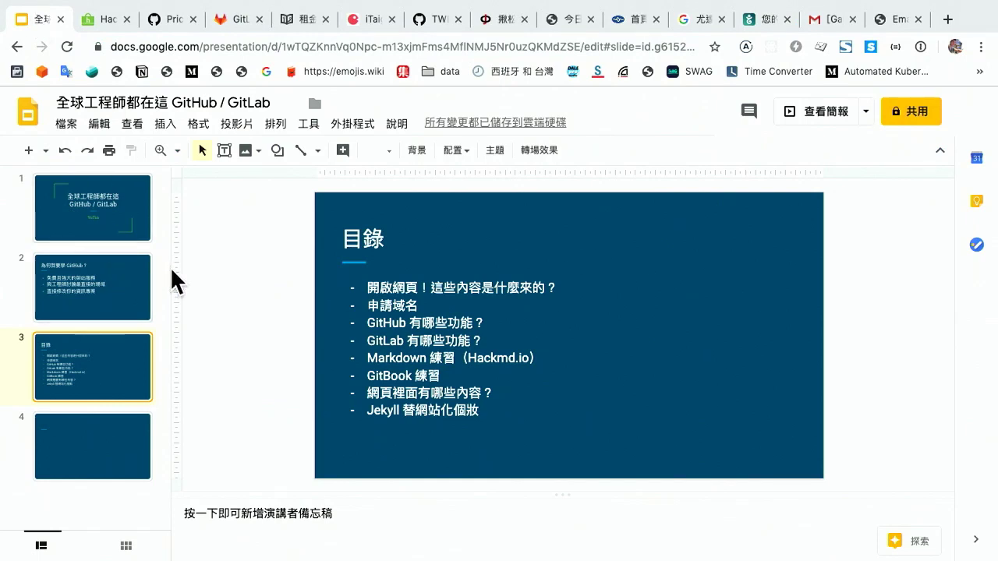
{"action": "left_click", "coordinate": [173, 17]}
{"action": "scroll", "coordinate": [475, 413], "scroll_direction": "up", "scroll_amount": 3}
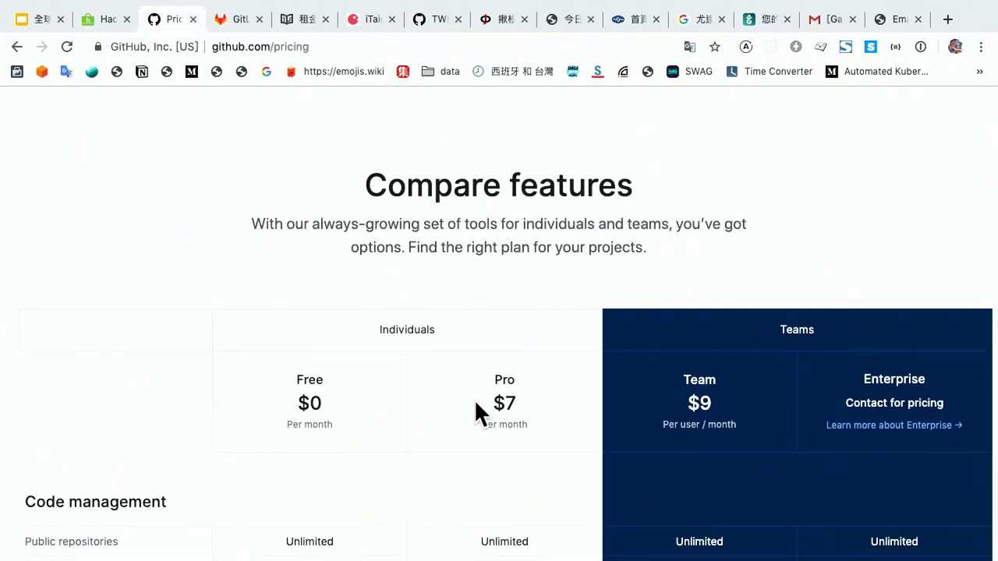
{"action": "scroll", "coordinate": [475, 402], "scroll_direction": "up", "scroll_amount": 3}
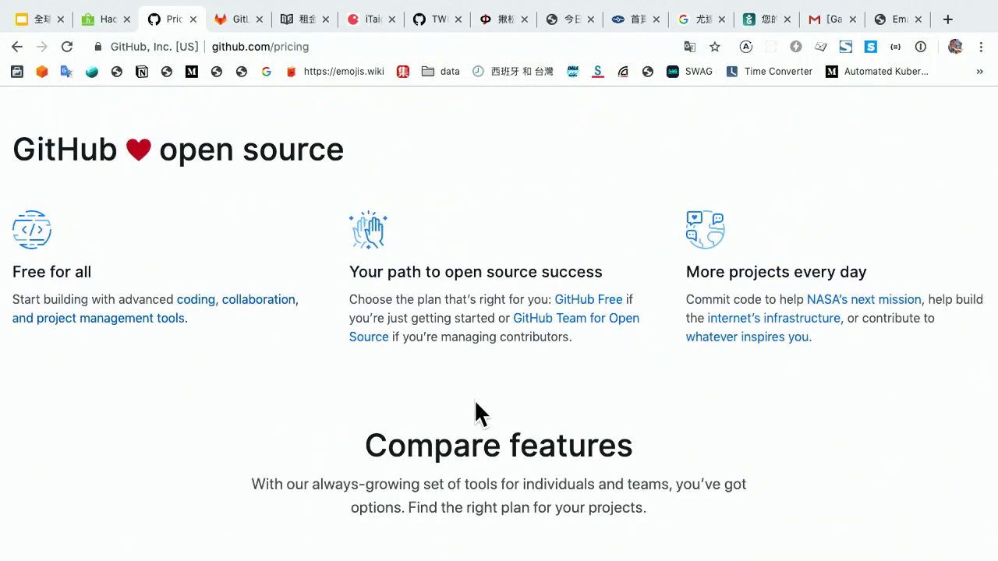
{"action": "scroll", "coordinate": [475, 402], "scroll_direction": "up", "scroll_amount": 3}
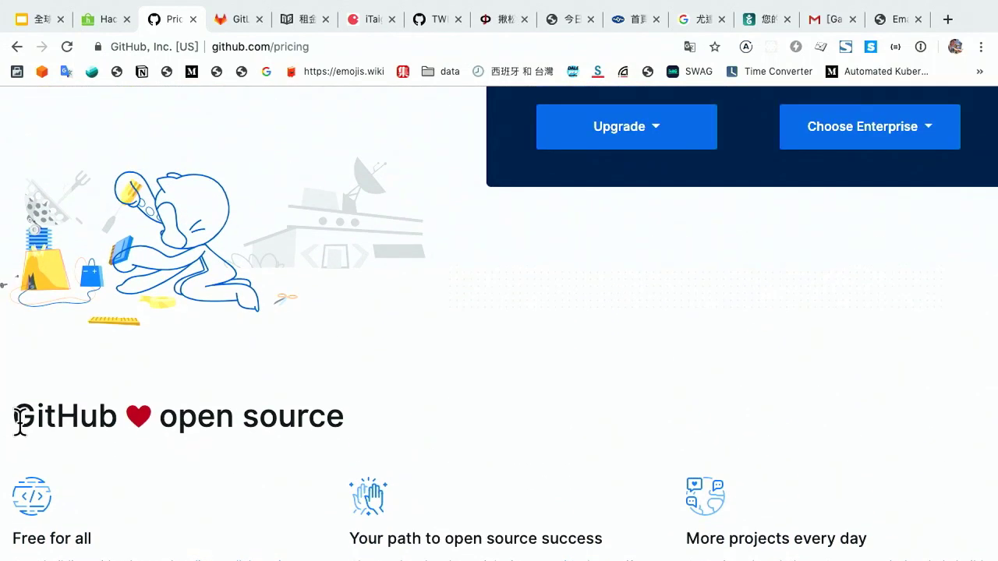
{"action": "left_click_drag", "start_coordinate": [15, 417], "coordinate": [348, 459]}
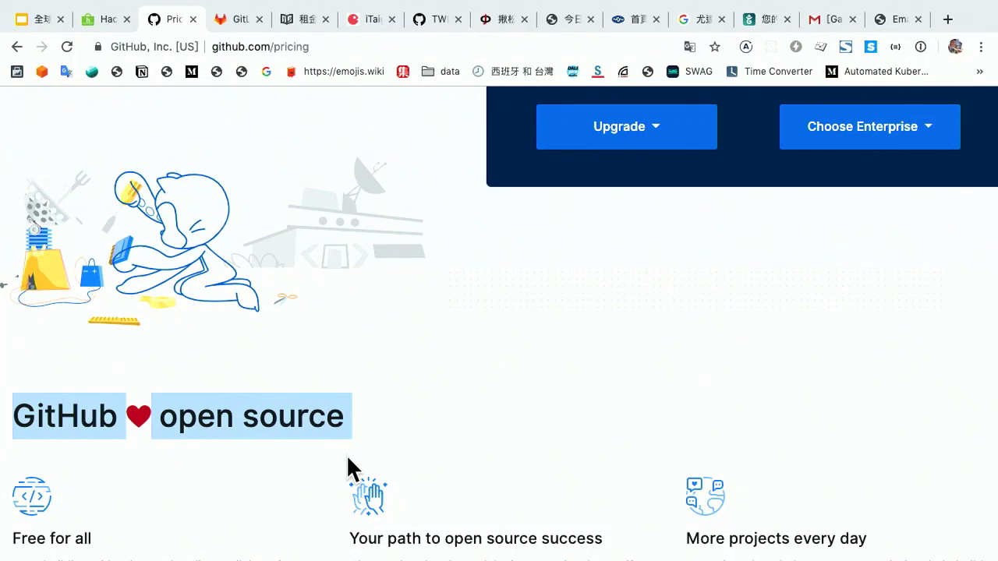
{"action": "scroll", "coordinate": [335, 452], "scroll_direction": "down", "scroll_amount": 1}
{"action": "left_click", "coordinate": [227, 343]}
Highlight the Public and Private repositories rows in the plan comparison table.
{"action": "scroll", "coordinate": [227, 343], "scroll_direction": "down", "scroll_amount": 4}
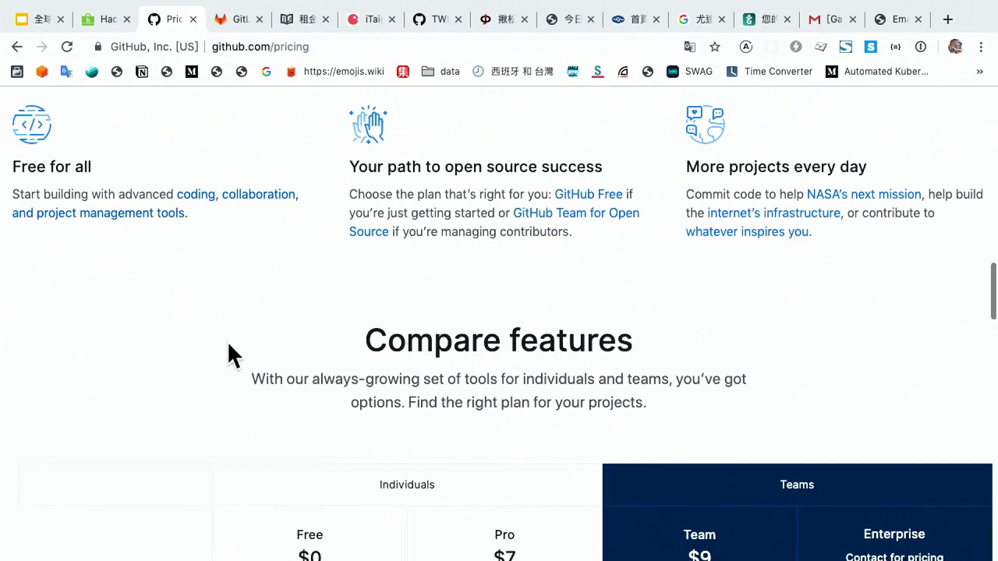
{"action": "scroll", "coordinate": [227, 341], "scroll_direction": "down", "scroll_amount": 3}
{"action": "scroll", "coordinate": [226, 341], "scroll_direction": "down", "scroll_amount": 2}
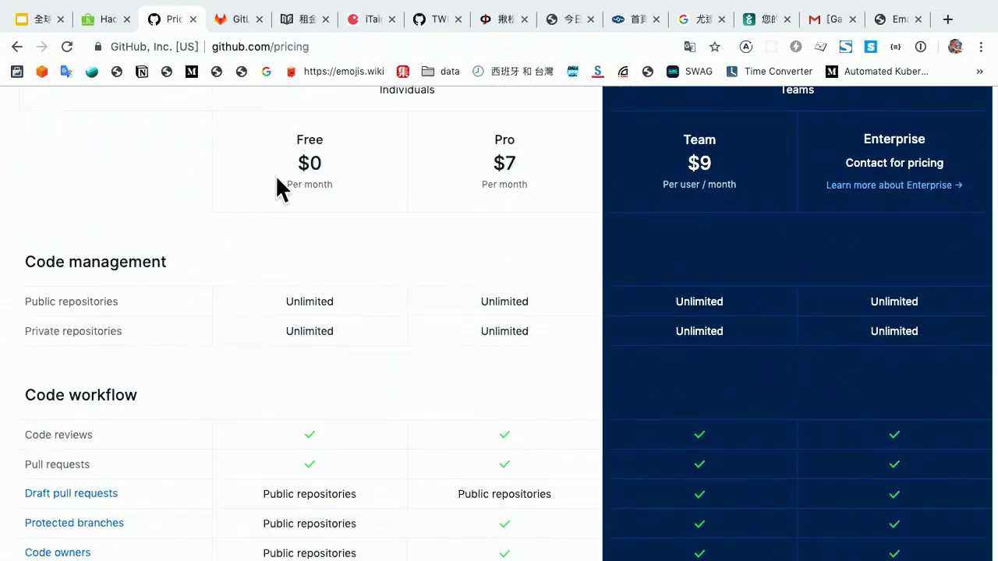
{"action": "left_click_drag", "start_coordinate": [33, 295], "coordinate": [108, 306]}
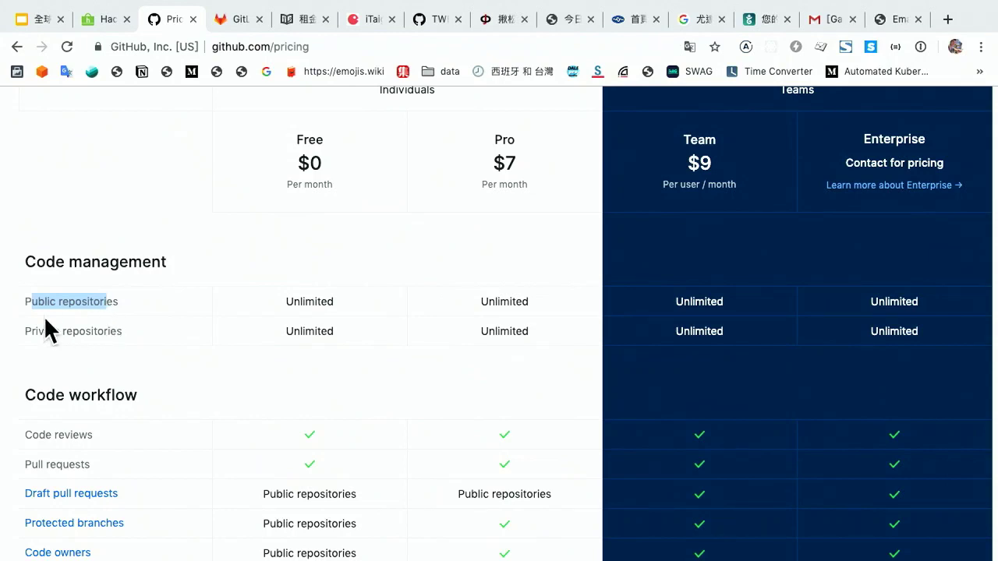
{"action": "left_click_drag", "start_coordinate": [28, 331], "coordinate": [158, 349]}
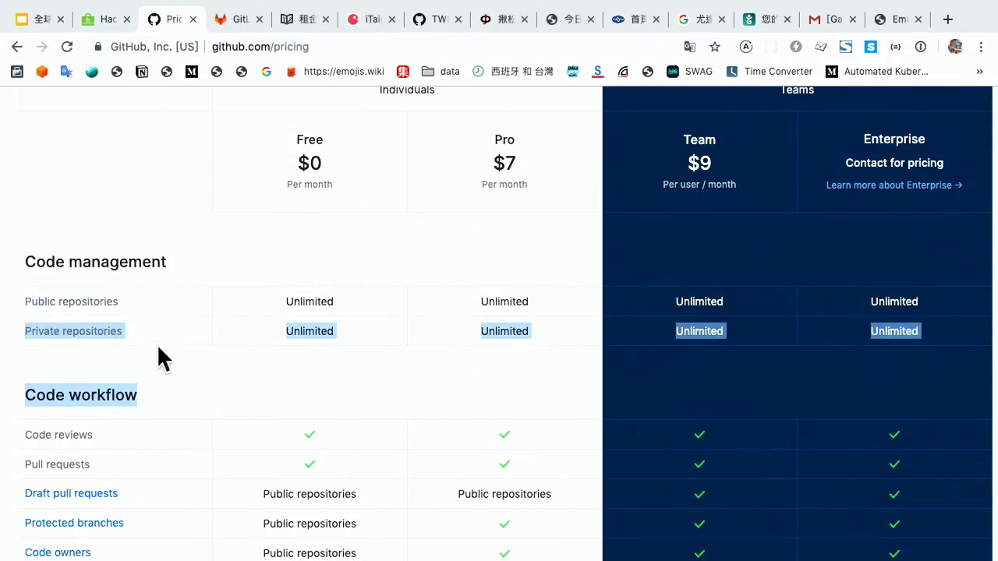
{"action": "left_click", "coordinate": [506, 359]}
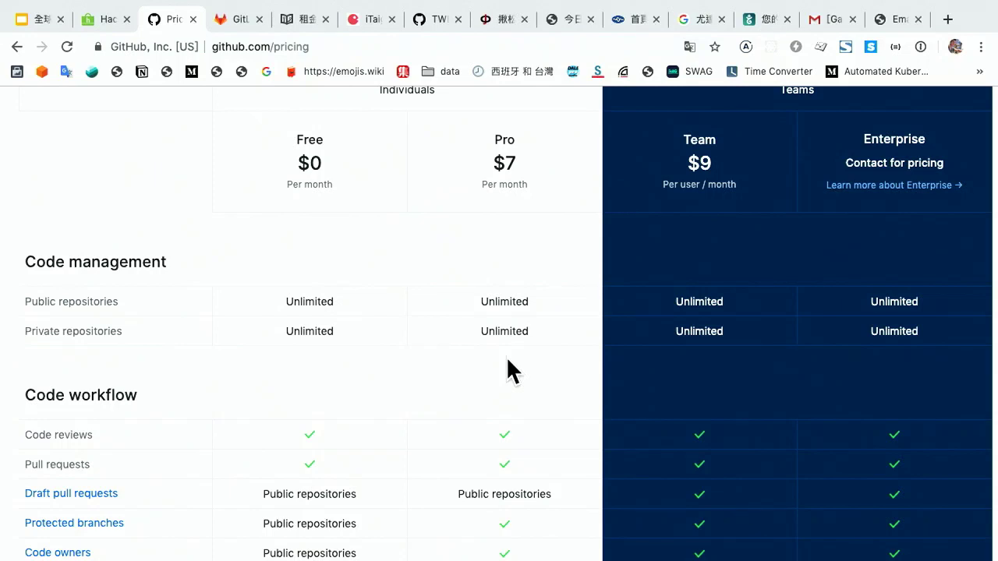
Mark the Code reviews, Pull requests, Draft pull requests, Protected branches and Collaboration rows.
{"action": "scroll", "coordinate": [506, 356], "scroll_direction": "down", "scroll_amount": 3}
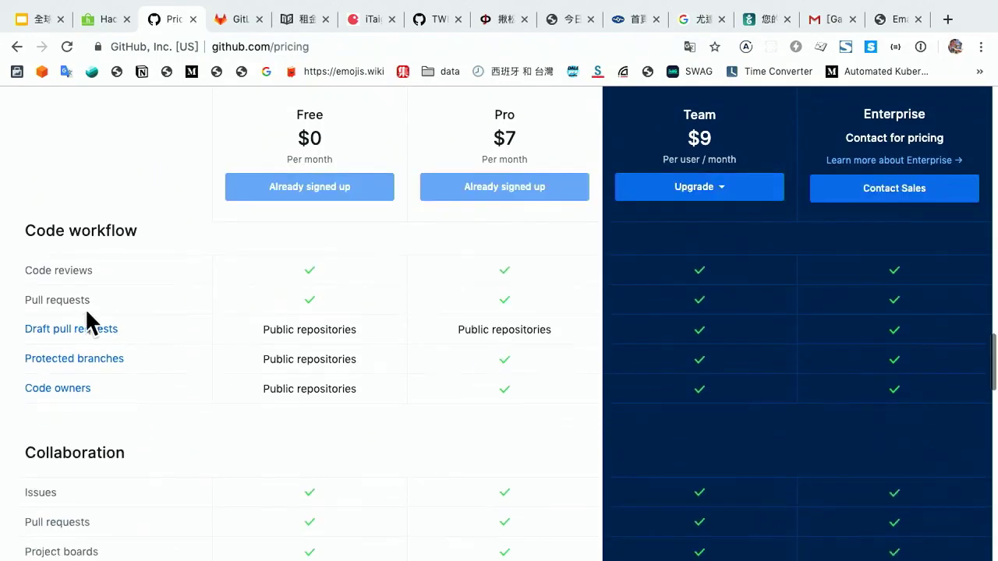
{"action": "left_click_drag", "start_coordinate": [31, 270], "coordinate": [82, 269]}
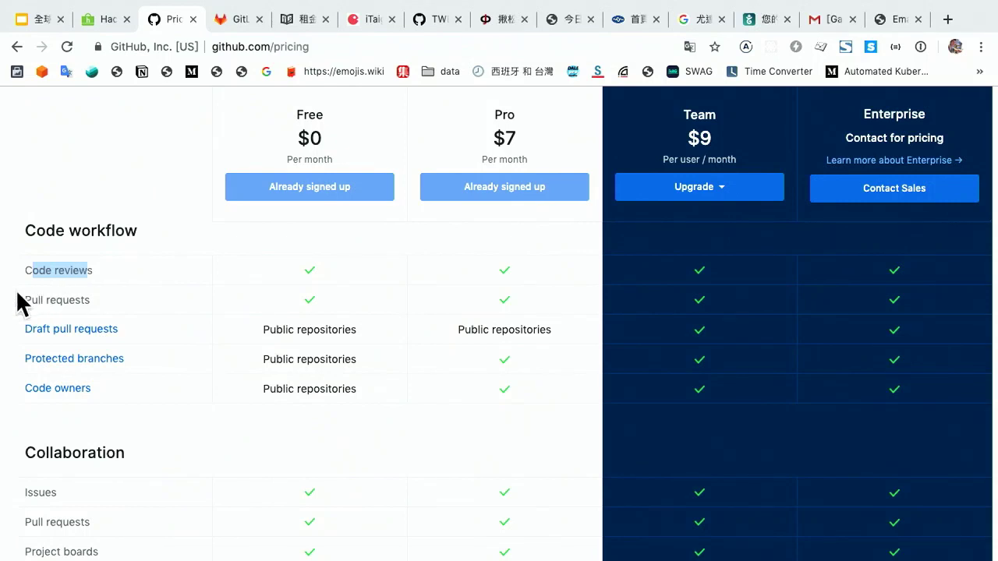
{"action": "left_click_drag", "start_coordinate": [20, 299], "coordinate": [95, 300]}
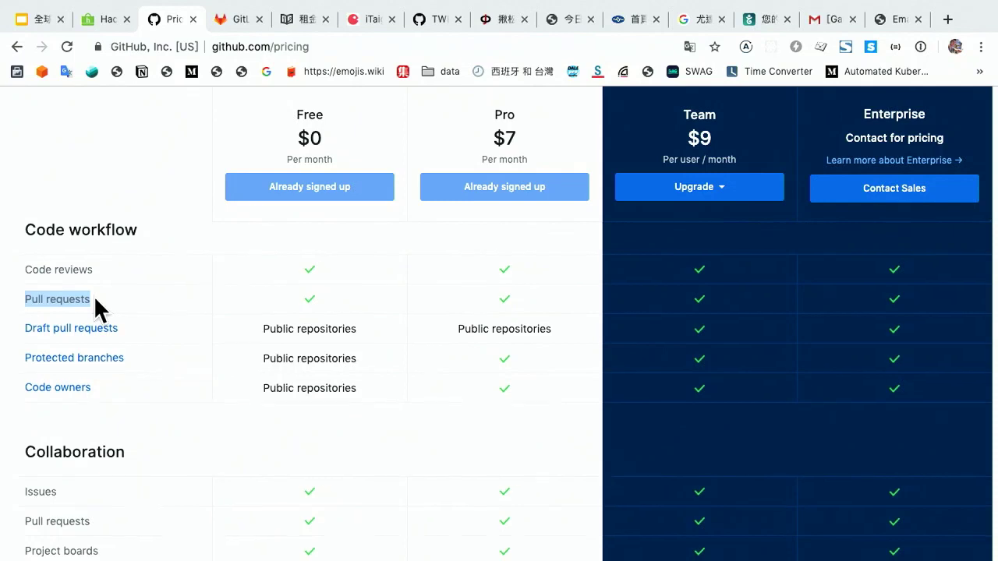
{"action": "scroll", "coordinate": [156, 305], "scroll_direction": "down", "scroll_amount": 1}
{"action": "left_click_drag", "start_coordinate": [149, 335], "coordinate": [35, 301]}
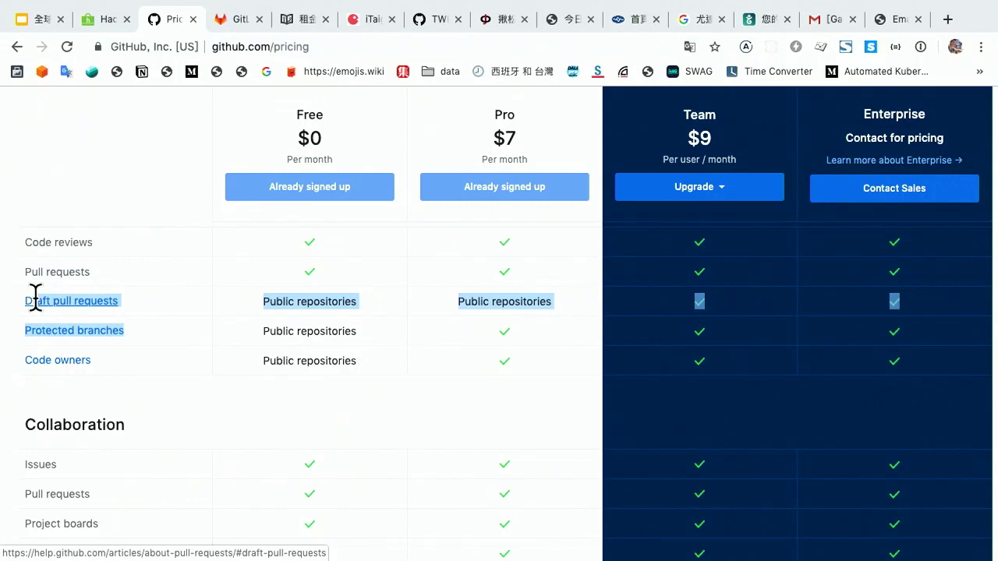
{"action": "left_click_drag", "start_coordinate": [35, 300], "coordinate": [39, 301]}
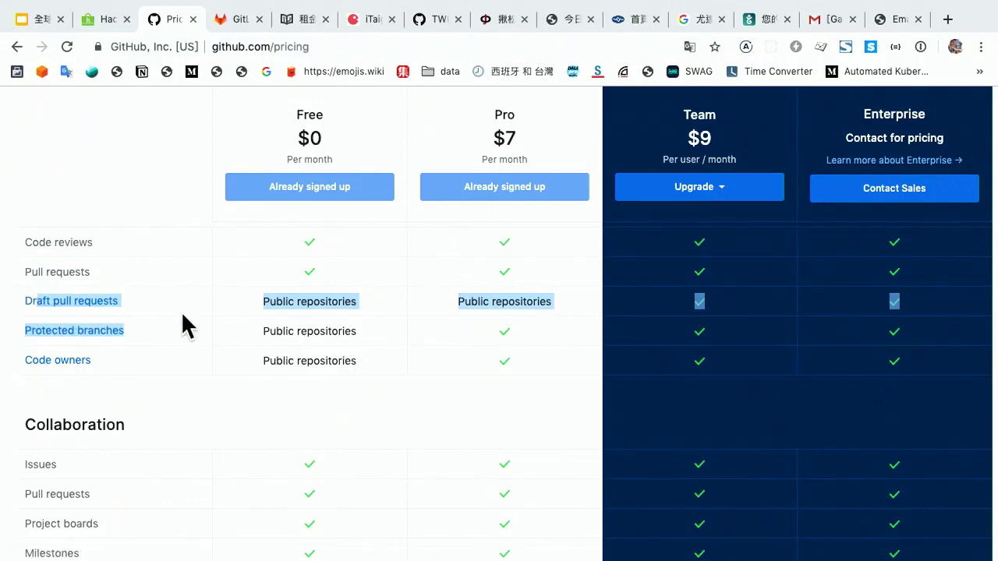
{"action": "scroll", "coordinate": [148, 386], "scroll_direction": "down", "scroll_amount": 3}
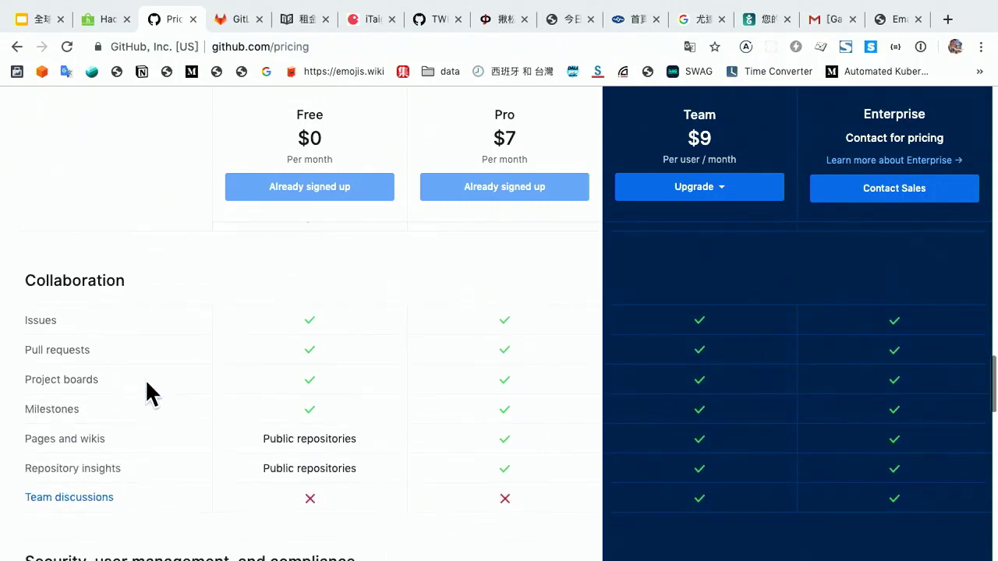
{"action": "left_click_drag", "start_coordinate": [21, 285], "coordinate": [156, 495]}
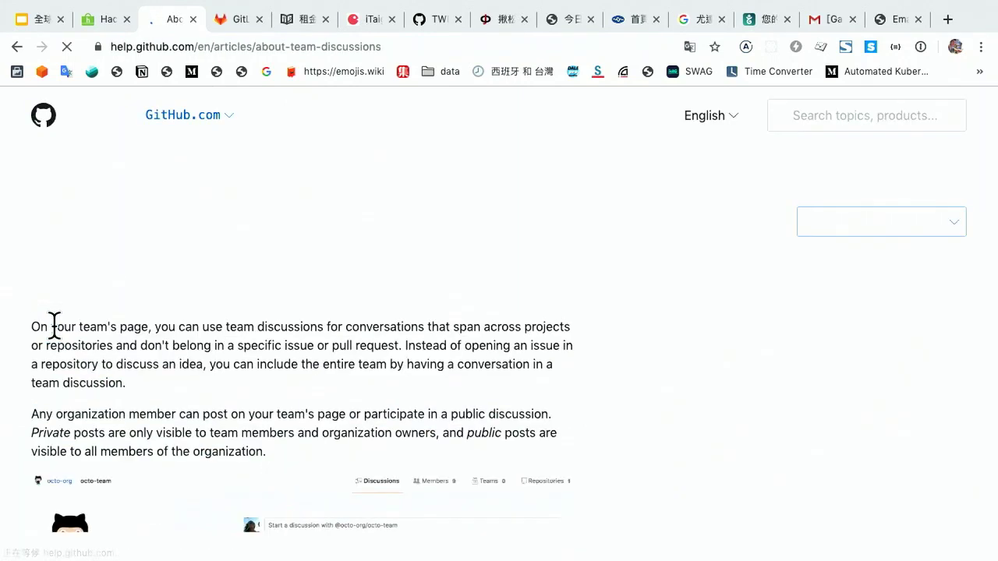
Go back from the team discussions article to github.com/pricing.
{"action": "left_click", "coordinate": [17, 47]}
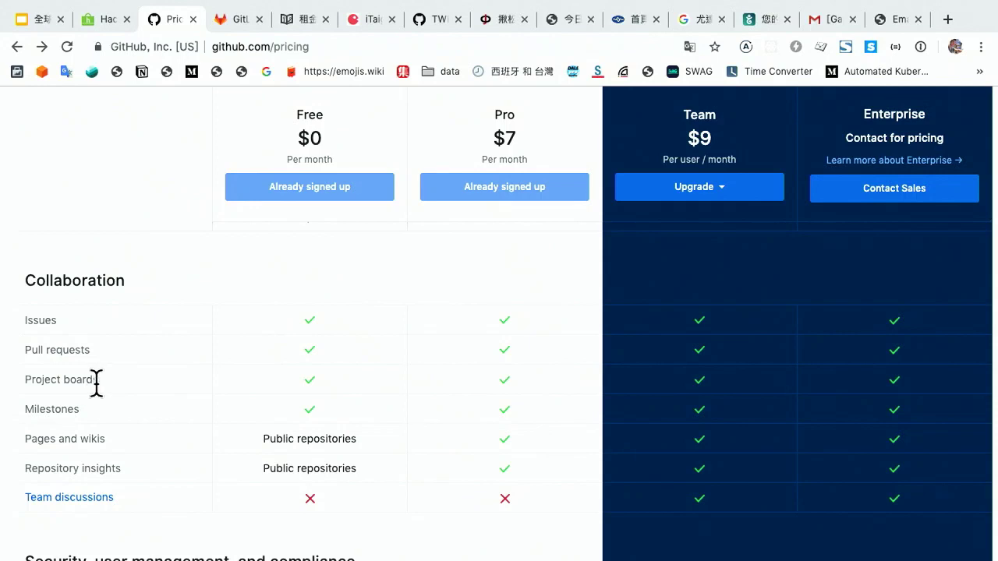
{"action": "left_click_drag", "start_coordinate": [104, 378], "coordinate": [23, 387]}
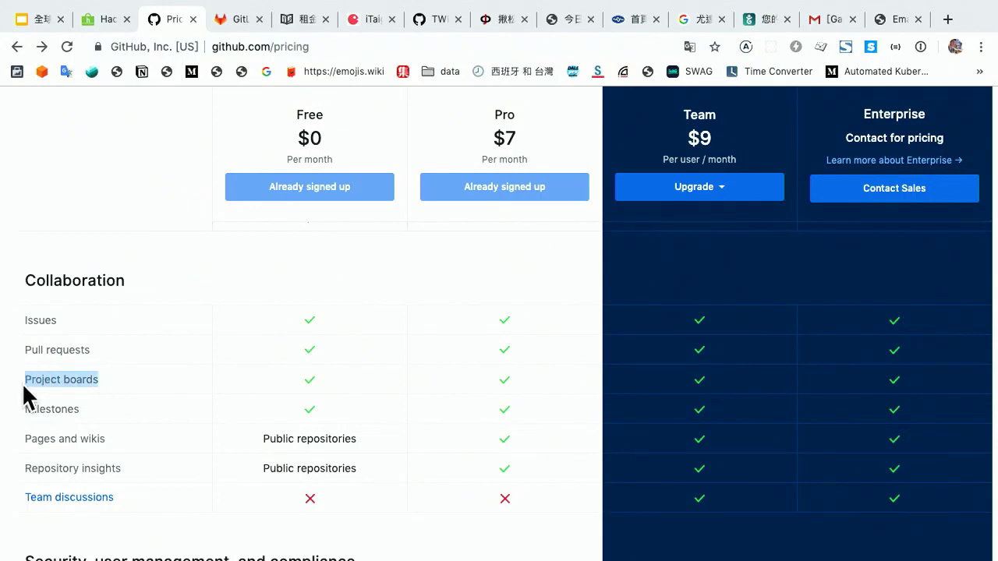
{"action": "left_click", "coordinate": [75, 410]}
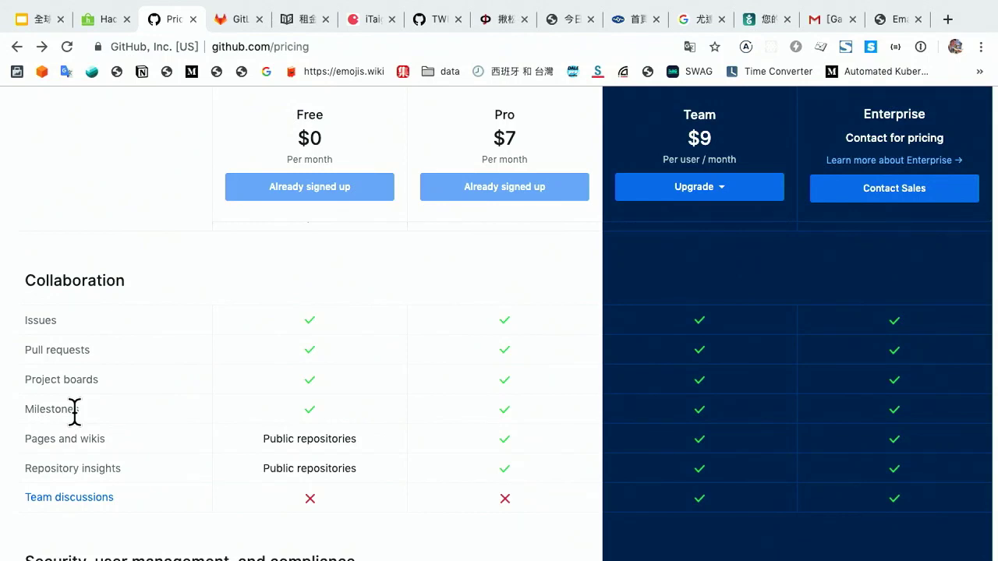
{"action": "scroll", "coordinate": [74, 411], "scroll_direction": "down", "scroll_amount": 2}
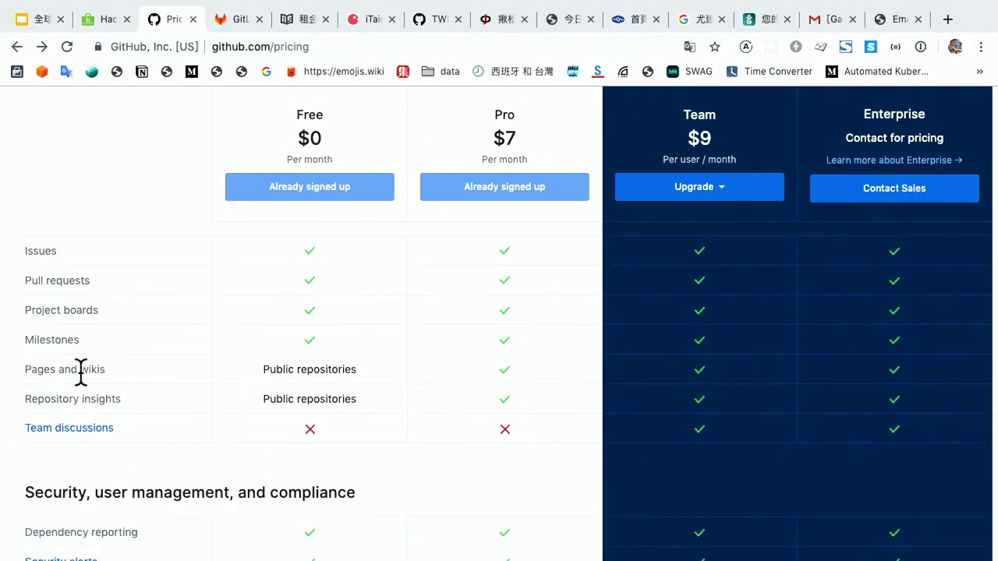
{"action": "left_click_drag", "start_coordinate": [113, 370], "coordinate": [24, 370]}
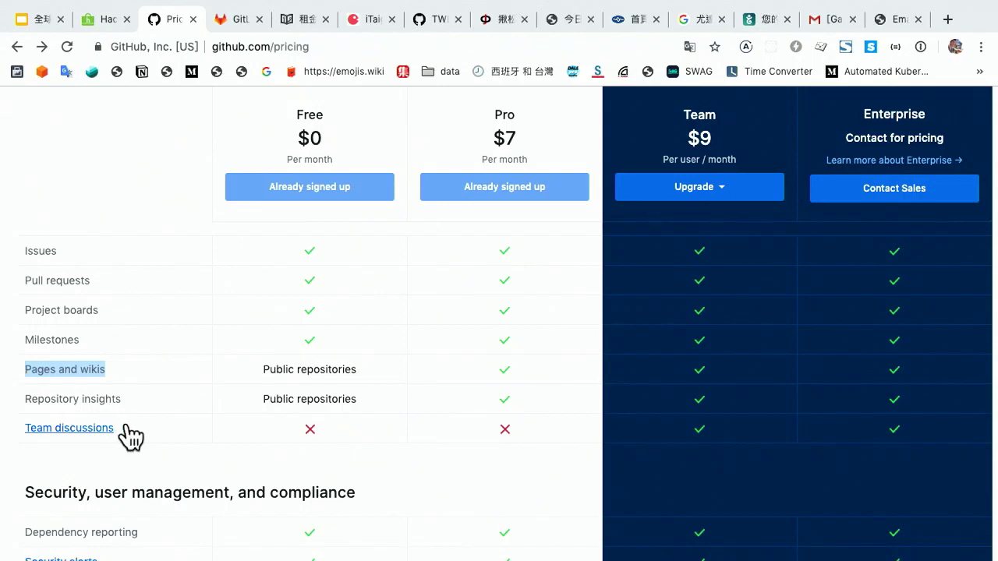
{"action": "scroll", "coordinate": [129, 434], "scroll_direction": "down", "scroll_amount": 1}
{"action": "left_click_drag", "start_coordinate": [25, 363], "coordinate": [123, 368]}
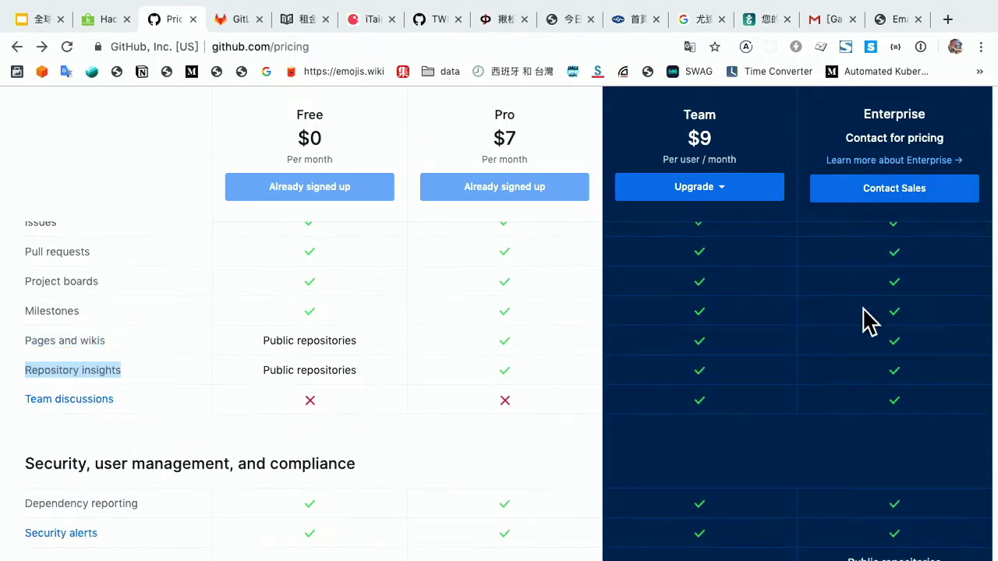
{"action": "scroll", "coordinate": [352, 343], "scroll_direction": "down", "scroll_amount": 3}
{"action": "scroll", "coordinate": [351, 337], "scroll_direction": "down", "scroll_amount": 2}
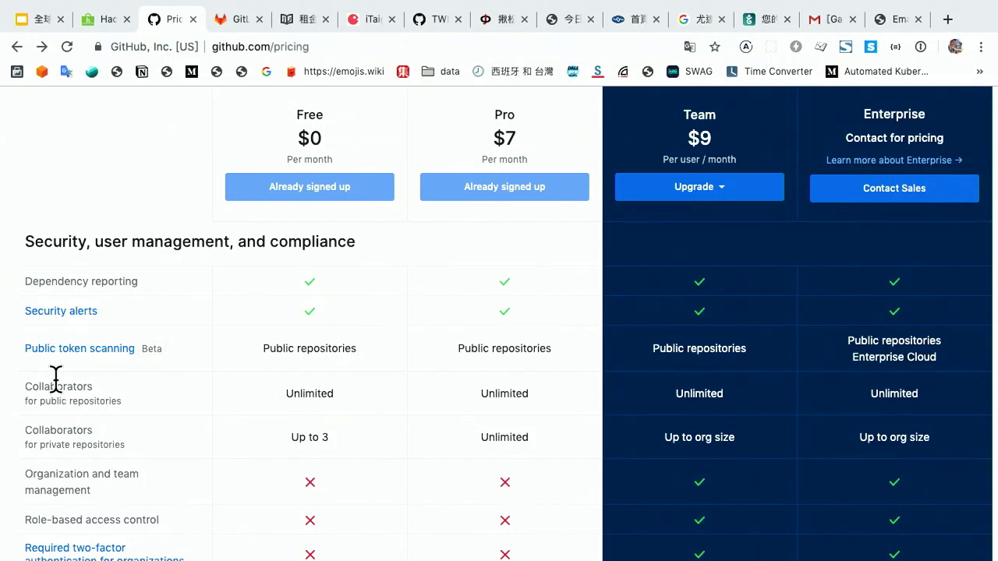
{"action": "scroll", "coordinate": [56, 378], "scroll_direction": "down", "scroll_amount": 3}
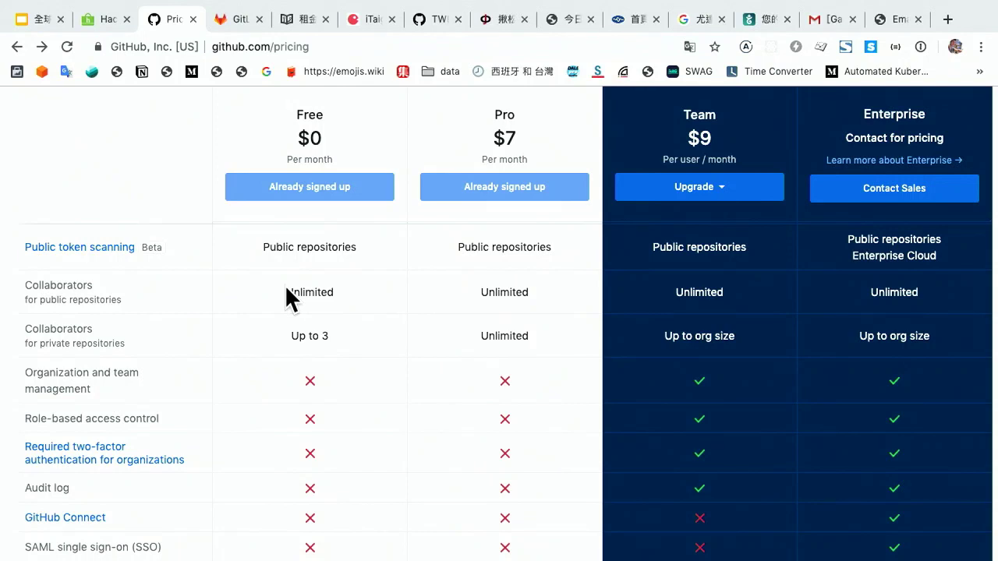
{"action": "scroll", "coordinate": [286, 292], "scroll_direction": "down", "scroll_amount": 2}
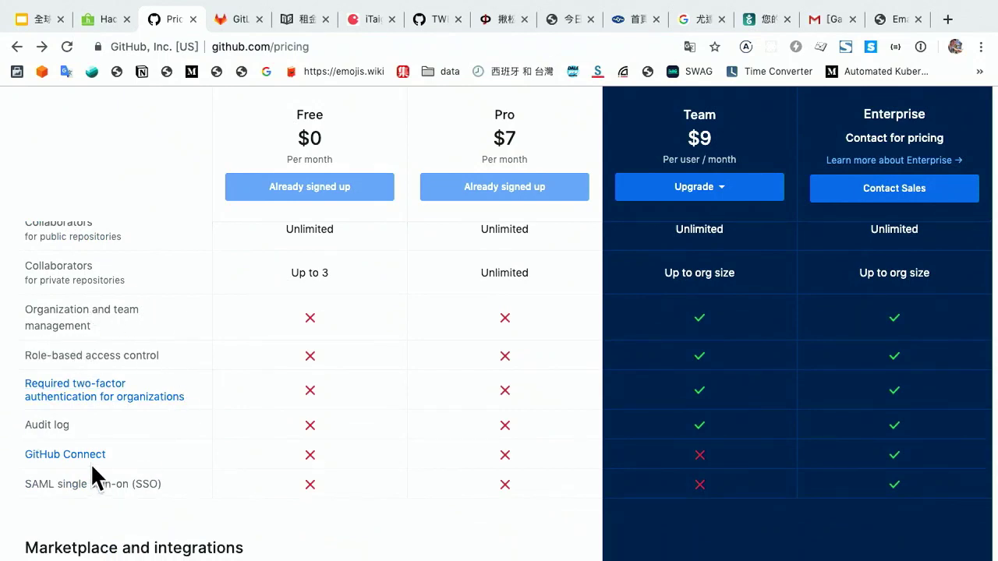
{"action": "scroll", "coordinate": [170, 459], "scroll_direction": "down", "scroll_amount": 5}
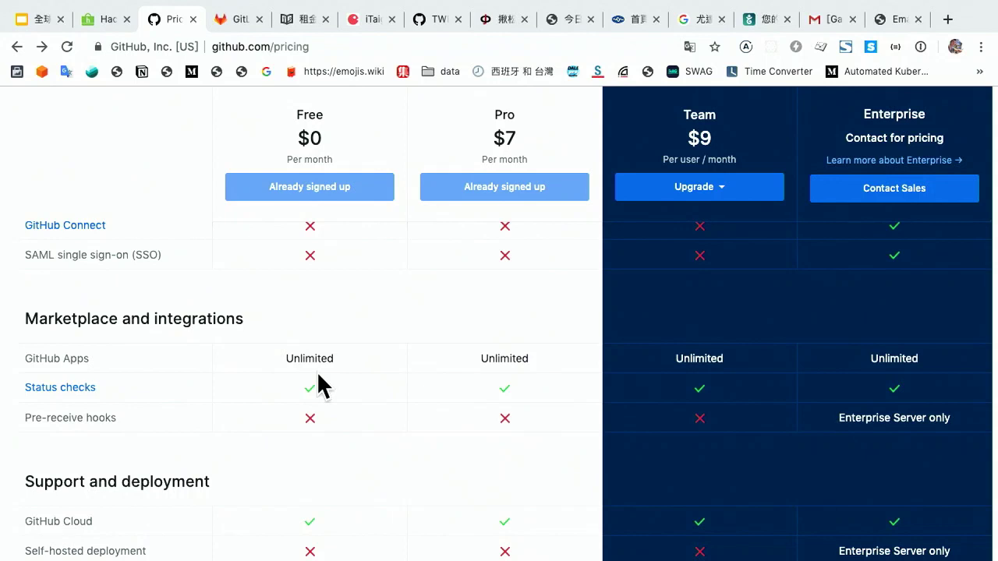
{"action": "scroll", "coordinate": [320, 386], "scroll_direction": "down", "scroll_amount": 5}
{"action": "scroll", "coordinate": [323, 382], "scroll_direction": "up", "scroll_amount": 3}
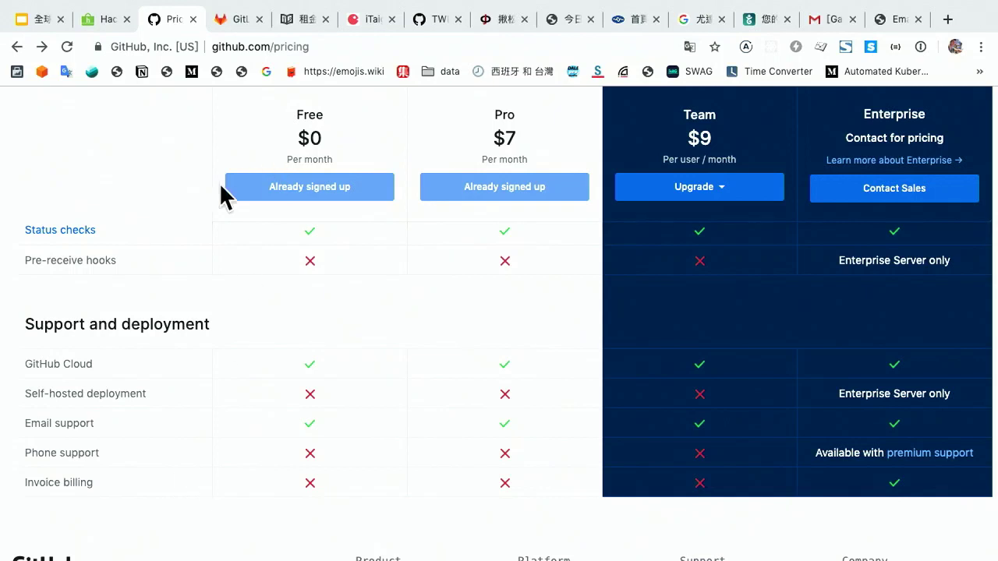
Switch to GitLab's feature comparison page and dismiss the 'Try GitLab risk-free' banner.
{"action": "left_click", "coordinate": [232, 21]}
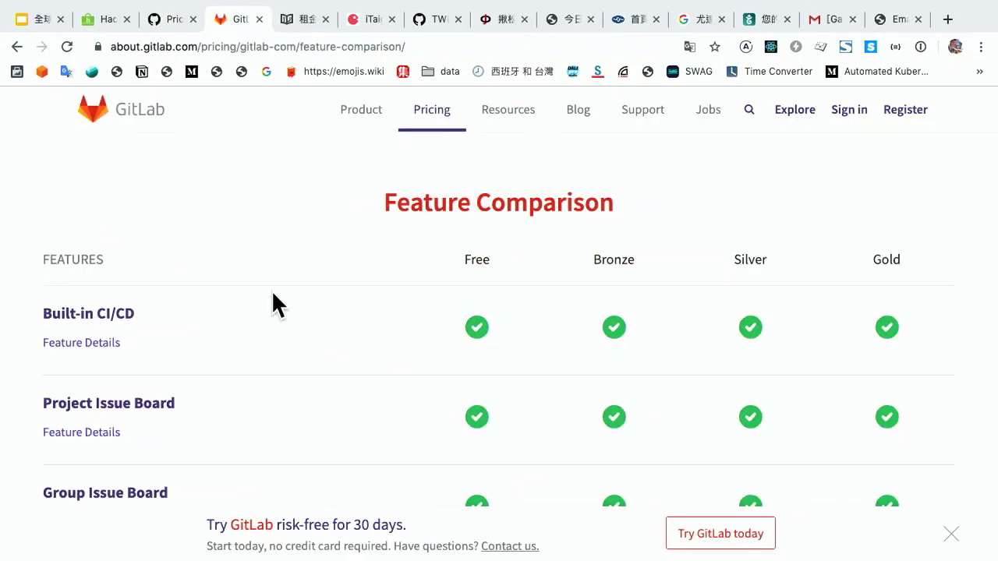
{"action": "scroll", "coordinate": [273, 304], "scroll_direction": "down", "scroll_amount": 1}
{"action": "scroll", "coordinate": [273, 304], "scroll_direction": "up", "scroll_amount": 2}
{"action": "scroll", "coordinate": [272, 304], "scroll_direction": "down", "scroll_amount": 3}
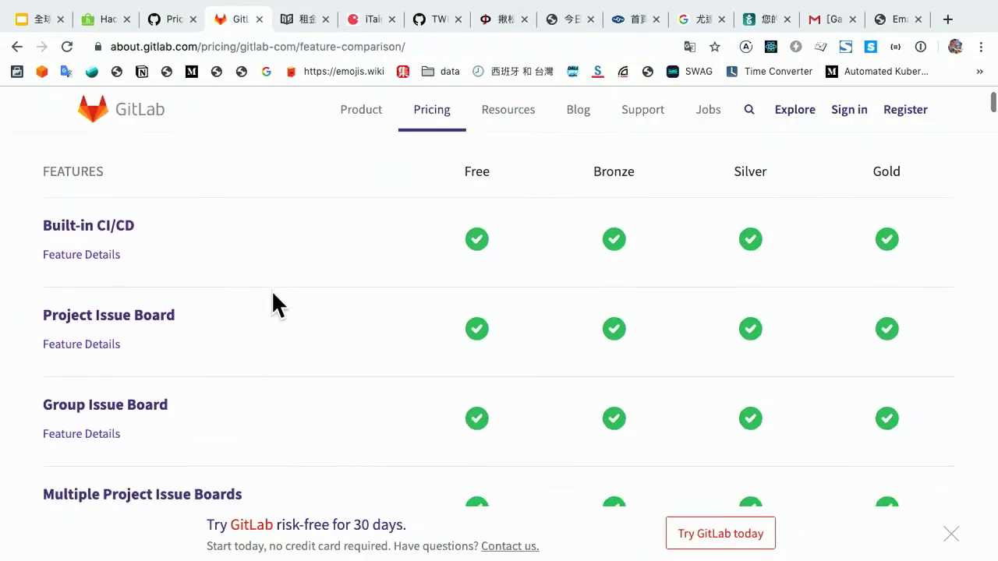
{"action": "left_click", "coordinate": [951, 534]}
{"action": "scroll", "coordinate": [138, 219], "scroll_direction": "up", "scroll_amount": 1}
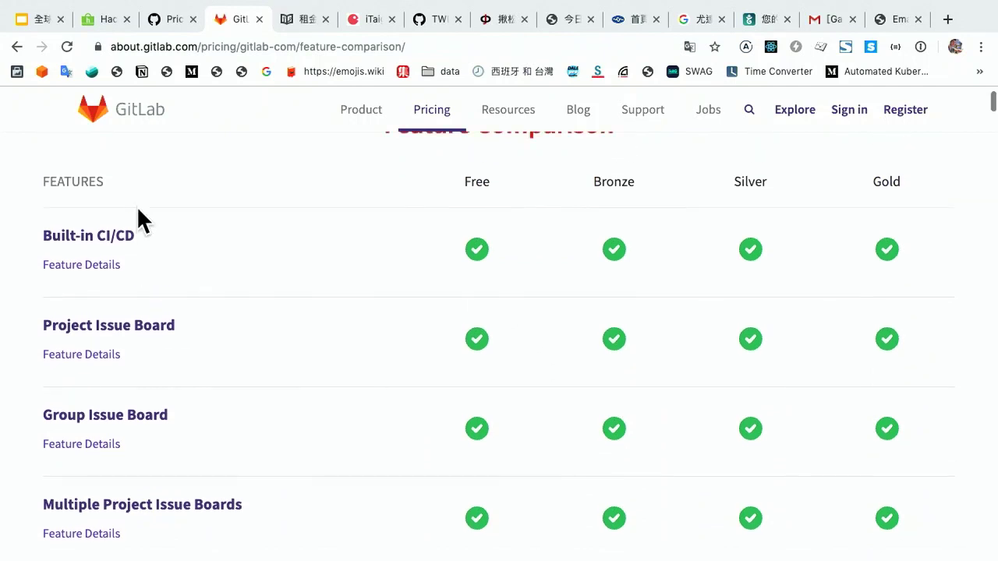
Highlight the Built-in CI/CD feature title and its details in the comparison table.
{"action": "left_click_drag", "start_coordinate": [40, 235], "coordinate": [127, 244]}
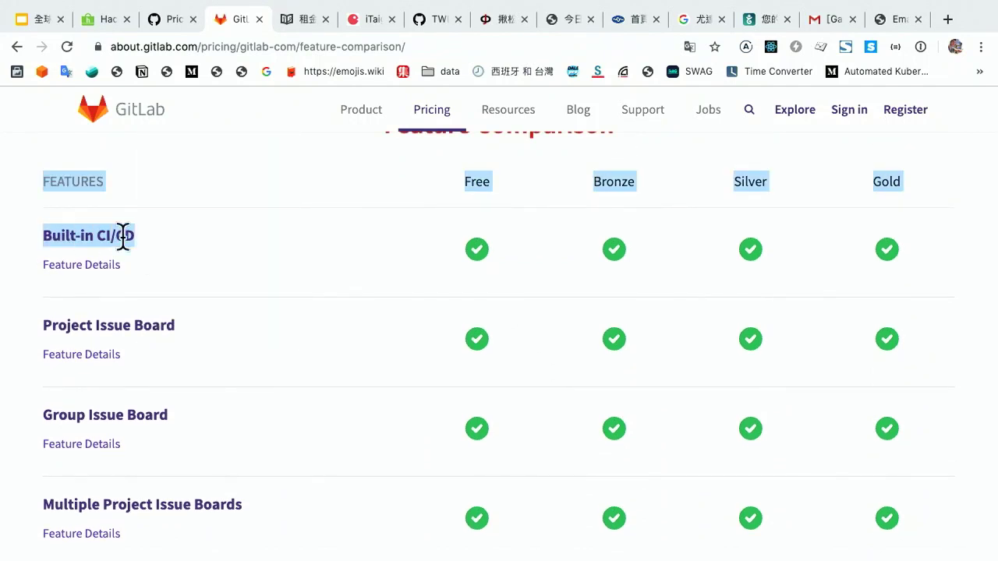
{"action": "left_click", "coordinate": [110, 226]}
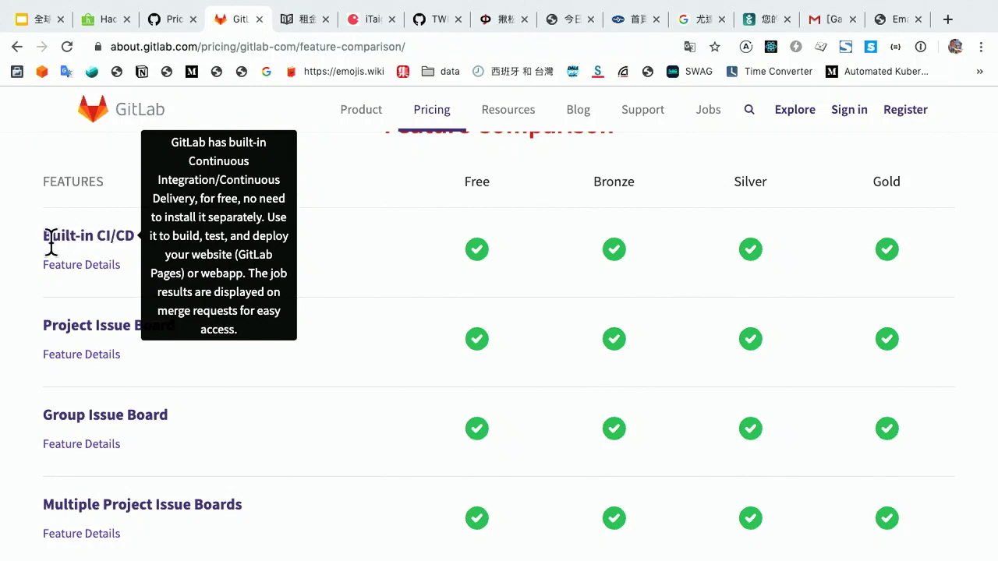
{"action": "left_click_drag", "start_coordinate": [41, 236], "coordinate": [121, 260]}
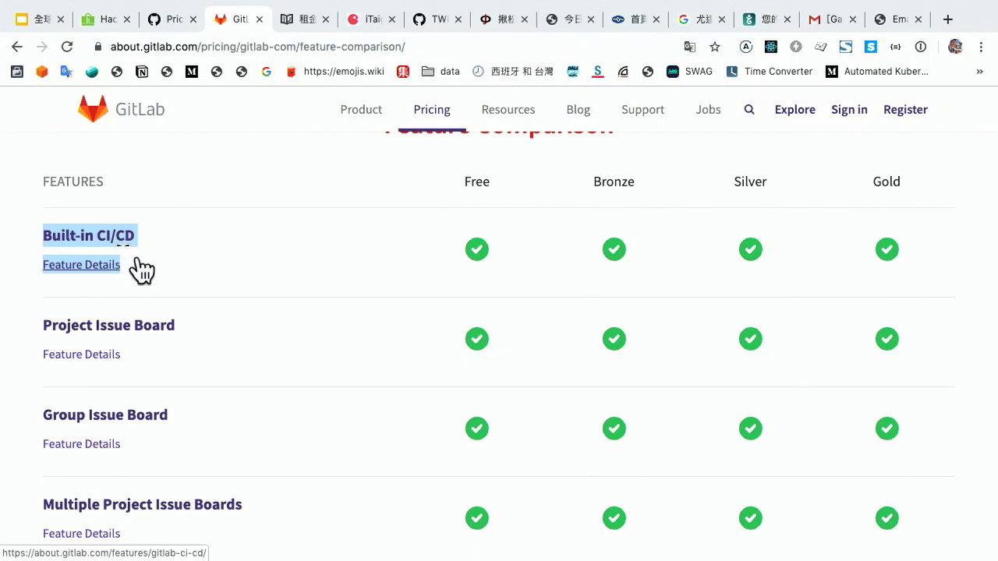
{"action": "left_click", "coordinate": [167, 254]}
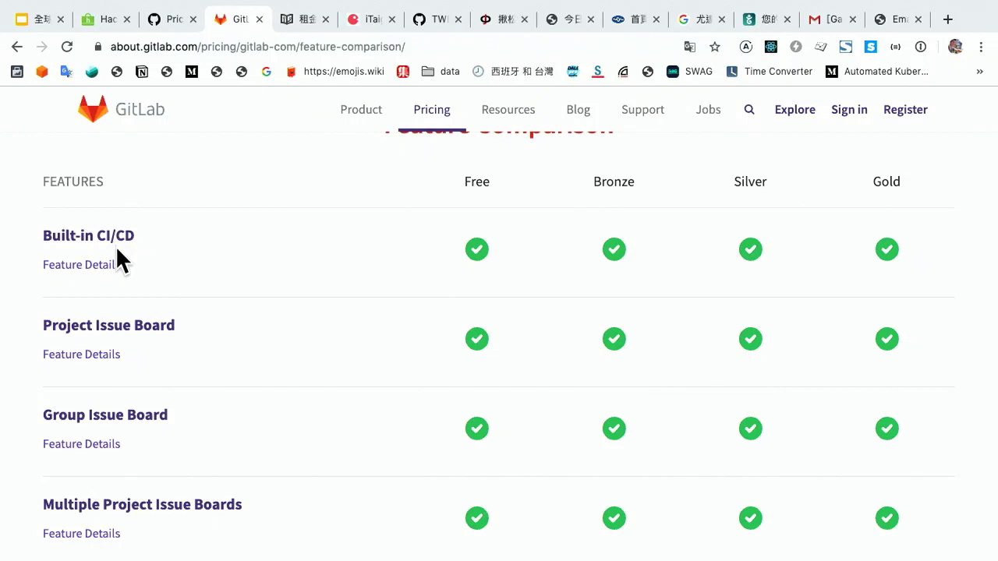
{"action": "scroll", "coordinate": [117, 257], "scroll_direction": "down", "scroll_amount": 1}
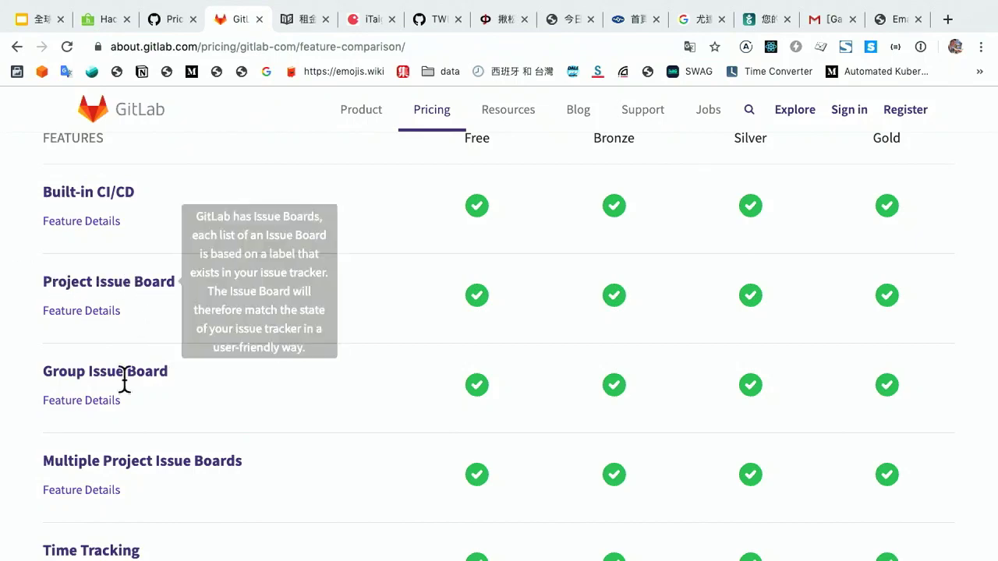
{"action": "scroll", "coordinate": [138, 370], "scroll_direction": "down", "scroll_amount": 3}
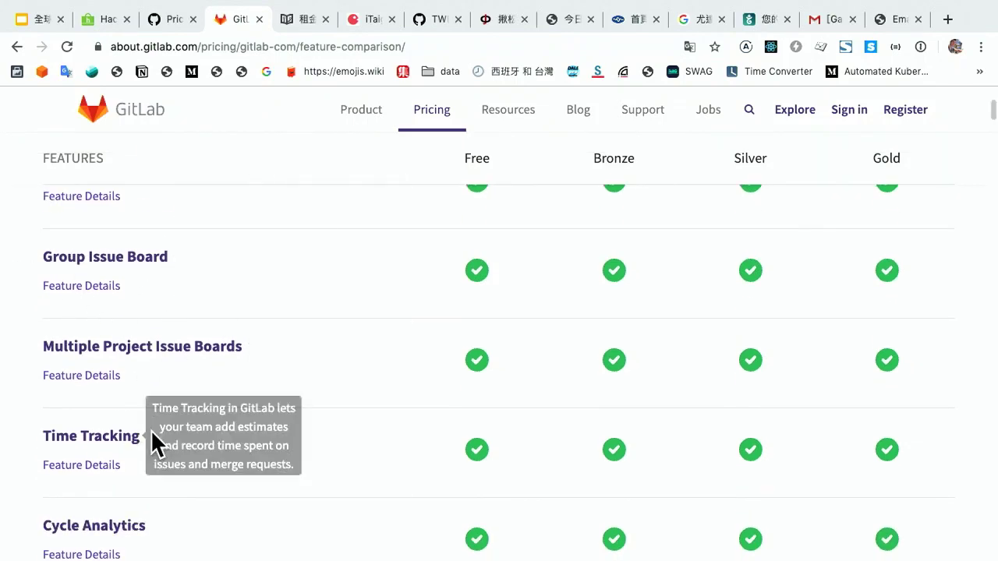
{"action": "scroll", "coordinate": [151, 430], "scroll_direction": "down", "scroll_amount": 4}
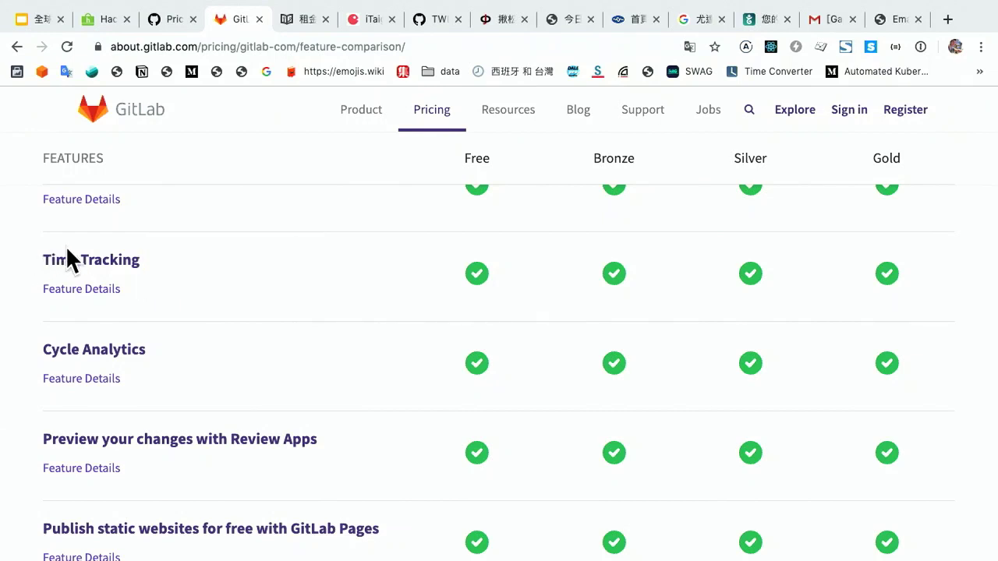
{"action": "scroll", "coordinate": [111, 252], "scroll_direction": "down", "scroll_amount": 4}
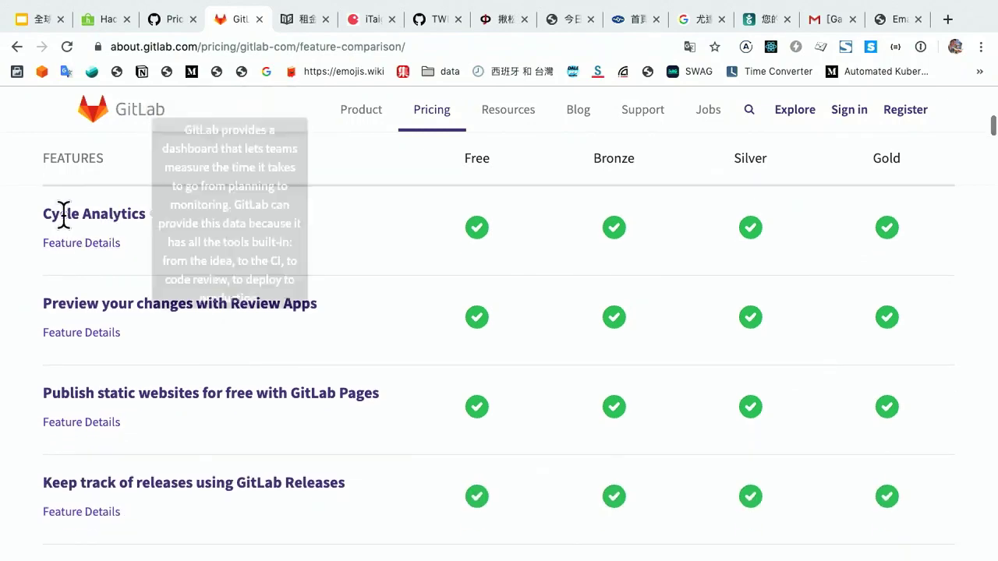
{"action": "left_click_drag", "start_coordinate": [40, 213], "coordinate": [142, 218]}
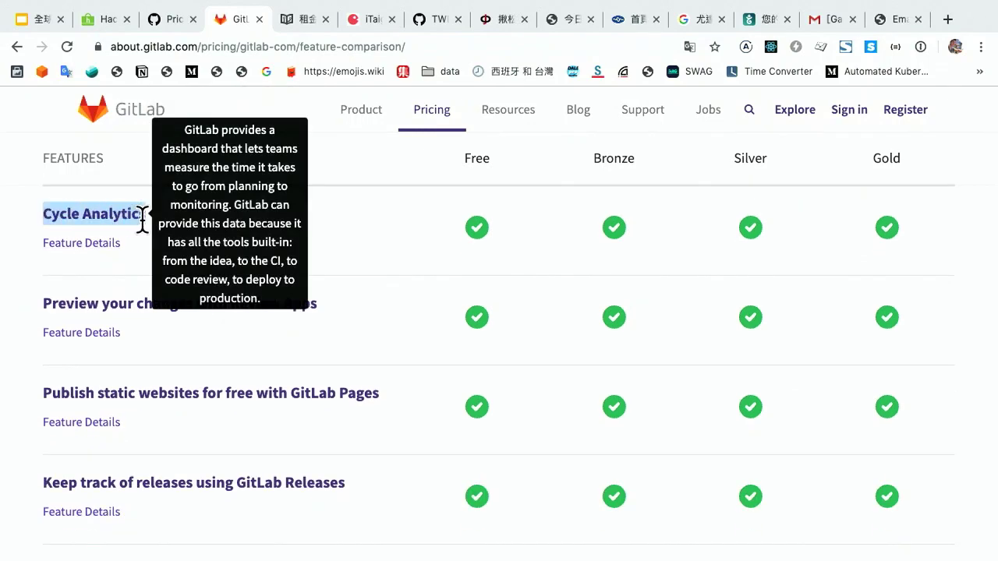
{"action": "scroll", "coordinate": [85, 304], "scroll_direction": "up", "scroll_amount": 10}
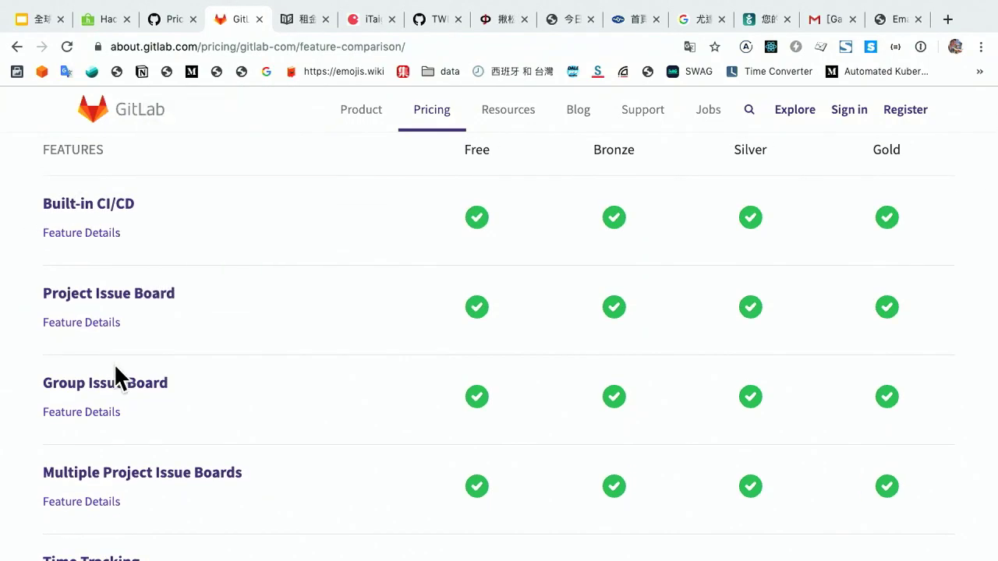
{"action": "scroll", "coordinate": [116, 379], "scroll_direction": "down", "scroll_amount": 7}
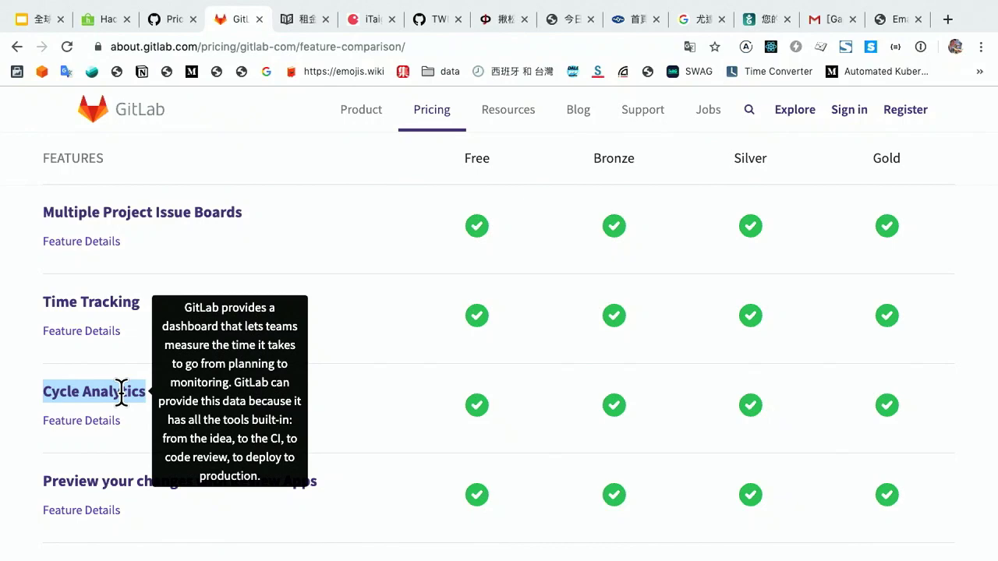
{"action": "scroll", "coordinate": [121, 392], "scroll_direction": "down", "scroll_amount": 3}
{"action": "left_click", "coordinate": [218, 458]}
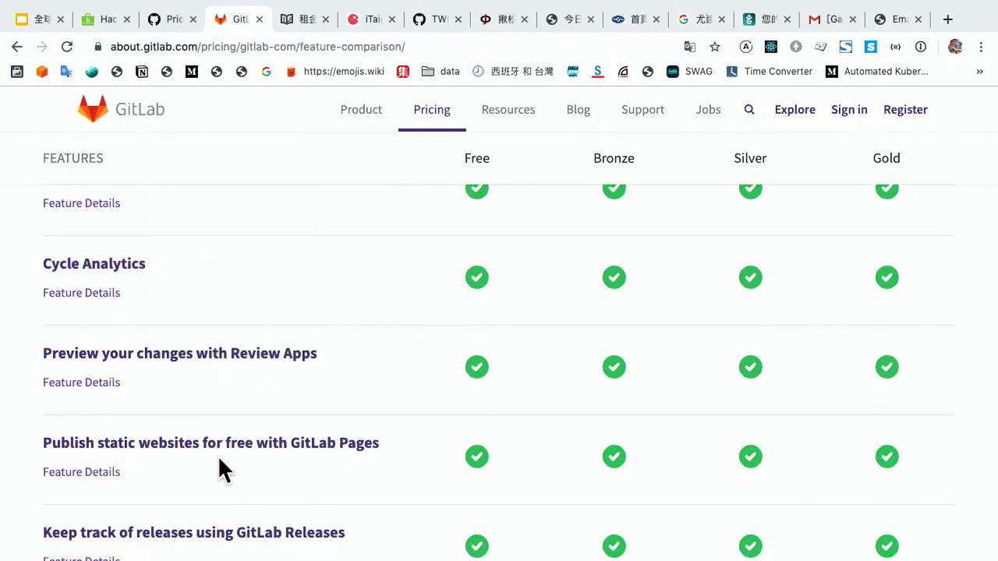
{"action": "mouse_move", "coordinate": [143, 356]}
{"action": "mouse_move", "coordinate": [222, 443]}
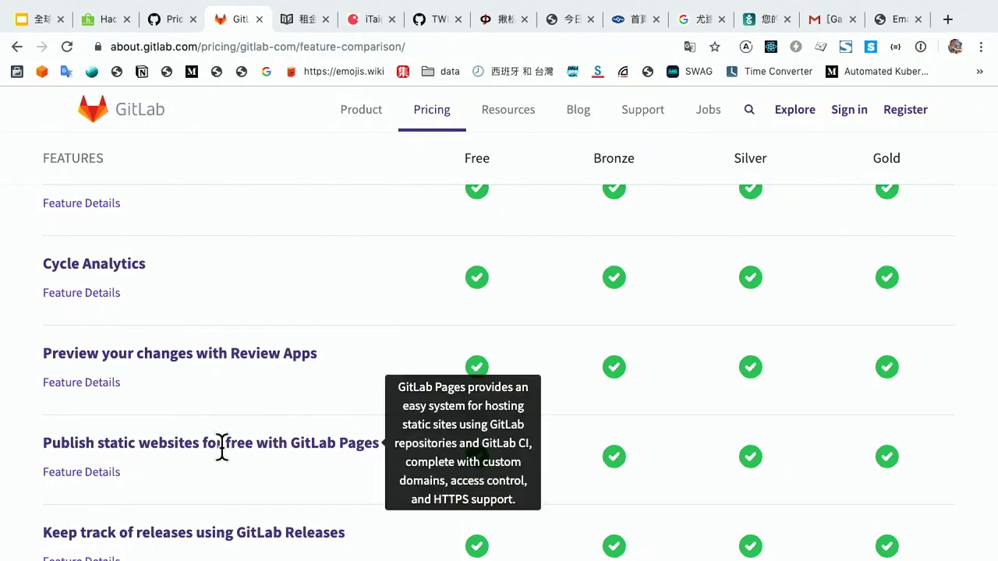
{"action": "scroll", "coordinate": [211, 434], "scroll_direction": "down", "scroll_amount": 2}
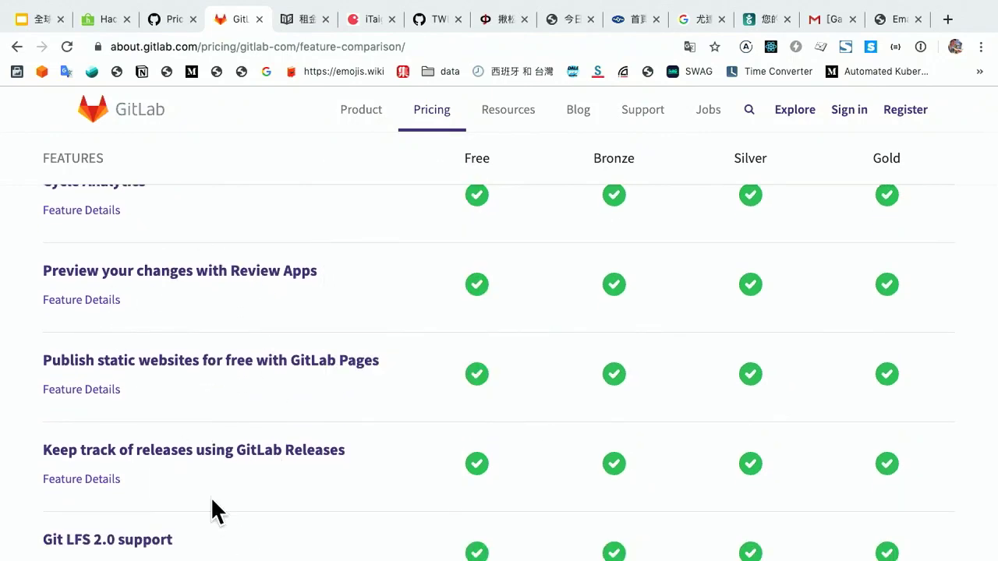
{"action": "scroll", "coordinate": [211, 497], "scroll_direction": "down", "scroll_amount": 3}
{"action": "mouse_move", "coordinate": [41, 425]}
{"action": "left_mouse_down"}
{"action": "mouse_move", "coordinate": [142, 419]}
{"action": "mouse_move", "coordinate": [171, 428]}
{"action": "mouse_move", "coordinate": [33, 430]}
{"action": "left_mouse_up"}
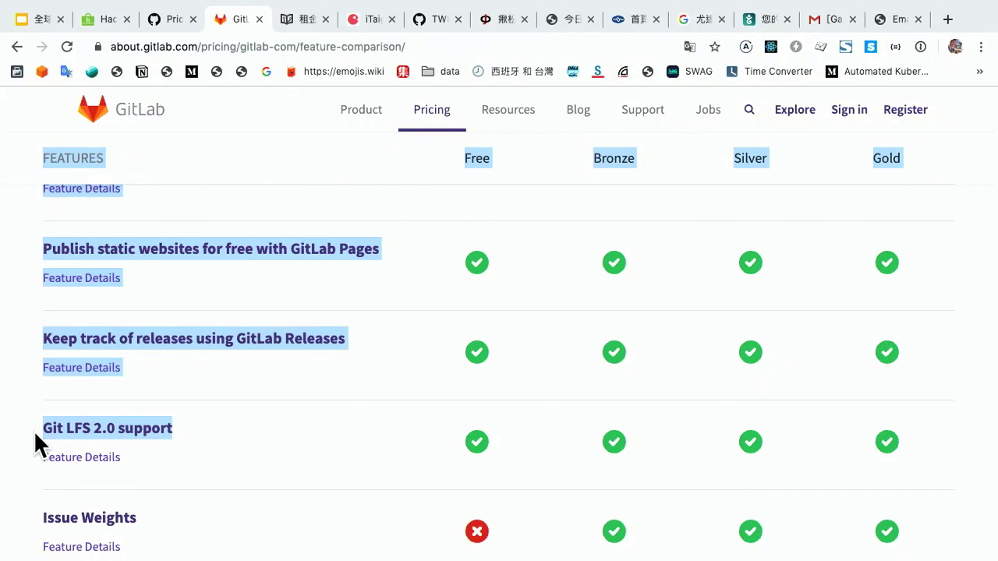
{"action": "left_click", "coordinate": [190, 404]}
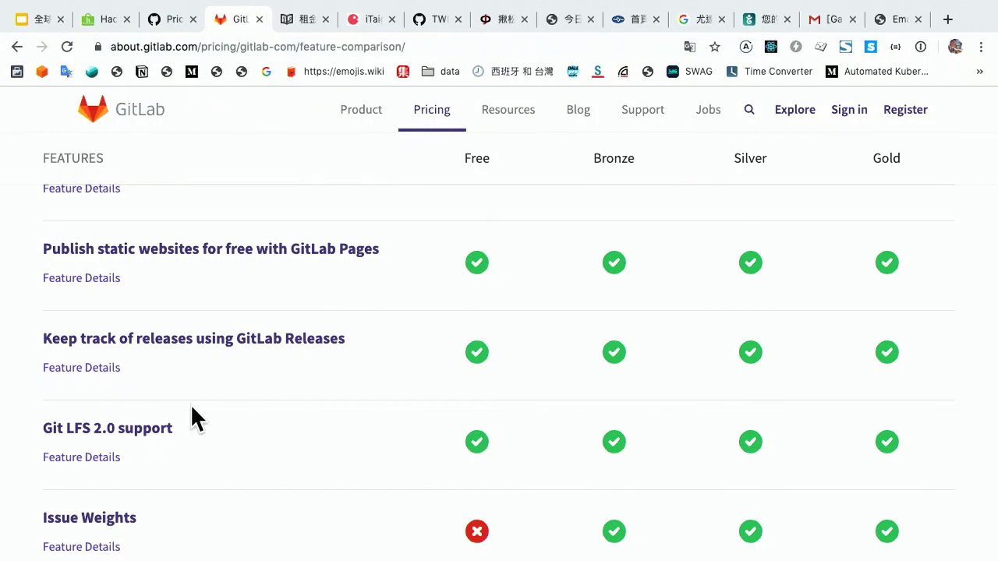
{"action": "scroll", "coordinate": [190, 404], "scroll_direction": "down", "scroll_amount": 5}
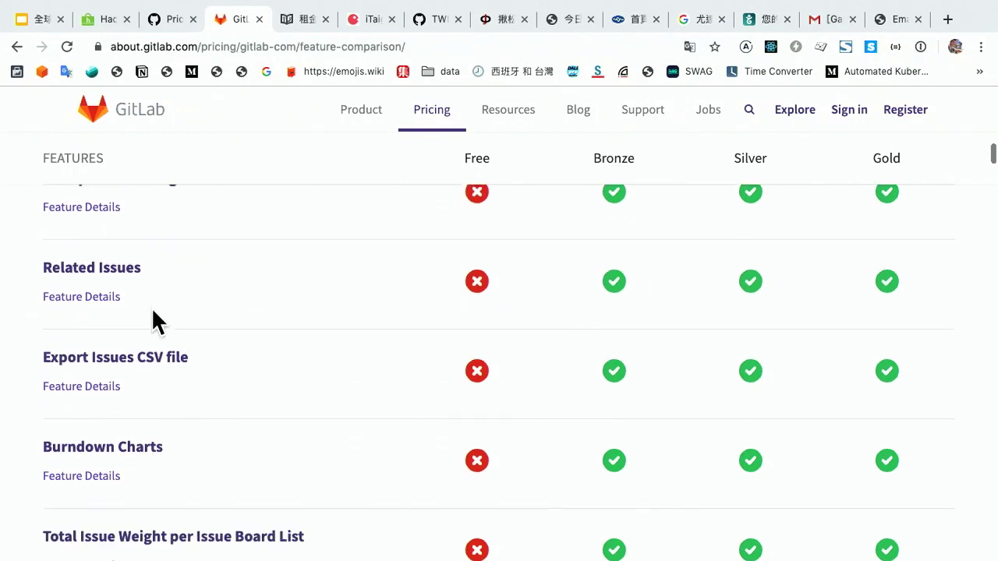
Scroll the comparison table and highlight 'webhooks' in the Group webhooks row.
{"action": "scroll", "coordinate": [153, 319], "scroll_direction": "up", "scroll_amount": 2}
{"action": "mouse_move", "coordinate": [186, 273]}
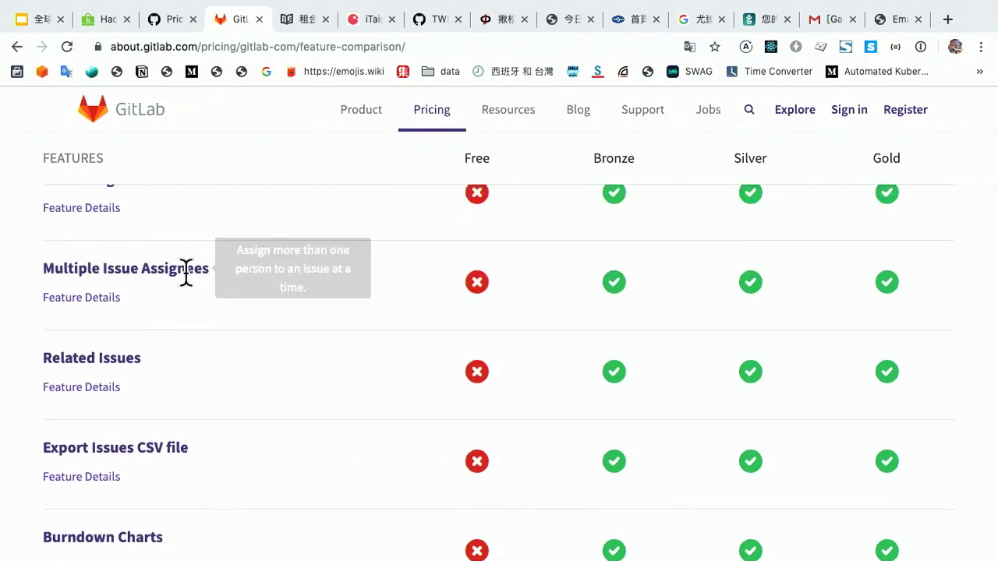
{"action": "scroll", "coordinate": [188, 304], "scroll_direction": "up", "scroll_amount": 1}
{"action": "scroll", "coordinate": [200, 428], "scroll_direction": "down", "scroll_amount": 2}
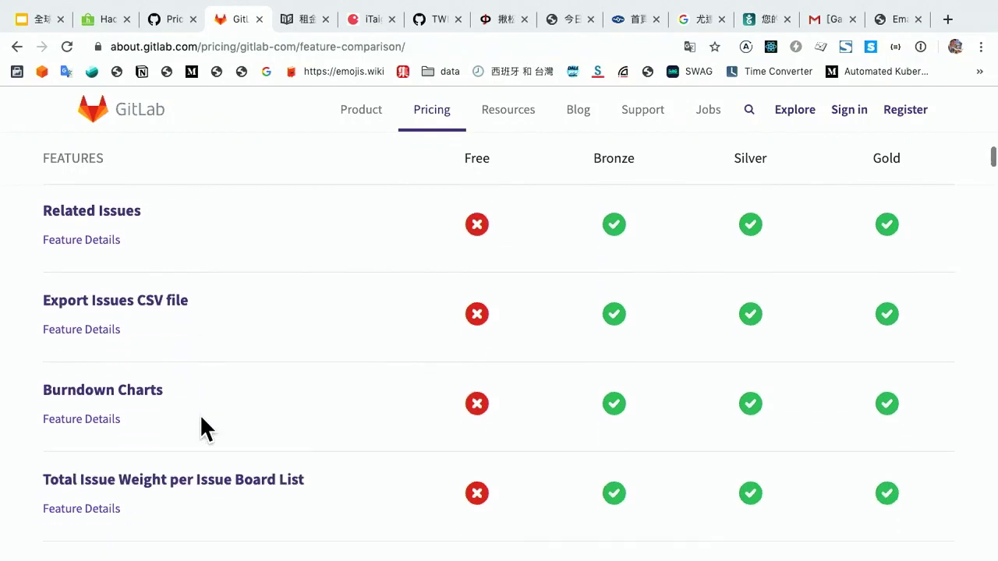
{"action": "scroll", "coordinate": [200, 428], "scroll_direction": "down", "scroll_amount": 1}
{"action": "mouse_move", "coordinate": [167, 388]}
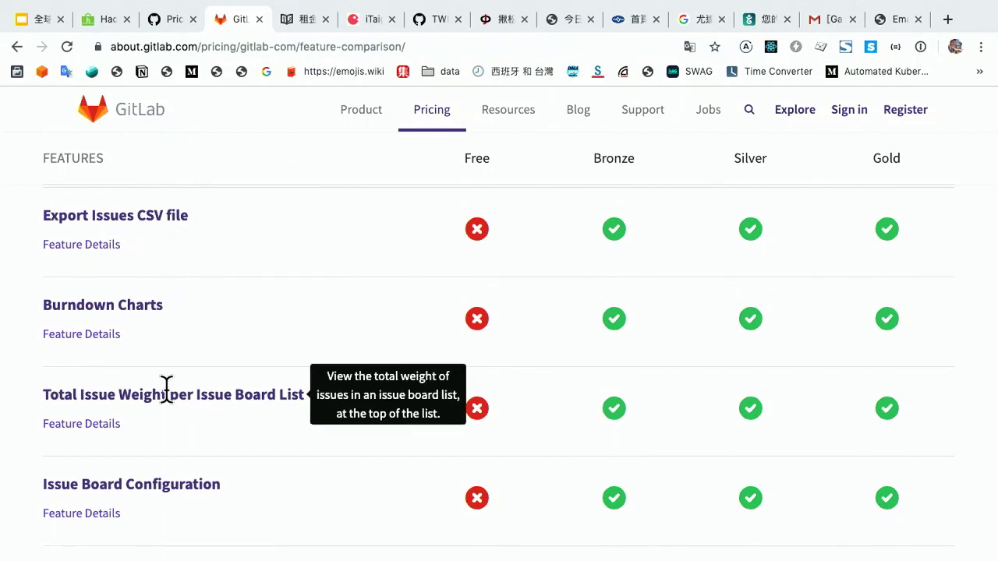
{"action": "scroll", "coordinate": [167, 387], "scroll_direction": "down", "scroll_amount": 7}
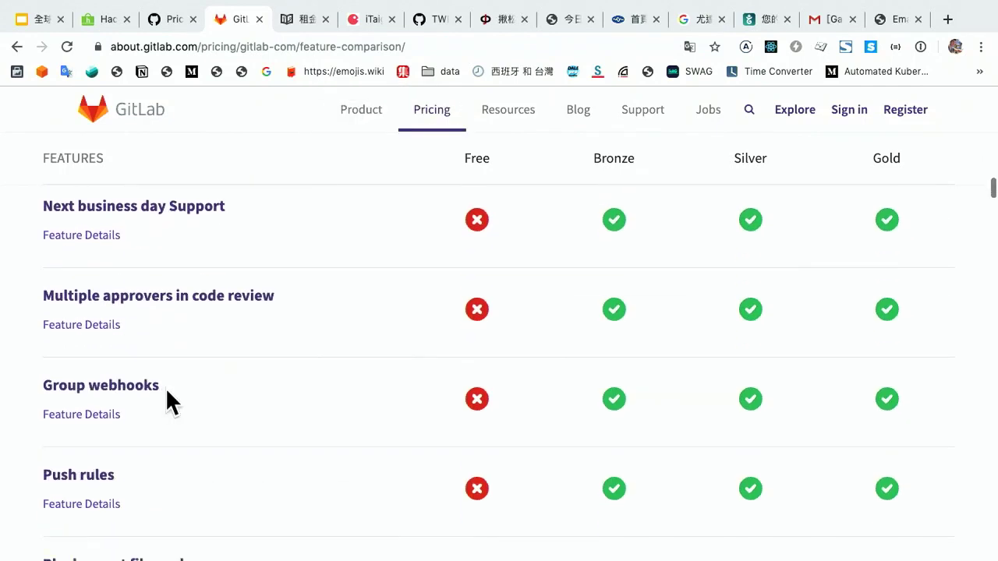
{"action": "scroll", "coordinate": [167, 390], "scroll_direction": "down", "scroll_amount": 4}
{"action": "scroll", "coordinate": [166, 390], "scroll_direction": "up", "scroll_amount": 2}
{"action": "scroll", "coordinate": [166, 390], "scroll_direction": "up", "scroll_amount": 1}
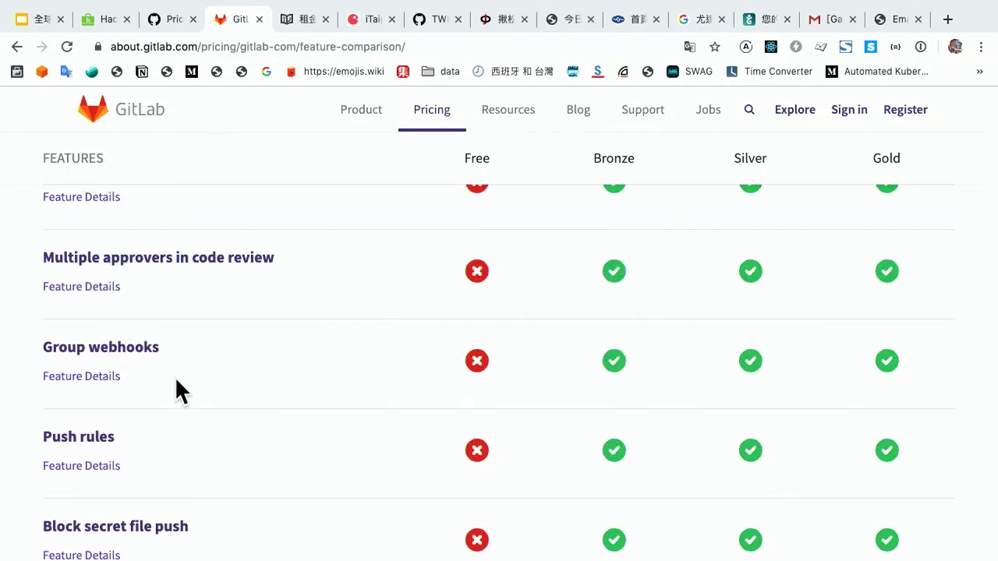
{"action": "scroll", "coordinate": [177, 431], "scroll_direction": "down", "scroll_amount": 1}
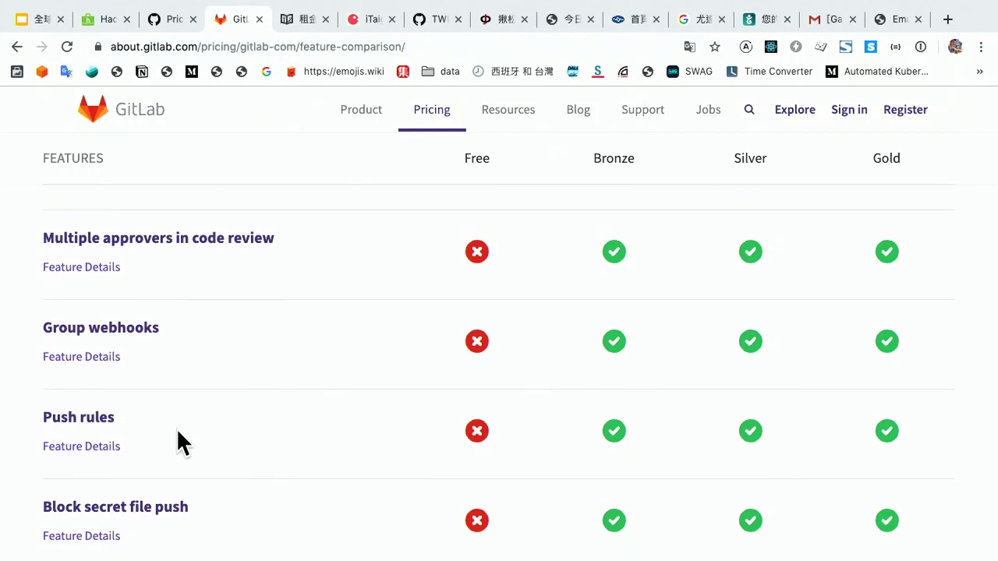
{"action": "left_click_drag", "start_coordinate": [89, 331], "coordinate": [161, 328]}
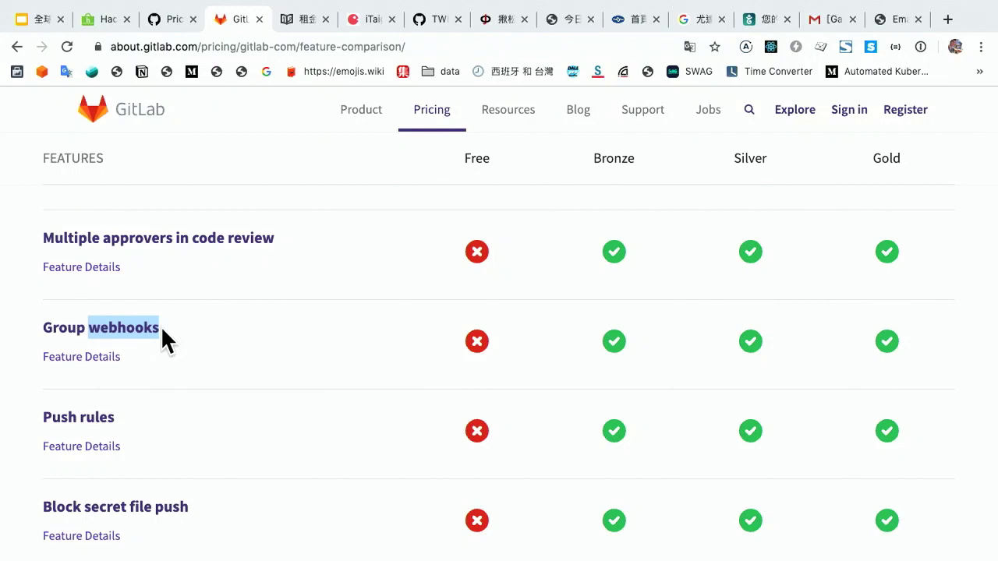
Mark the Remote repository pull mirroring and Code Quality feature names.
{"action": "scroll", "coordinate": [161, 326], "scroll_direction": "down", "scroll_amount": 3}
{"action": "mouse_move", "coordinate": [60, 315]}
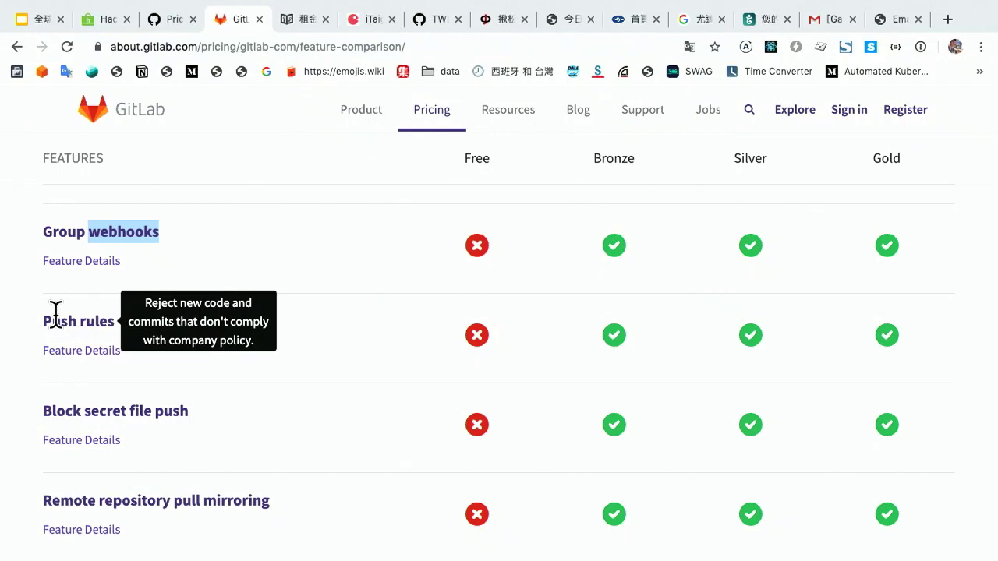
{"action": "scroll", "coordinate": [55, 315], "scroll_direction": "down", "scroll_amount": 5}
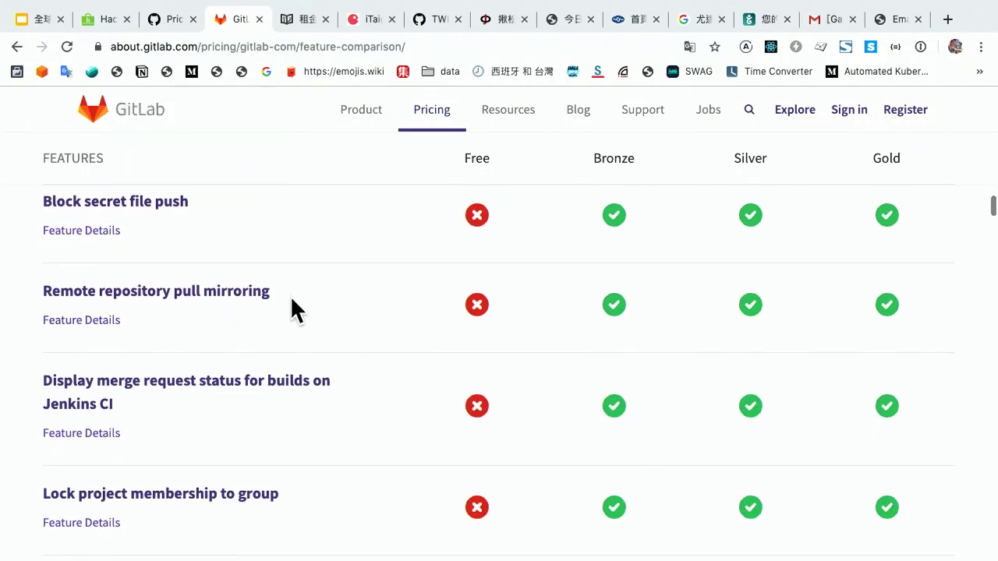
{"action": "left_click_drag", "start_coordinate": [272, 291], "coordinate": [40, 285]}
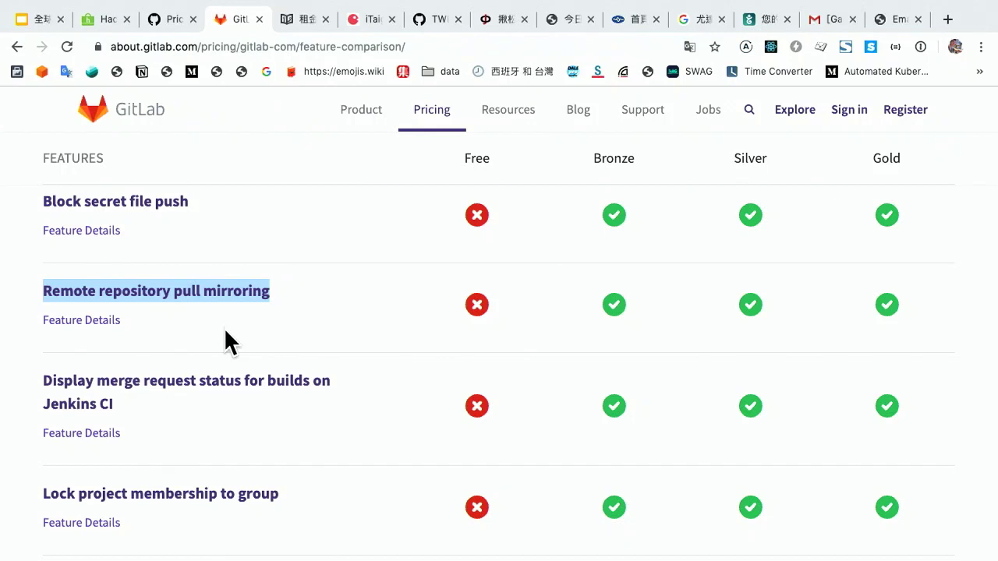
{"action": "scroll", "coordinate": [224, 331], "scroll_direction": "down", "scroll_amount": 5}
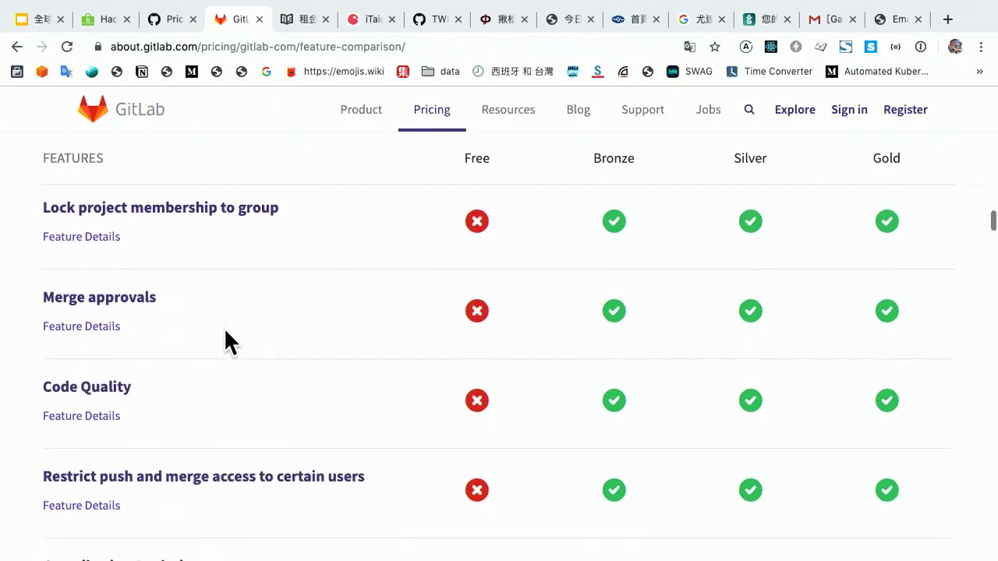
{"action": "left_click_drag", "start_coordinate": [47, 338], "coordinate": [117, 340]}
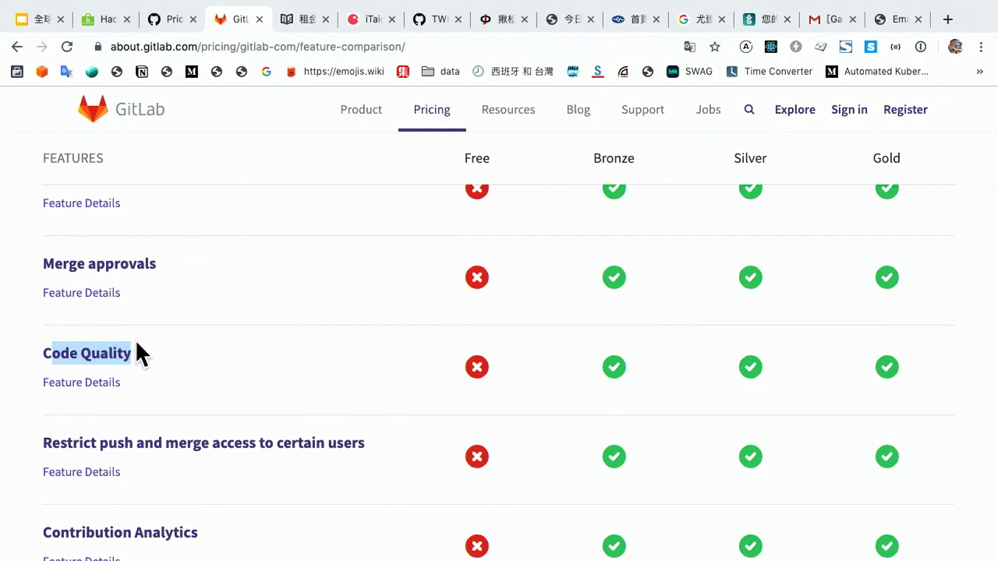
{"action": "mouse_move", "coordinate": [135, 341]}
{"action": "left_click_drag", "start_coordinate": [46, 353], "coordinate": [137, 353]}
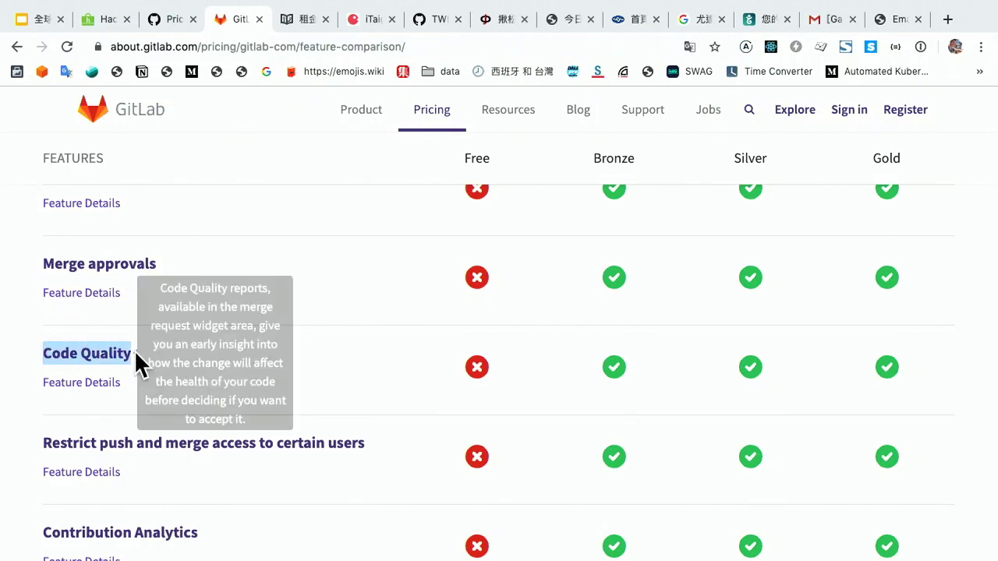
{"action": "scroll", "coordinate": [194, 456], "scroll_direction": "down", "scroll_amount": 10}
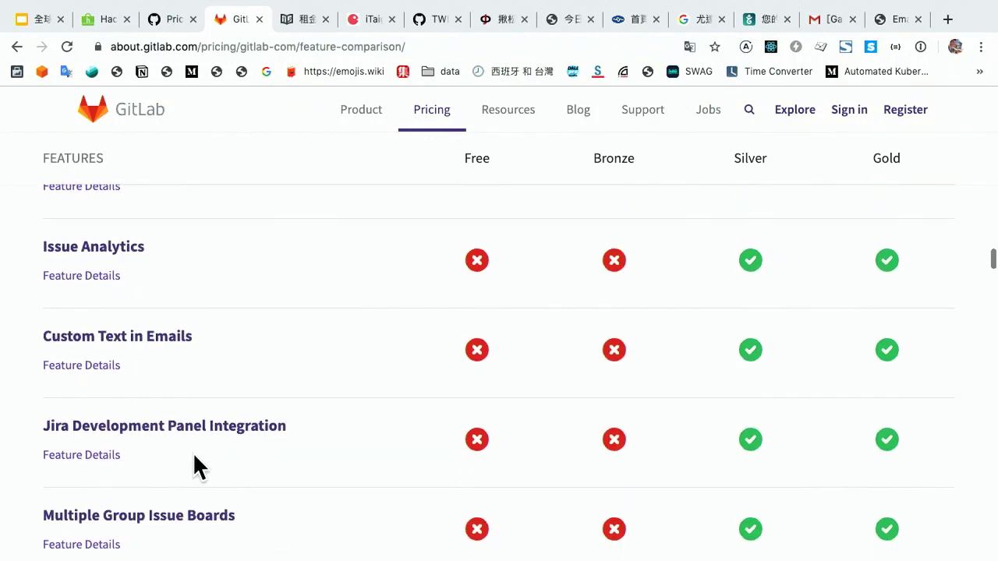
Scroll past the Silver-only rows to Gold-only features like License Compliance and IP address restriction.
{"action": "scroll", "coordinate": [194, 462], "scroll_direction": "down", "scroll_amount": 12}
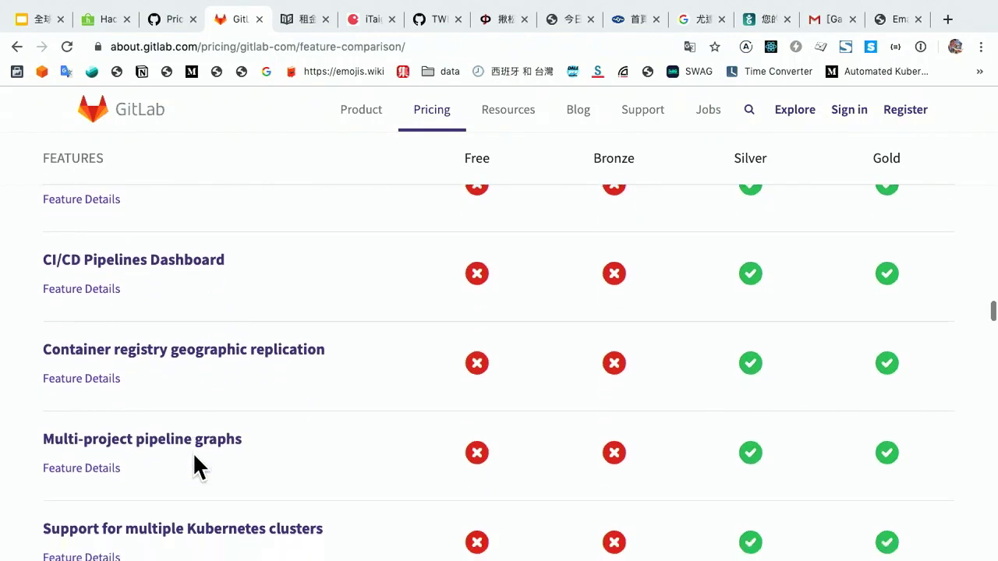
{"action": "scroll", "coordinate": [194, 462], "scroll_direction": "down", "scroll_amount": 1}
{"action": "mouse_move", "coordinate": [44, 251]}
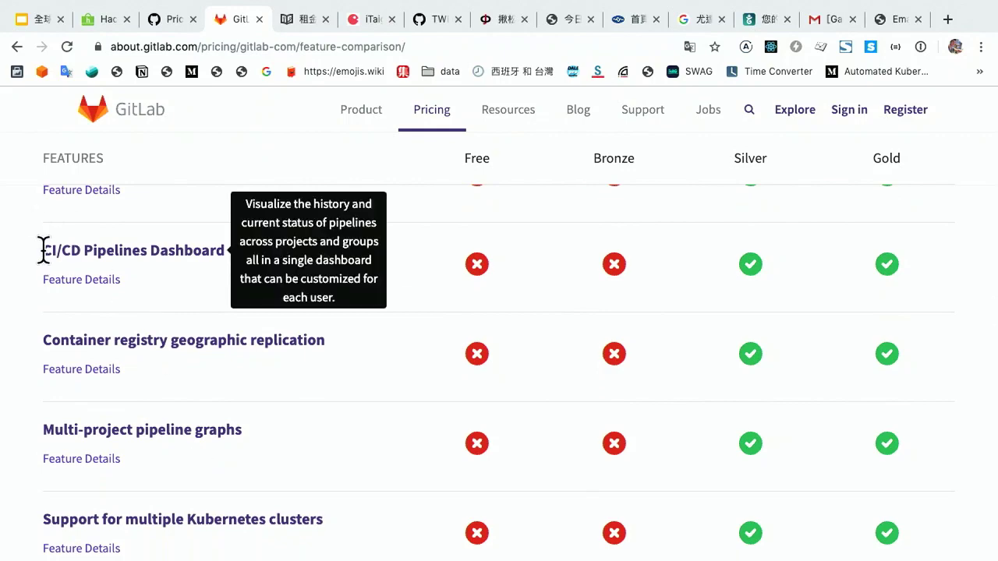
{"action": "scroll", "coordinate": [205, 425], "scroll_direction": "down", "scroll_amount": 15}
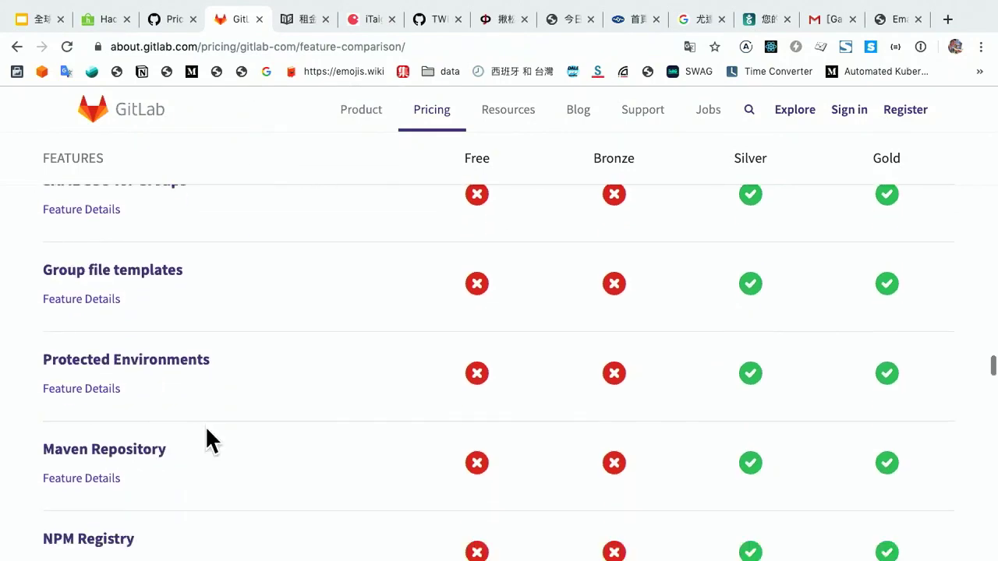
{"action": "scroll", "coordinate": [205, 426], "scroll_direction": "down", "scroll_amount": 5}
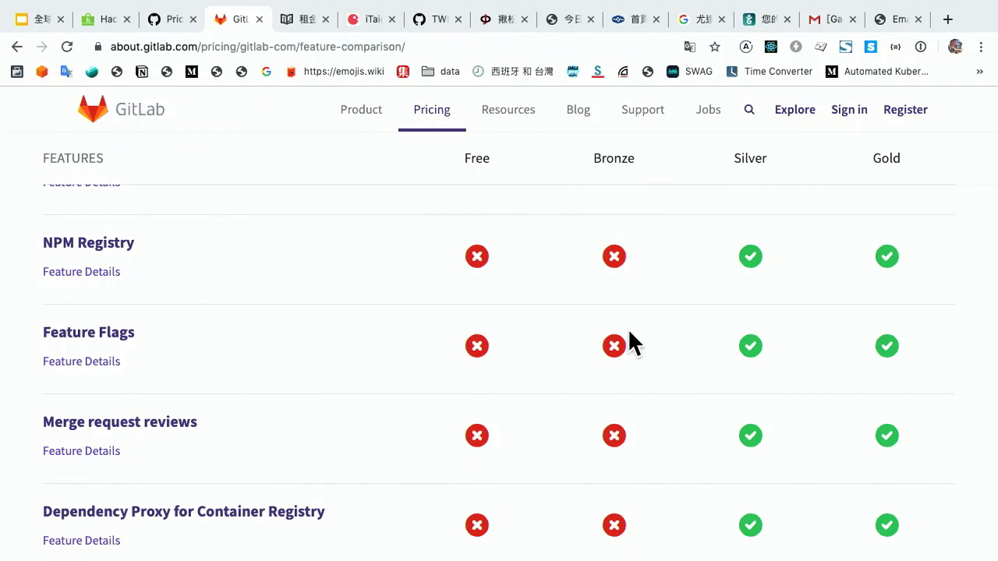
{"action": "scroll", "coordinate": [629, 331], "scroll_direction": "down", "scroll_amount": 10}
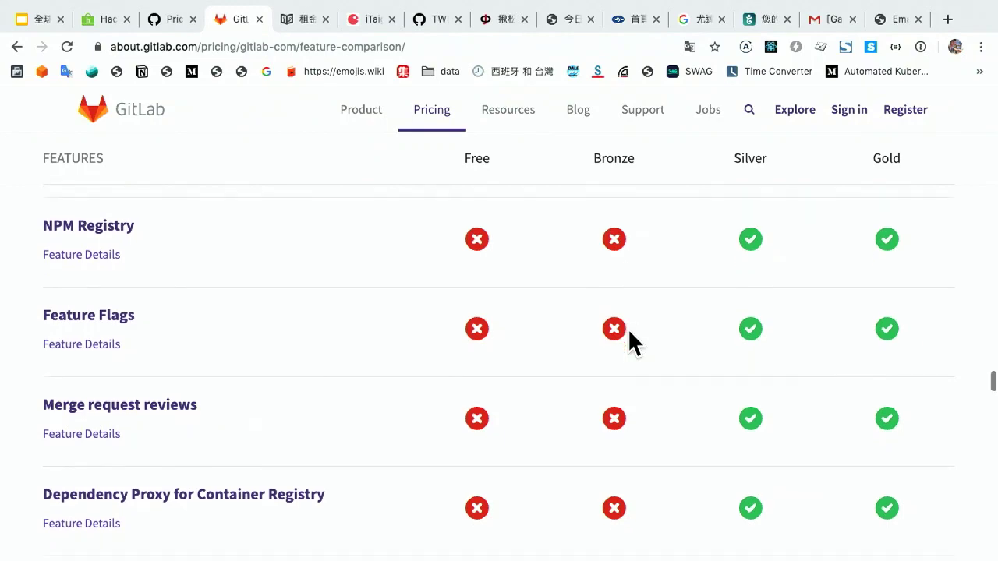
{"action": "scroll", "coordinate": [628, 331], "scroll_direction": "down", "scroll_amount": 10}
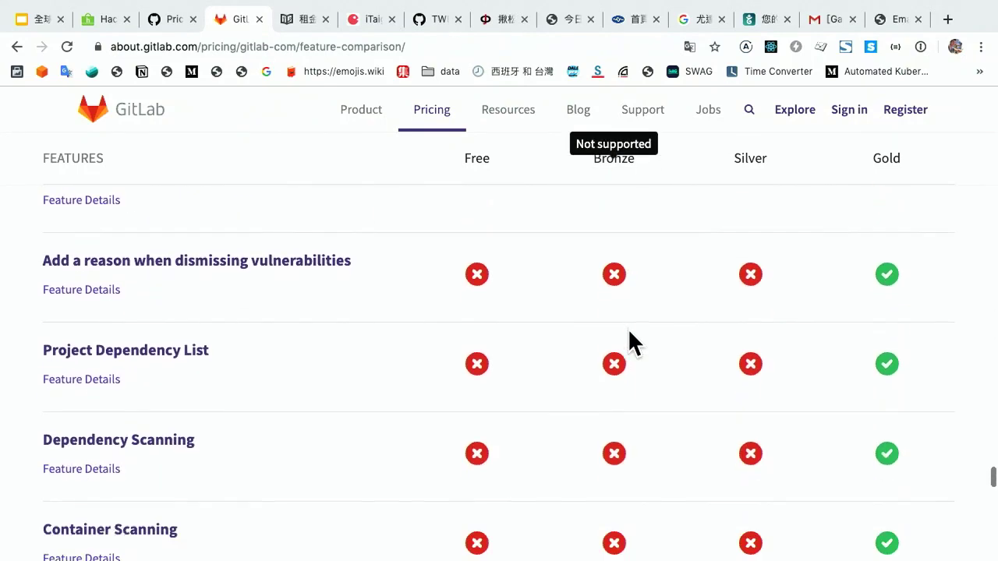
Switch back to the Google Slides presentation's 目錄 agenda slide.
{"action": "left_click", "coordinate": [32, 22]}
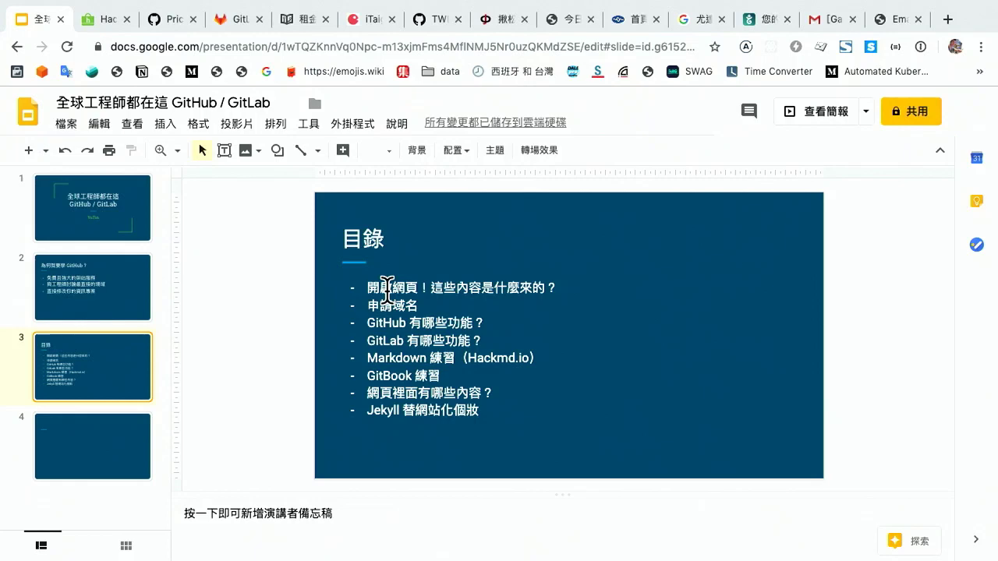
From issue #233, open the moedict-webkit Code page in a new tab and switch to it.
{"action": "left_click", "coordinate": [436, 33]}
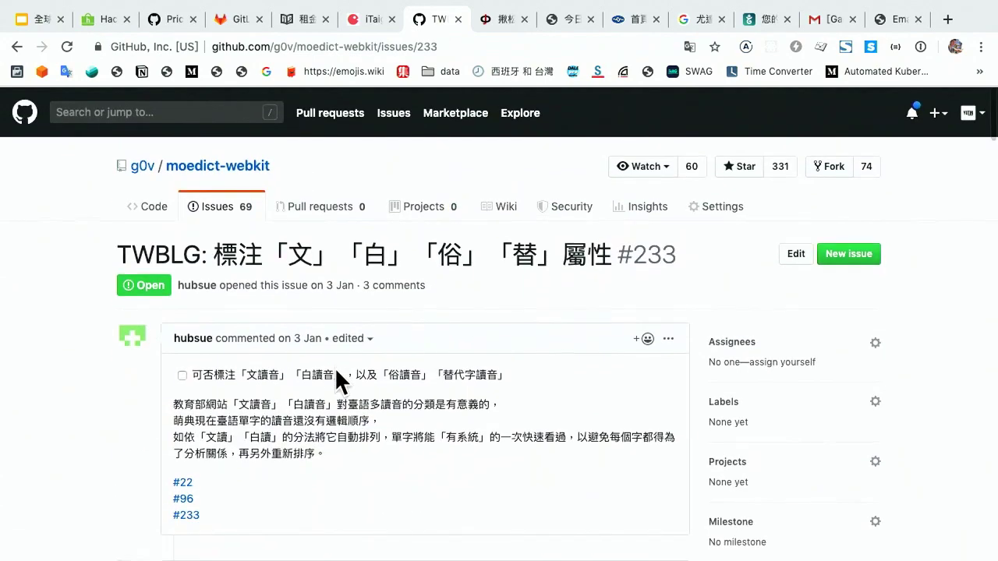
{"action": "right_click", "coordinate": [146, 211]}
{"action": "left_click", "coordinate": [198, 220]}
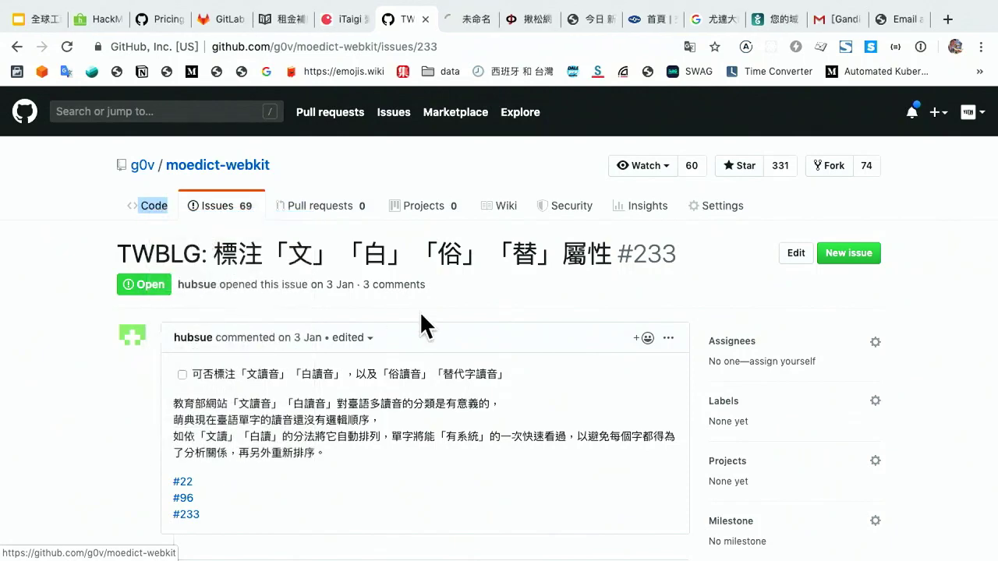
{"action": "left_click", "coordinate": [466, 20]}
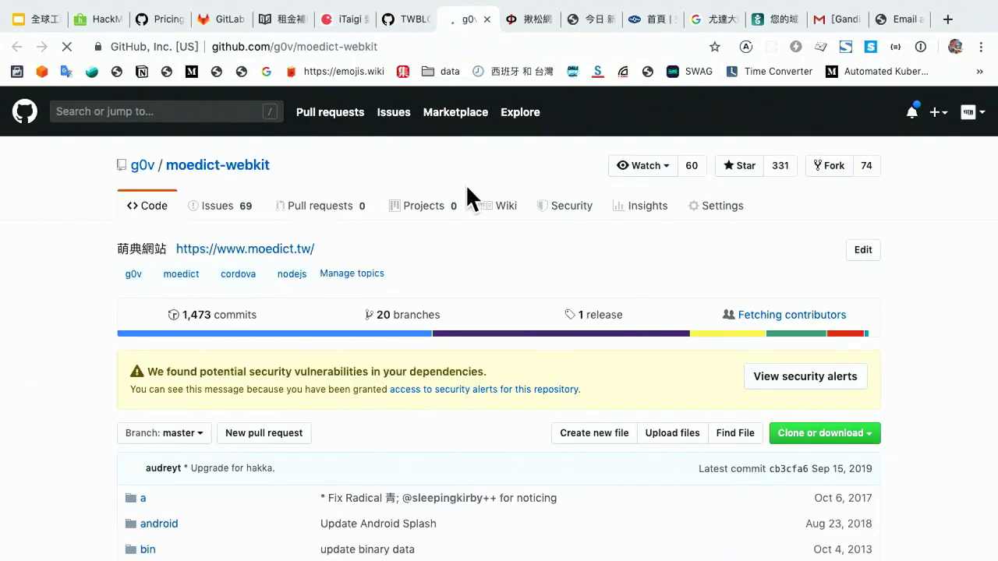
Dismiss the translate prompt and scroll through the repository's files and Docker README.
{"action": "scroll", "coordinate": [455, 286], "scroll_direction": "down", "scroll_amount": 1}
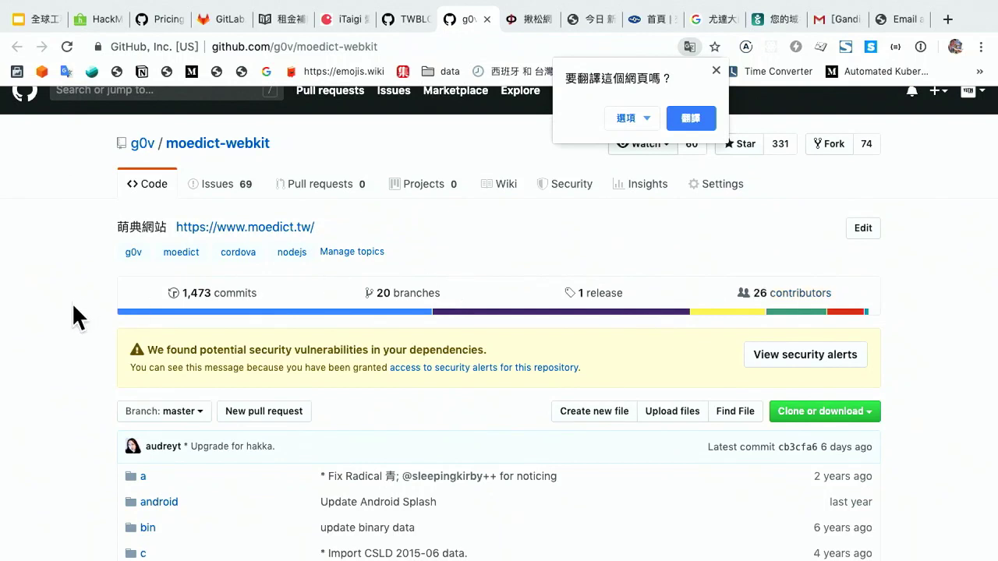
{"action": "left_click", "coordinate": [96, 295]}
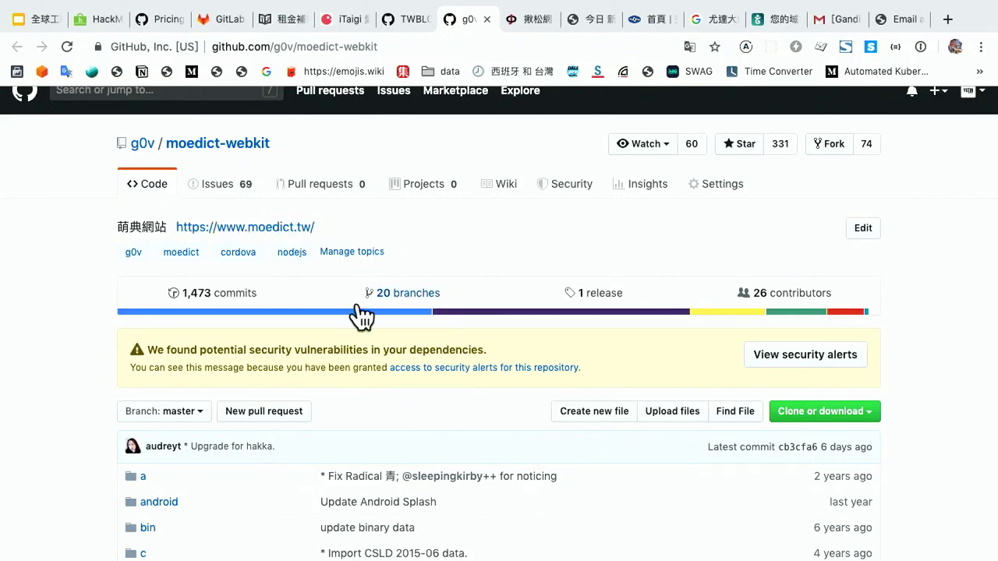
{"action": "scroll", "coordinate": [361, 316], "scroll_direction": "down", "scroll_amount": 6}
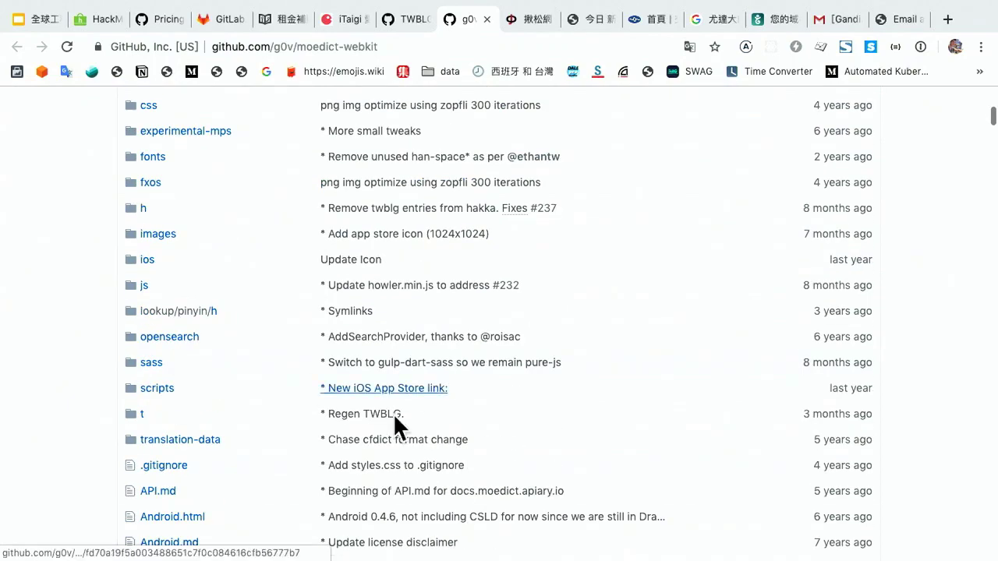
{"action": "scroll", "coordinate": [394, 416], "scroll_direction": "down", "scroll_amount": 10}
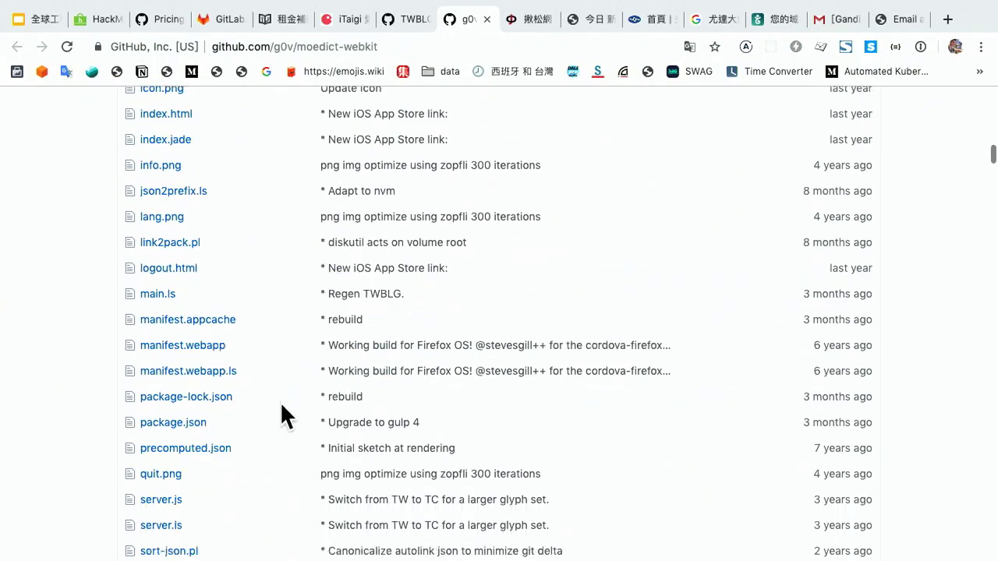
{"action": "scroll", "coordinate": [280, 401], "scroll_direction": "down", "scroll_amount": 10}
{"action": "scroll", "coordinate": [122, 272], "scroll_direction": "up", "scroll_amount": 3}
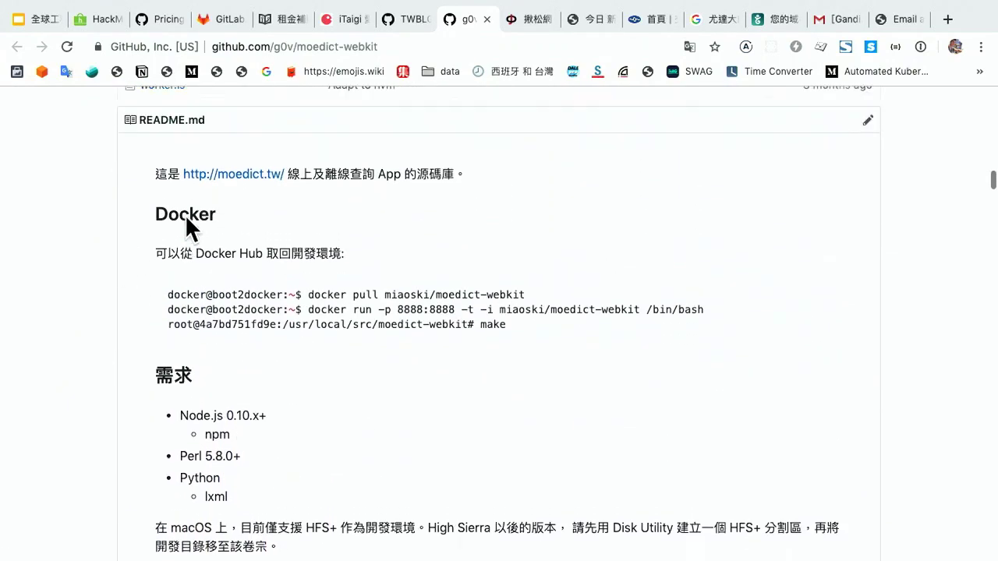
{"action": "scroll", "coordinate": [185, 214], "scroll_direction": "up", "scroll_amount": 1}
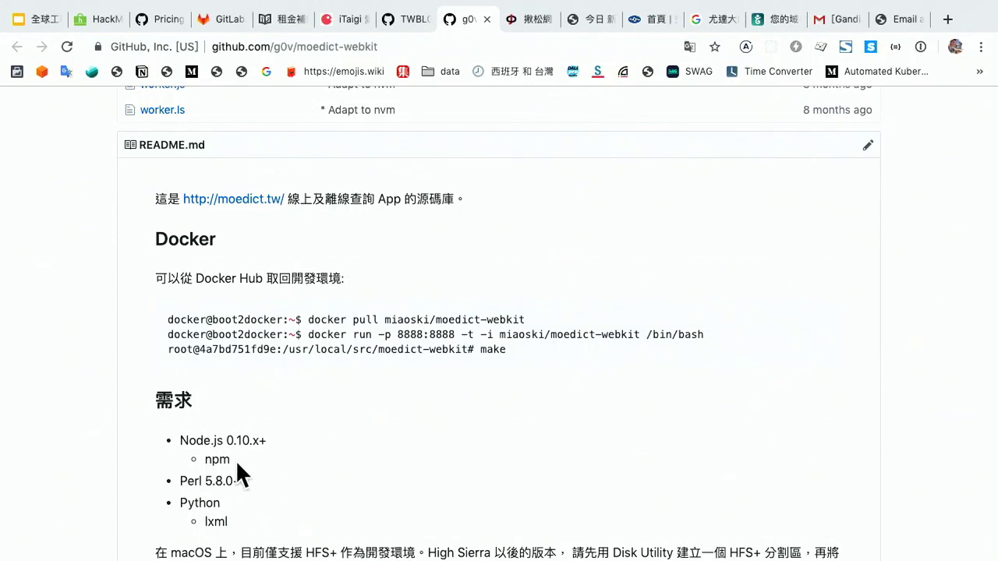
{"action": "scroll", "coordinate": [390, 327], "scroll_direction": "down", "scroll_amount": 3}
{"action": "scroll", "coordinate": [410, 414], "scroll_direction": "down", "scroll_amount": 2}
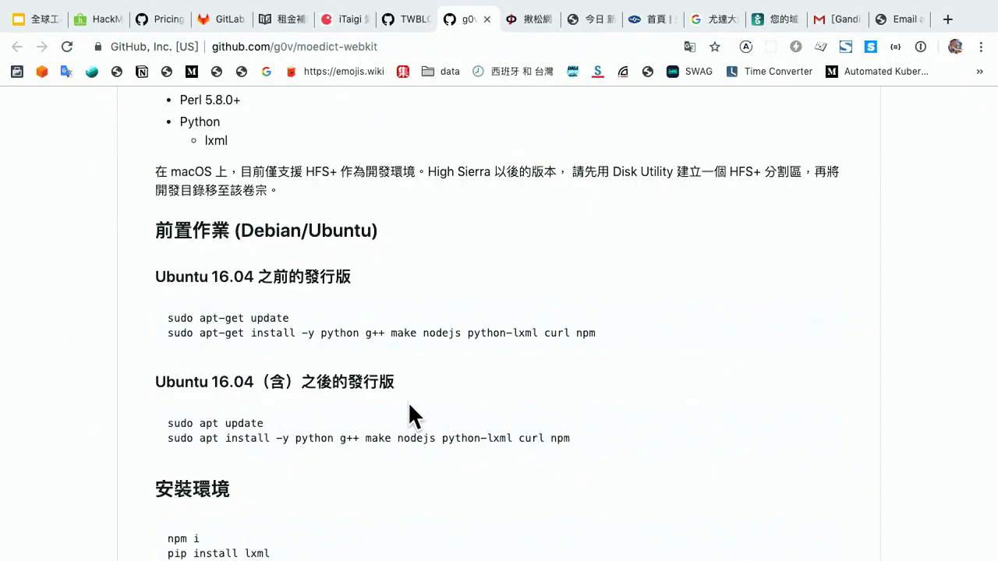
{"action": "scroll", "coordinate": [408, 402], "scroll_direction": "down", "scroll_amount": 6}
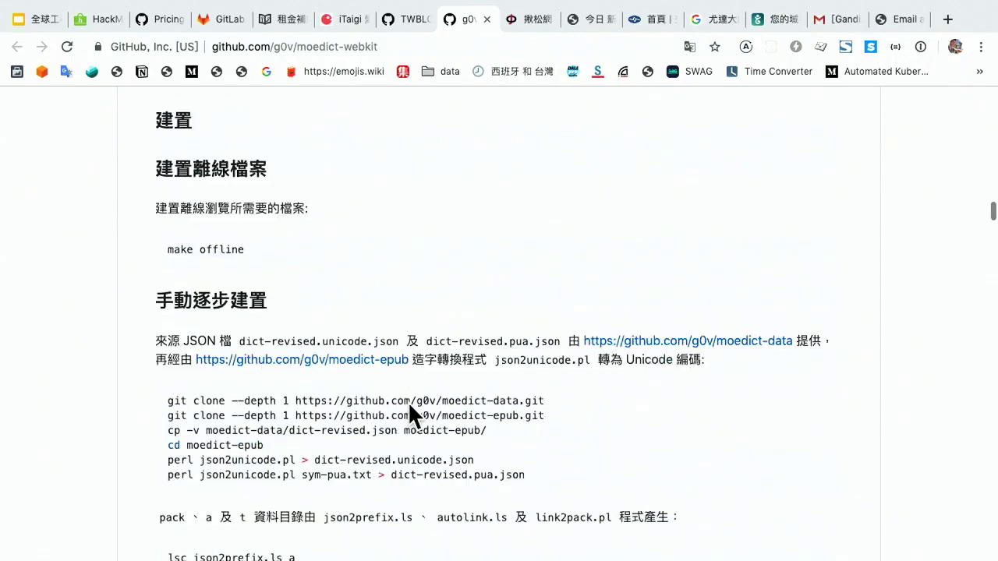
{"action": "scroll", "coordinate": [407, 401], "scroll_direction": "up", "scroll_amount": 6}
{"action": "scroll", "coordinate": [422, 145], "scroll_direction": "up", "scroll_amount": 15}
{"action": "scroll", "coordinate": [423, 145], "scroll_direction": "up", "scroll_amount": 10}
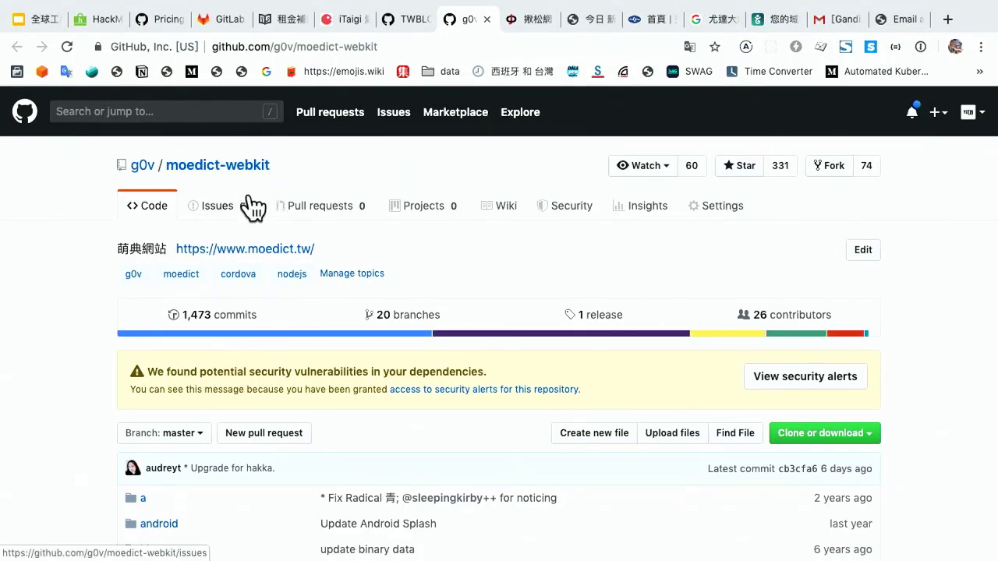
Switch to the moedict-webkit repository tab and open its Issues list.
{"action": "left_click", "coordinate": [408, 27]}
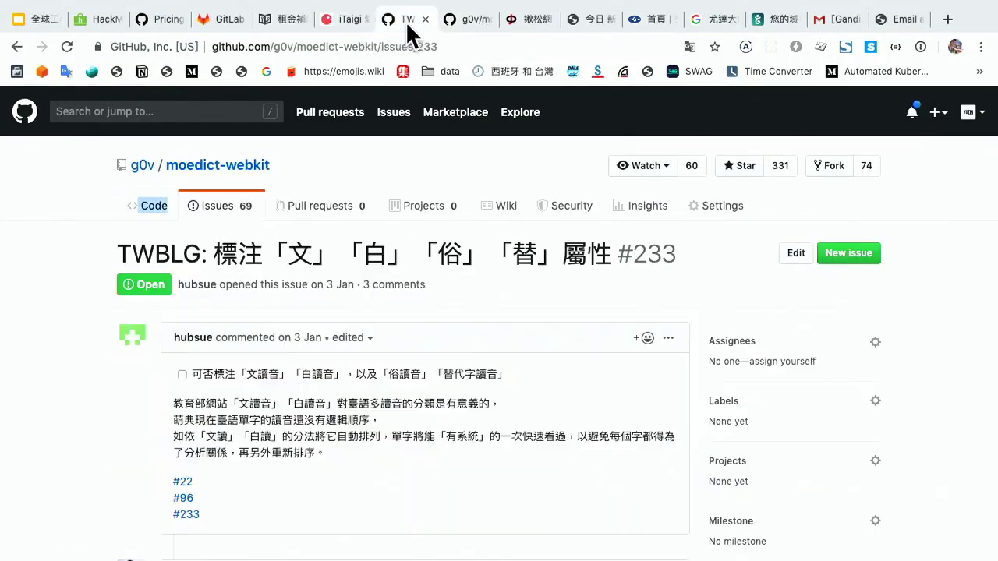
{"action": "left_click", "coordinate": [455, 22]}
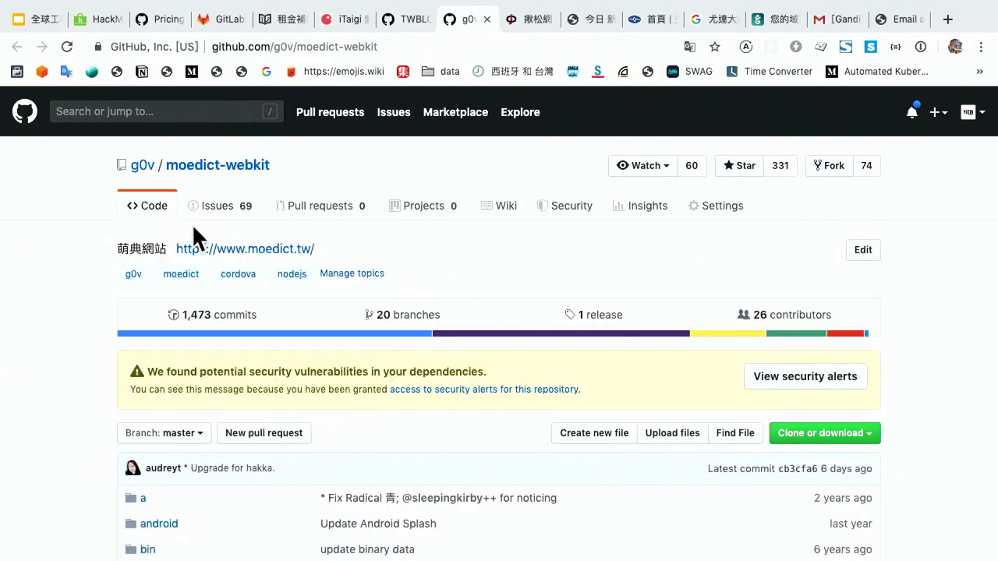
{"action": "left_click", "coordinate": [217, 226]}
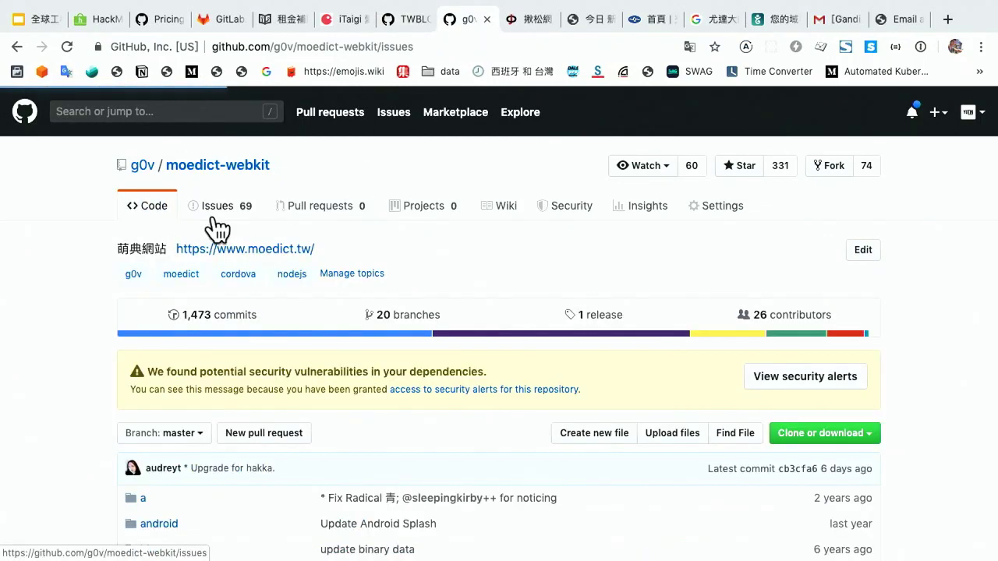
Scroll the open issues and open #245, 'CSS: 支援深色模式'.
{"action": "scroll", "coordinate": [345, 387], "scroll_direction": "down", "scroll_amount": 1}
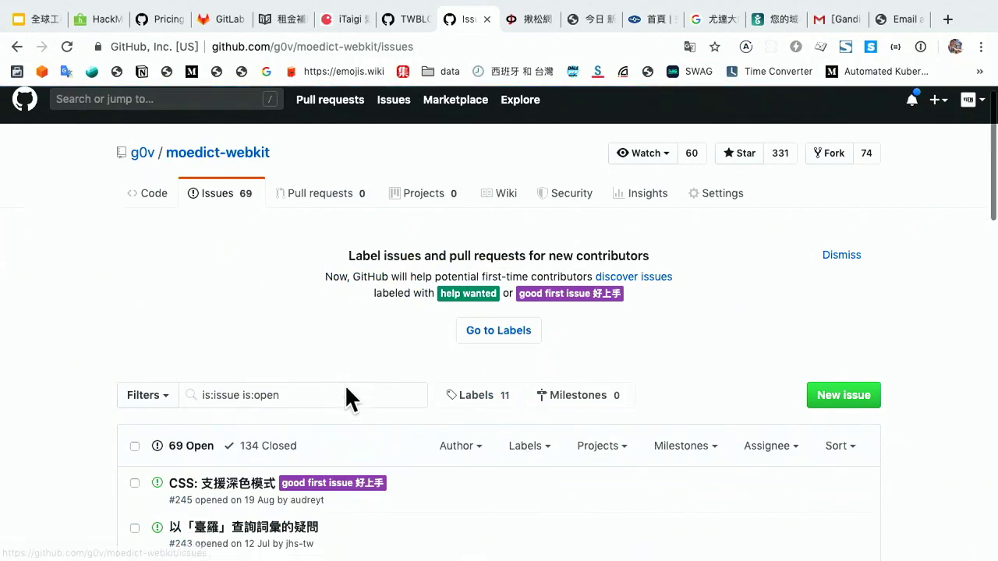
{"action": "scroll", "coordinate": [345, 387], "scroll_direction": "down", "scroll_amount": 5}
{"action": "scroll", "coordinate": [400, 379], "scroll_direction": "down", "scroll_amount": 1}
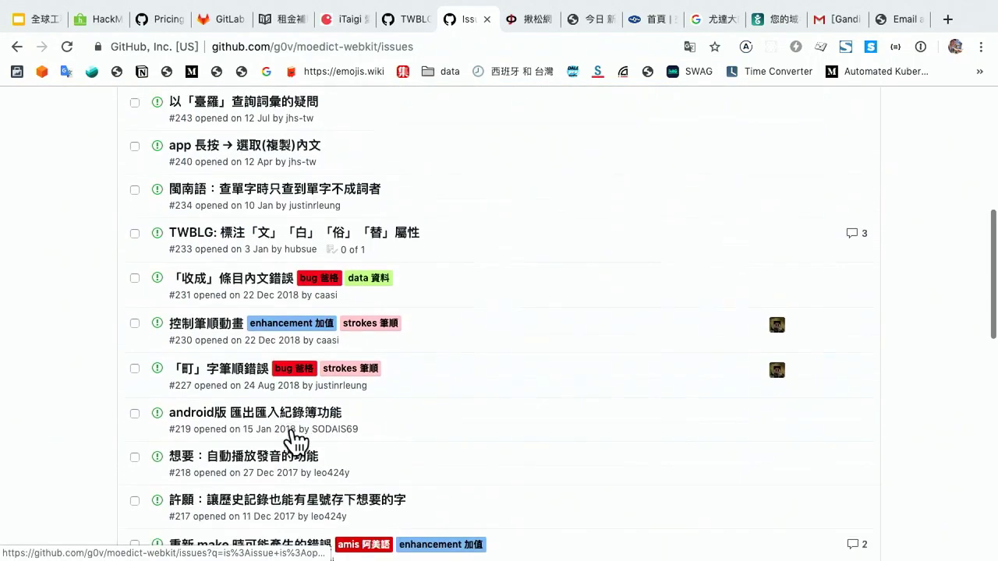
{"action": "scroll", "coordinate": [297, 442], "scroll_direction": "down", "scroll_amount": 2}
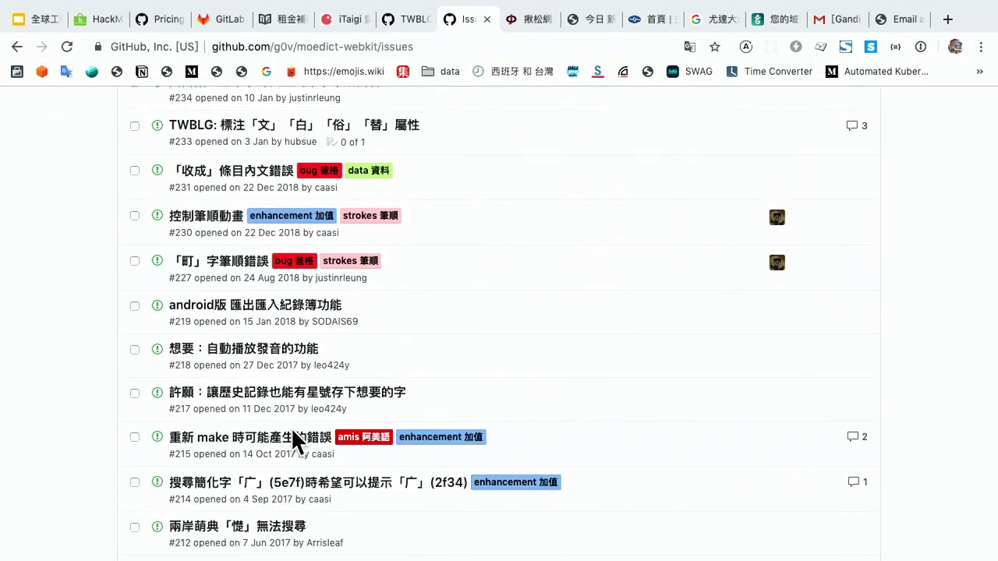
{"action": "scroll", "coordinate": [294, 432], "scroll_direction": "down", "scroll_amount": 1}
{"action": "right_click", "coordinate": [291, 429]}
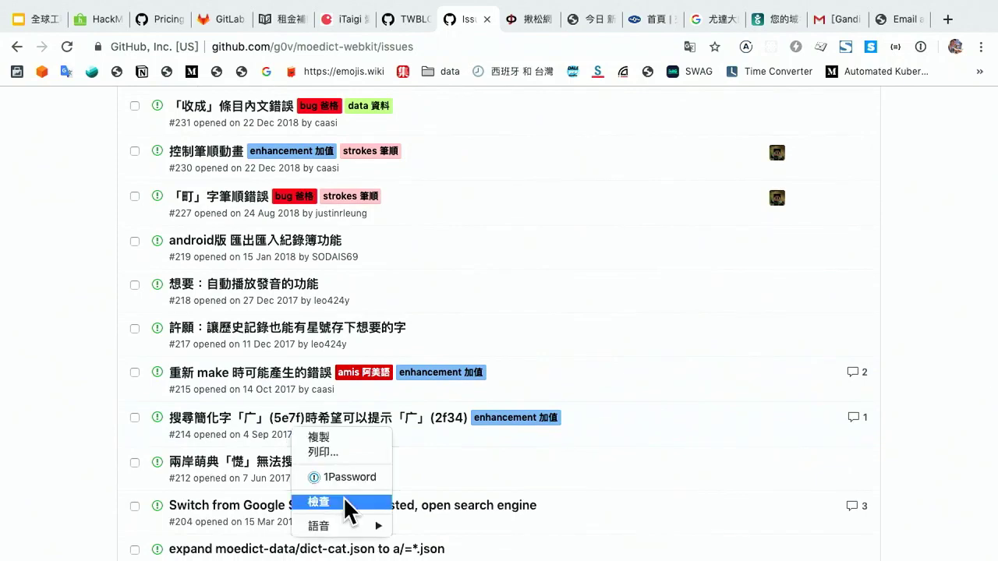
{"action": "left_click", "coordinate": [467, 446]}
{"action": "scroll", "coordinate": [467, 445], "scroll_direction": "up", "scroll_amount": 5}
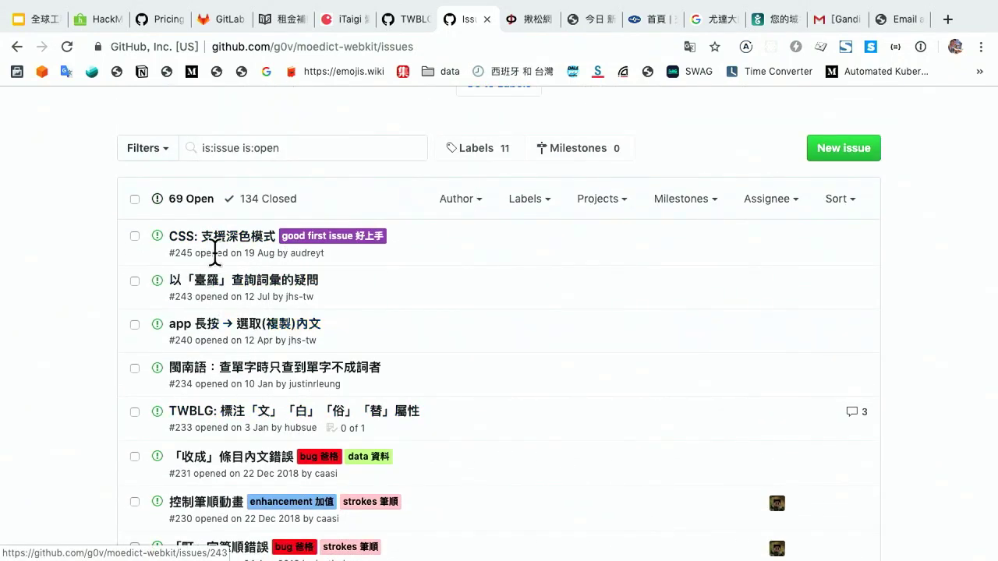
{"action": "left_click", "coordinate": [222, 237]}
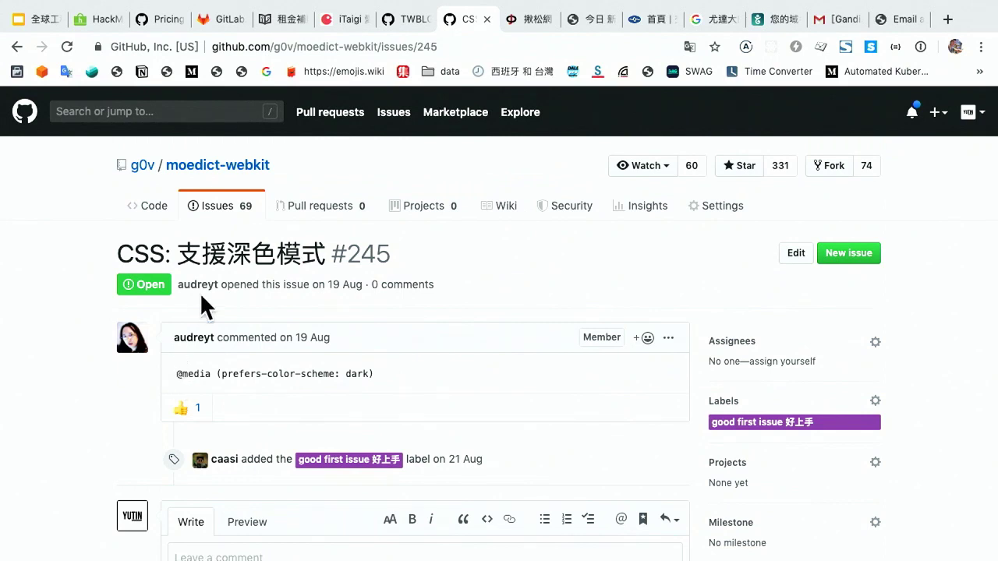
{"action": "left_click_drag", "start_coordinate": [178, 254], "coordinate": [302, 257]}
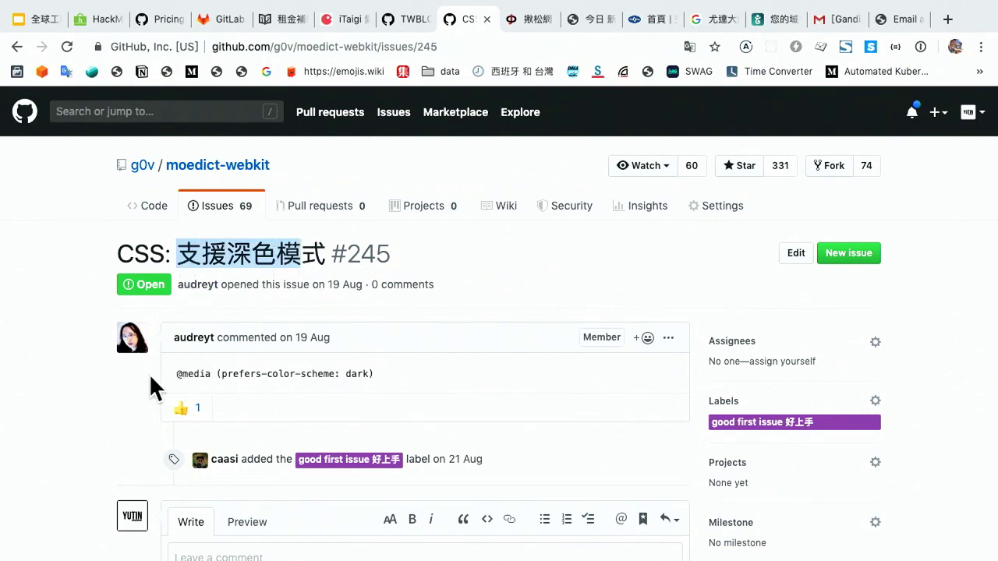
{"action": "left_click_drag", "start_coordinate": [177, 374], "coordinate": [351, 375]}
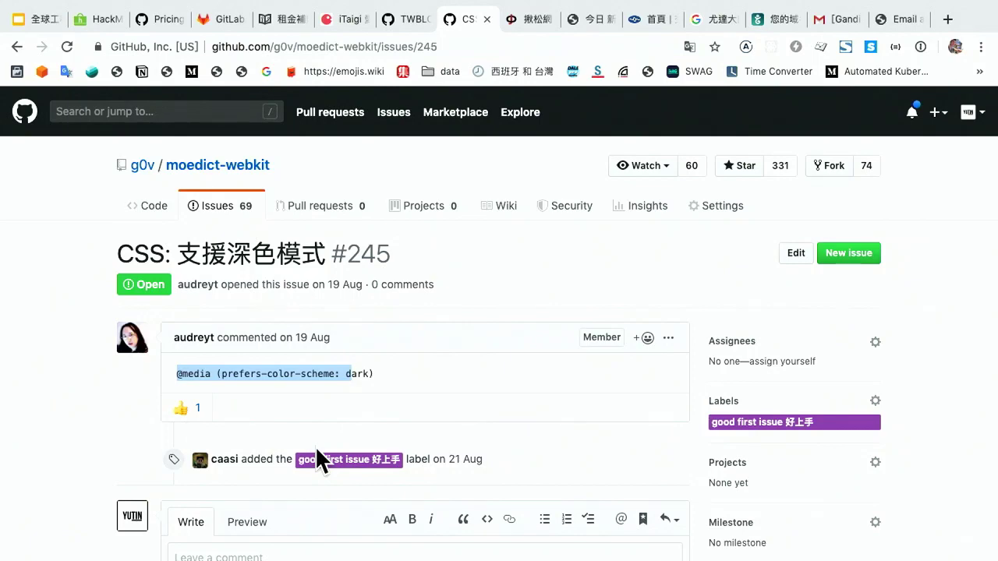
{"action": "left_click", "coordinate": [387, 340]}
{"action": "scroll", "coordinate": [387, 340], "scroll_direction": "down", "scroll_amount": 2}
{"action": "scroll", "coordinate": [387, 341], "scroll_direction": "down", "scroll_amount": 1}
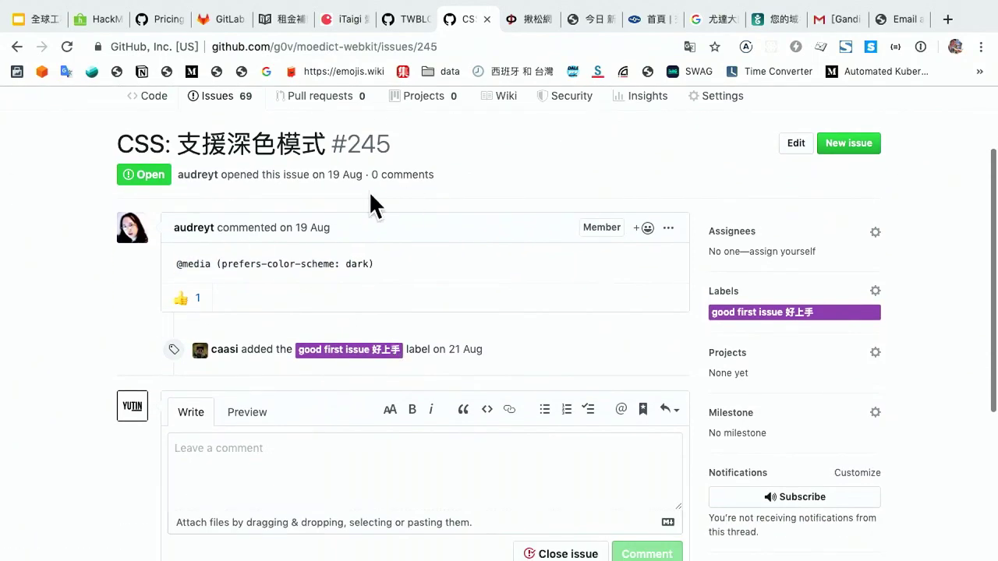
Return to issue #233 and highlight its title 'TWBLG: 標注「文」「白」「俗」「替」屬性'.
{"action": "left_click", "coordinate": [403, 23]}
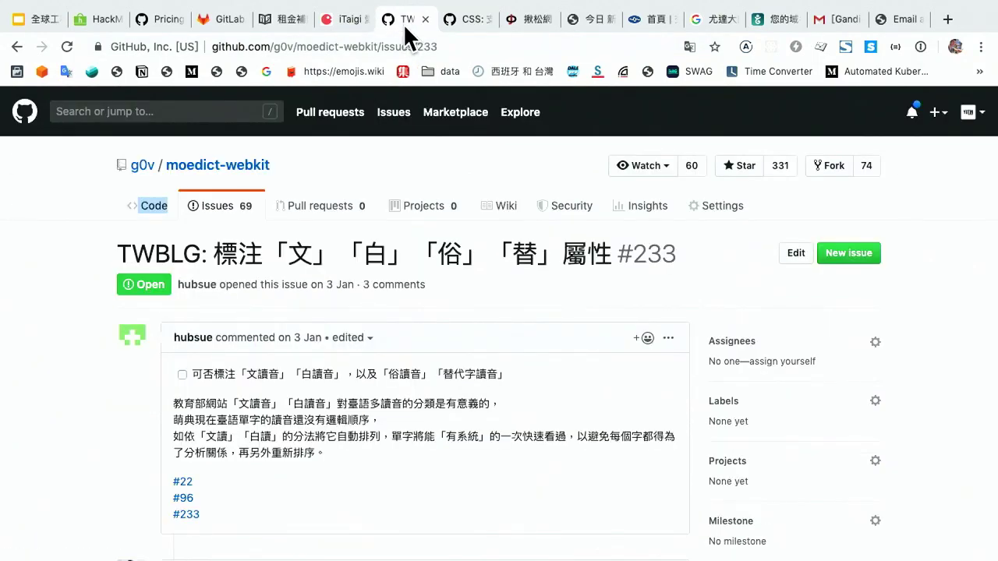
{"action": "left_click_drag", "start_coordinate": [131, 253], "coordinate": [607, 246]}
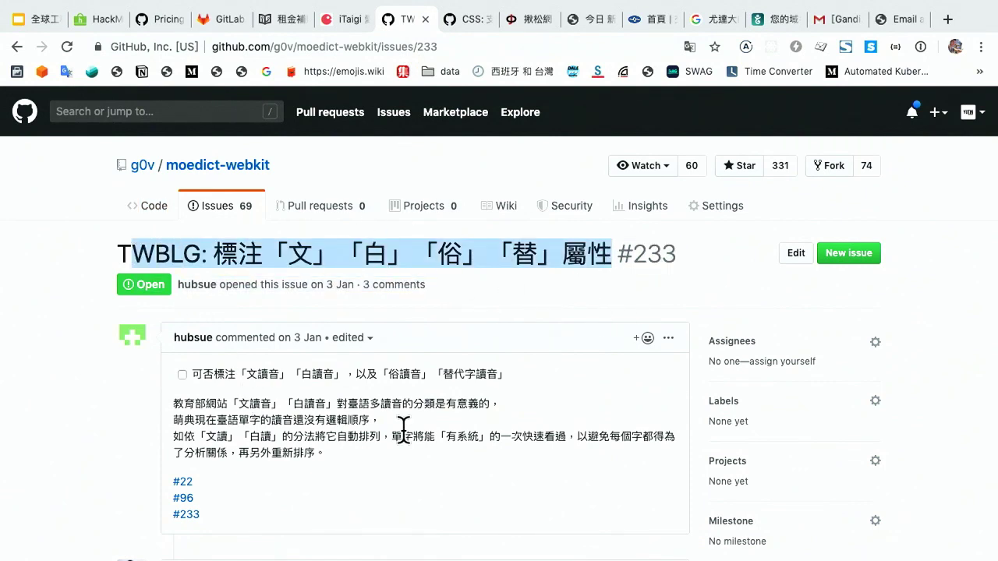
{"action": "left_click", "coordinate": [403, 430]}
Read through the issue's description and first reply, highlighting passages along the way.
{"action": "scroll", "coordinate": [404, 430], "scroll_direction": "down", "scroll_amount": 2}
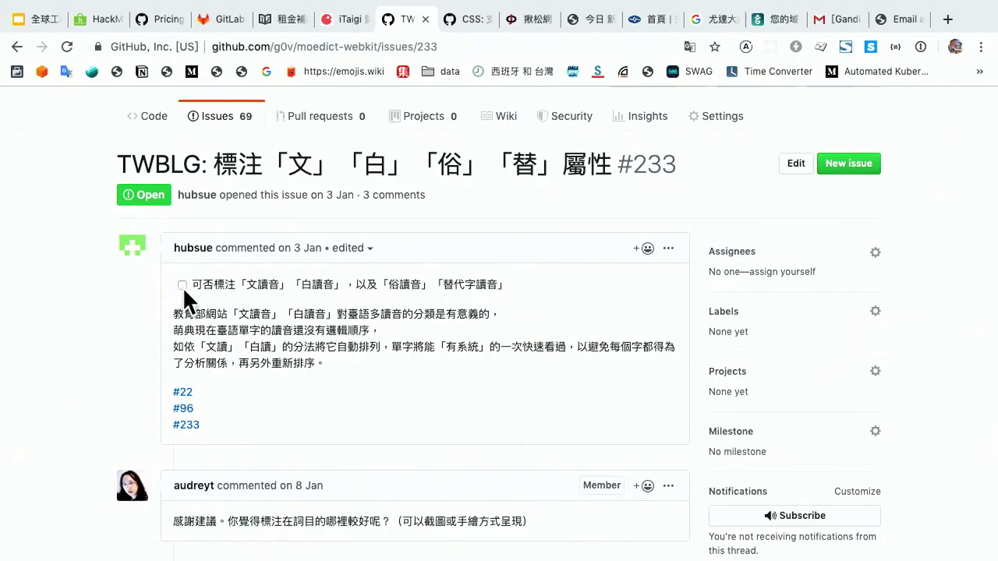
{"action": "left_click_drag", "start_coordinate": [169, 308], "coordinate": [344, 359]}
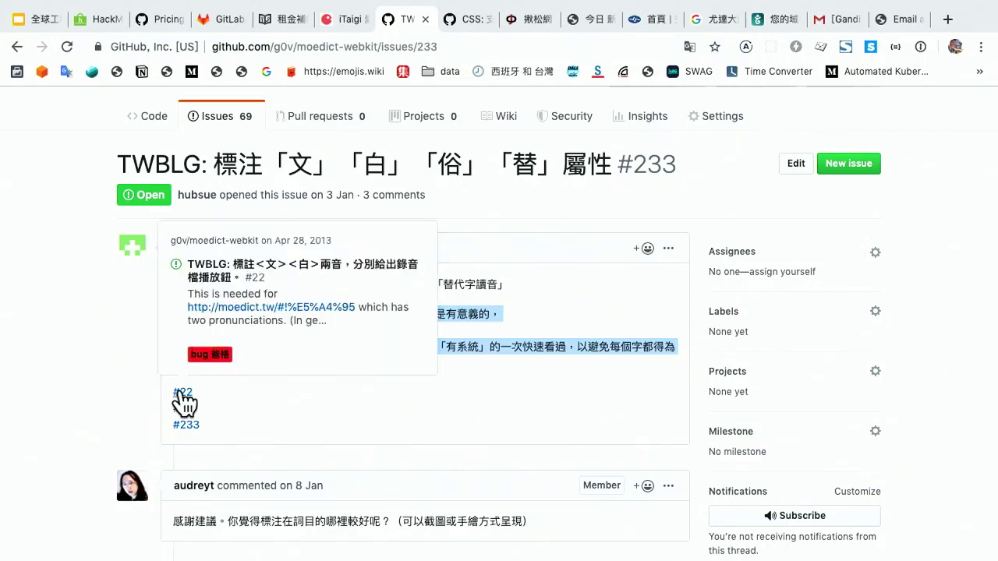
{"action": "mouse_move", "coordinate": [186, 412]}
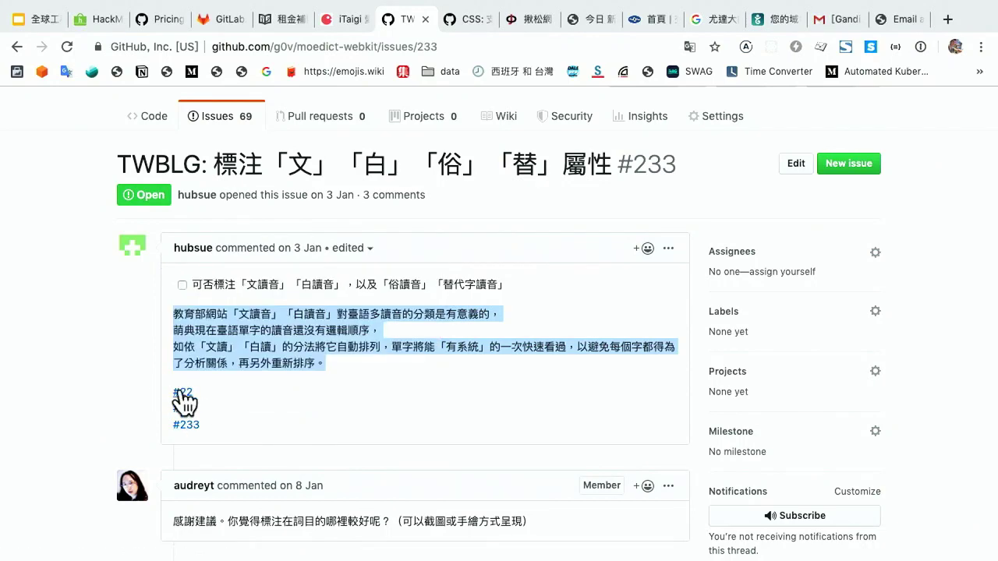
{"action": "left_click", "coordinate": [357, 415]}
{"action": "scroll", "coordinate": [357, 414], "scroll_direction": "down", "scroll_amount": 2}
{"action": "scroll", "coordinate": [357, 415], "scroll_direction": "down", "scroll_amount": 2}
{"action": "left_click_drag", "start_coordinate": [239, 373], "coordinate": [452, 372]}
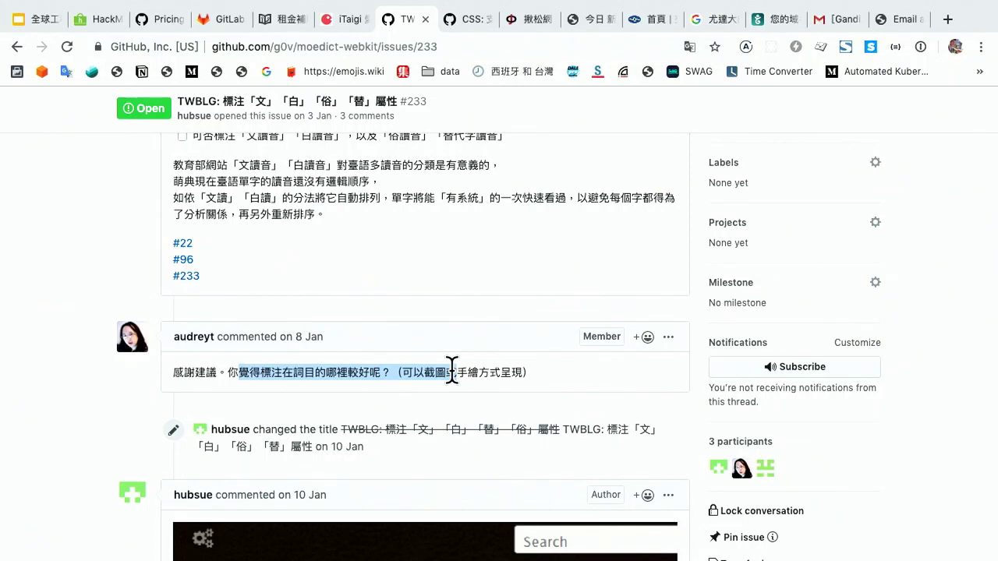
{"action": "scroll", "coordinate": [453, 371], "scroll_direction": "up", "scroll_amount": 3}
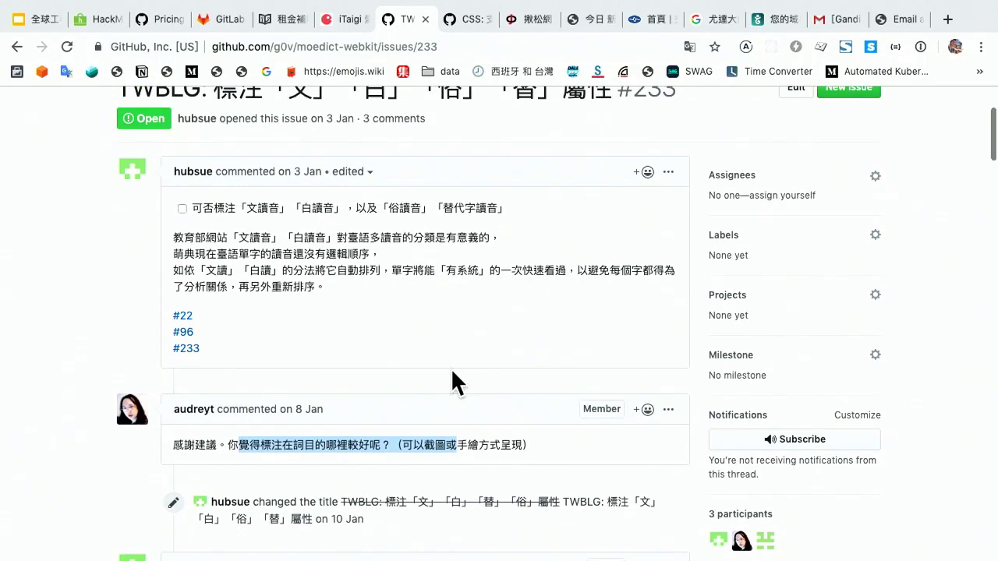
{"action": "left_click", "coordinate": [471, 335]}
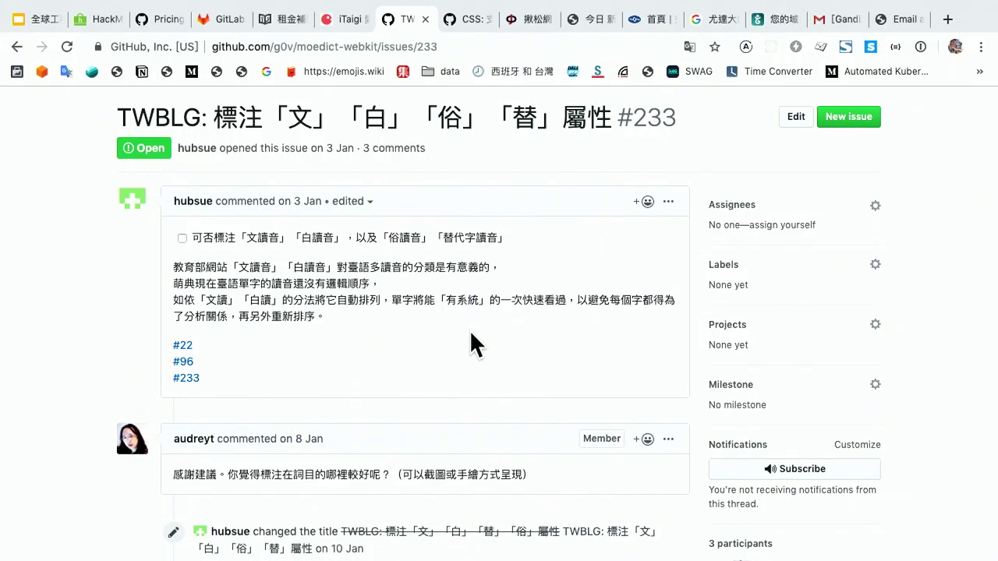
{"action": "scroll", "coordinate": [471, 333], "scroll_direction": "up", "scroll_amount": 2}
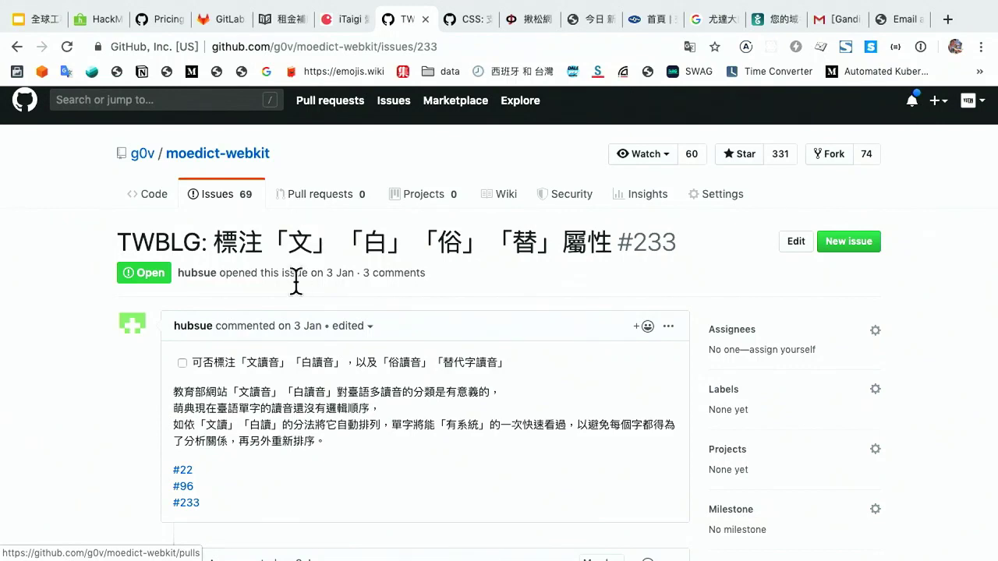
{"action": "mouse_move", "coordinate": [192, 329]}
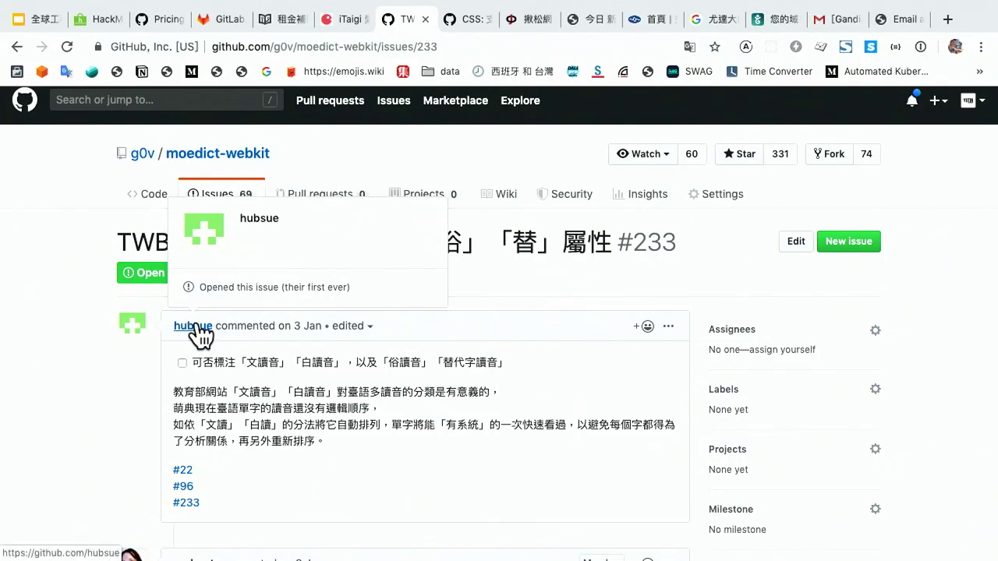
{"action": "scroll", "coordinate": [231, 366], "scroll_direction": "down", "scroll_amount": 3}
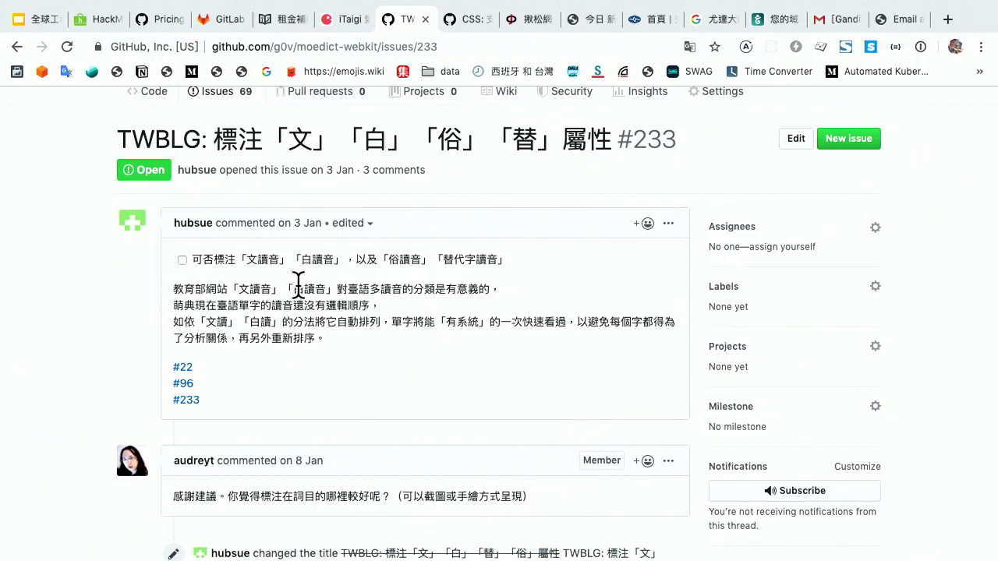
{"action": "scroll", "coordinate": [383, 276], "scroll_direction": "up", "scroll_amount": 3}
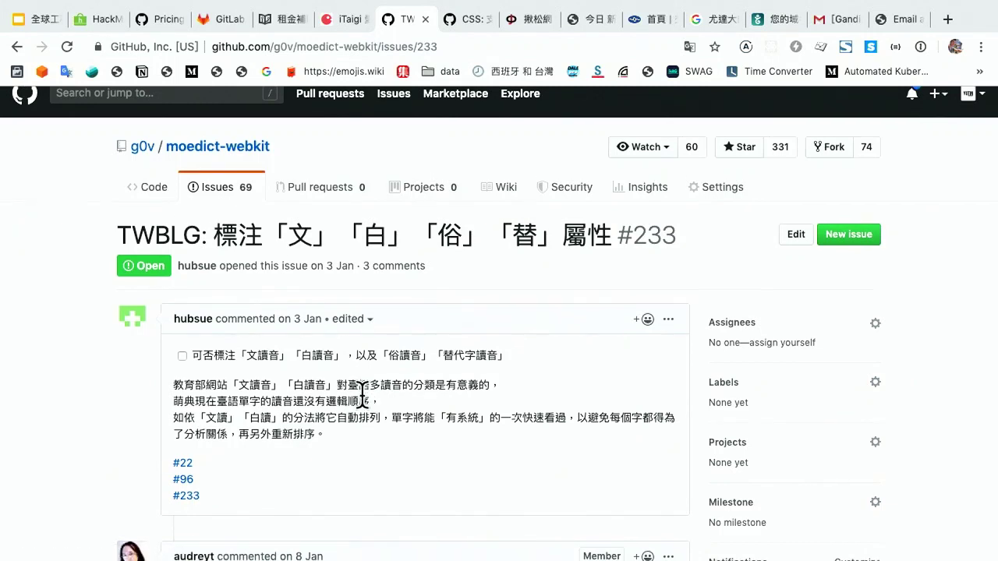
{"action": "scroll", "coordinate": [312, 312], "scroll_direction": "down", "scroll_amount": 1}
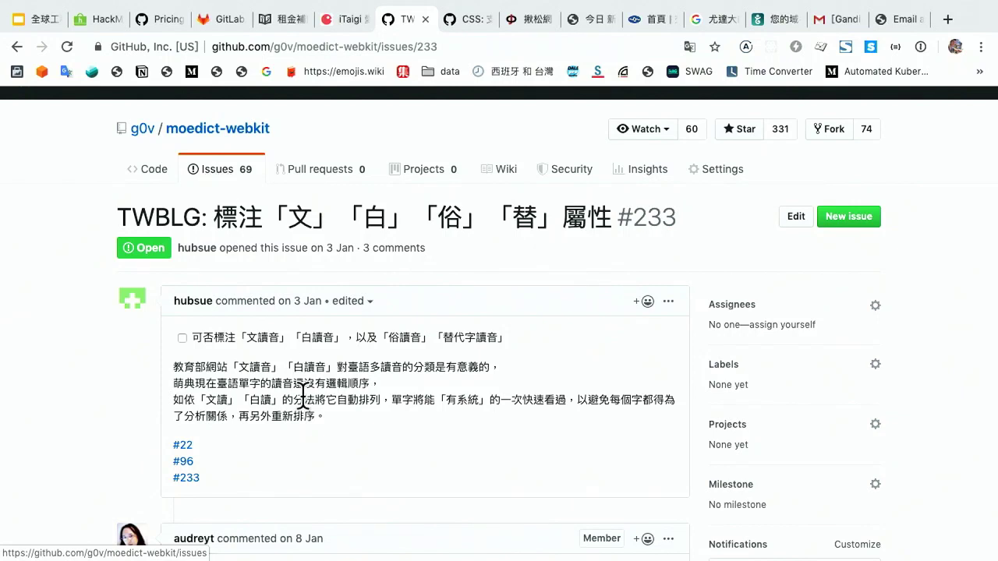
{"action": "scroll", "coordinate": [303, 395], "scroll_direction": "down", "scroll_amount": 5}
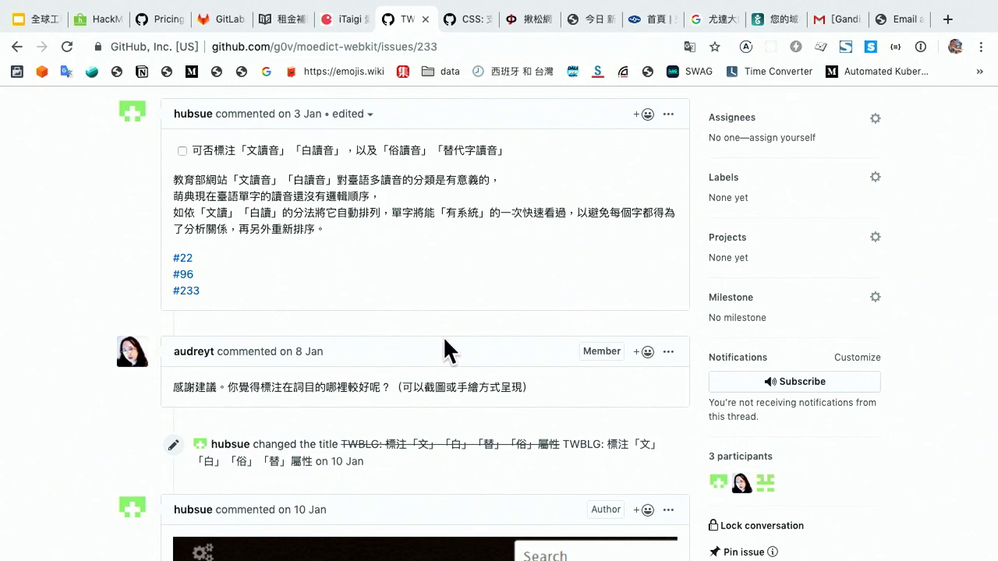
{"action": "scroll", "coordinate": [374, 386], "scroll_direction": "down", "scroll_amount": 2}
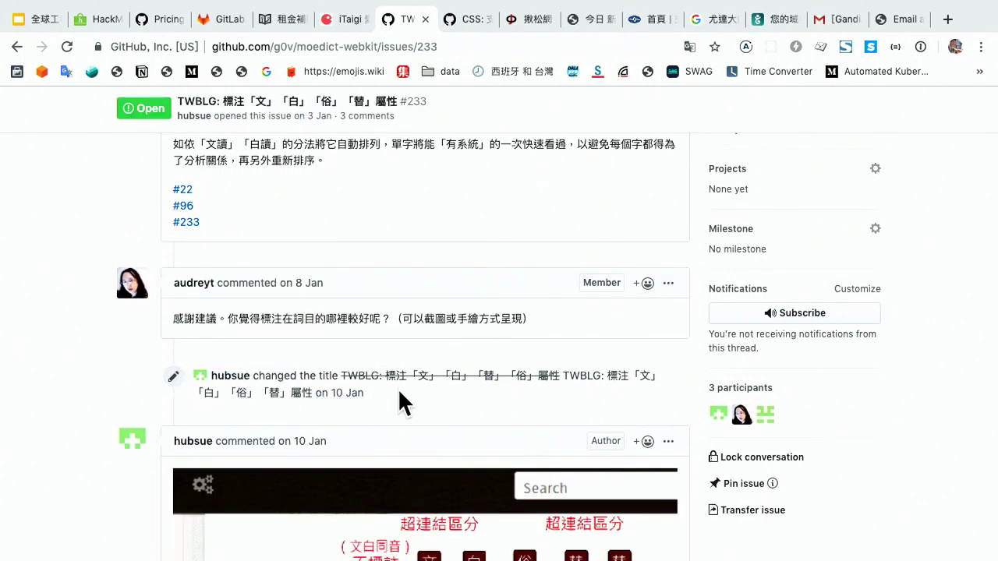
{"action": "scroll", "coordinate": [421, 433], "scroll_direction": "down", "scroll_amount": 5}
{"action": "scroll", "coordinate": [421, 437], "scroll_direction": "up", "scroll_amount": 4}
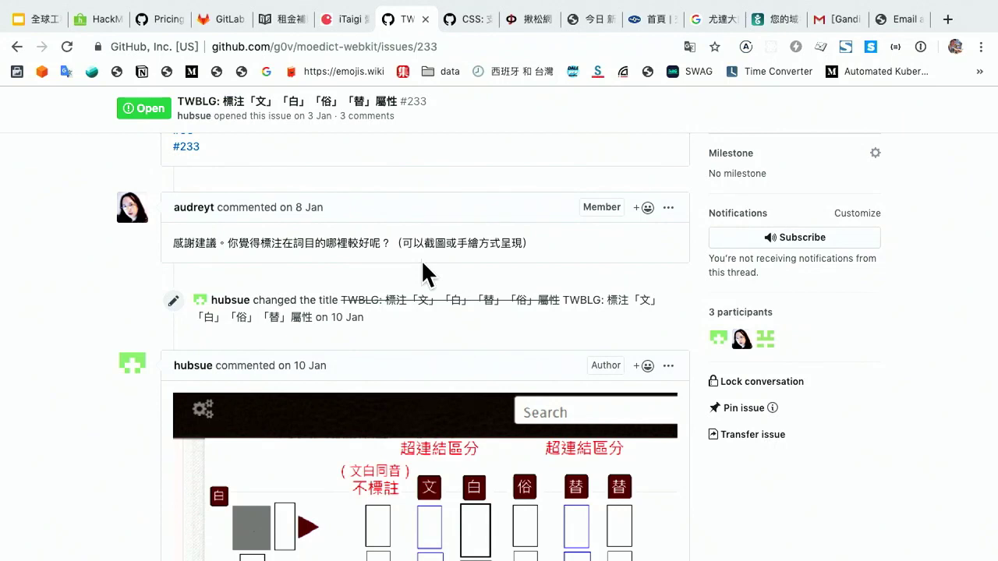
{"action": "scroll", "coordinate": [422, 261], "scroll_direction": "down", "scroll_amount": 3}
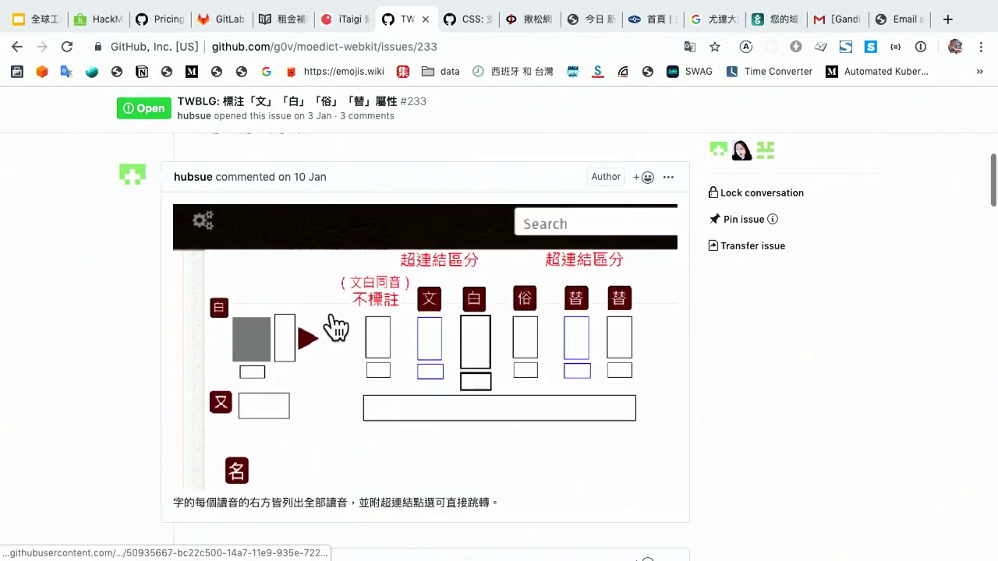
{"action": "scroll", "coordinate": [475, 535], "scroll_direction": "down", "scroll_amount": 3}
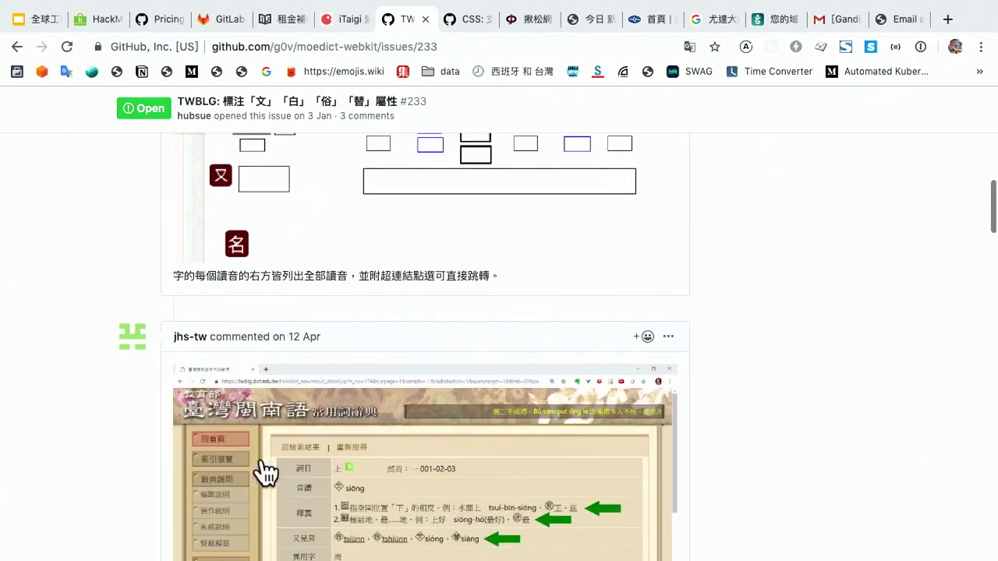
{"action": "scroll", "coordinate": [350, 476], "scroll_direction": "down", "scroll_amount": 3}
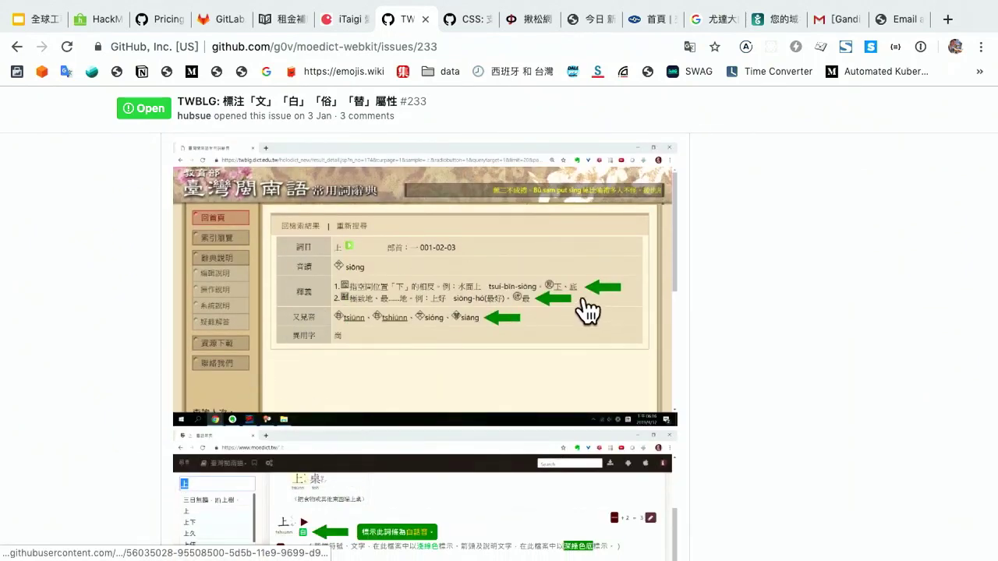
{"action": "scroll", "coordinate": [439, 357], "scroll_direction": "down", "scroll_amount": 5}
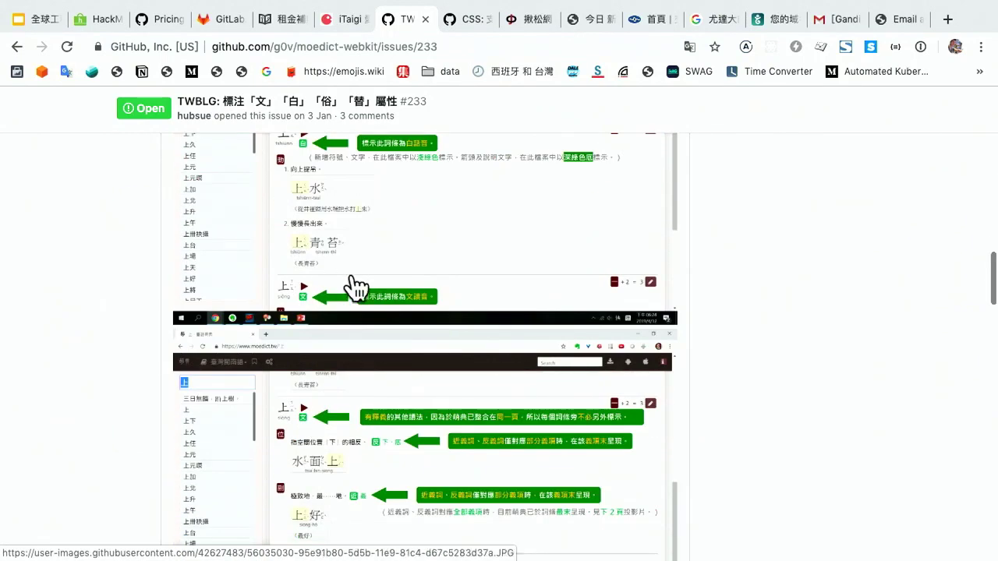
{"action": "scroll", "coordinate": [335, 329], "scroll_direction": "down", "scroll_amount": 3}
{"action": "scroll", "coordinate": [329, 396], "scroll_direction": "down", "scroll_amount": 2}
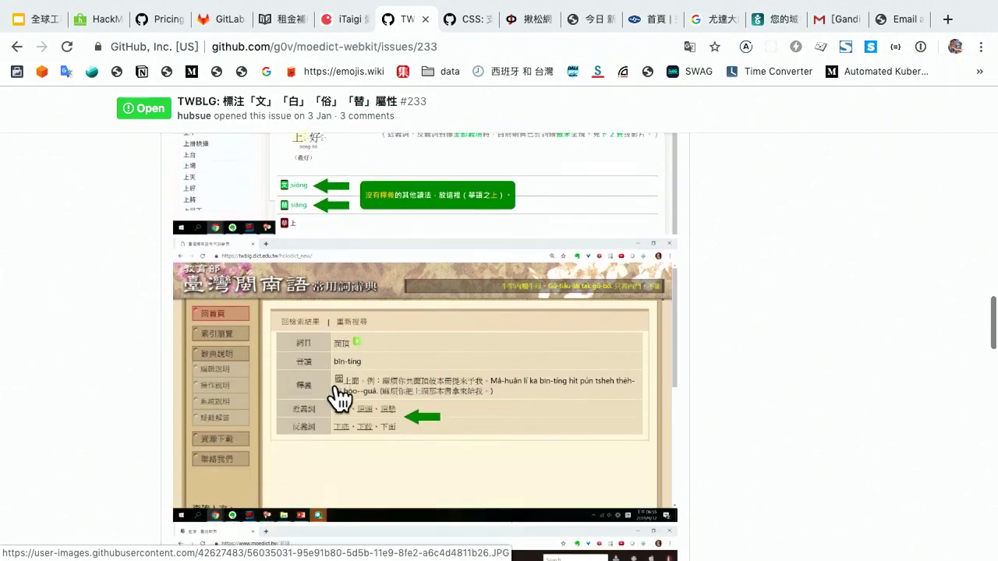
{"action": "scroll", "coordinate": [339, 399], "scroll_direction": "down", "scroll_amount": 1}
{"action": "scroll", "coordinate": [352, 473], "scroll_direction": "down", "scroll_amount": 2}
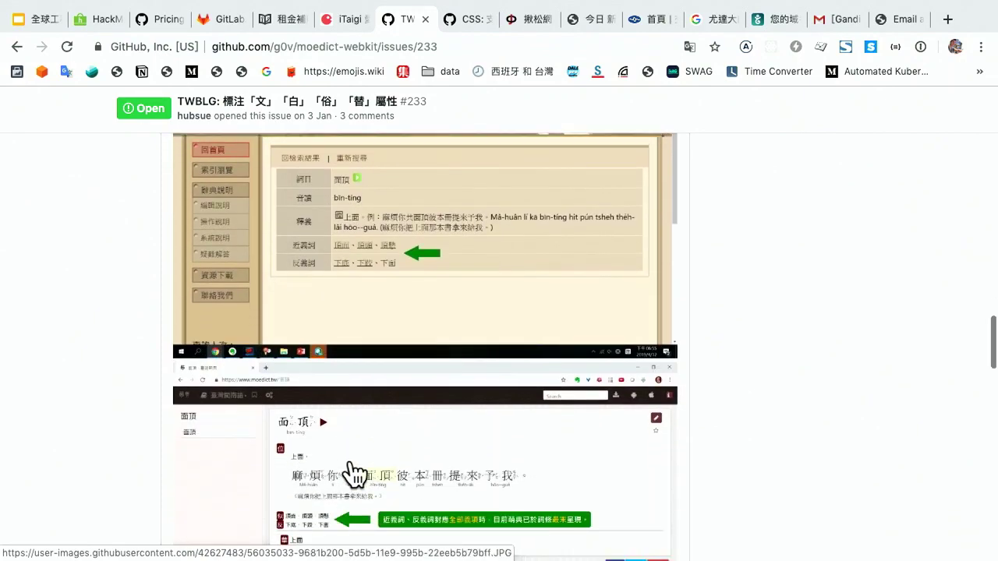
{"action": "scroll", "coordinate": [353, 466], "scroll_direction": "up", "scroll_amount": 15}
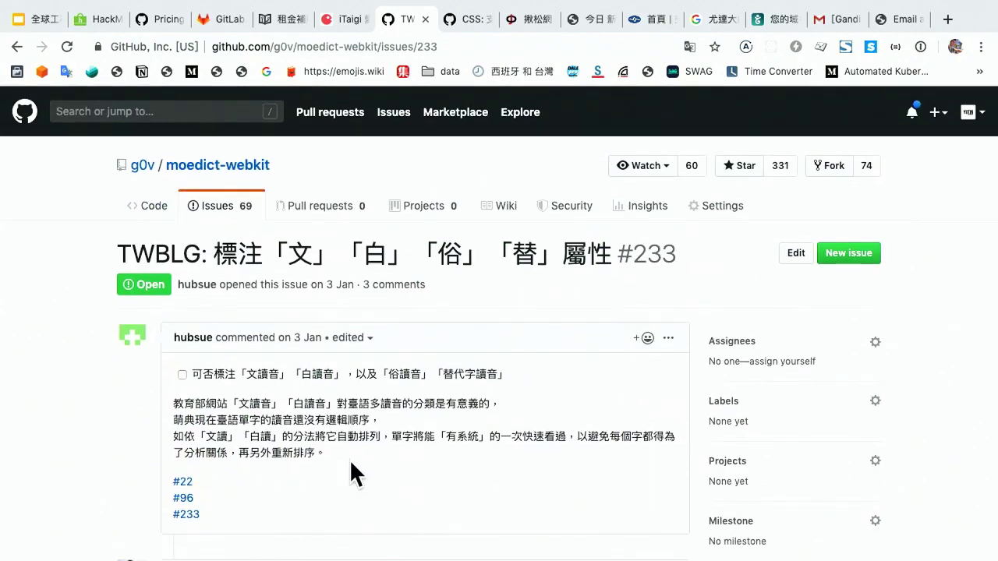
Open a blank moedict-webkit new-issue form, then open moedict.tw from the repository's homepage link.
{"action": "left_click", "coordinate": [850, 251]}
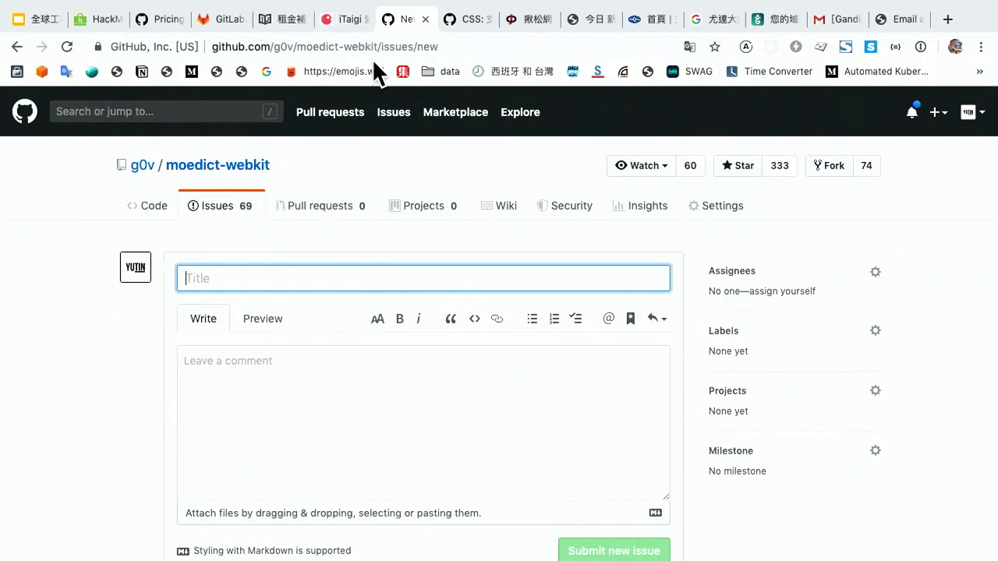
{"action": "left_click", "coordinate": [472, 20]}
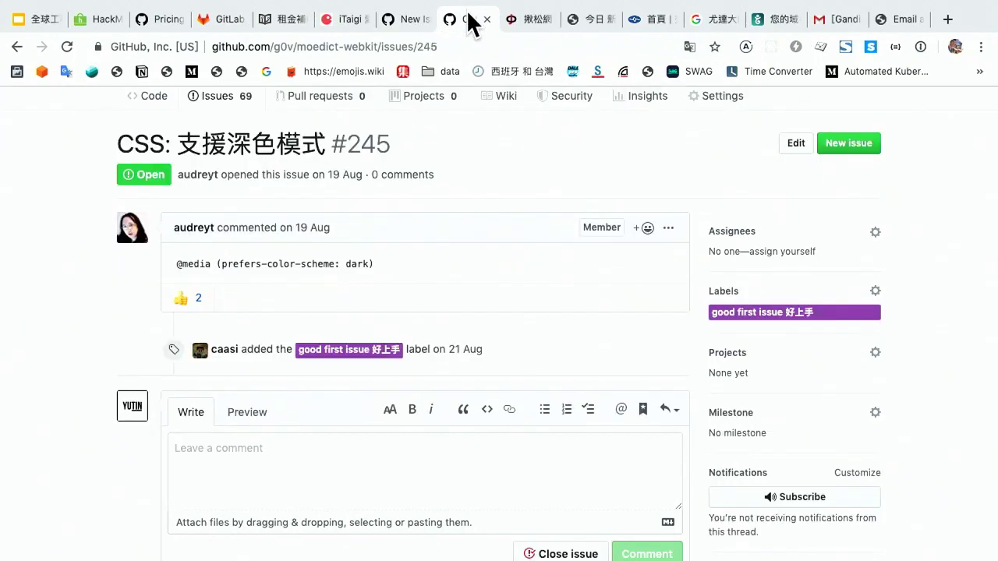
{"action": "scroll", "coordinate": [341, 160], "scroll_direction": "up", "scroll_amount": 3}
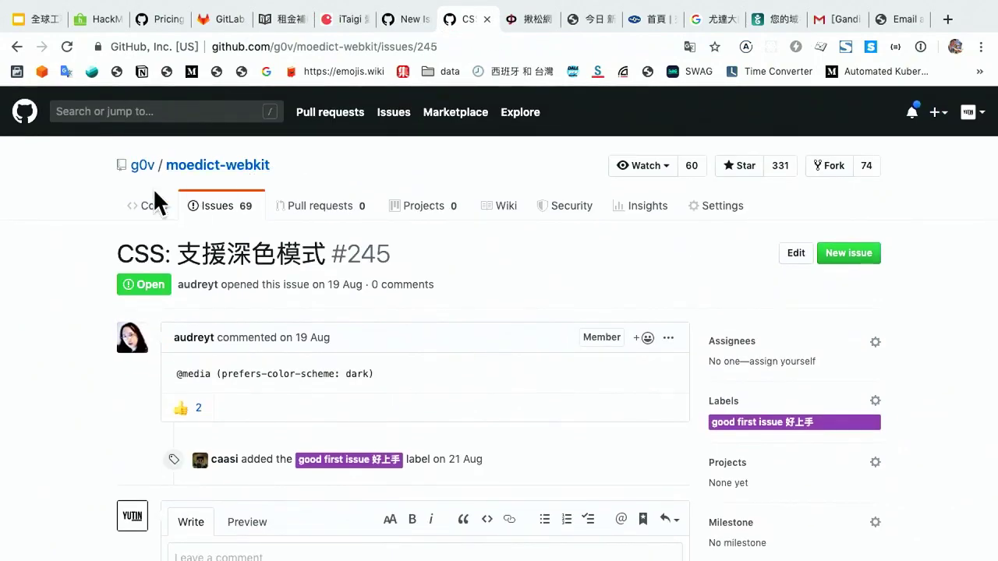
{"action": "left_click", "coordinate": [162, 206]}
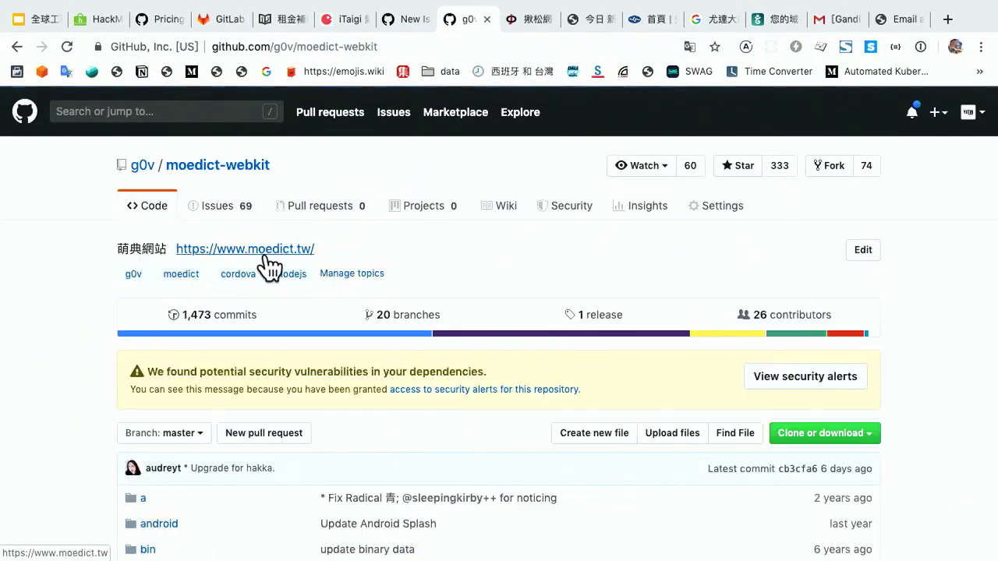
{"action": "left_click", "coordinate": [262, 249]}
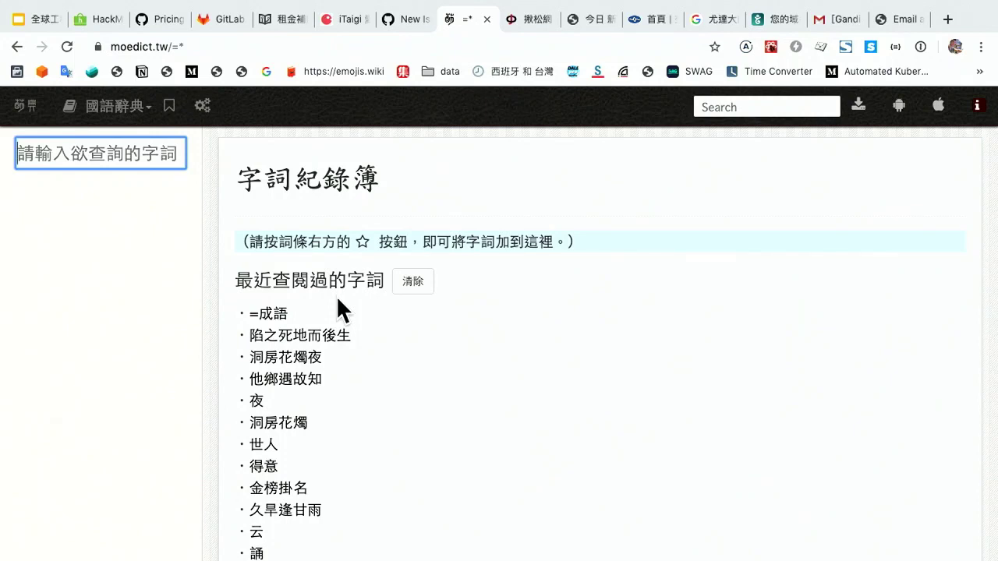
Launch Skitch from the second page of Launchpad.
{"action": "key", "text": "F4"}
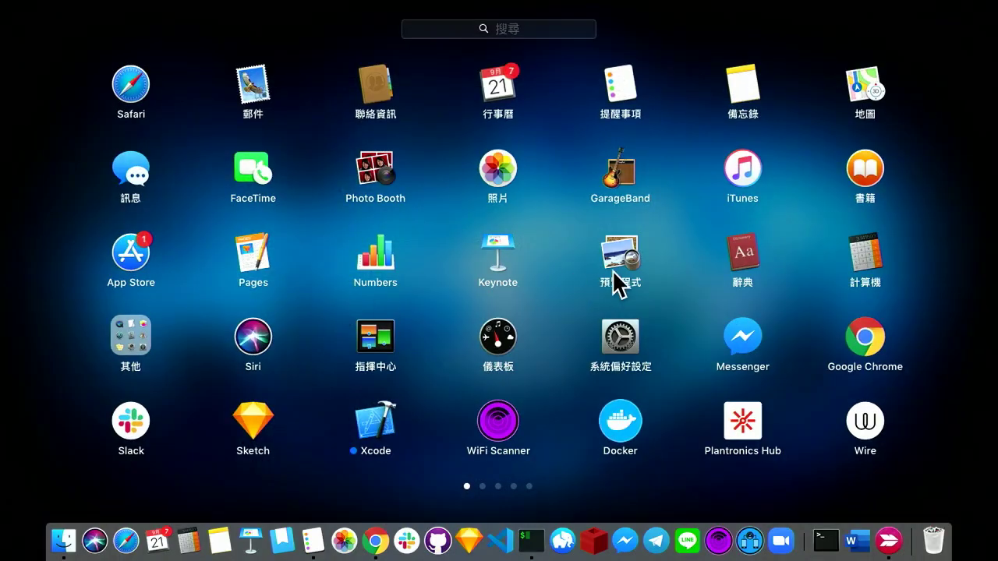
{"action": "scroll", "coordinate": [617, 283], "scroll_direction": "right", "scroll_amount": 2}
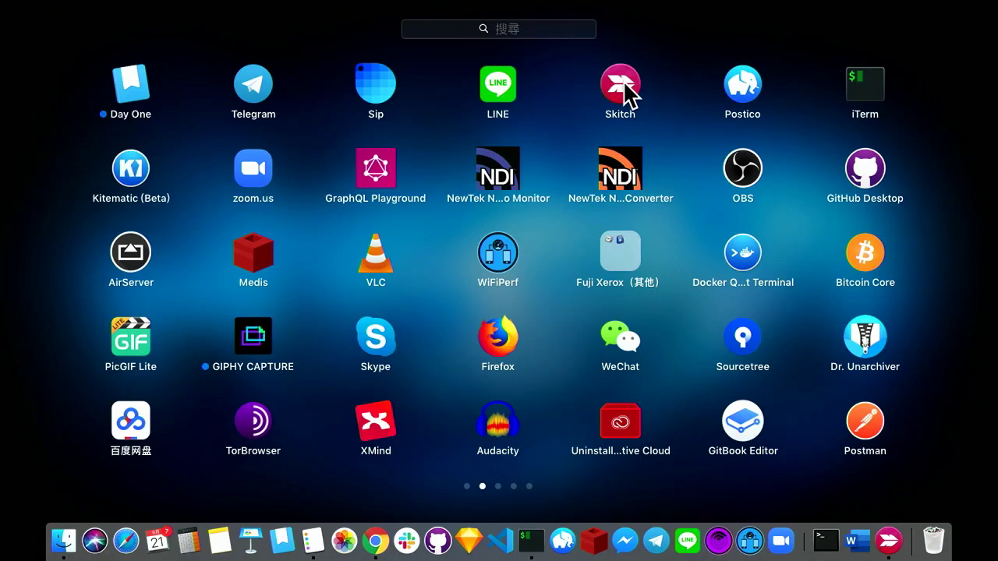
{"action": "left_click", "coordinate": [622, 85]}
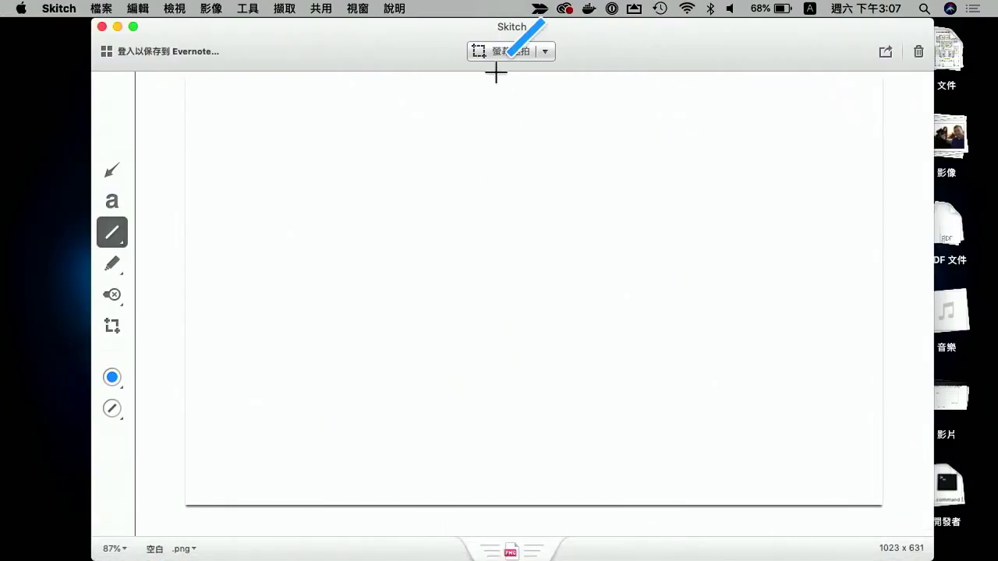
Capture the moedict.tw browser window as a 1279×609 region screenshot and pick the orange '!' stamp.
{"action": "left_click", "coordinate": [540, 51]}
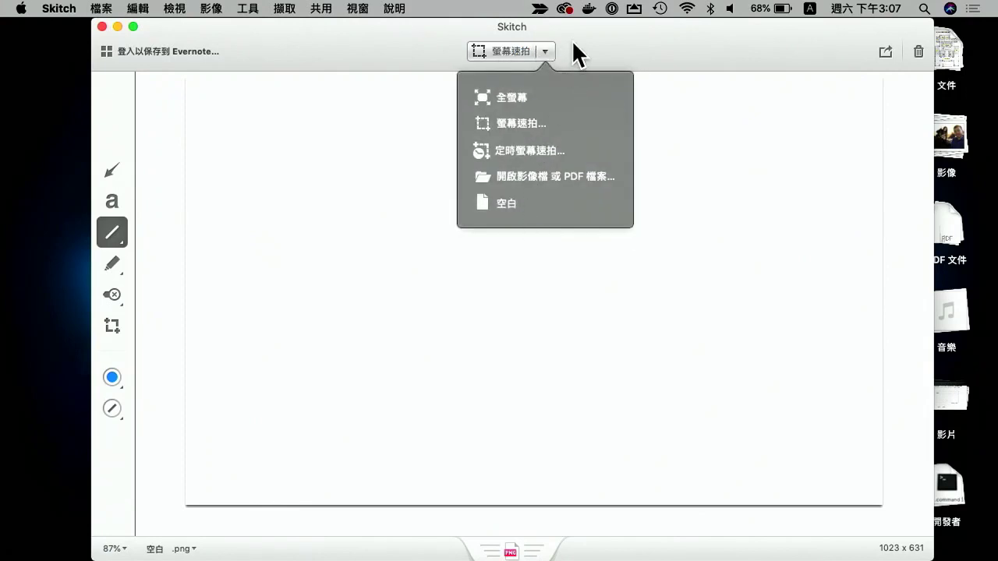
{"action": "left_click", "coordinate": [512, 51]}
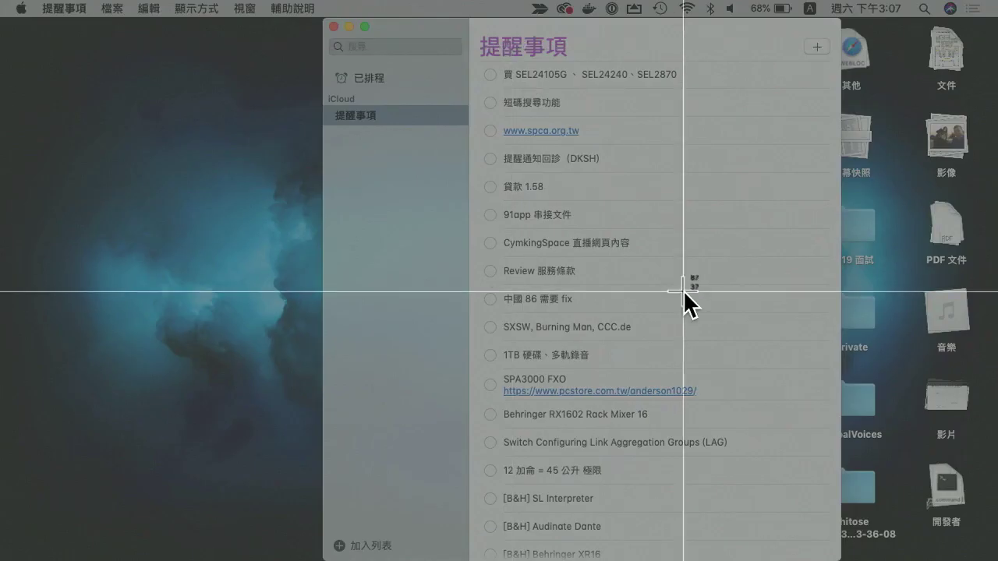
{"action": "key", "text": "ctrl+Right"}
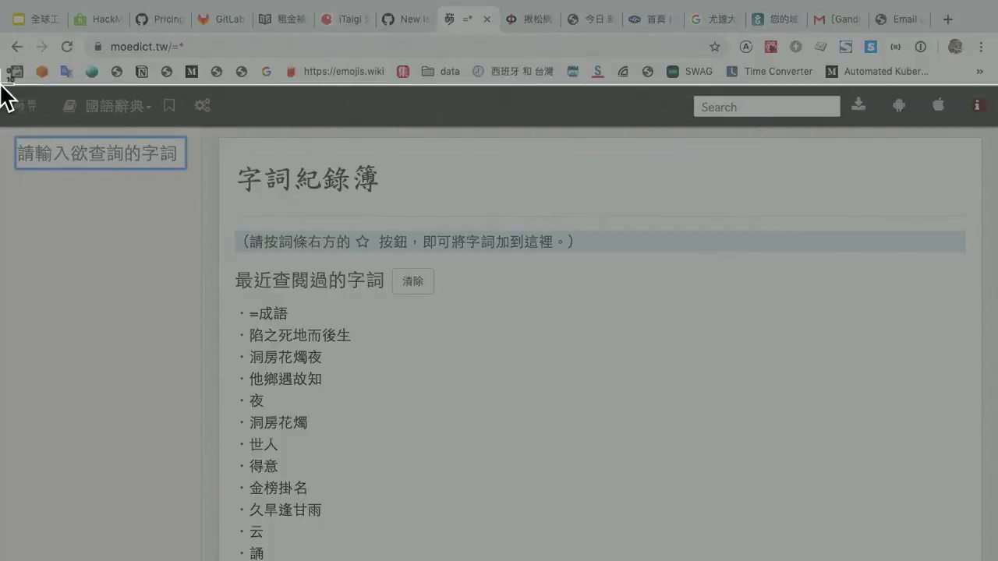
{"action": "left_click_drag", "start_coordinate": [1, 87], "coordinate": [997, 560]}
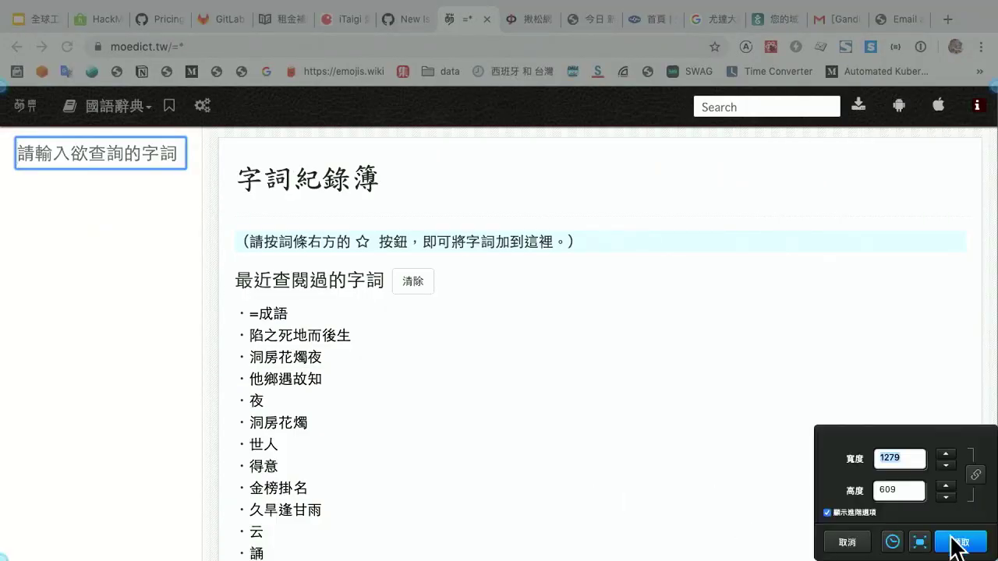
{"action": "left_click", "coordinate": [952, 538]}
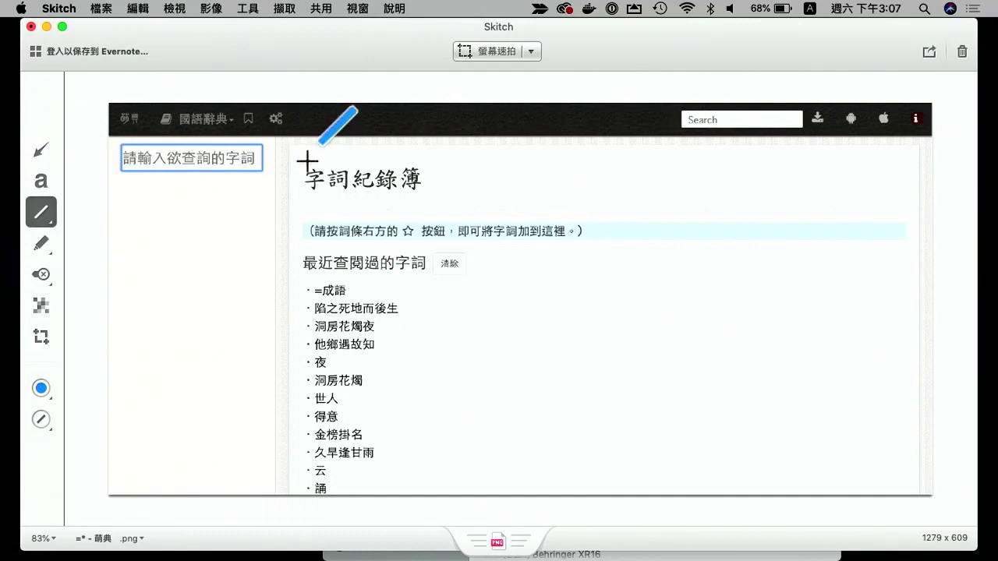
{"action": "left_click", "coordinate": [45, 273]}
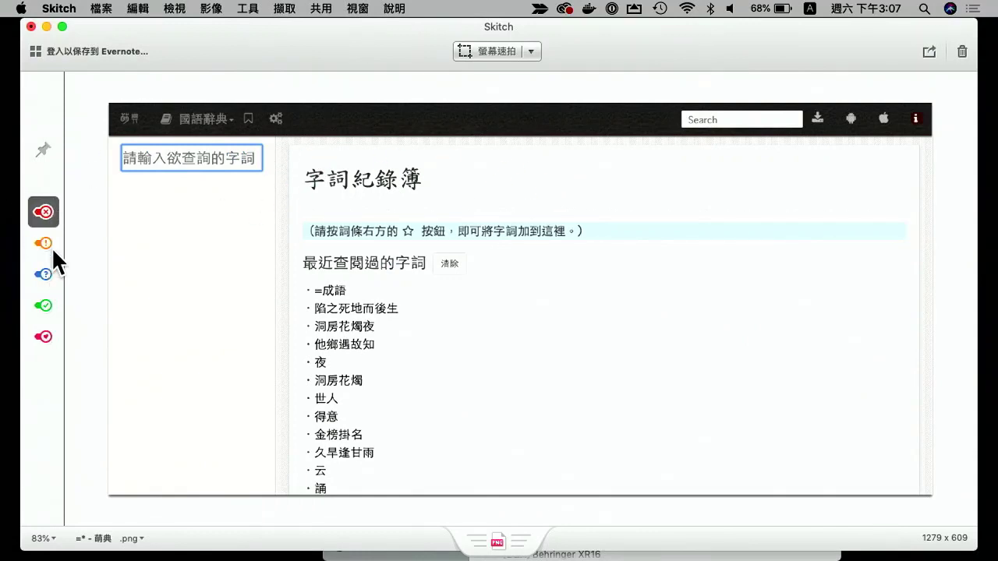
{"action": "left_click", "coordinate": [49, 247]}
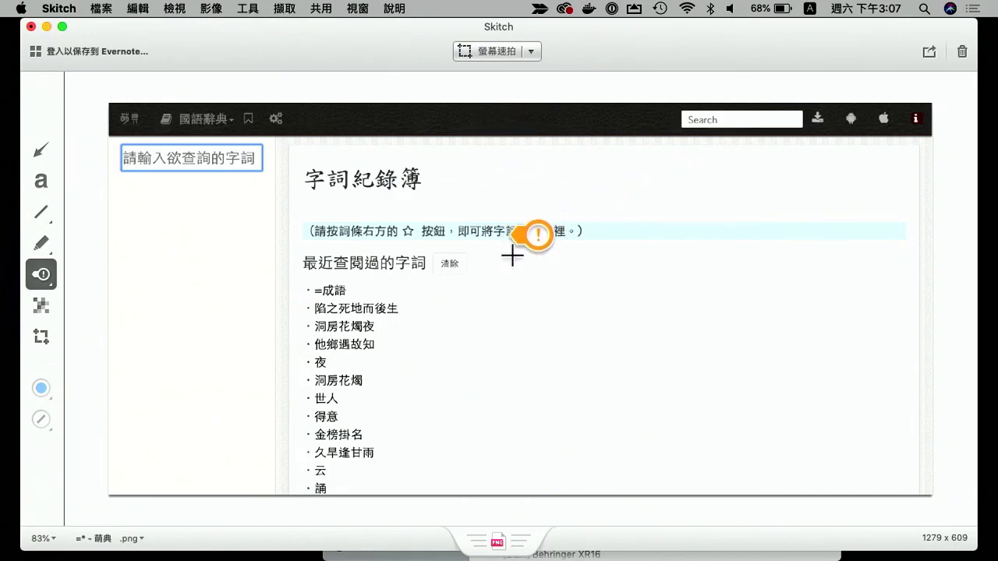
Stamp an orange '!' beside 最近查閱過的字詞 and add magenta text 字太小看不清楚 below it.
{"action": "left_click", "coordinate": [485, 272]}
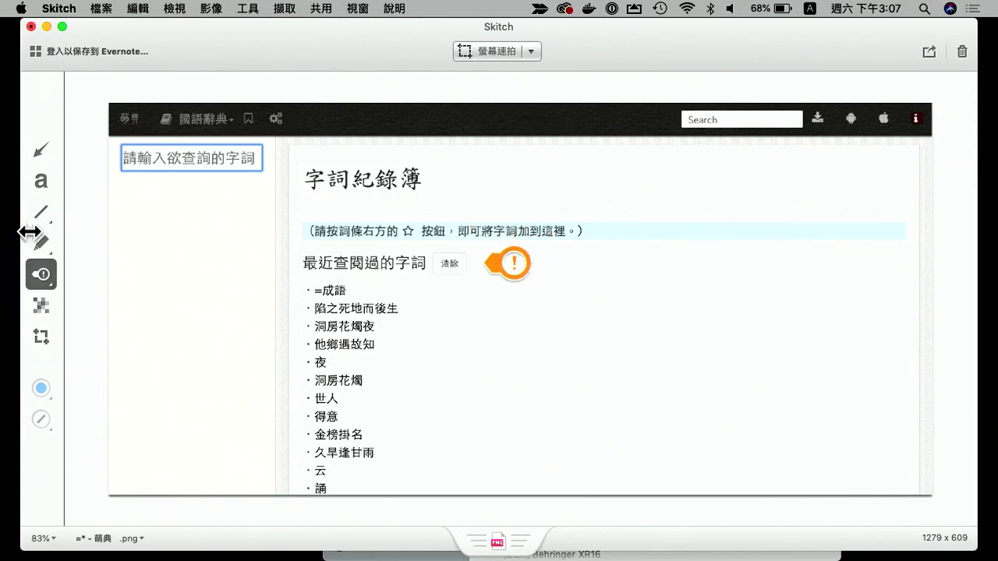
{"action": "left_click", "coordinate": [42, 178]}
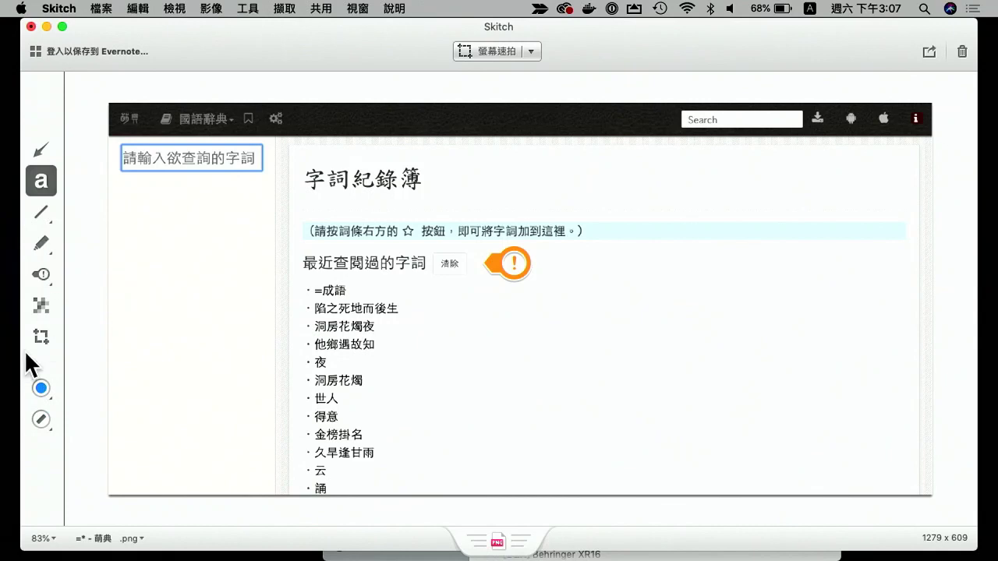
{"action": "left_click", "coordinate": [42, 389]}
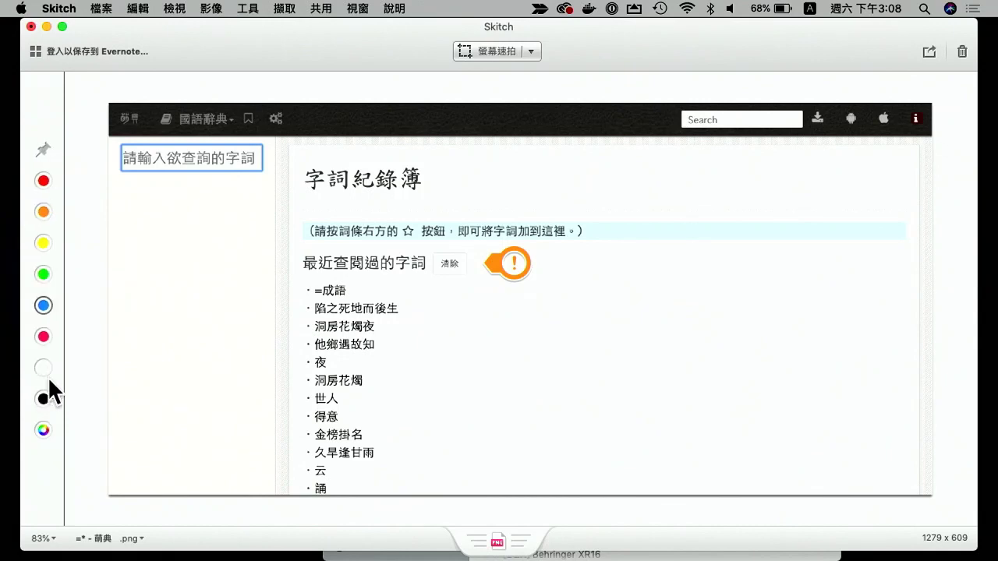
{"action": "left_click", "coordinate": [44, 334]}
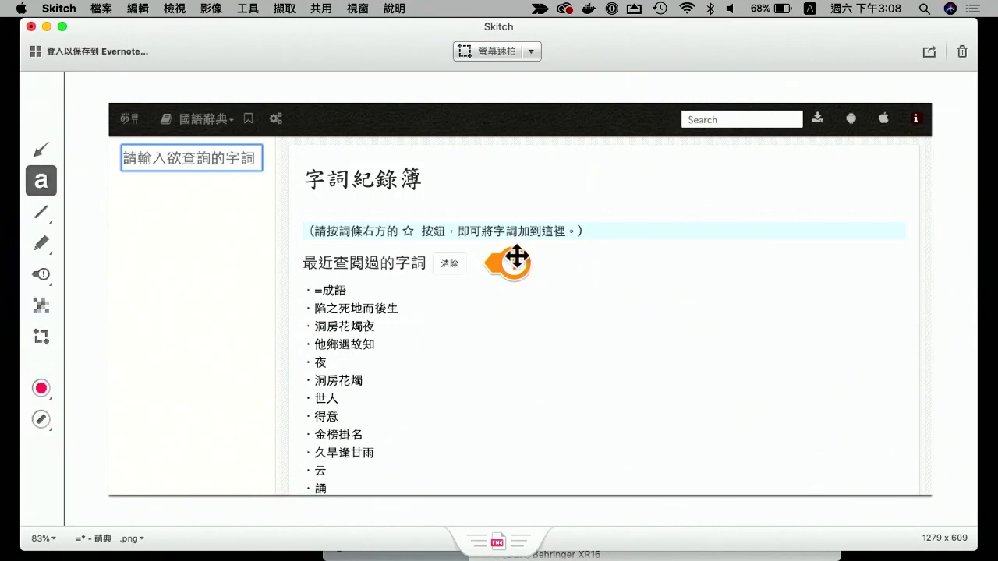
{"action": "left_click", "coordinate": [517, 318]}
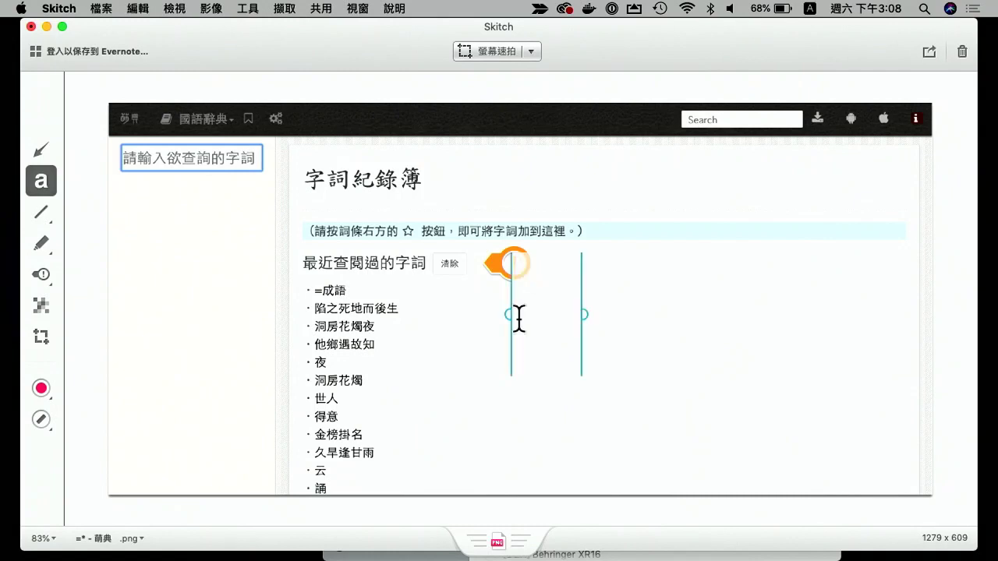
{"action": "key", "text": "ctrl+space"}
{"action": "type", "text": "字太ㄊ"}
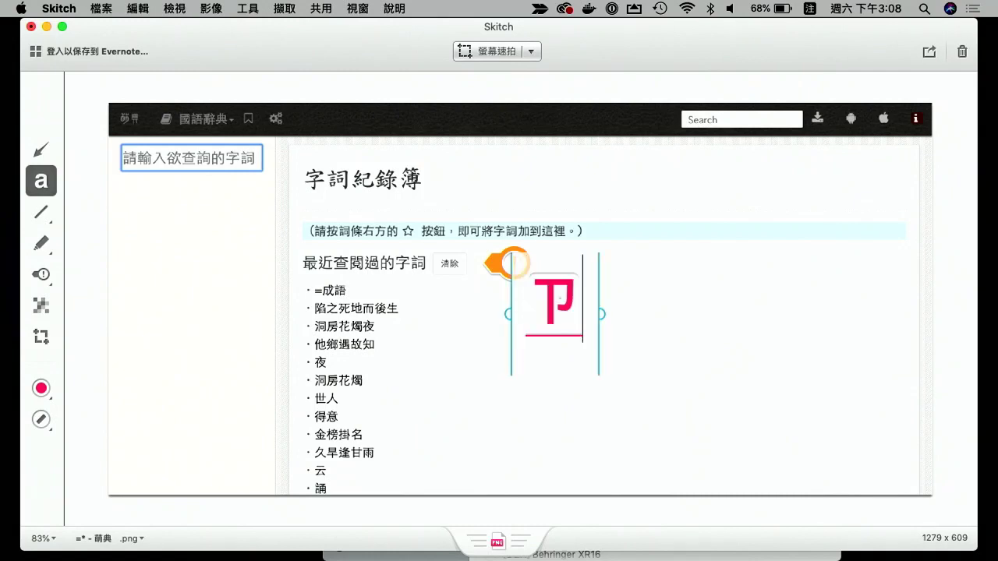
{"action": "type", "text": "小看不清楚"}
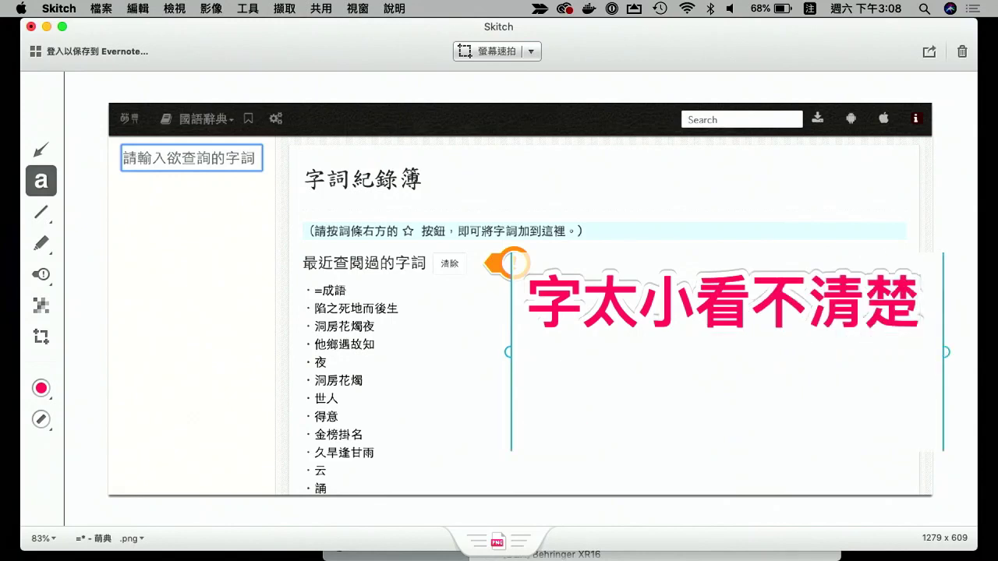
{"action": "key", "text": "super+a"}
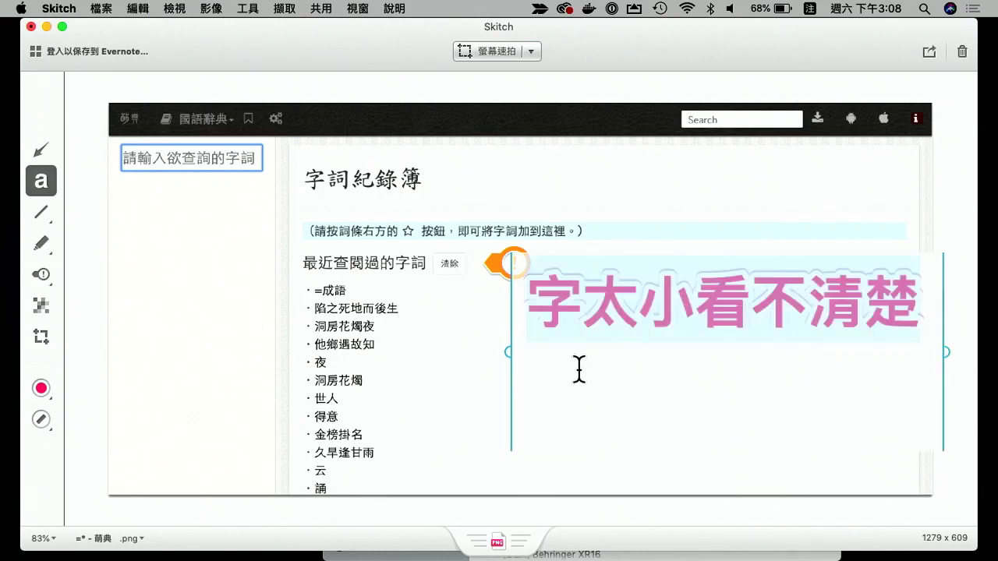
Move the pink note next to the marker, shrink it to fit, and deselect it.
{"action": "left_click", "coordinate": [738, 421]}
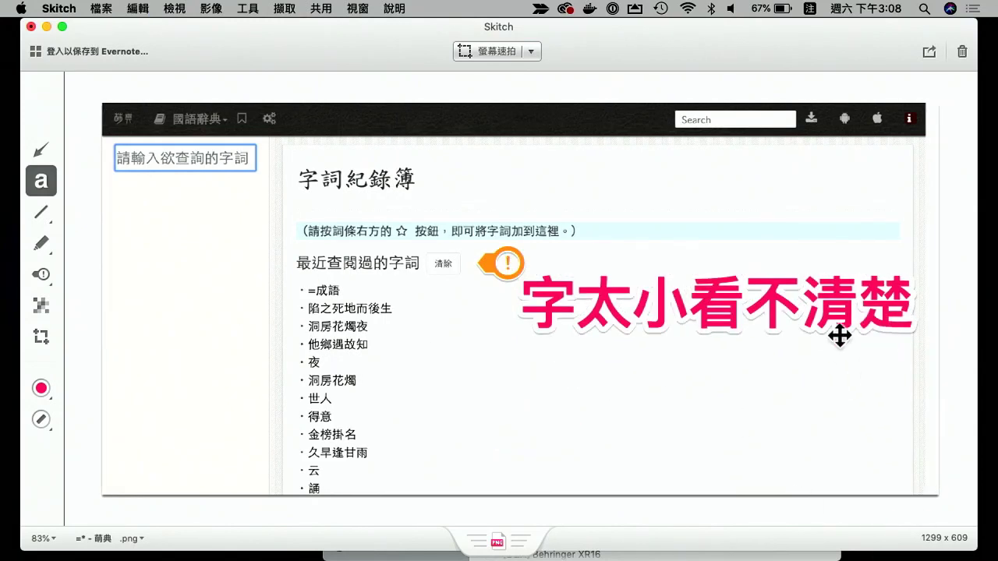
{"action": "left_click_drag", "start_coordinate": [839, 324], "coordinate": [798, 330]}
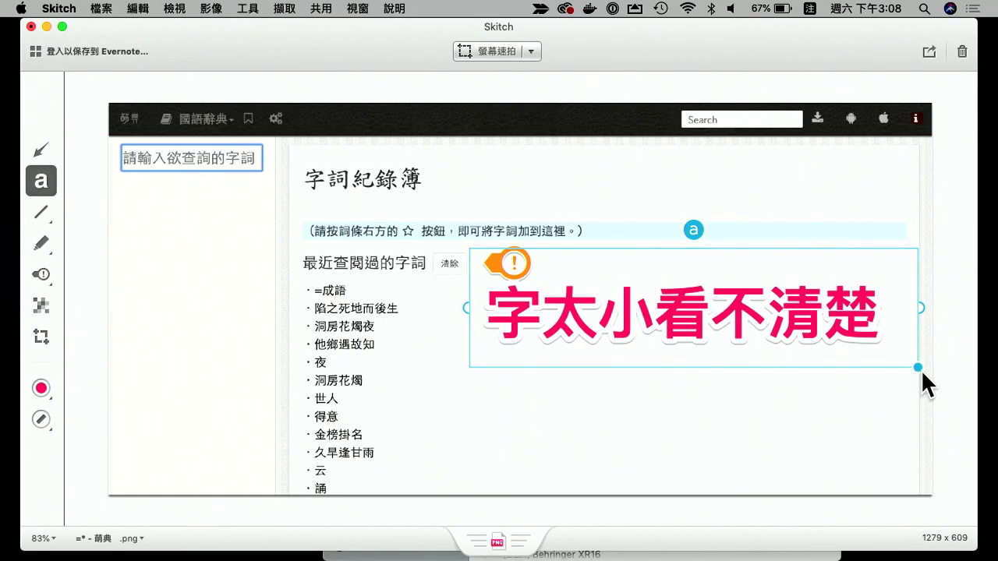
{"action": "left_click_drag", "start_coordinate": [912, 367], "coordinate": [753, 327]}
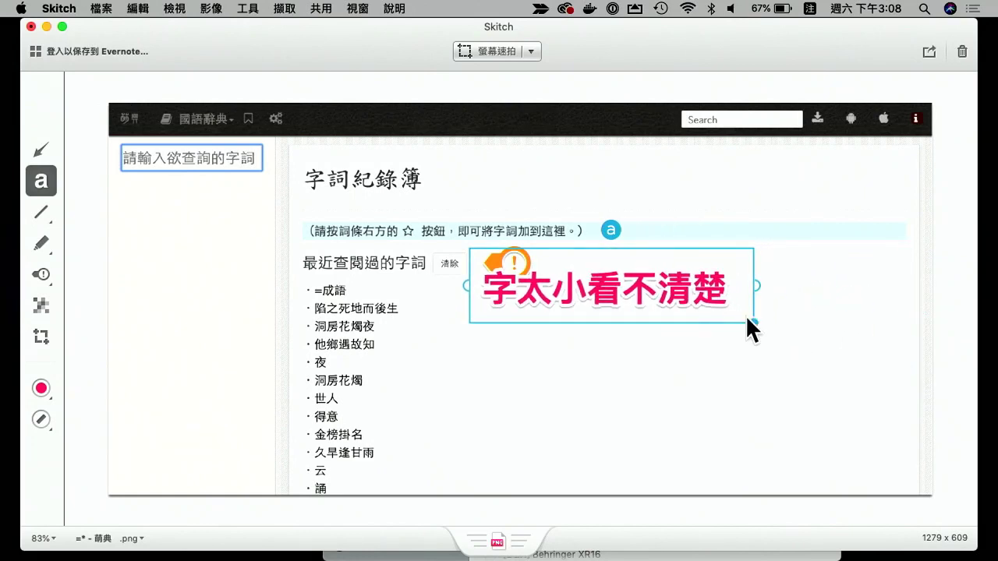
{"action": "left_click_drag", "start_coordinate": [657, 301], "coordinate": [657, 309]}
{"action": "left_click", "coordinate": [666, 424]}
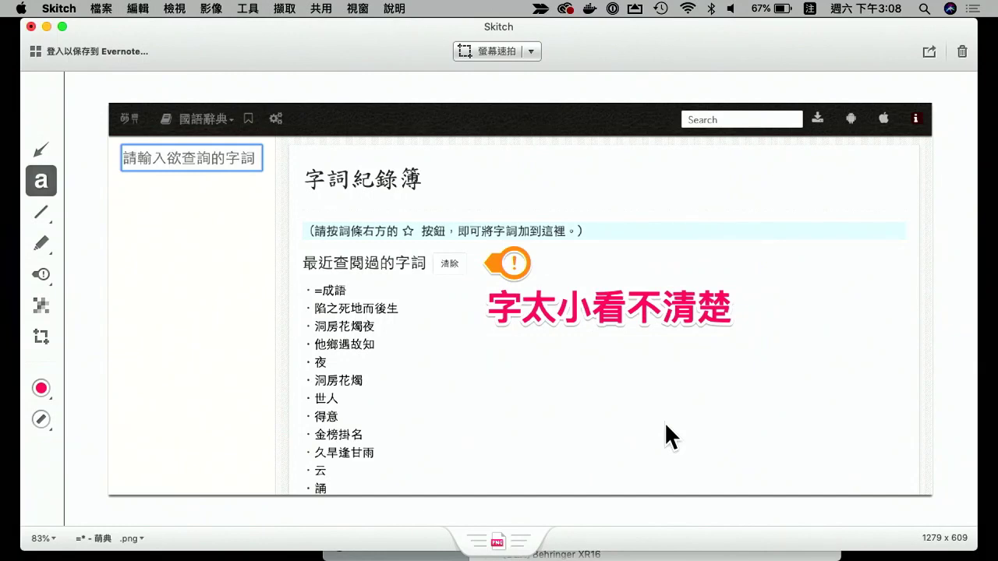
Export the annotated screenshot as 萌典 into Downloads and switch back to the browser.
{"action": "left_click", "coordinate": [102, 8]}
{"action": "left_click", "coordinate": [150, 68]}
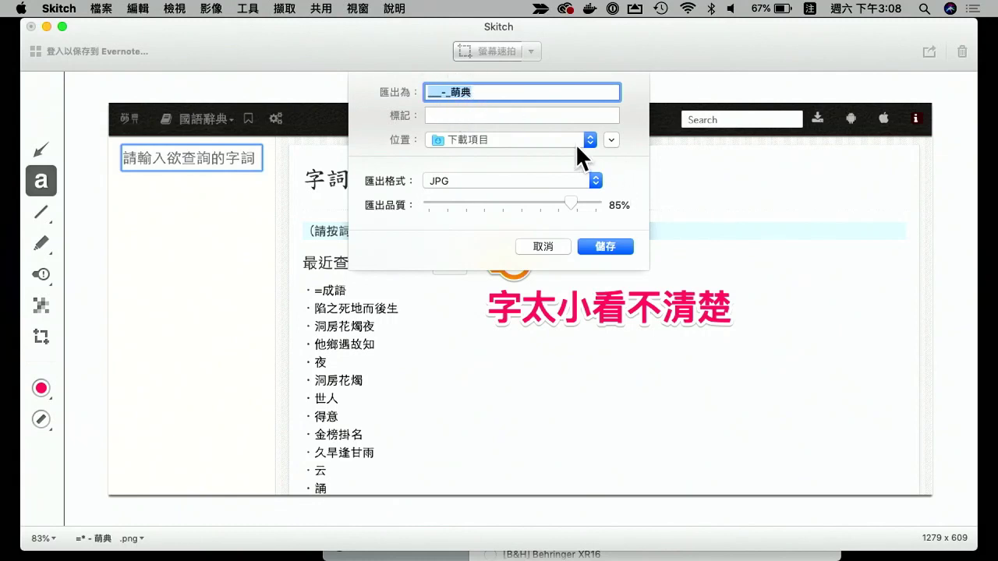
{"action": "key", "text": "Right"}
{"action": "key", "text": "Left"}
{"action": "key", "text": "Left"}
{"action": "key", "text": "BackSpace"}
{"action": "key", "text": "BackSpace"}
{"action": "key", "text": "BackSpace"}
{"action": "key", "text": "BackSpace"}
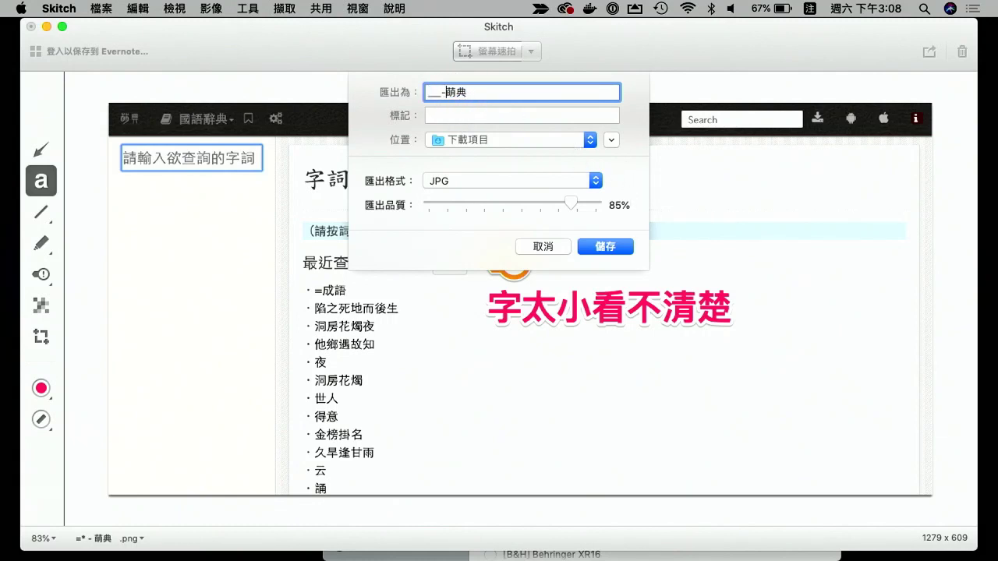
{"action": "left_click", "coordinate": [600, 245]}
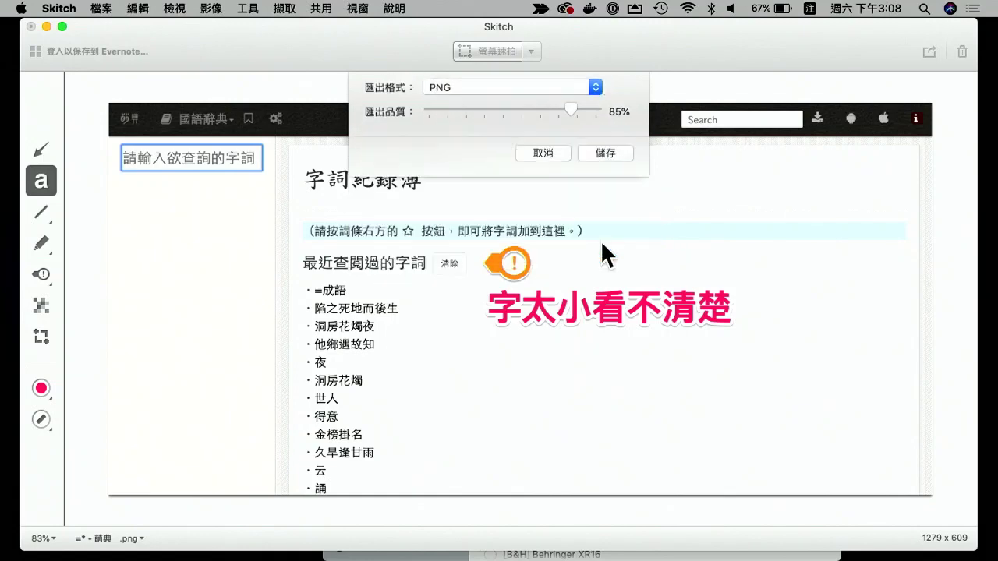
{"action": "key", "text": "ctrl+Right"}
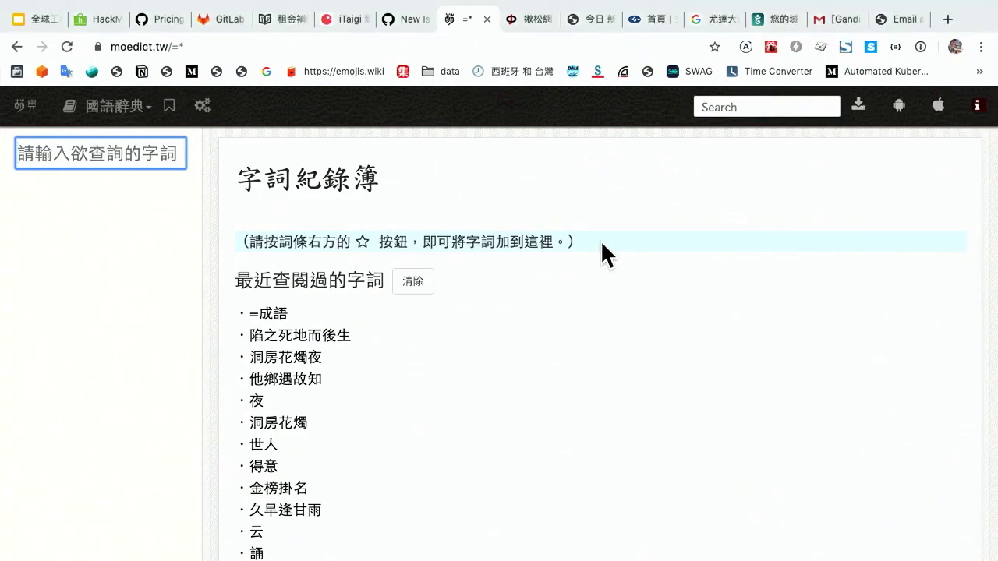
Enter the issue title '[視覺] 清除的字太小' using the Chinese input method.
{"action": "left_click", "coordinate": [409, 24]}
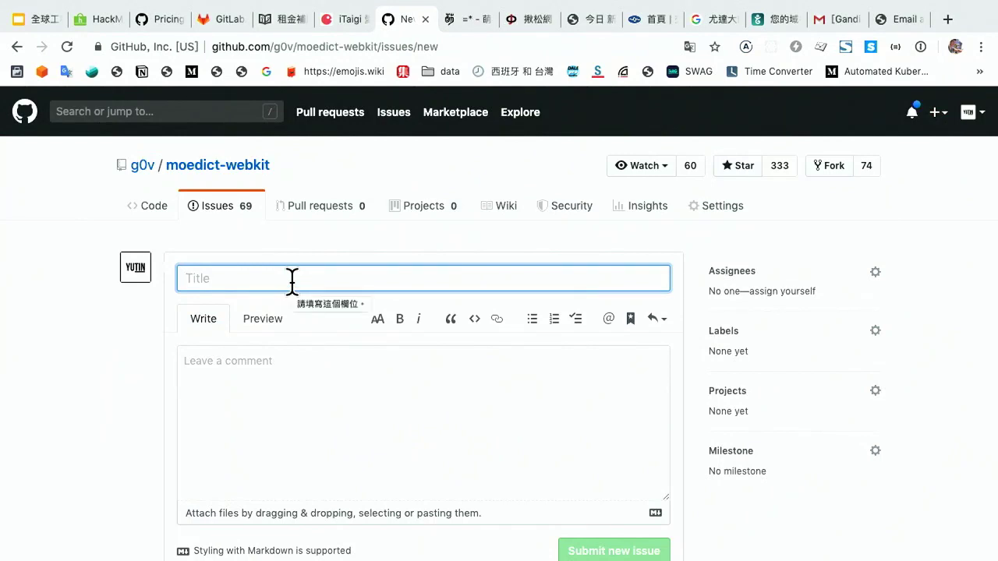
{"action": "type", "text": "["}
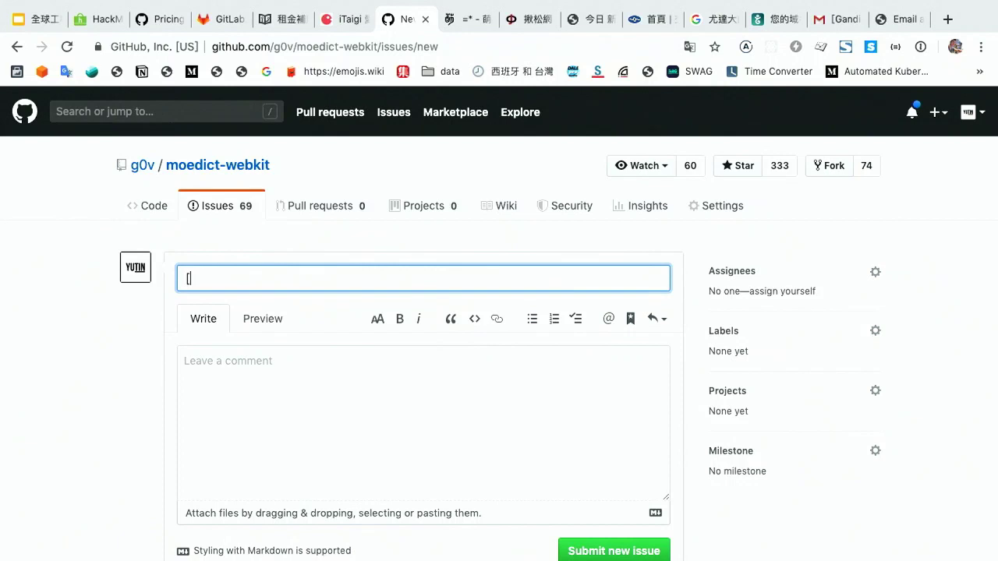
{"action": "type", "text": "UI"}
{"action": "key", "text": "BackSpace"}
{"action": "key", "text": "BackSpace"}
{"action": "type", "text": "視覺"}
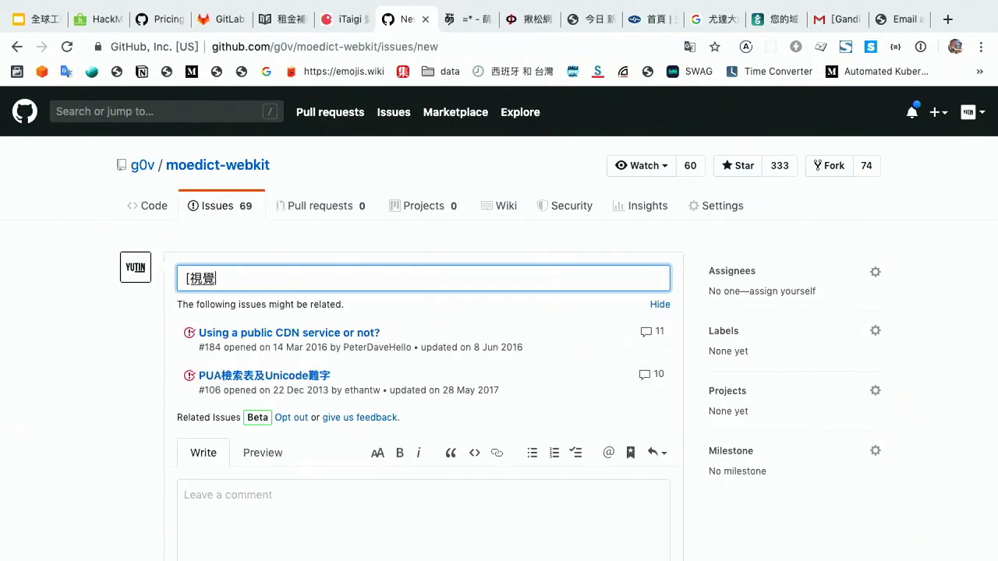
{"action": "type", "text": "]"}
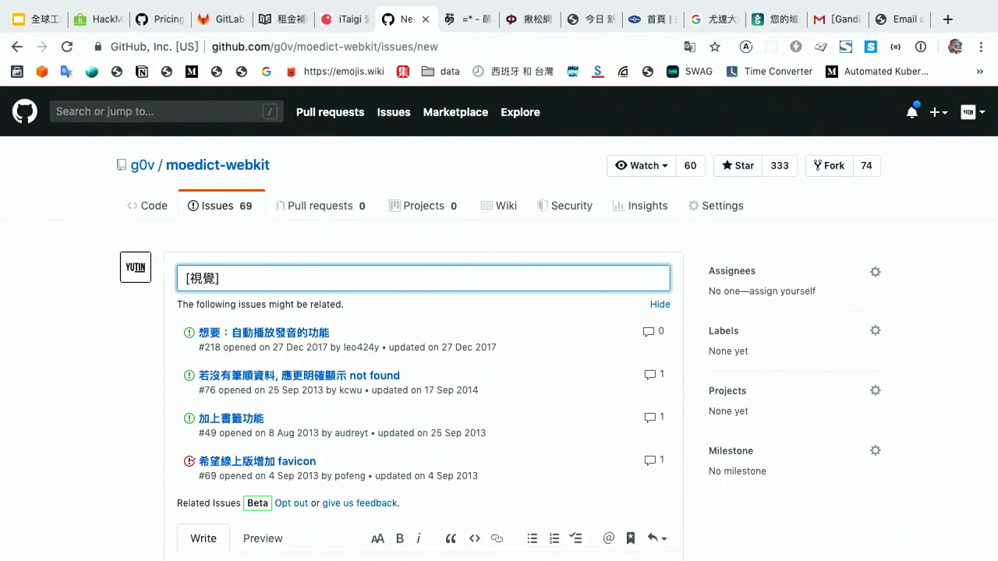
{"action": "type", "text": " 清除的自態"}
{"action": "type", "text": "小"}
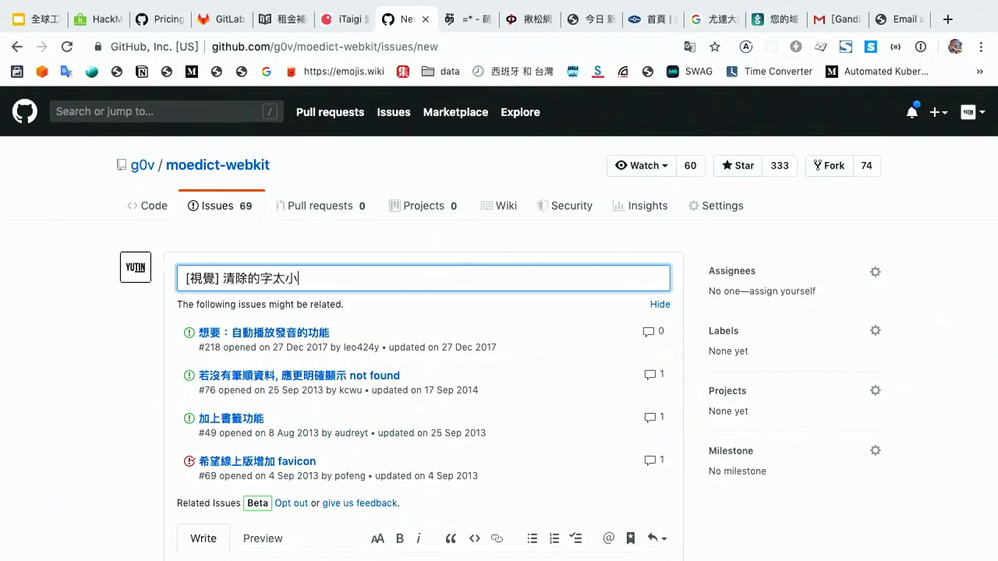
{"action": "scroll", "coordinate": [179, 363], "scroll_direction": "down", "scroll_amount": 5}
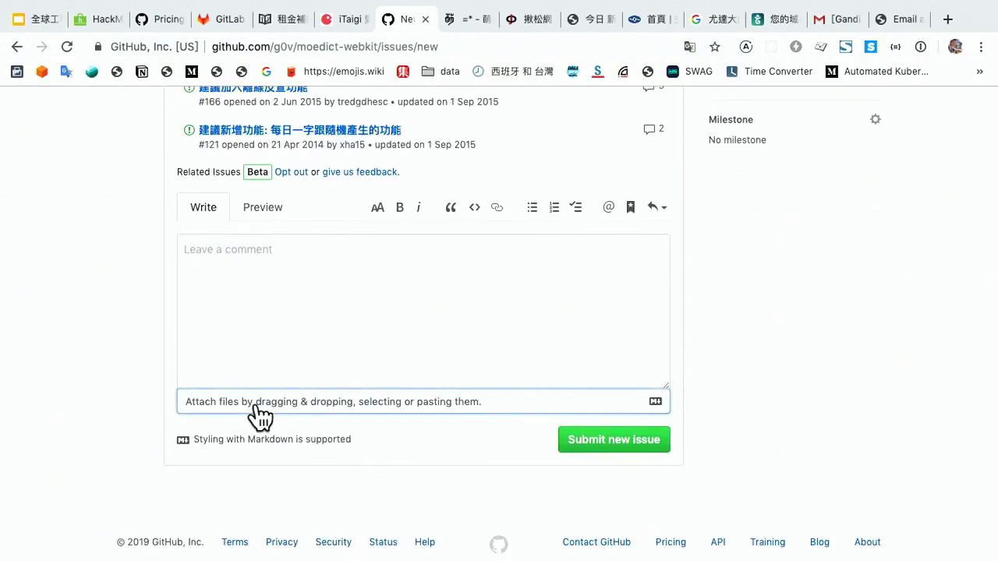
{"action": "left_click", "coordinate": [254, 407]}
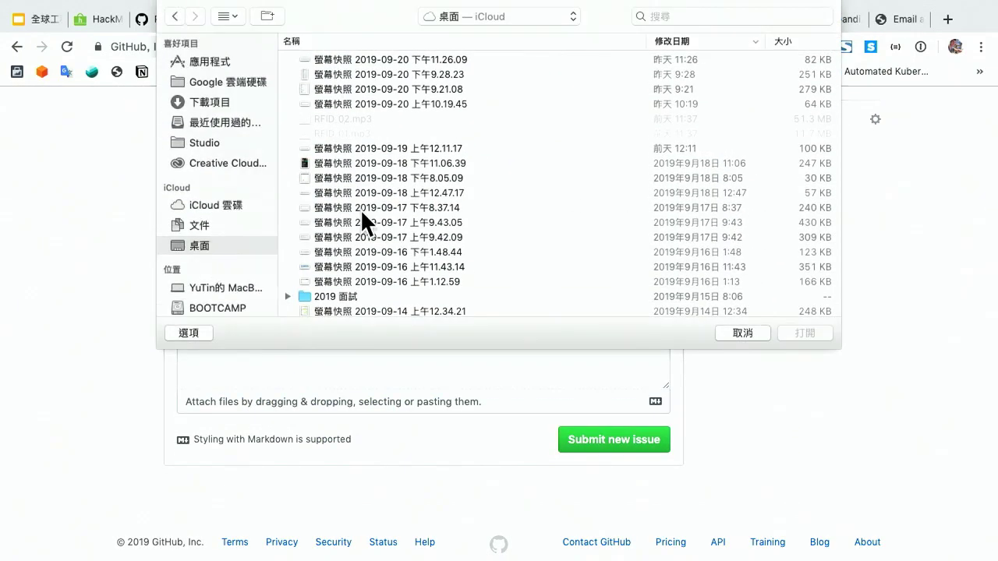
Attach 萌典.jpg from Downloads to the issue body and check its preview.
{"action": "left_click", "coordinate": [227, 96]}
{"action": "double_click", "coordinate": [331, 60]}
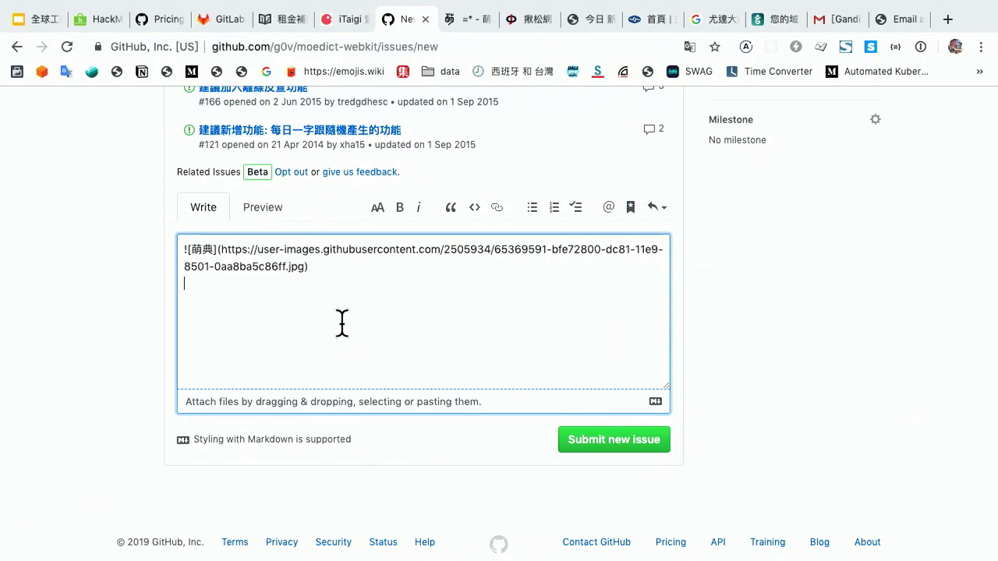
{"action": "left_click", "coordinate": [270, 215]}
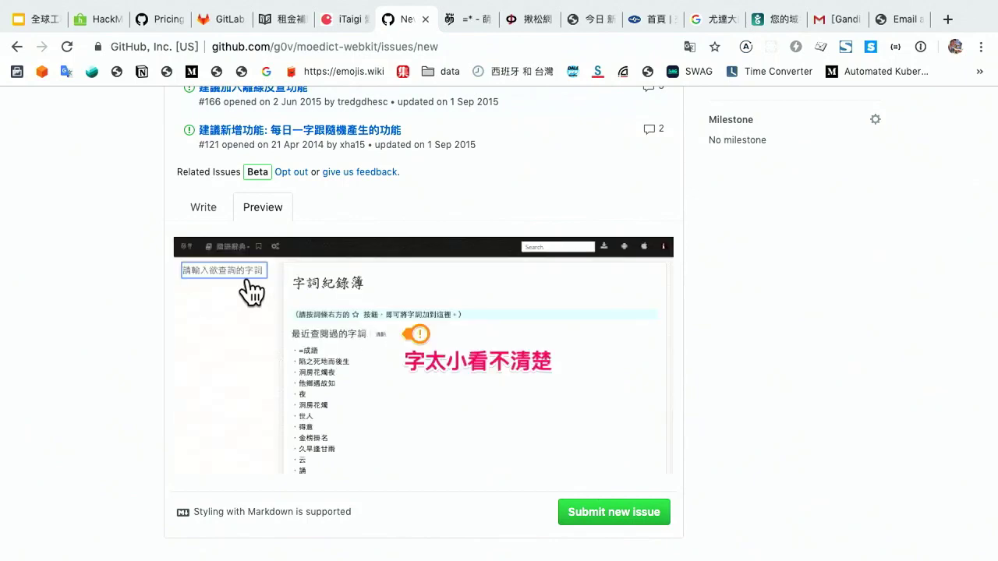
{"action": "left_click", "coordinate": [204, 209]}
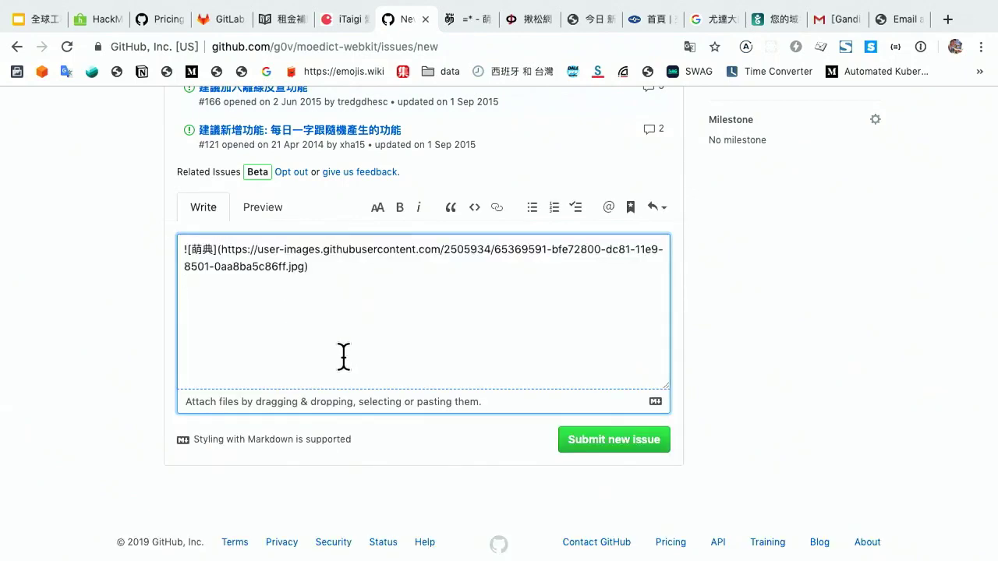
Add a new line reading 'Chrome , Mac' below the image.
{"action": "key", "text": "Return"}
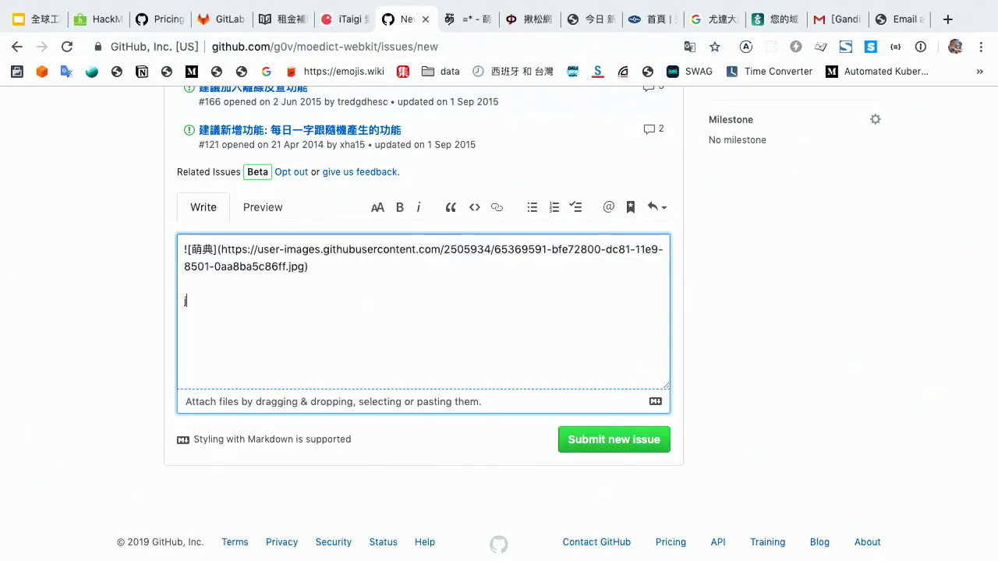
{"action": "type", "text": "ㄓ"}
{"action": "key", "text": "BackSpace"}
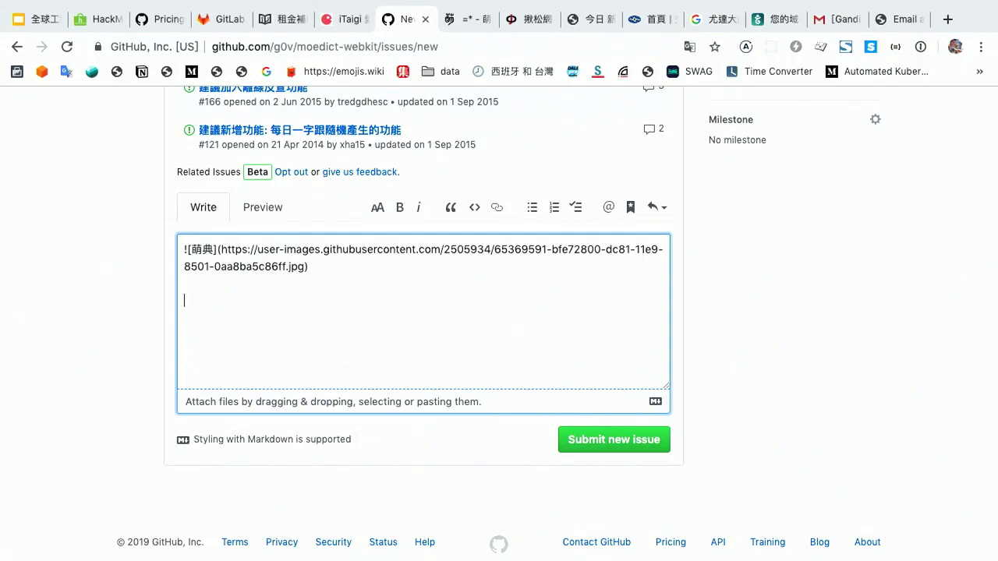
{"action": "type", "text": "ㄔㄧ"}
{"action": "key", "text": "BackSpace"}
{"action": "key", "text": "BackSpace"}
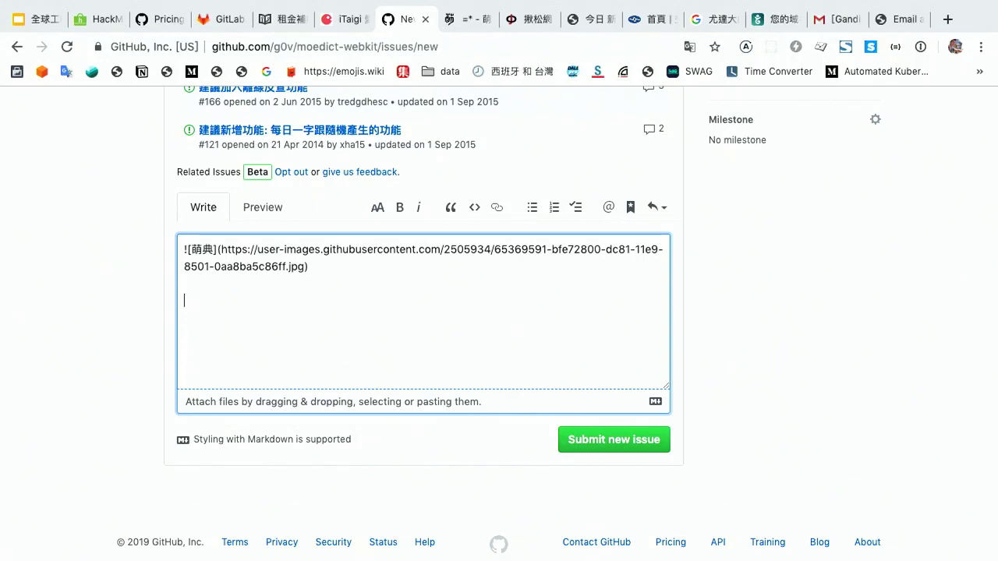
{"action": "type", "text": "Chro"}
{"action": "key", "text": "BackSpace"}
{"action": "key", "text": "BackSpace"}
{"action": "key", "text": "BackSpace"}
{"action": "type", "text": "hrome , Mac"}
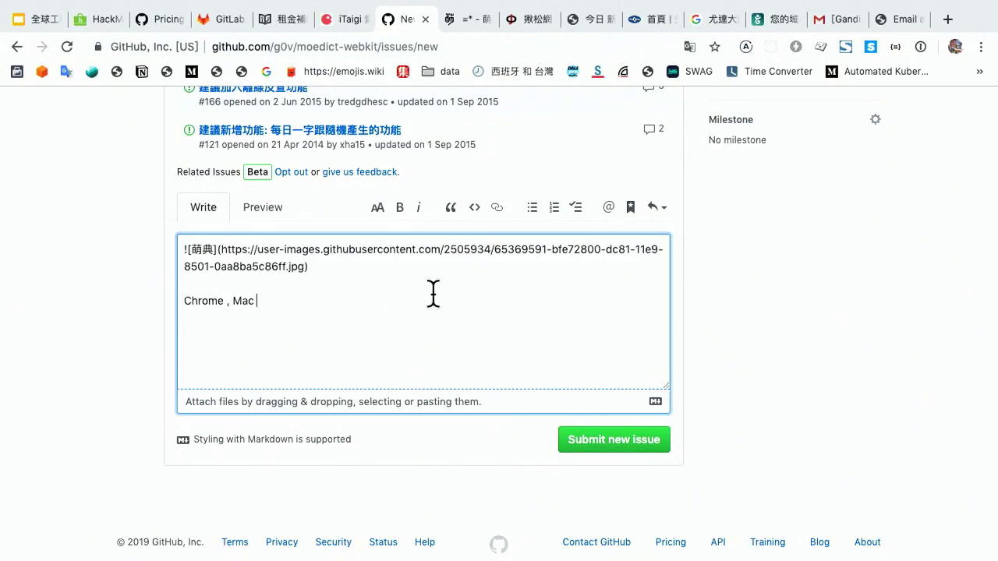
Search Google for 'user agent' in a new tab and open the What is my User Agent? page.
{"action": "left_click", "coordinate": [948, 19]}
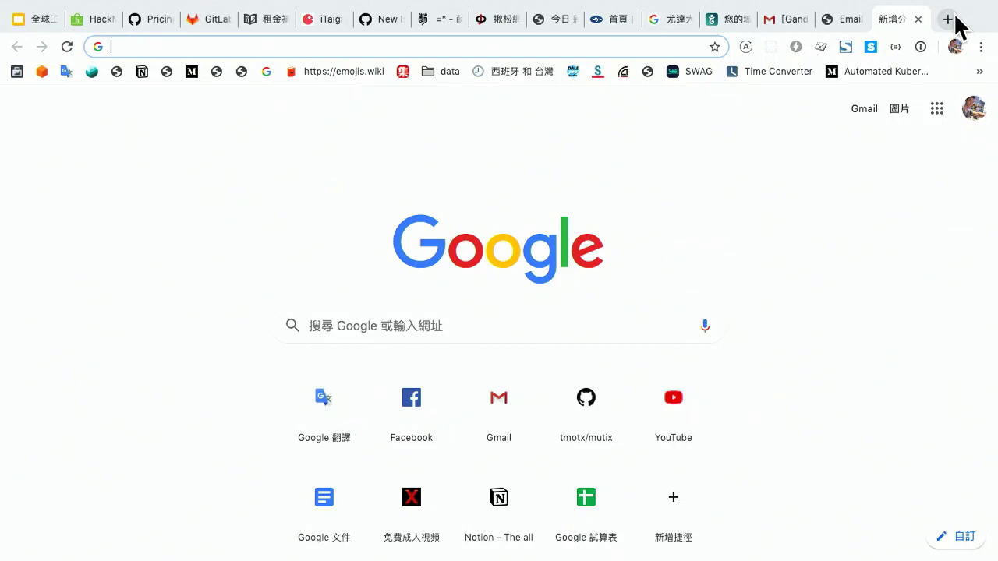
{"action": "type", "text": "user a"}
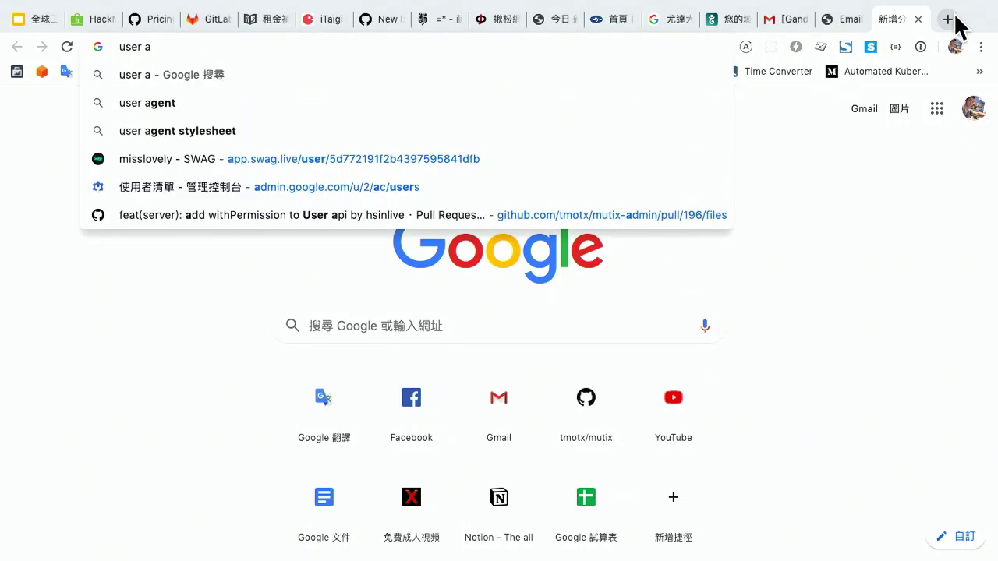
{"action": "type", "text": "gent"}
{"action": "key", "text": "Return"}
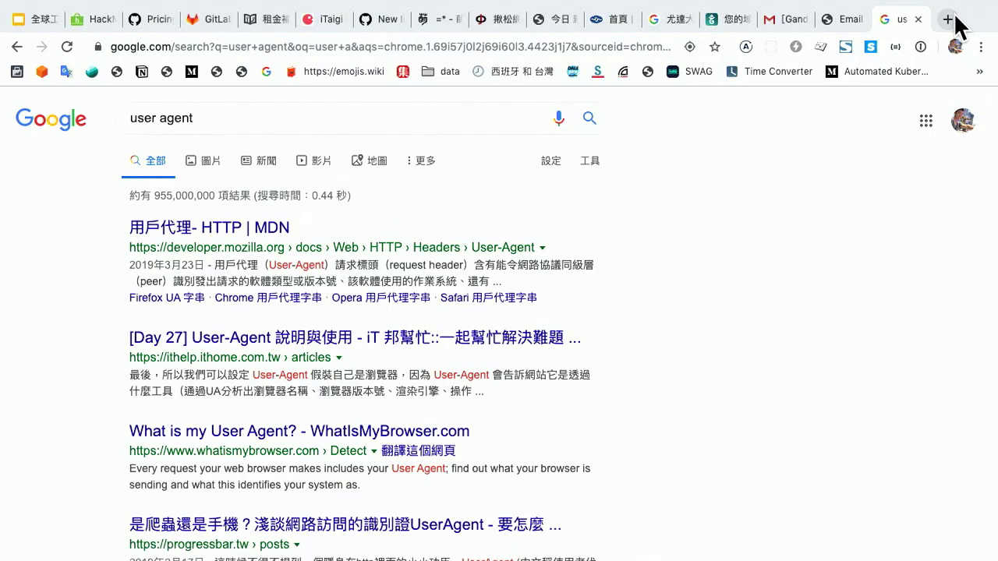
{"action": "left_click", "coordinate": [217, 431]}
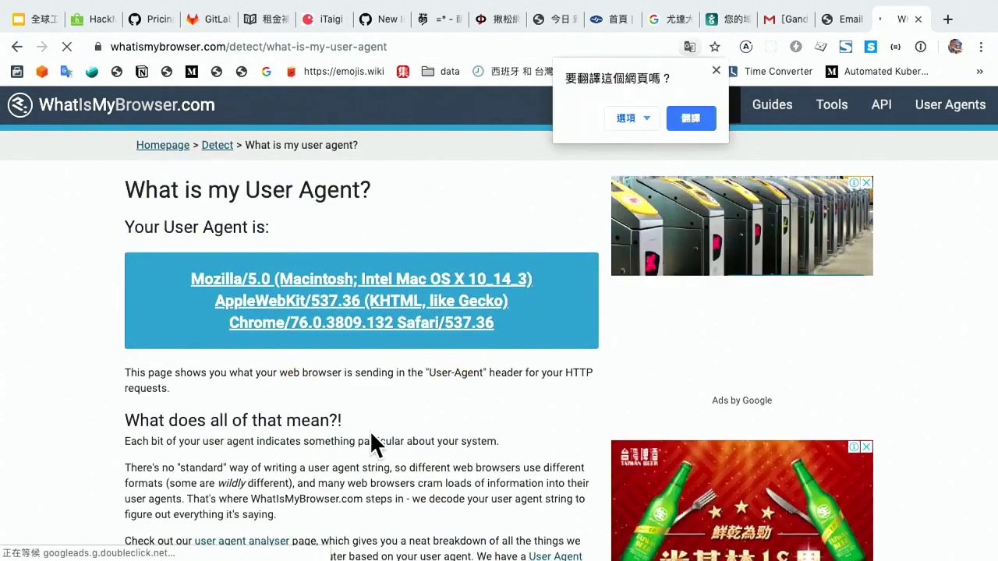
Select the Chrome 76 / Mac OS X 10_14_3 user-agent string and return to the GitHub draft.
{"action": "scroll", "coordinate": [369, 430], "scroll_direction": "down", "scroll_amount": 1}
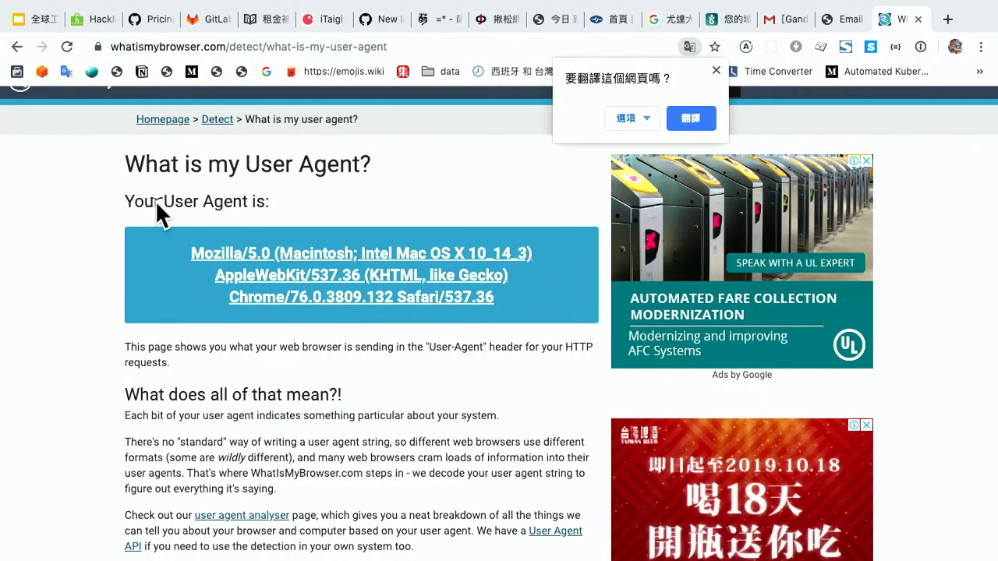
{"action": "left_click_drag", "start_coordinate": [181, 248], "coordinate": [538, 315]}
{"action": "key", "text": "super+c"}
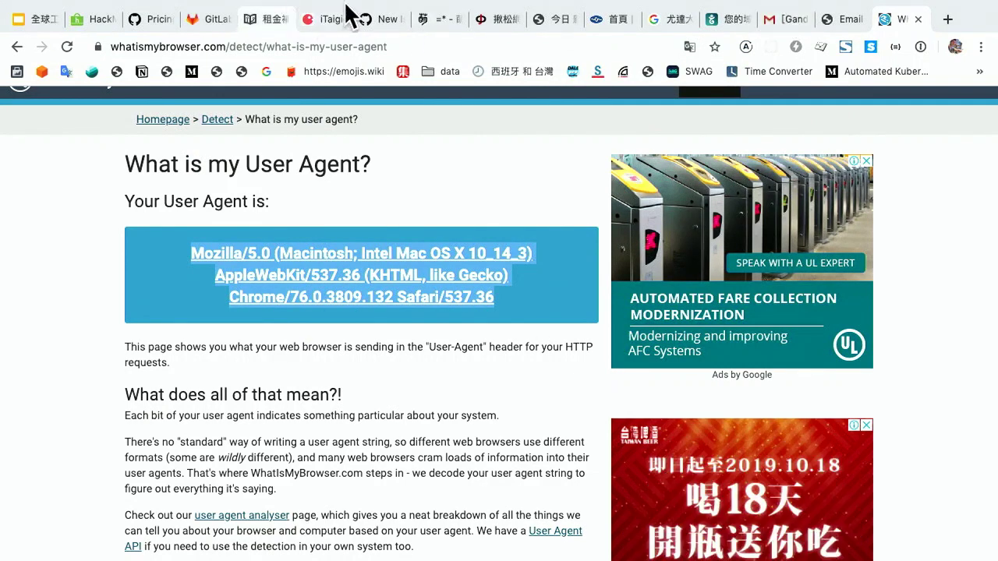
{"action": "left_click", "coordinate": [379, 21]}
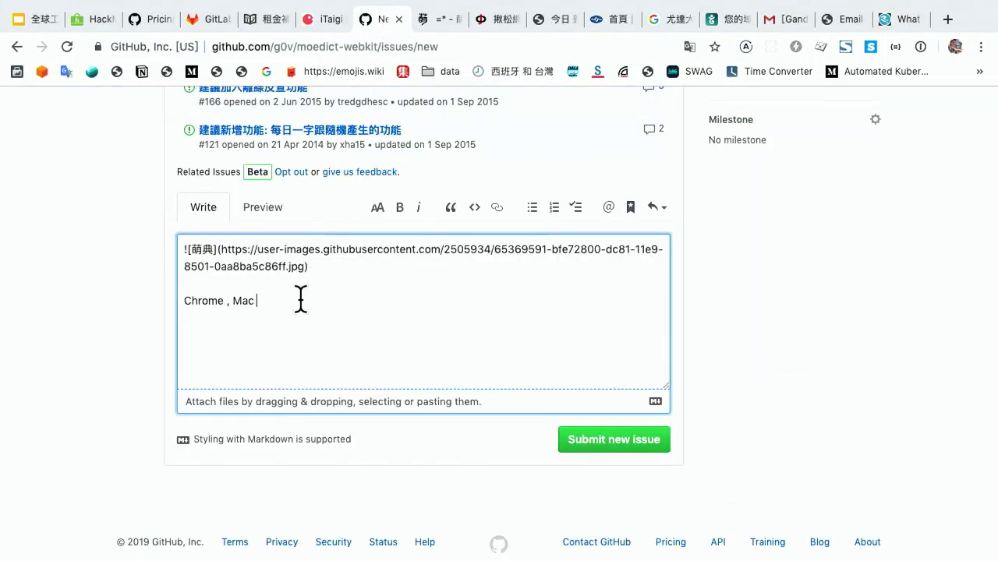
Paste the user-agent string over 'Chrome , Mac' and preview the issue body with its screenshot.
{"action": "left_click_drag", "start_coordinate": [300, 298], "coordinate": [169, 294]}
{"action": "key", "text": "super+v"}
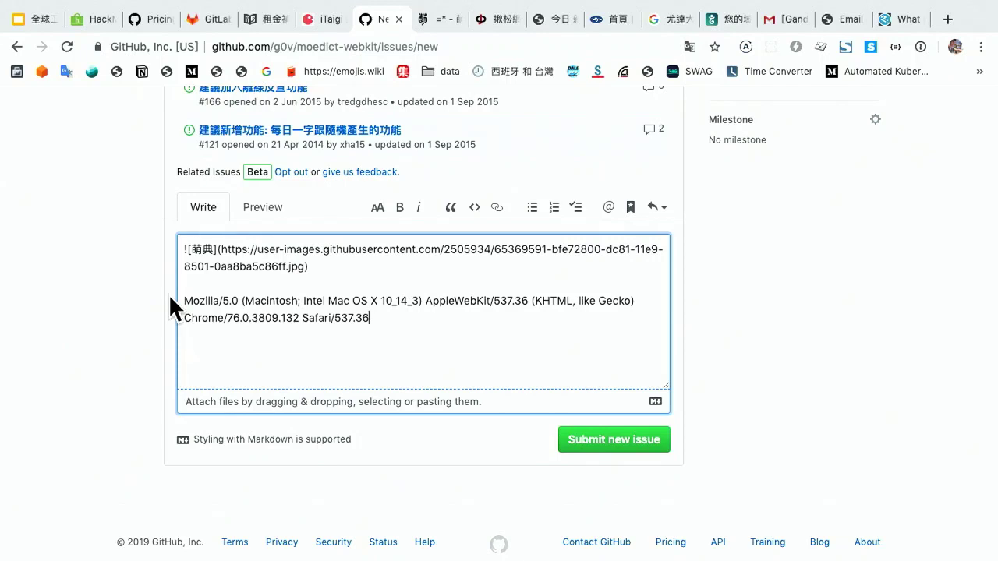
{"action": "left_click", "coordinate": [247, 211]}
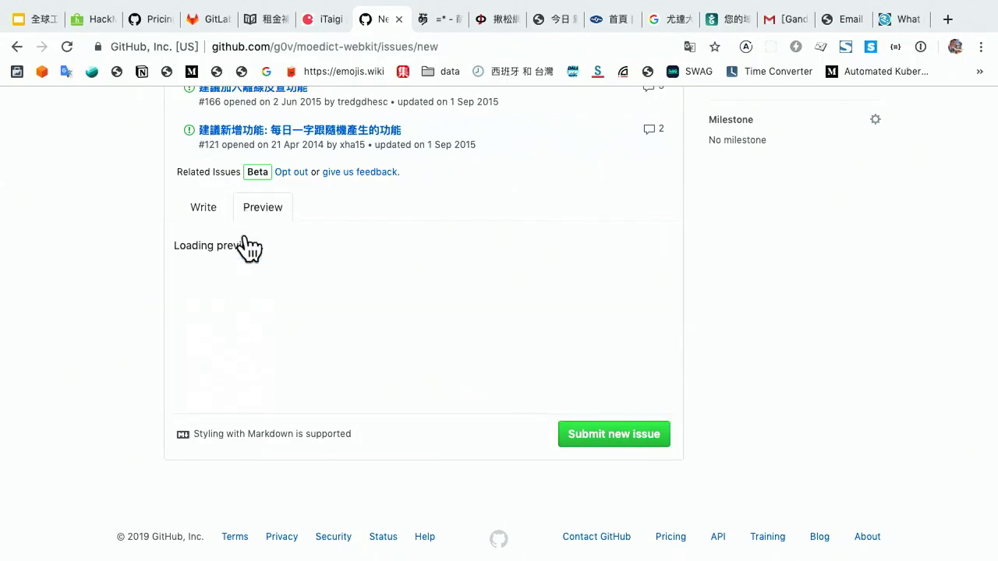
{"action": "scroll", "coordinate": [312, 320], "scroll_direction": "down", "scroll_amount": 2}
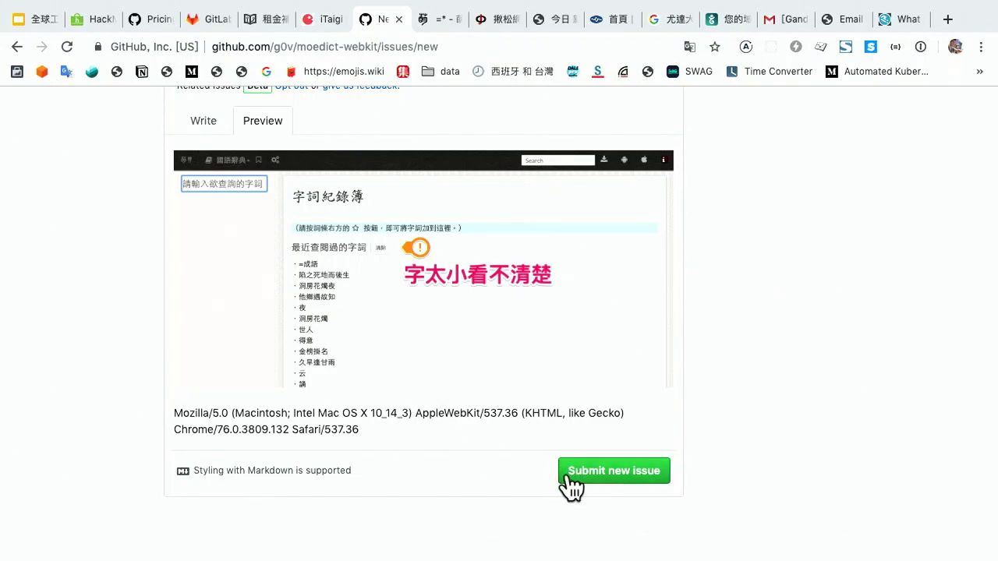
{"action": "scroll", "coordinate": [571, 488], "scroll_direction": "up", "scroll_amount": 6}
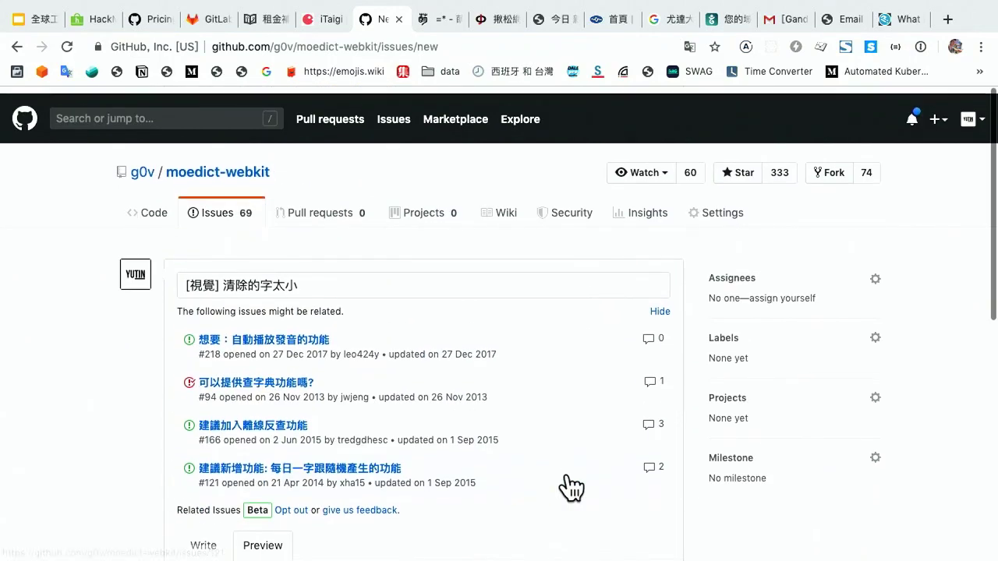
{"action": "scroll", "coordinate": [571, 487], "scroll_direction": "down", "scroll_amount": 3}
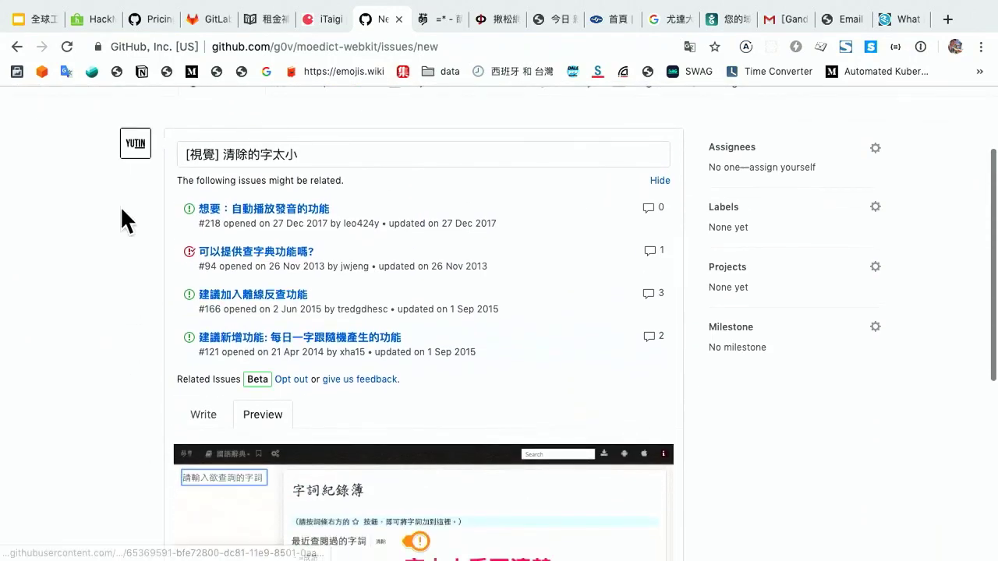
Return to issue #233 about the 文白俗替 reading labels.
{"action": "left_click", "coordinate": [14, 48]}
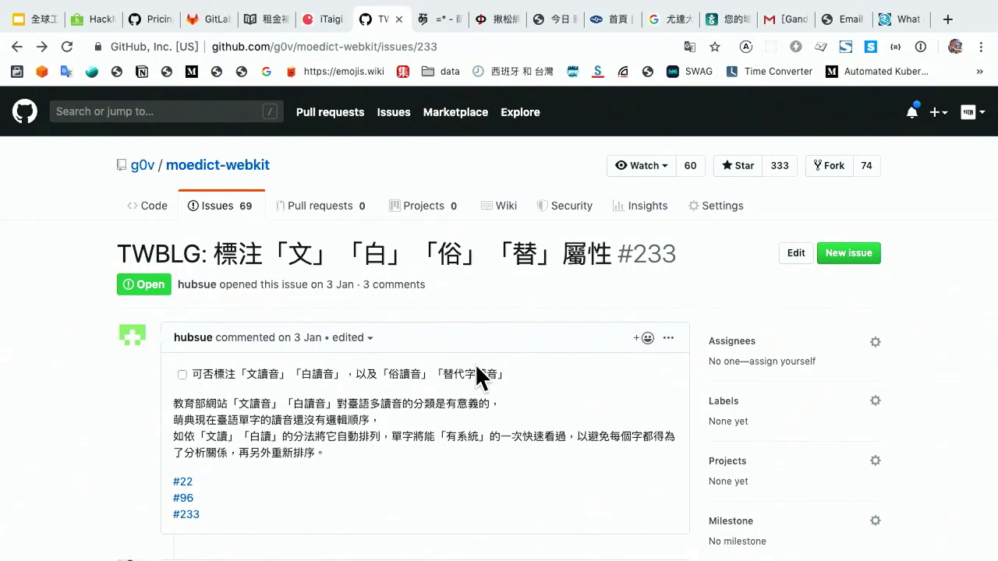
{"action": "scroll", "coordinate": [477, 377], "scroll_direction": "down", "scroll_amount": 2}
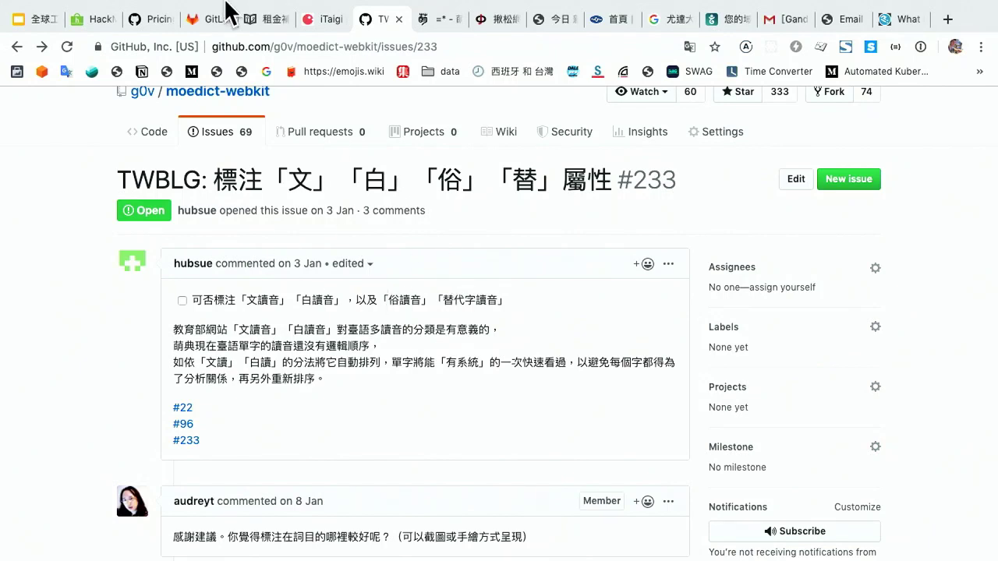
{"action": "mouse_move", "coordinate": [229, 9]}
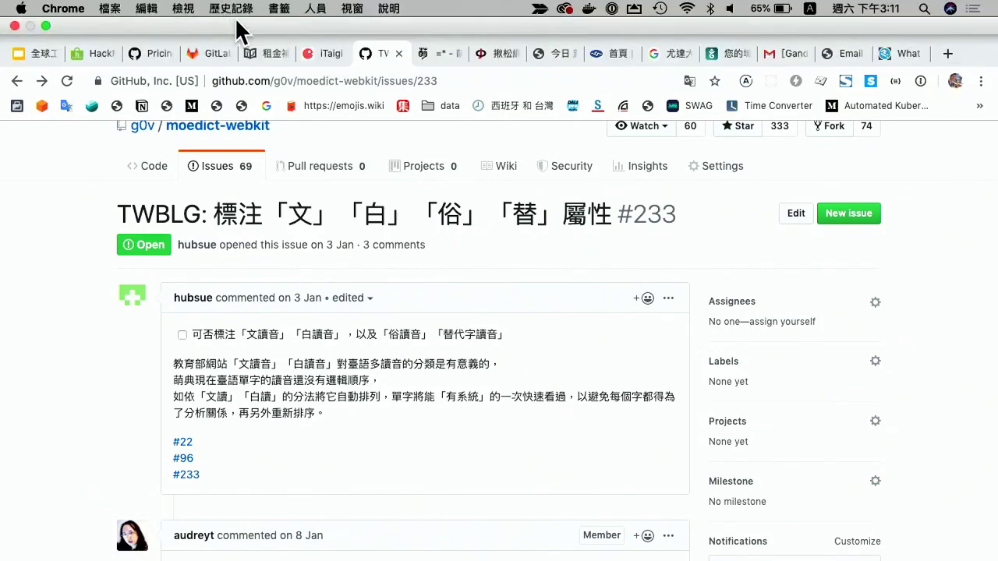
{"action": "left_click", "coordinate": [184, 9]}
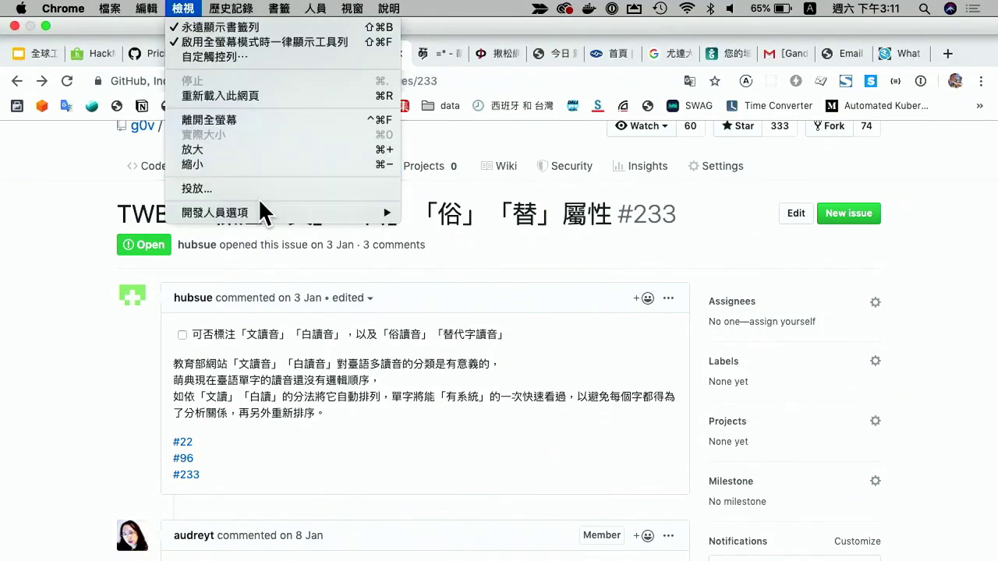
{"action": "mouse_move", "coordinate": [269, 214]}
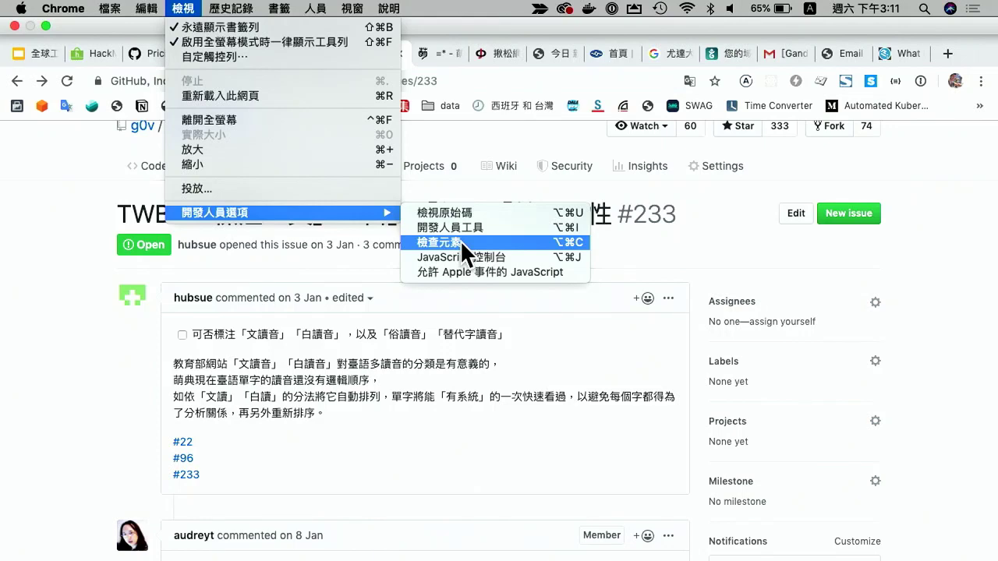
{"action": "left_click", "coordinate": [462, 242]}
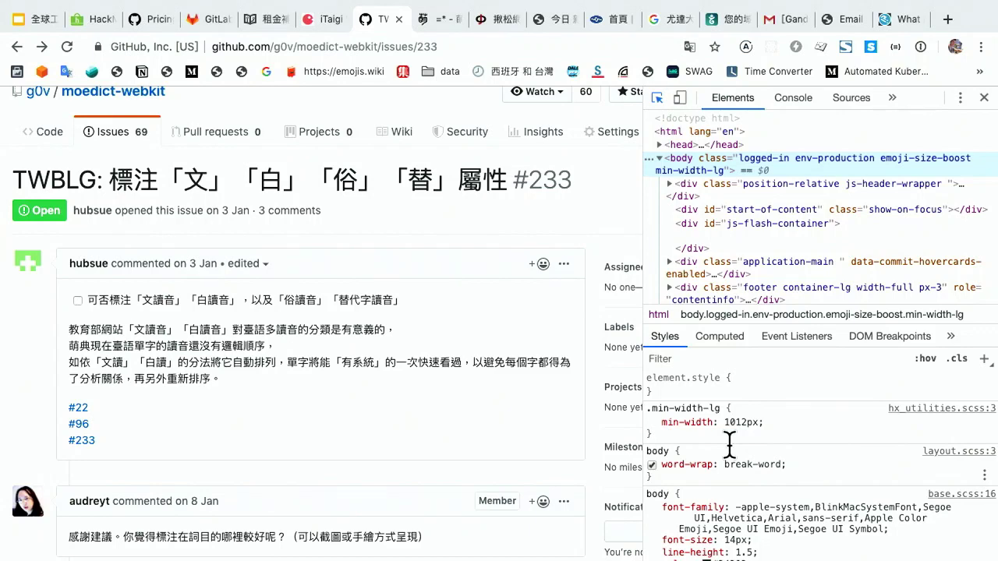
{"action": "key", "text": "super+shift+p"}
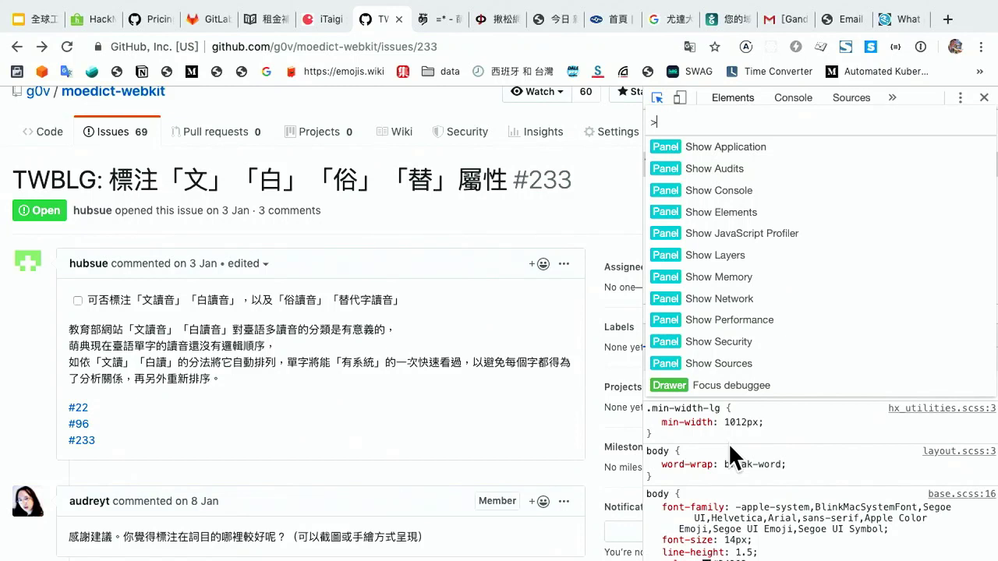
{"action": "type", "text": "s"}
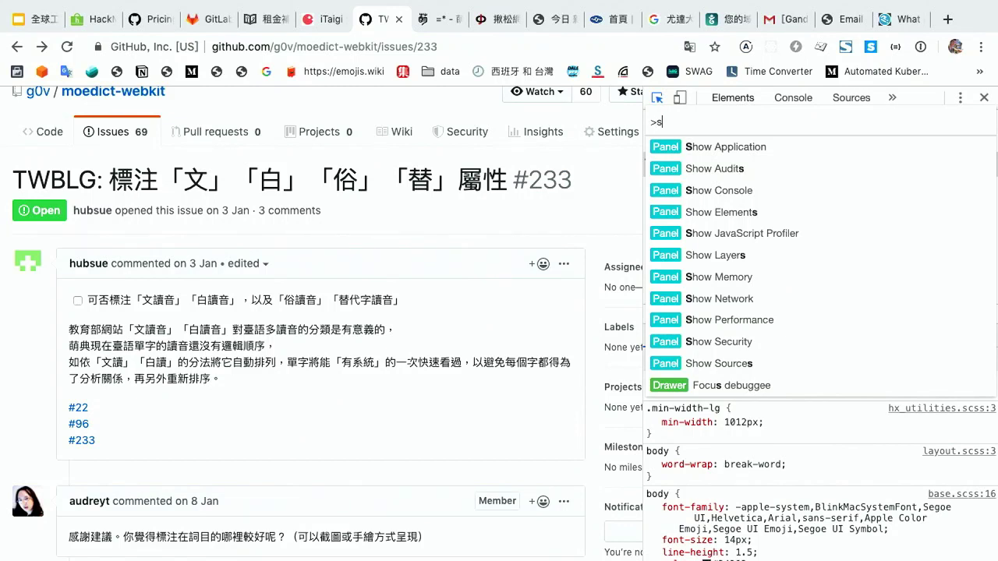
{"action": "key", "text": "BackSpace"}
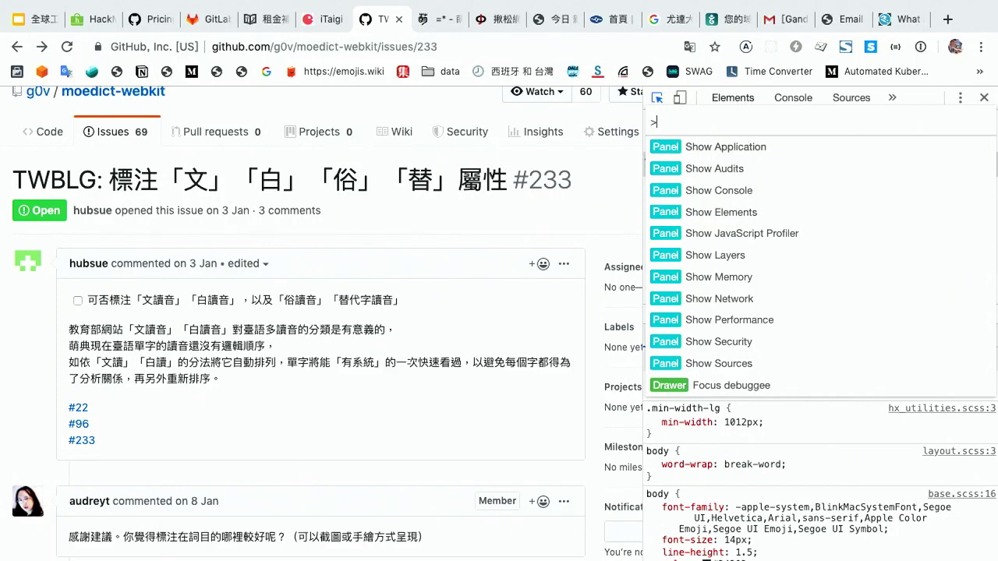
{"action": "type", "text": "ca"}
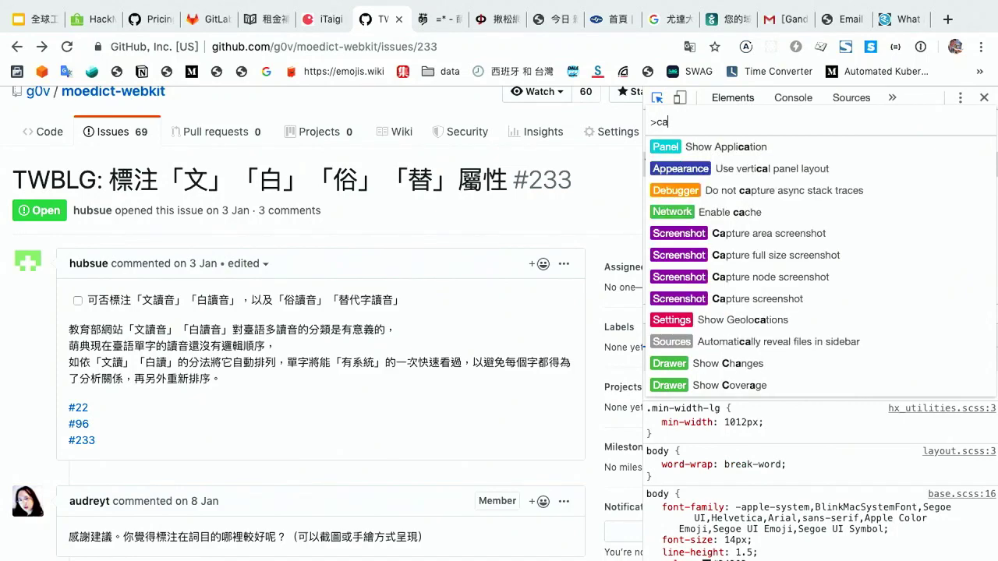
{"action": "type", "text": "t"}
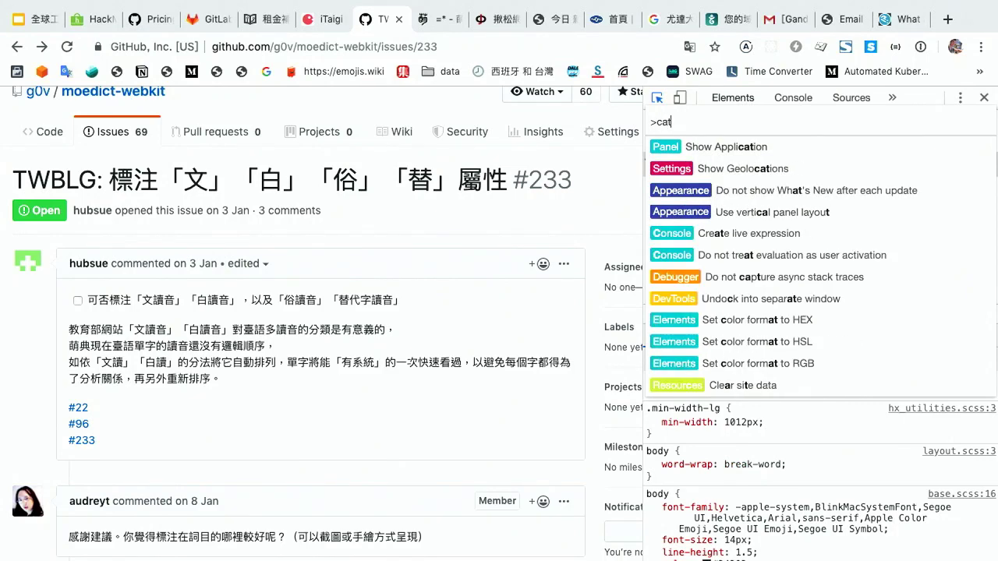
{"action": "type", "text": "up"}
{"action": "key", "text": "BackSpace"}
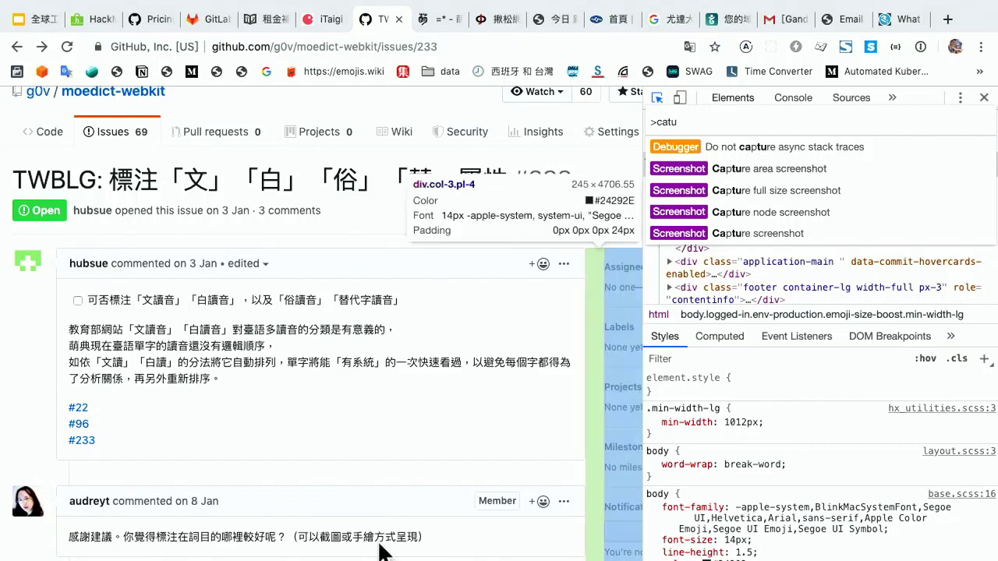
{"action": "key", "text": "Escape"}
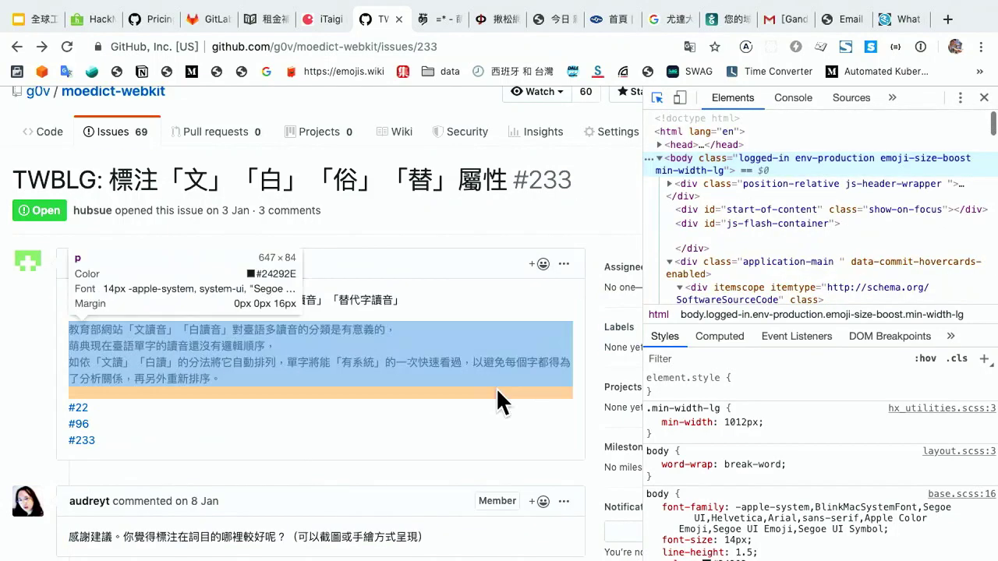
{"action": "left_click", "coordinate": [984, 98]}
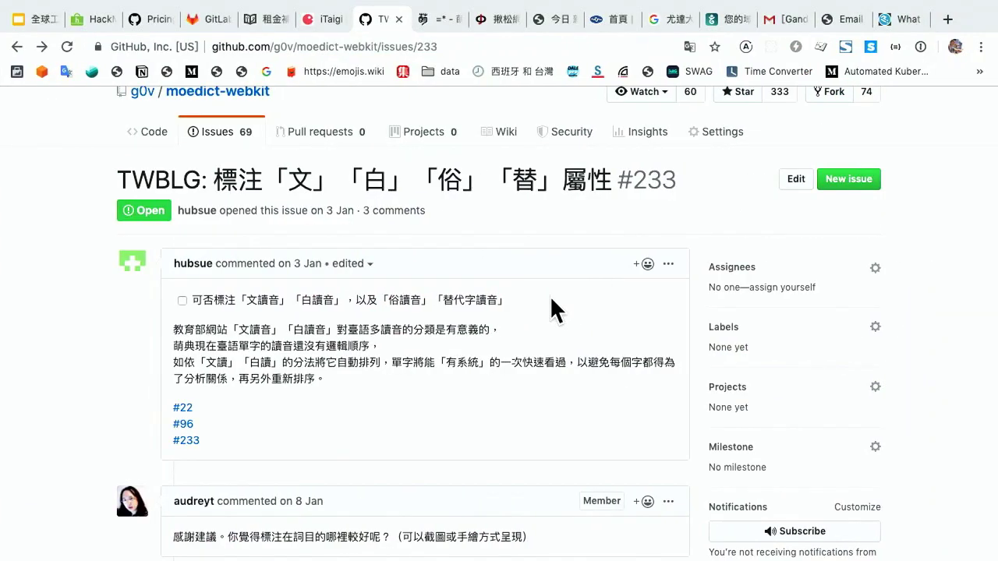
Reopen Chrome DevTools in element inspection mode on the GitHub issue page.
{"action": "right_click", "coordinate": [550, 297]}
{"action": "left_click", "coordinate": [439, 327]}
{"action": "mouse_move", "coordinate": [234, 11]}
{"action": "left_click", "coordinate": [183, 9]}
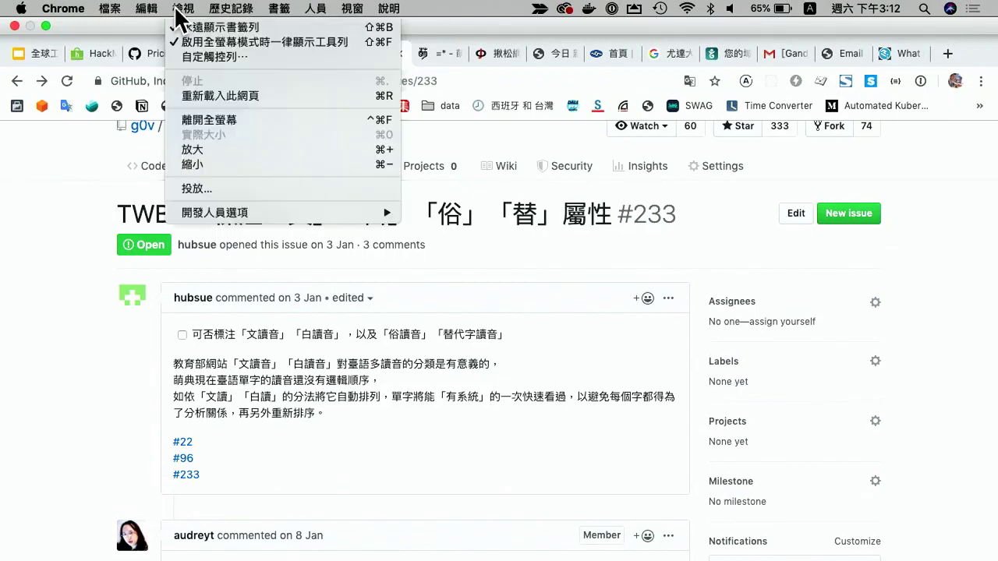
{"action": "mouse_move", "coordinate": [266, 221]}
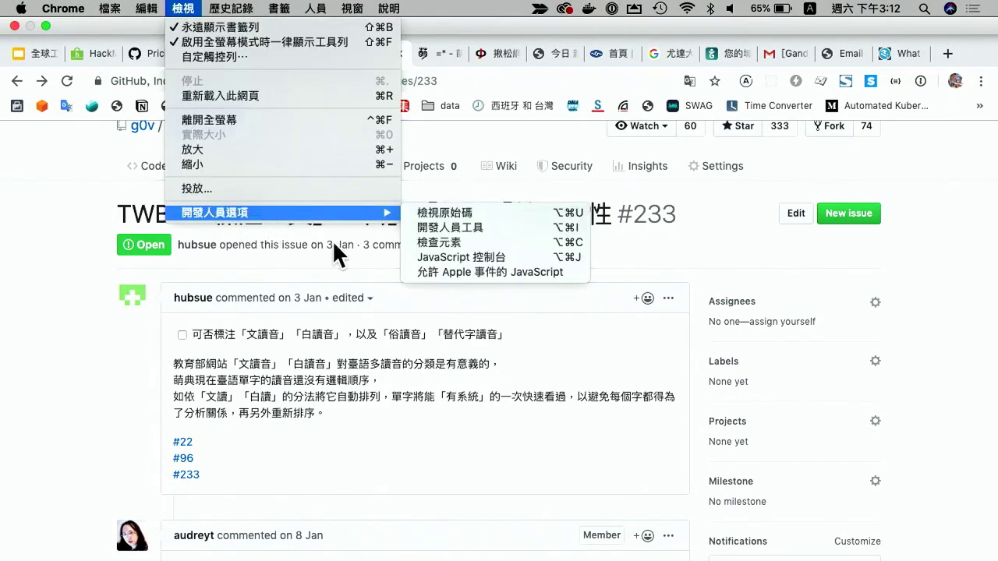
{"action": "left_click", "coordinate": [459, 239]}
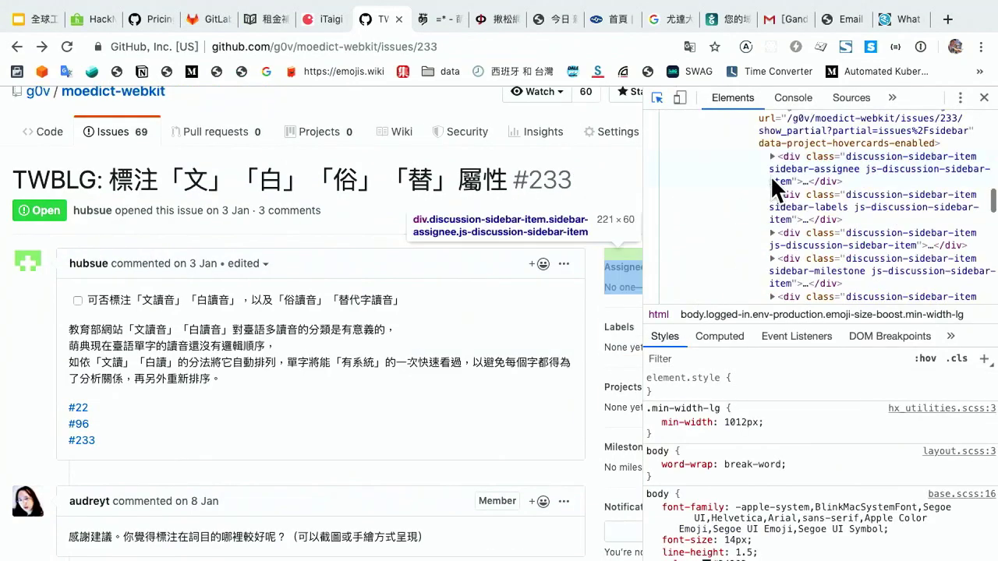
Bring up the DevTools command menu, then start a new tab and type a shortcut query.
{"action": "key", "text": "super+shift+p"}
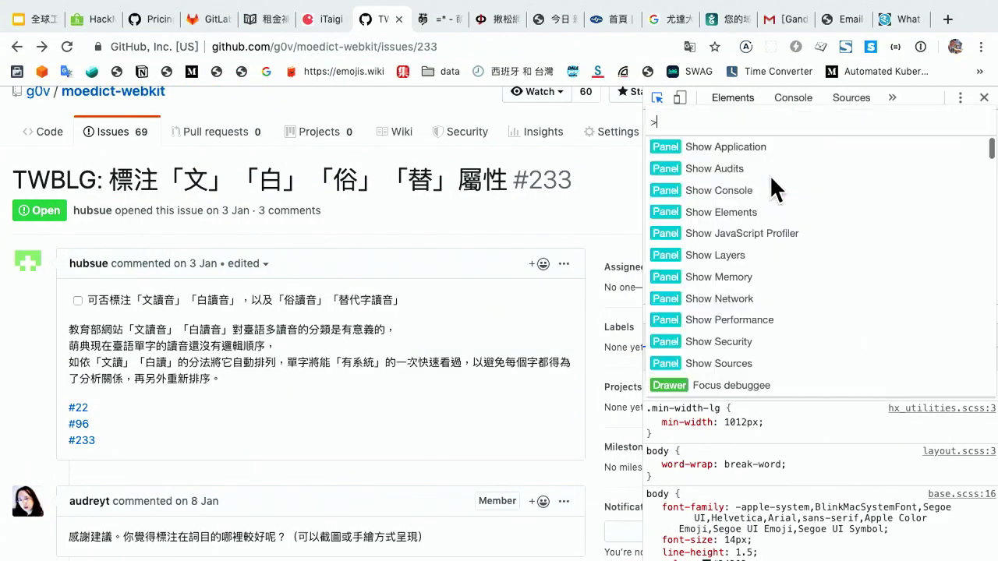
{"action": "left_click", "coordinate": [947, 16]}
{"action": "type", "text": "s"}
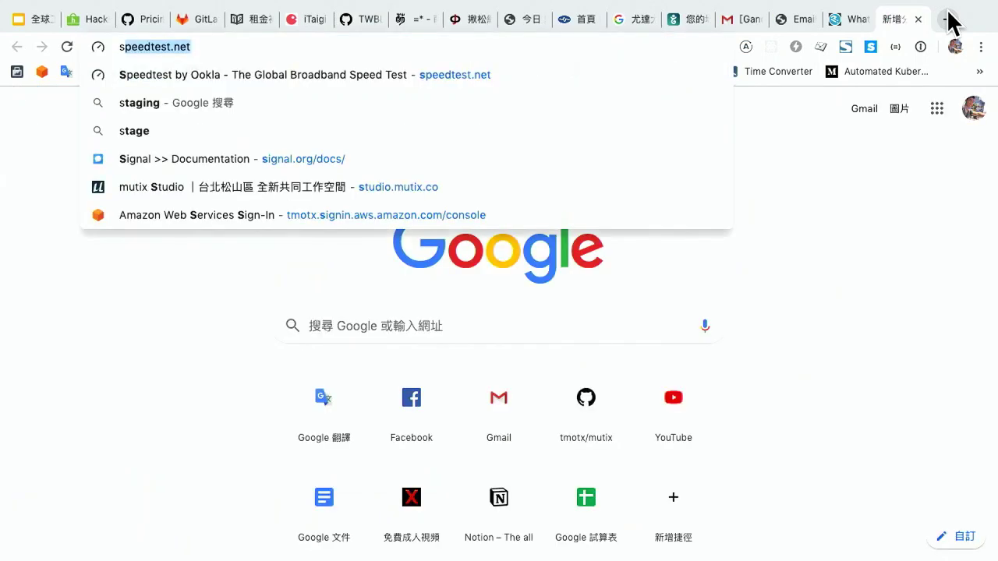
{"action": "type", "text": "hart + "}
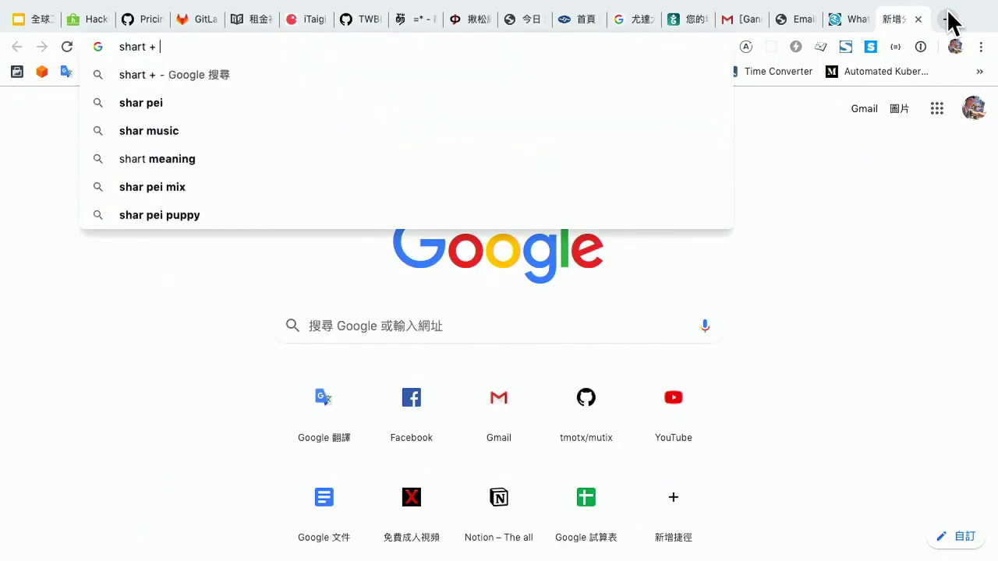
{"action": "type", "text": "cmm"}
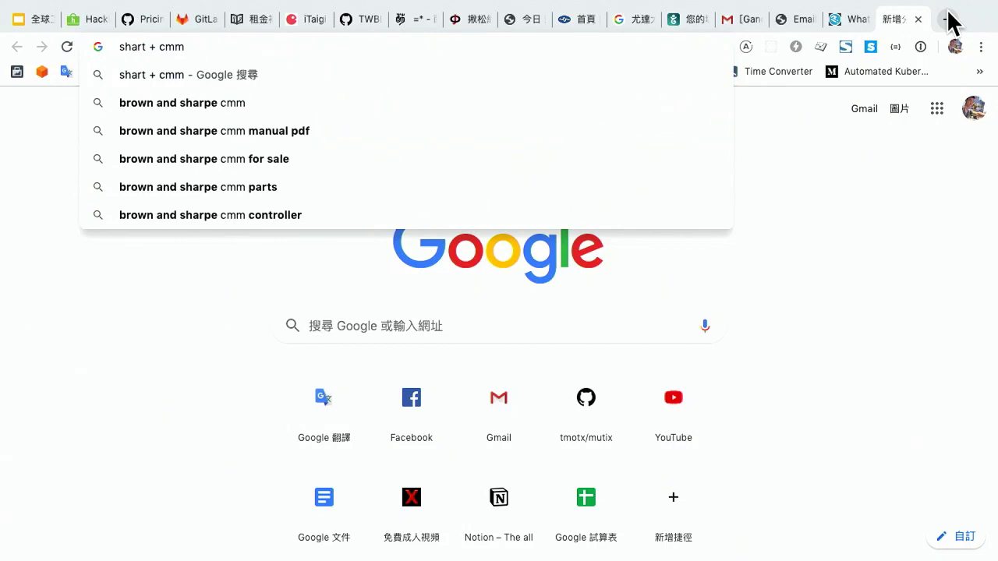
Correct the omnibox query to mention chrome and command + p, then run the Google search.
{"action": "key", "text": "BackSpace"}
{"action": "key", "text": "BackSpace"}
{"action": "type", "text": "ommd"}
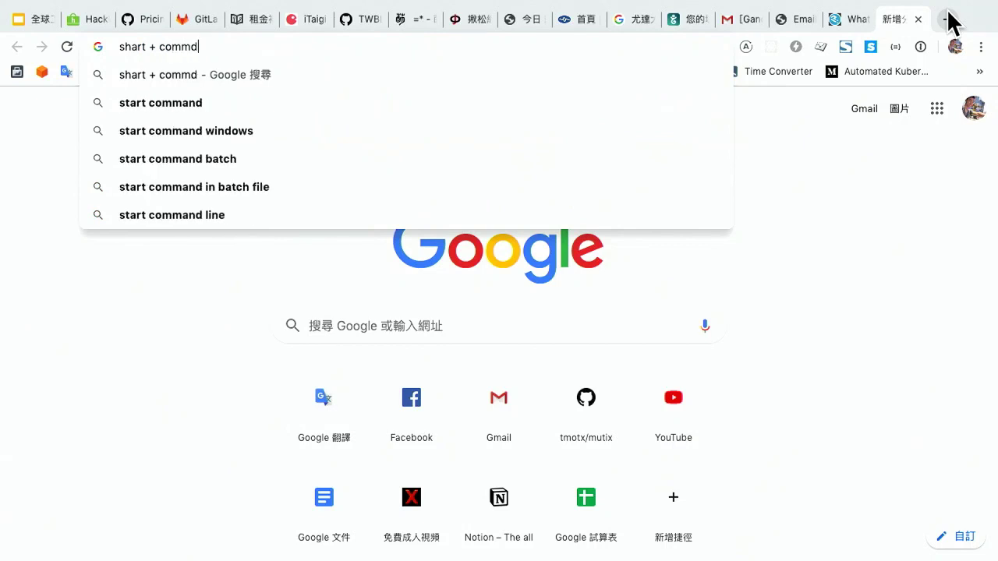
{"action": "type", "text": " + ["}
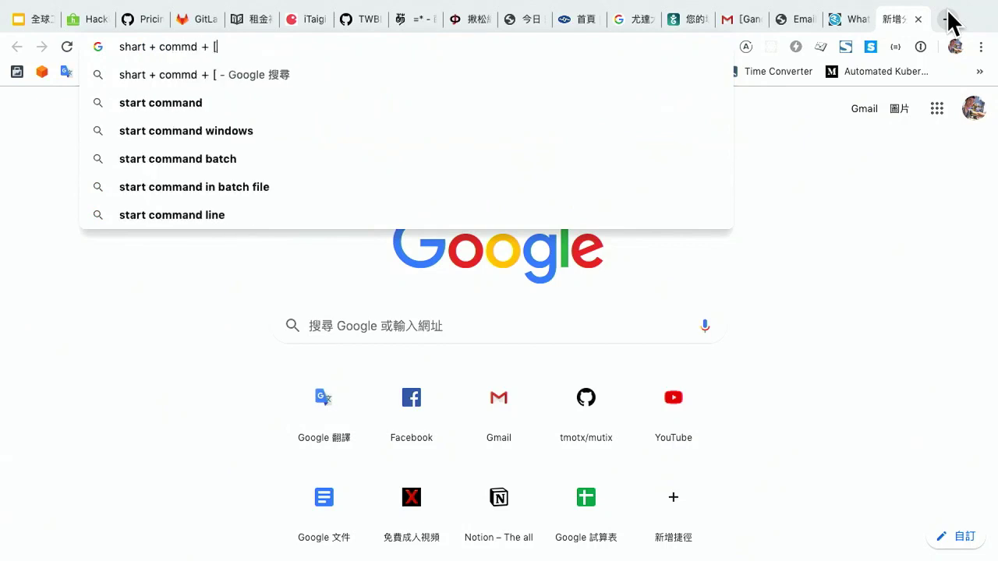
{"action": "key", "text": "BackSpace"}
{"action": "type", "text": "p"}
{"action": "key", "text": "super+Left"}
{"action": "type", "text": "chrom"}
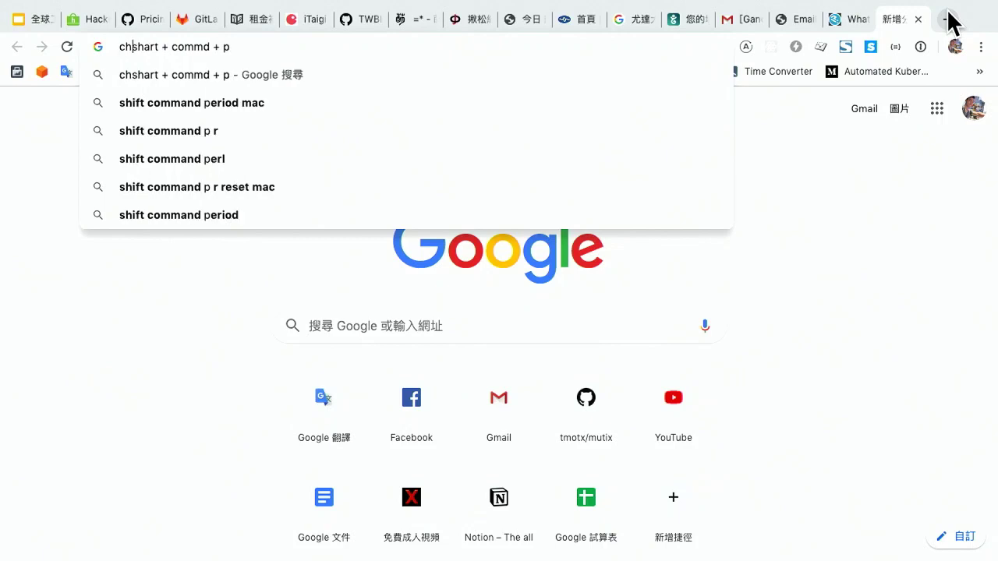
{"action": "type", "text": "e"}
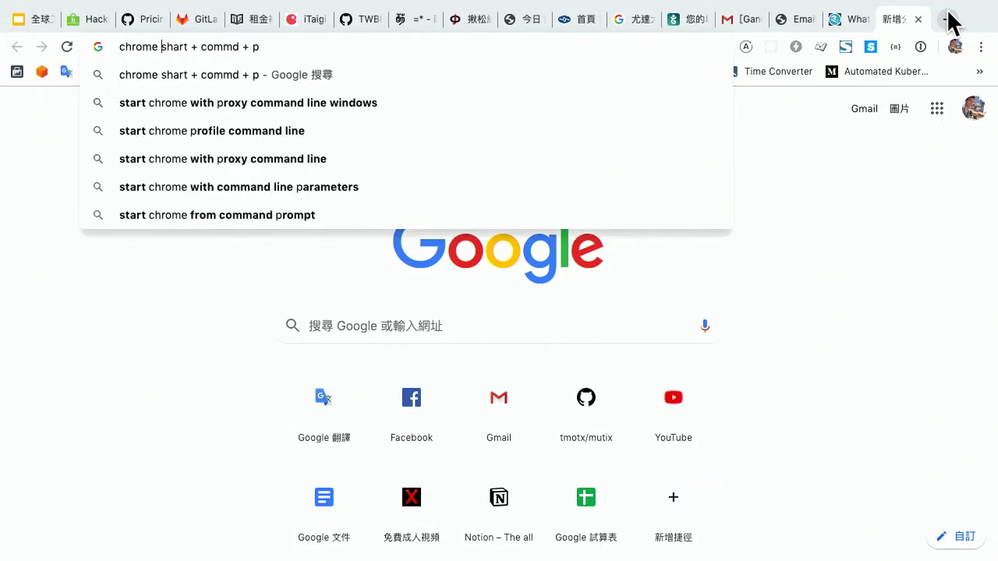
{"action": "key", "text": "shift+Right"}
{"action": "key", "text": "shift+Right"}
{"action": "key", "text": "shift+Right"}
{"action": "key", "text": "shift+Right"}
{"action": "key", "text": "Return"}
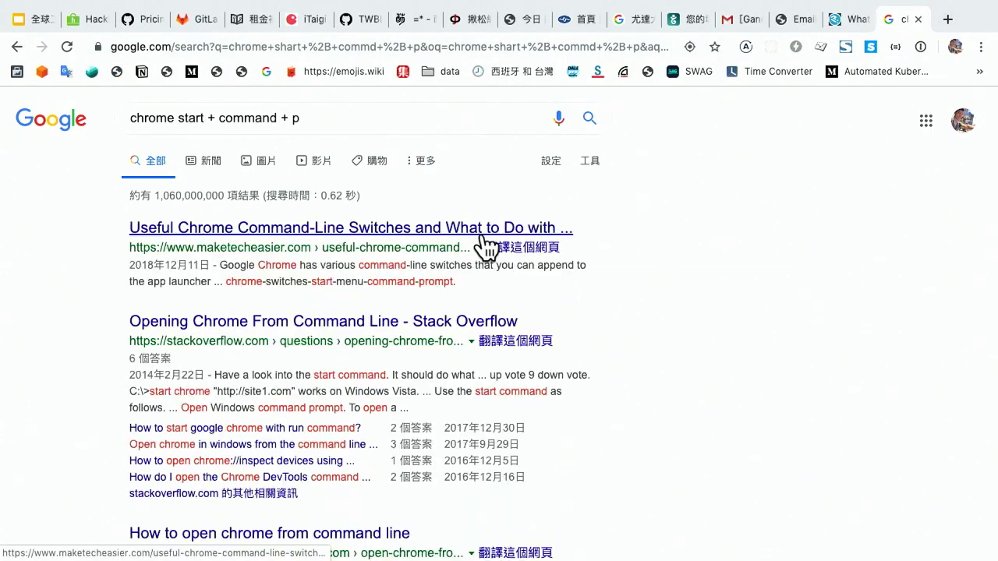
Rework the 'start' word in the Google query, leaving 'chrome shart + command + p'.
{"action": "triple_click", "coordinate": [336, 124]}
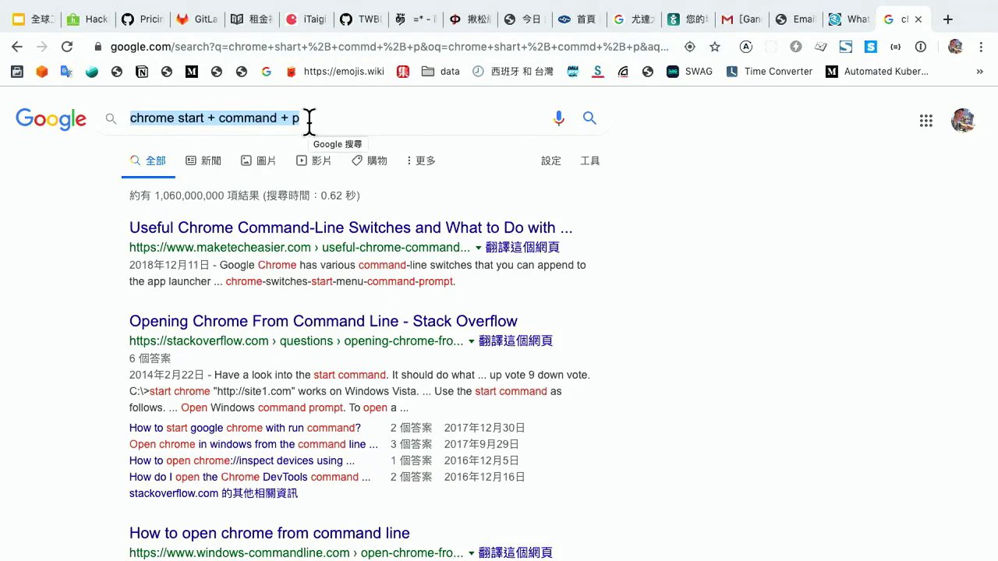
{"action": "left_click", "coordinate": [195, 117]}
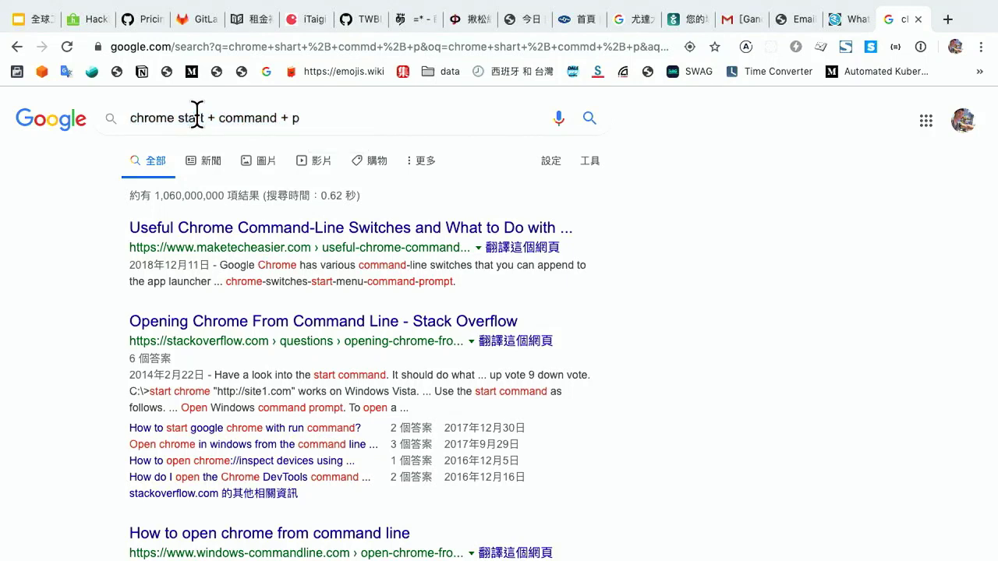
{"action": "left_click_drag", "start_coordinate": [178, 117], "coordinate": [198, 114]}
{"action": "type", "text": "shar"}
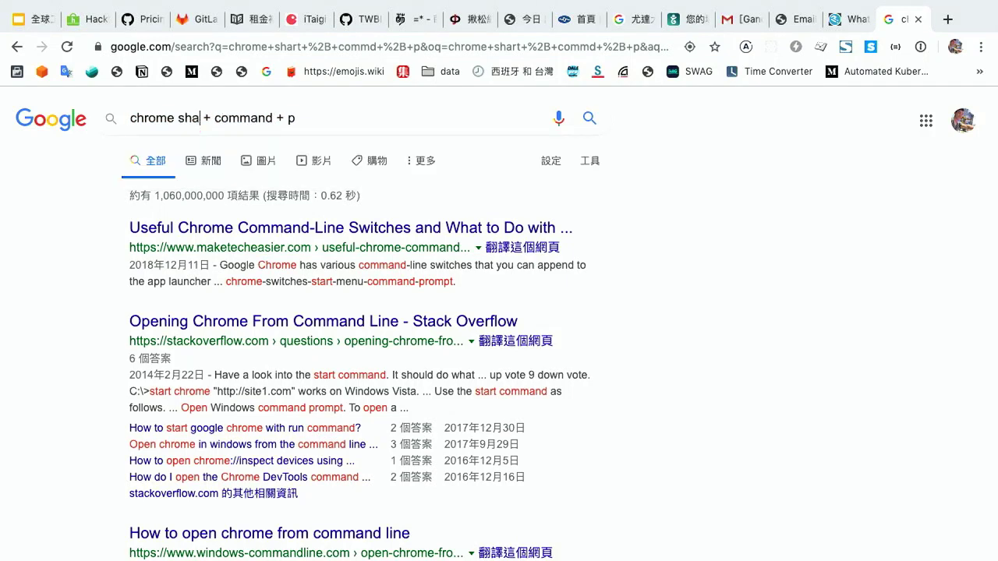
{"action": "type", "text": "t"}
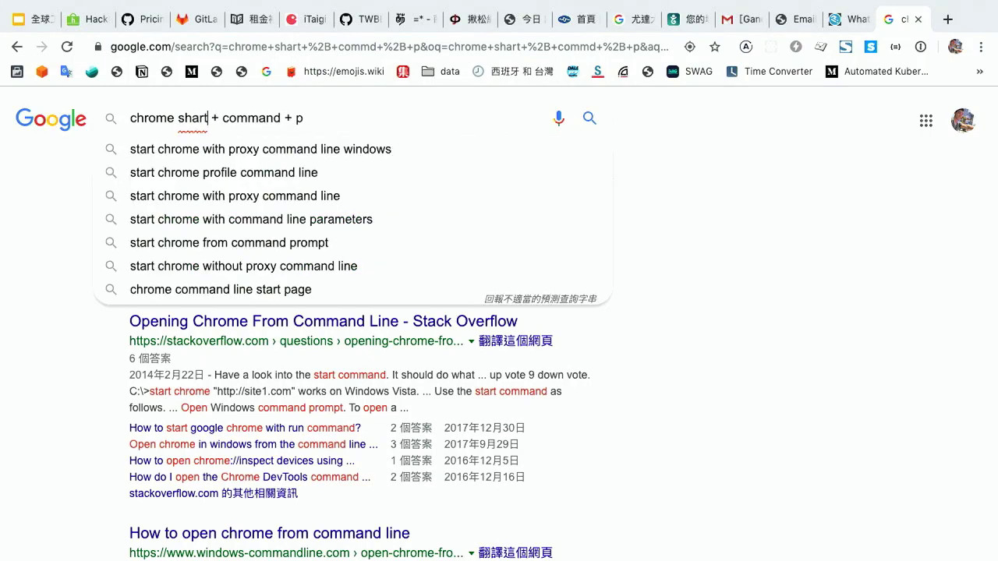
{"action": "key", "text": "BackSpace"}
{"action": "key", "text": "BackSpace"}
{"action": "key", "text": "BackSpace"}
{"action": "type", "text": "or"}
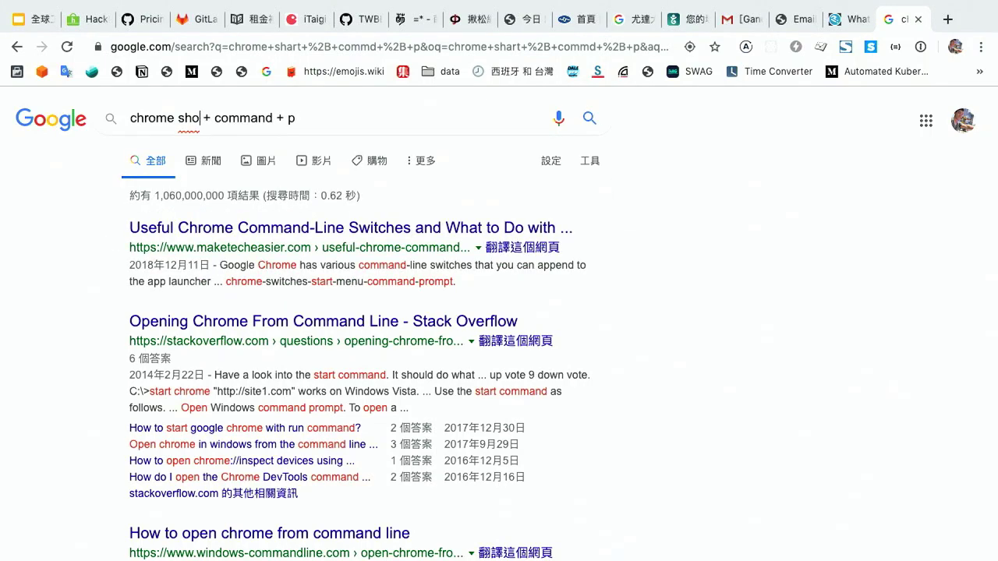
{"action": "type", "text": "t"}
{"action": "key", "text": "BackSpace"}
{"action": "key", "text": "BackSpace"}
{"action": "key", "text": "BackSpace"}
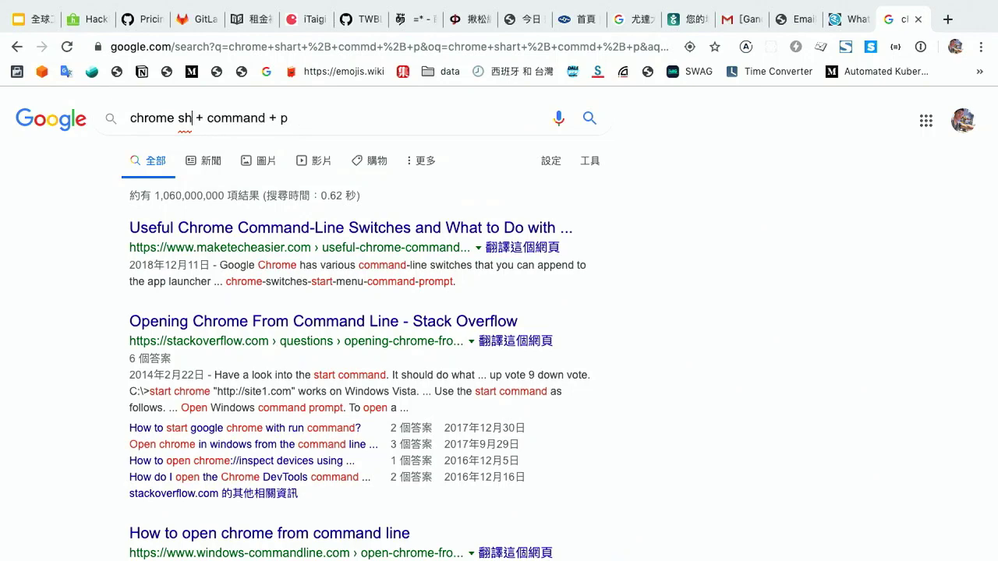
{"action": "type", "text": "art"}
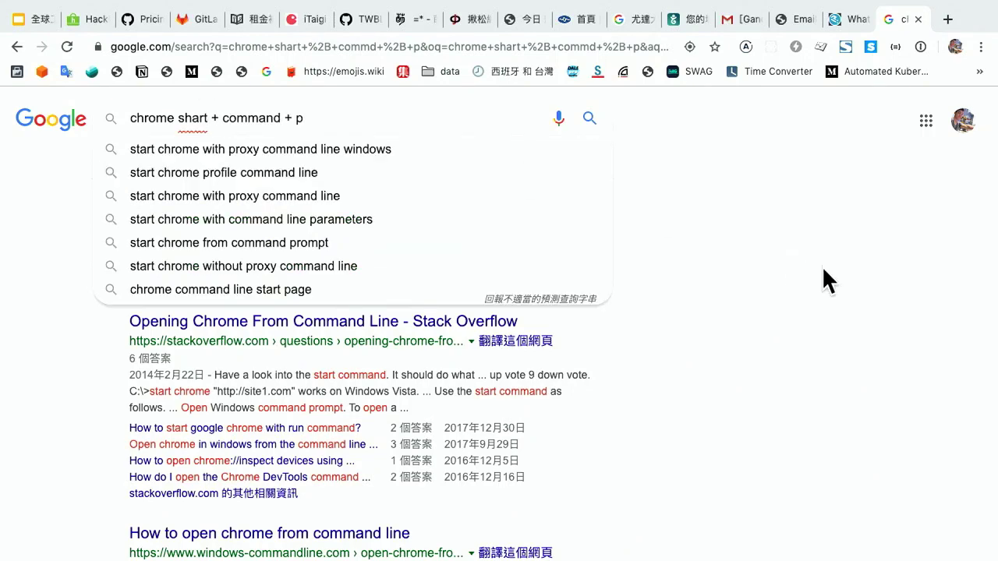
{"action": "left_click", "coordinate": [373, 197]}
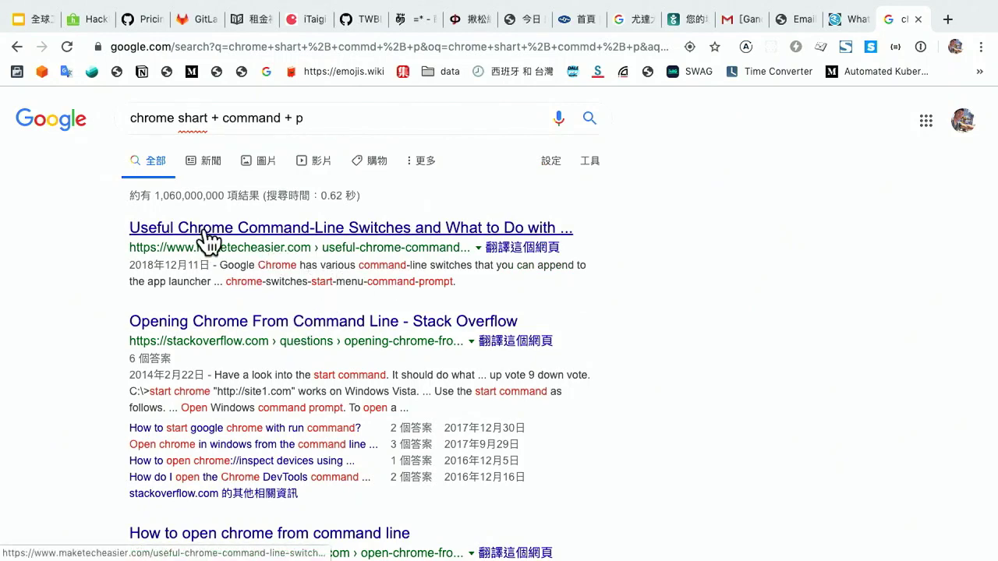
Check the Chrome command-line switches article, then return to the search results.
{"action": "left_click", "coordinate": [383, 234]}
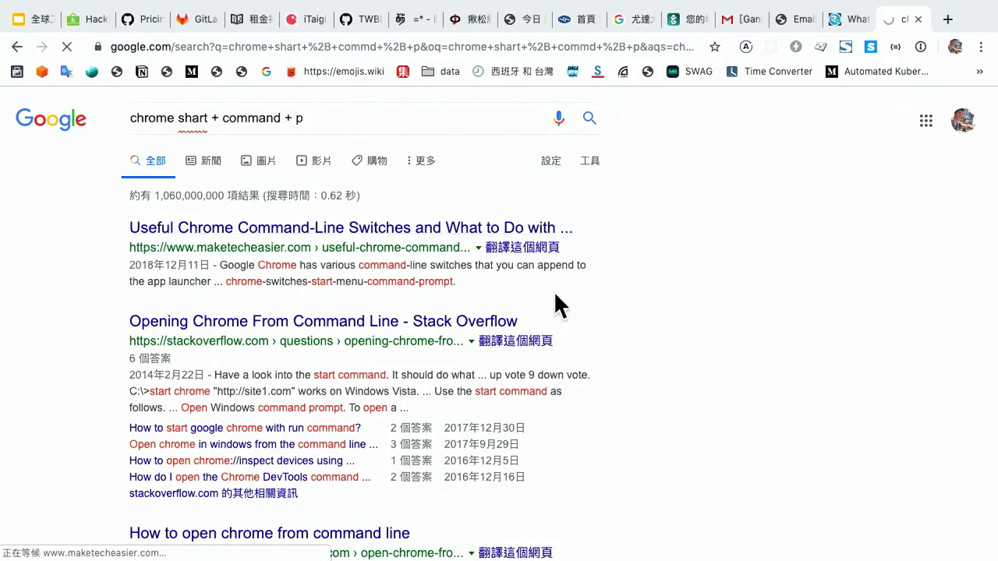
{"action": "scroll", "coordinate": [44, 224], "scroll_direction": "down", "scroll_amount": 5}
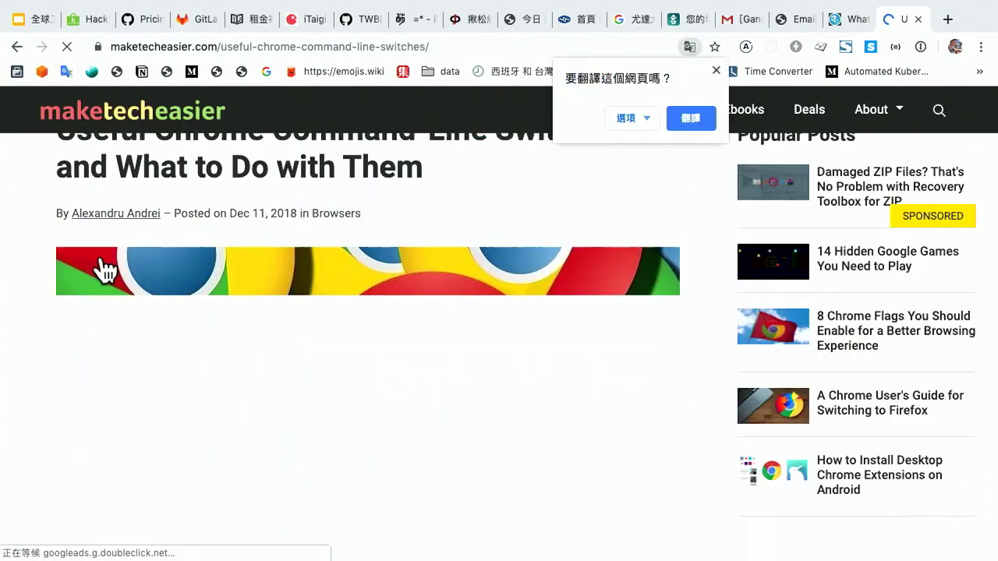
{"action": "scroll", "coordinate": [102, 269], "scroll_direction": "down", "scroll_amount": 5}
{"action": "scroll", "coordinate": [97, 234], "scroll_direction": "down", "scroll_amount": 7}
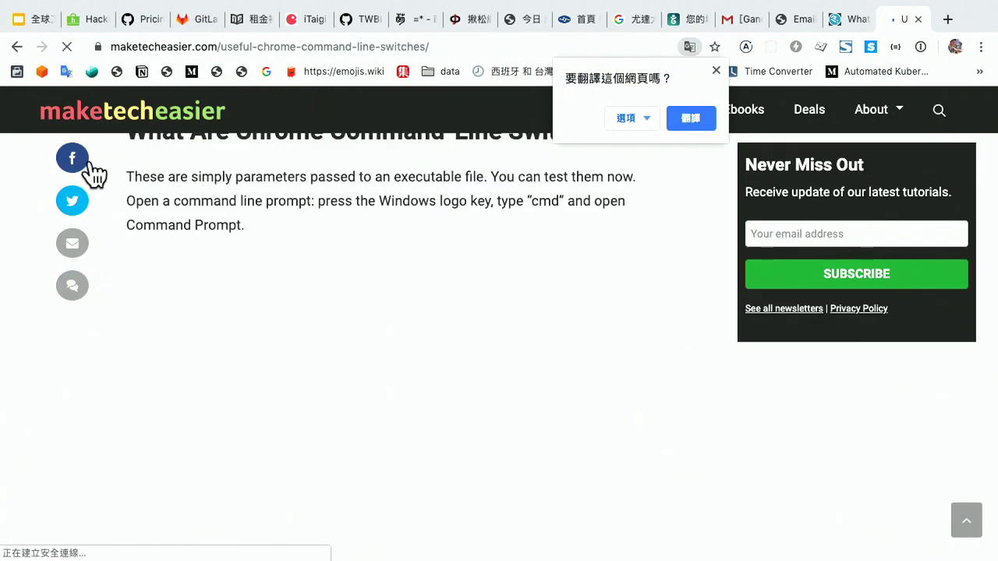
{"action": "left_click", "coordinate": [18, 47]}
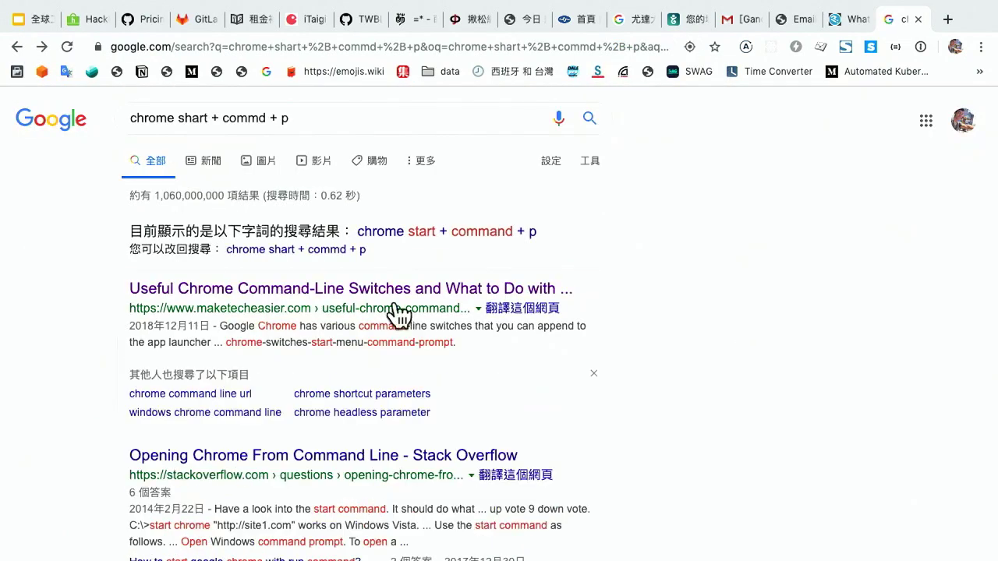
{"action": "scroll", "coordinate": [398, 319], "scroll_direction": "down", "scroll_amount": 3}
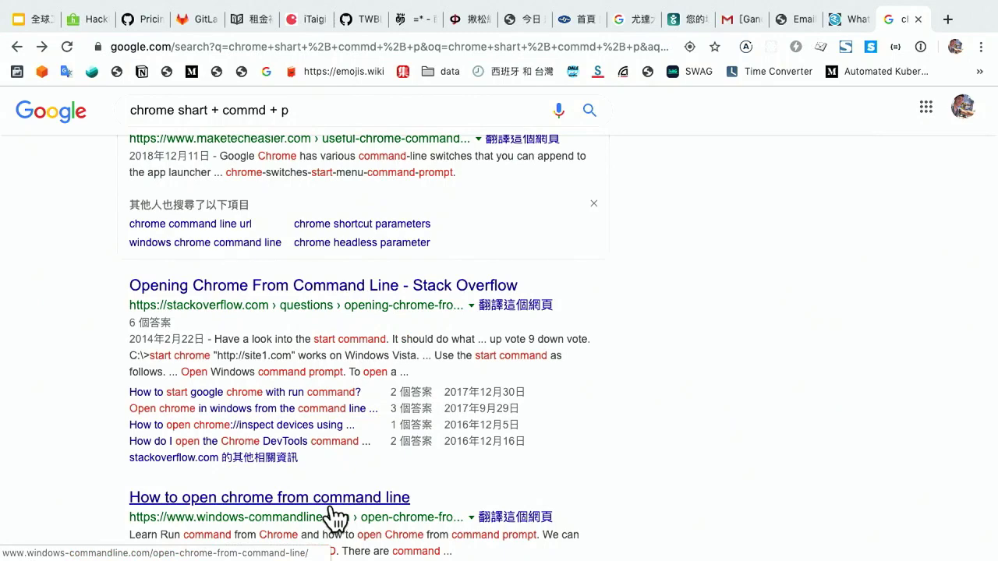
{"action": "scroll", "coordinate": [335, 519], "scroll_direction": "up", "scroll_amount": 5}
Remove 'shart' and the extra plus sign, searching again for 'chrome commd + p'.
{"action": "double_click", "coordinate": [197, 117]}
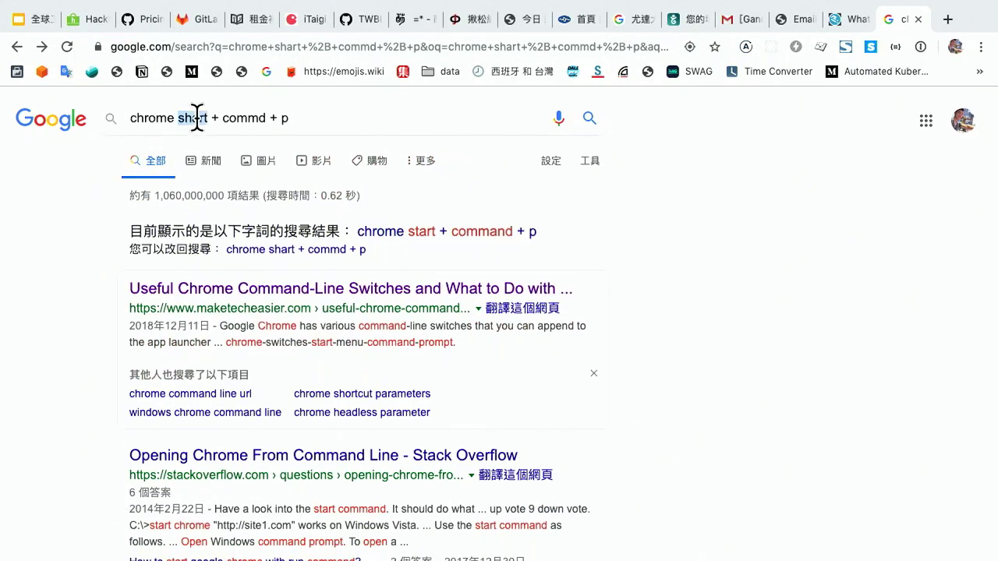
{"action": "key", "text": "BackSpace"}
{"action": "key", "text": "Right"}
{"action": "key", "text": "Right"}
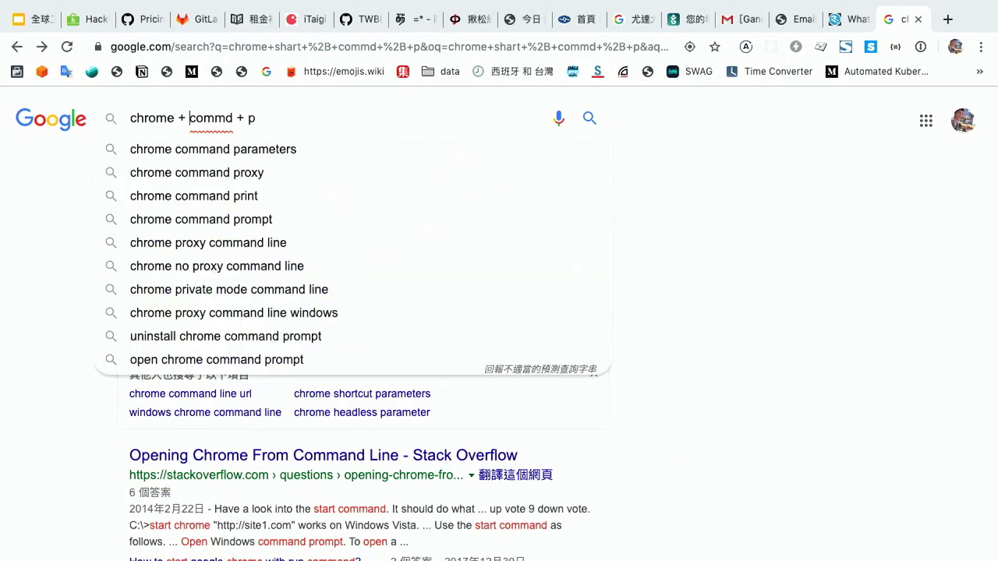
{"action": "key", "text": "BackSpace"}
{"action": "key", "text": "BackSpace"}
{"action": "key", "text": "Return"}
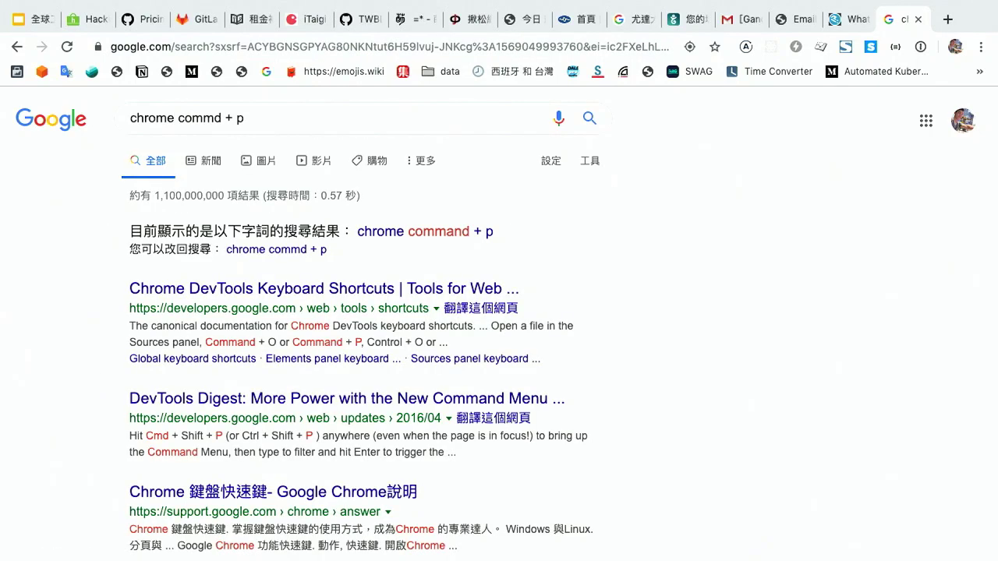
Open the Chrome DevTools Keyboard Shortcuts result and scroll to the 訪問 DevTools table.
{"action": "left_click", "coordinate": [295, 294]}
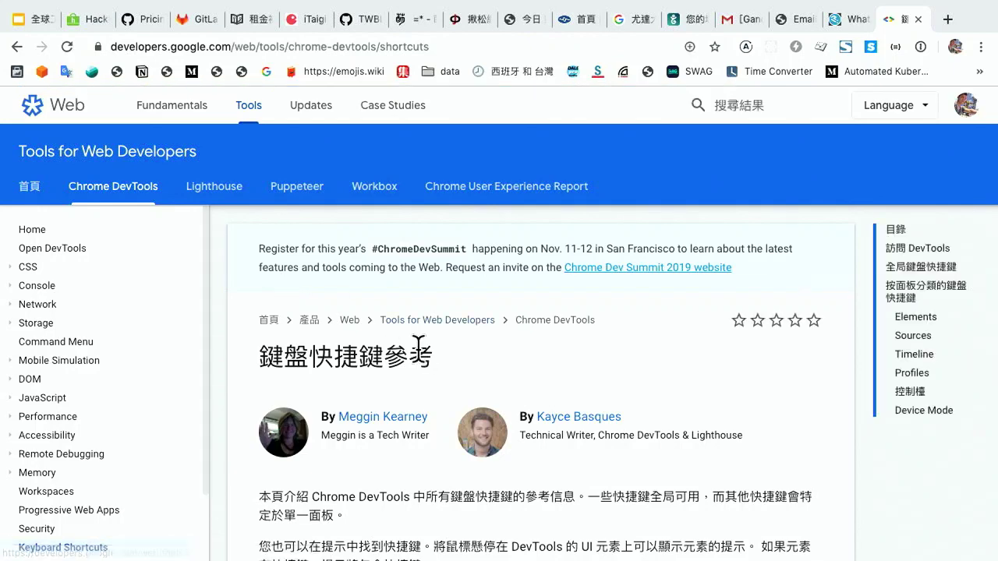
{"action": "scroll", "coordinate": [419, 349], "scroll_direction": "down", "scroll_amount": 3}
{"action": "scroll", "coordinate": [418, 348], "scroll_direction": "down", "scroll_amount": 2}
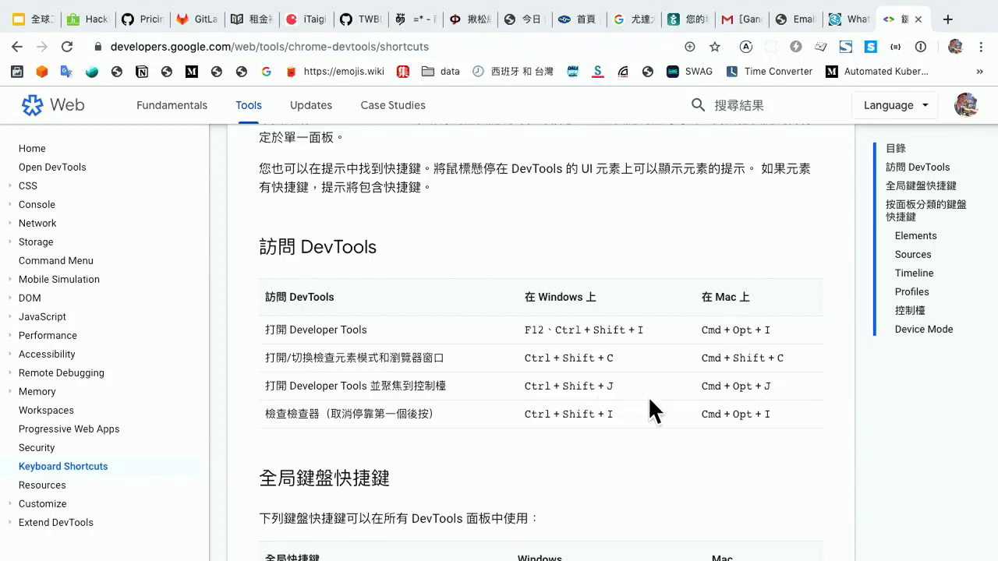
{"action": "scroll", "coordinate": [684, 448], "scroll_direction": "down", "scroll_amount": 1}
Find '+P' on the shortcuts page and cycle through its matches.
{"action": "key", "text": "ctrl+f"}
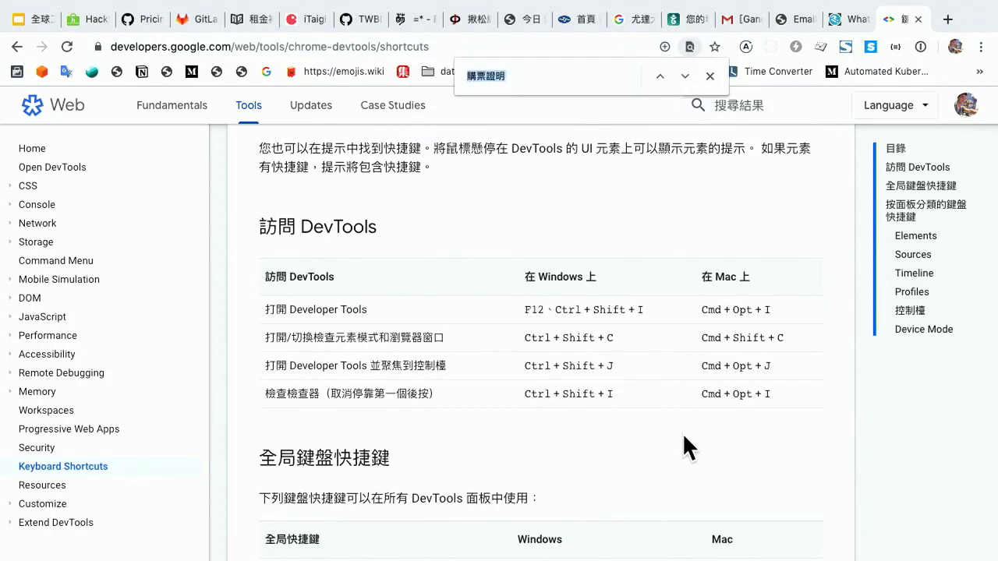
{"action": "type", "text": "+P"}
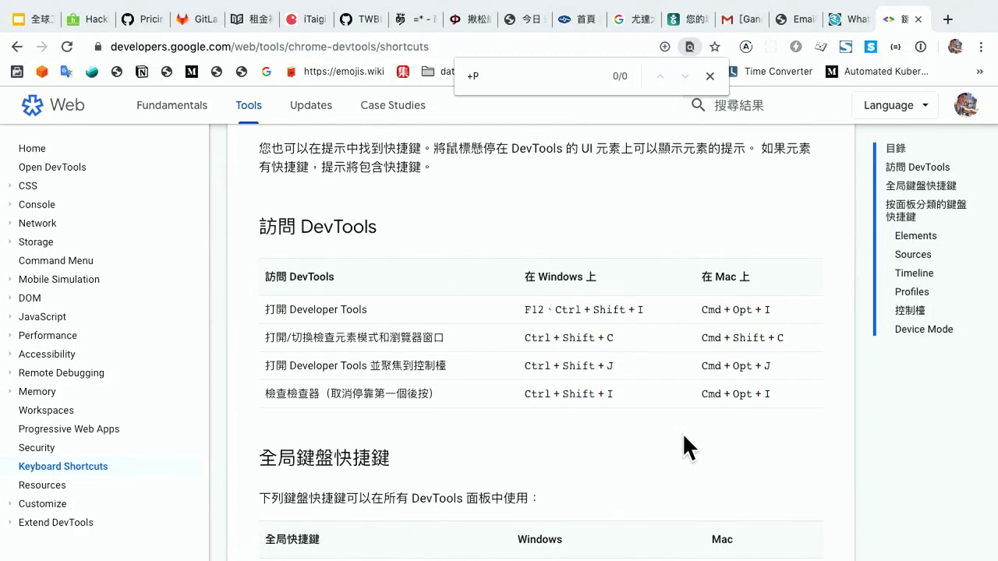
{"action": "key", "text": "BackSpace"}
{"action": "type", "text": "P"}
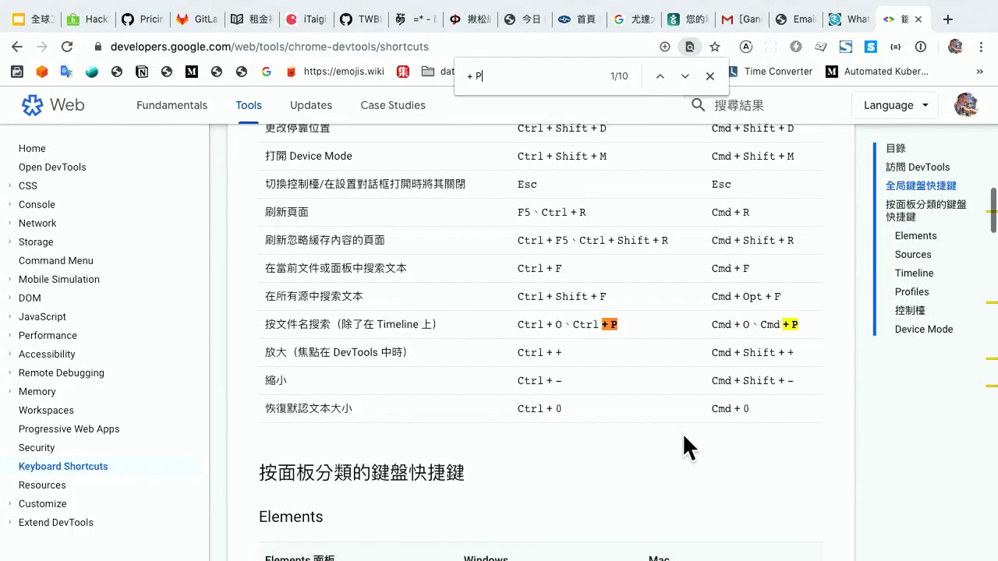
{"action": "key", "text": "Return"}
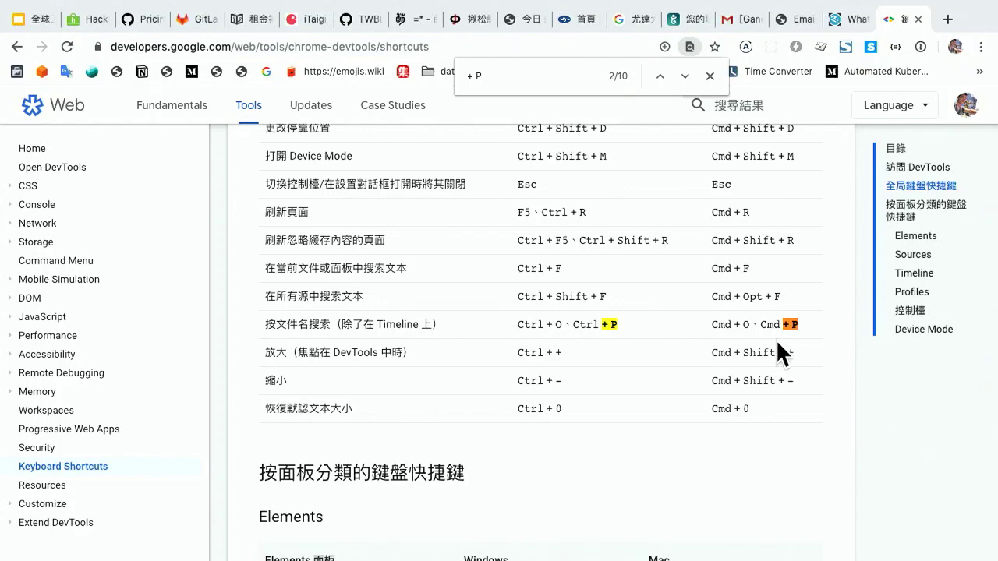
{"action": "key", "text": "Return"}
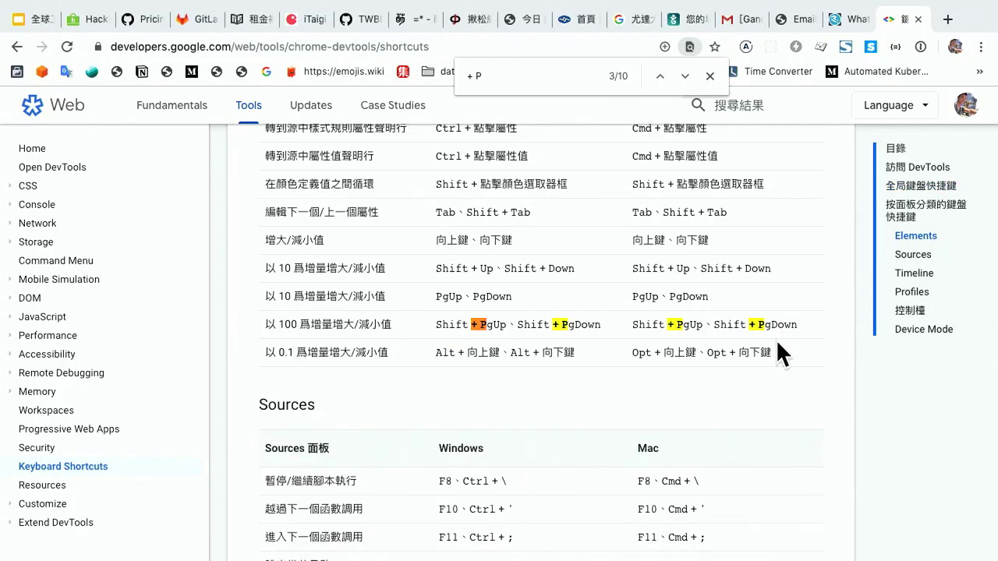
{"action": "key", "text": "Return"}
{"action": "key", "text": "Return"}
{"action": "key", "text": "Return"}
{"action": "key", "text": "Return"}
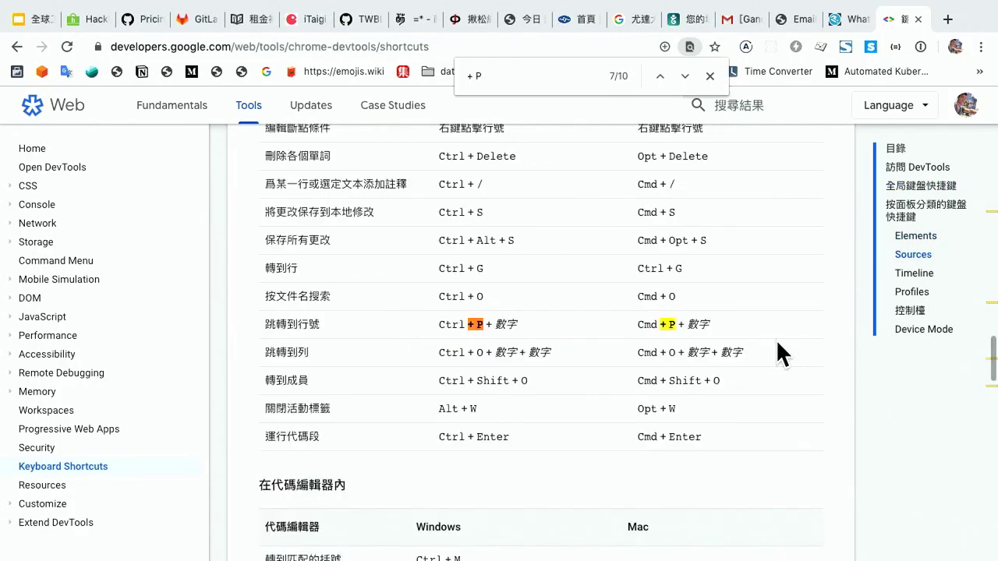
{"action": "key", "text": "Return"}
{"action": "key", "text": "Return"}
{"action": "key", "text": "Return"}
{"action": "key", "text": "Return"}
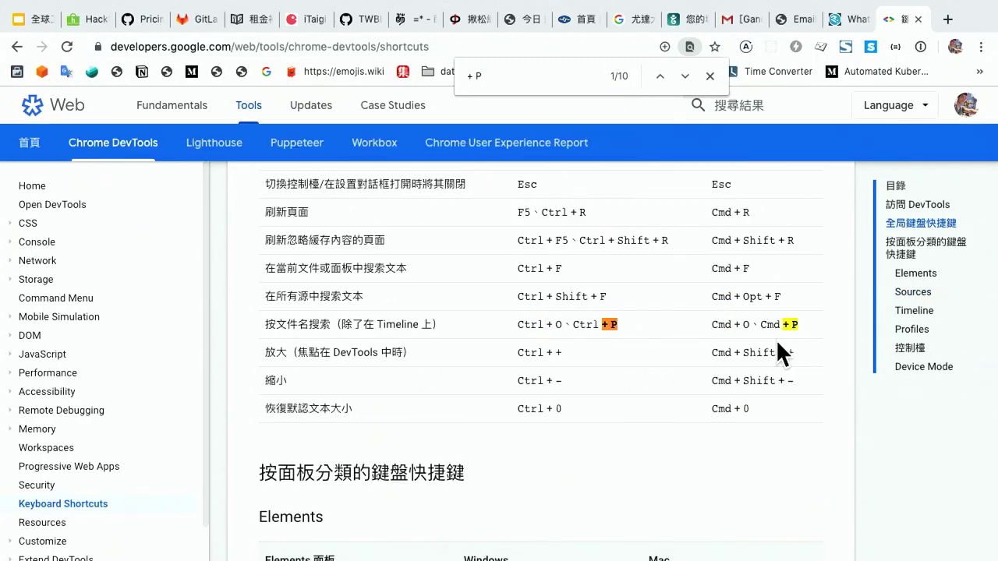
Select the Ctrl, Shift and Cmd + P shortcut text in the file-search and zoom rows.
{"action": "double_click", "coordinate": [581, 323]}
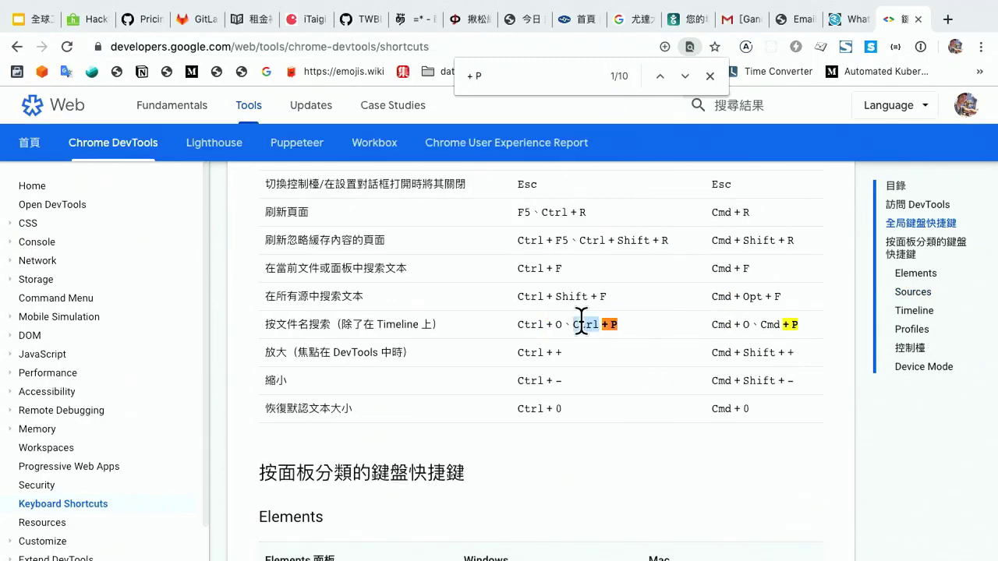
{"action": "scroll", "coordinate": [581, 323], "scroll_direction": "up", "scroll_amount": 6}
{"action": "scroll", "coordinate": [581, 322], "scroll_direction": "down", "scroll_amount": 4}
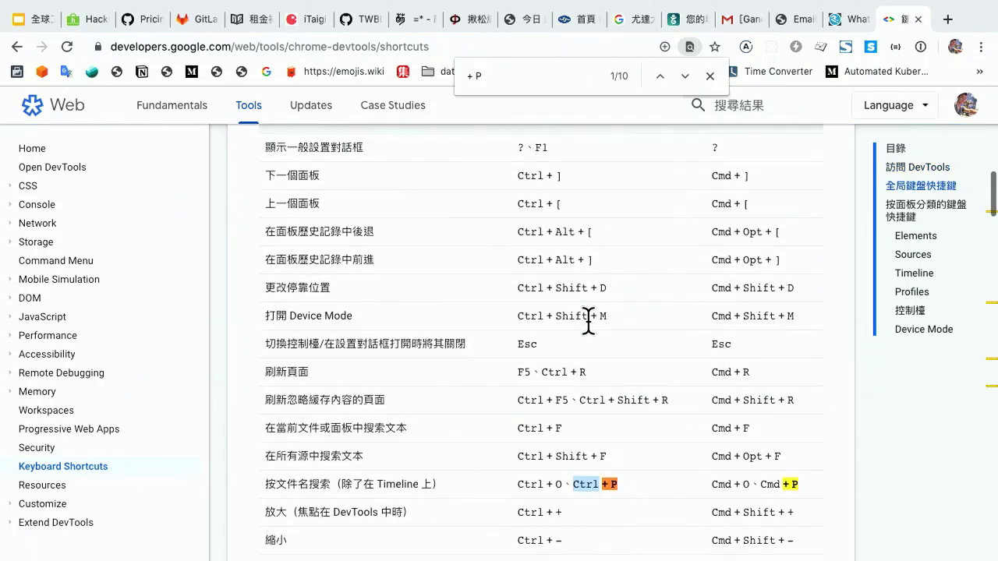
{"action": "double_click", "coordinate": [771, 512]}
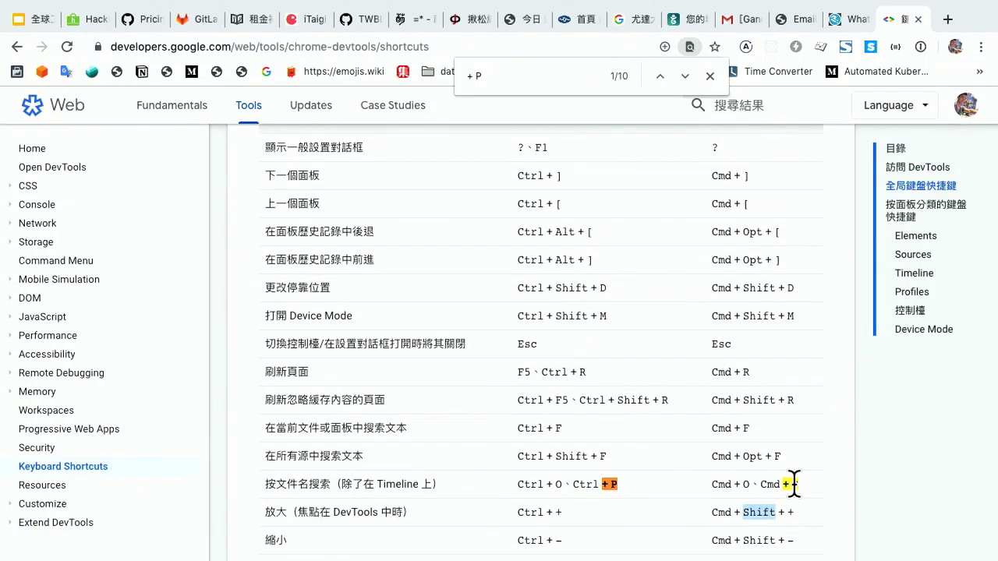
{"action": "left_click", "coordinate": [793, 484]}
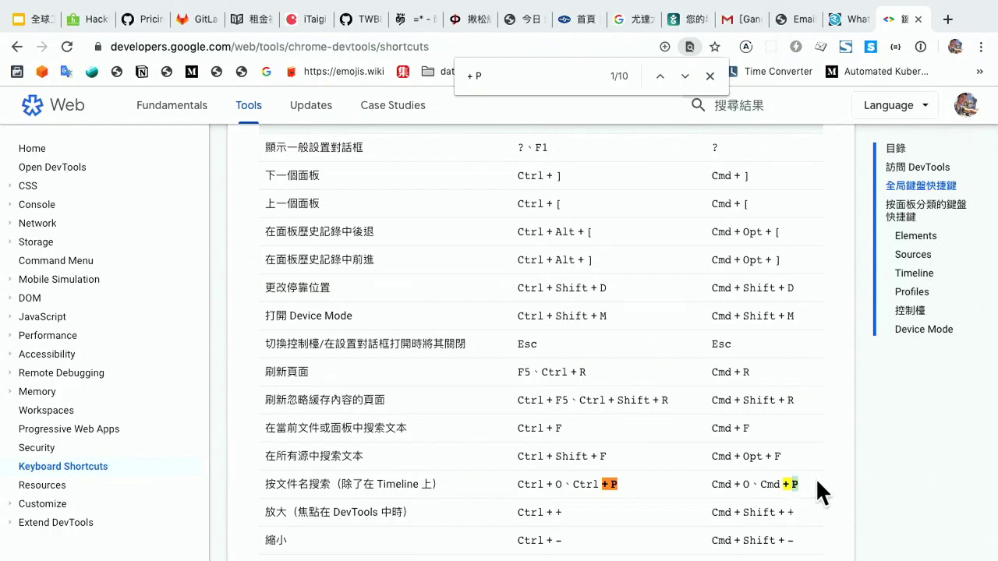
{"action": "left_click_drag", "start_coordinate": [799, 482], "coordinate": [784, 484]}
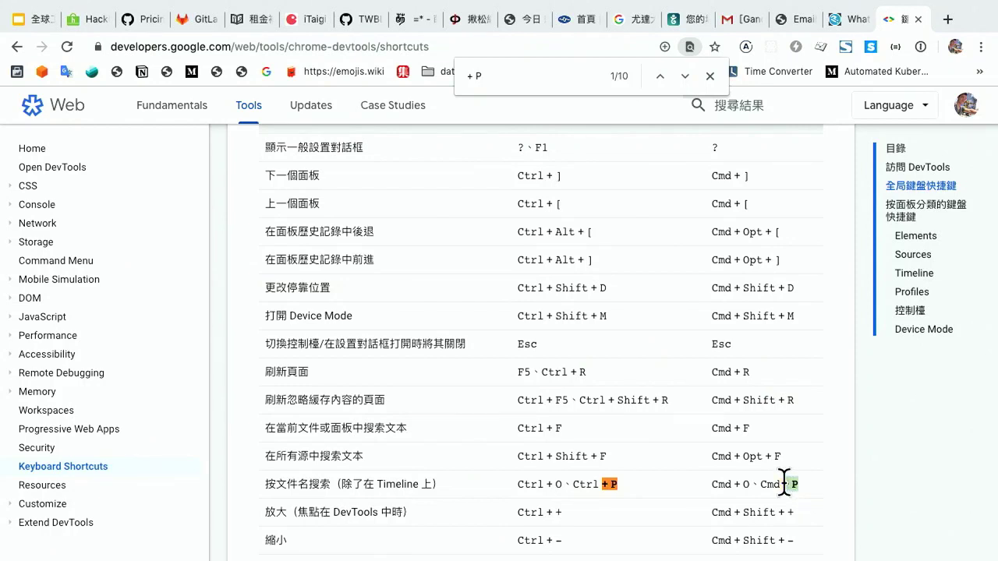
{"action": "left_click", "coordinate": [593, 372]}
Open DevTools docked beside the page with View > Developer > Inspect Element.
{"action": "mouse_move", "coordinate": [471, 6]}
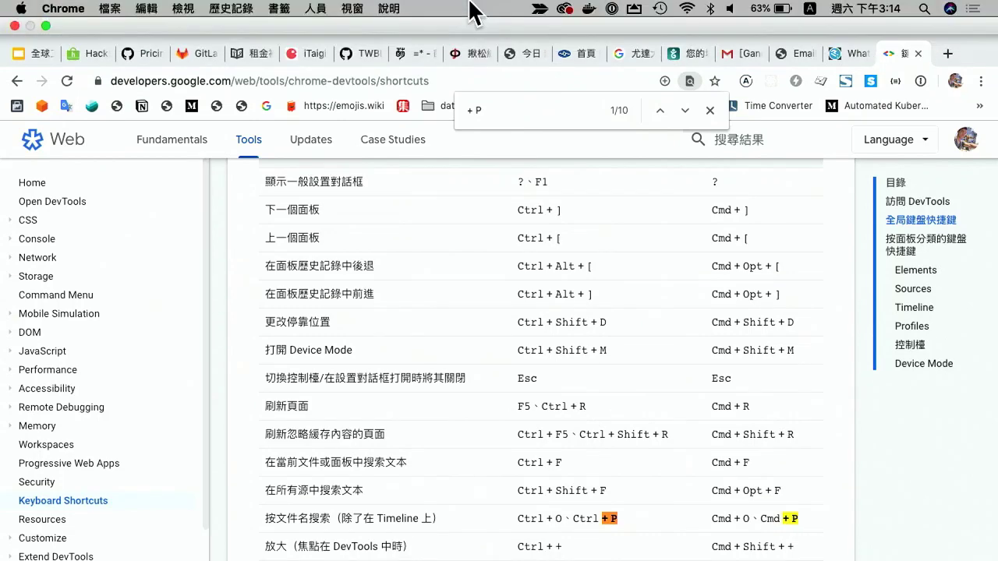
{"action": "left_click", "coordinate": [184, 8]}
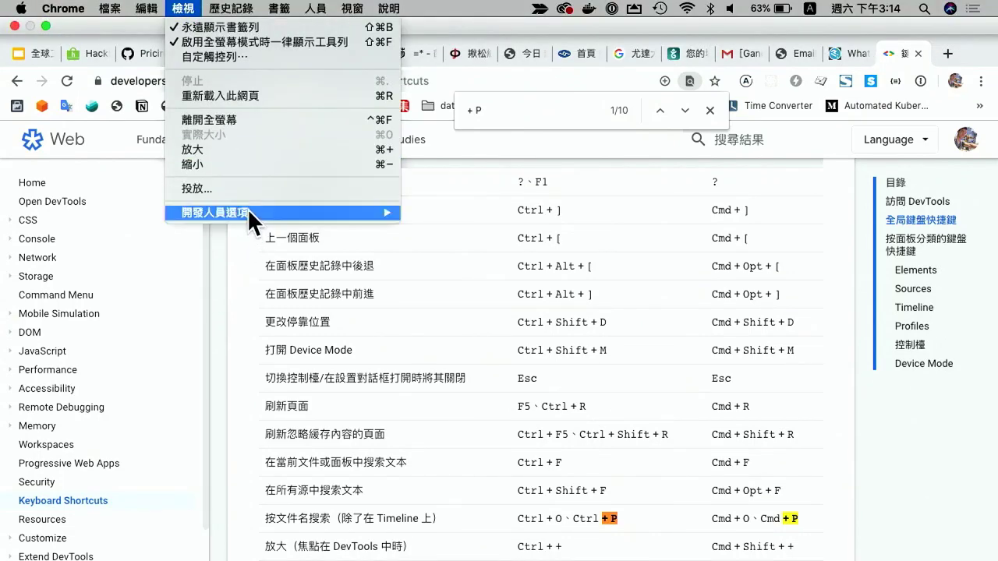
{"action": "mouse_move", "coordinate": [247, 208]}
{"action": "left_click", "coordinate": [484, 246]}
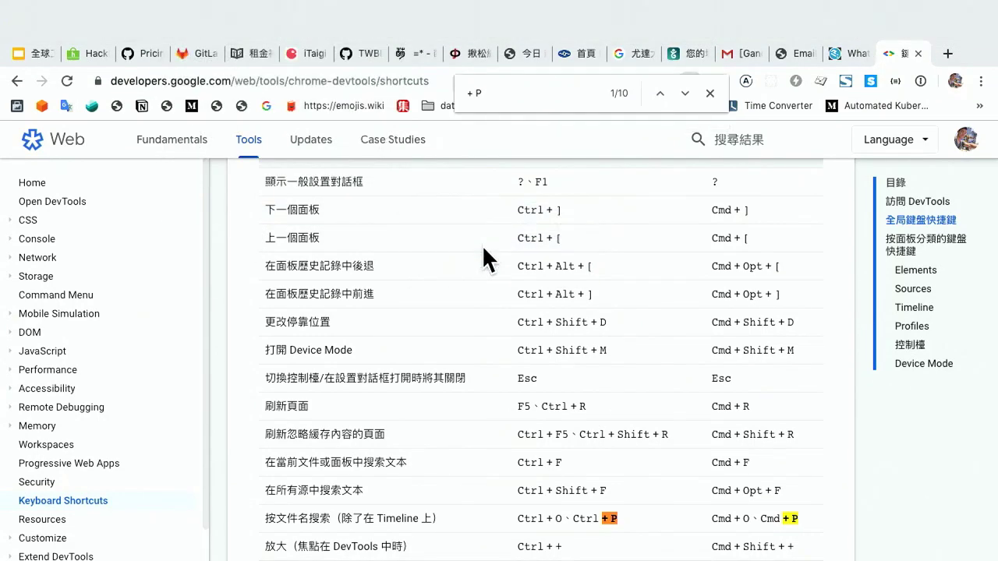
Close the in-page search and filter the DevTools command menu for 'capture' screenshot commands.
{"action": "left_click", "coordinate": [706, 74]}
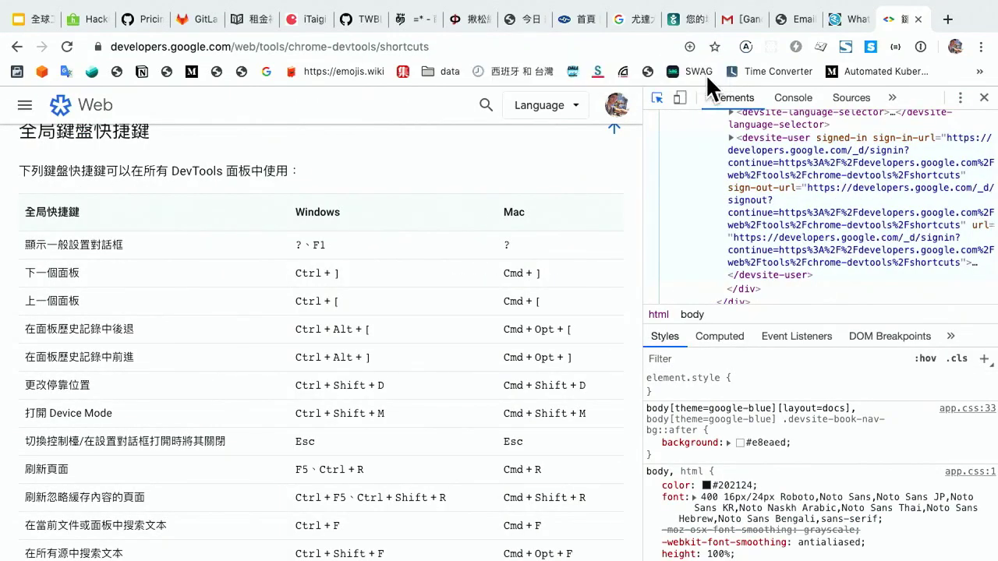
{"action": "key", "text": "super+shift+p"}
{"action": "type", "text": "s"}
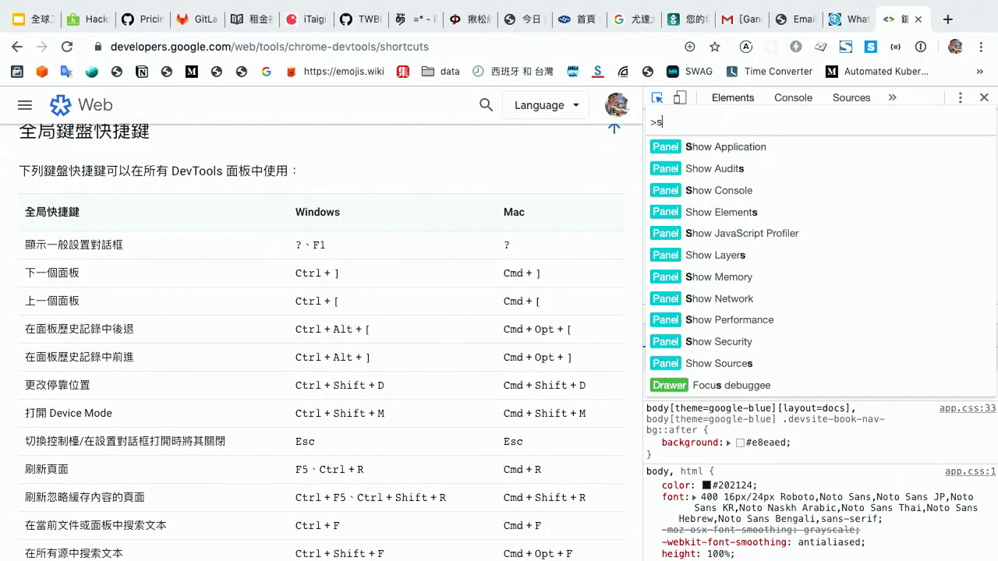
{"action": "key", "text": "BackSpace"}
{"action": "type", "text": "ca"}
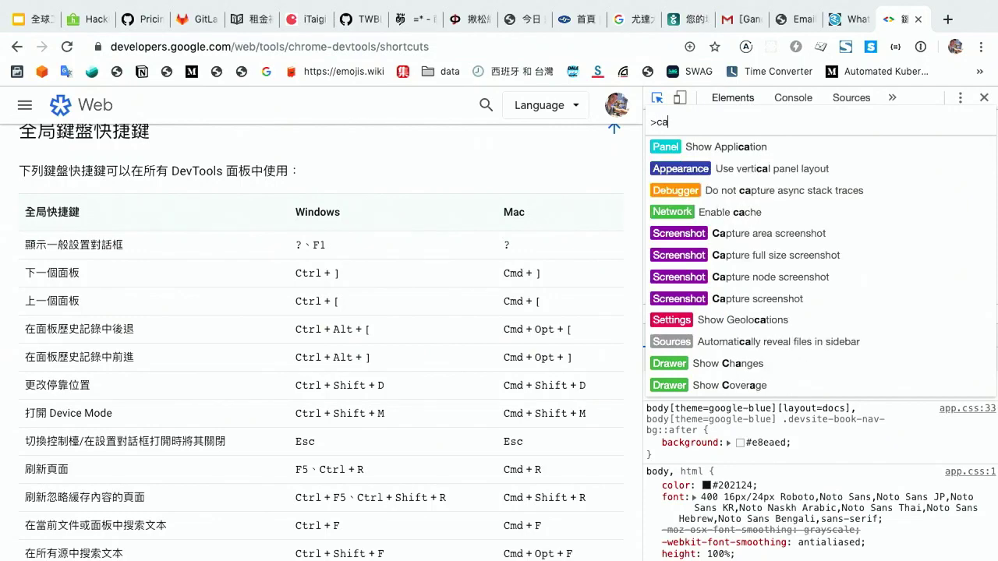
{"action": "type", "text": "tuk"}
{"action": "key", "text": "BackSpace"}
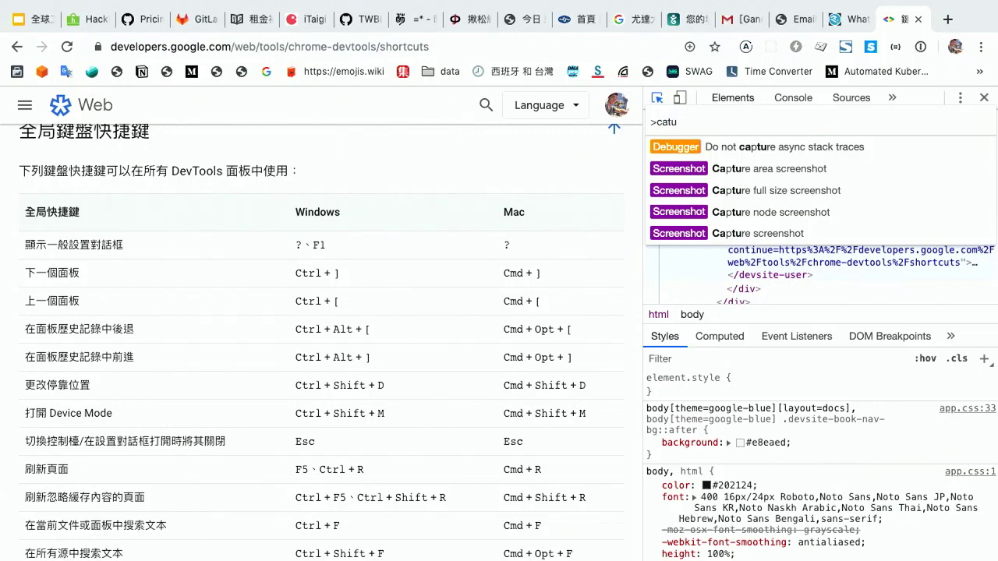
{"action": "key", "text": "BackSpace"}
{"action": "type", "text": "p"}
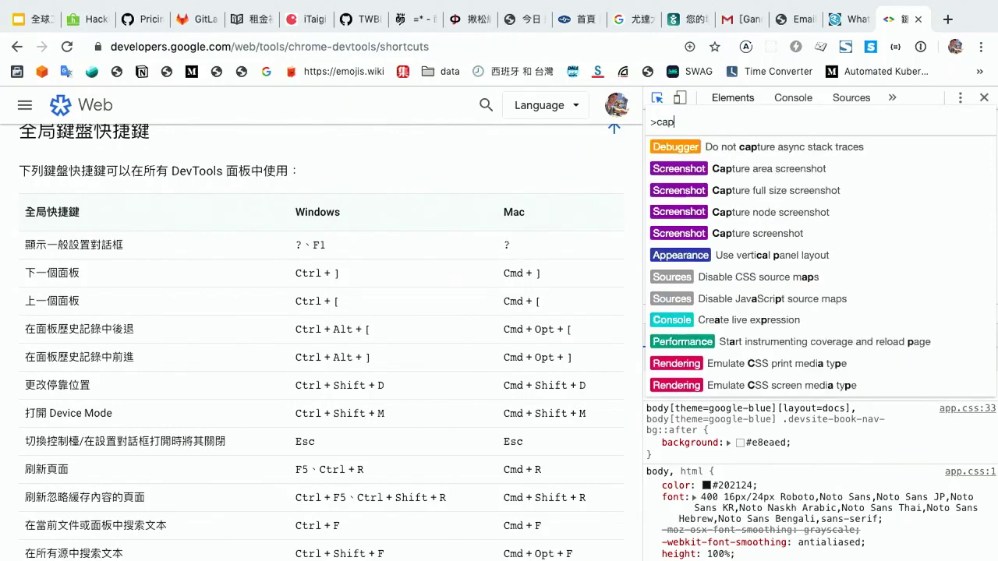
{"action": "type", "text": "t"}
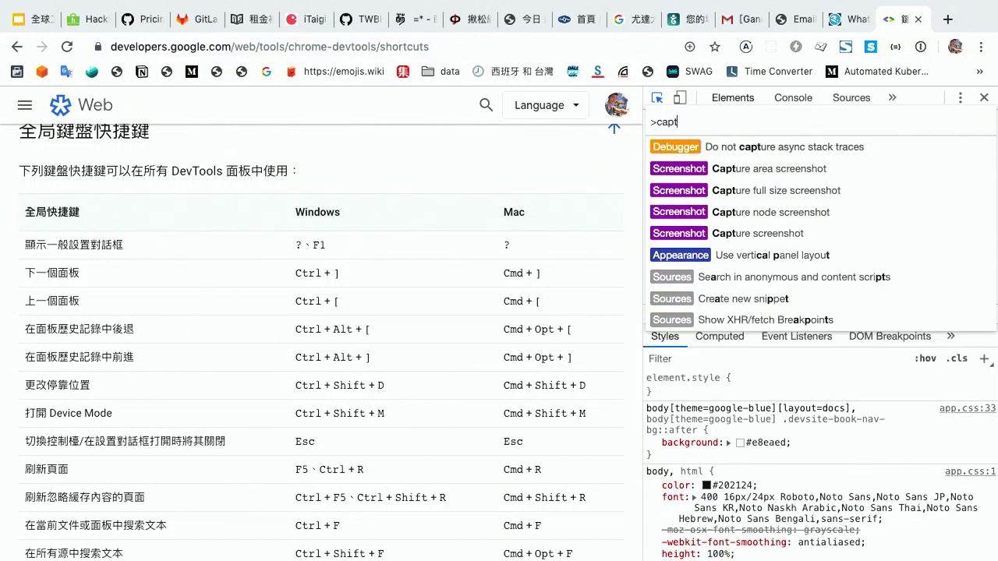
{"action": "type", "text": "ure"}
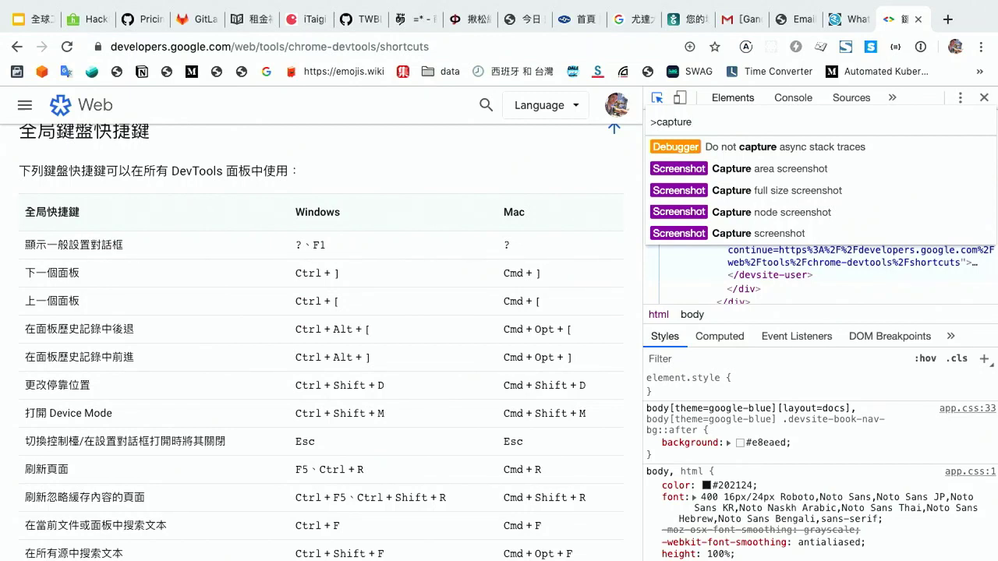
Cancel saving the full-size screenshot, re-aim the Skitch marker's tail toward 清除, and return to Chrome.
{"action": "left_click", "coordinate": [799, 190]}
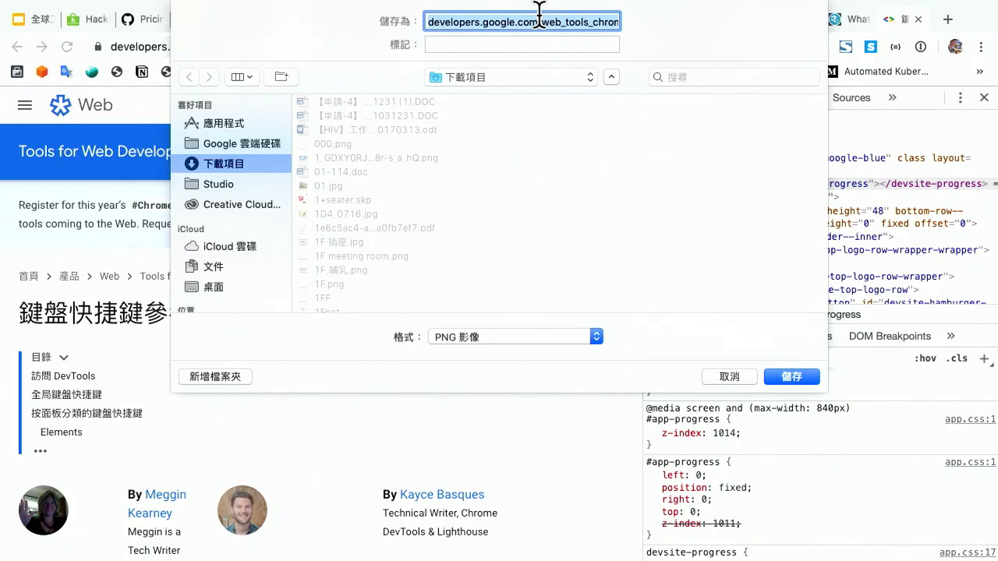
{"action": "left_click", "coordinate": [735, 376]}
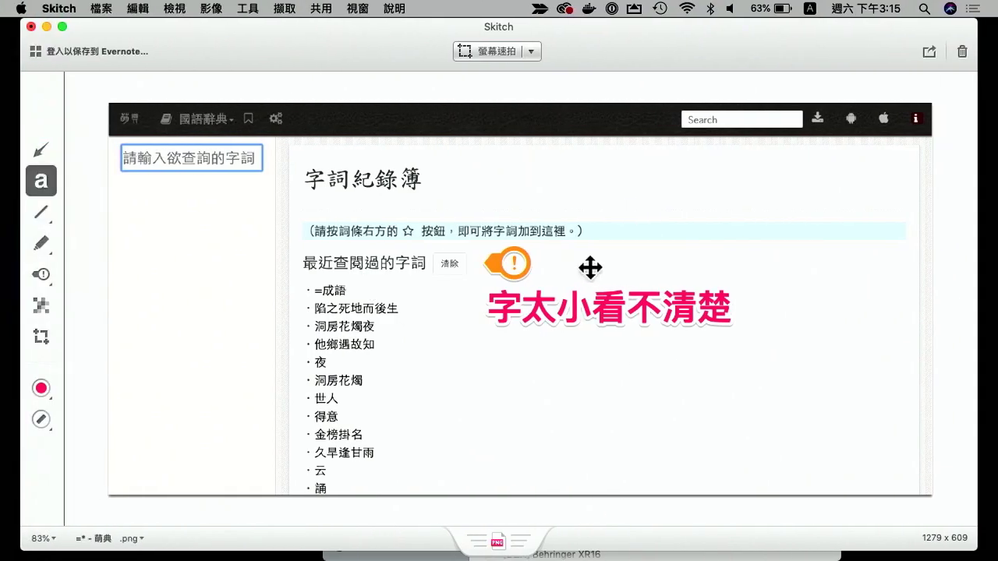
{"action": "mouse_move", "coordinate": [493, 269]}
{"action": "left_mouse_down"}
{"action": "mouse_move", "coordinate": [493, 234]}
{"action": "mouse_move", "coordinate": [487, 263]}
{"action": "left_mouse_up"}
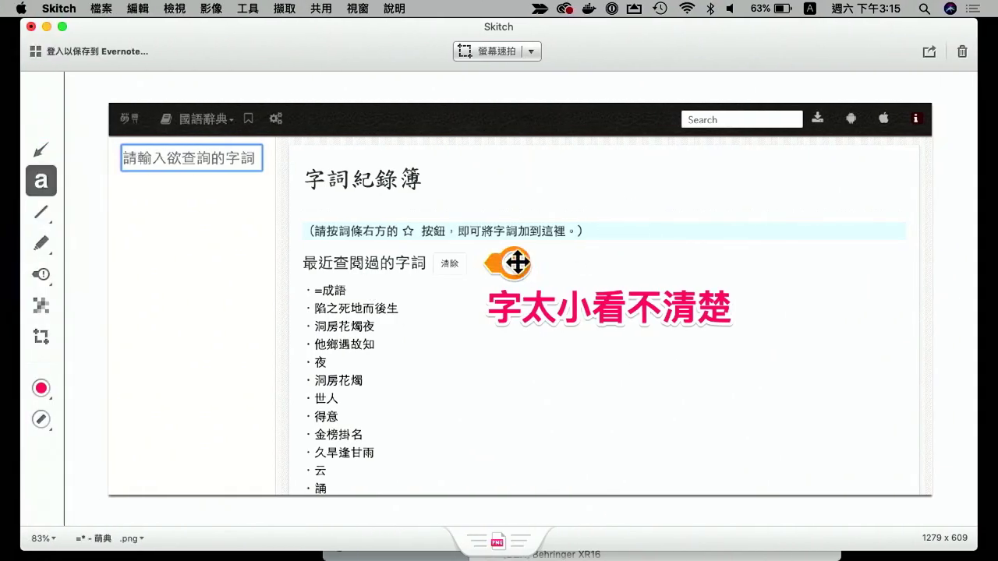
{"action": "key", "text": "ctrl+Right"}
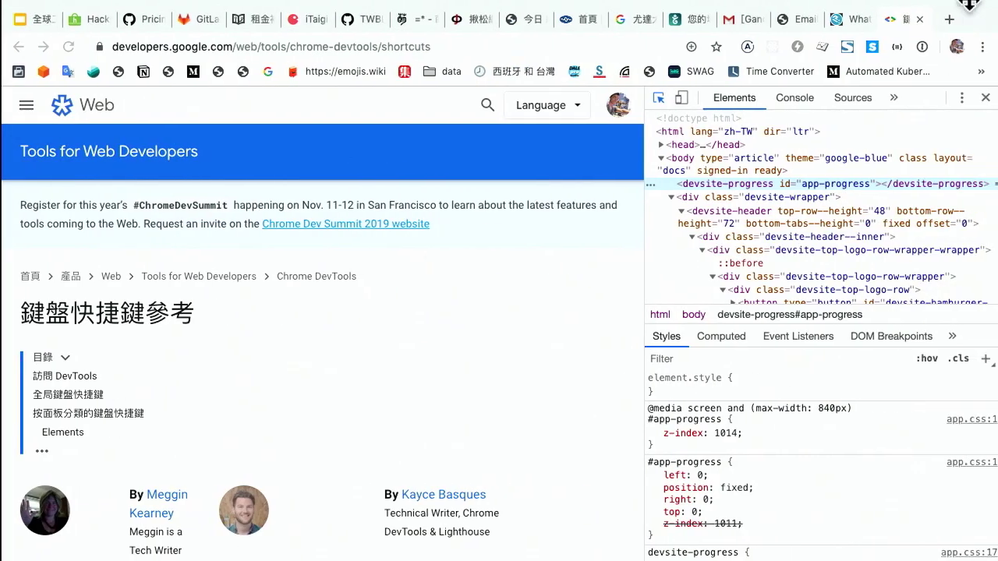
In a new tab, search Google for 'skitch windows', fixing the 'sketch' typo.
{"action": "left_click", "coordinate": [947, 18]}
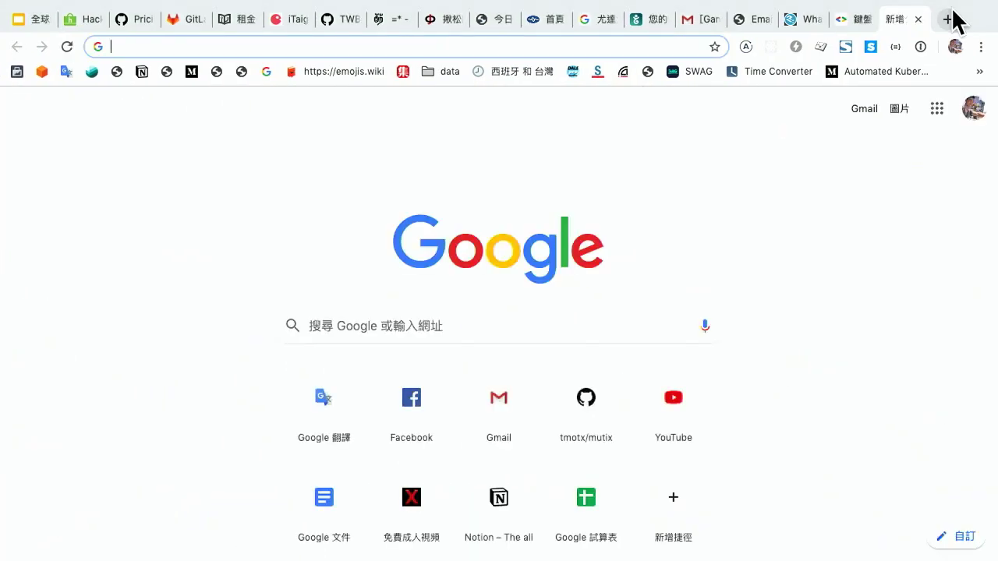
{"action": "type", "text": "sketch w"}
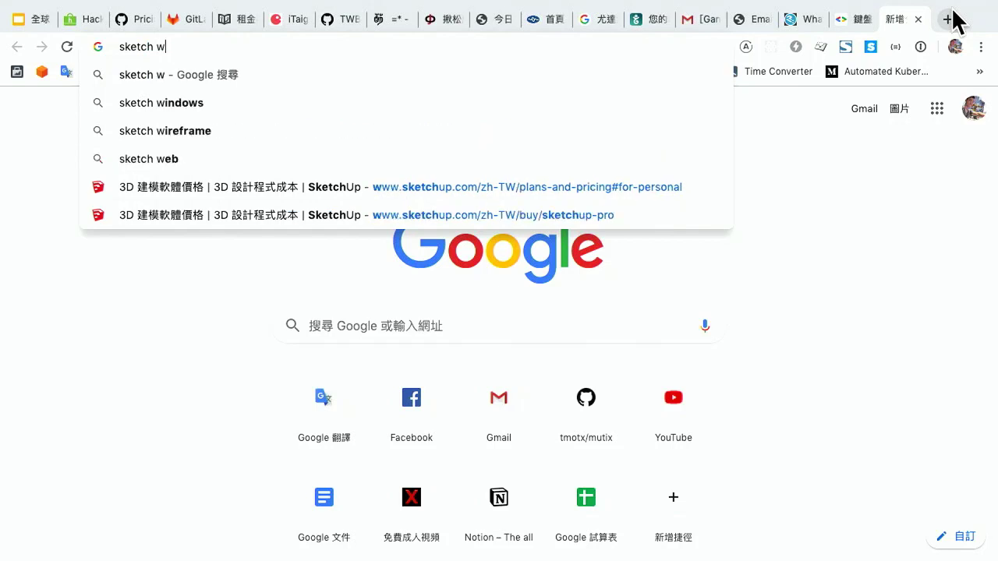
{"action": "type", "text": "indows"}
{"action": "key", "text": "Return"}
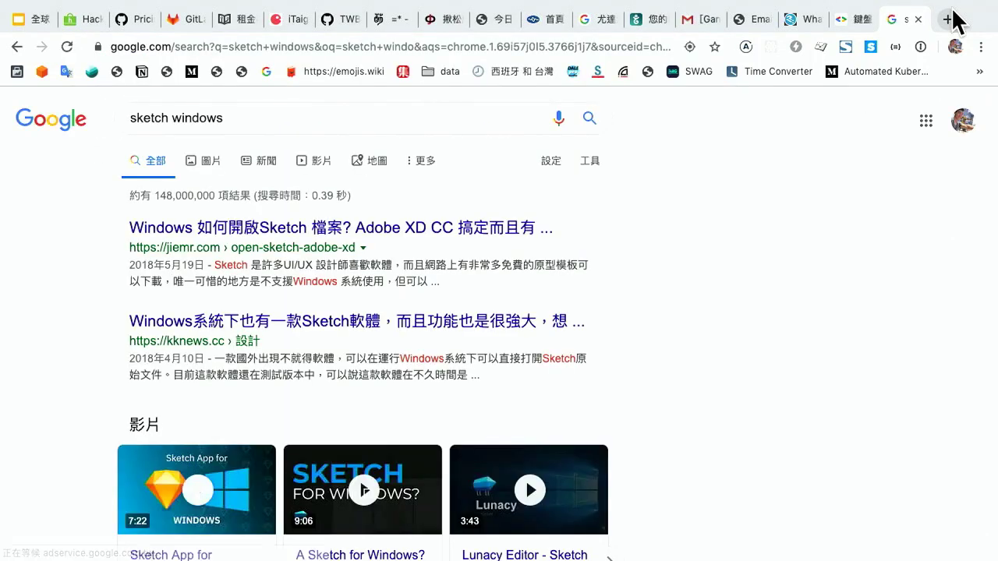
{"action": "key", "text": "ctrl+Left"}
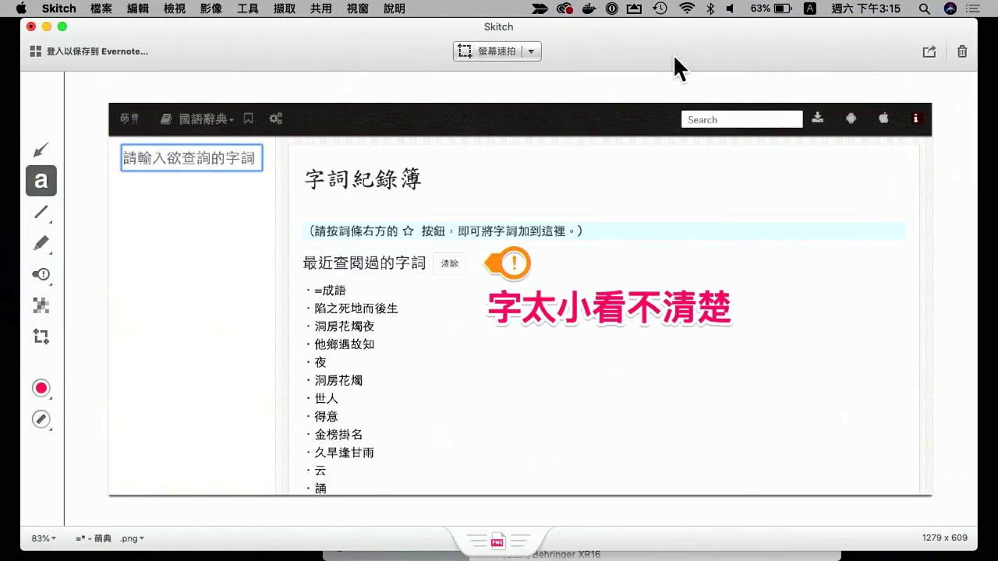
{"action": "key", "text": "ctrl+Right"}
{"action": "left_click", "coordinate": [144, 107]}
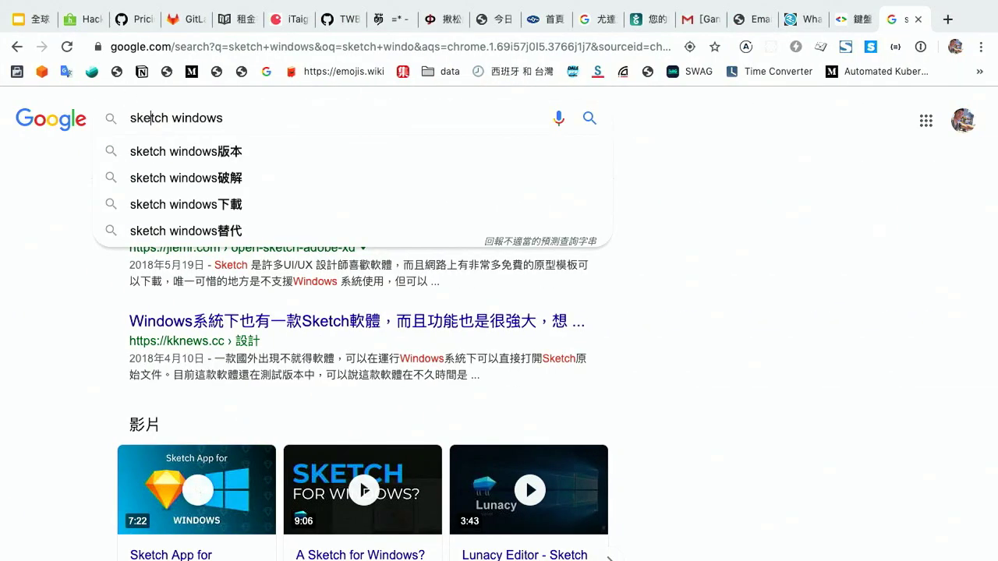
{"action": "key", "text": "BackSpace"}
{"action": "type", "text": "i"}
{"action": "key", "text": "Return"}
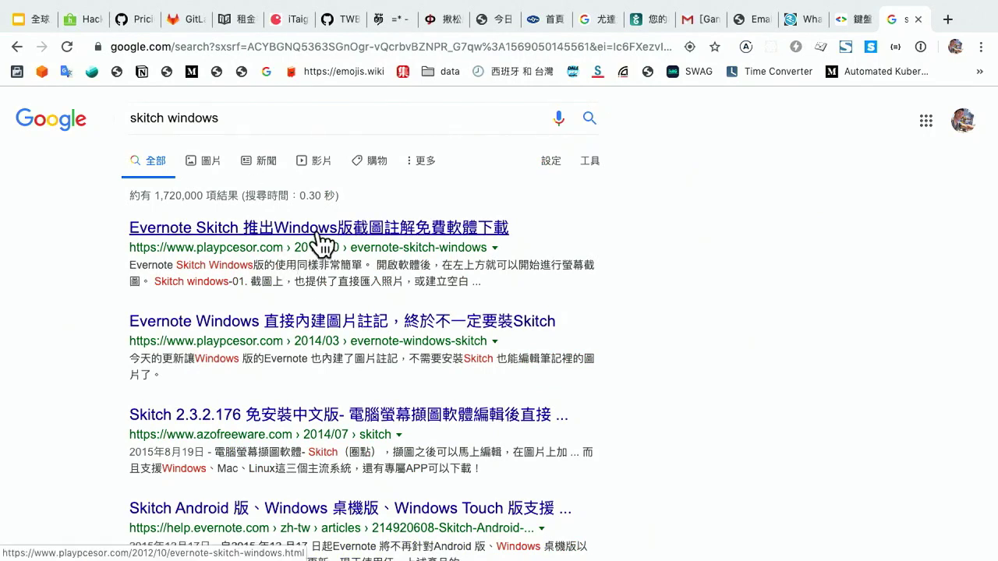
Check the first Skitch for Windows article, then scroll through the remaining results.
{"action": "left_click", "coordinate": [320, 245]}
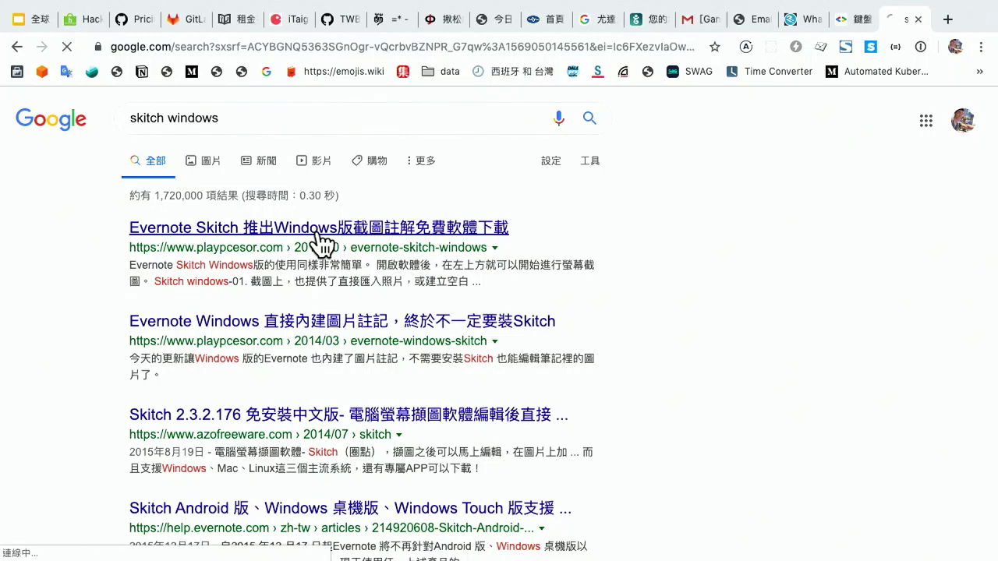
{"action": "scroll", "coordinate": [120, 269], "scroll_direction": "down", "scroll_amount": 6}
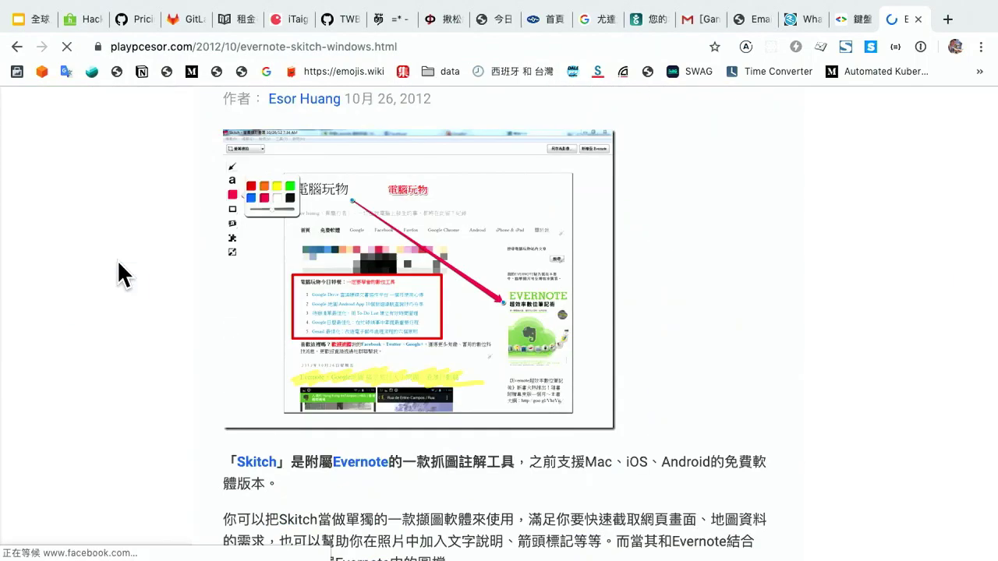
{"action": "left_click", "coordinate": [16, 46]}
{"action": "scroll", "coordinate": [288, 253], "scroll_direction": "down", "scroll_amount": 1}
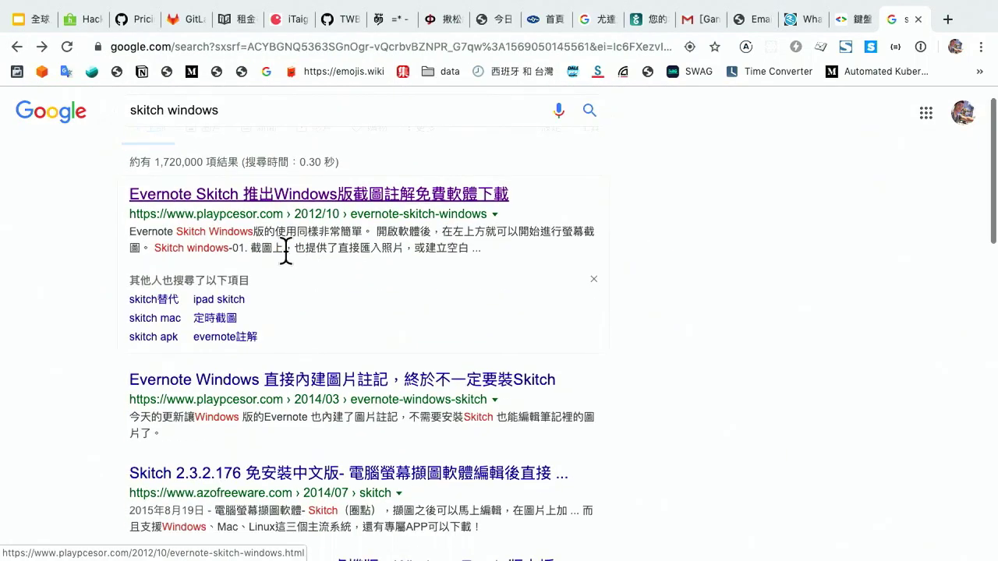
{"action": "scroll", "coordinate": [284, 394], "scroll_direction": "down", "scroll_amount": 3}
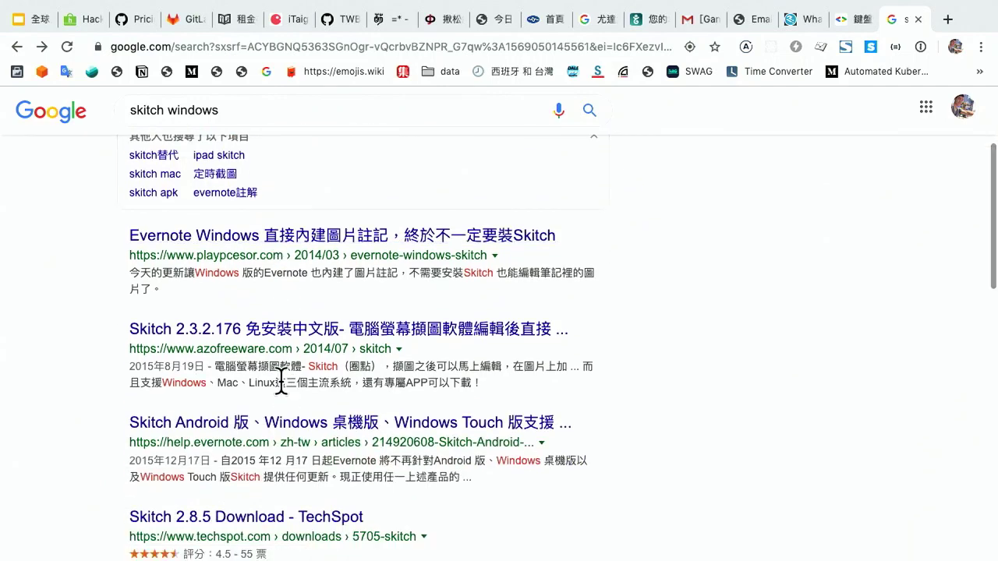
{"action": "scroll", "coordinate": [283, 381], "scroll_direction": "down", "scroll_amount": 3}
{"action": "scroll", "coordinate": [388, 448], "scroll_direction": "down", "scroll_amount": 5}
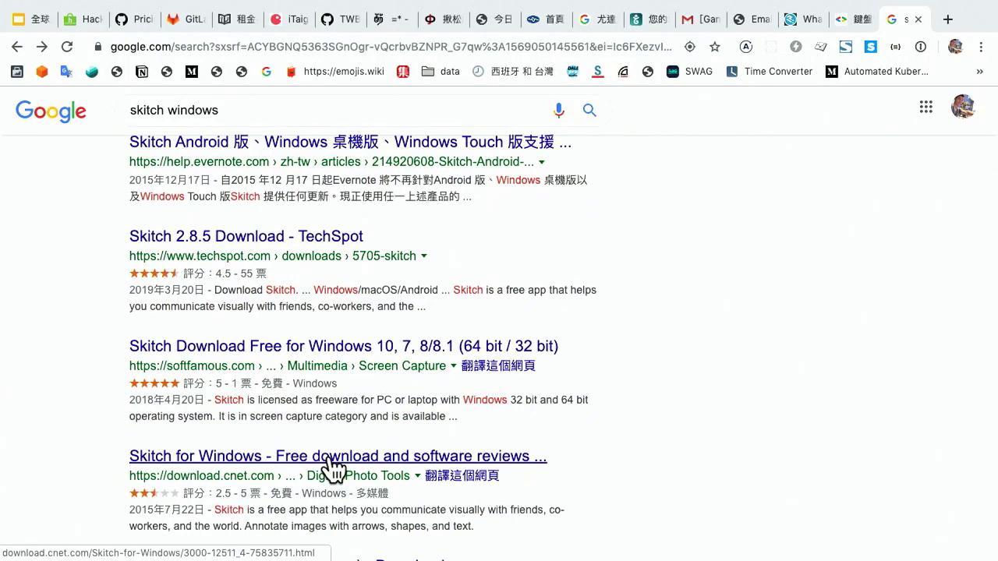
{"action": "scroll", "coordinate": [328, 468], "scroll_direction": "down", "scroll_amount": 5}
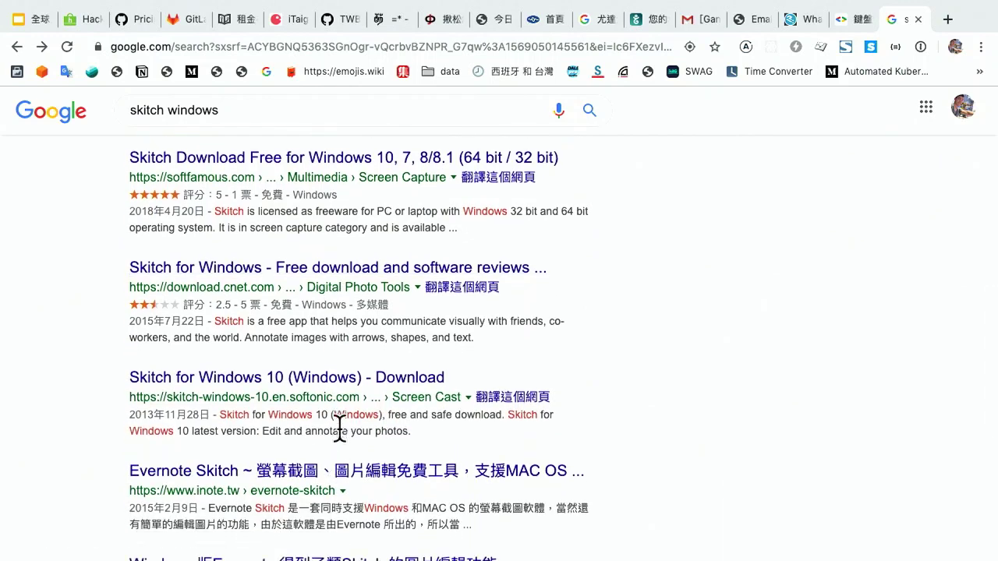
{"action": "scroll", "coordinate": [339, 427], "scroll_direction": "down", "scroll_amount": 6}
{"action": "scroll", "coordinate": [339, 426], "scroll_direction": "up", "scroll_amount": 7}
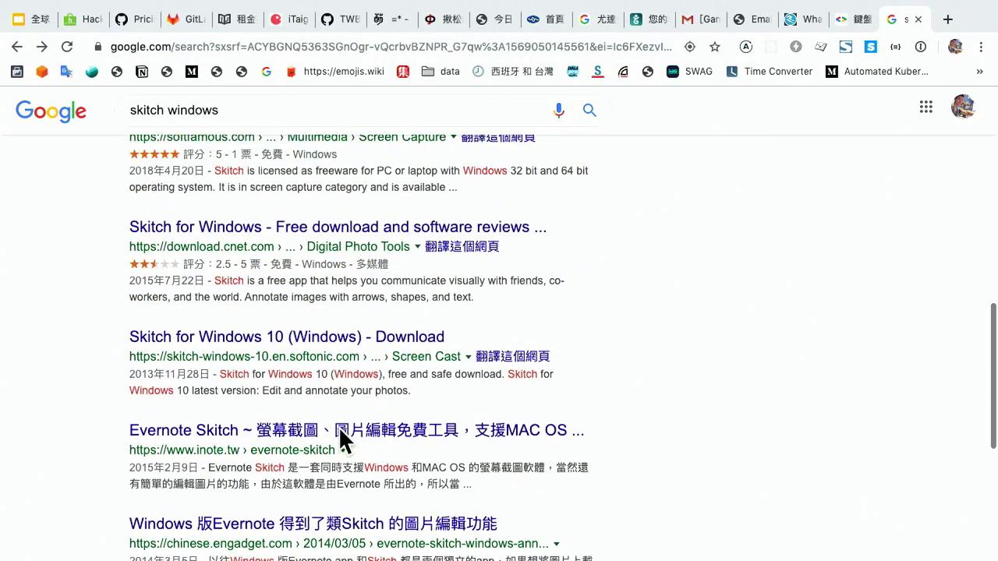
{"action": "scroll", "coordinate": [338, 427], "scroll_direction": "up", "scroll_amount": 10}
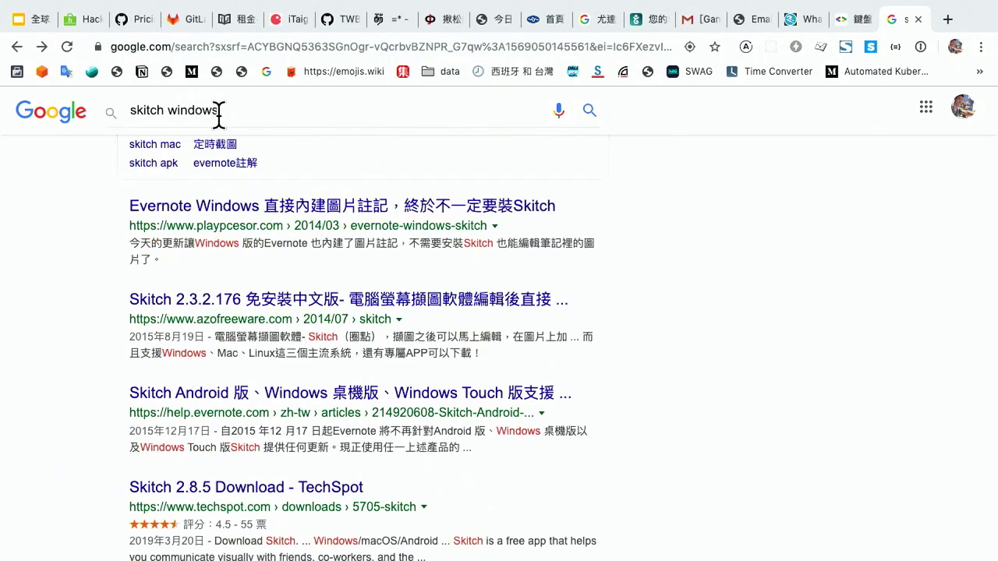
Search for just 'skitch' and look over the official Evernote Skitch page.
{"action": "double_click", "coordinate": [215, 110]}
{"action": "key", "text": "BackSpace"}
{"action": "key", "text": "Return"}
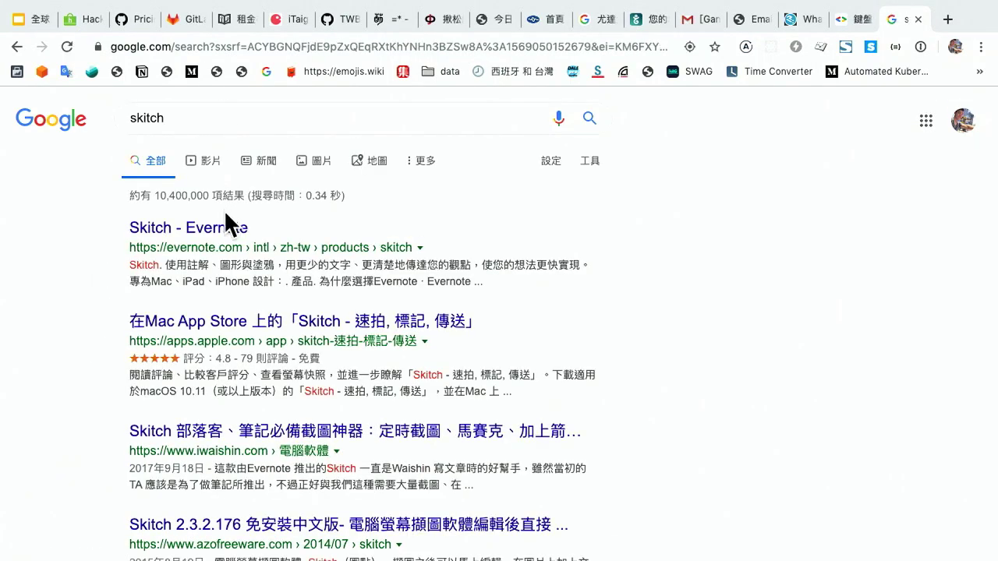
{"action": "left_click", "coordinate": [218, 229]}
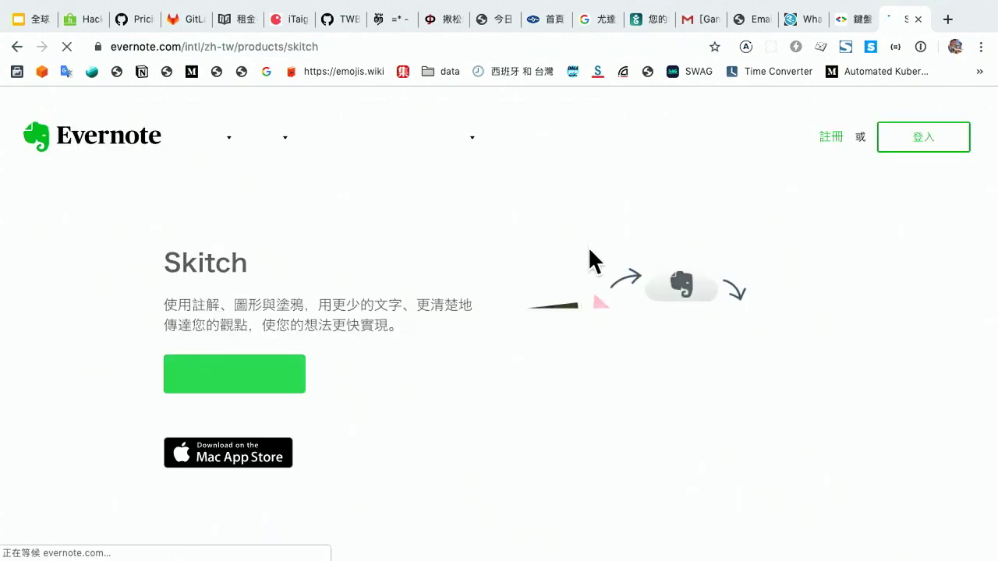
{"action": "scroll", "coordinate": [375, 379], "scroll_direction": "down", "scroll_amount": 3}
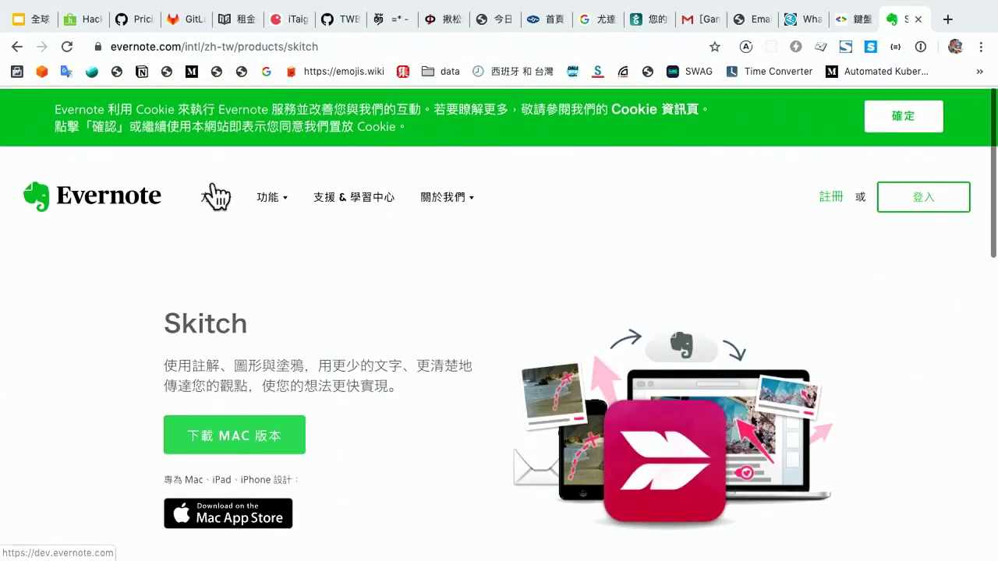
{"action": "left_click", "coordinate": [17, 47]}
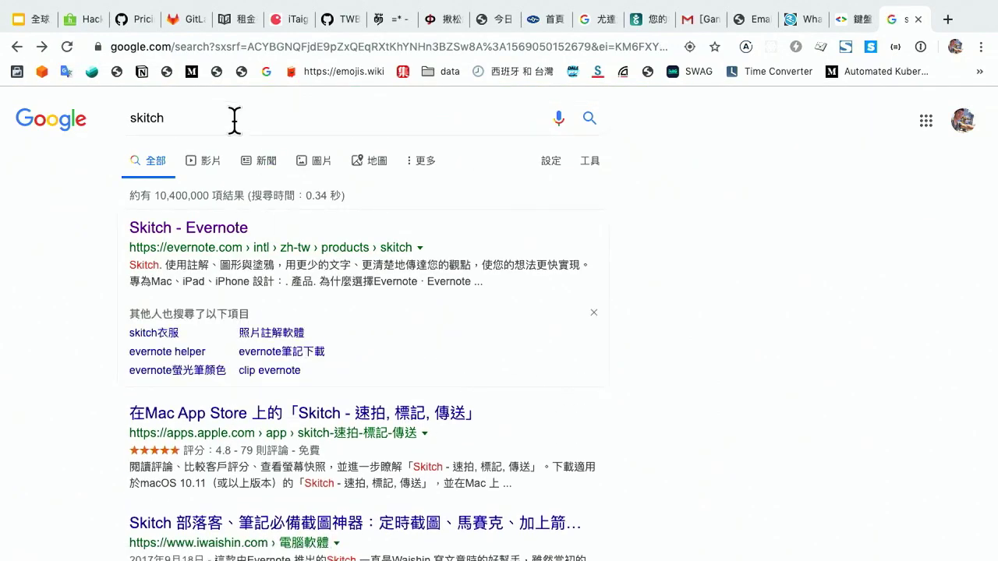
Search 'skitch win10', check the Softonic download page, then read the playpcesor annotation article.
{"action": "left_click", "coordinate": [234, 119]}
{"action": "type", "text": "w"}
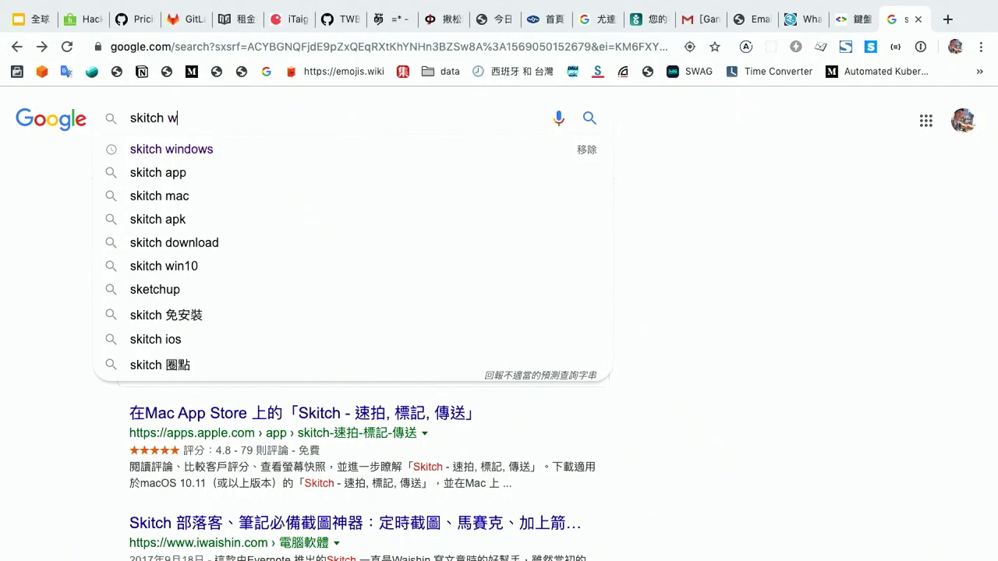
{"action": "type", "text": "in10"}
{"action": "key", "text": "Return"}
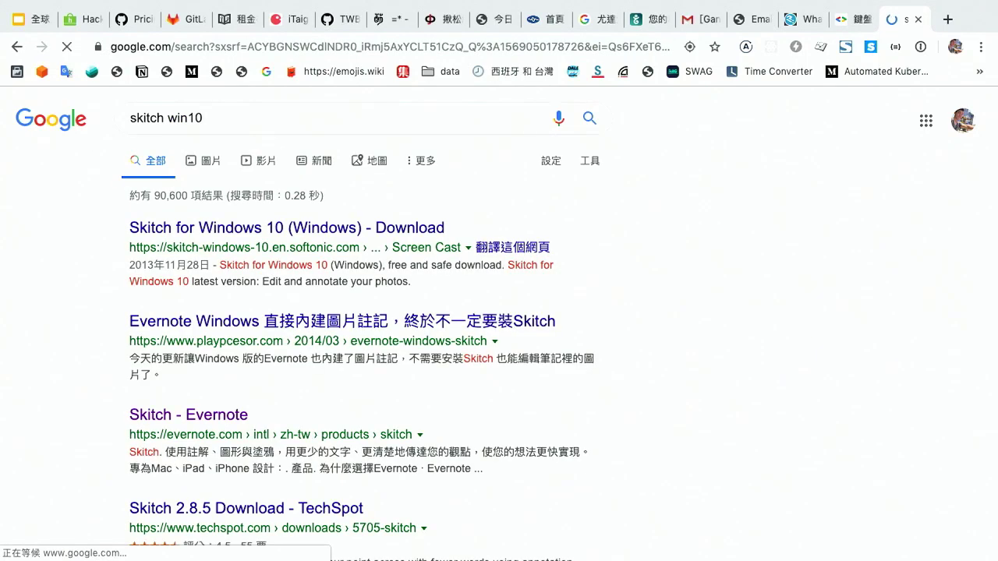
{"action": "left_click", "coordinate": [306, 234]}
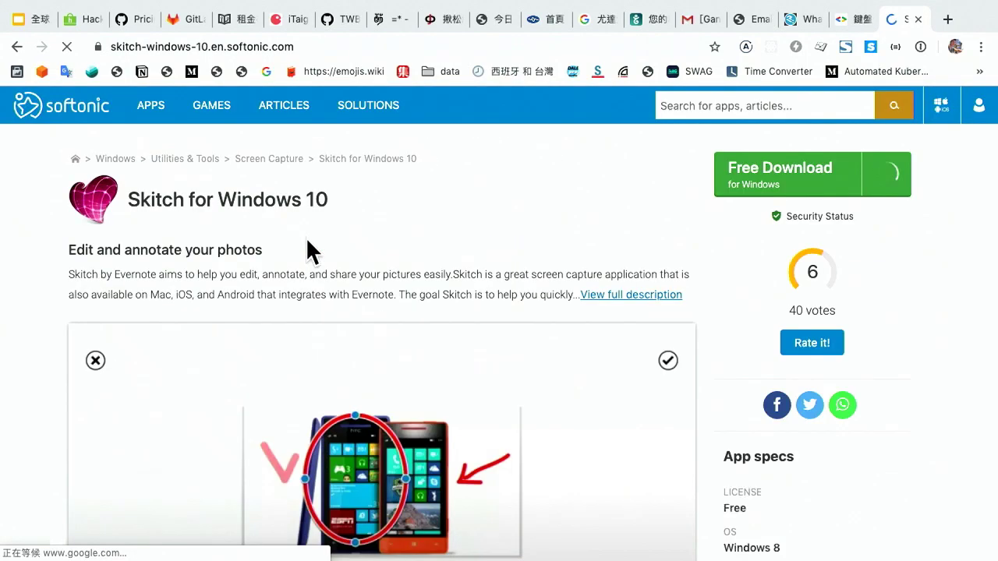
{"action": "scroll", "coordinate": [330, 413], "scroll_direction": "down", "scroll_amount": 5}
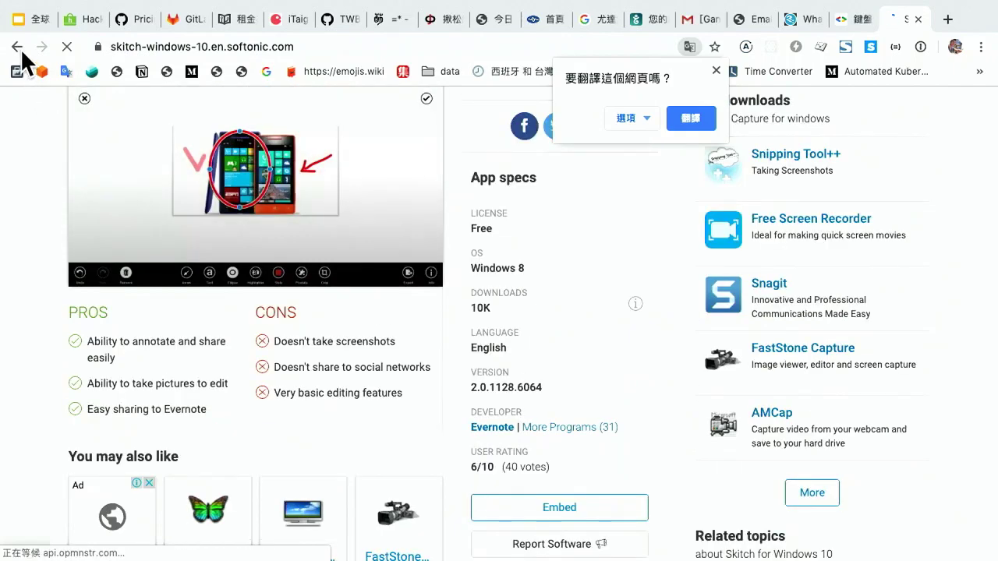
{"action": "left_click", "coordinate": [18, 49]}
{"action": "left_click", "coordinate": [320, 325]}
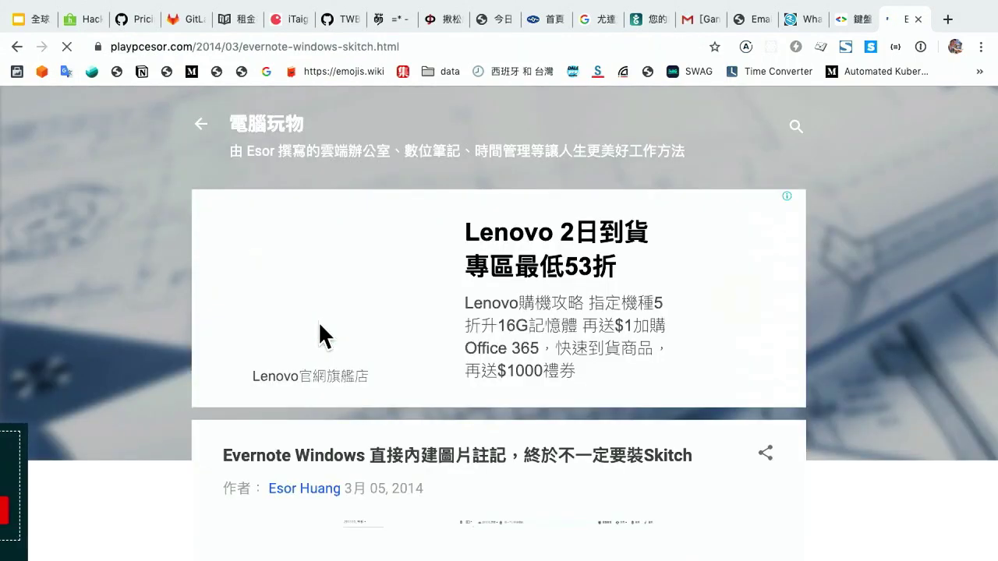
{"action": "scroll", "coordinate": [318, 321], "scroll_direction": "down", "scroll_amount": 1}
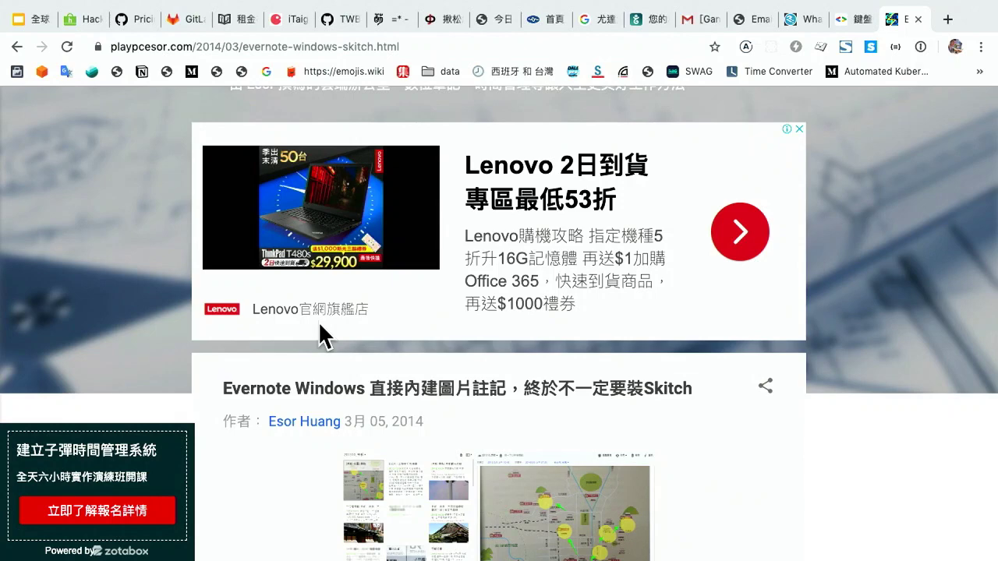
{"action": "scroll", "coordinate": [319, 334], "scroll_direction": "down", "scroll_amount": 3}
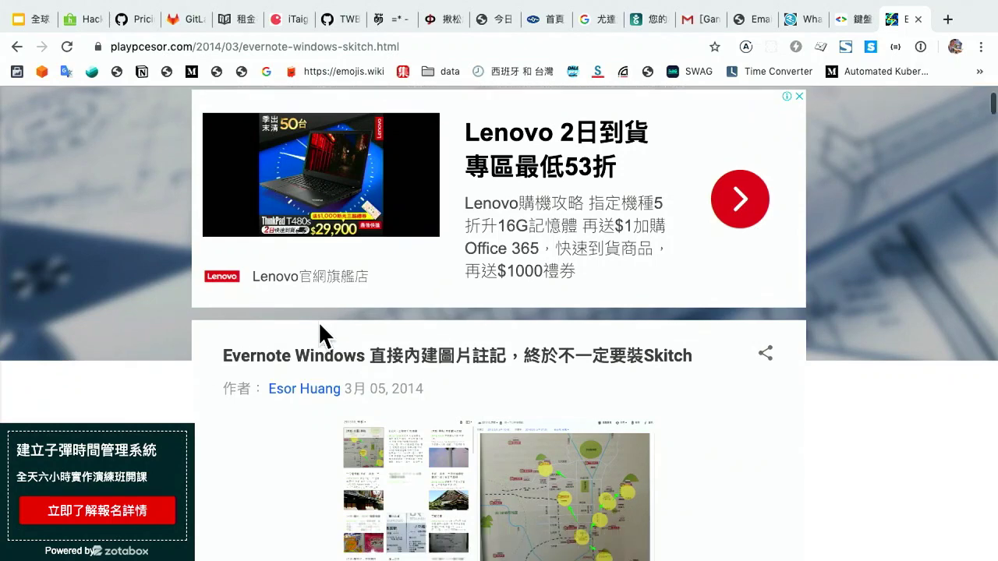
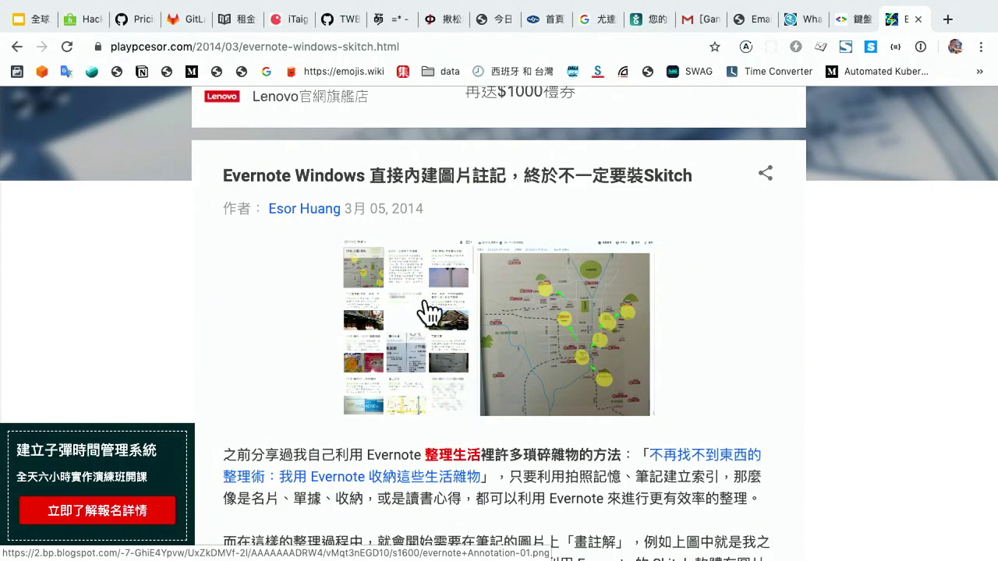
Close the Evernote article tab and switch to the TWBLG moedict-webkit issue #233 tab.
{"action": "left_click", "coordinate": [920, 19]}
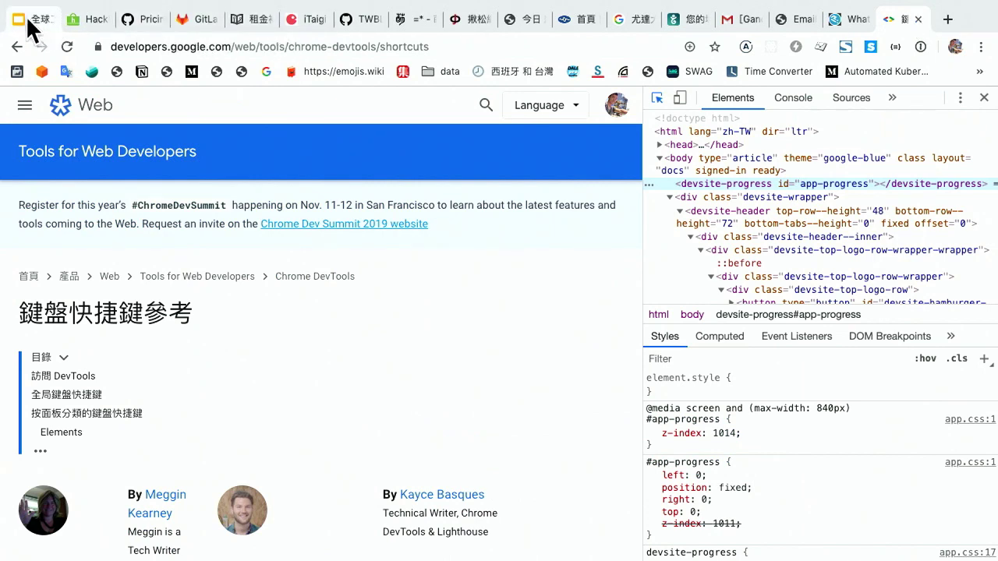
{"action": "left_click", "coordinate": [362, 25]}
{"action": "right_click", "coordinate": [365, 31]}
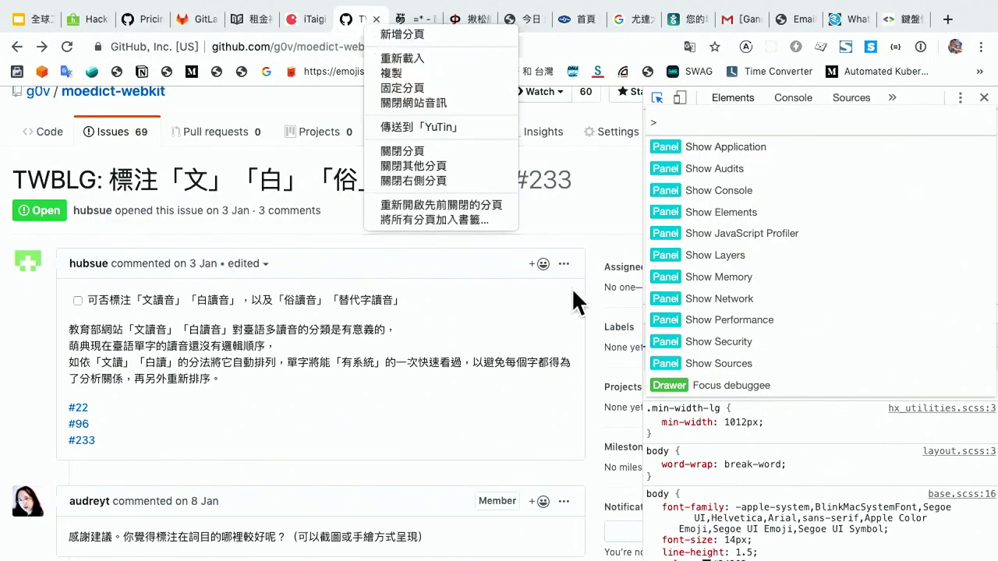
{"action": "left_click", "coordinate": [599, 299]}
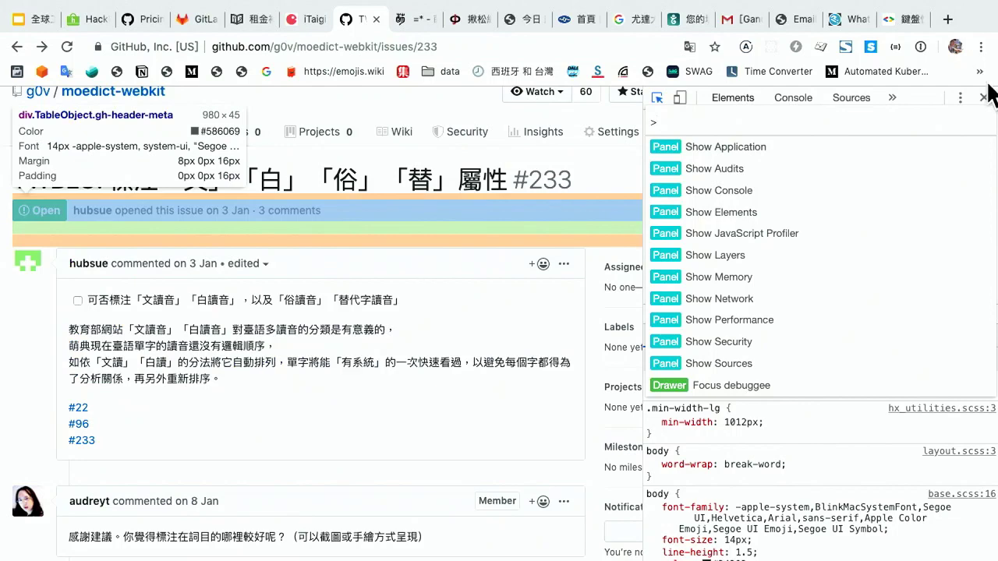
Dismiss the DevTools command menu and close the developer tools panel.
{"action": "key", "text": "Escape"}
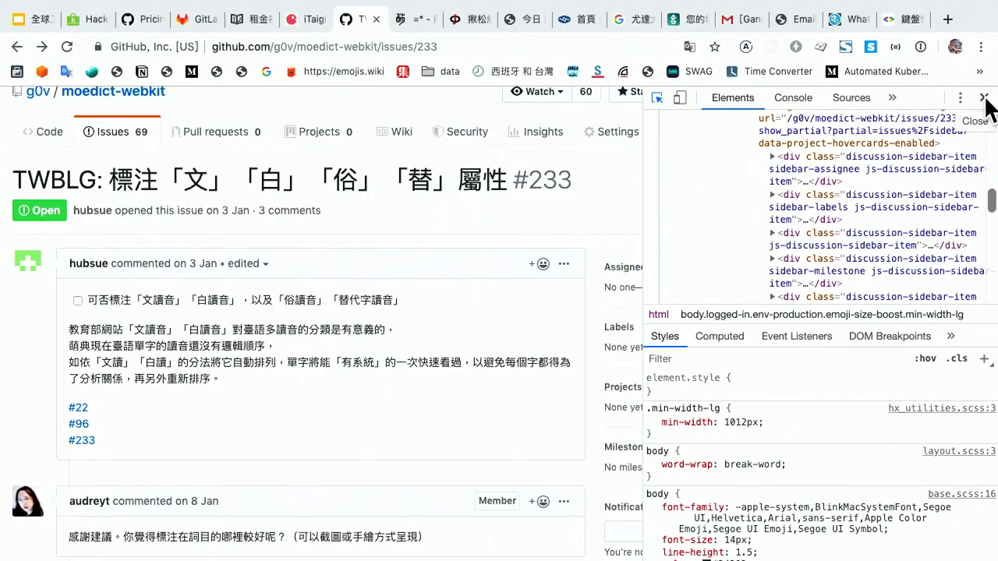
{"action": "left_click", "coordinate": [984, 98]}
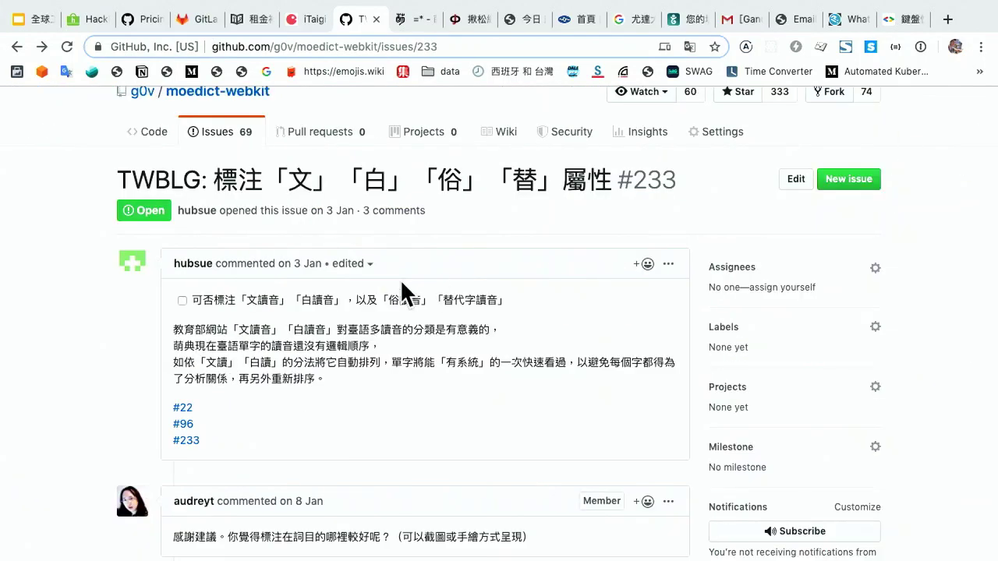
{"action": "left_click", "coordinate": [316, 142]}
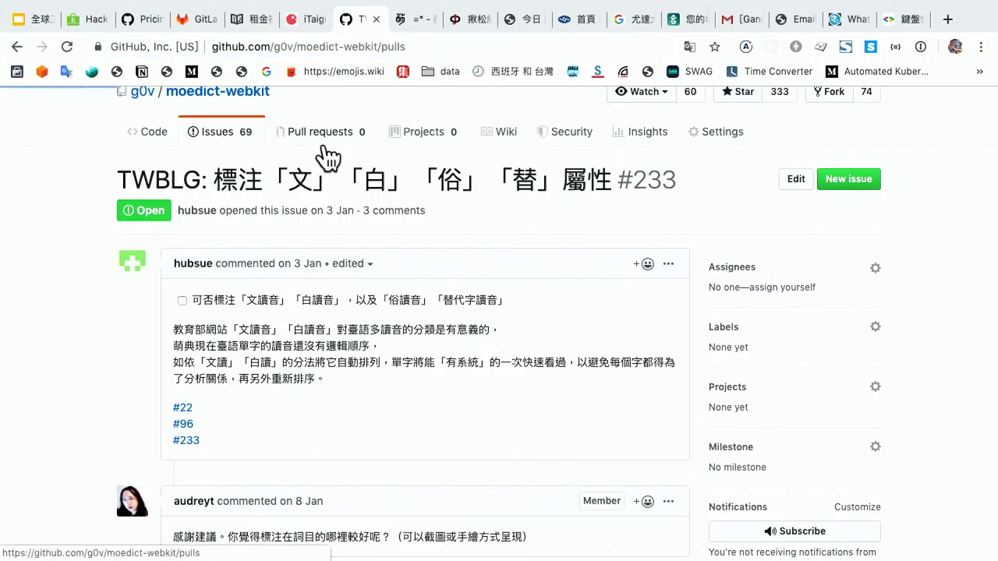
List the 42 closed pull requests and open merged pull request #238.
{"action": "scroll", "coordinate": [363, 297], "scroll_direction": "down", "scroll_amount": 5}
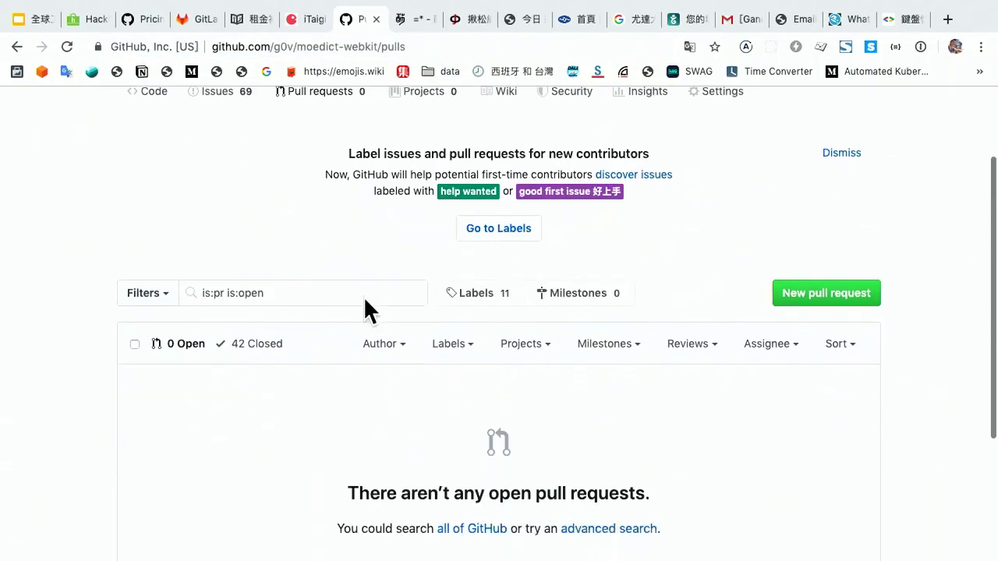
{"action": "scroll", "coordinate": [364, 304], "scroll_direction": "up", "scroll_amount": 2}
{"action": "left_click", "coordinate": [268, 280]}
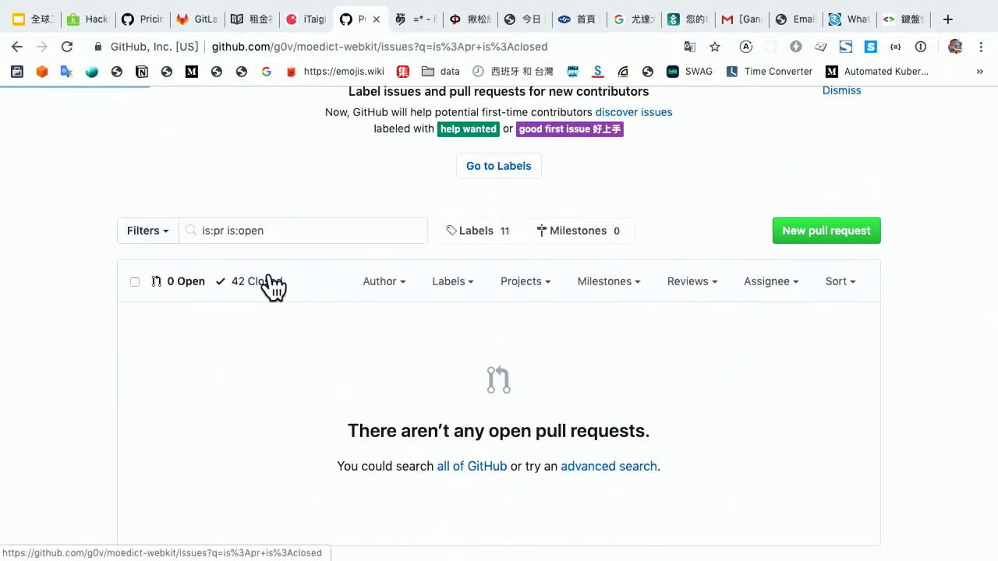
{"action": "scroll", "coordinate": [269, 285], "scroll_direction": "down", "scroll_amount": 5}
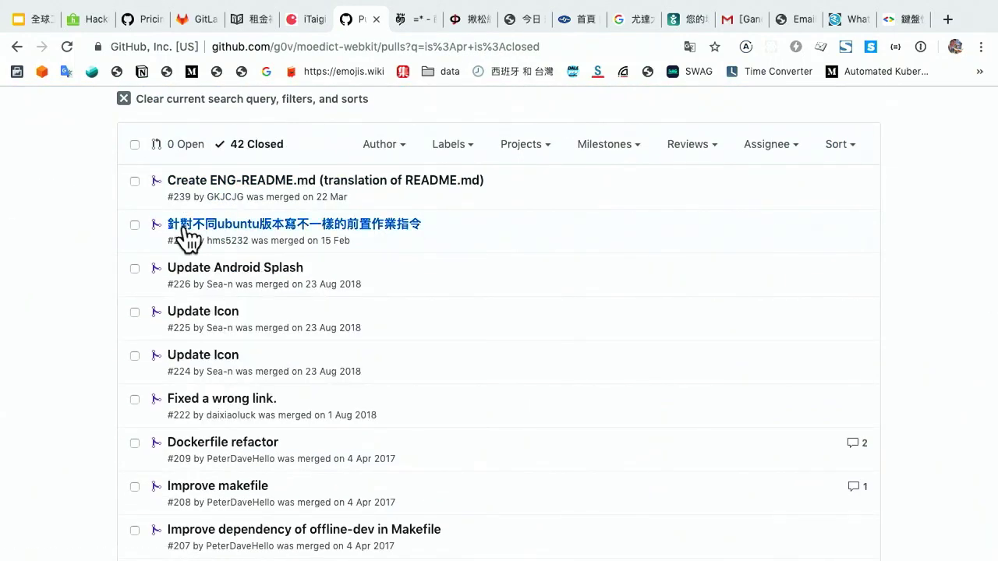
{"action": "mouse_move", "coordinate": [185, 228]}
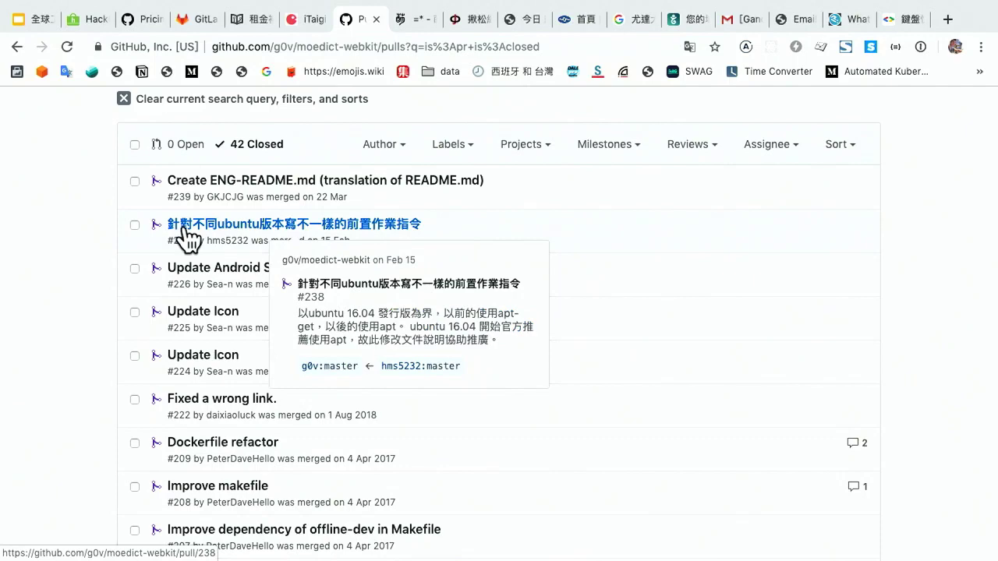
{"action": "left_click", "coordinate": [185, 228]}
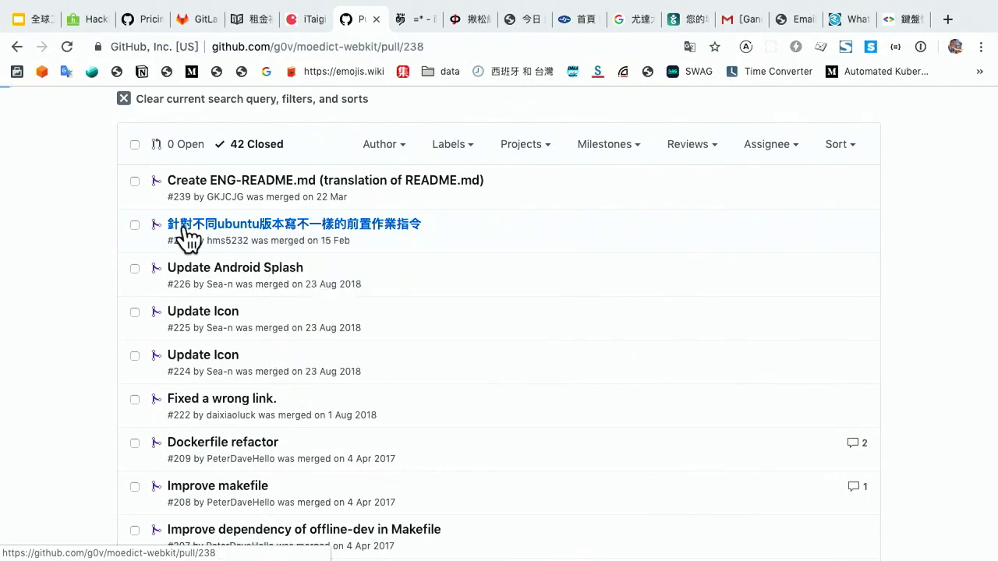
{"action": "scroll", "coordinate": [497, 370], "scroll_direction": "down", "scroll_amount": 1}
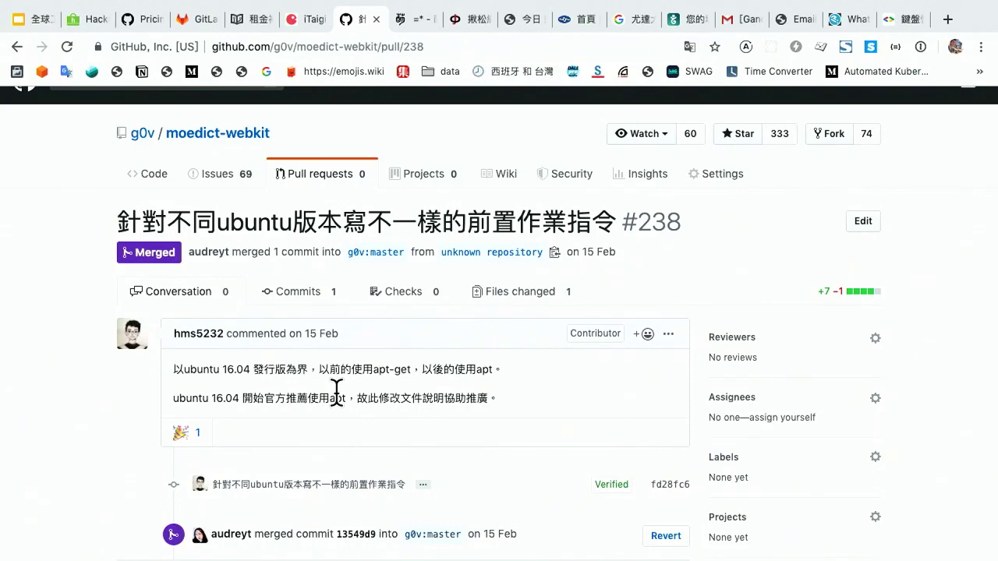
{"action": "left_click", "coordinate": [518, 291]}
{"action": "scroll", "coordinate": [489, 491], "scroll_direction": "down", "scroll_amount": 5}
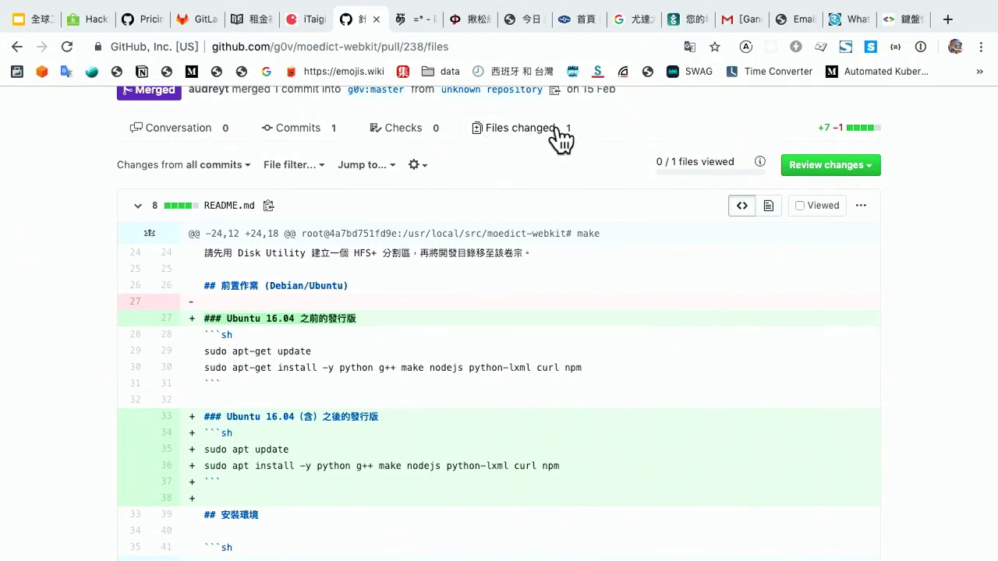
{"action": "scroll", "coordinate": [335, 432], "scroll_direction": "down", "scroll_amount": 5}
{"action": "scroll", "coordinate": [363, 317], "scroll_direction": "up", "scroll_amount": 8}
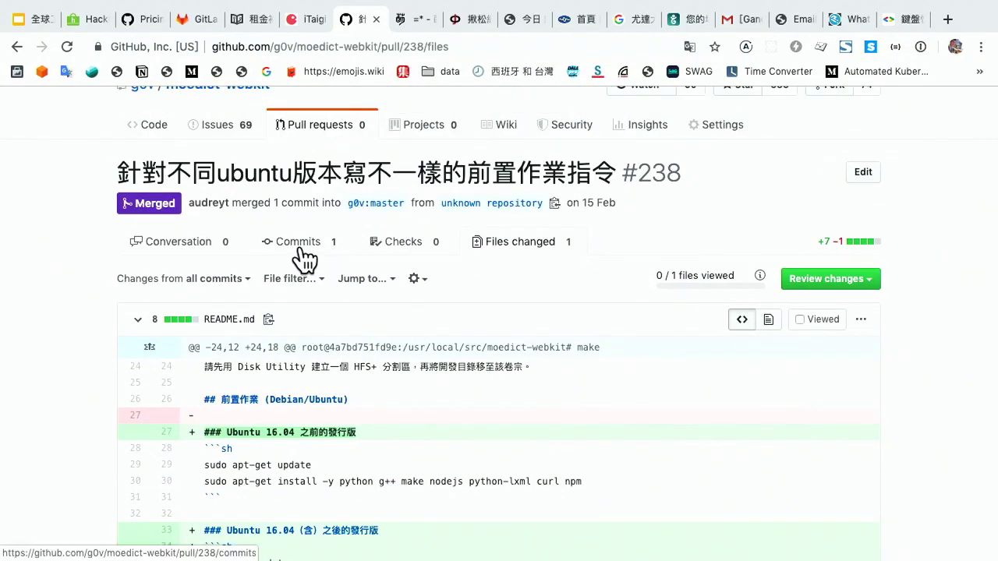
{"action": "left_click", "coordinate": [294, 243]}
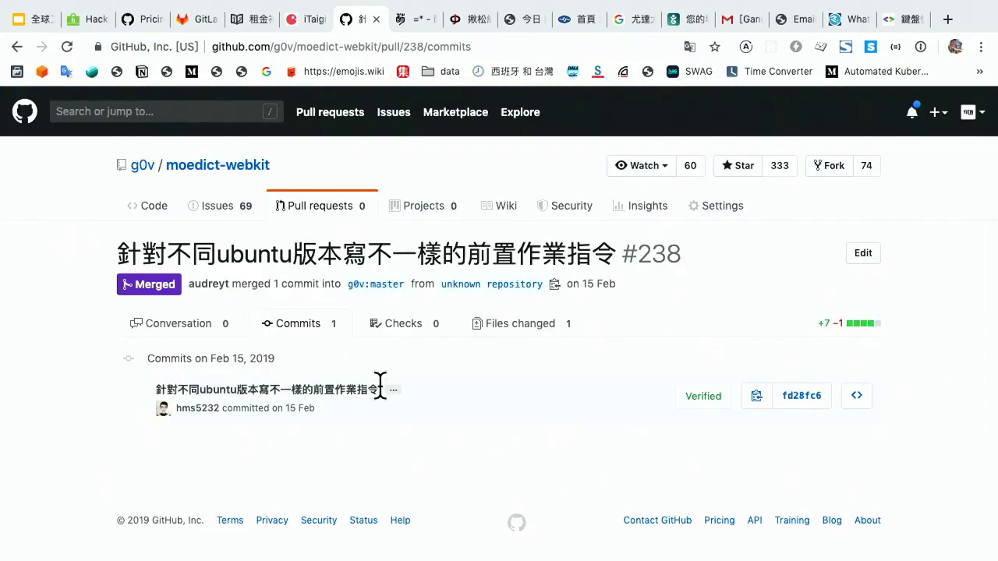
{"action": "left_click", "coordinate": [366, 389]}
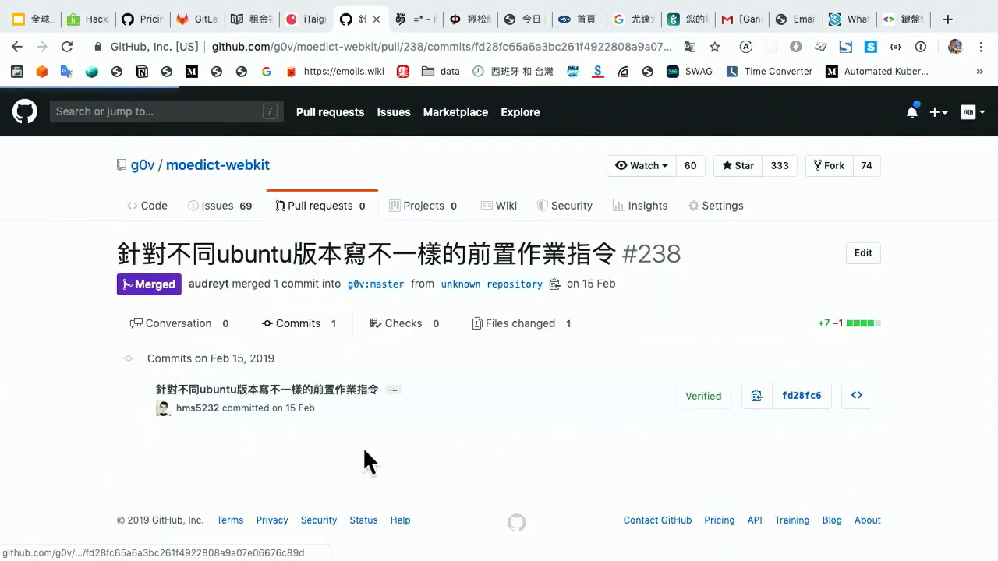
{"action": "scroll", "coordinate": [365, 456], "scroll_direction": "down", "scroll_amount": 5}
{"action": "scroll", "coordinate": [377, 359], "scroll_direction": "up", "scroll_amount": 3}
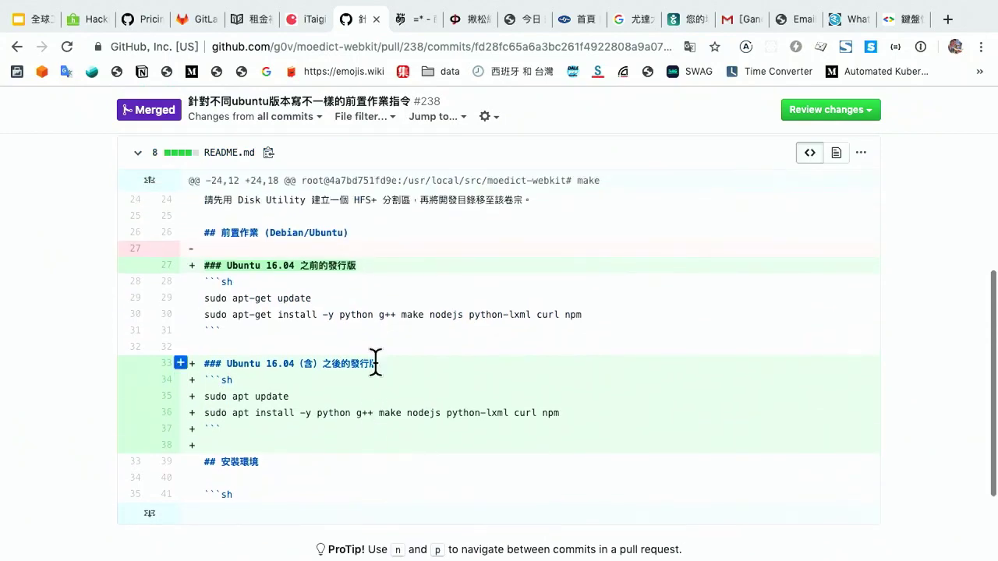
{"action": "scroll", "coordinate": [273, 273], "scroll_direction": "up", "scroll_amount": 2}
{"action": "left_click", "coordinate": [176, 174]}
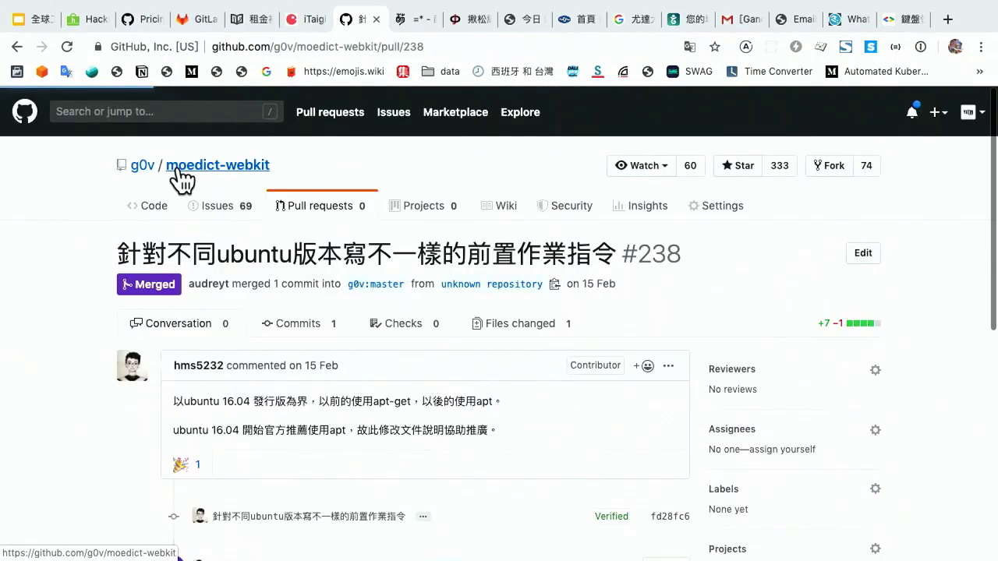
{"action": "scroll", "coordinate": [437, 446], "scroll_direction": "down", "scroll_amount": 6}
{"action": "scroll", "coordinate": [603, 283], "scroll_direction": "up", "scroll_amount": 2}
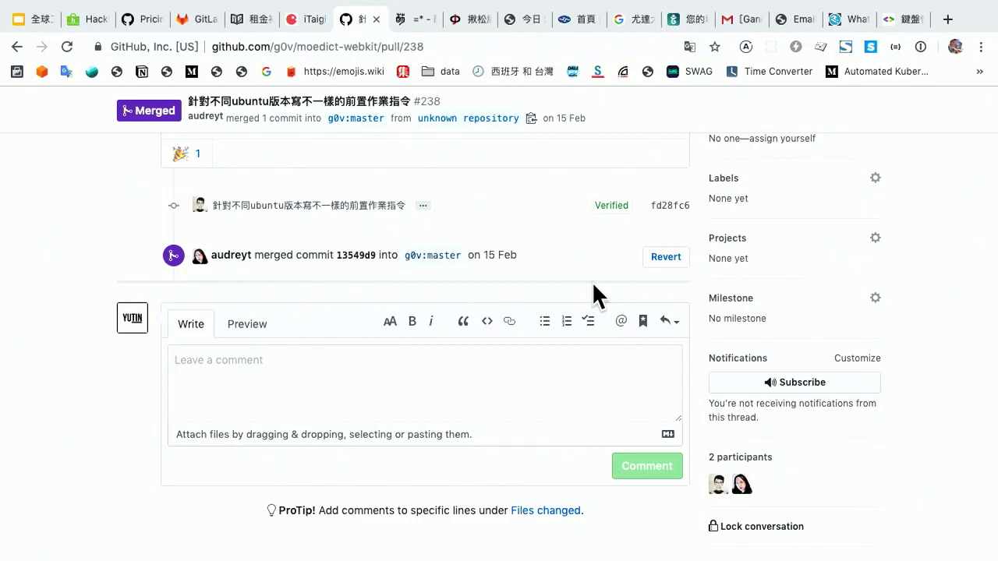
{"action": "scroll", "coordinate": [592, 281], "scroll_direction": "up", "scroll_amount": 5}
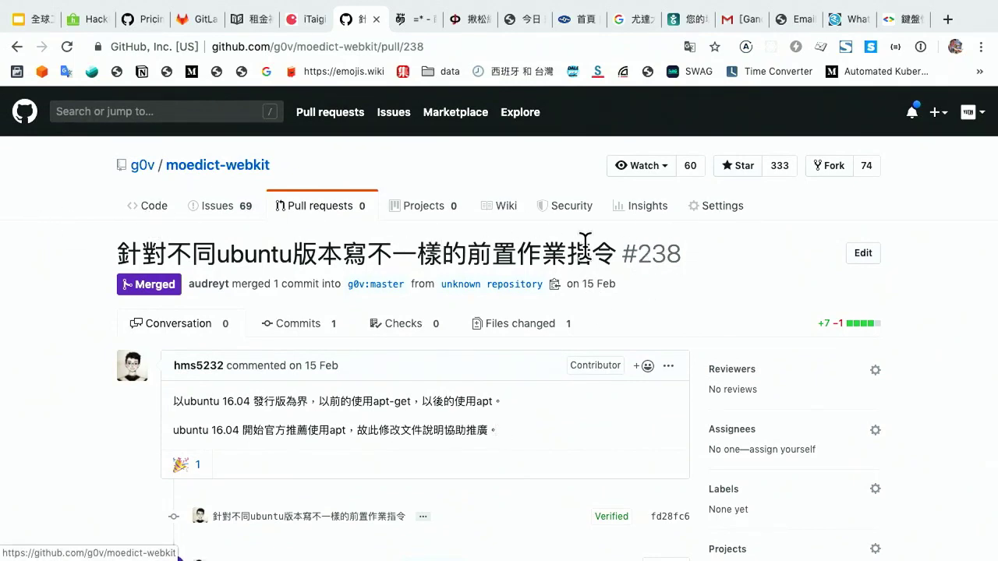
Glance at the repository settings, go back, and open the Insights activity page.
{"action": "left_click", "coordinate": [705, 209]}
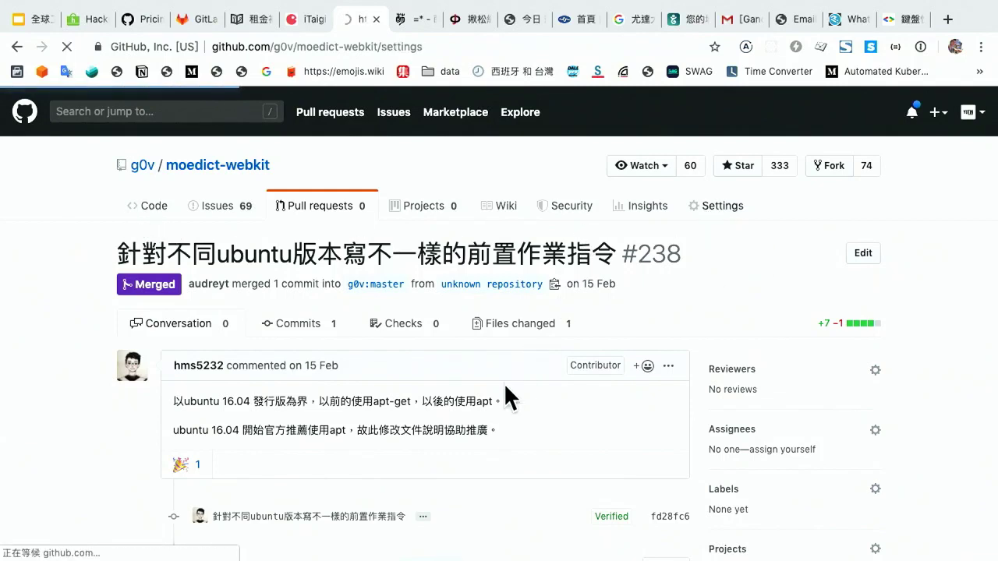
{"action": "key", "text": "super+bracketleft"}
{"action": "left_click", "coordinate": [641, 210]}
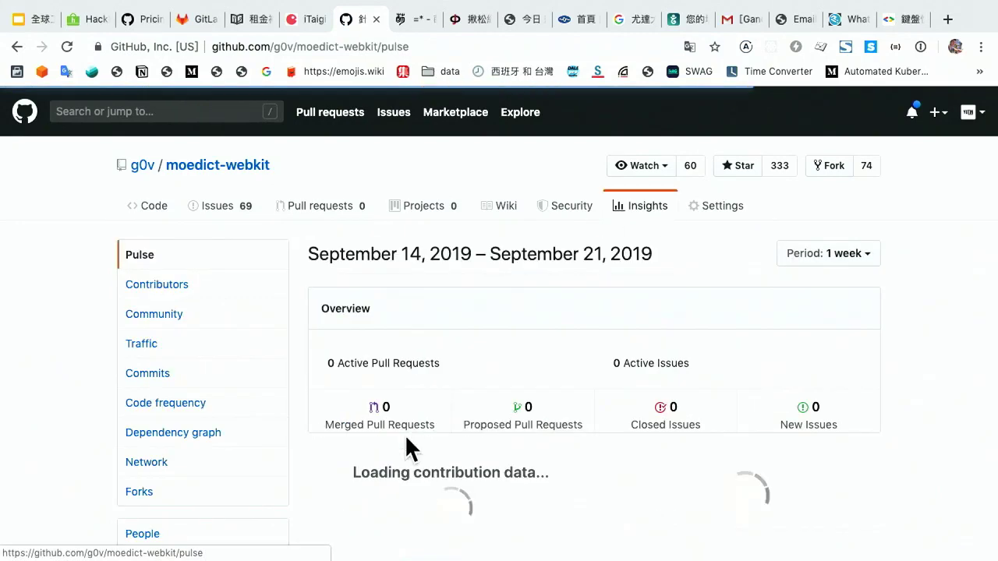
{"action": "scroll", "coordinate": [404, 448], "scroll_direction": "down", "scroll_amount": 1}
{"action": "scroll", "coordinate": [405, 434], "scroll_direction": "down", "scroll_amount": 3}
{"action": "scroll", "coordinate": [327, 398], "scroll_direction": "up", "scroll_amount": 4}
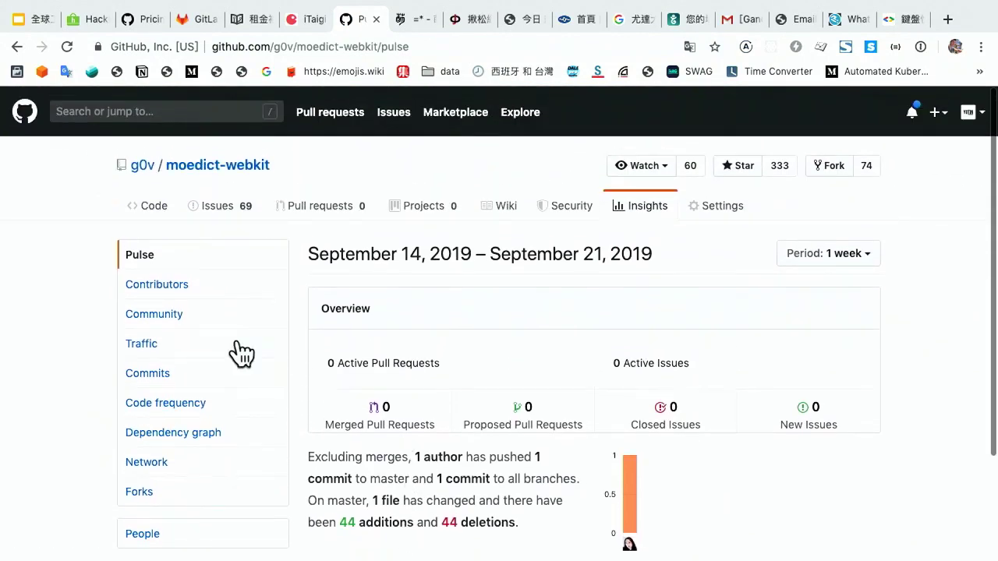
Scroll through the Contributors graph and per-contributor commit charts for Jan 27, 2013 to Sep 21, 2019.
{"action": "left_click", "coordinate": [230, 298]}
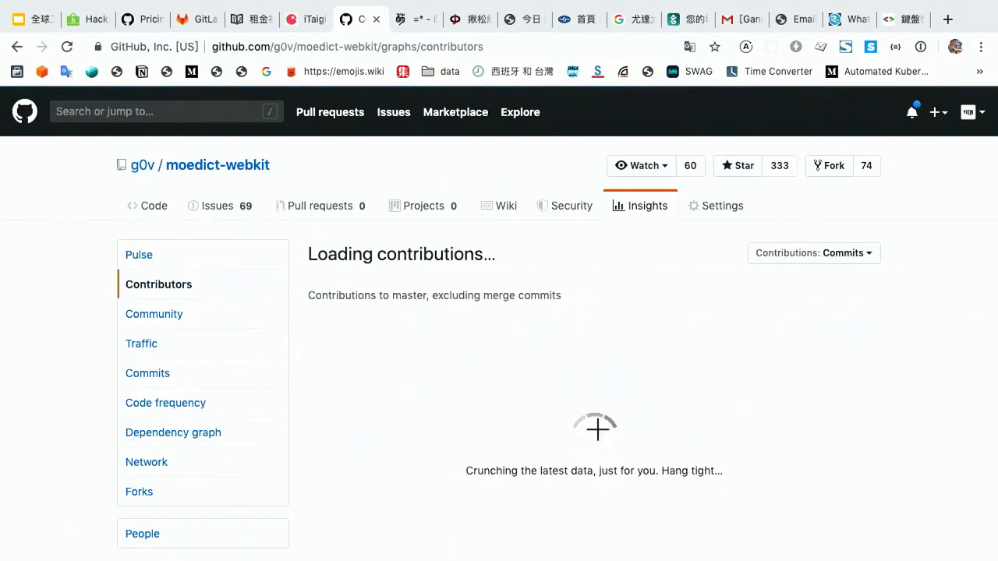
{"action": "scroll", "coordinate": [499, 386], "scroll_direction": "down", "scroll_amount": 5}
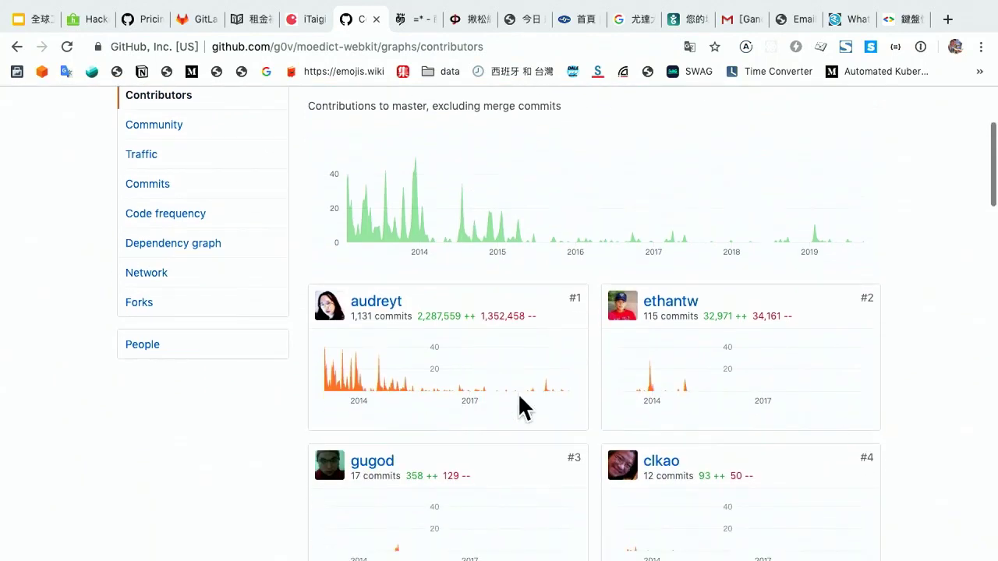
{"action": "scroll", "coordinate": [549, 474], "scroll_direction": "down", "scroll_amount": 1}
{"action": "scroll", "coordinate": [547, 389], "scroll_direction": "down", "scroll_amount": 2}
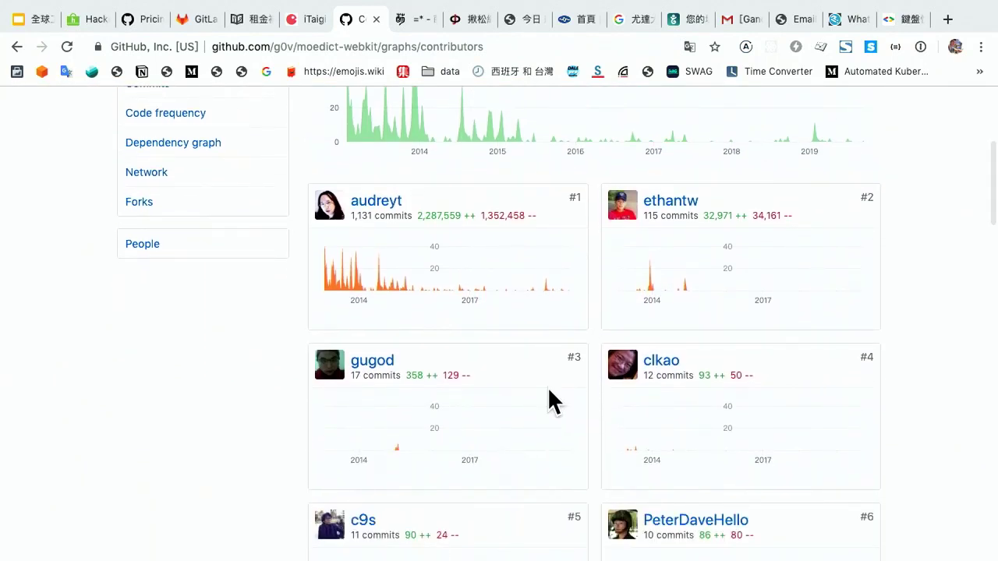
{"action": "scroll", "coordinate": [548, 389], "scroll_direction": "down", "scroll_amount": 1}
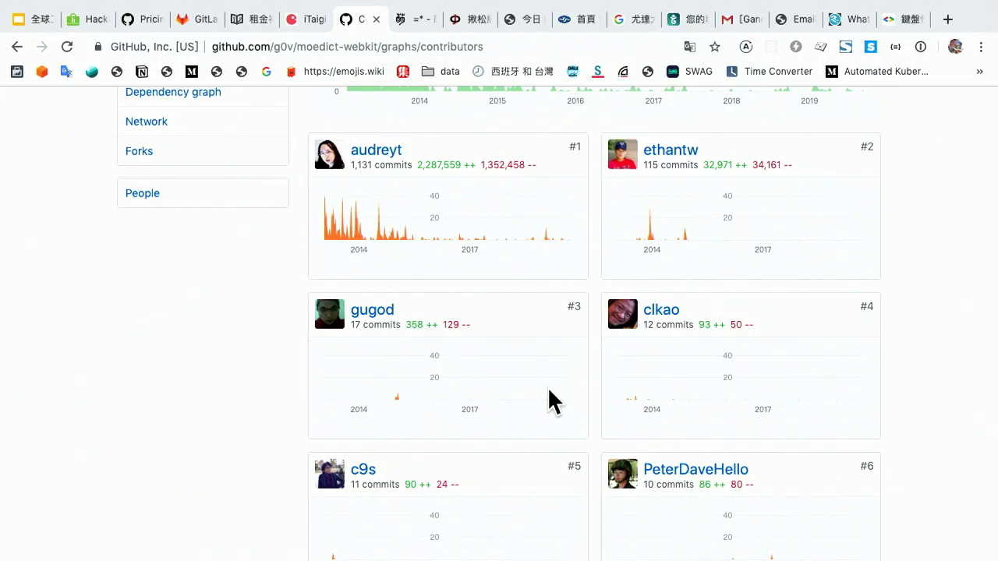
{"action": "scroll", "coordinate": [398, 319], "scroll_direction": "down", "scroll_amount": 1}
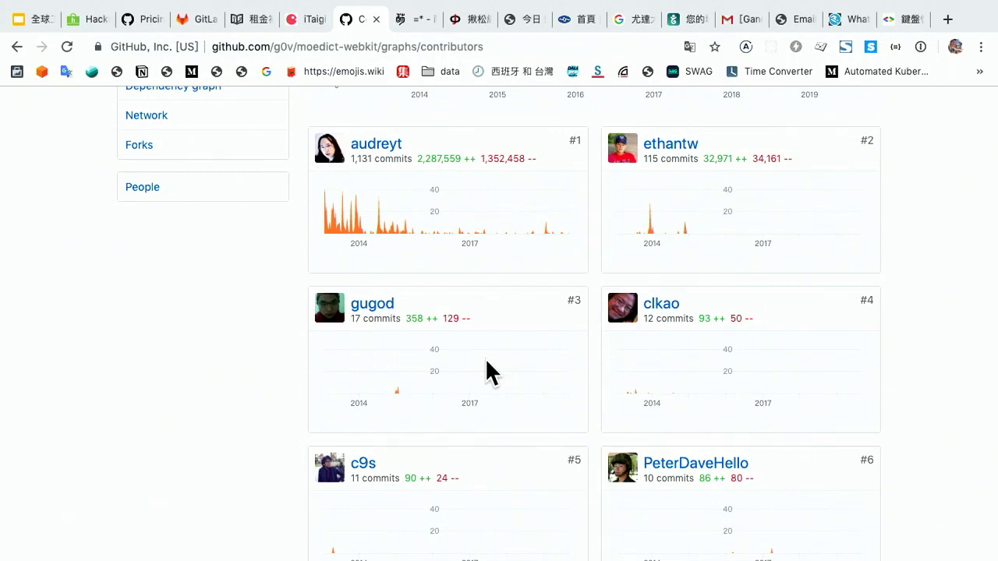
{"action": "scroll", "coordinate": [514, 357], "scroll_direction": "down", "scroll_amount": 3}
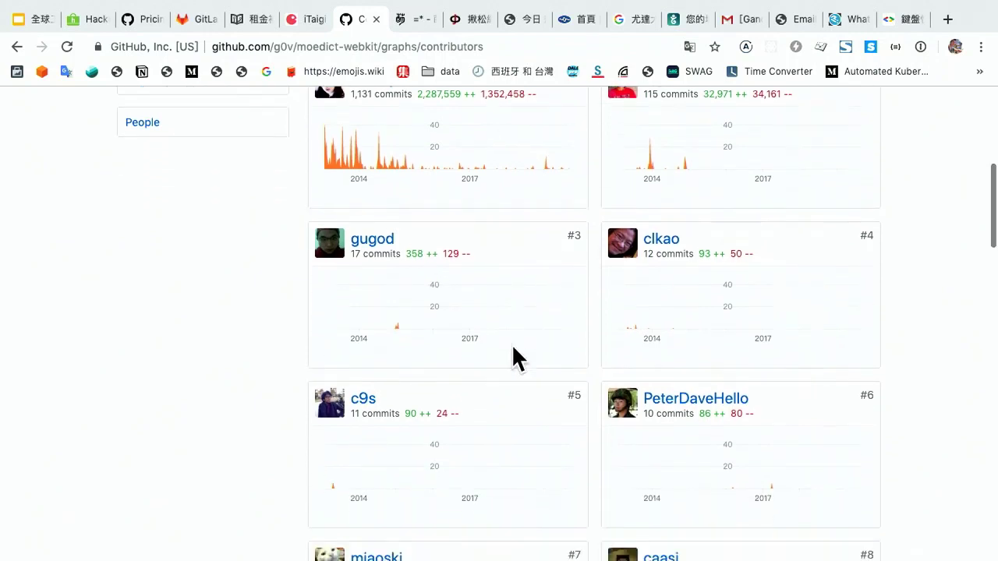
{"action": "scroll", "coordinate": [512, 356], "scroll_direction": "down", "scroll_amount": 10}
{"action": "scroll", "coordinate": [512, 356], "scroll_direction": "up", "scroll_amount": 20}
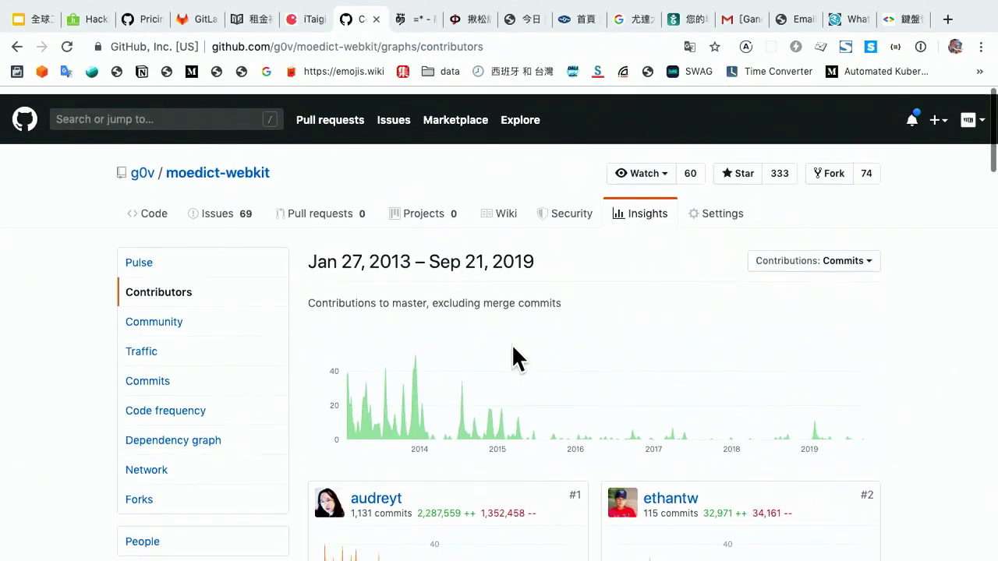
{"action": "left_click", "coordinate": [433, 207]}
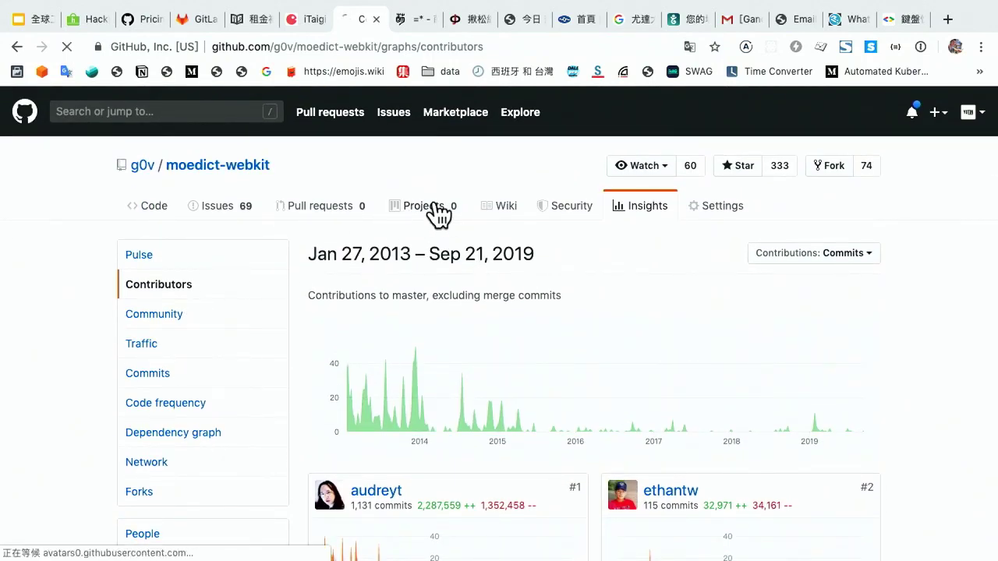
Scroll the empty Projects page, view the Wiki, then return to the signed-in dashboard.
{"action": "scroll", "coordinate": [448, 355], "scroll_direction": "down", "scroll_amount": 2}
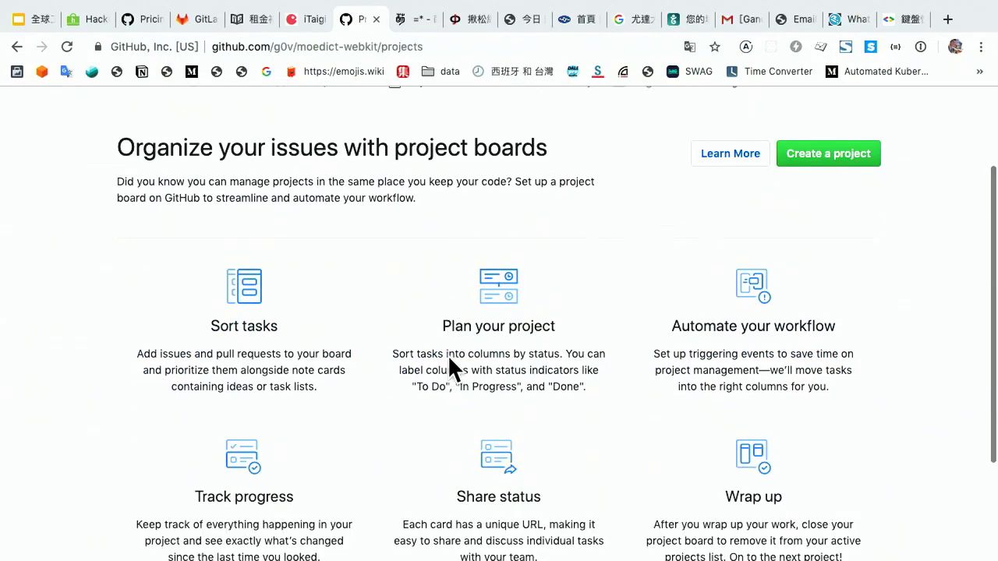
{"action": "scroll", "coordinate": [448, 357], "scroll_direction": "down", "scroll_amount": 1}
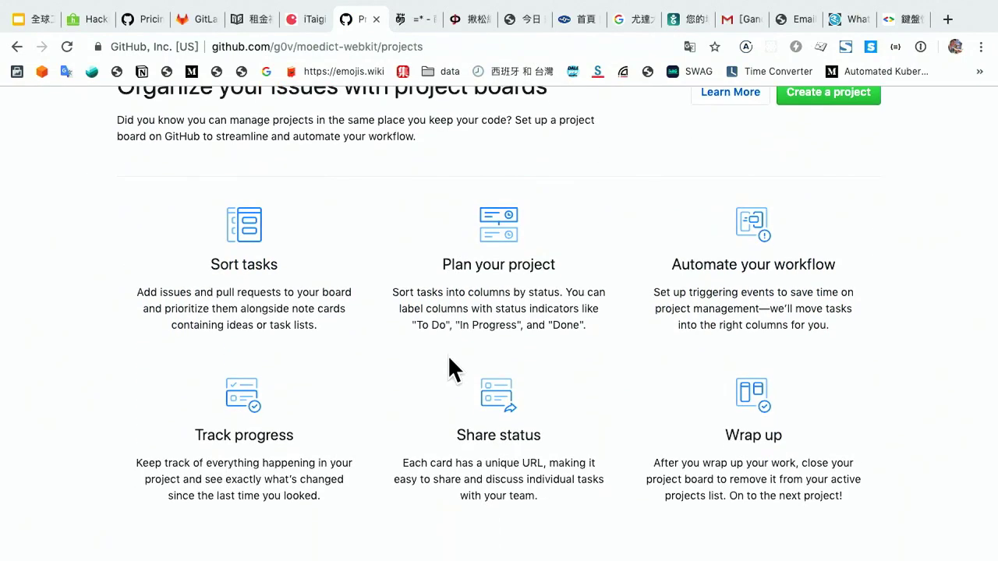
{"action": "scroll", "coordinate": [441, 282], "scroll_direction": "up", "scroll_amount": 2}
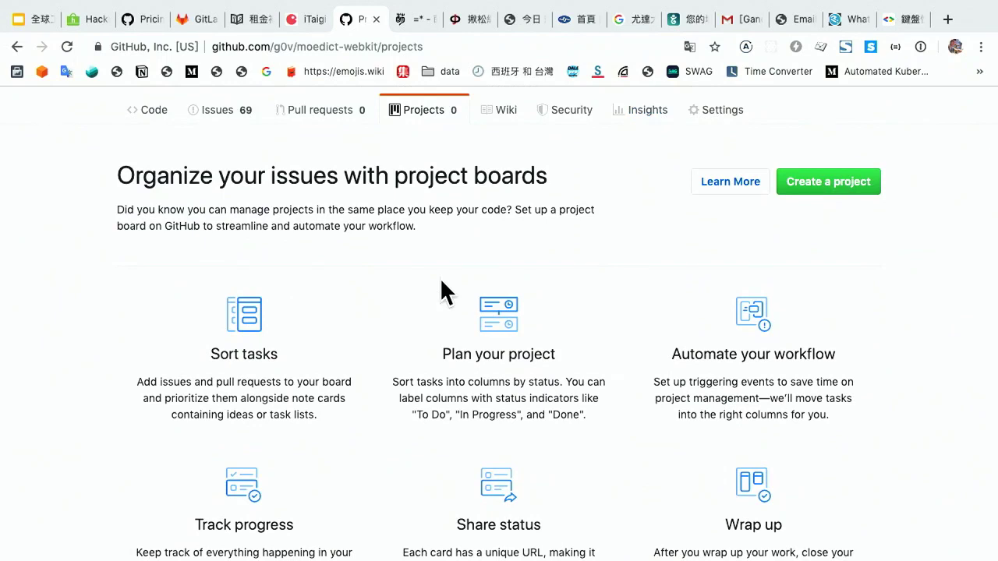
{"action": "left_click", "coordinate": [503, 115]}
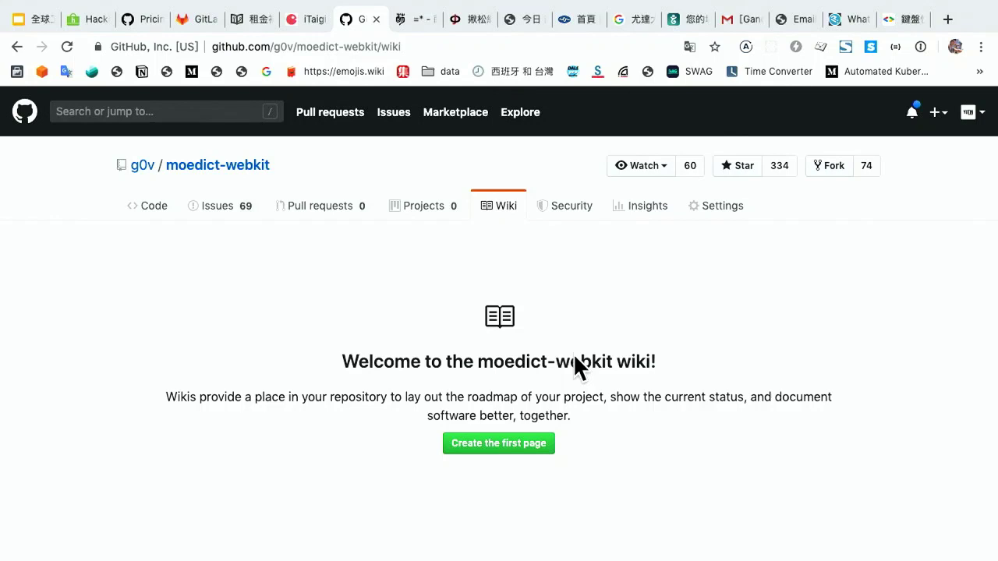
{"action": "left_click", "coordinate": [17, 119]}
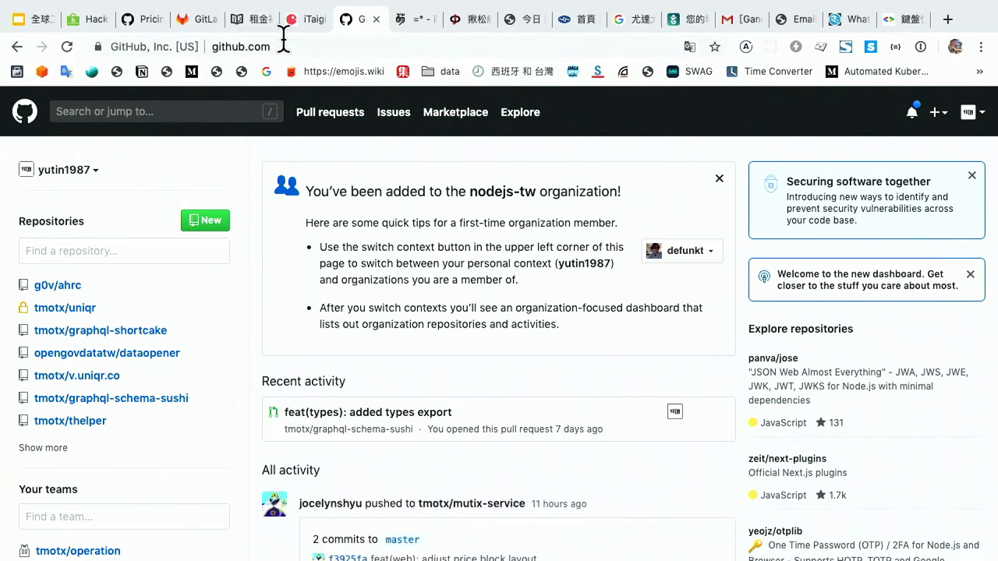
Load github.com in a new incognito window and dismiss the translate offer.
{"action": "left_click", "coordinate": [979, 47]}
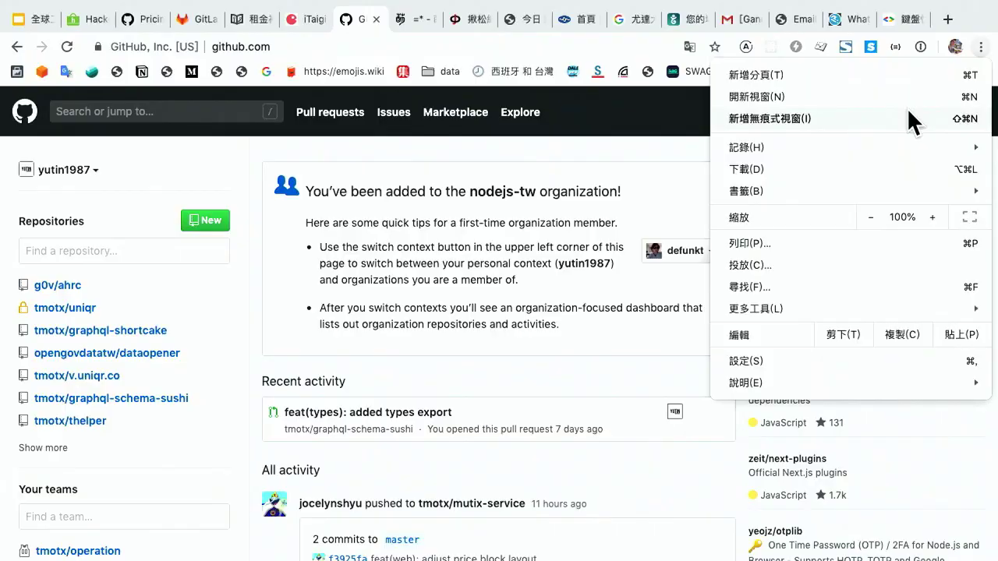
{"action": "left_click", "coordinate": [907, 110]}
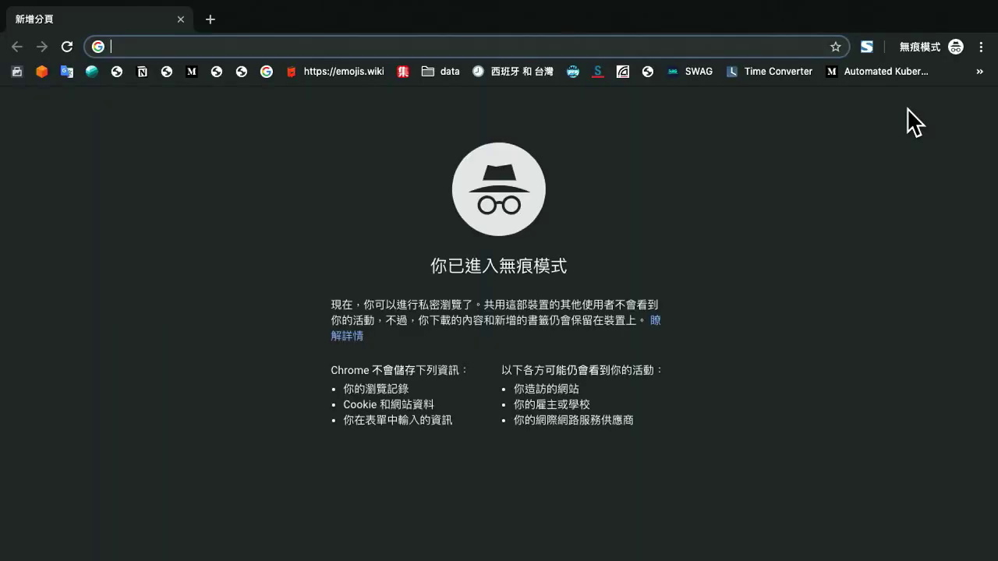
{"action": "type", "text": "github.com"}
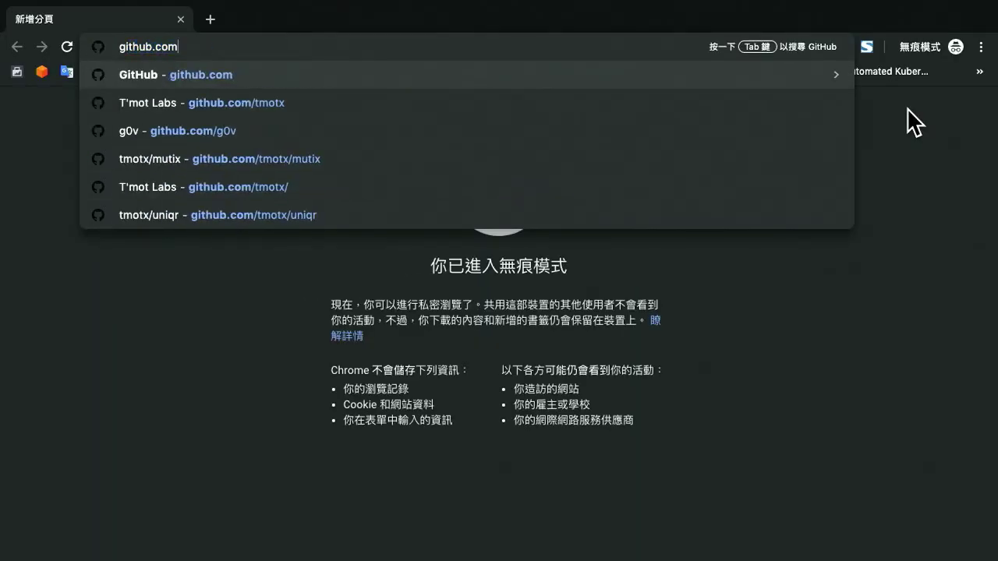
{"action": "key", "text": "Return"}
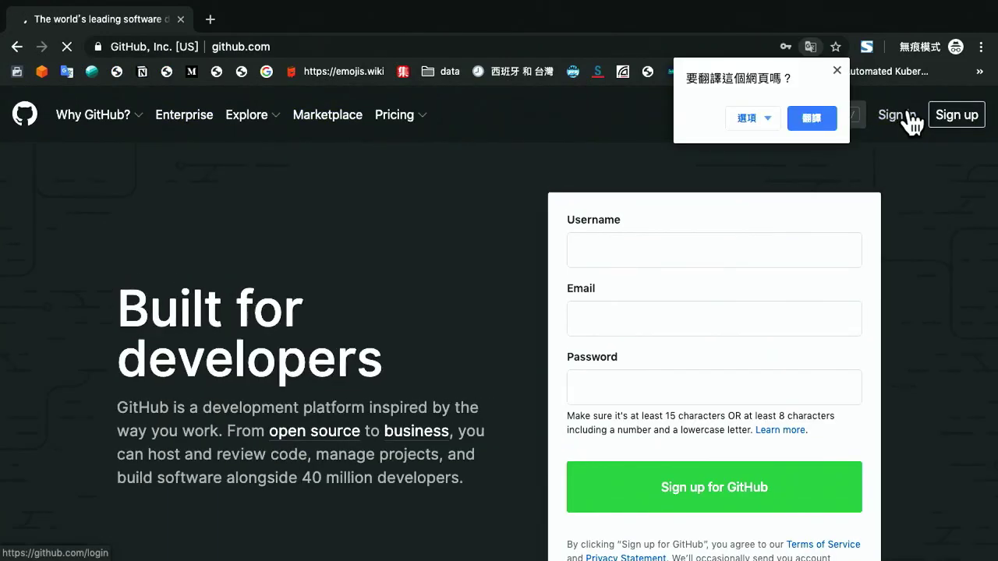
{"action": "left_click", "coordinate": [397, 257]}
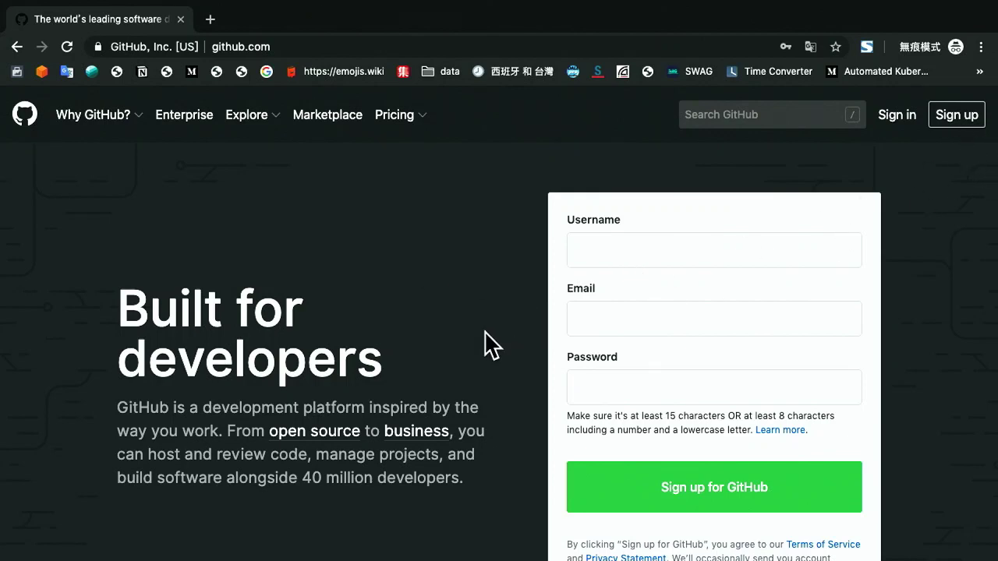
{"action": "scroll", "coordinate": [484, 331], "scroll_direction": "down", "scroll_amount": 1}
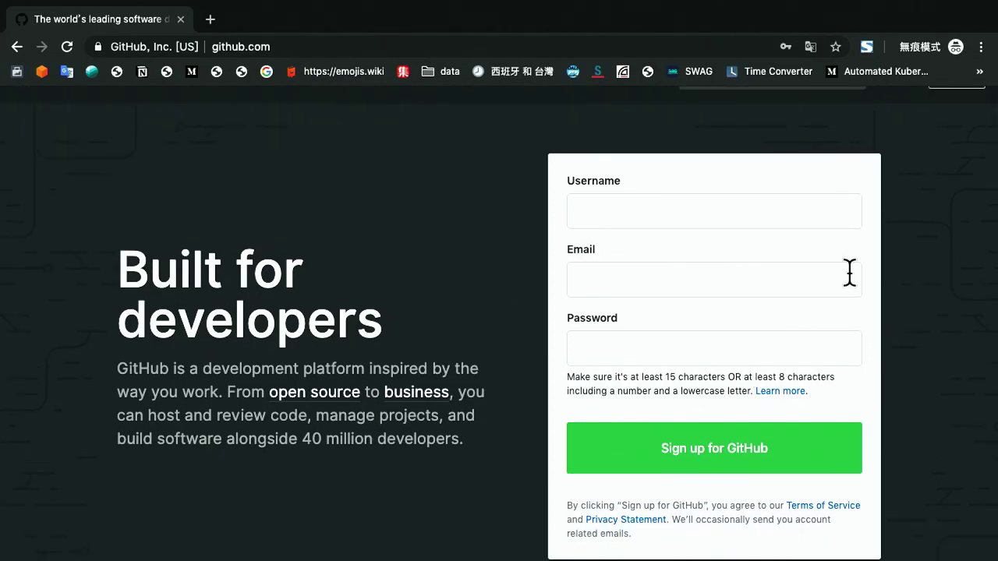
Go to Sign up and scroll the Join GitHub form down to Verify account and back.
{"action": "scroll", "coordinate": [847, 272], "scroll_direction": "up", "scroll_amount": 1}
{"action": "left_click", "coordinate": [950, 131]}
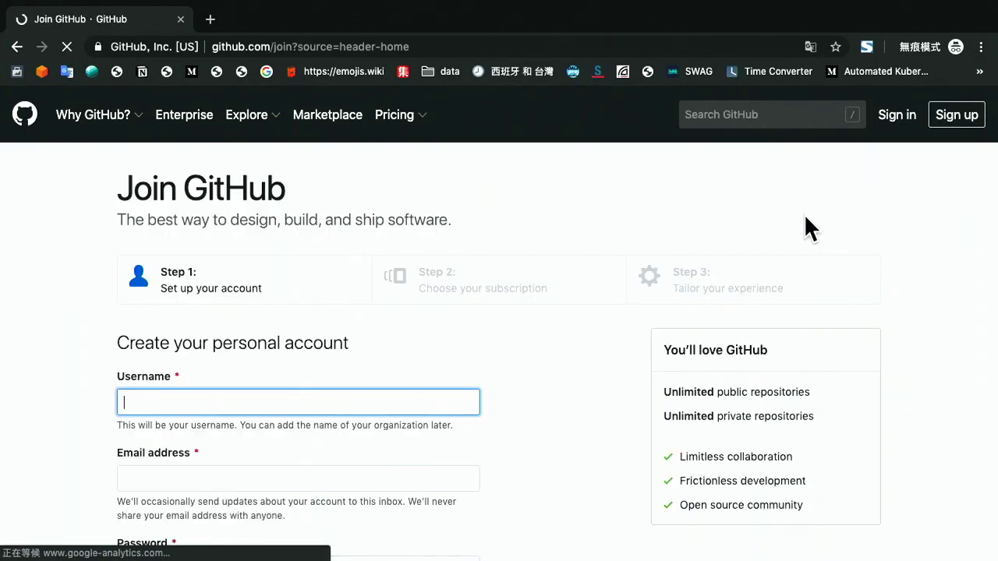
{"action": "scroll", "coordinate": [438, 269], "scroll_direction": "down", "scroll_amount": 4}
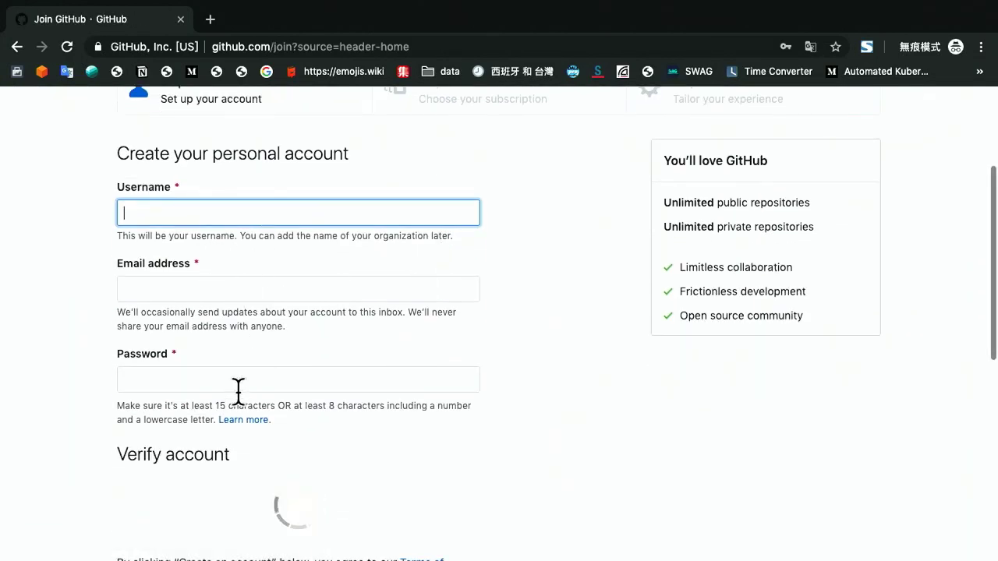
{"action": "scroll", "coordinate": [235, 391], "scroll_direction": "down", "scroll_amount": 3}
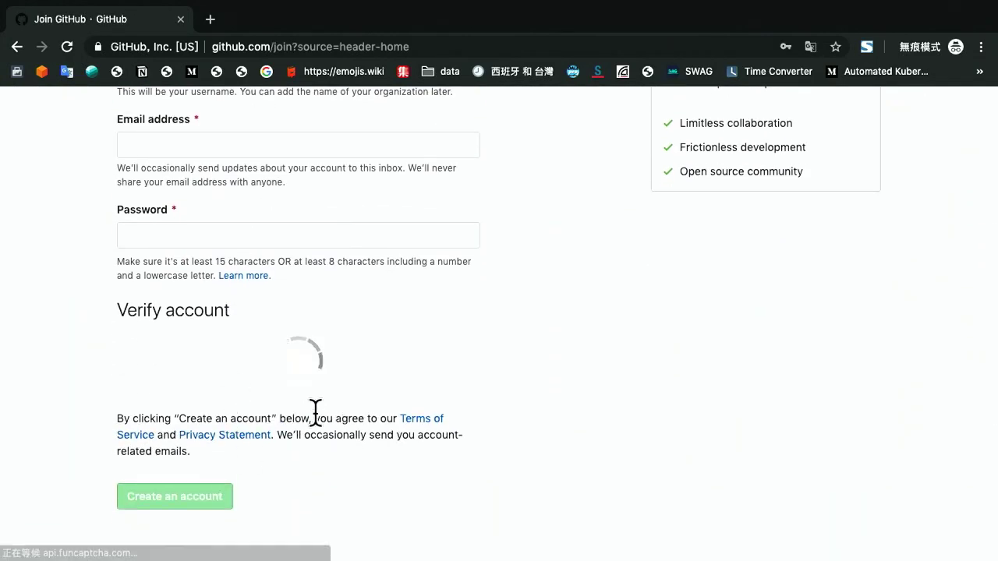
{"action": "scroll", "coordinate": [315, 411], "scroll_direction": "down", "scroll_amount": 2}
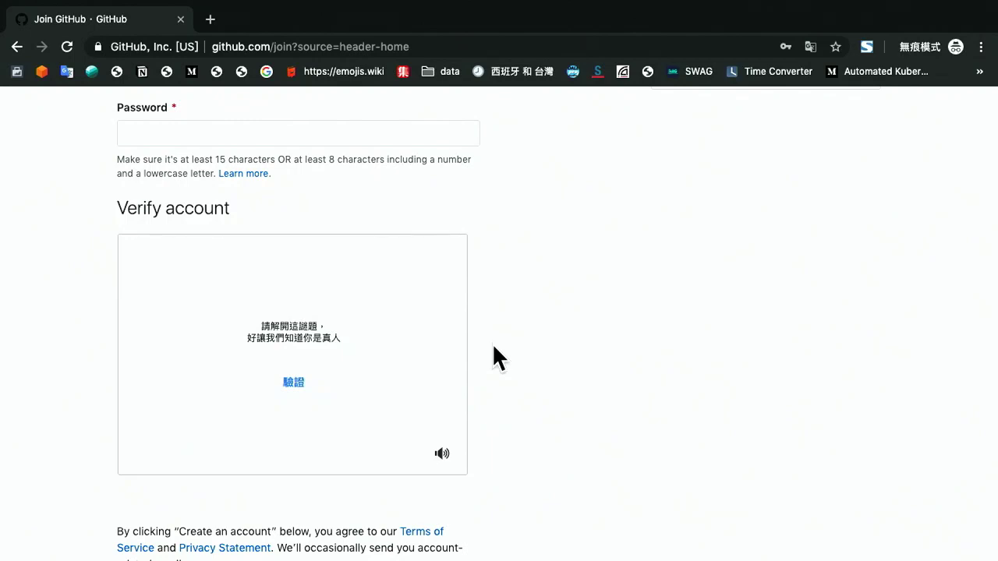
{"action": "scroll", "coordinate": [492, 343], "scroll_direction": "up", "scroll_amount": 6}
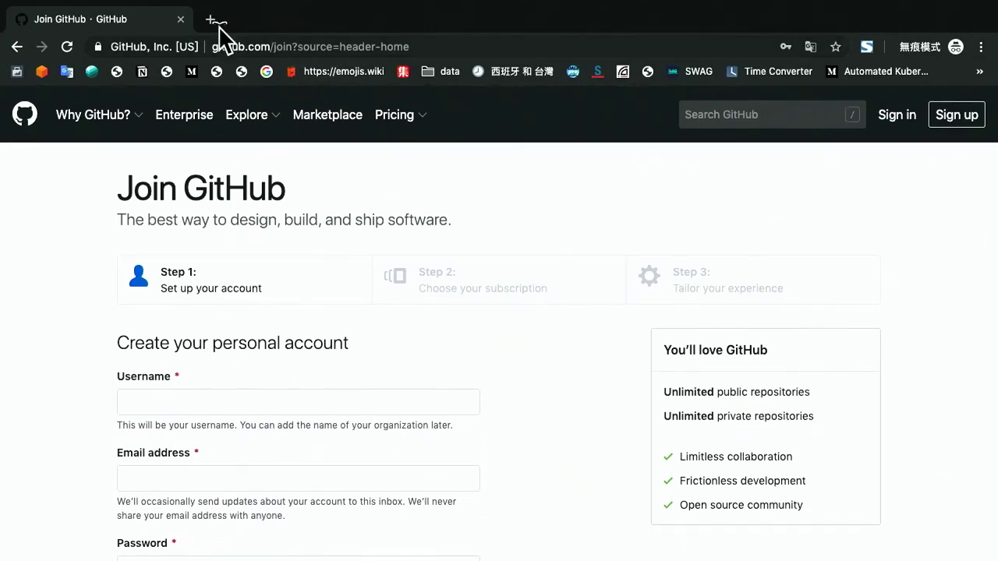
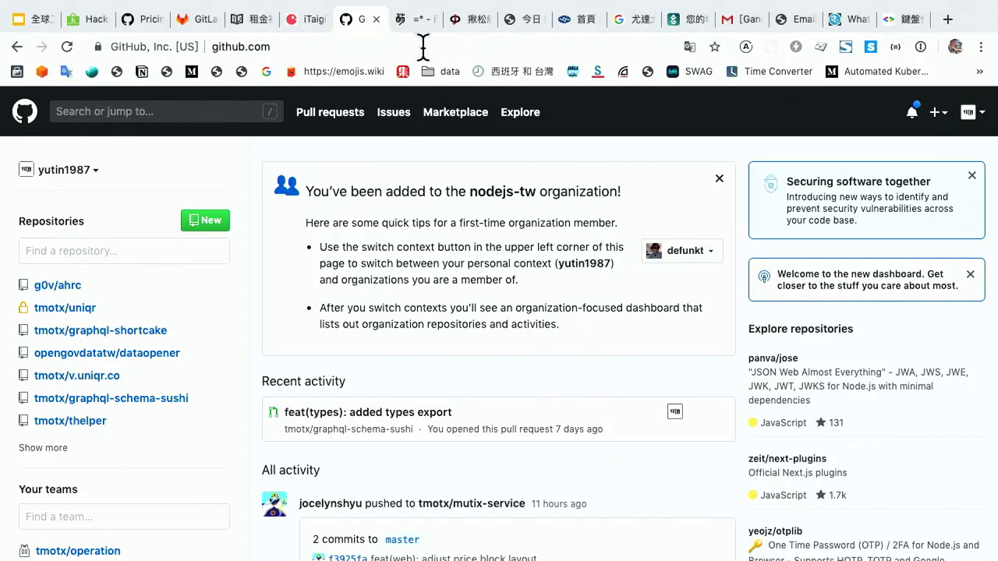
Glance over the Google Slides agenda, then bring up the Hackfoldr-hosted HackMD practice note.
{"action": "left_click", "coordinate": [23, 19]}
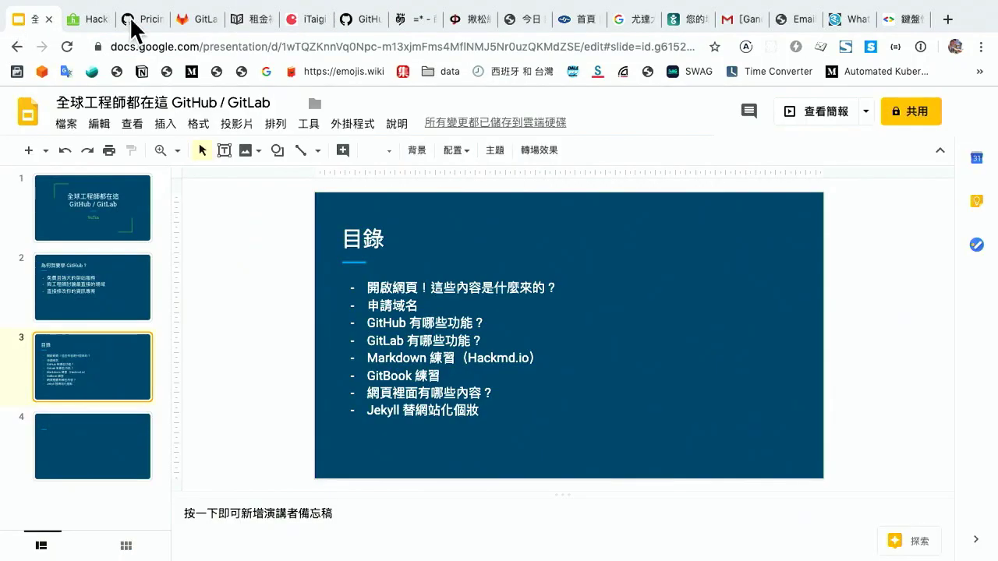
{"action": "left_click", "coordinate": [358, 24]}
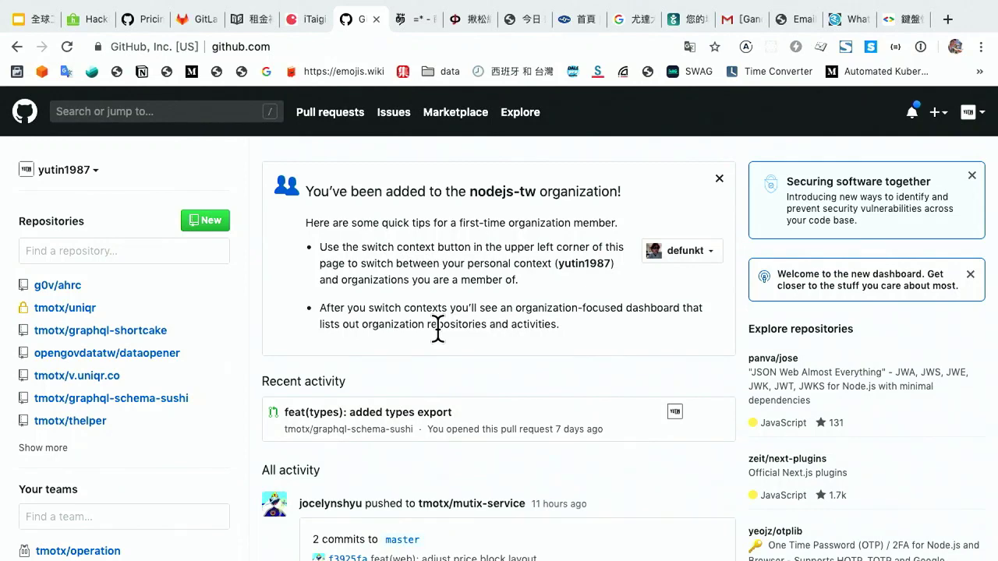
{"action": "left_click", "coordinate": [31, 27]}
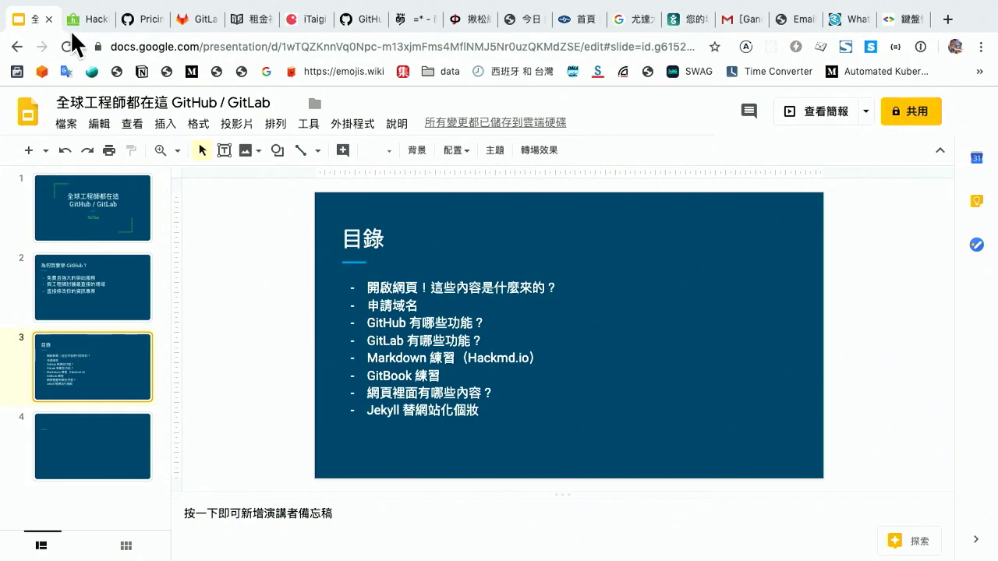
{"action": "left_click", "coordinate": [81, 19]}
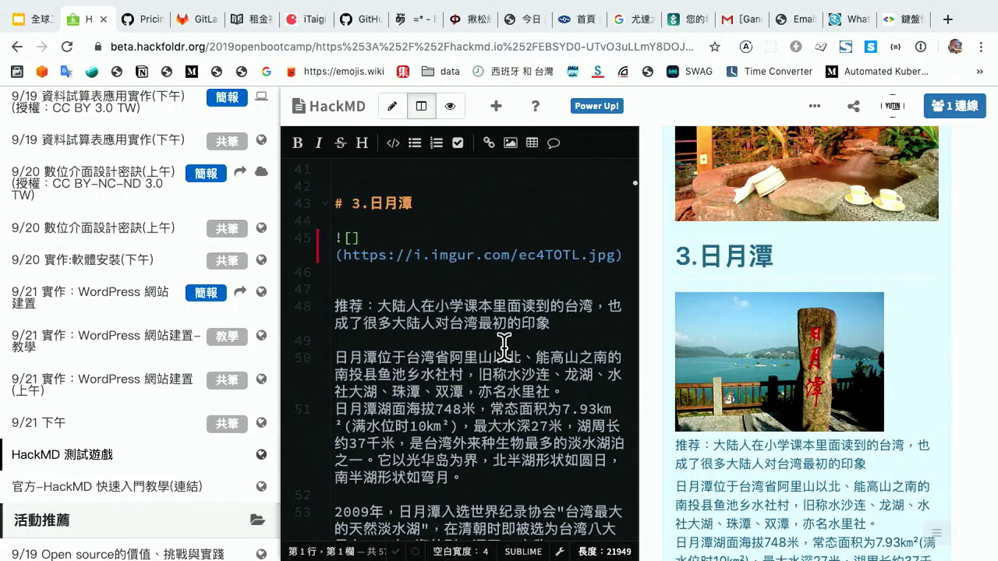
Open the HackMD 測試遊戲 note on hackmd.io from the Hackfoldr sidebar, then go back to GitHub.
{"action": "scroll", "coordinate": [503, 347], "scroll_direction": "up", "scroll_amount": 1}
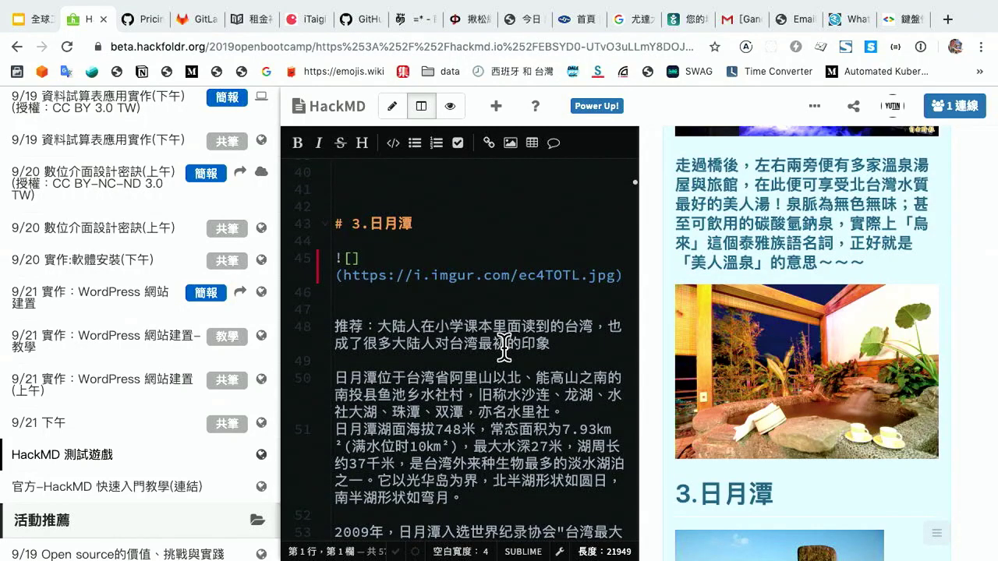
{"action": "scroll", "coordinate": [503, 347], "scroll_direction": "up", "scroll_amount": 3}
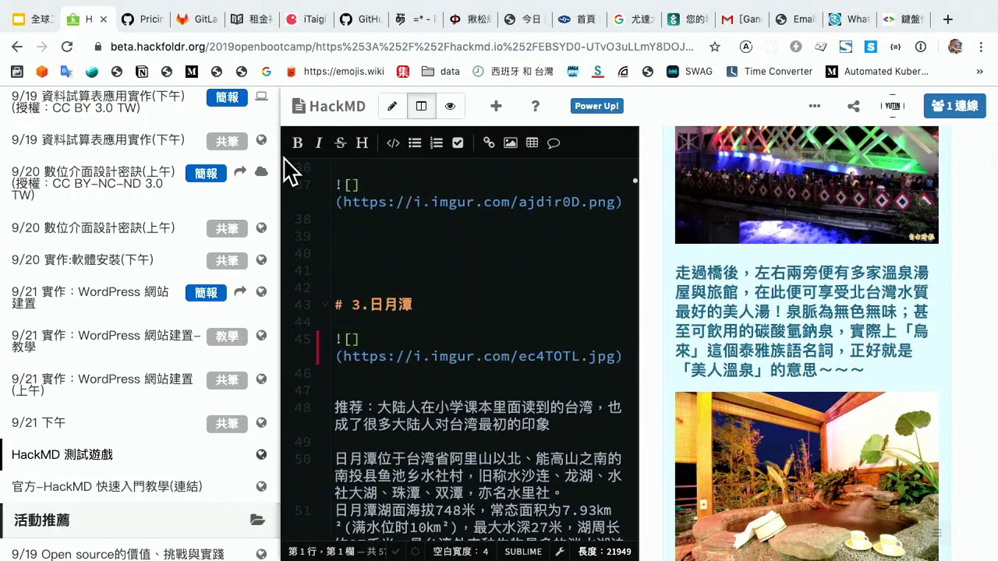
{"action": "left_click", "coordinate": [133, 452]}
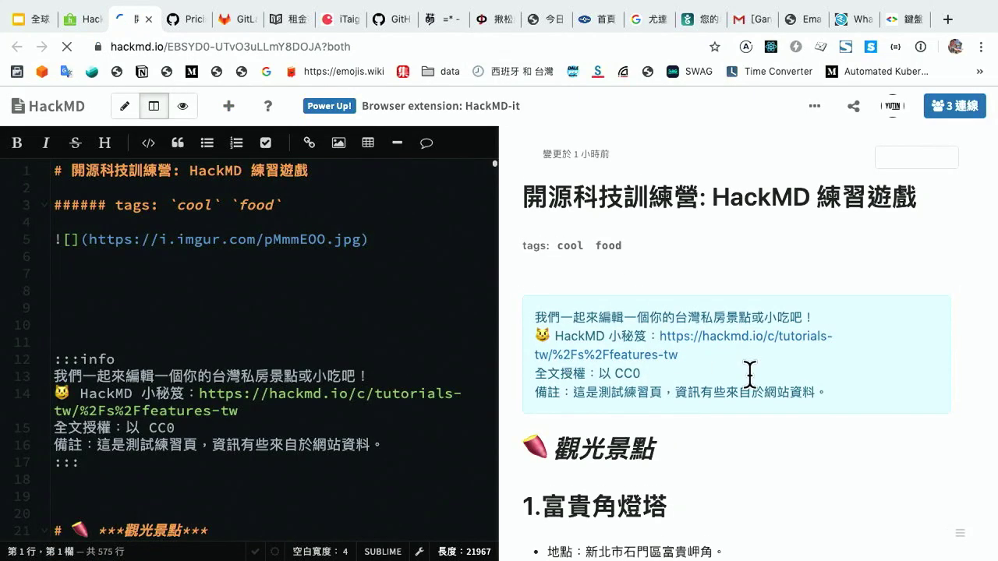
{"action": "scroll", "coordinate": [751, 374], "scroll_direction": "down", "scroll_amount": 3}
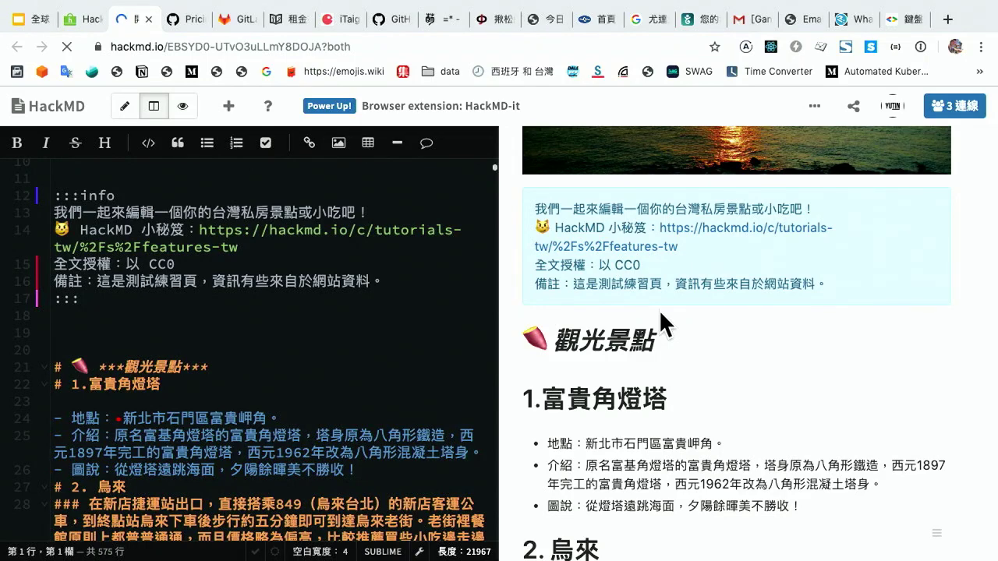
{"action": "left_click", "coordinate": [382, 23]}
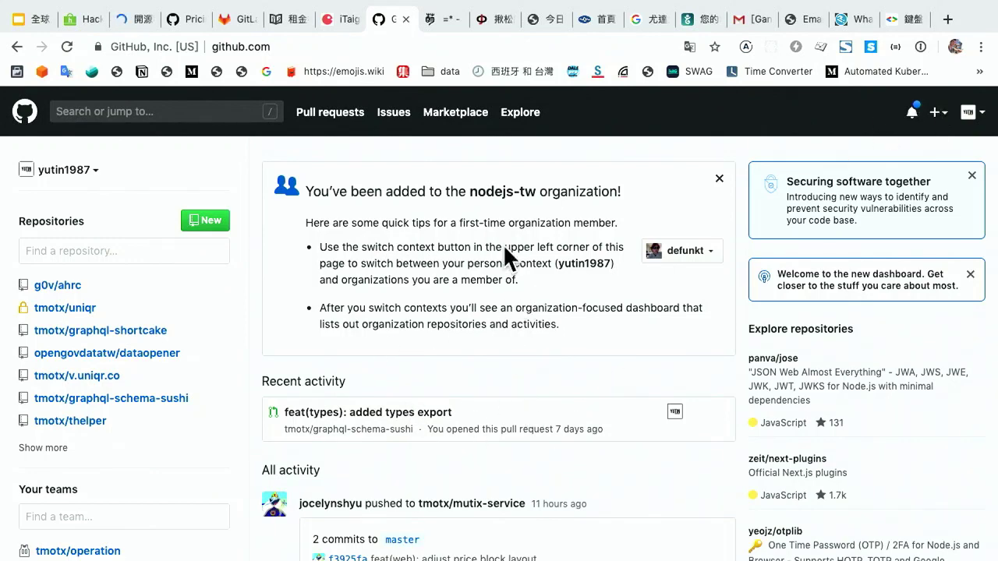
Choose New repository from the GitHub + menu to reach the create form.
{"action": "scroll", "coordinate": [327, 534], "scroll_direction": "down", "scroll_amount": 3}
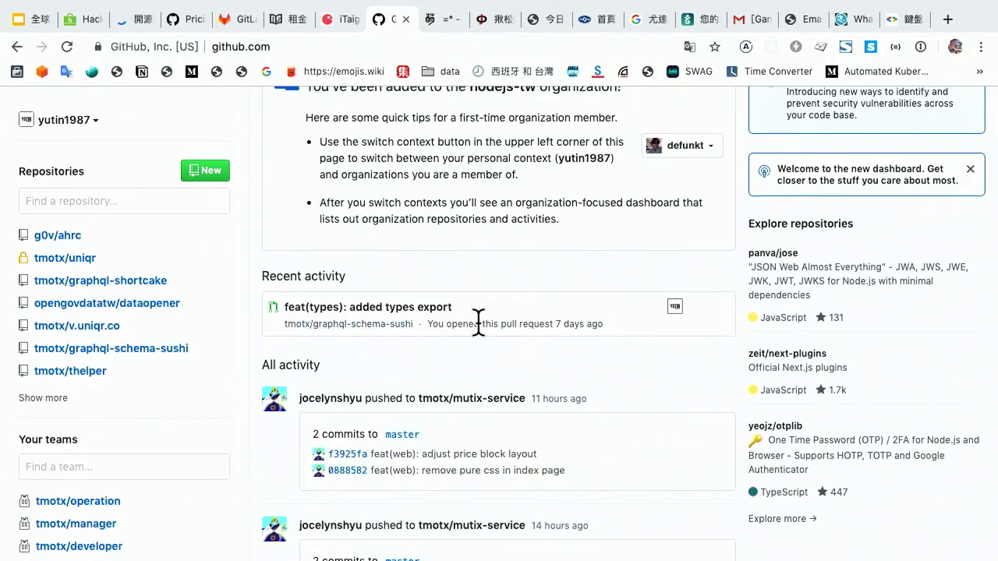
{"action": "scroll", "coordinate": [475, 323], "scroll_direction": "up", "scroll_amount": 3}
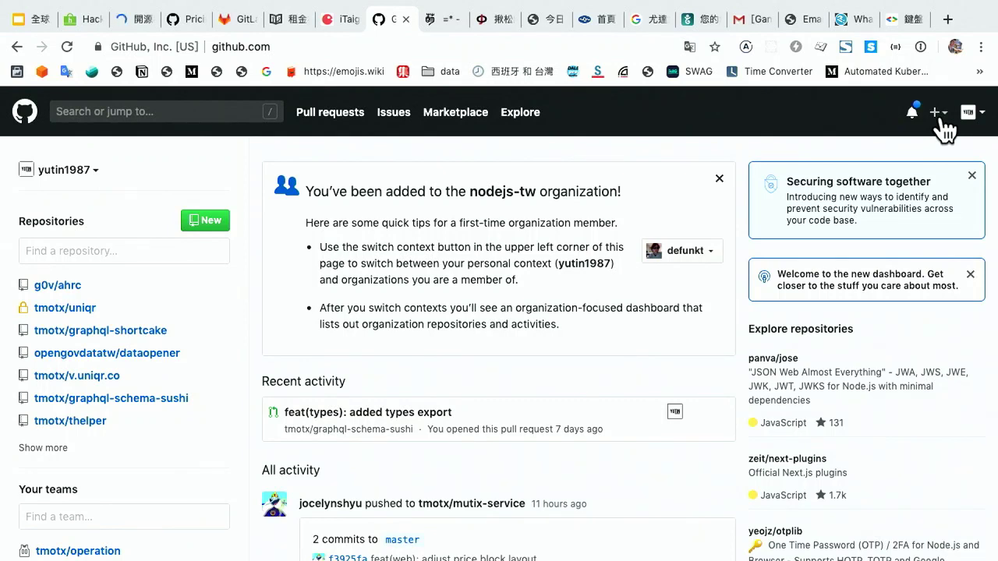
{"action": "left_click", "coordinate": [938, 113]}
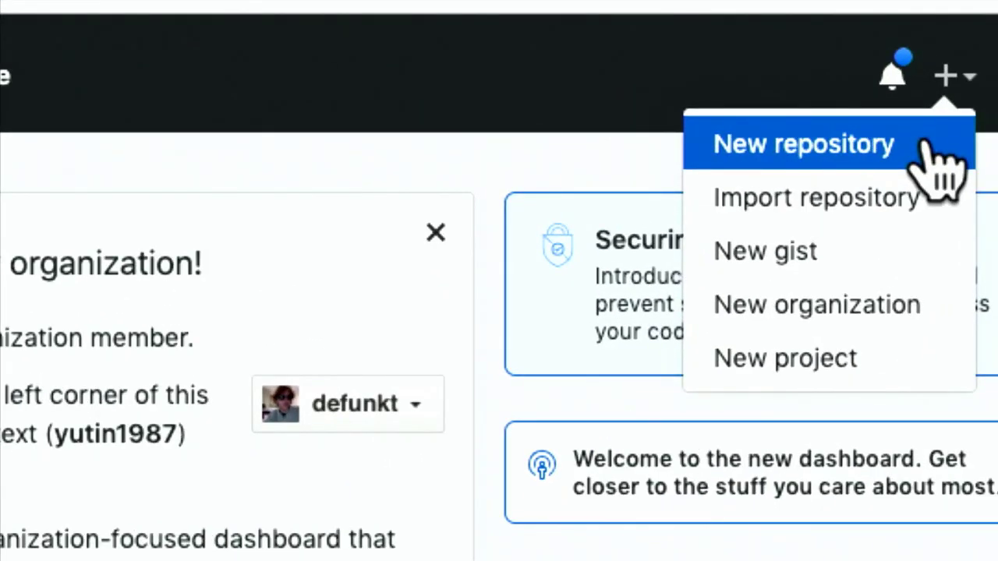
{"action": "left_click", "coordinate": [876, 145]}
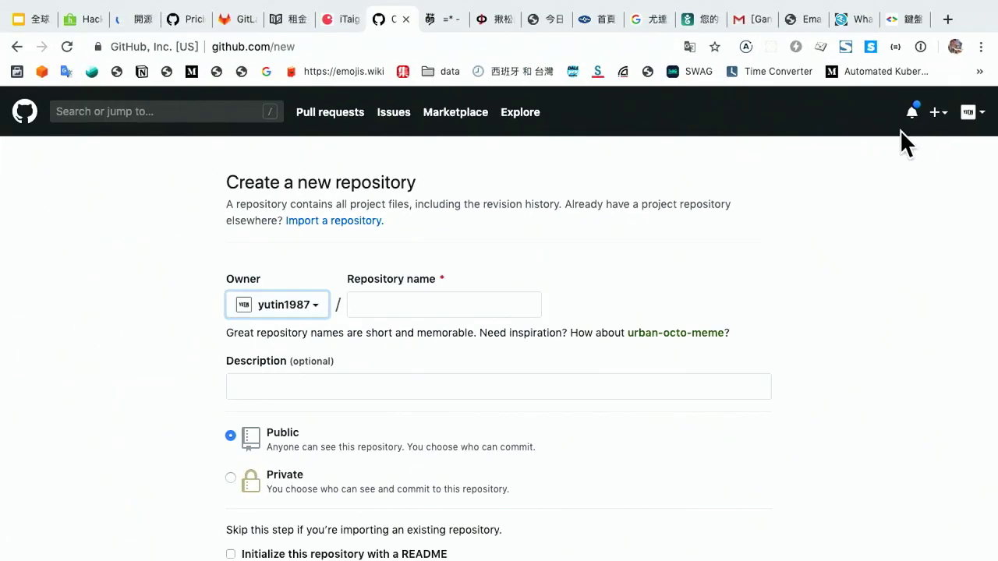
{"action": "left_click", "coordinate": [940, 116]}
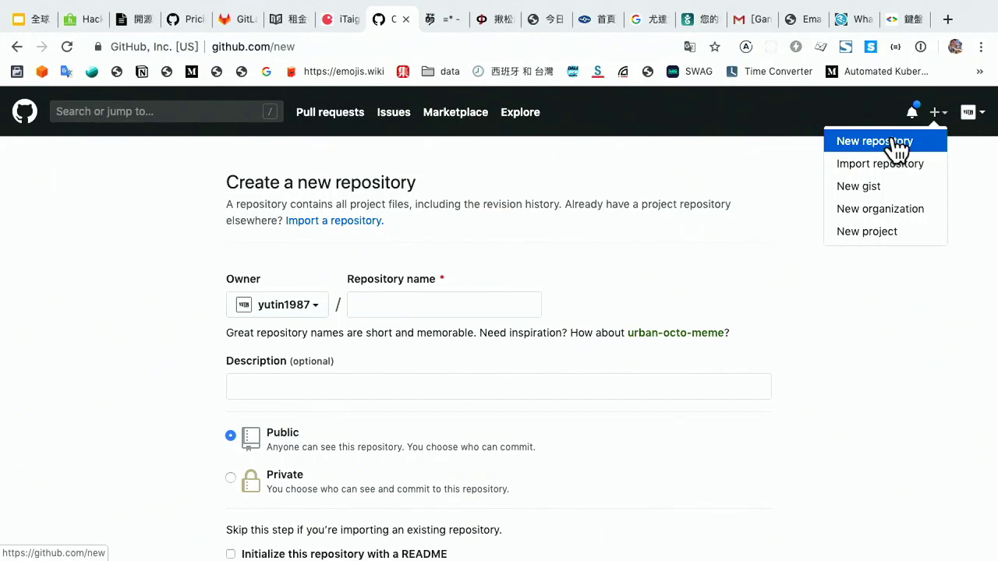
{"action": "left_click", "coordinate": [645, 244]}
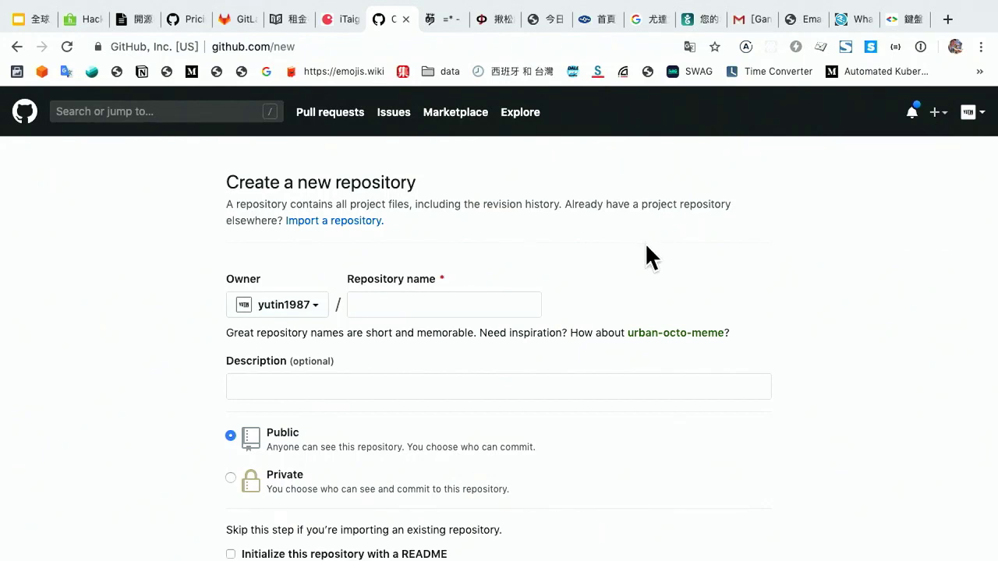
{"action": "left_click", "coordinate": [501, 301]}
{"action": "scroll", "coordinate": [502, 291], "scroll_direction": "down", "scroll_amount": 3}
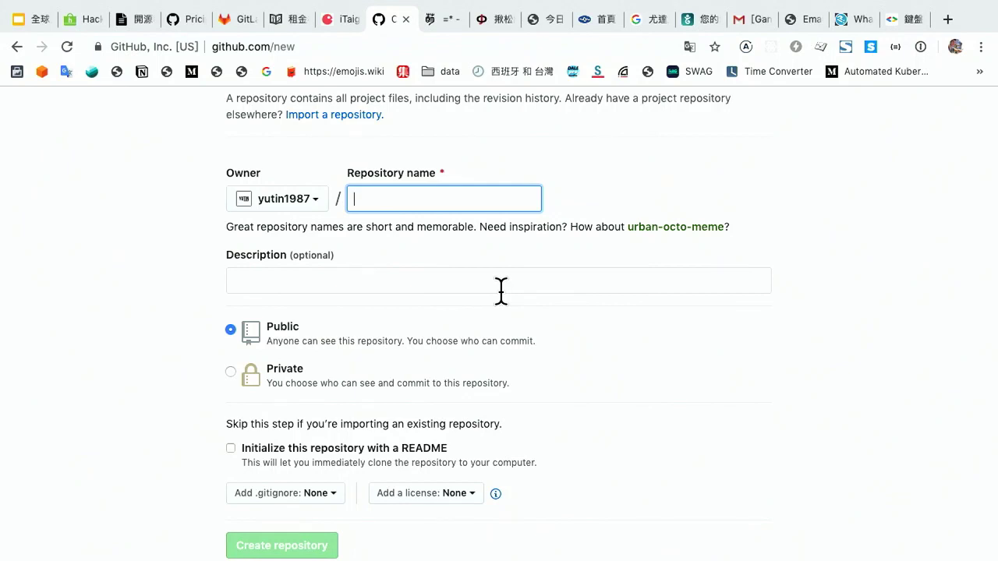
Name the public repository 'demo' instead of the taken 'test' and enable README initialization.
{"action": "type", "text": "test"}
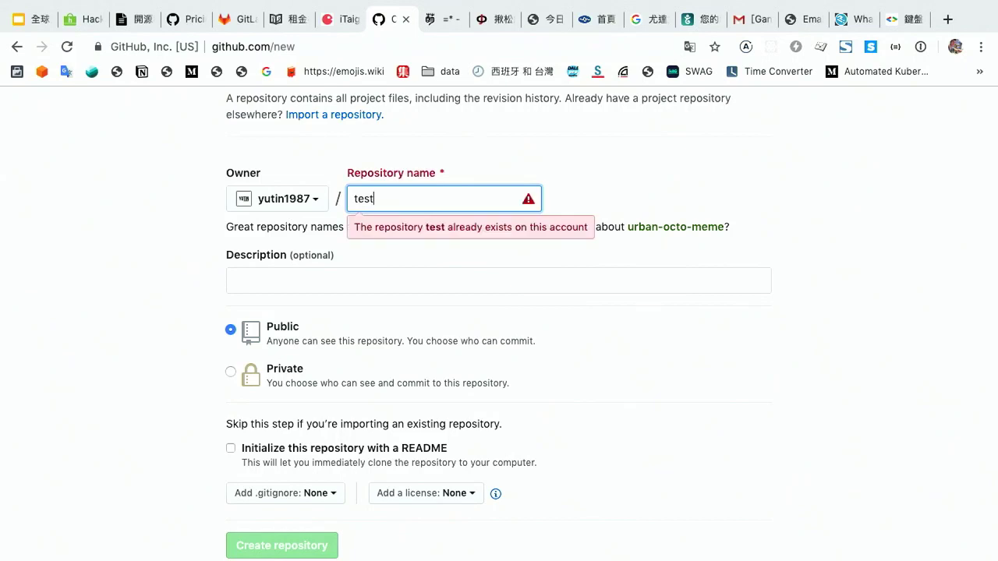
{"action": "key", "text": "BackSpace"}
{"action": "key", "text": "BackSpace"}
{"action": "key", "text": "BackSpace"}
{"action": "key", "text": "BackSpace"}
{"action": "type", "text": "de"}
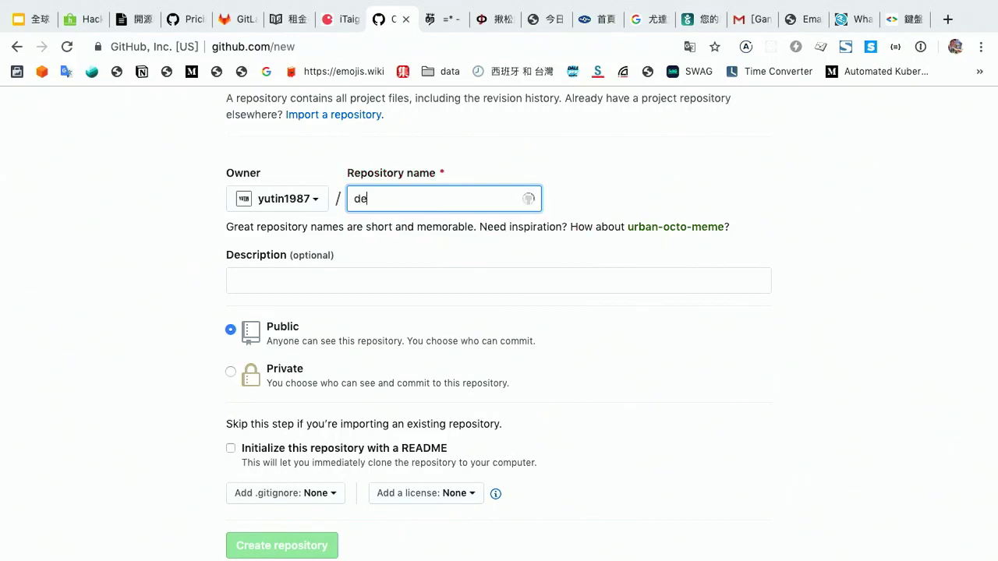
{"action": "type", "text": "mo"}
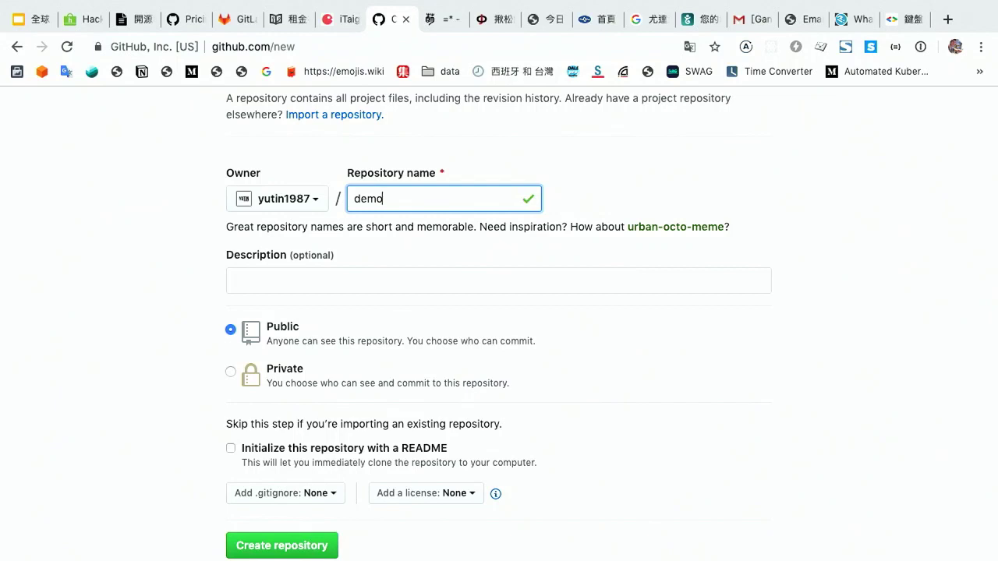
{"action": "key", "text": "super+a"}
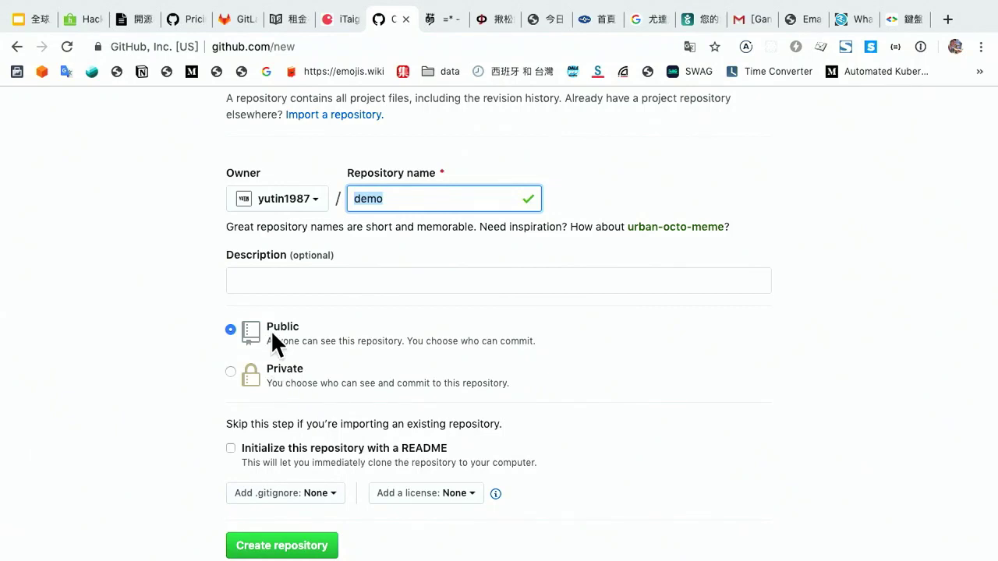
{"action": "double_click", "coordinate": [378, 198]}
{"action": "left_click", "coordinate": [231, 449]}
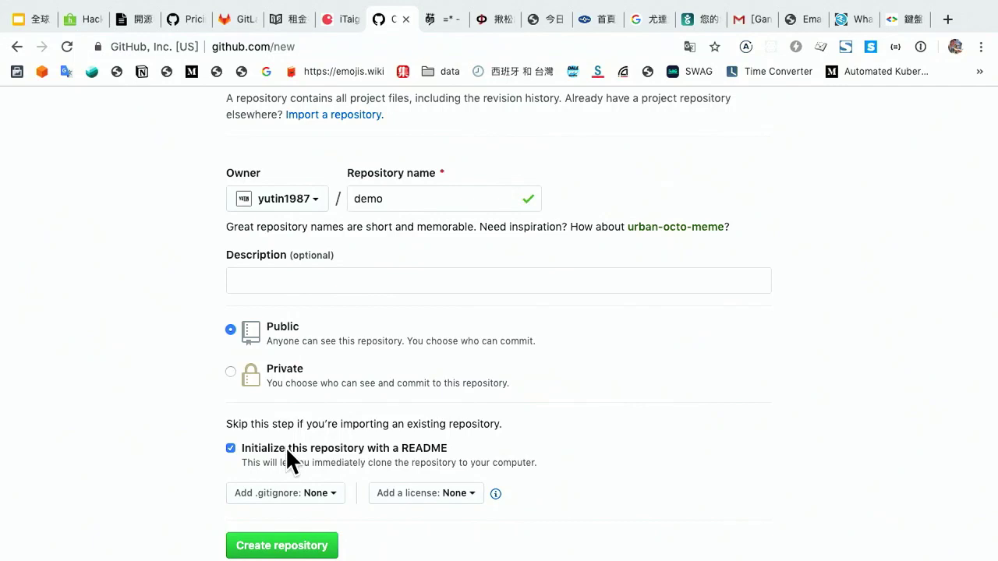
{"action": "scroll", "coordinate": [285, 447], "scroll_direction": "down", "scroll_amount": 2}
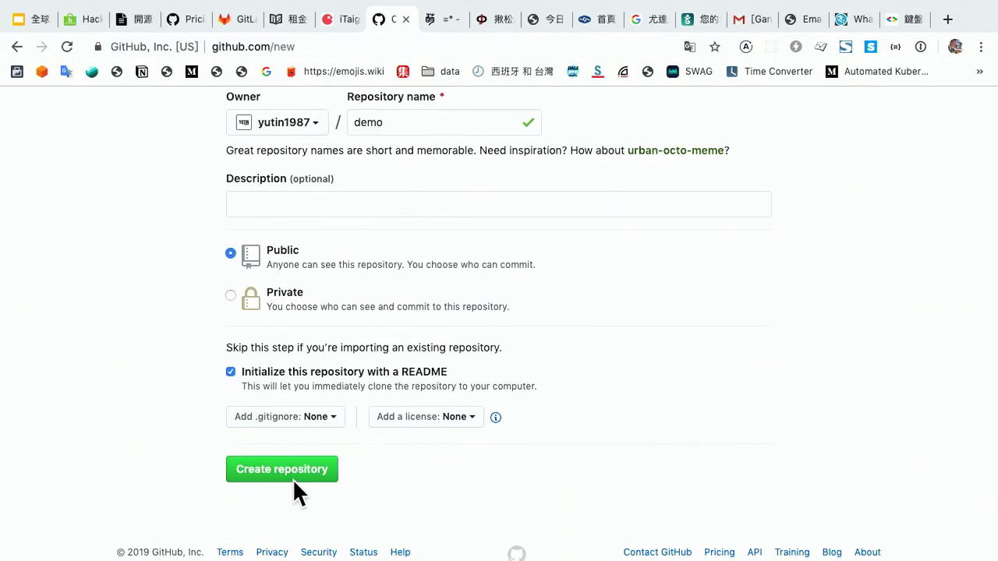
Create the demo repository and start editing its README.md.
{"action": "left_click", "coordinate": [291, 470]}
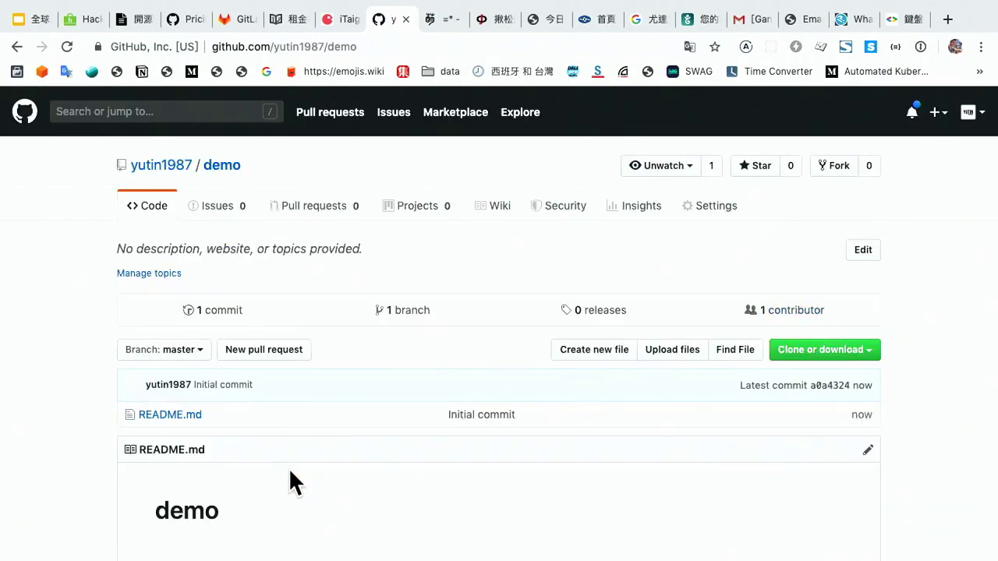
{"action": "scroll", "coordinate": [289, 468], "scroll_direction": "down", "scroll_amount": 1}
{"action": "scroll", "coordinate": [289, 468], "scroll_direction": "down", "scroll_amount": 2}
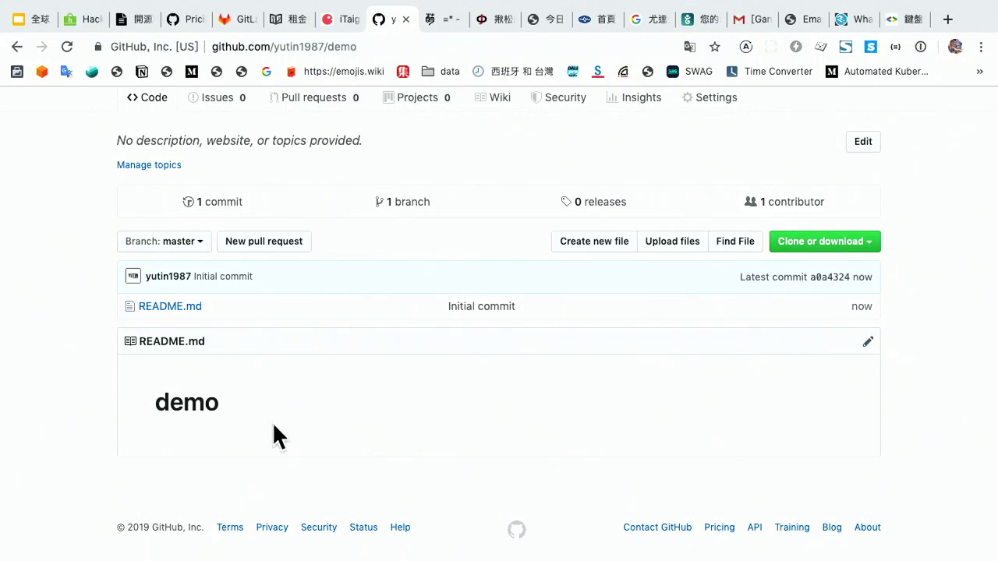
{"action": "left_click", "coordinate": [868, 343]}
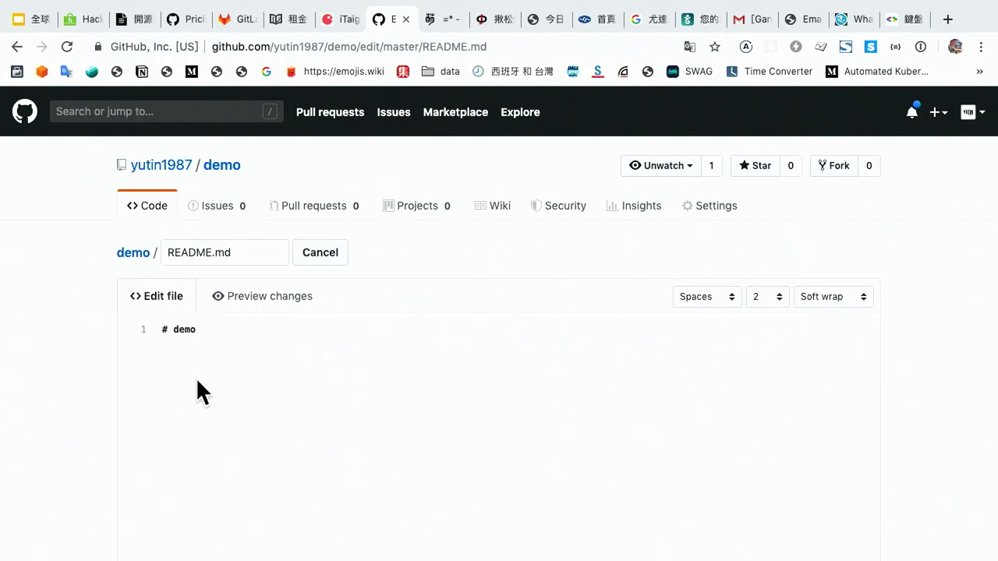
Place the README editing tab beside the HackMD note and compare Preview changes with Edit file.
{"action": "left_click", "coordinate": [136, 21]}
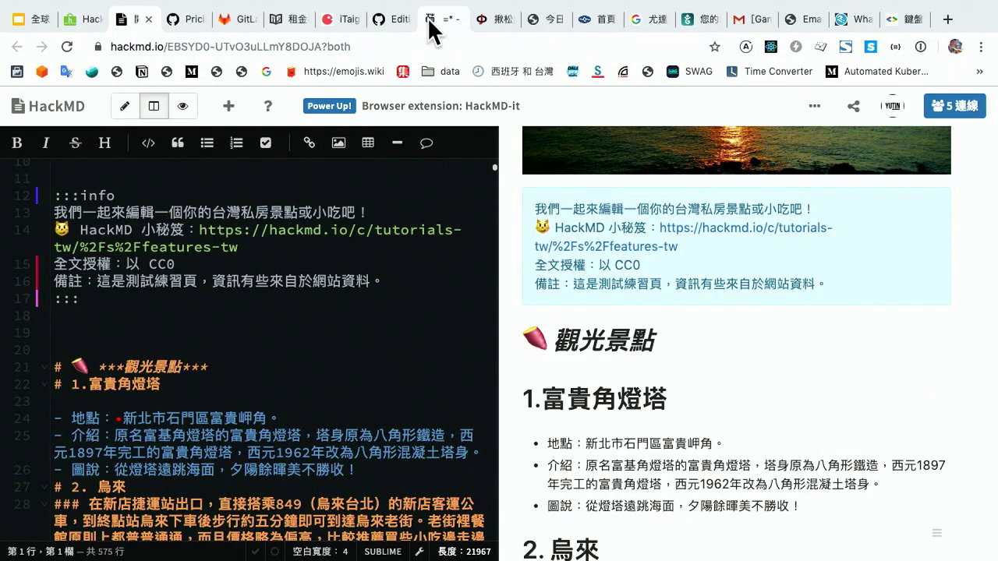
{"action": "left_click_drag", "start_coordinate": [386, 21], "coordinate": [190, 27]}
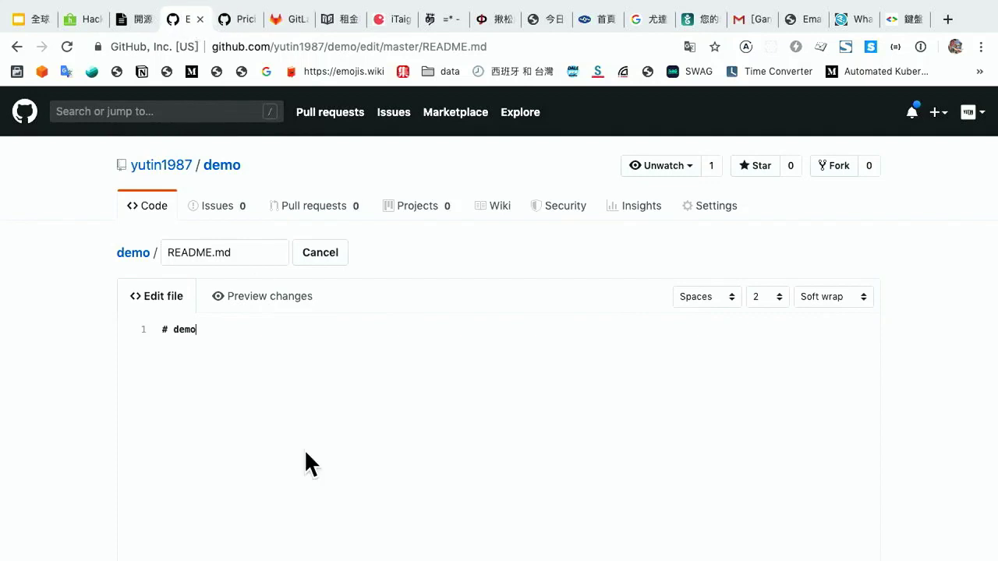
{"action": "left_click", "coordinate": [246, 300]}
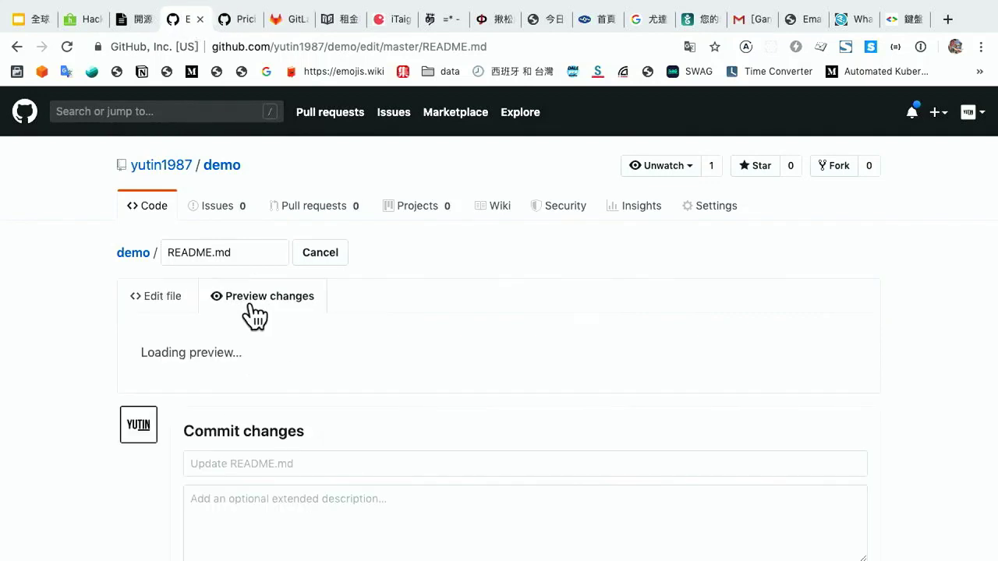
{"action": "left_click", "coordinate": [154, 312]}
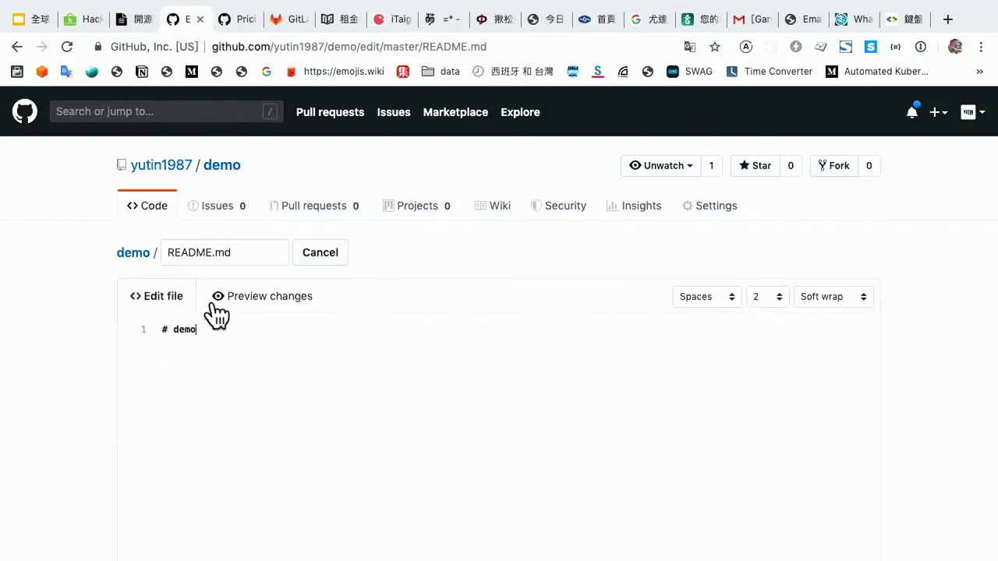
{"action": "left_click", "coordinate": [216, 312]}
{"action": "left_click", "coordinate": [153, 310]}
Bring the HackMD note's 觀光景點 section back into view.
{"action": "left_click", "coordinate": [139, 22]}
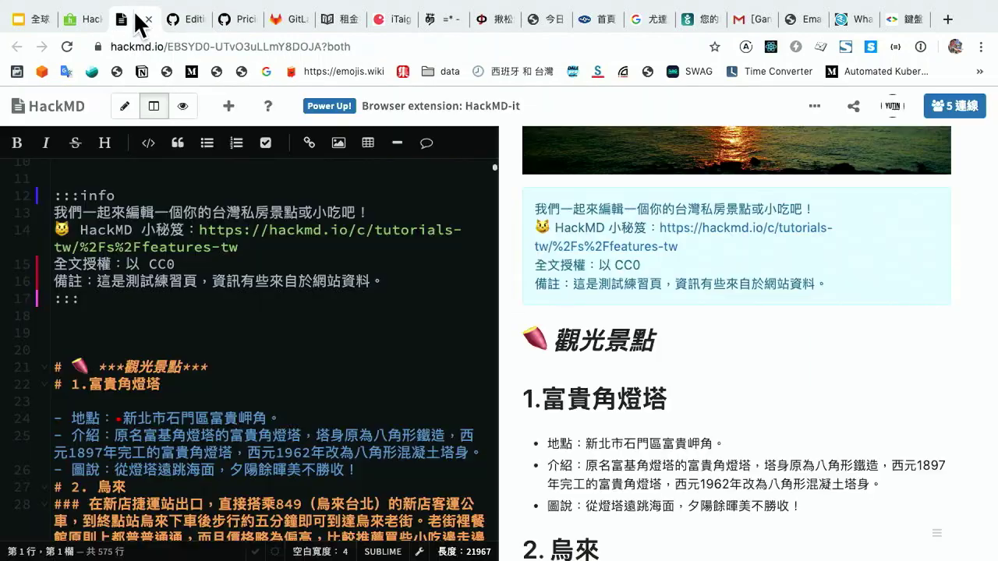
{"action": "scroll", "coordinate": [177, 387], "scroll_direction": "down", "scroll_amount": 5}
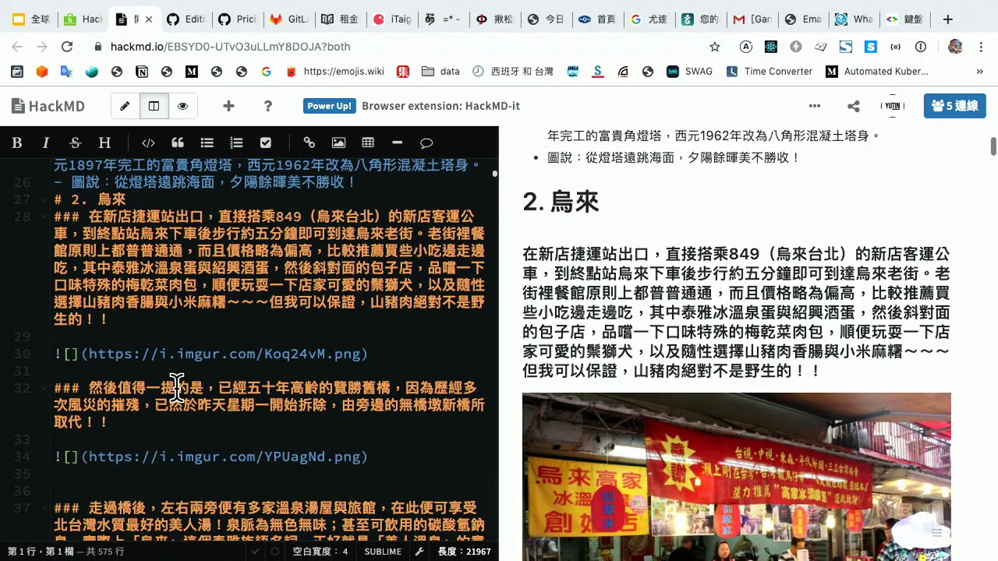
{"action": "scroll", "coordinate": [177, 387], "scroll_direction": "up", "scroll_amount": 1}
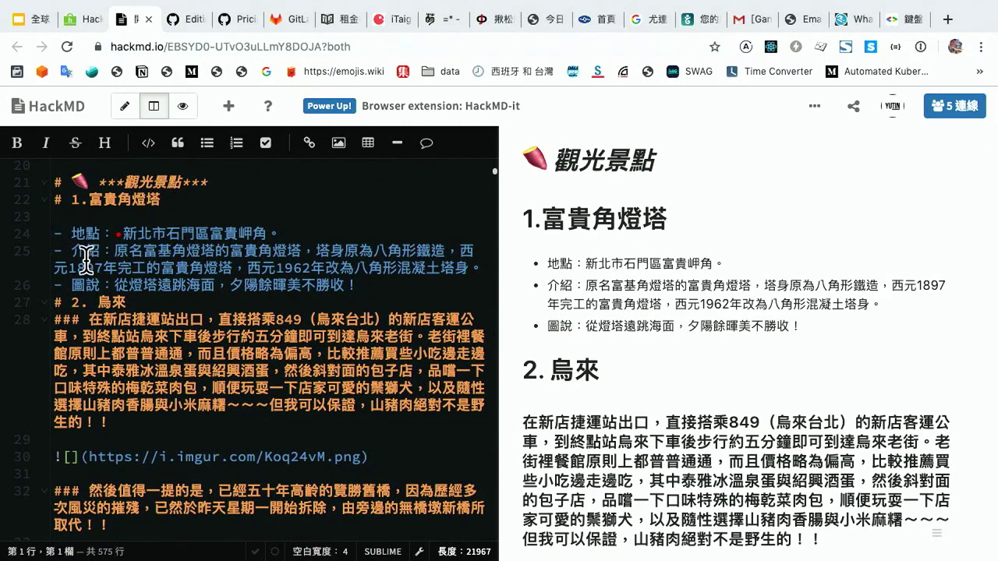
Select HackMD lines 27–30: the 2. 烏來 heading, bus-route paragraph and image link.
{"action": "scroll", "coordinate": [292, 381], "scroll_direction": "down", "scroll_amount": 1}
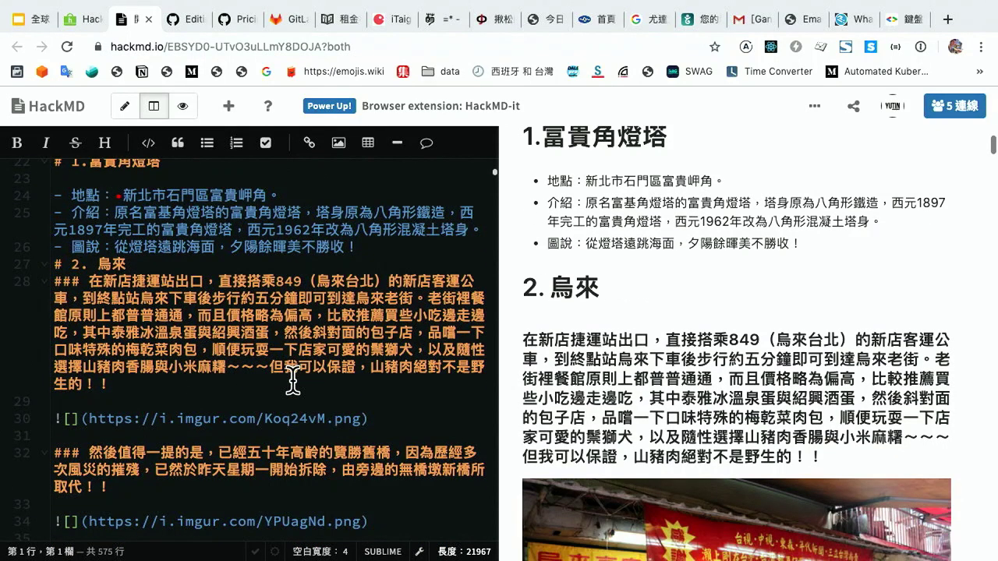
{"action": "left_click_drag", "start_coordinate": [371, 419], "coordinate": [47, 274]}
{"action": "key", "text": "ctrl+c"}
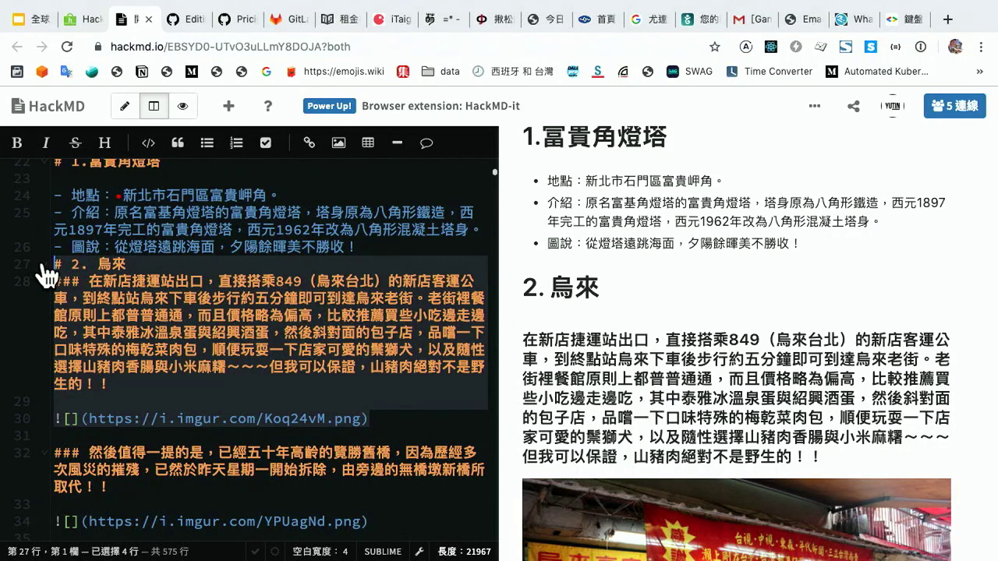
Overwrite the README's '# demo' with the copied 烏來 section, undoing once before re-pasting.
{"action": "left_click", "coordinate": [180, 20]}
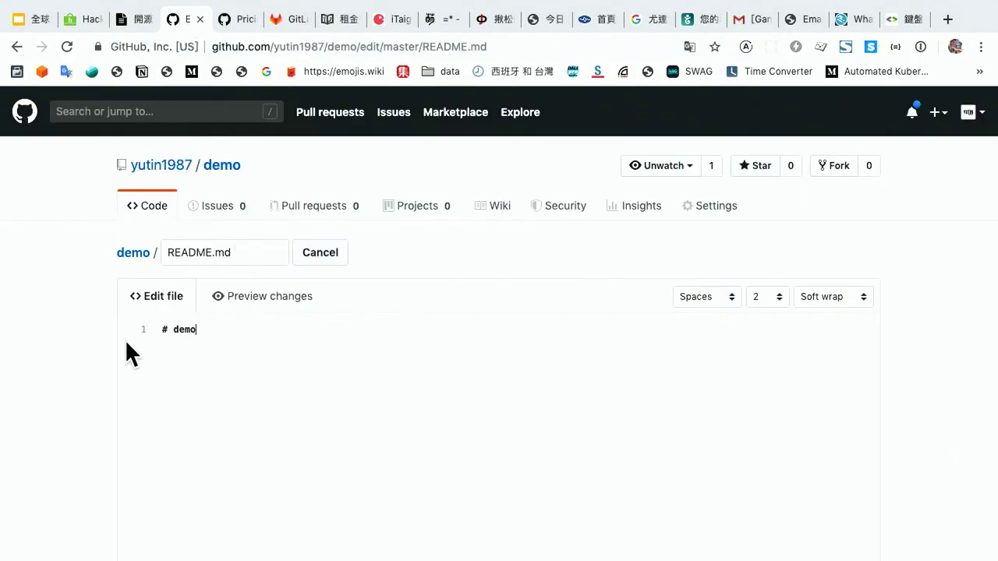
{"action": "key", "text": "ctrl+a"}
{"action": "key", "text": "ctrl+v"}
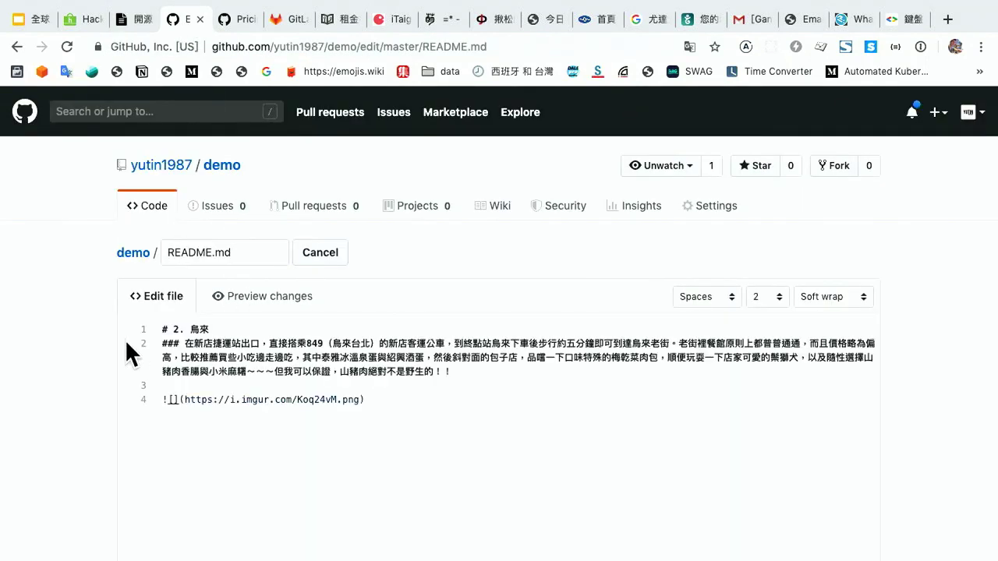
{"action": "key", "text": "ctrl+z"}
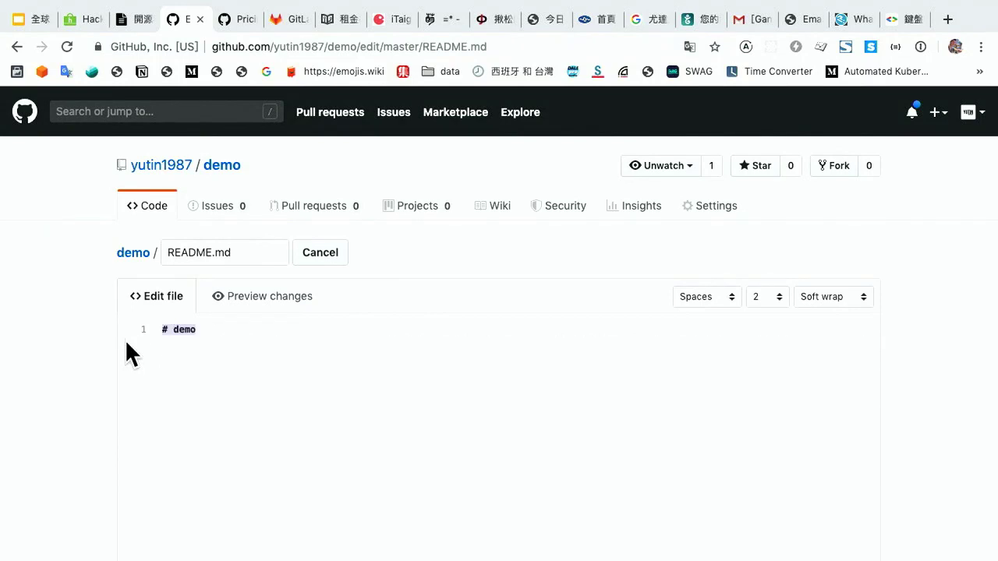
{"action": "type", "text": "# 2. 烏來 ### 在新店捷運站出口，直接搭乘849（烏來台北）的新店客運公車，到終點站烏來下車後步行約五分鐘即可到達烏來老街。老街裡餐館原則上都普普通通，而且價格略為偏高，比較推薦買些小吃邊走邊吃，其中泰雅冰溫泉蛋與紹興酒蛋，然後斜對面的包子店，品嚐一下口味特殊的梅乾菜肉包，順便玩耍一下店家可愛的鬆獅犬，以及隨性選擇山豬肉香腸與小米麻糬～～～但我可以保證，山豬肉絕對不是野生的！！  ![](https://i.imgur.com/Koq24vM.png)"}
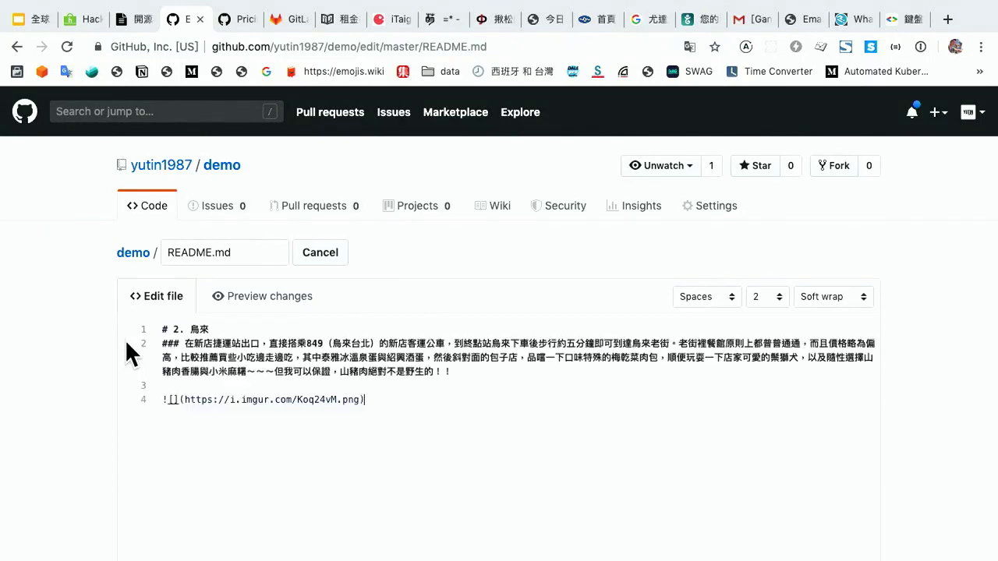
{"action": "left_click", "coordinate": [299, 307]}
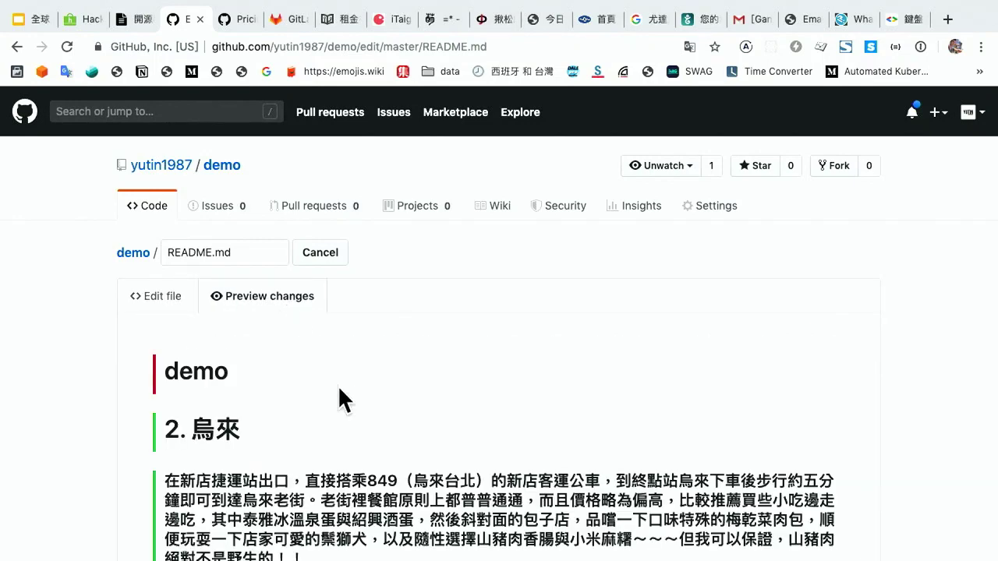
{"action": "scroll", "coordinate": [338, 386], "scroll_direction": "down", "scroll_amount": 3}
{"action": "scroll", "coordinate": [310, 335], "scroll_direction": "down", "scroll_amount": 3}
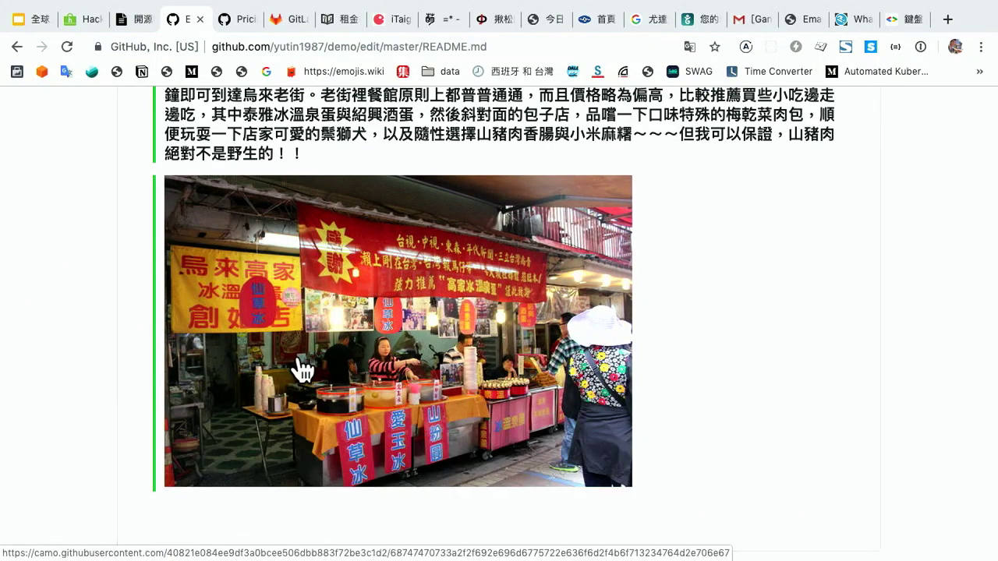
{"action": "scroll", "coordinate": [303, 371], "scroll_direction": "up", "scroll_amount": 5}
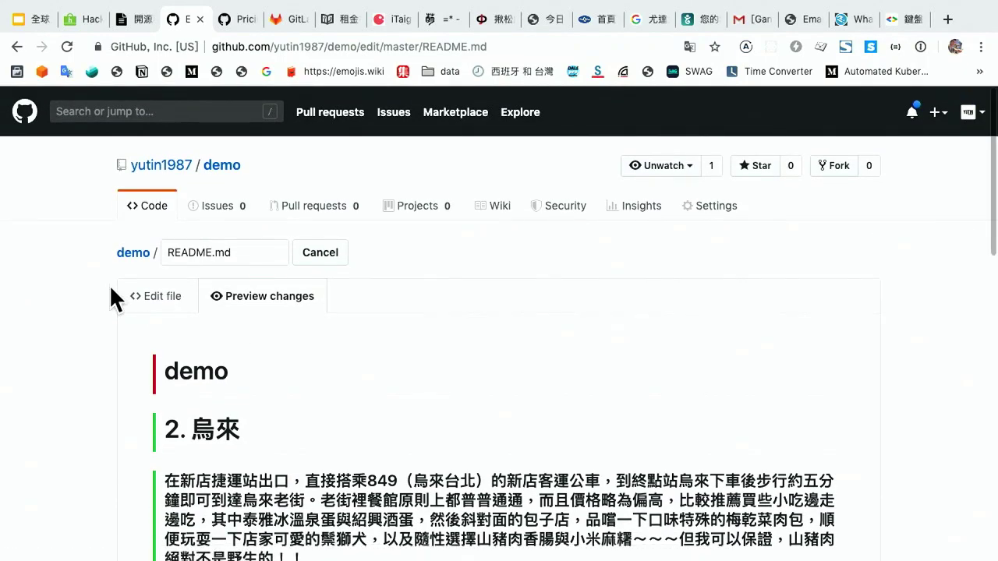
{"action": "left_click", "coordinate": [154, 296]}
{"action": "scroll", "coordinate": [317, 421], "scroll_direction": "down", "scroll_amount": 10}
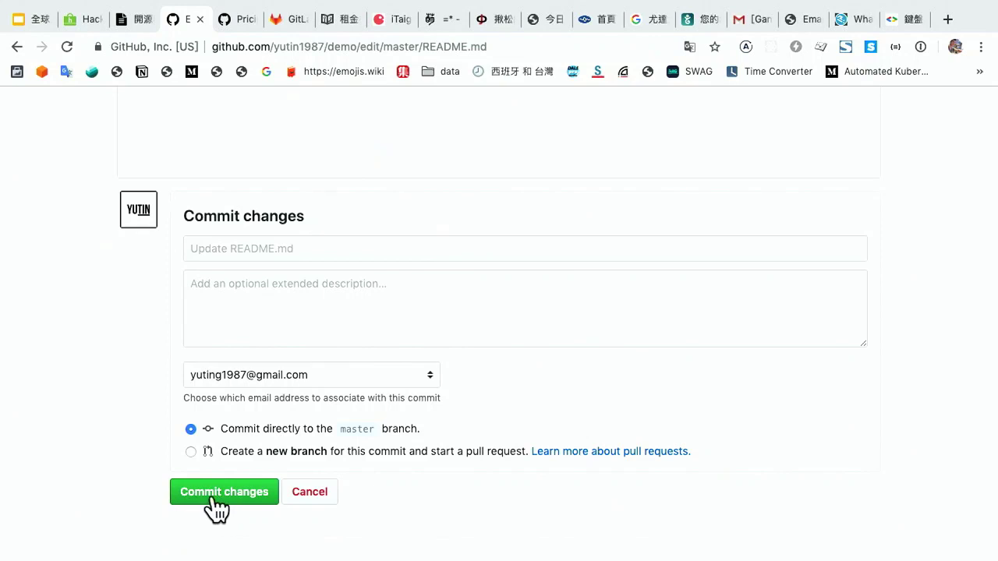
{"action": "left_click", "coordinate": [265, 250]}
{"action": "scroll", "coordinate": [265, 265], "scroll_direction": "up", "scroll_amount": 2}
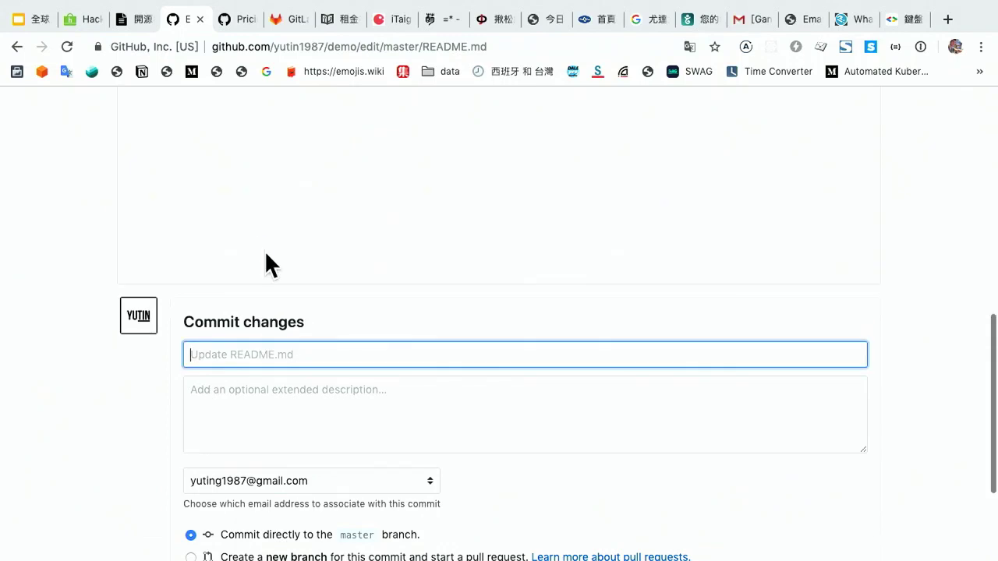
{"action": "scroll", "coordinate": [265, 265], "scroll_direction": "down", "scroll_amount": 4}
{"action": "scroll", "coordinate": [234, 382], "scroll_direction": "up", "scroll_amount": 1}
{"action": "scroll", "coordinate": [242, 382], "scroll_direction": "up", "scroll_amount": 2}
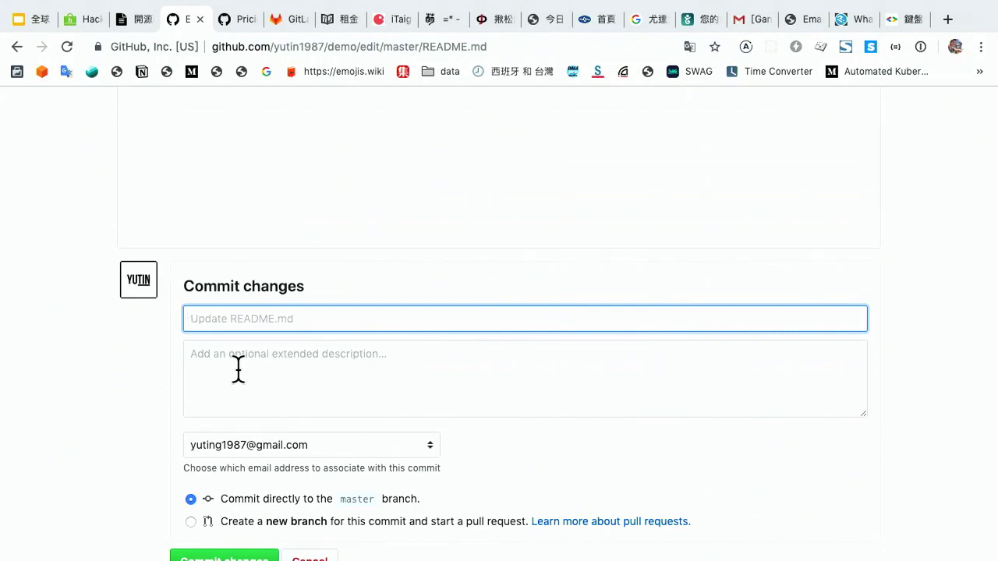
{"action": "scroll", "coordinate": [239, 372], "scroll_direction": "up", "scroll_amount": 10}
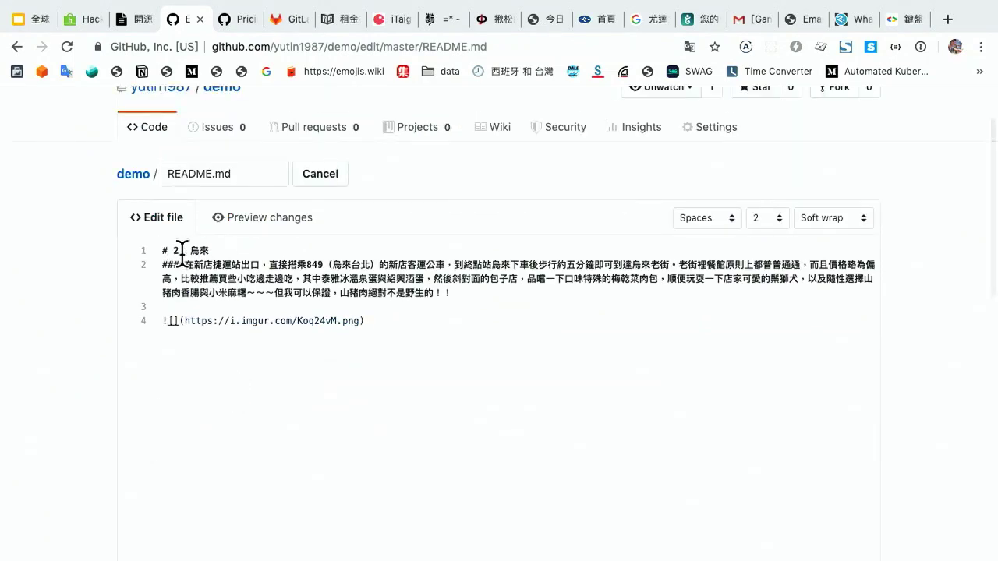
Check the HackMD note and GitHub editor, then open the Hackfoldr page embedding the note.
{"action": "left_click", "coordinate": [127, 20]}
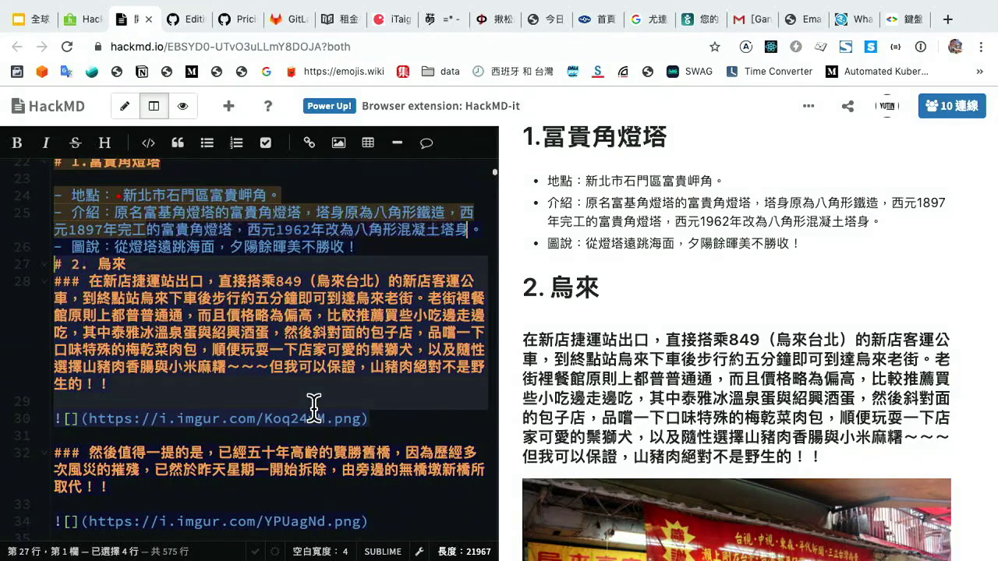
{"action": "scroll", "coordinate": [312, 407], "scroll_direction": "down", "scroll_amount": 10}
{"action": "scroll", "coordinate": [315, 407], "scroll_direction": "down", "scroll_amount": 5}
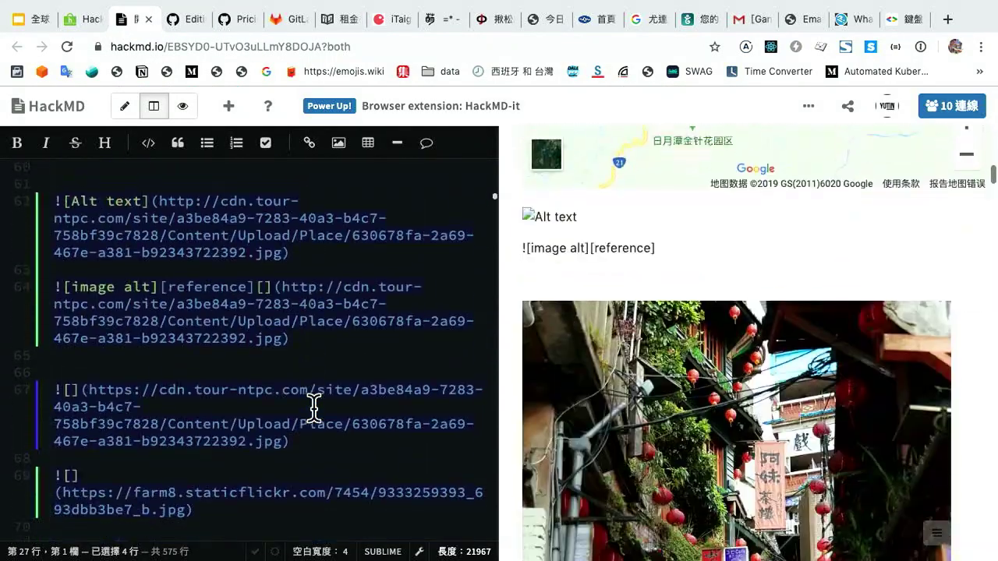
{"action": "left_click", "coordinate": [199, 23]}
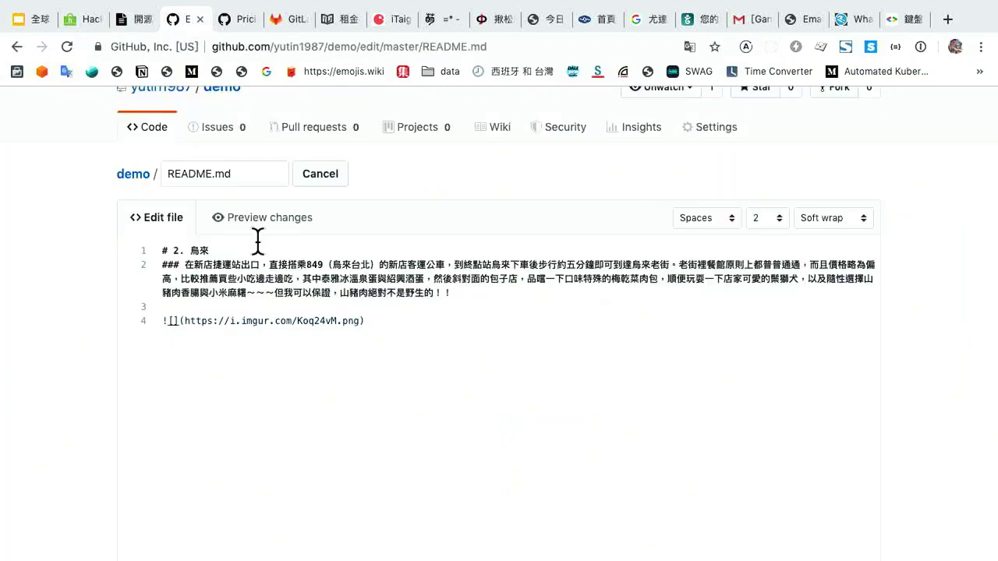
{"action": "left_click", "coordinate": [137, 22]}
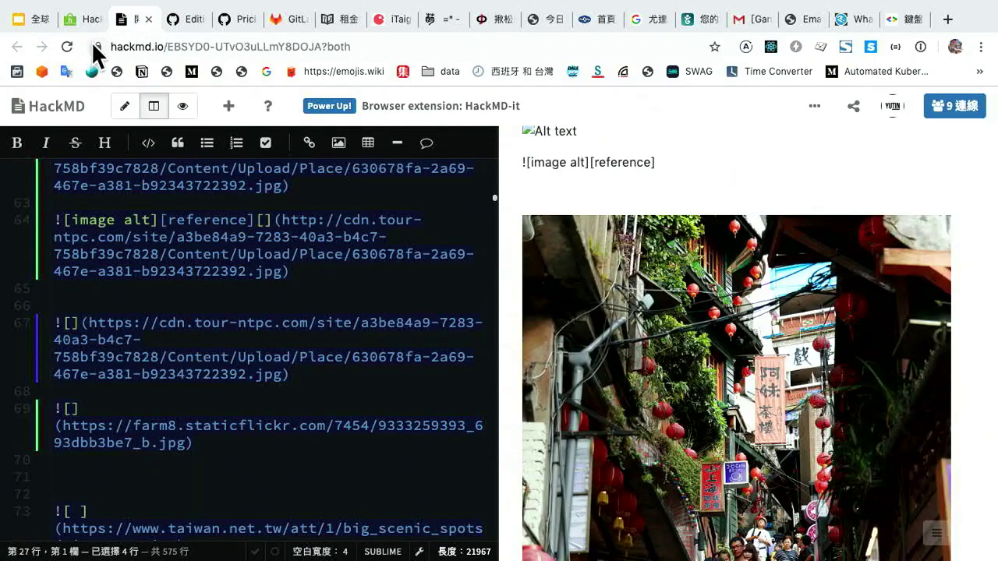
{"action": "left_click", "coordinate": [87, 22]}
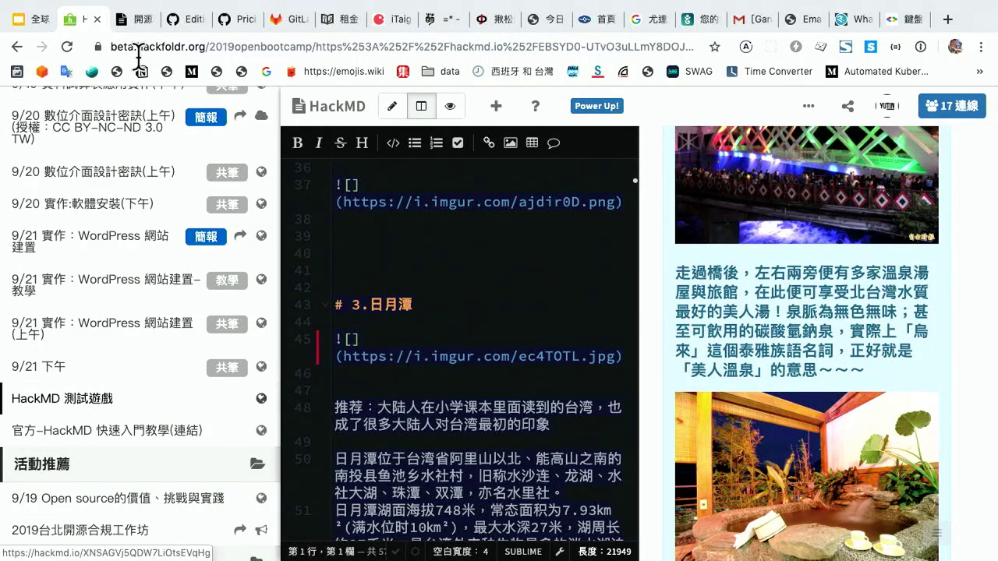
Return to GitHub's Edit README.md tab holding the pasted 烏來 content.
{"action": "left_click", "coordinate": [173, 25]}
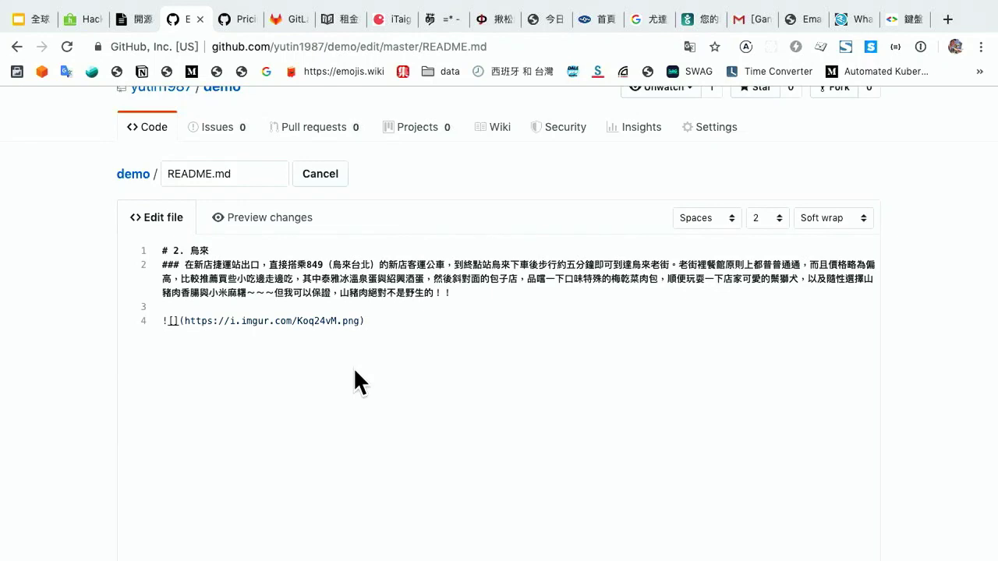
{"action": "left_click", "coordinate": [278, 218]}
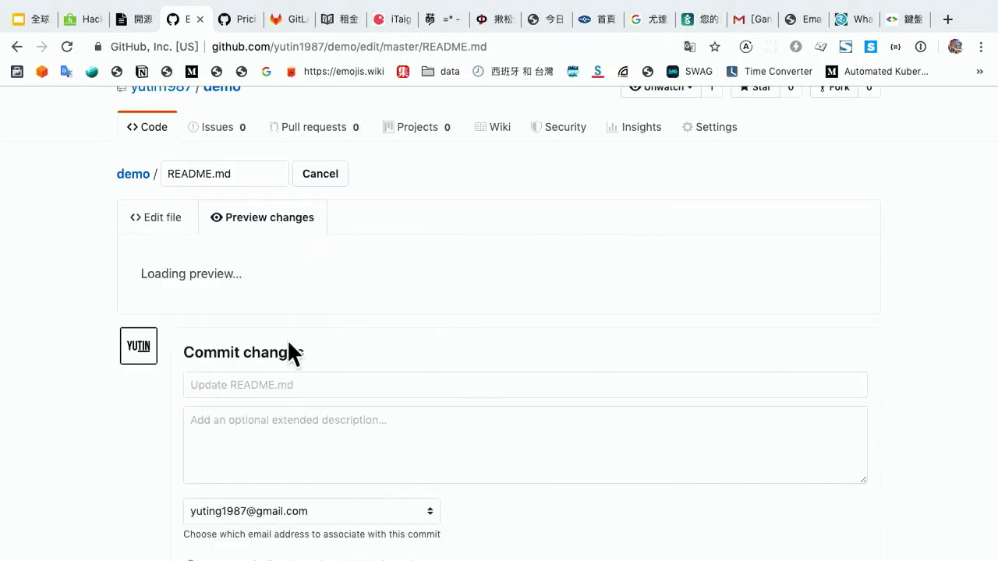
{"action": "left_click", "coordinate": [173, 221]}
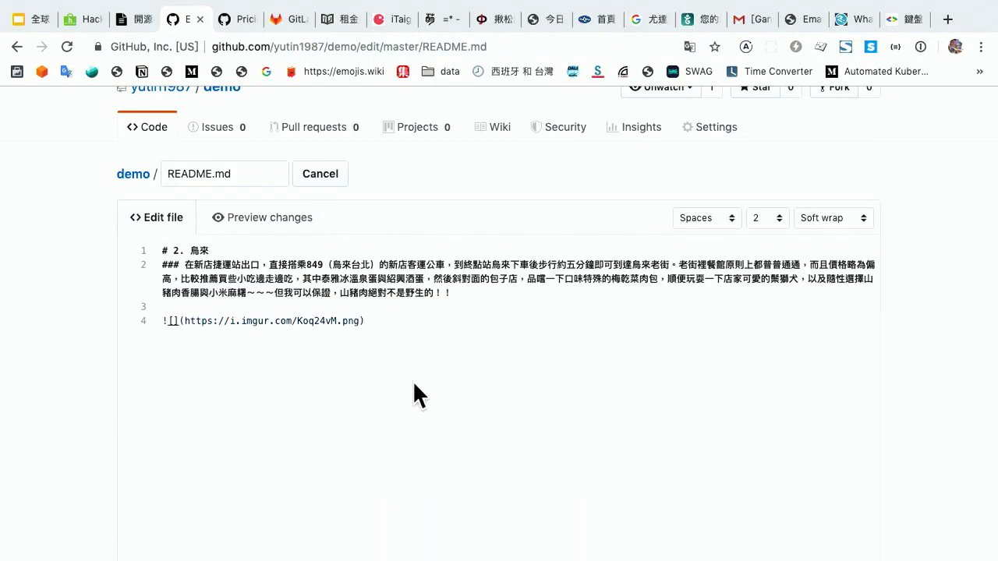
{"action": "scroll", "coordinate": [413, 380], "scroll_direction": "down", "scroll_amount": 5}
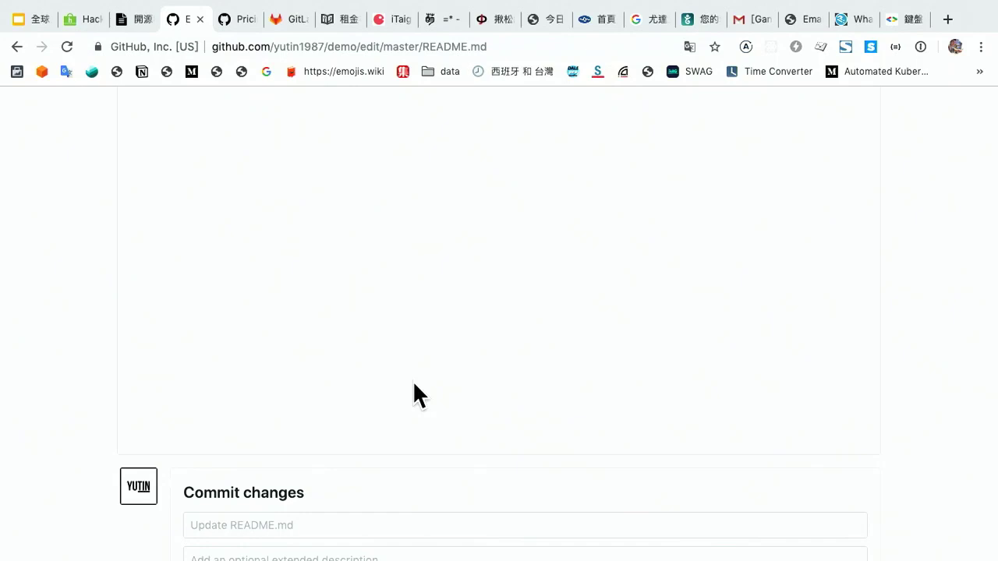
{"action": "left_click", "coordinate": [120, 20]}
{"action": "scroll", "coordinate": [606, 439], "scroll_direction": "down", "scroll_amount": 15}
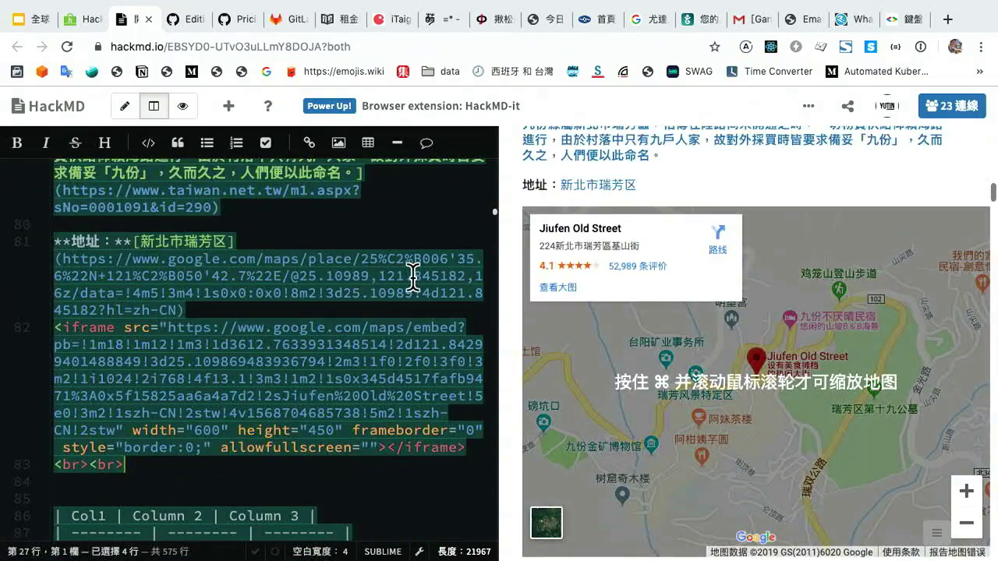
{"action": "left_click", "coordinate": [184, 440]}
{"action": "left_click_drag", "start_coordinate": [146, 469], "coordinate": [53, 243]}
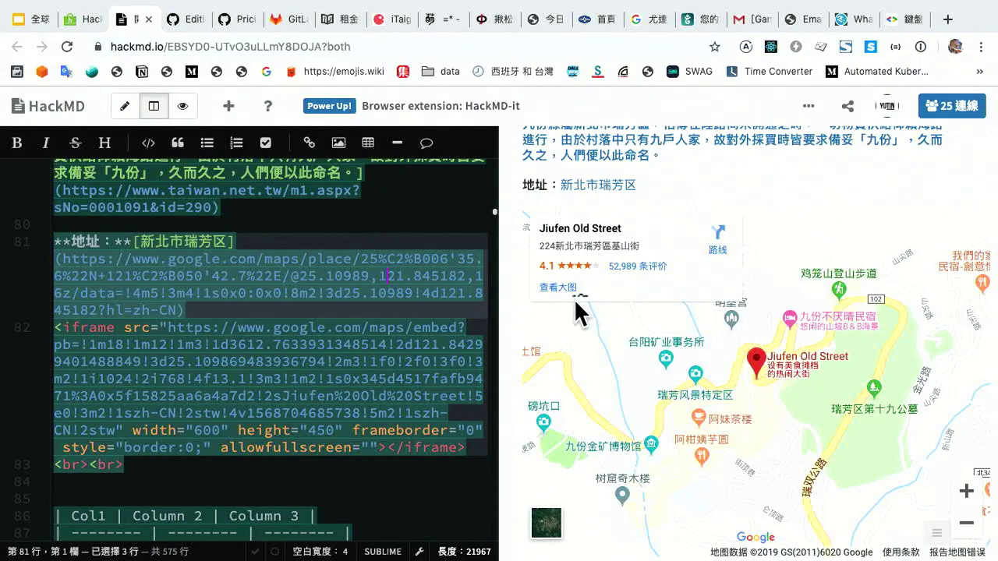
{"action": "scroll", "coordinate": [379, 328], "scroll_direction": "up", "scroll_amount": 4}
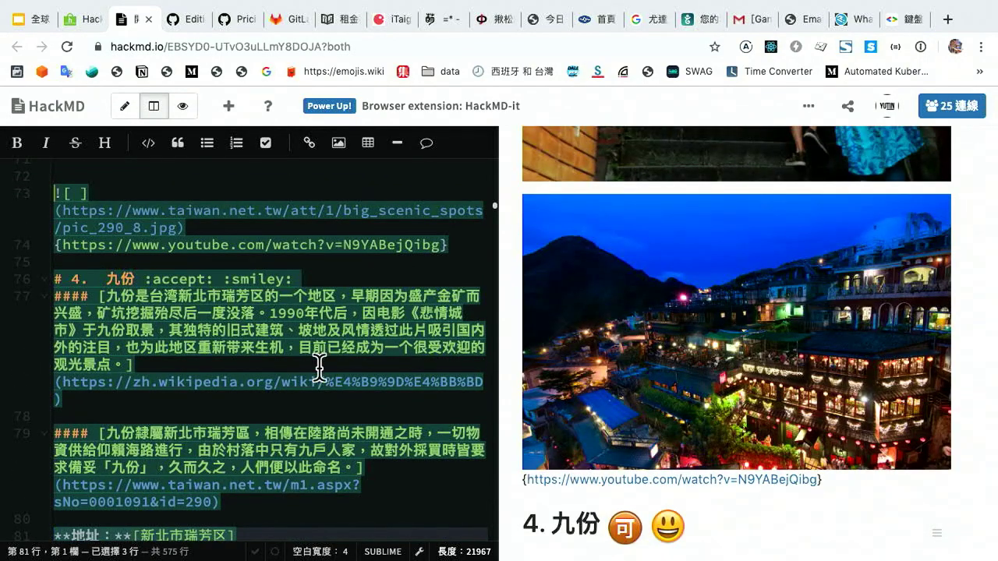
{"action": "scroll", "coordinate": [319, 367], "scroll_direction": "down", "scroll_amount": 5}
{"action": "scroll", "coordinate": [319, 366], "scroll_direction": "down", "scroll_amount": 8}
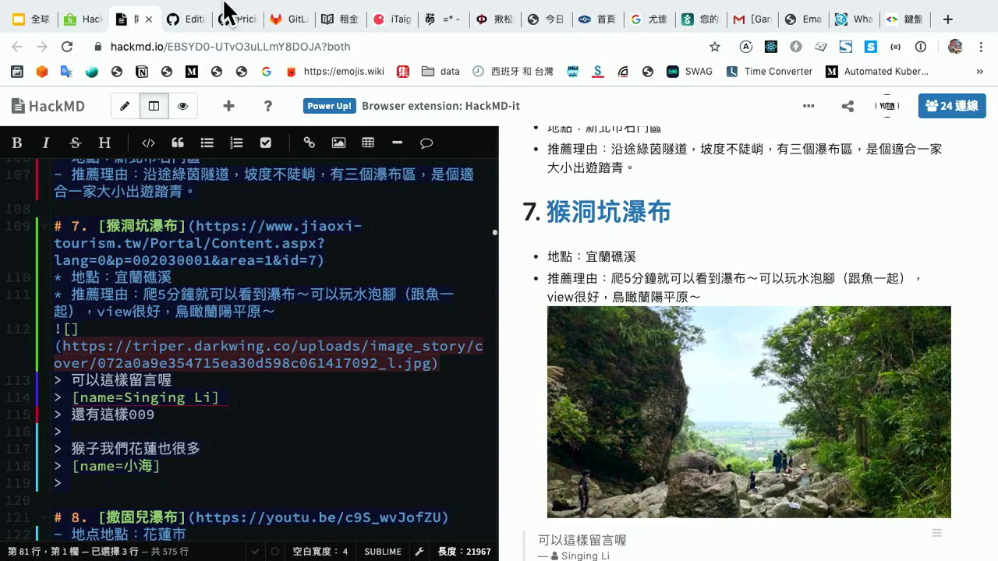
{"action": "left_click", "coordinate": [188, 19]}
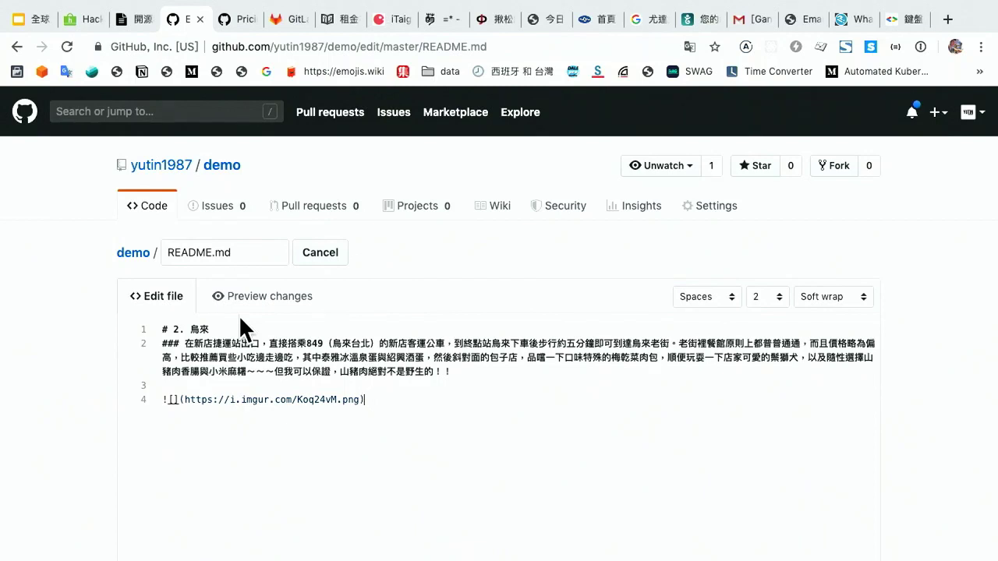
Commit the README.md edit directly to master, keeping the default commit e-mail address.
{"action": "scroll", "coordinate": [239, 315], "scroll_direction": "down", "scroll_amount": 10}
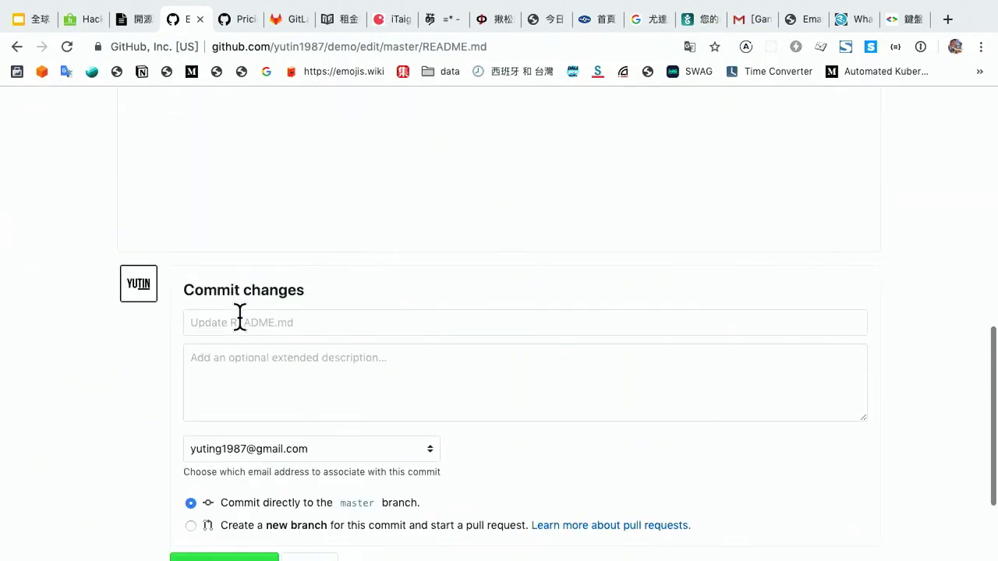
{"action": "scroll", "coordinate": [238, 315], "scroll_direction": "down", "scroll_amount": 3}
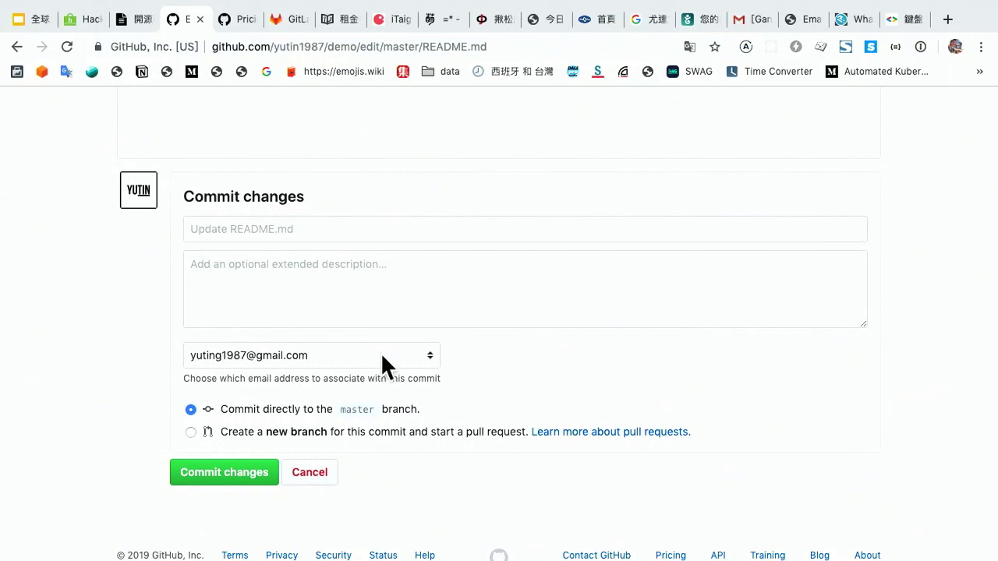
{"action": "left_click", "coordinate": [390, 358]}
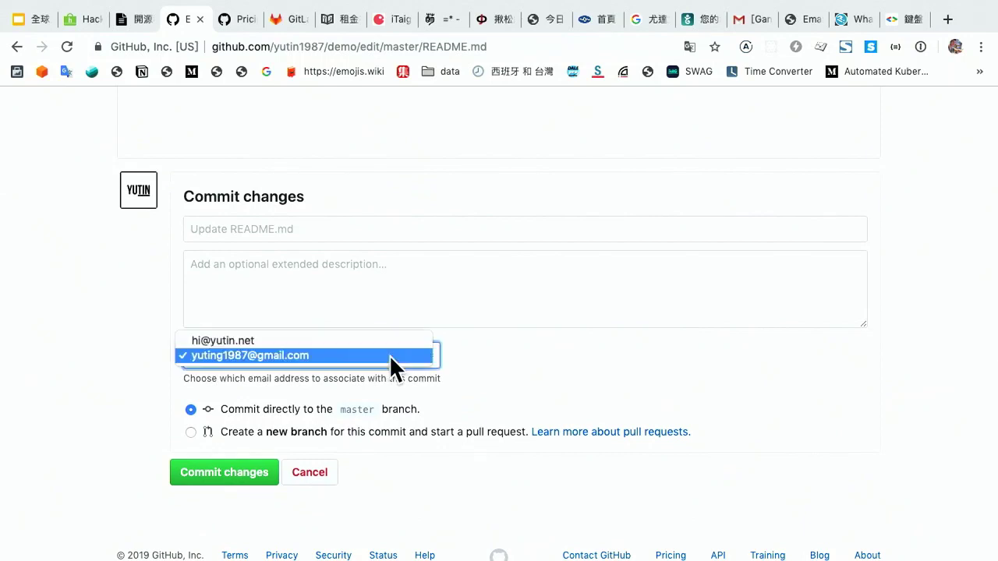
{"action": "left_click", "coordinate": [498, 360]}
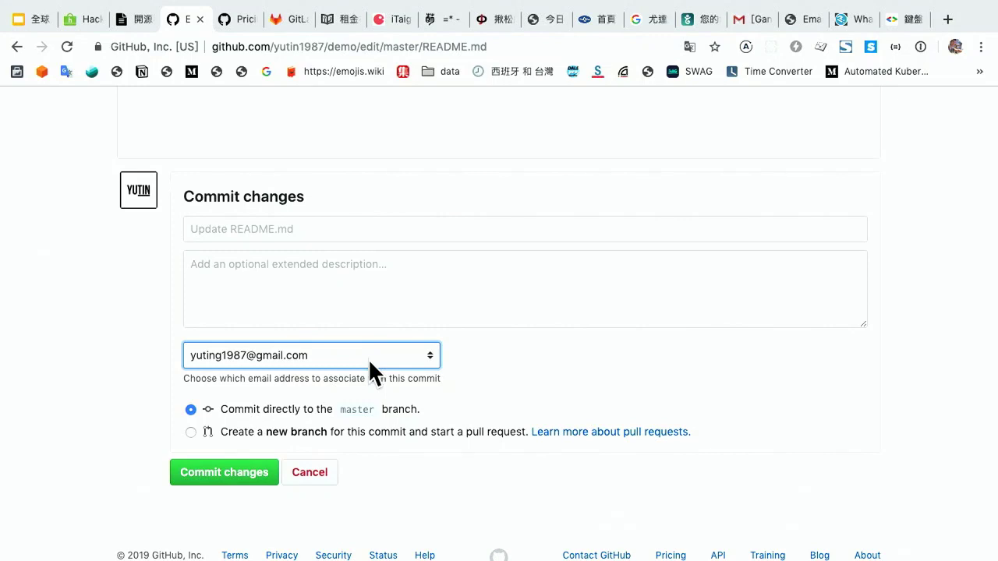
{"action": "scroll", "coordinate": [399, 239], "scroll_direction": "up", "scroll_amount": 10}
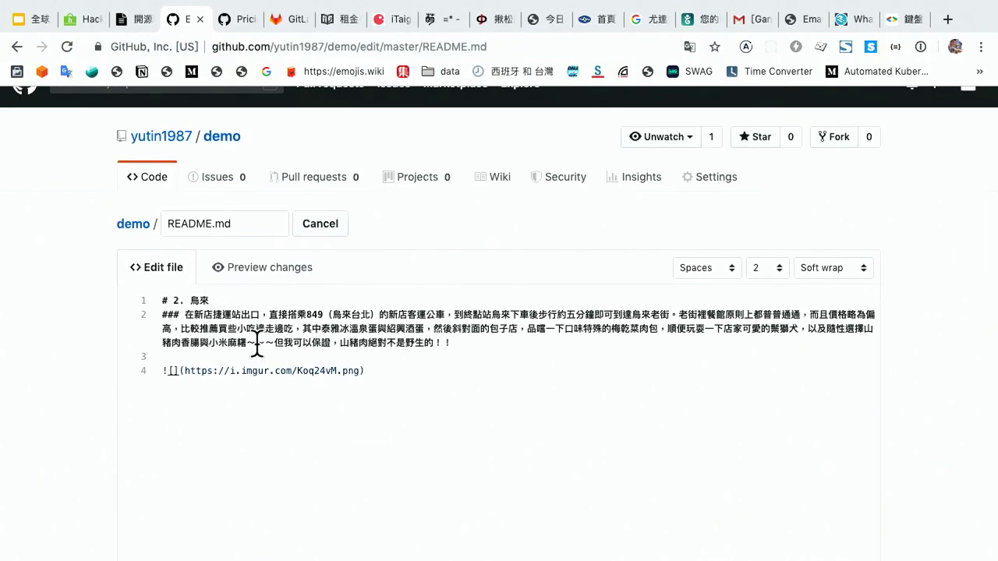
{"action": "scroll", "coordinate": [257, 343], "scroll_direction": "down", "scroll_amount": 10}
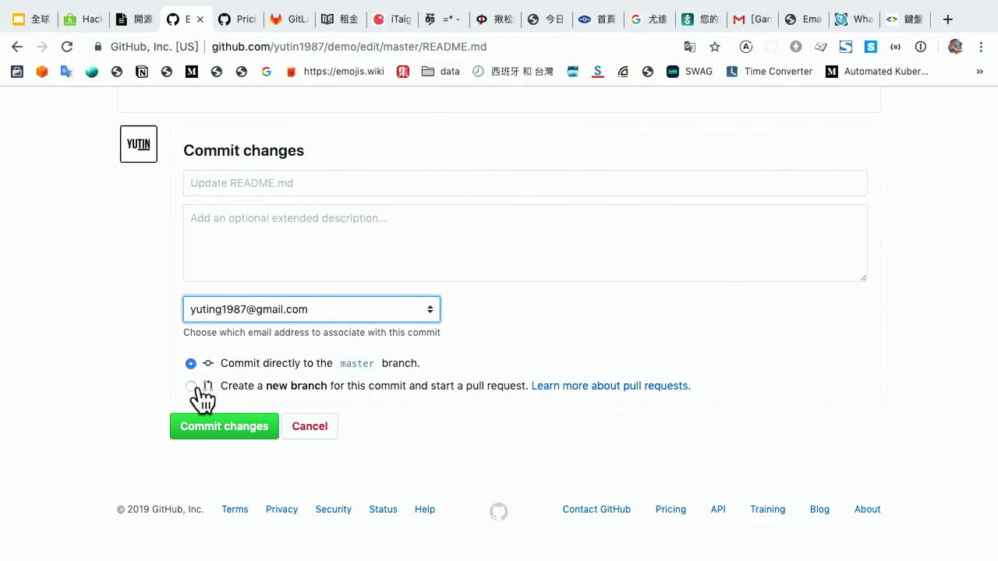
{"action": "left_click", "coordinate": [212, 437]}
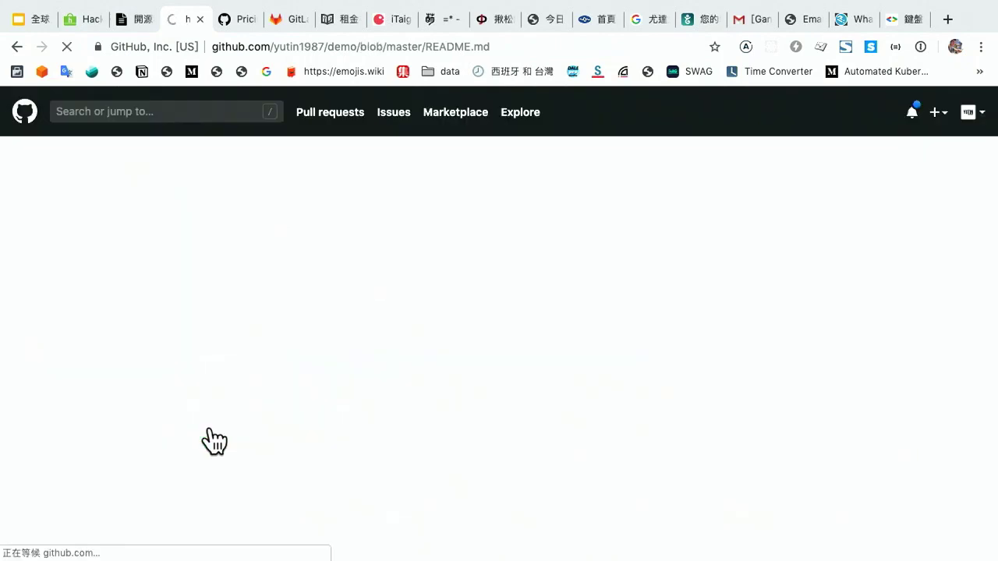
Review the committed 烏來 README, then return to the demo repository's main page.
{"action": "scroll", "coordinate": [393, 356], "scroll_direction": "down", "scroll_amount": 5}
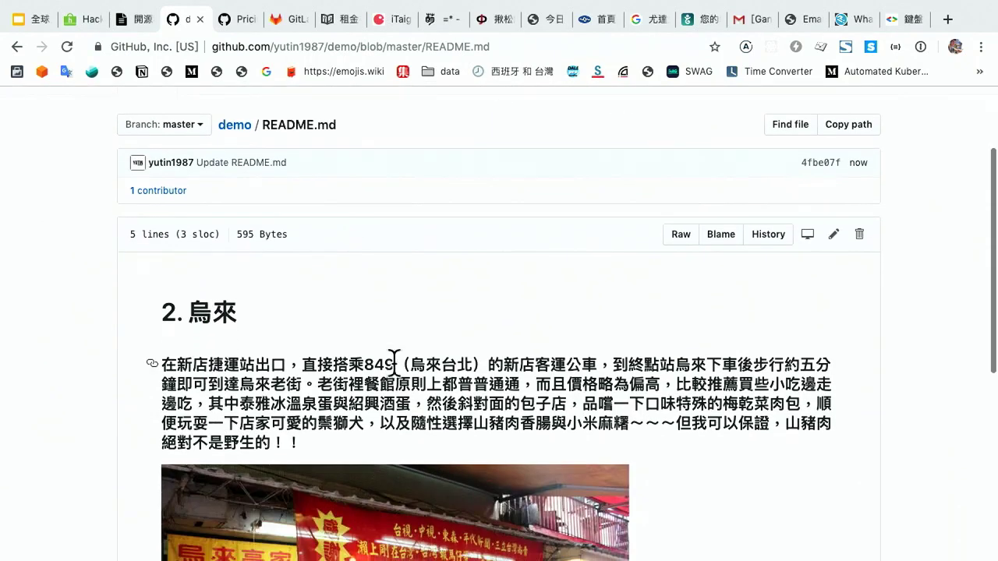
{"action": "scroll", "coordinate": [289, 439], "scroll_direction": "up", "scroll_amount": 3}
{"action": "scroll", "coordinate": [295, 443], "scroll_direction": "down", "scroll_amount": 6}
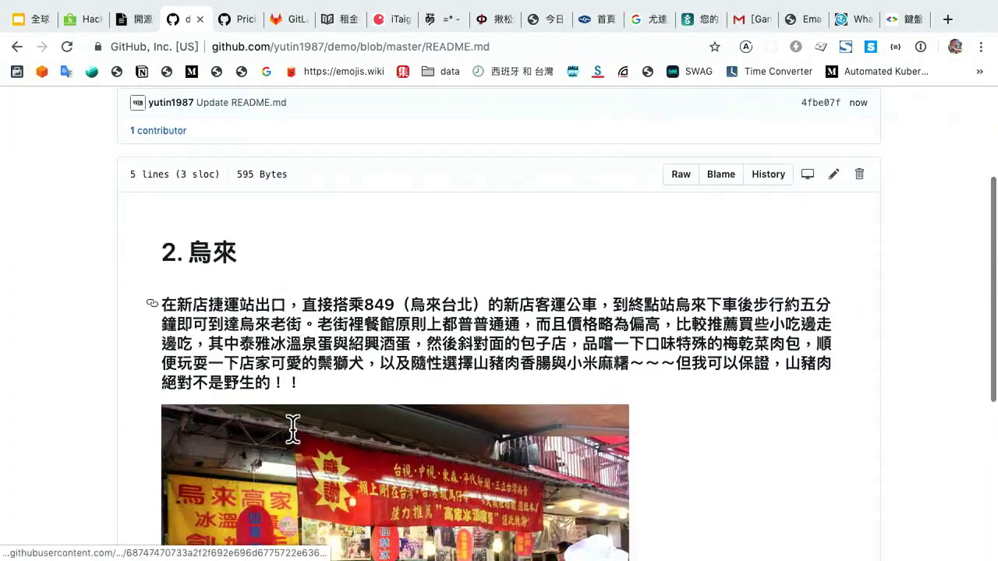
{"action": "scroll", "coordinate": [294, 439], "scroll_direction": "up", "scroll_amount": 3}
{"action": "scroll", "coordinate": [294, 442], "scroll_direction": "up", "scroll_amount": 1}
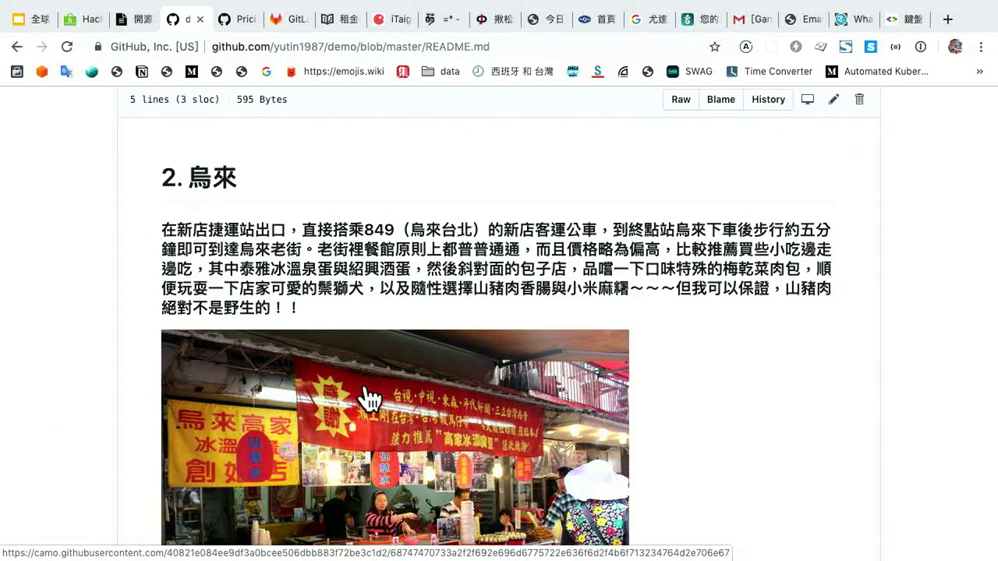
{"action": "scroll", "coordinate": [369, 399], "scroll_direction": "up", "scroll_amount": 4}
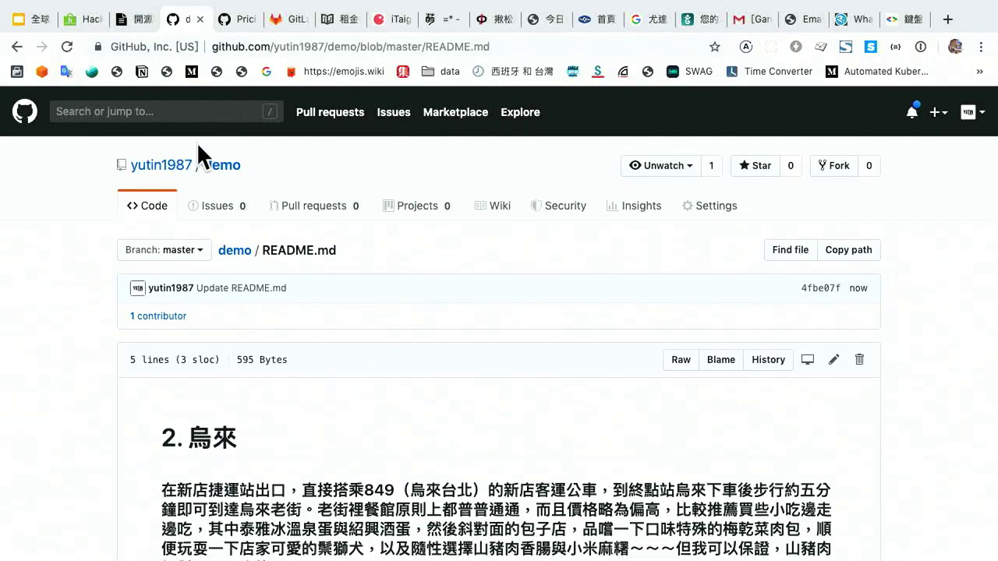
{"action": "left_click", "coordinate": [224, 166]}
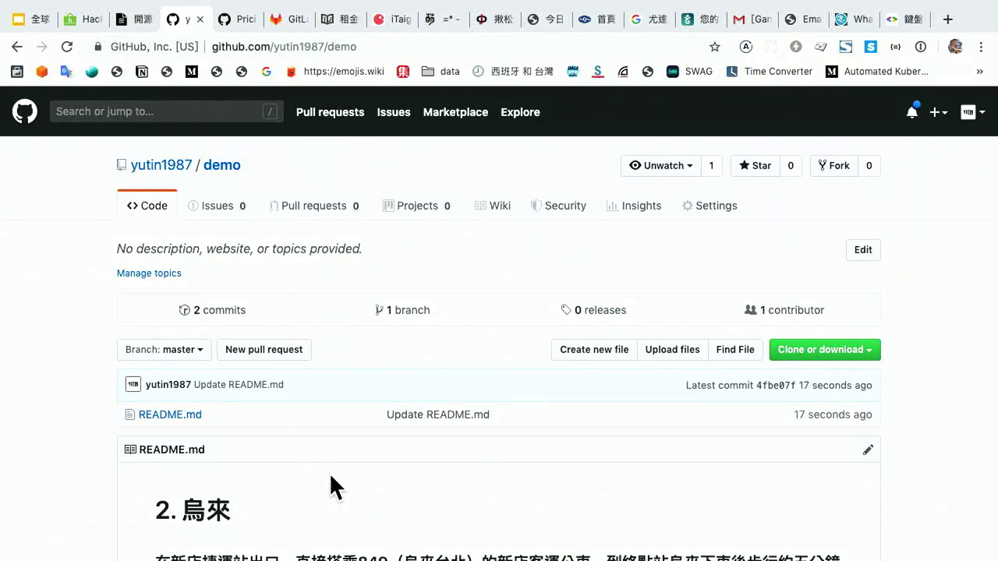
Open the empty repository description and website form for editing.
{"action": "scroll", "coordinate": [329, 472], "scroll_direction": "down", "scroll_amount": 10}
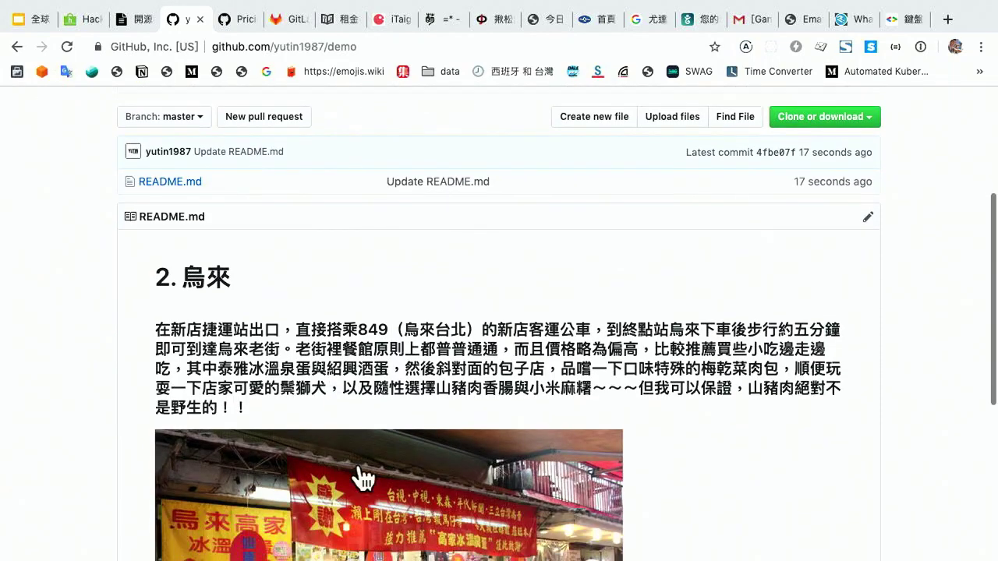
{"action": "scroll", "coordinate": [394, 390], "scroll_direction": "up", "scroll_amount": 4}
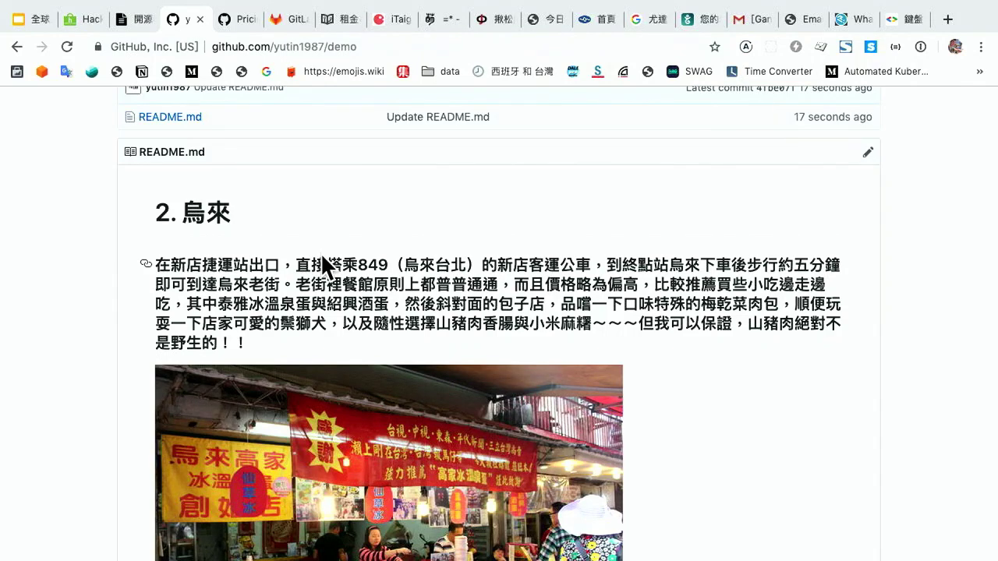
{"action": "scroll", "coordinate": [323, 257], "scroll_direction": "up", "scroll_amount": 3}
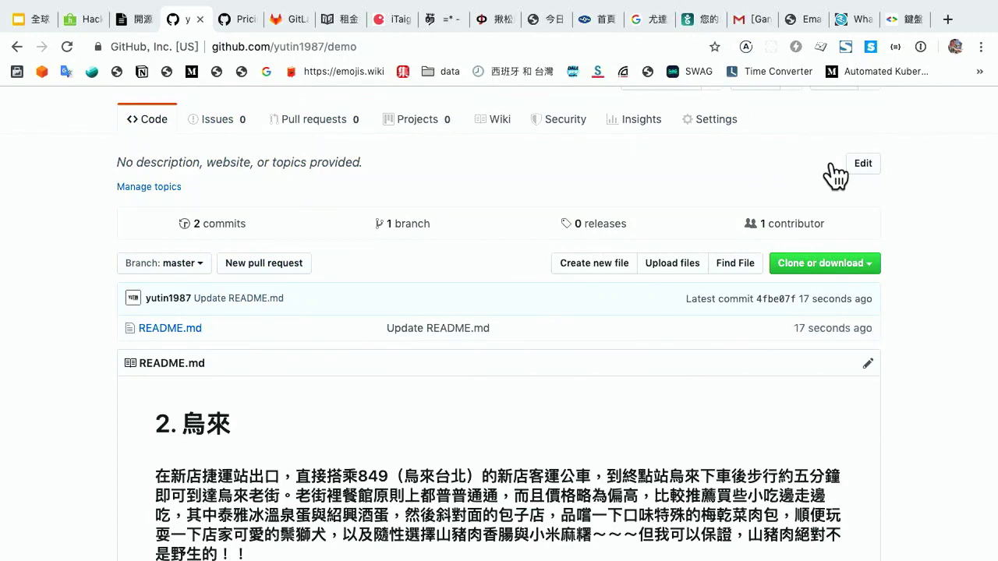
{"action": "left_click", "coordinate": [861, 164]}
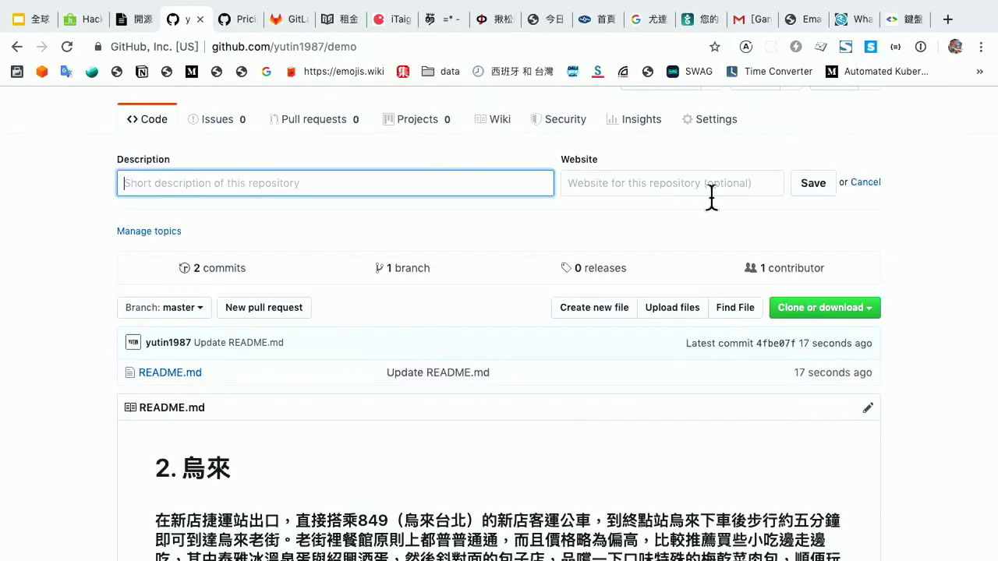
Cancel the description edit, glance at the slides, and return to the demo repository.
{"action": "left_click", "coordinate": [872, 184]}
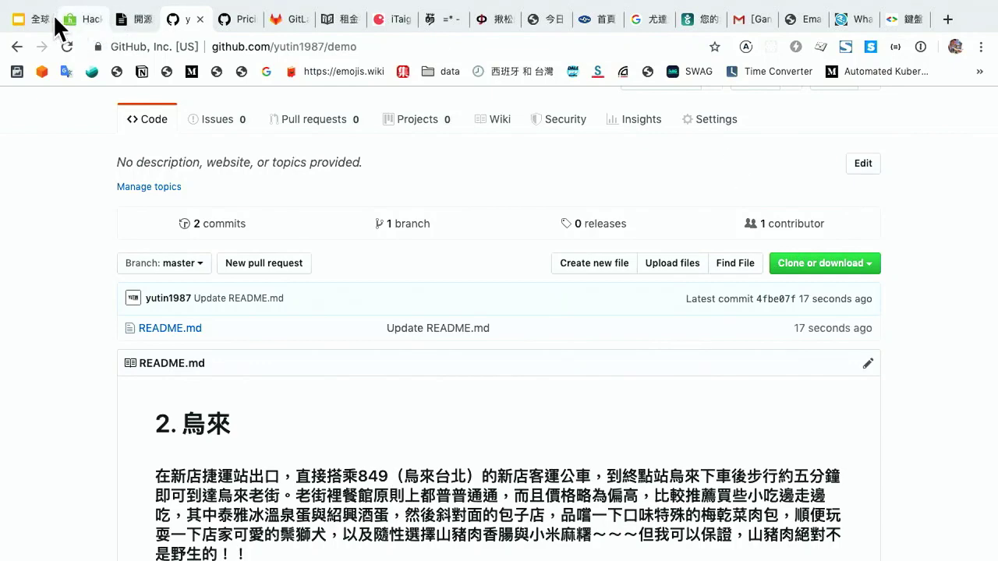
{"action": "left_click", "coordinate": [20, 22]}
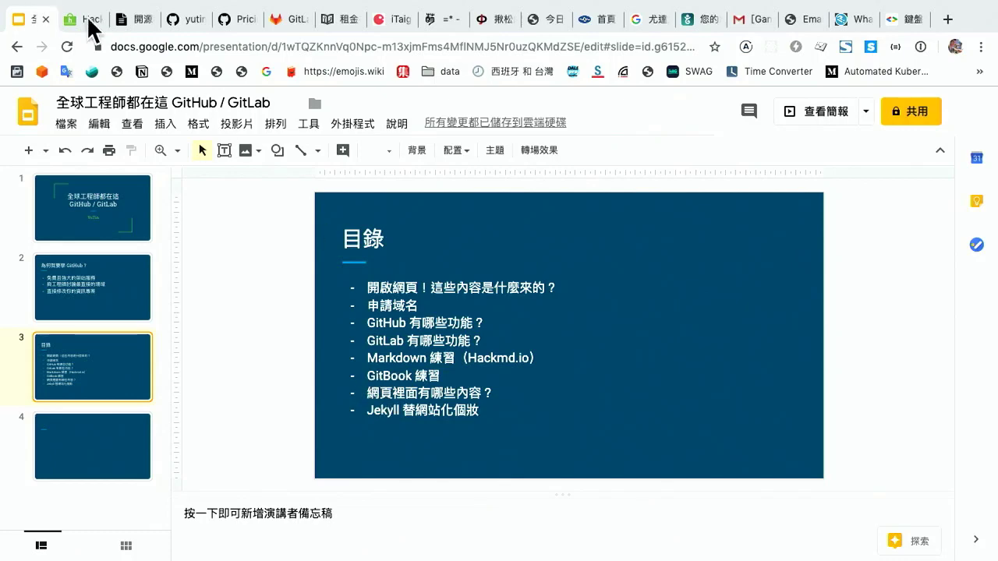
{"action": "left_click", "coordinate": [189, 21]}
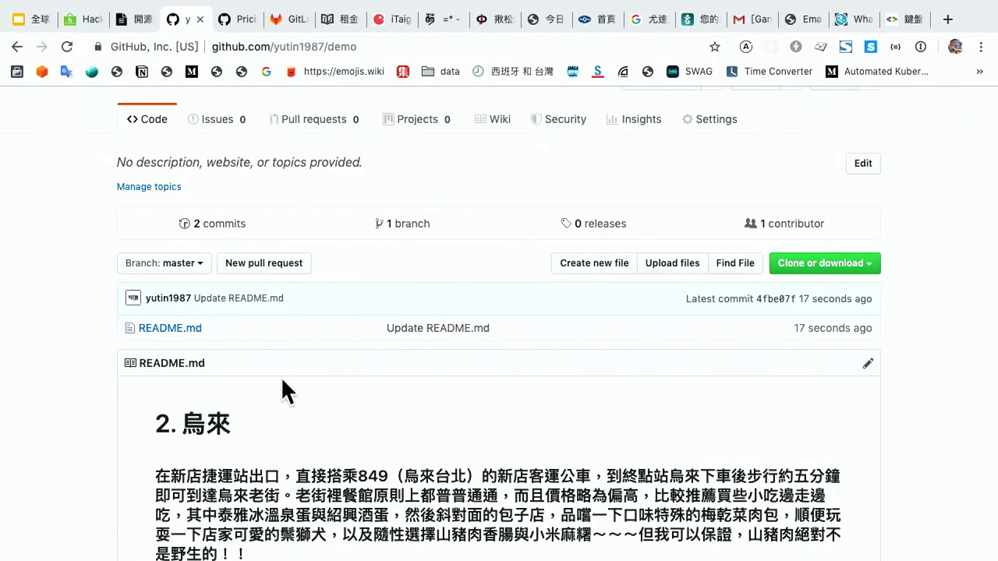
Go to the demo repository's Settings page.
{"action": "scroll", "coordinate": [282, 379], "scroll_direction": "down", "scroll_amount": 1}
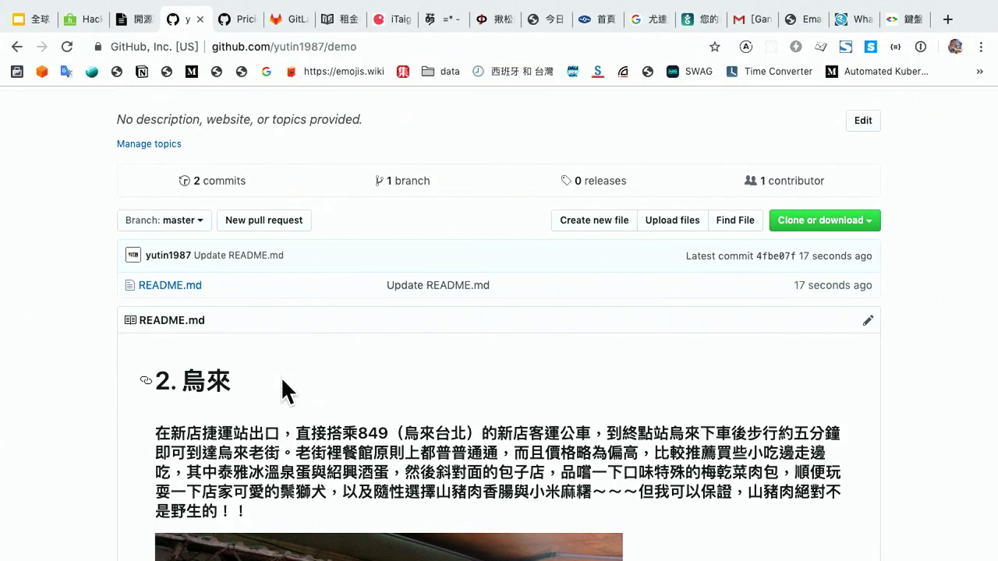
{"action": "scroll", "coordinate": [282, 379], "scroll_direction": "up", "scroll_amount": 2}
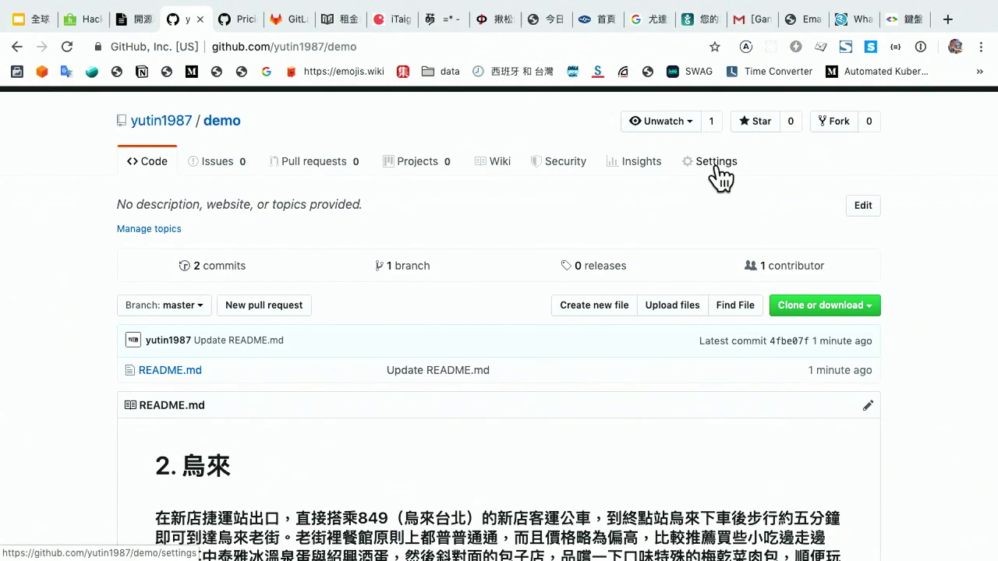
{"action": "left_click", "coordinate": [715, 164]}
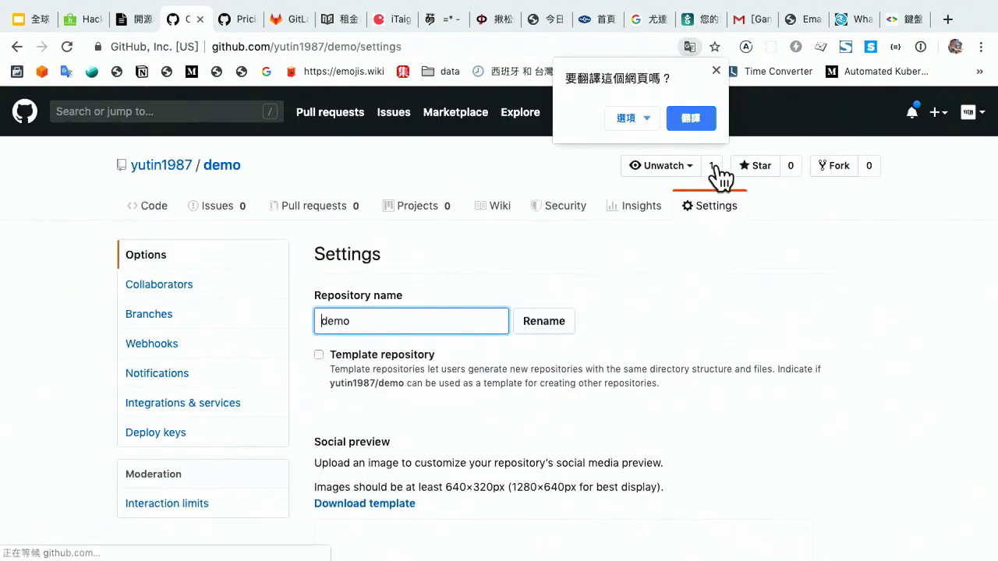
Dismiss the translation prompt and find the GitHub Pages section, currently disabled with source None.
{"action": "left_click", "coordinate": [530, 421]}
{"action": "scroll", "coordinate": [531, 421], "scroll_direction": "down", "scroll_amount": 5}
{"action": "scroll", "coordinate": [531, 421], "scroll_direction": "down", "scroll_amount": 10}
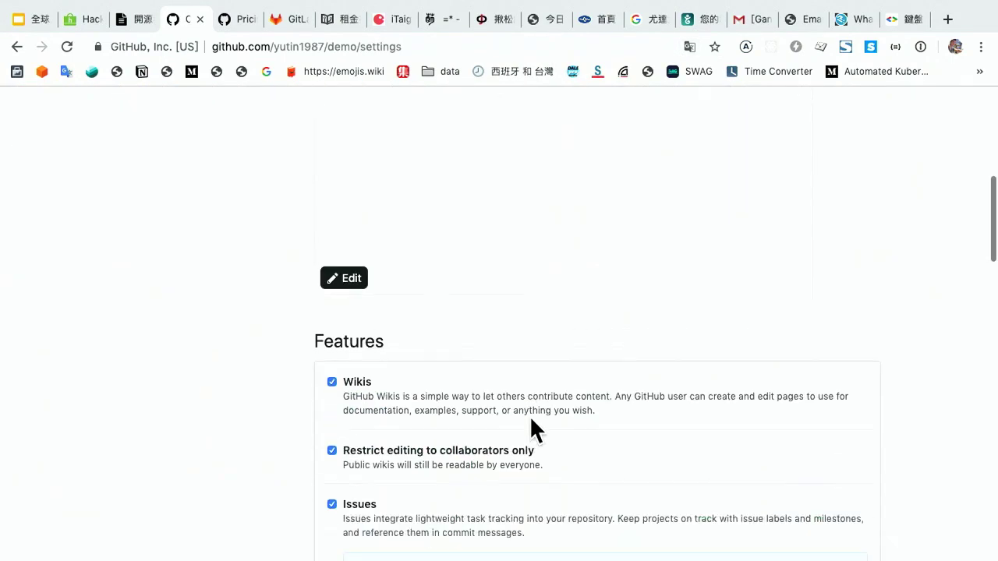
{"action": "scroll", "coordinate": [531, 425], "scroll_direction": "down", "scroll_amount": 12}
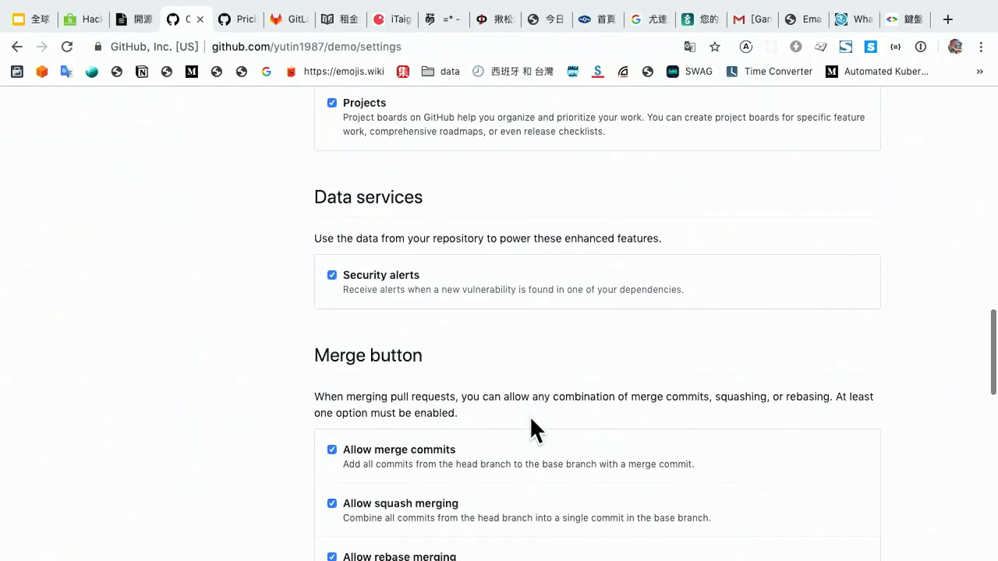
{"action": "scroll", "coordinate": [531, 428], "scroll_direction": "down", "scroll_amount": 4}
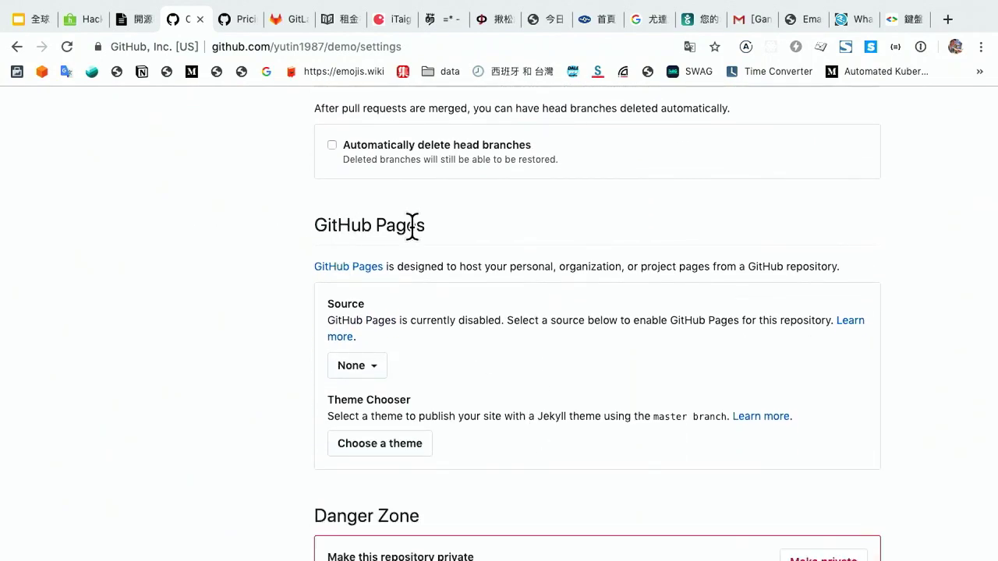
{"action": "scroll", "coordinate": [412, 226], "scroll_direction": "down", "scroll_amount": 1}
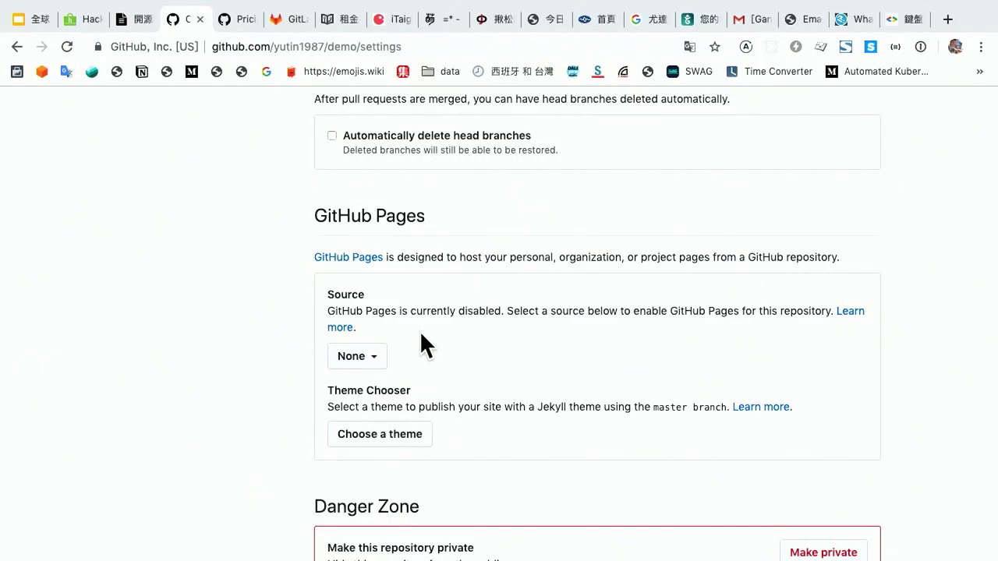
Set the GitHub Pages source from None to 'master branch'.
{"action": "left_click", "coordinate": [368, 359]}
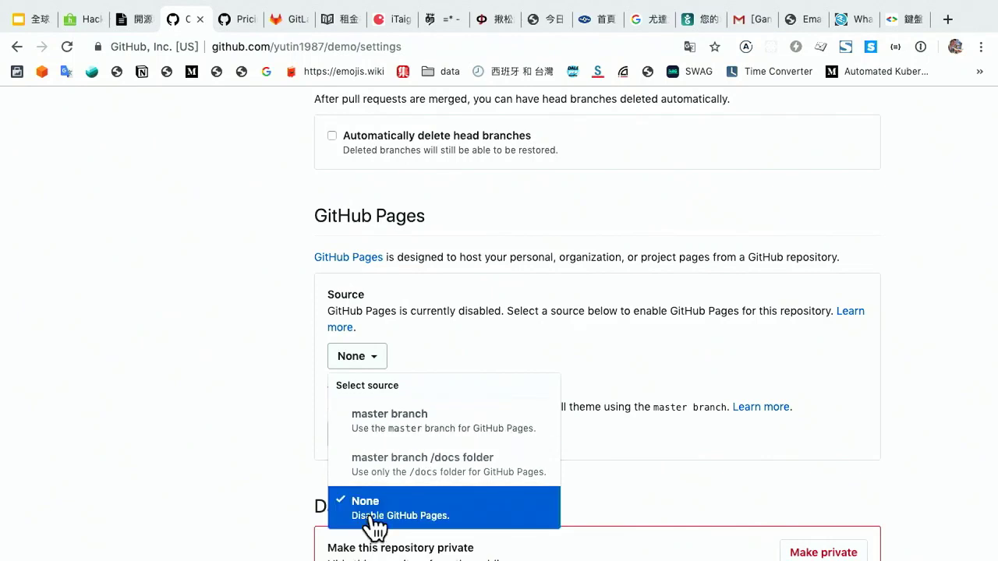
{"action": "left_click", "coordinate": [371, 433]}
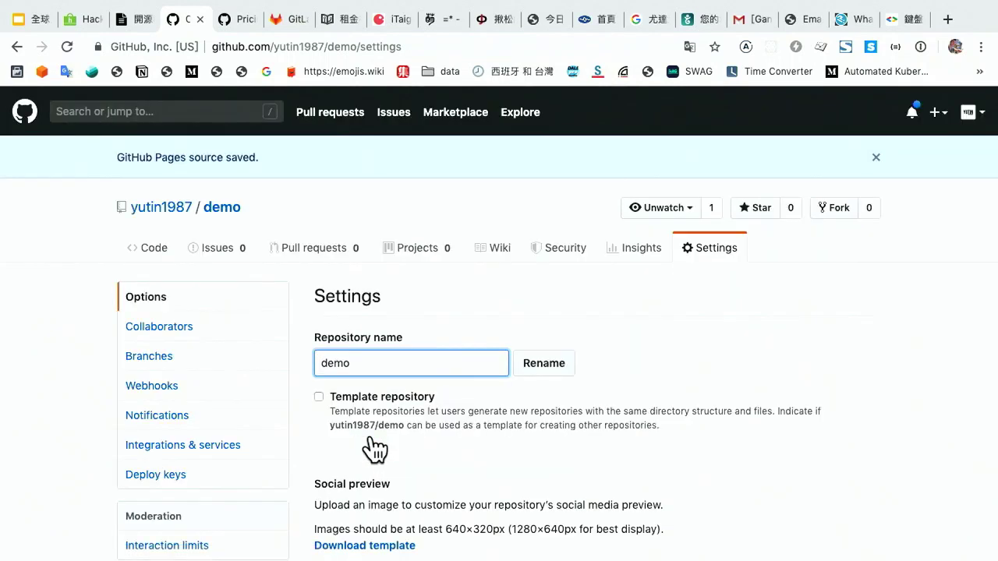
Scroll back to GitHub Pages and confirm the site is ready to publish from master.
{"action": "scroll", "coordinate": [459, 430], "scroll_direction": "down", "scroll_amount": 10}
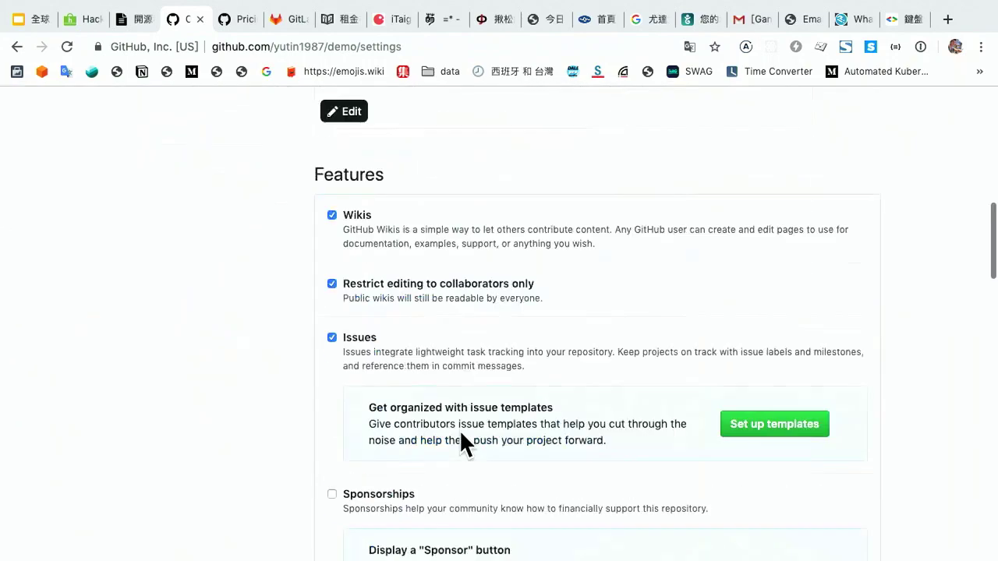
{"action": "scroll", "coordinate": [460, 430], "scroll_direction": "up", "scroll_amount": 10}
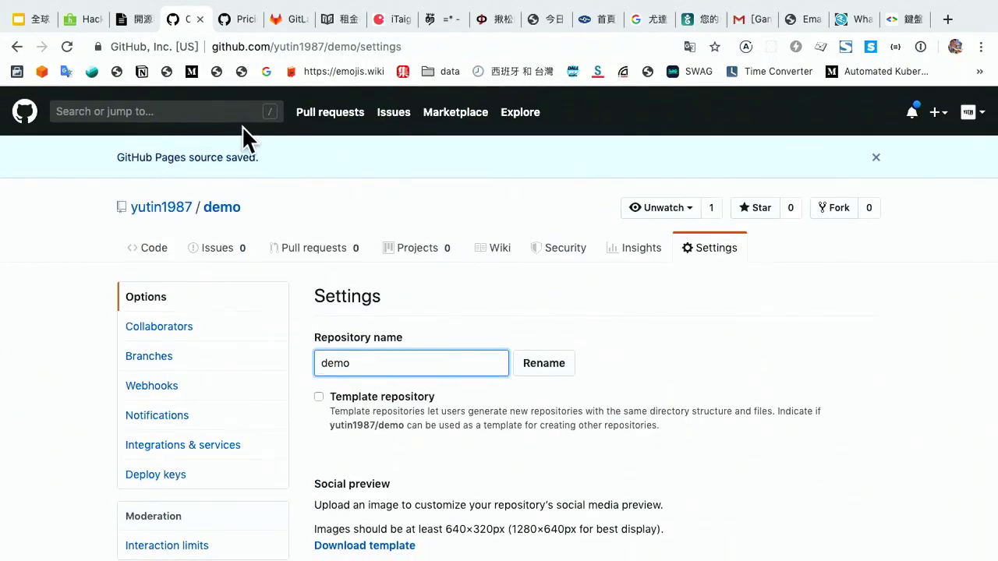
{"action": "scroll", "coordinate": [436, 396], "scroll_direction": "down", "scroll_amount": 15}
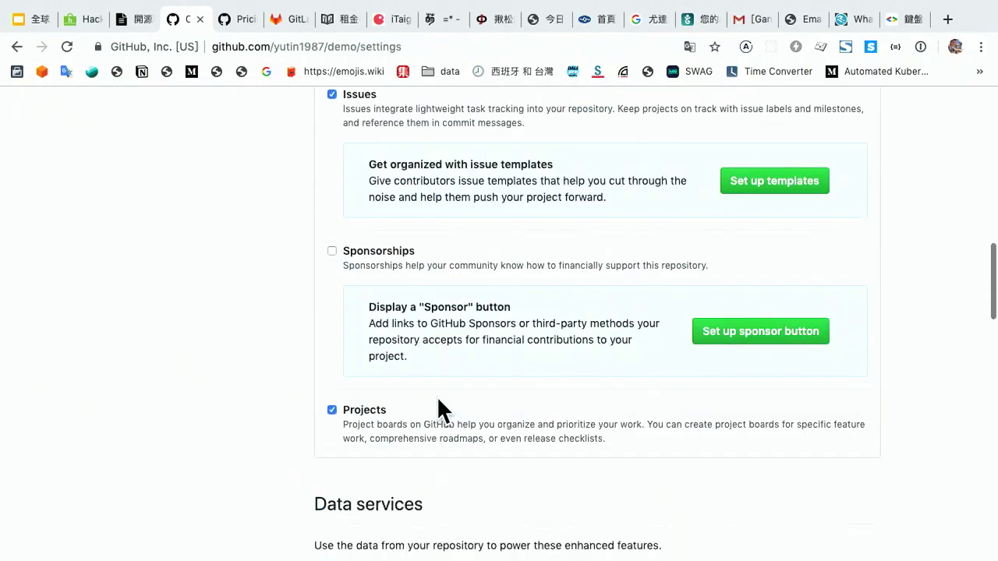
{"action": "scroll", "coordinate": [437, 396], "scroll_direction": "down", "scroll_amount": 3}
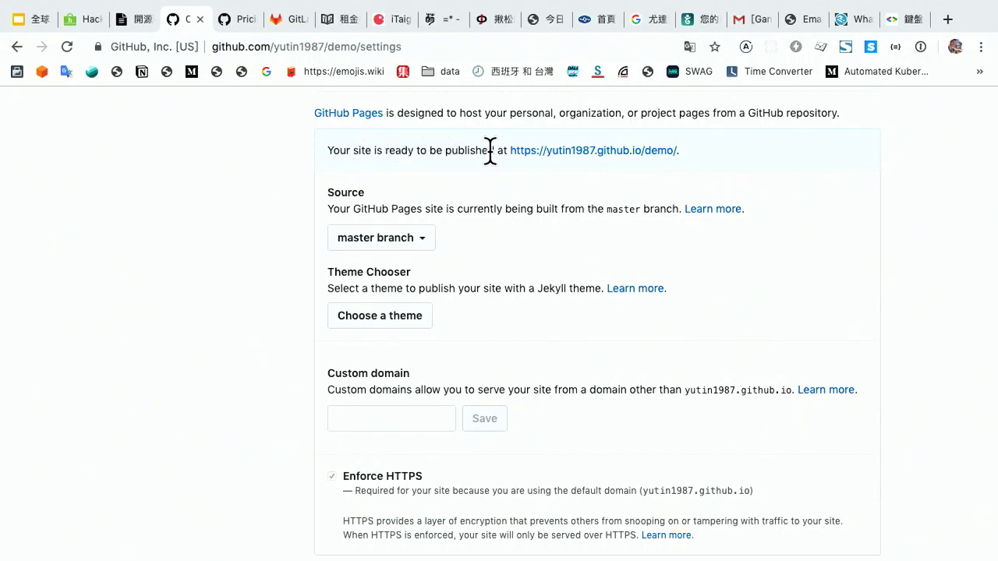
Open the published demo site at its github.io /demo/ address and highlight the account and repository parts of the URL.
{"action": "left_click", "coordinate": [556, 152]}
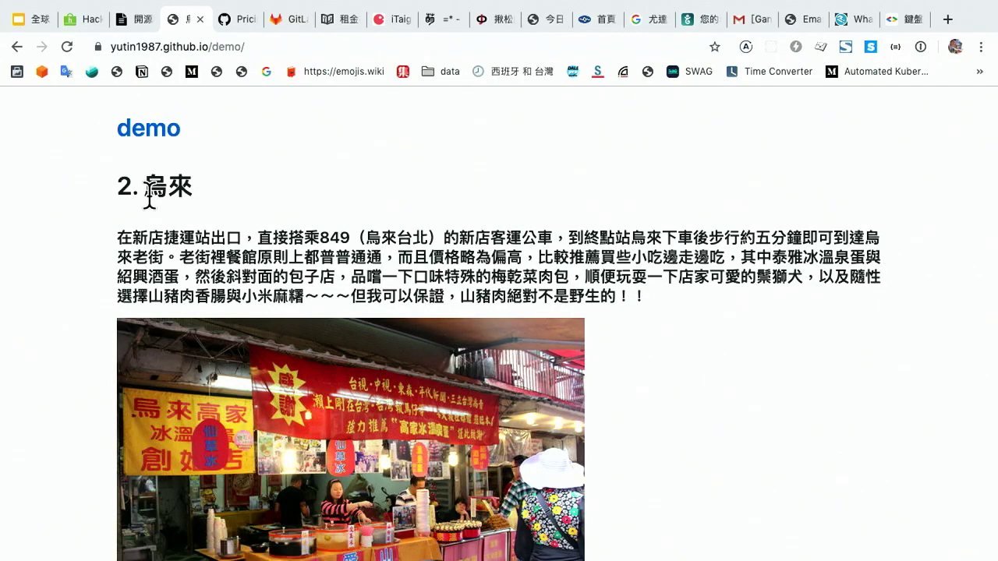
{"action": "scroll", "coordinate": [280, 226], "scroll_direction": "down", "scroll_amount": 3}
{"action": "scroll", "coordinate": [283, 229], "scroll_direction": "up", "scroll_amount": 3}
{"action": "double_click", "coordinate": [137, 44]}
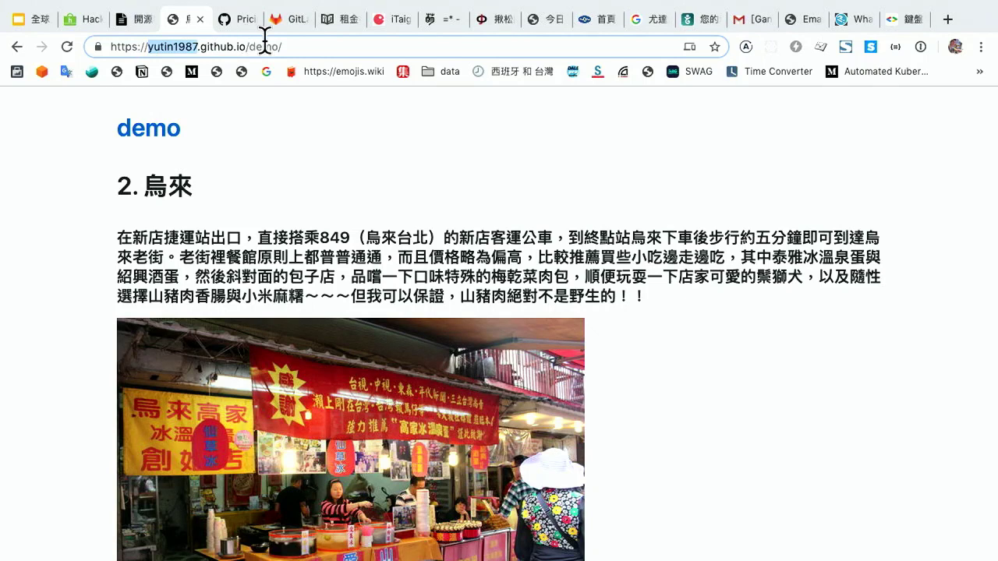
{"action": "double_click", "coordinate": [266, 39]}
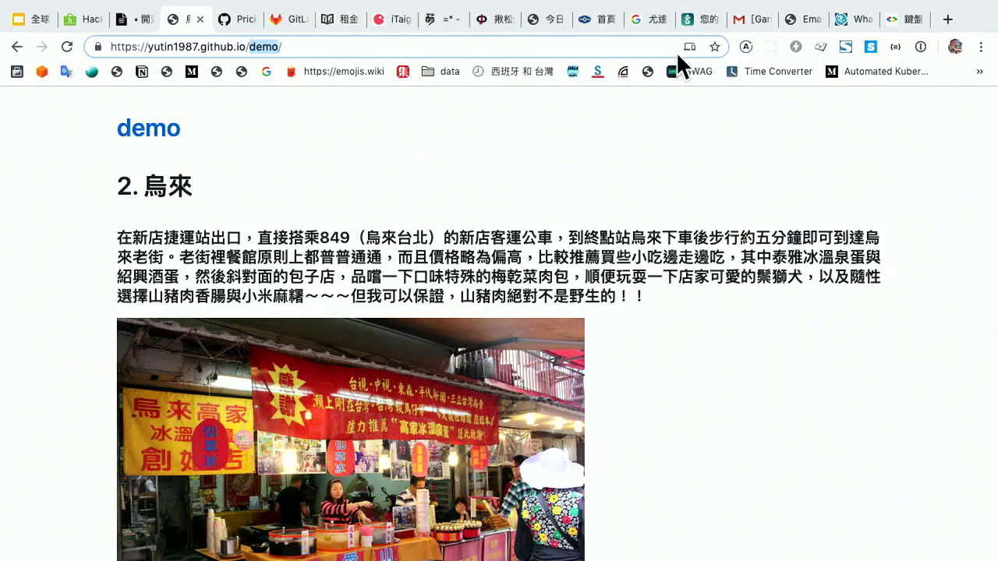
Go back to the demo repository's Settings page and dismiss the translate offer.
{"action": "left_click_drag", "start_coordinate": [692, 23], "coordinate": [274, 22]}
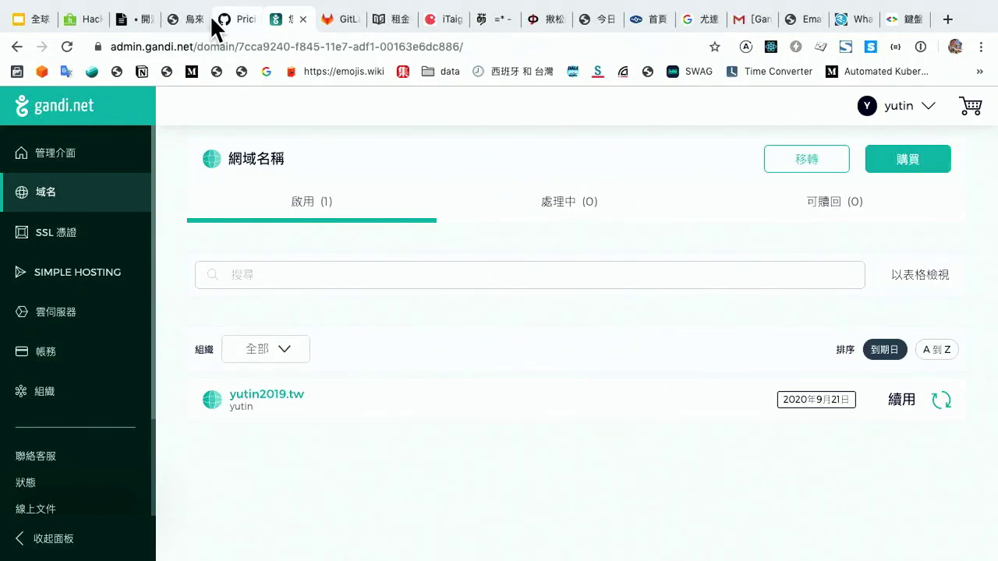
{"action": "left_click", "coordinate": [166, 24]}
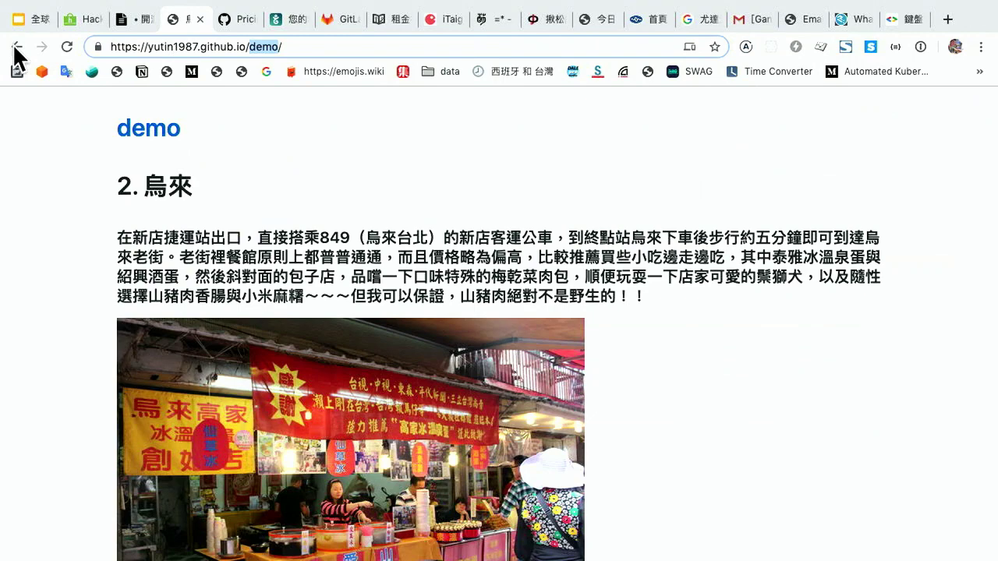
{"action": "left_click", "coordinate": [15, 48]}
{"action": "scroll", "coordinate": [518, 417], "scroll_direction": "down", "scroll_amount": 2}
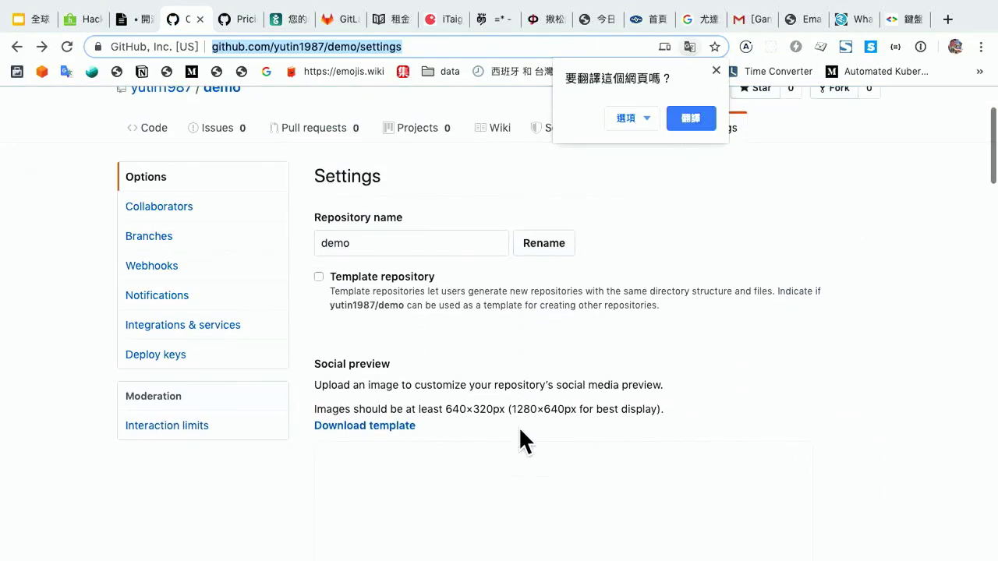
{"action": "left_click", "coordinate": [525, 352]}
Scroll Settings to the GitHub Pages section showing yutin1987.github.io/demo/ built from master.
{"action": "scroll", "coordinate": [525, 352], "scroll_direction": "up", "scroll_amount": 1}
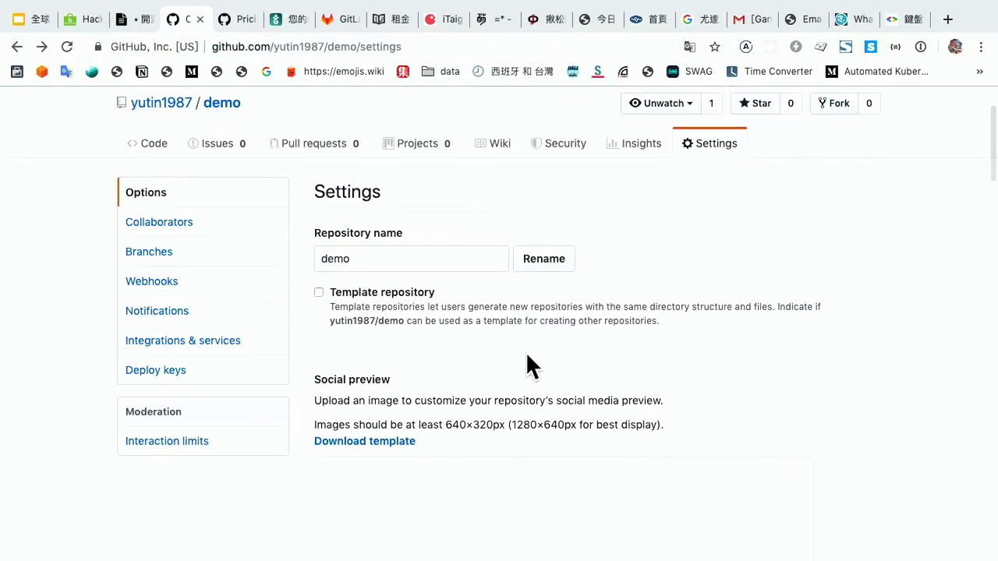
{"action": "left_click", "coordinate": [37, 43]}
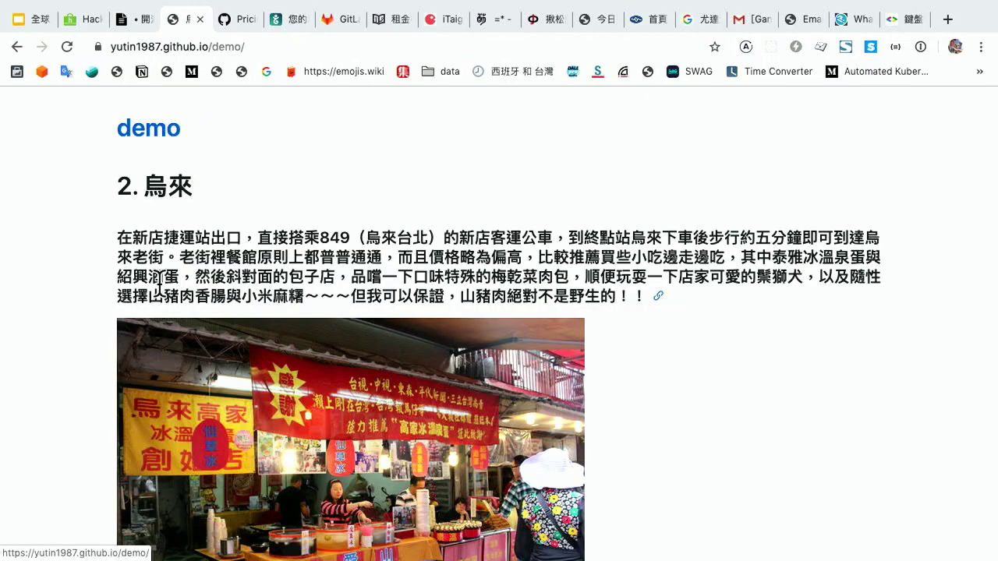
{"action": "left_click", "coordinate": [17, 46]}
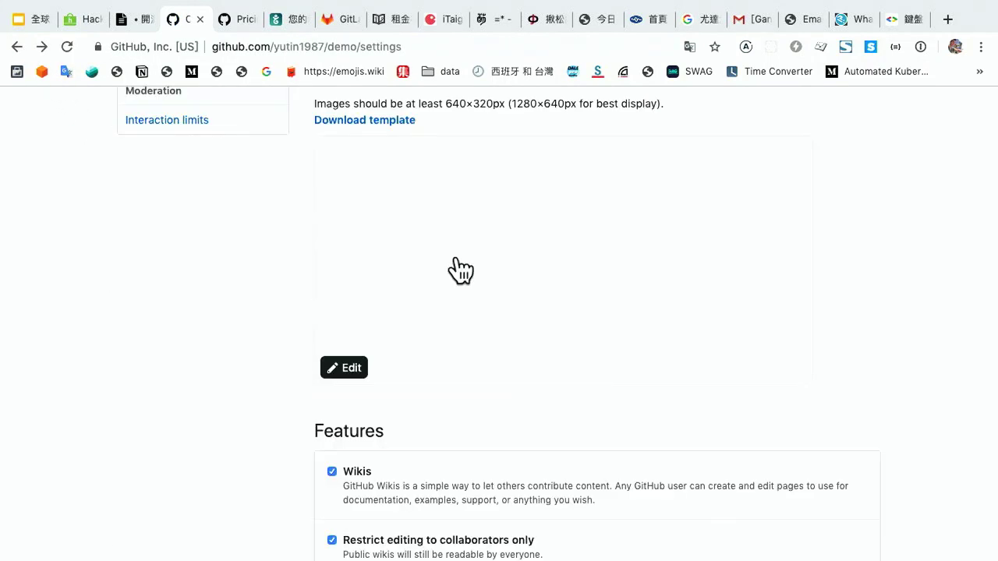
{"action": "scroll", "coordinate": [460, 269], "scroll_direction": "down", "scroll_amount": 15}
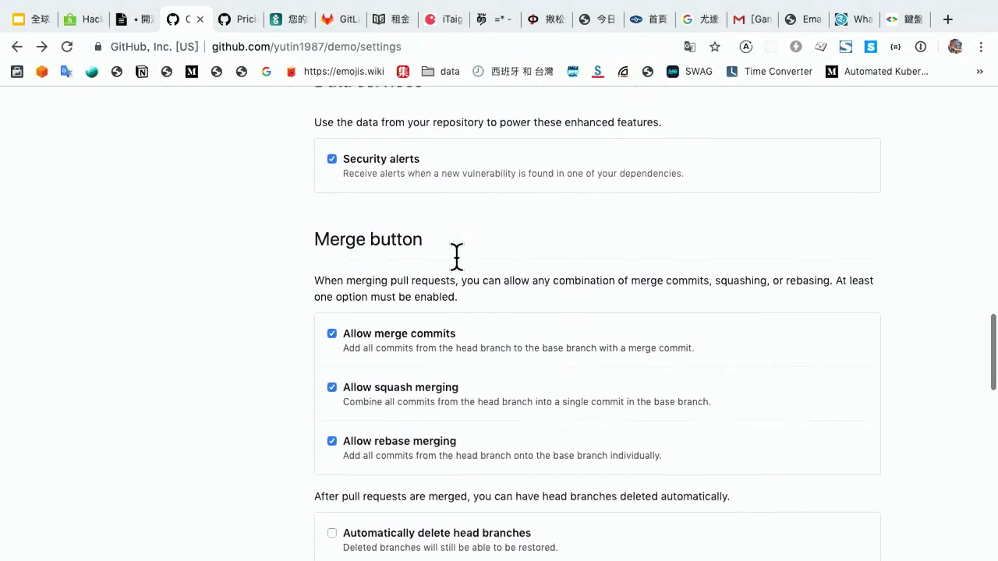
{"action": "scroll", "coordinate": [456, 257], "scroll_direction": "down", "scroll_amount": 3}
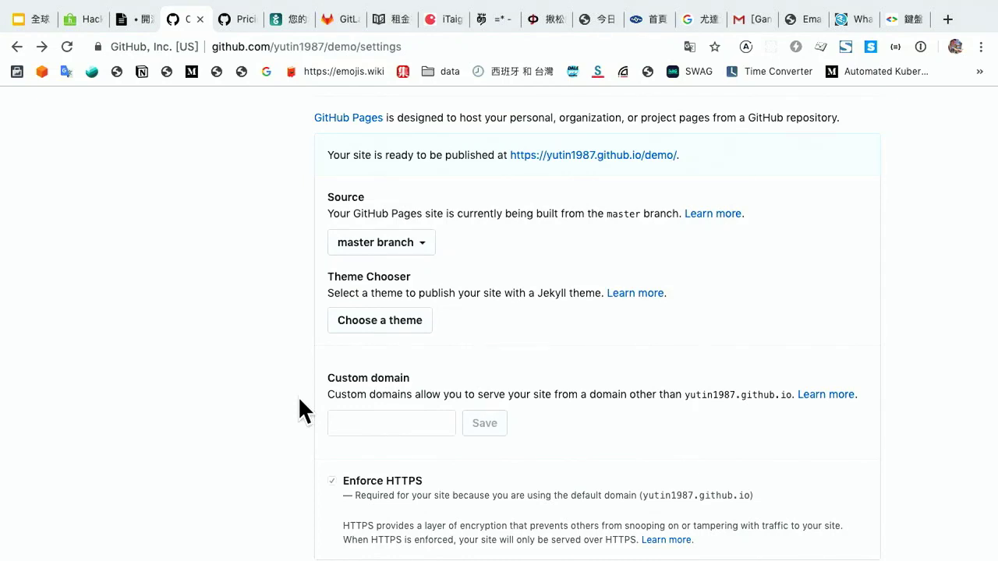
Copy yutin2019.tw from the Gandi domain list into the Pages custom domain field.
{"action": "left_click", "coordinate": [372, 425]}
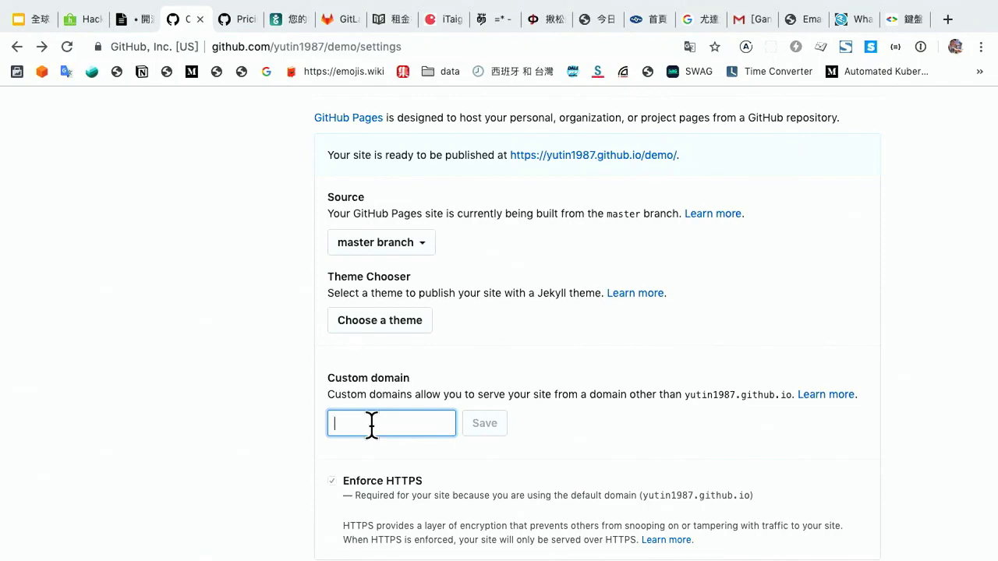
{"action": "left_click", "coordinate": [281, 17]}
{"action": "left_click_drag", "start_coordinate": [315, 397], "coordinate": [230, 389]}
{"action": "key", "text": "super+c"}
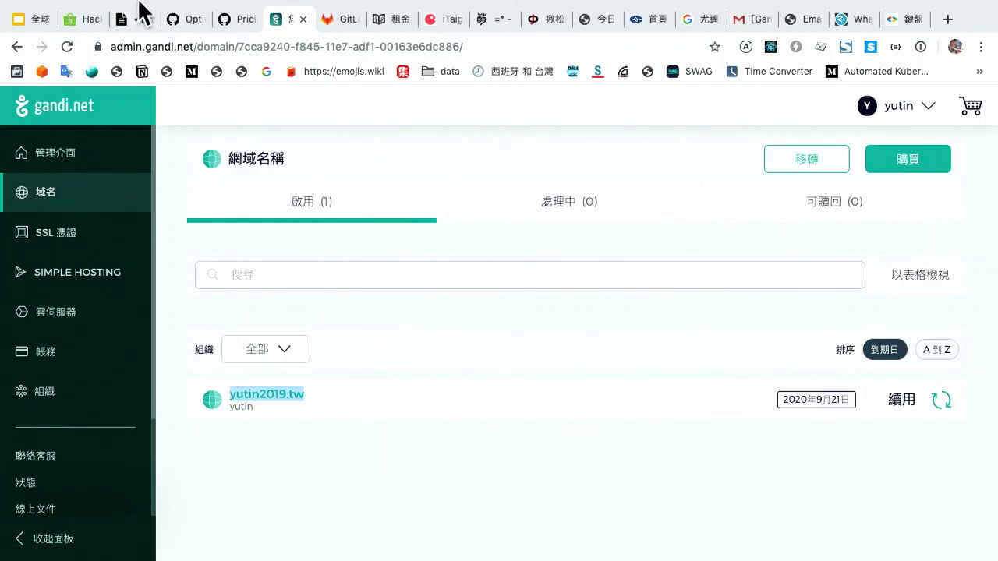
{"action": "left_click", "coordinate": [177, 20]}
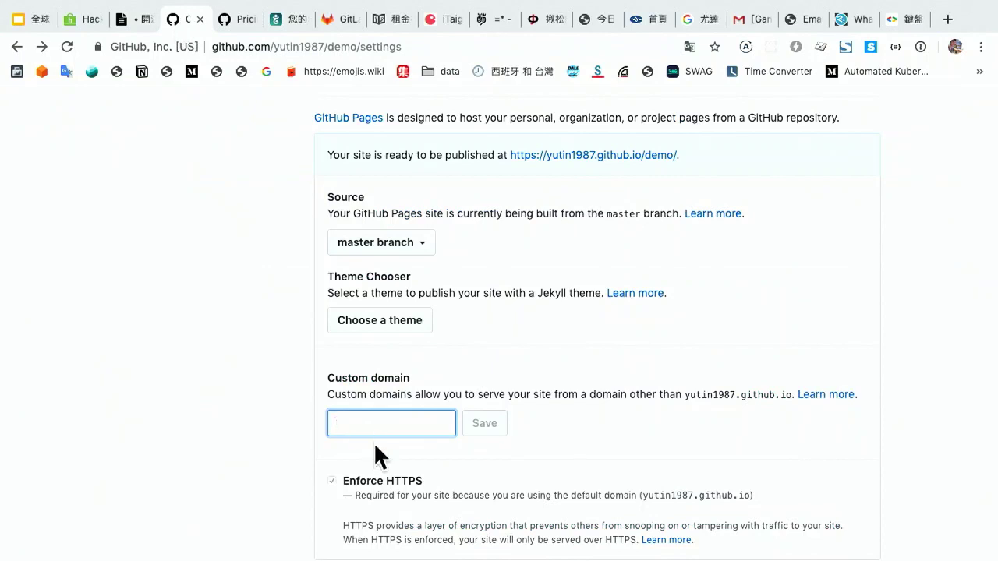
{"action": "key", "text": "super+v"}
Prefix the domain with 'demo.' so the field reads demo.yutin2019.tw.
{"action": "key", "text": "Left"}
{"action": "key", "text": "Left"}
{"action": "key", "text": "Left"}
{"action": "key", "text": "Left"}
{"action": "key", "text": "Left"}
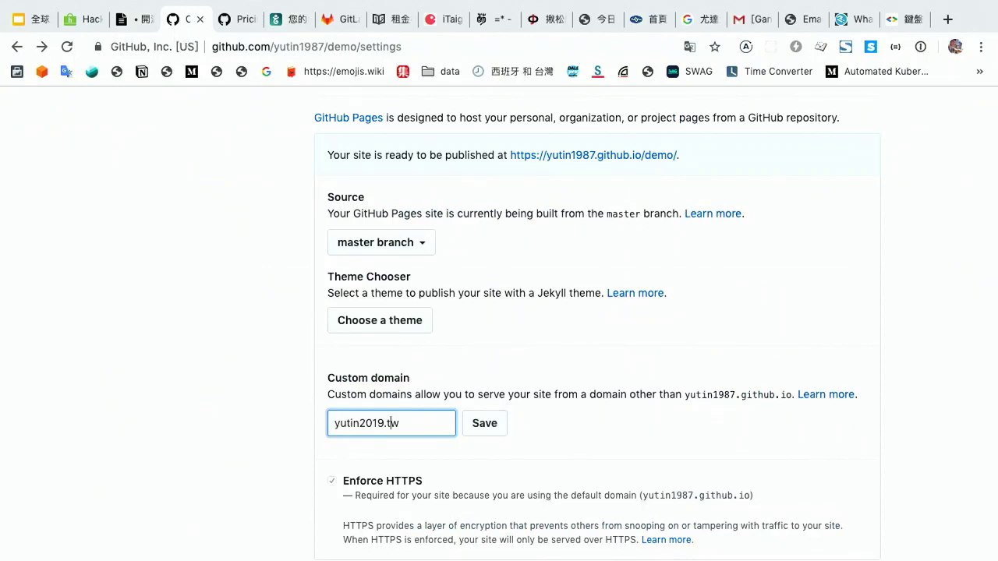
{"action": "key", "text": "Left"}
{"action": "key", "text": "Left"}
{"action": "key", "text": "Left"}
{"action": "key", "text": "Left"}
{"action": "key", "text": "Left"}
{"action": "key", "text": "Left"}
{"action": "type", "text": "demo."}
{"action": "double_click", "coordinate": [397, 424]}
{"action": "left_click", "coordinate": [430, 428]}
{"action": "left_click_drag", "start_coordinate": [430, 427], "coordinate": [293, 427]}
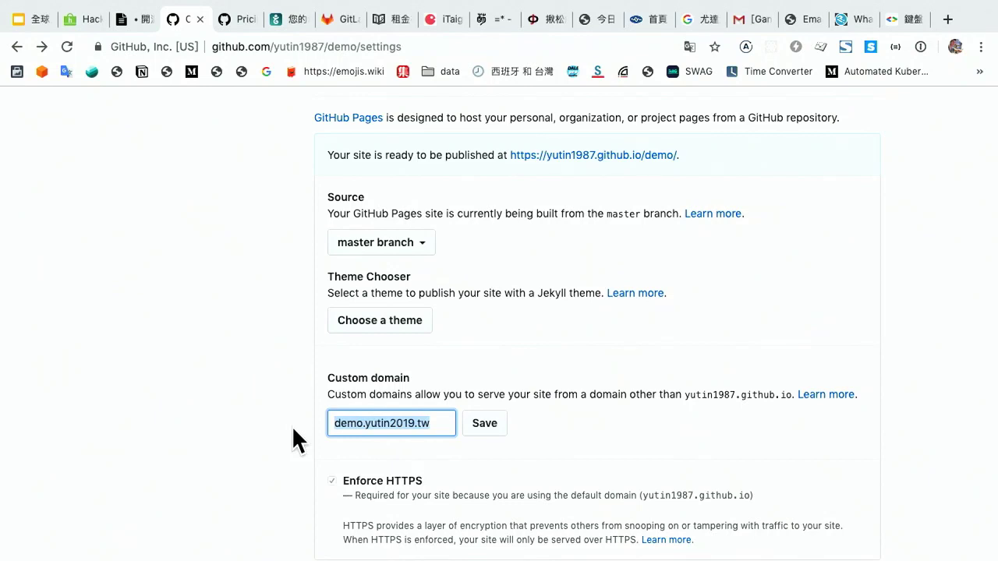
{"action": "double_click", "coordinate": [364, 423]}
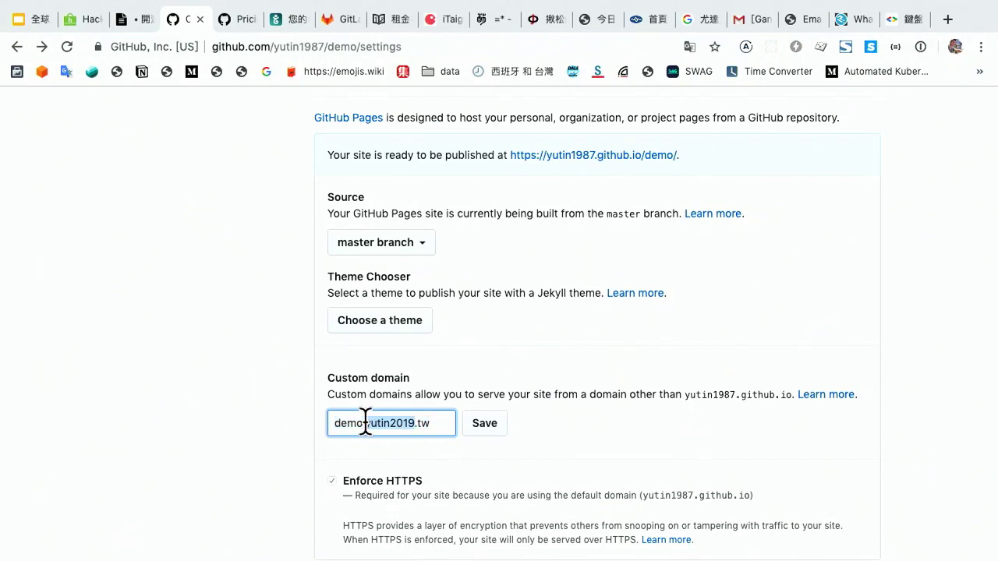
{"action": "left_click", "coordinate": [425, 425]}
{"action": "scroll", "coordinate": [426, 429], "scroll_direction": "down", "scroll_amount": 2}
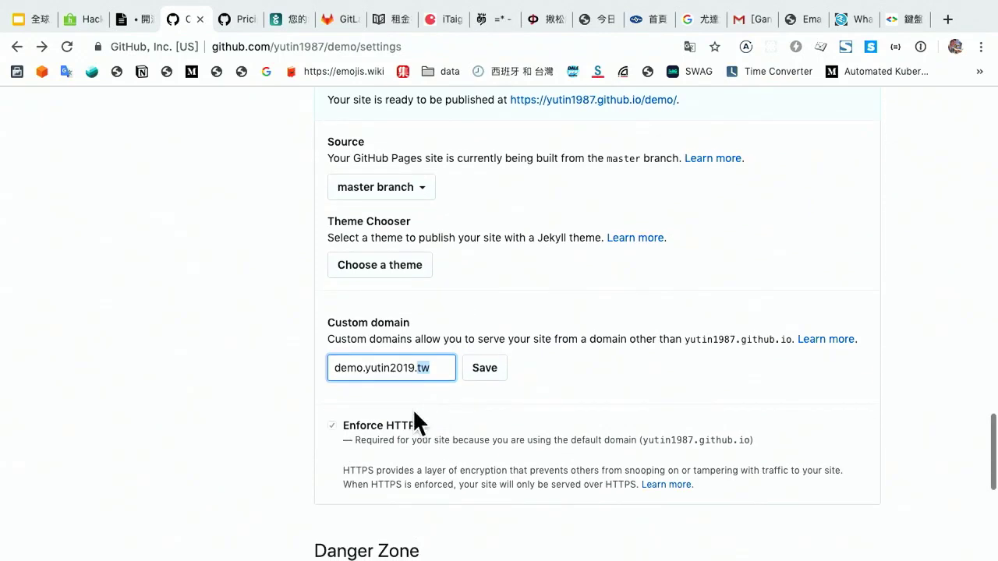
{"action": "key", "text": "Up"}
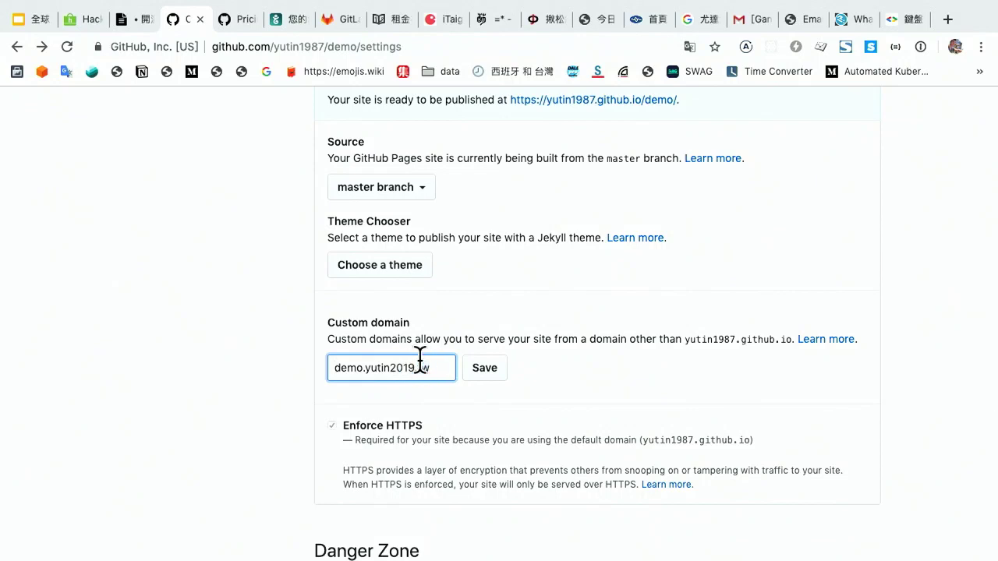
Save demo.yutin2019.tw as the custom domain and open the custom-domain help article.
{"action": "left_click", "coordinate": [485, 376]}
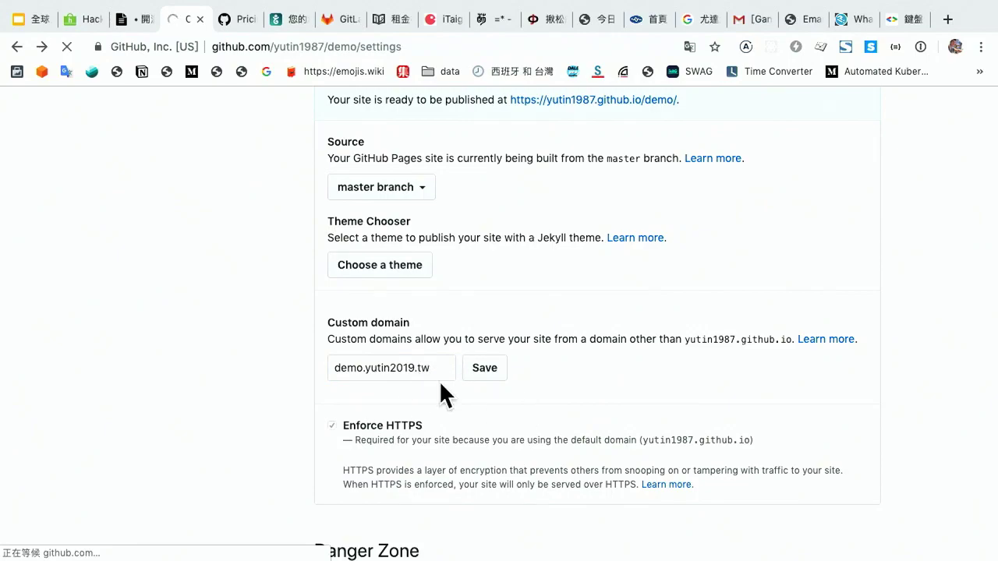
{"action": "scroll", "coordinate": [439, 380], "scroll_direction": "down", "scroll_amount": 15}
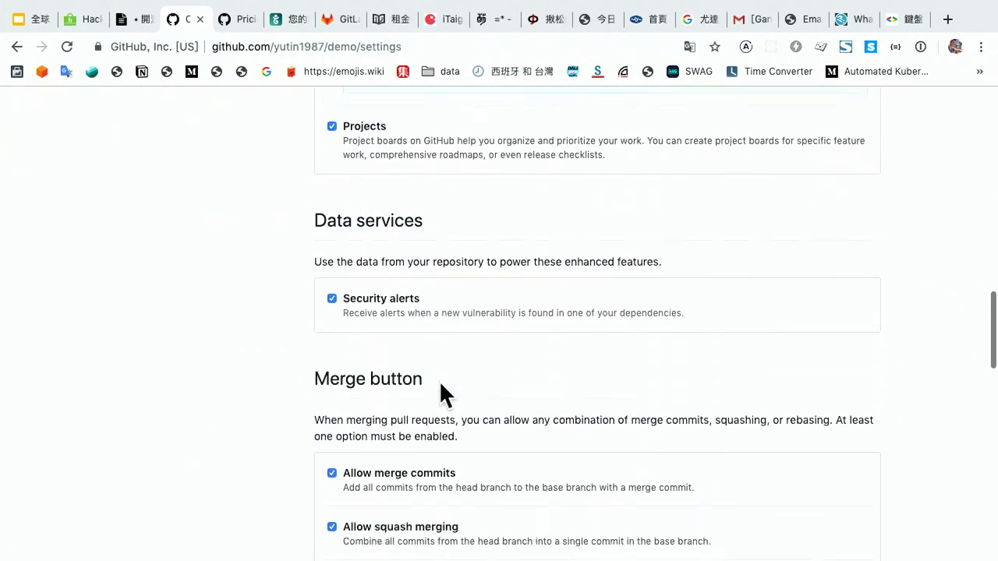
{"action": "scroll", "coordinate": [441, 383], "scroll_direction": "down", "scroll_amount": 15}
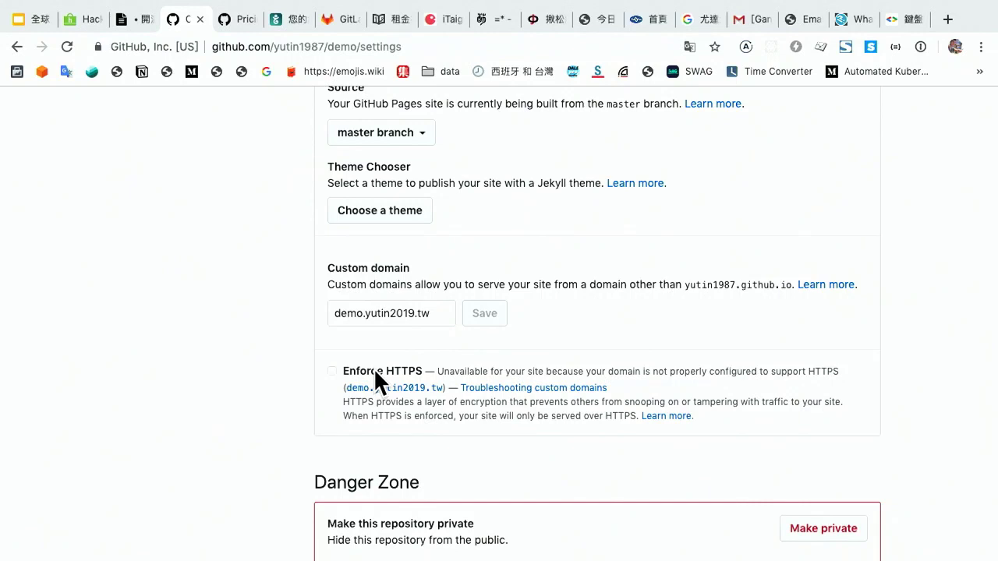
{"action": "left_click", "coordinate": [842, 286]}
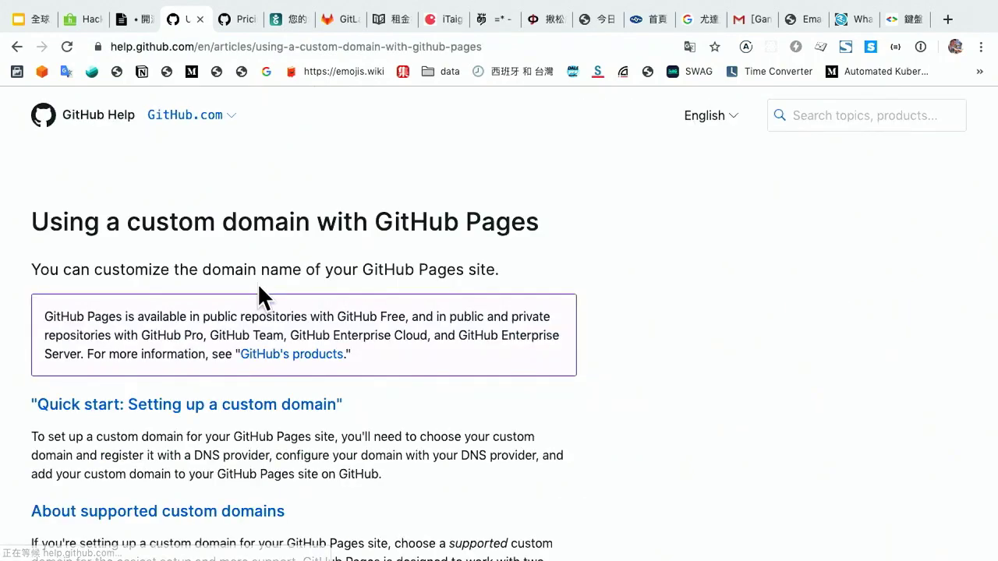
Read through the 'Using a custom domain with GitHub Pages' article.
{"action": "scroll", "coordinate": [259, 286], "scroll_direction": "down", "scroll_amount": 5}
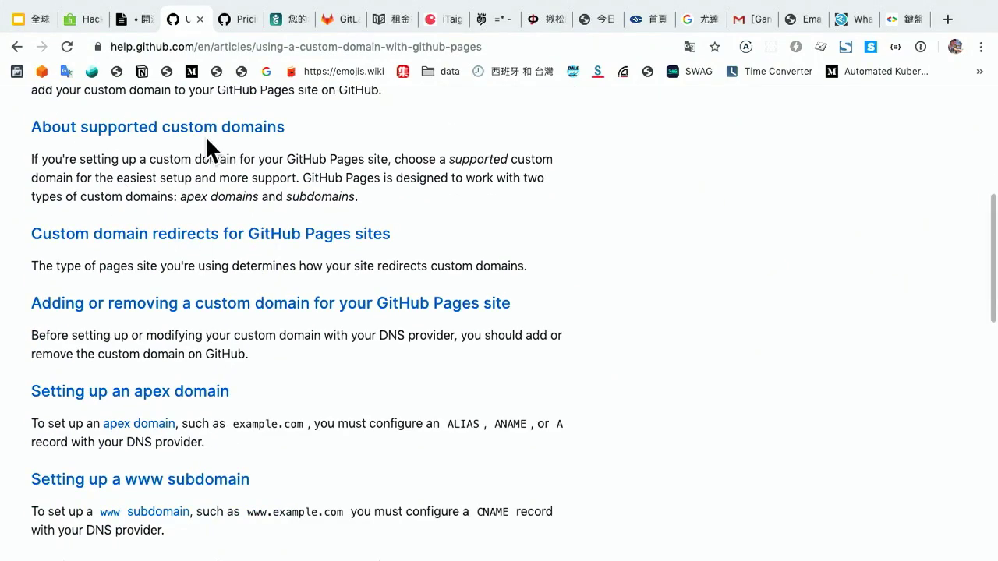
{"action": "scroll", "coordinate": [263, 394], "scroll_direction": "down", "scroll_amount": 1}
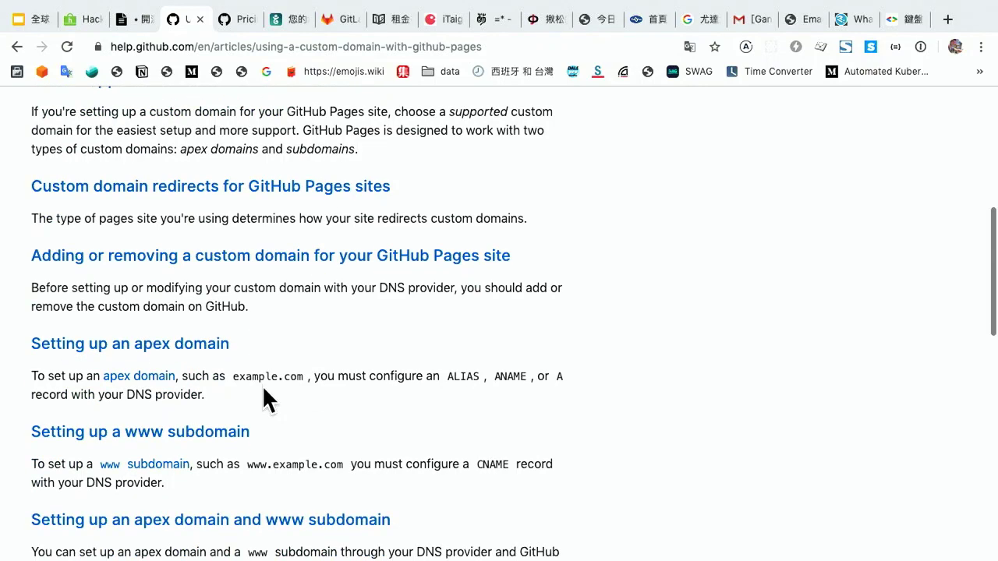
{"action": "scroll", "coordinate": [262, 385], "scroll_direction": "down", "scroll_amount": 1}
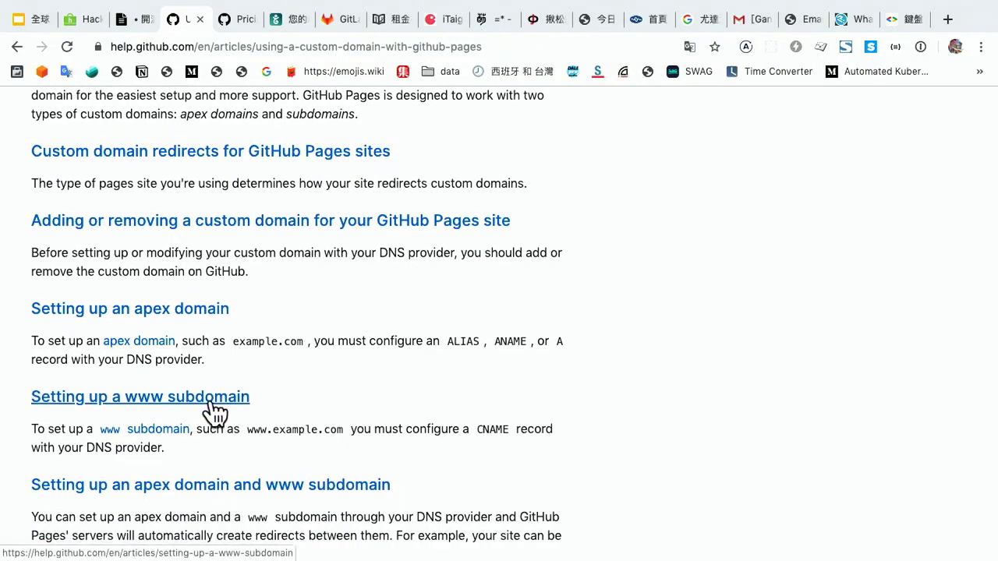
{"action": "scroll", "coordinate": [212, 409], "scroll_direction": "down", "scroll_amount": 3}
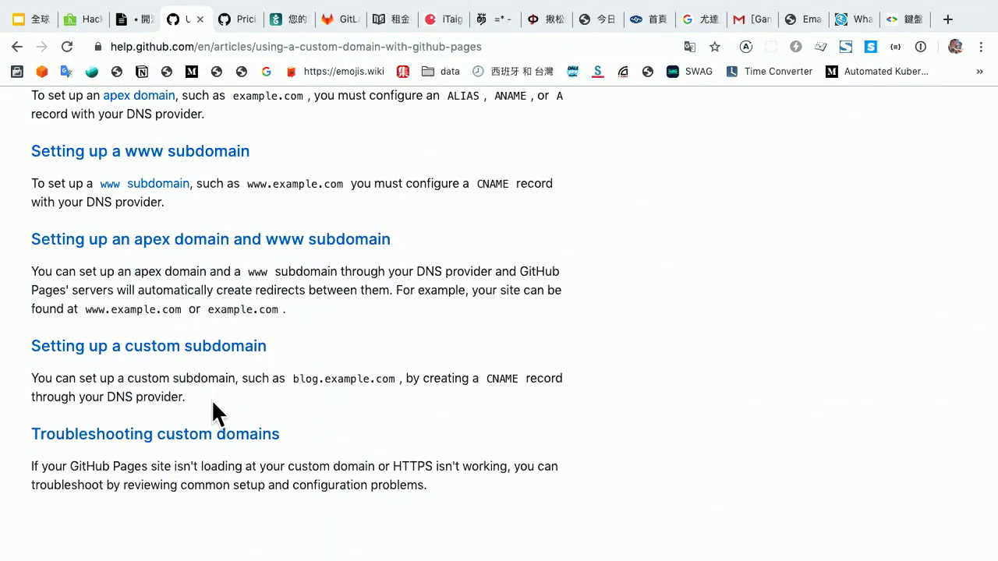
{"action": "scroll", "coordinate": [211, 399], "scroll_direction": "up", "scroll_amount": 2}
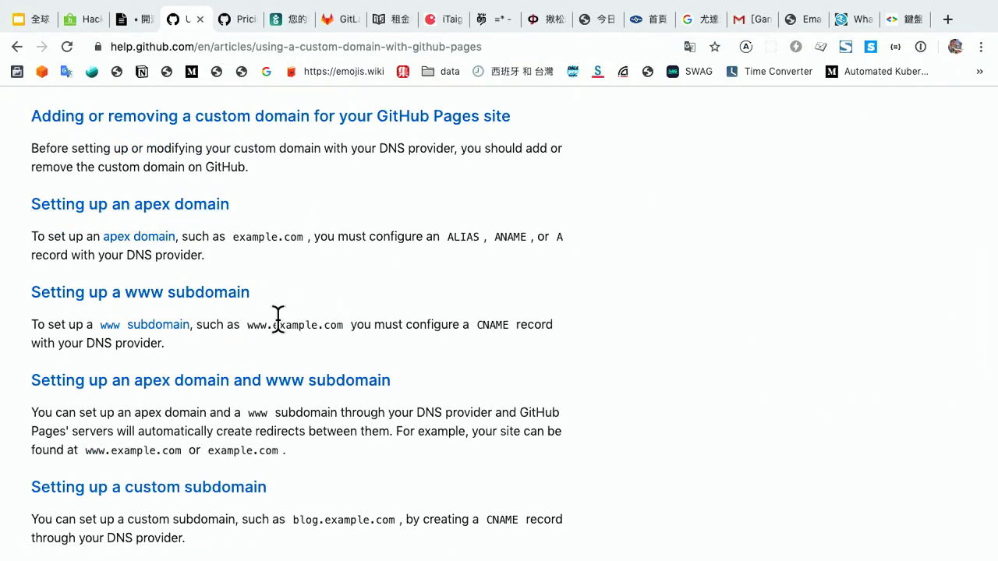
Skim the 'Setting up an apex domain' article, then open yutin2019.tw's overview at Gandi.
{"action": "left_click", "coordinate": [161, 206]}
{"action": "scroll", "coordinate": [161, 218], "scroll_direction": "down", "scroll_amount": 4}
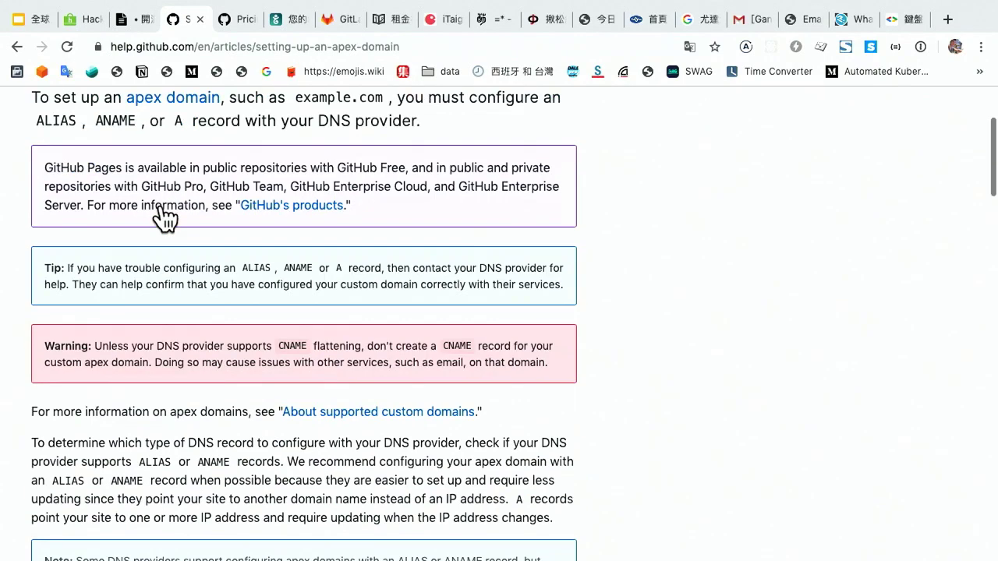
{"action": "scroll", "coordinate": [233, 286], "scroll_direction": "up", "scroll_amount": 1}
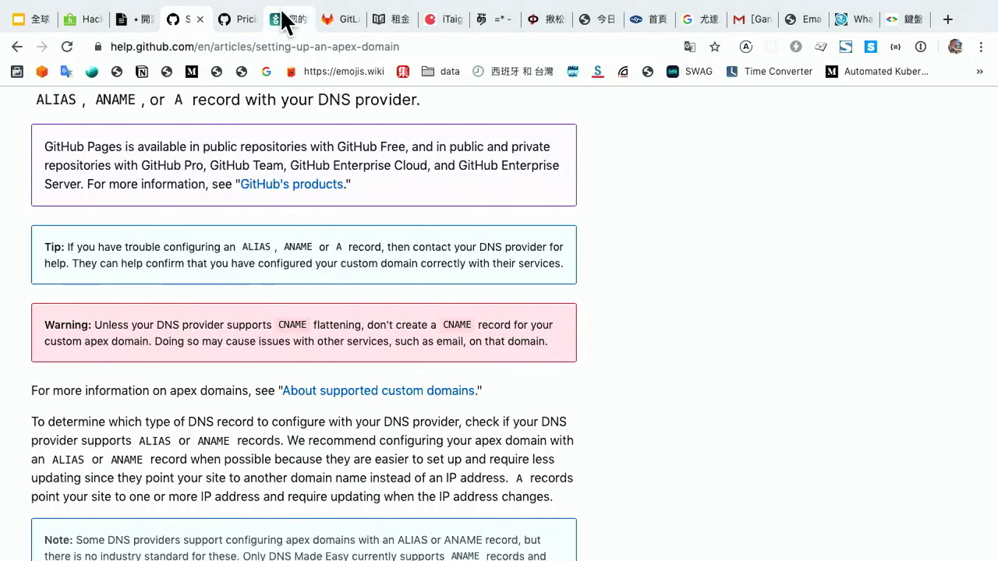
{"action": "left_click_drag", "start_coordinate": [284, 22], "coordinate": [234, 18]}
{"action": "left_click", "coordinate": [276, 396]}
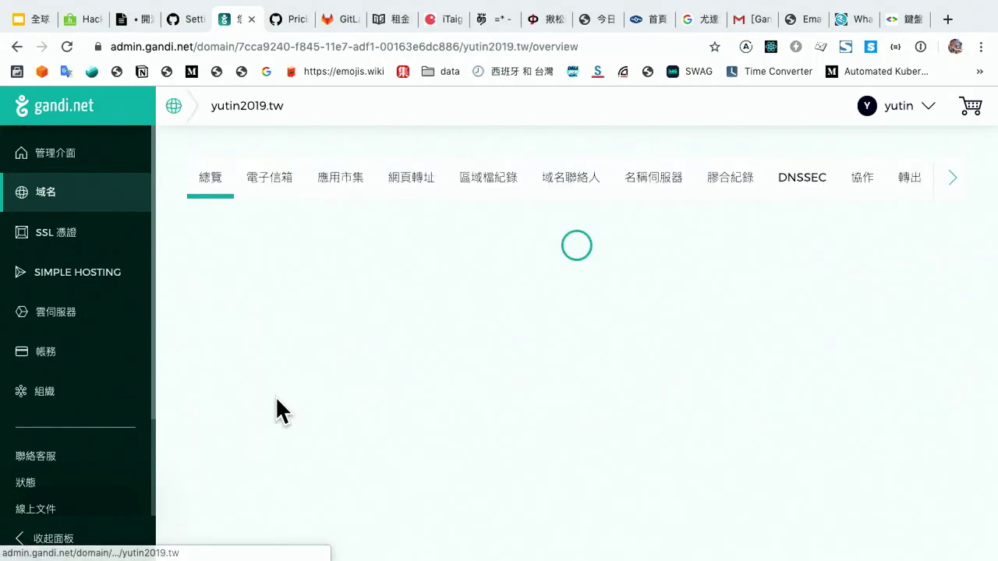
Review yutin2019.tw's existing DNS records under 區域檔紀錄, then return to the apex-domain article.
{"action": "left_click", "coordinate": [485, 187]}
{"action": "scroll", "coordinate": [482, 316], "scroll_direction": "down", "scroll_amount": 5}
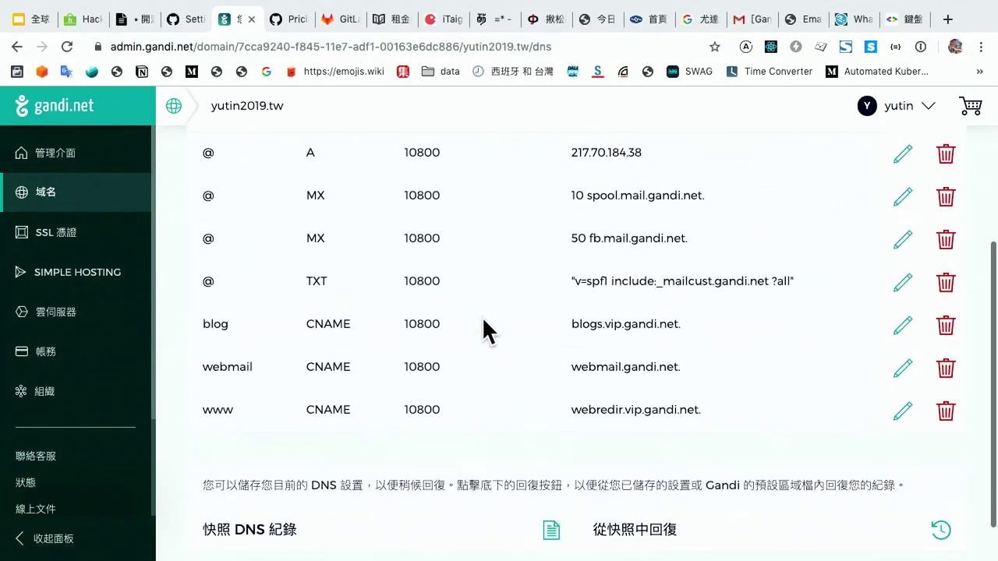
{"action": "scroll", "coordinate": [482, 317], "scroll_direction": "up", "scroll_amount": 1}
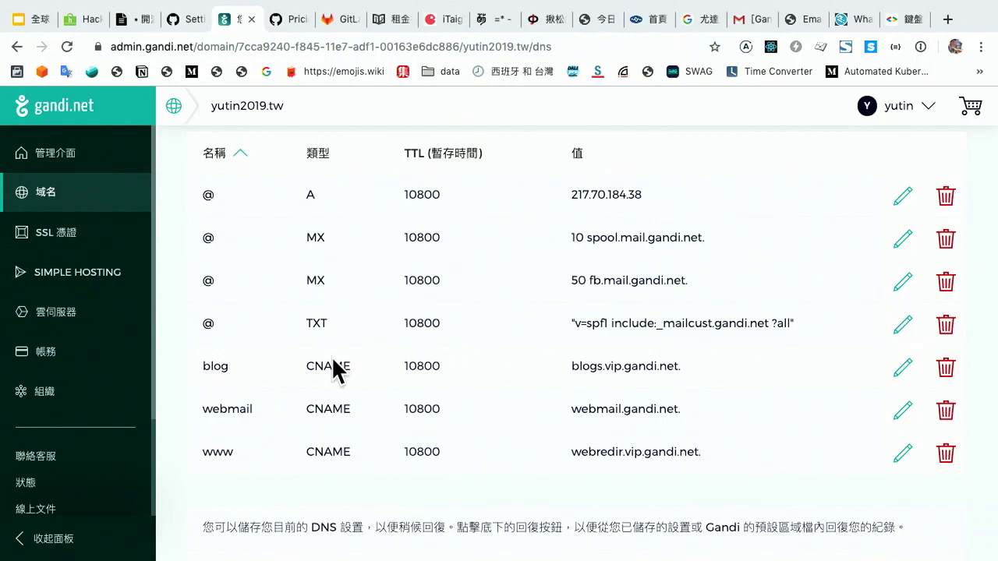
{"action": "left_click", "coordinate": [187, 18]}
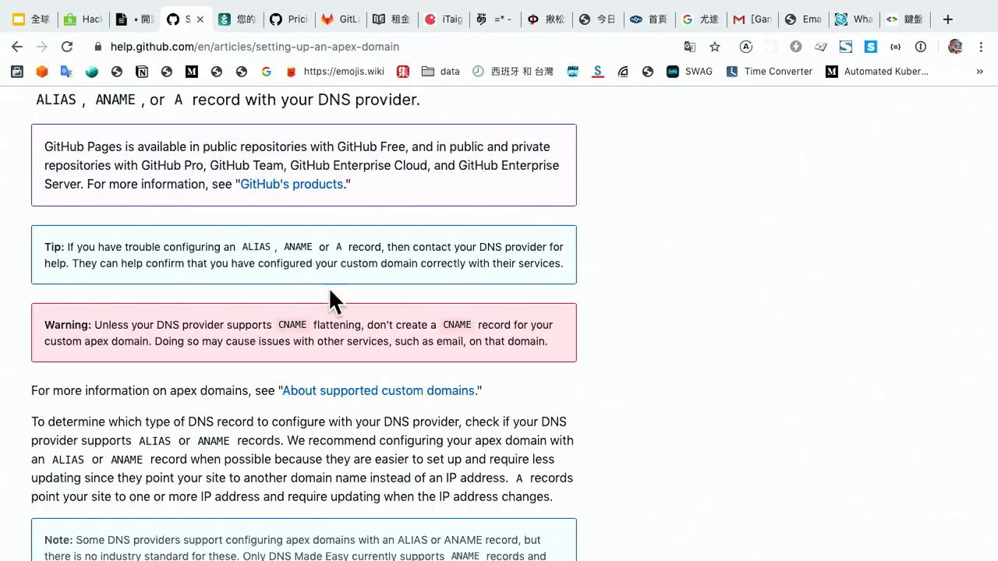
Search the apex-domain article for CNAME and step through the matches.
{"action": "scroll", "coordinate": [335, 315], "scroll_direction": "down", "scroll_amount": 2}
{"action": "scroll", "coordinate": [335, 314], "scroll_direction": "down", "scroll_amount": 4}
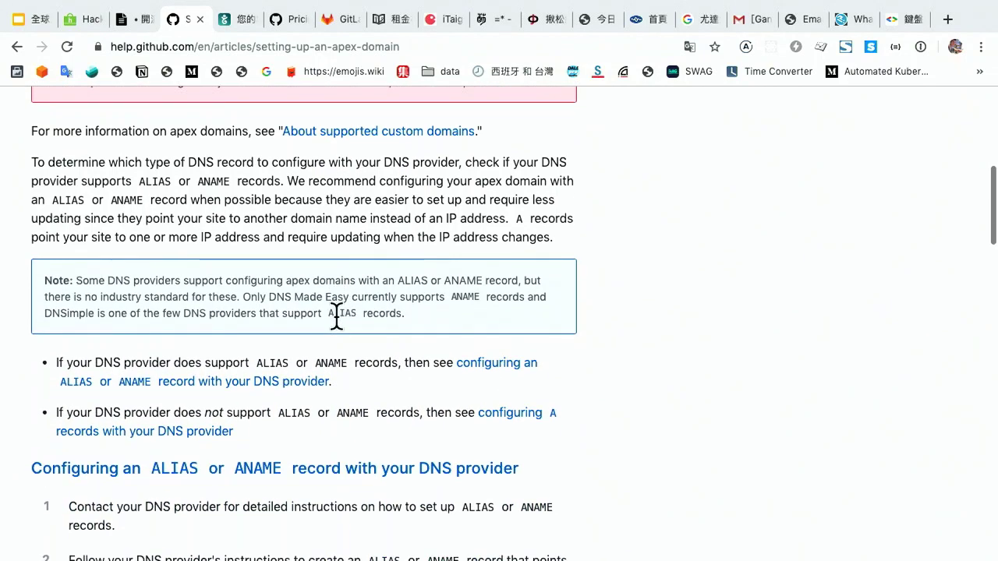
{"action": "key", "text": "super+f"}
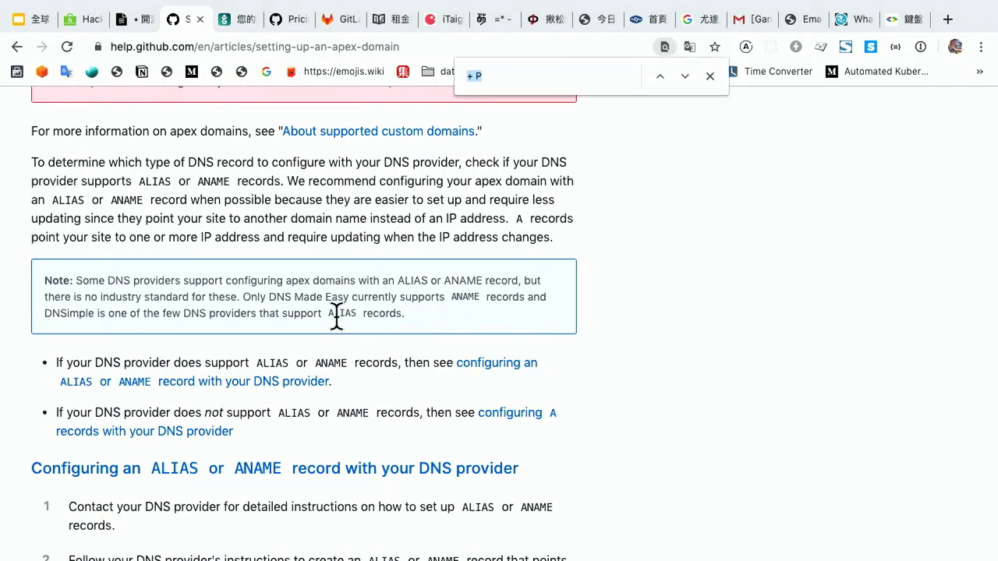
{"action": "type", "text": "CNAME"}
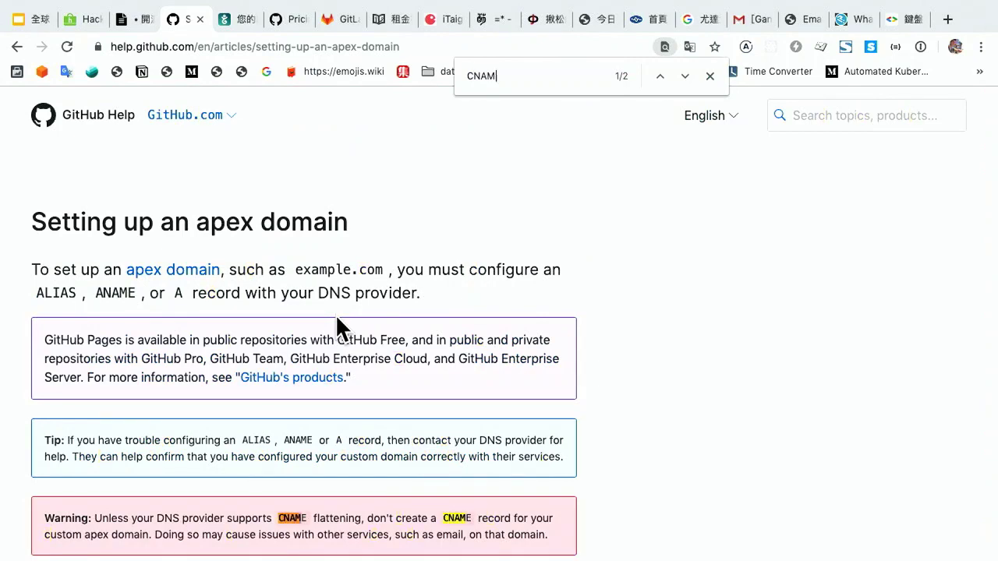
{"action": "key", "text": "super+a"}
{"action": "key", "text": "Return"}
{"action": "key", "text": "Return"}
{"action": "key", "text": "Return"}
{"action": "key", "text": "Return"}
Search for ALIAS instead, reaching the ALIAS/ANAME record step among 12 matches.
{"action": "scroll", "coordinate": [337, 318], "scroll_direction": "down", "scroll_amount": 5}
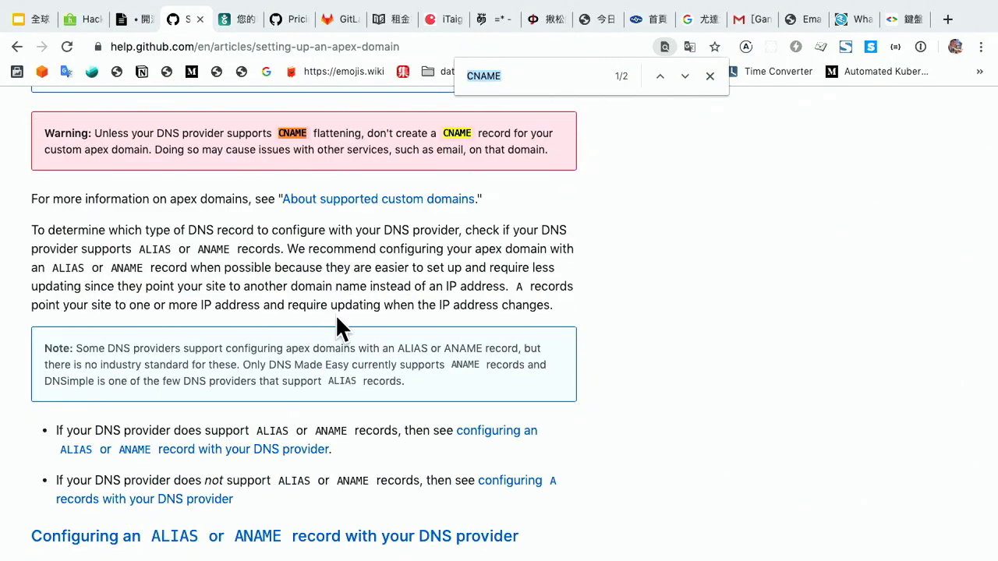
{"action": "scroll", "coordinate": [337, 317], "scroll_direction": "down", "scroll_amount": 1}
{"action": "scroll", "coordinate": [337, 320], "scroll_direction": "down", "scroll_amount": 1}
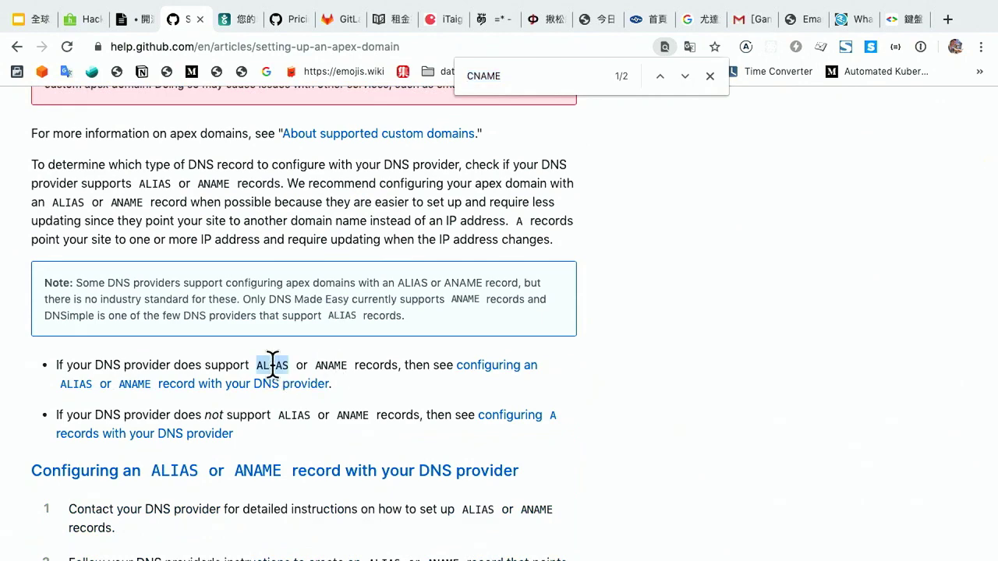
{"action": "type", "text": "ALIAS"}
{"action": "key", "text": "Return"}
{"action": "key", "text": "Return"}
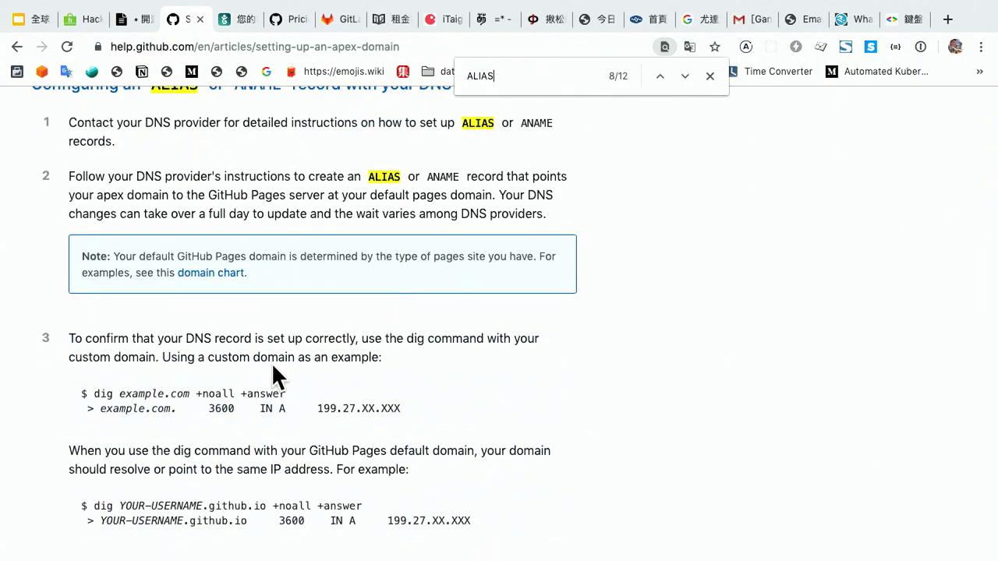
{"action": "scroll", "coordinate": [271, 363], "scroll_direction": "down", "scroll_amount": 1}
{"action": "scroll", "coordinate": [277, 378], "scroll_direction": "down", "scroll_amount": 1}
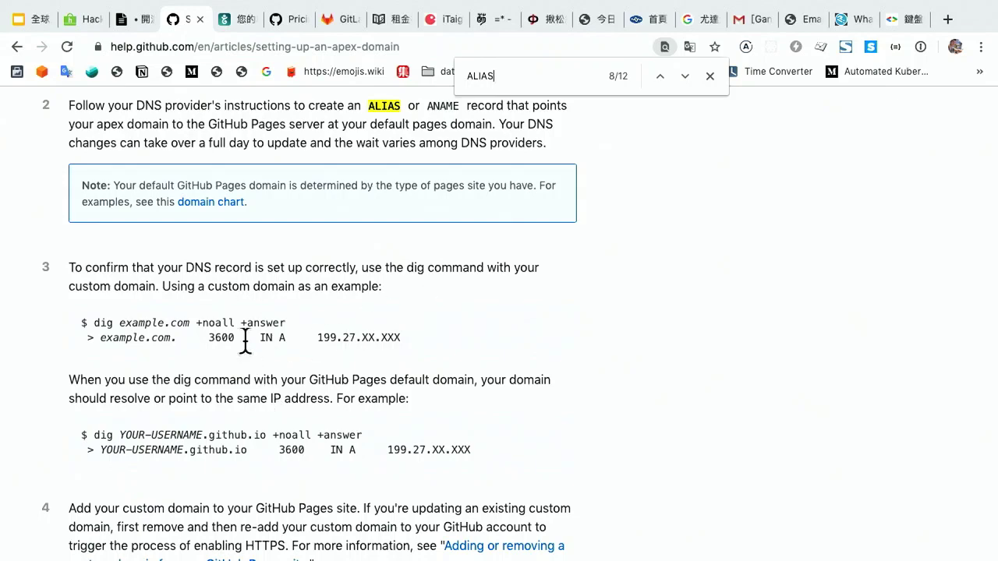
Return to Gandi's yutin2019.tw DNS records list, with the @ A record at 217.70.184.38.
{"action": "left_click", "coordinate": [233, 19]}
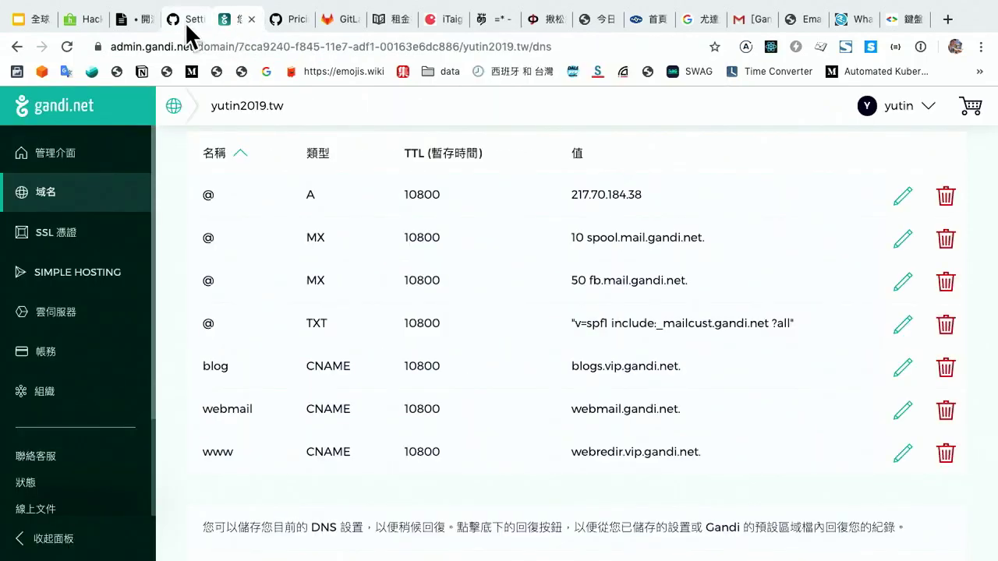
{"action": "left_click", "coordinate": [185, 23]}
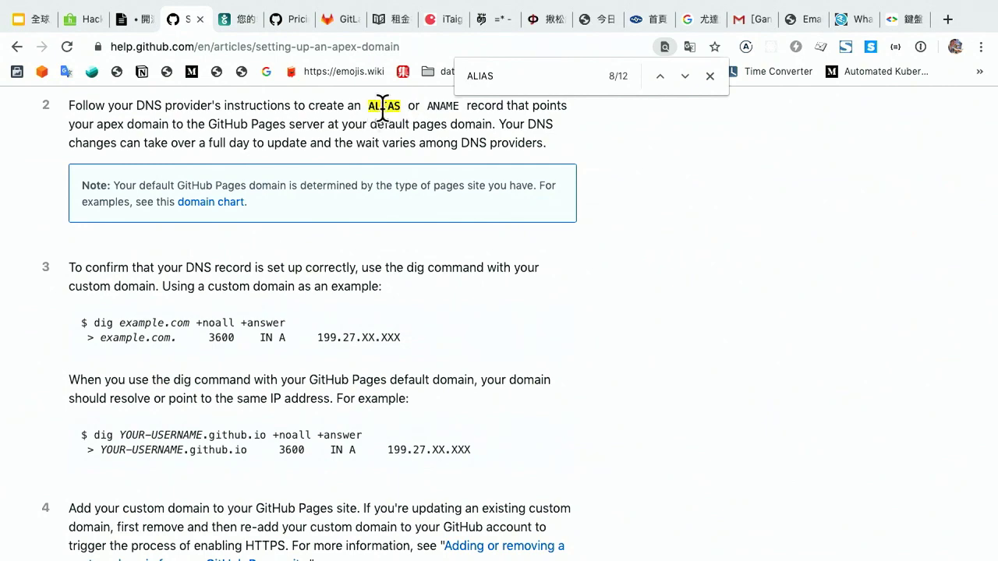
{"action": "left_click", "coordinate": [236, 25]}
{"action": "scroll", "coordinate": [292, 397], "scroll_direction": "down", "scroll_amount": 2}
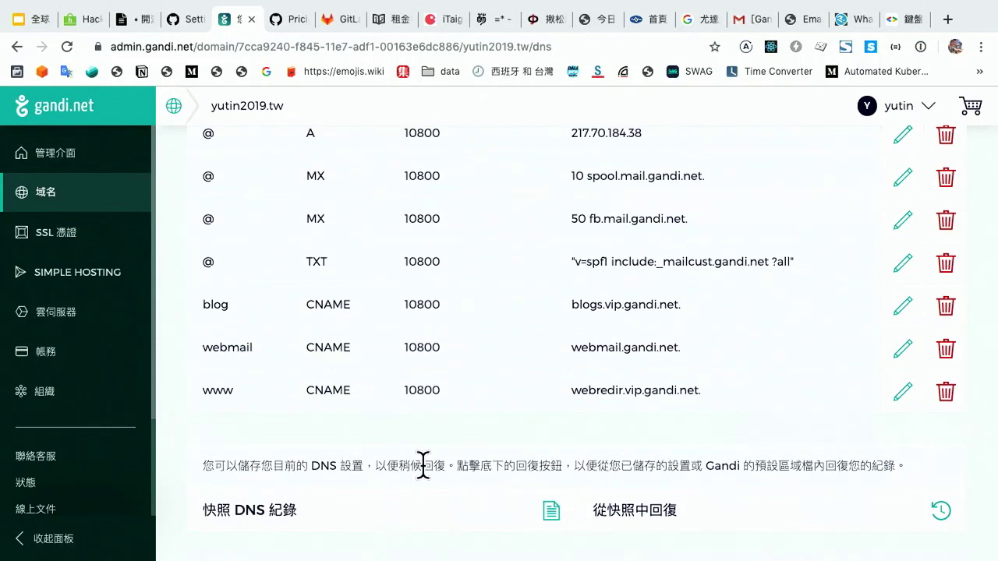
{"action": "scroll", "coordinate": [422, 467], "scroll_direction": "up", "scroll_amount": 5}
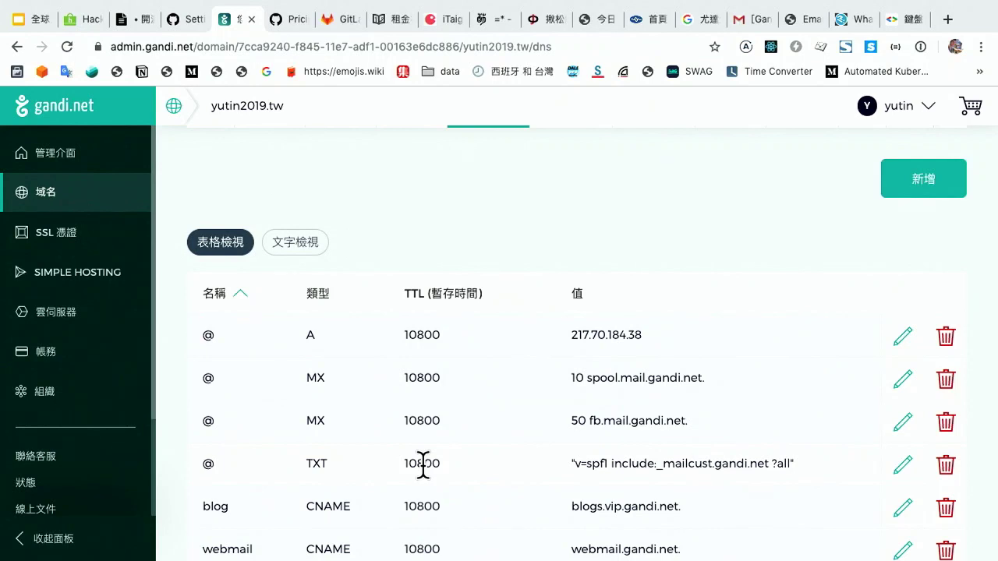
{"action": "scroll", "coordinate": [422, 466], "scroll_direction": "down", "scroll_amount": 4}
{"action": "scroll", "coordinate": [546, 343], "scroll_direction": "up", "scroll_amount": 4}
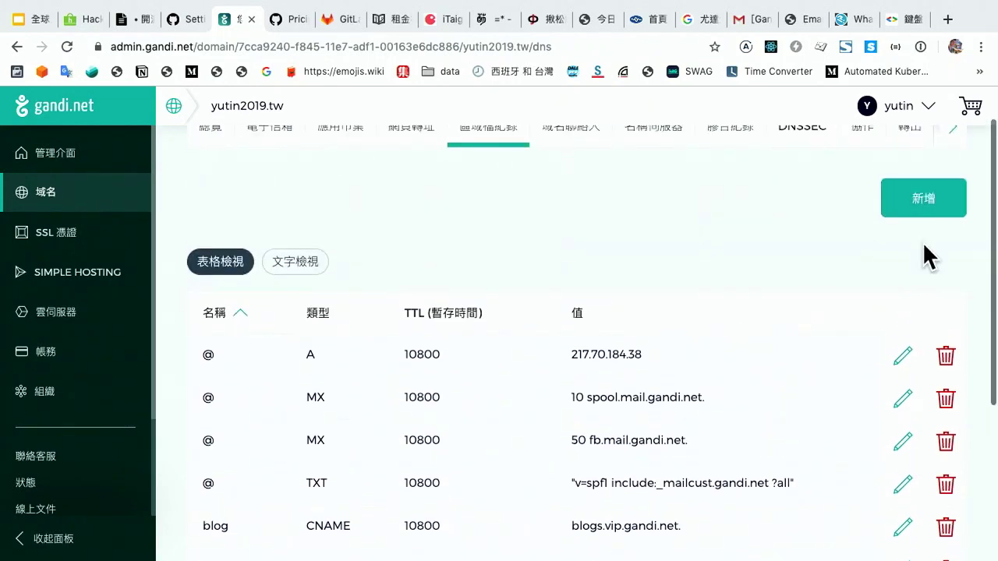
Start a new Gandi DNS record of type ALIAS with the @ name.
{"action": "left_click", "coordinate": [953, 202]}
{"action": "left_click", "coordinate": [401, 300]}
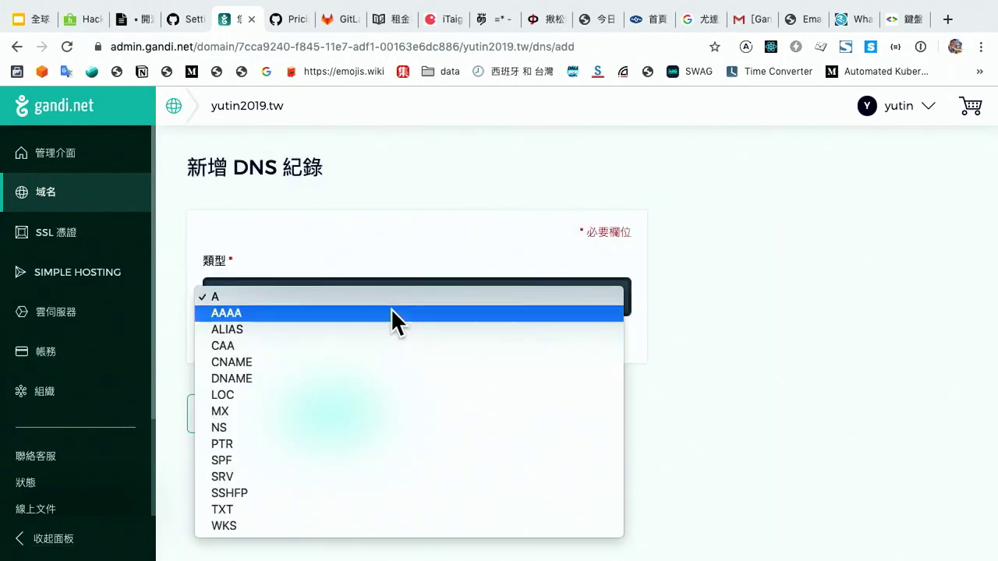
{"action": "left_click", "coordinate": [396, 329]}
{"action": "scroll", "coordinate": [336, 374], "scroll_direction": "down", "scroll_amount": 1}
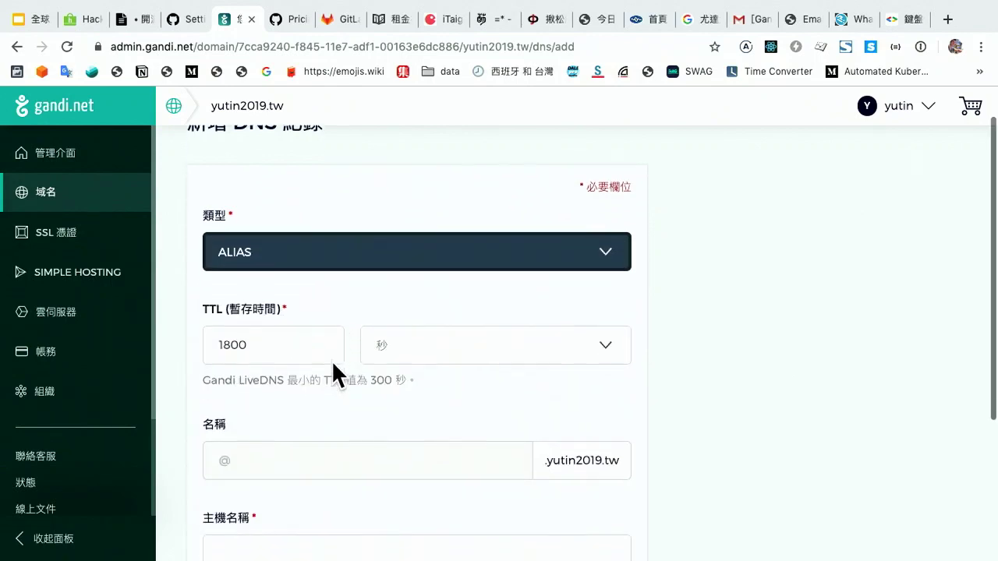
{"action": "scroll", "coordinate": [390, 328], "scroll_direction": "down", "scroll_amount": 1}
{"action": "left_click", "coordinate": [433, 409]}
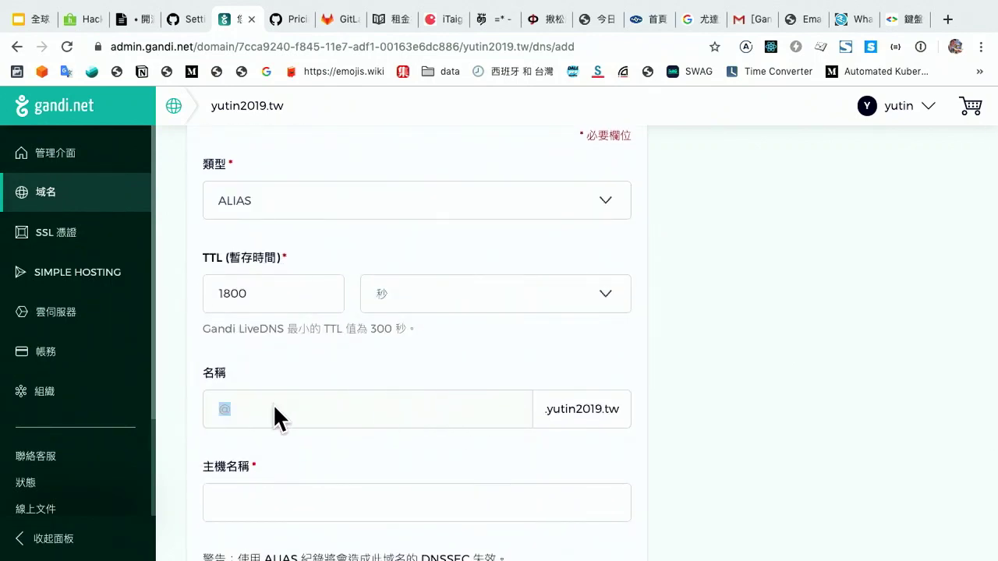
Check GitHub's apex domain and www subdomain article for the CNAME instructions.
{"action": "left_click", "coordinate": [188, 22]}
{"action": "left_click", "coordinate": [18, 47]}
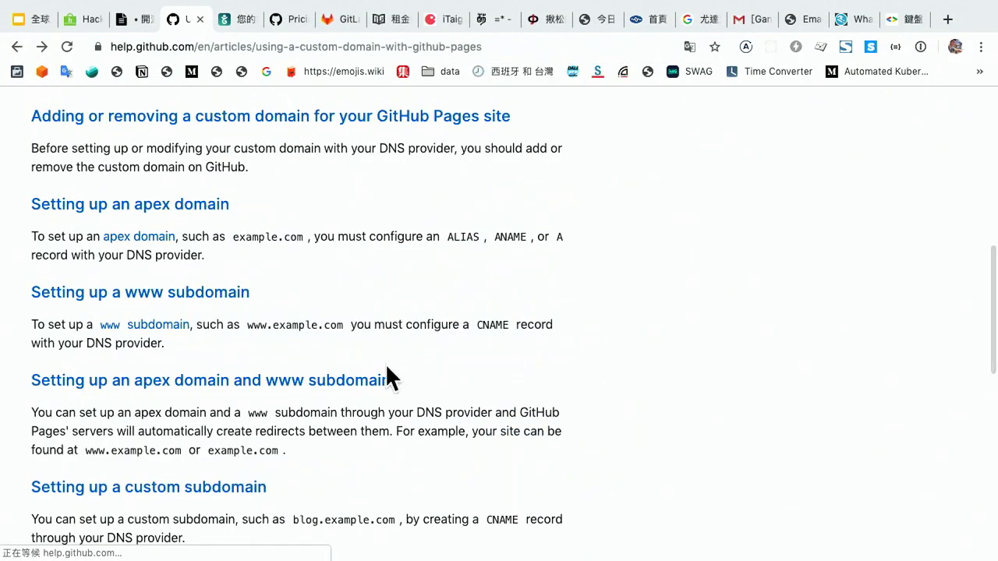
{"action": "left_click", "coordinate": [279, 382]}
{"action": "scroll", "coordinate": [374, 440], "scroll_direction": "down", "scroll_amount": 10}
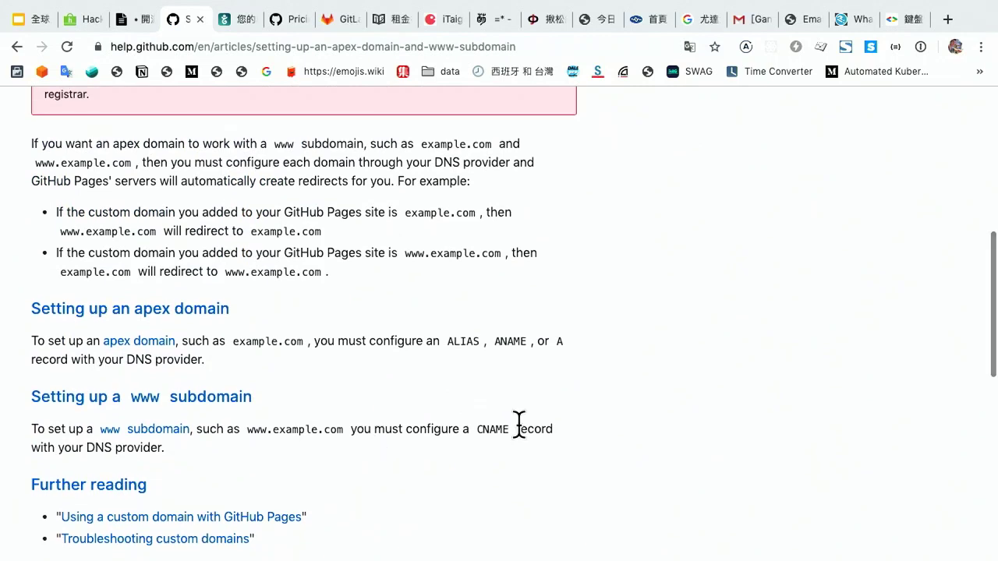
{"action": "double_click", "coordinate": [498, 428]}
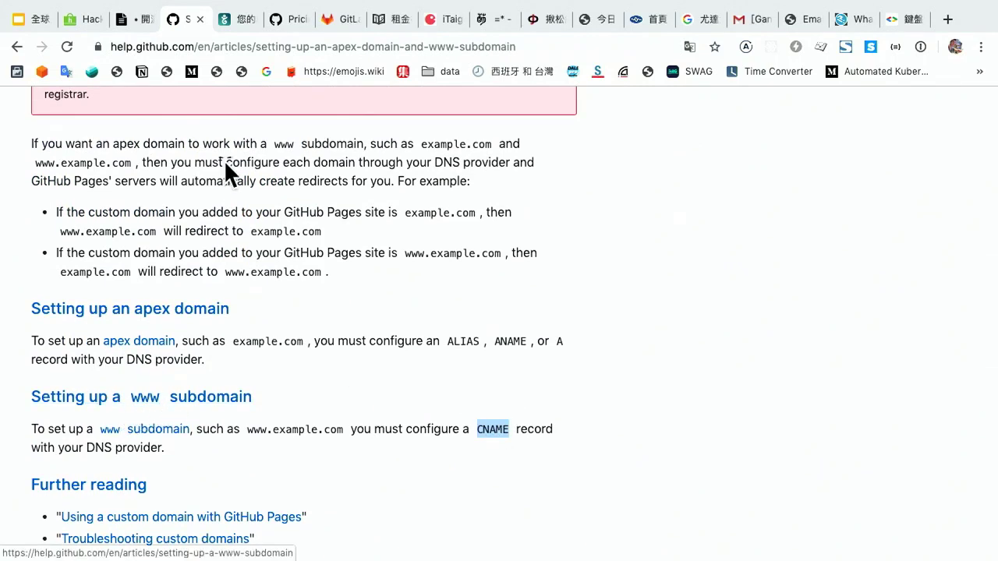
{"action": "left_click", "coordinate": [230, 8]}
{"action": "left_click", "coordinate": [139, 226]}
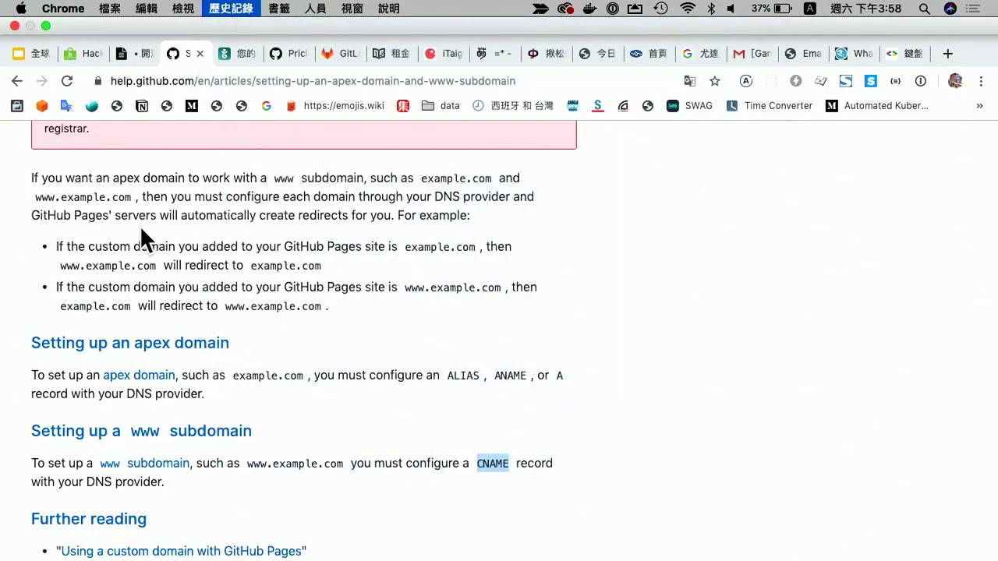
Switch the new Gandi record's type to CNAME and focus its subdomain name field.
{"action": "left_click", "coordinate": [243, 21]}
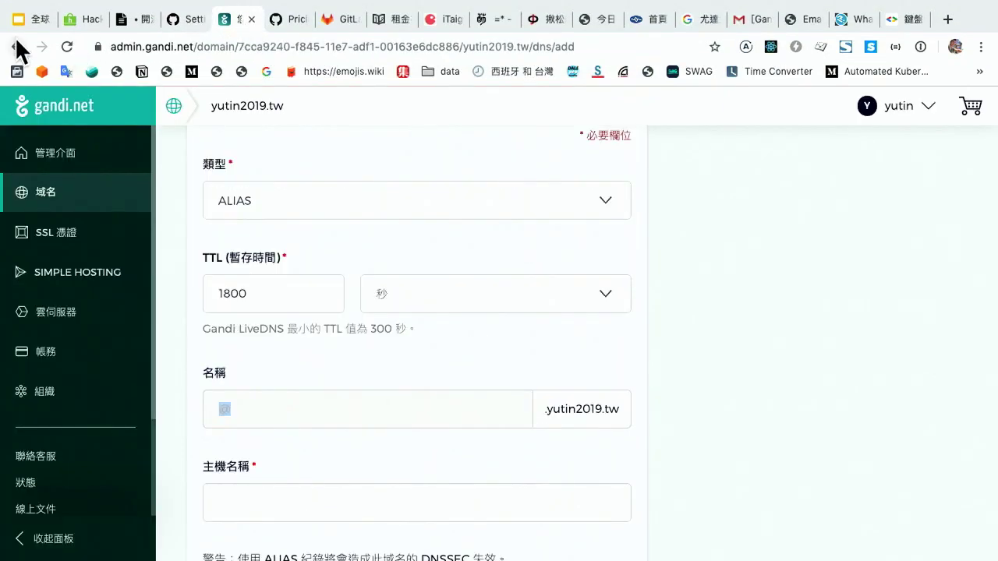
{"action": "right_click", "coordinate": [17, 52]}
{"action": "left_click", "coordinate": [518, 210]}
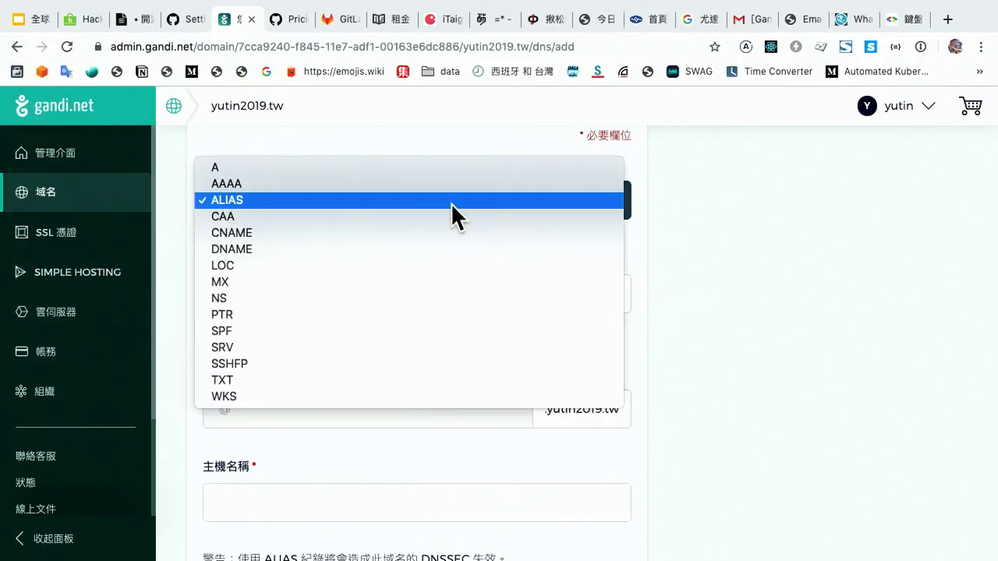
{"action": "left_click", "coordinate": [422, 231]}
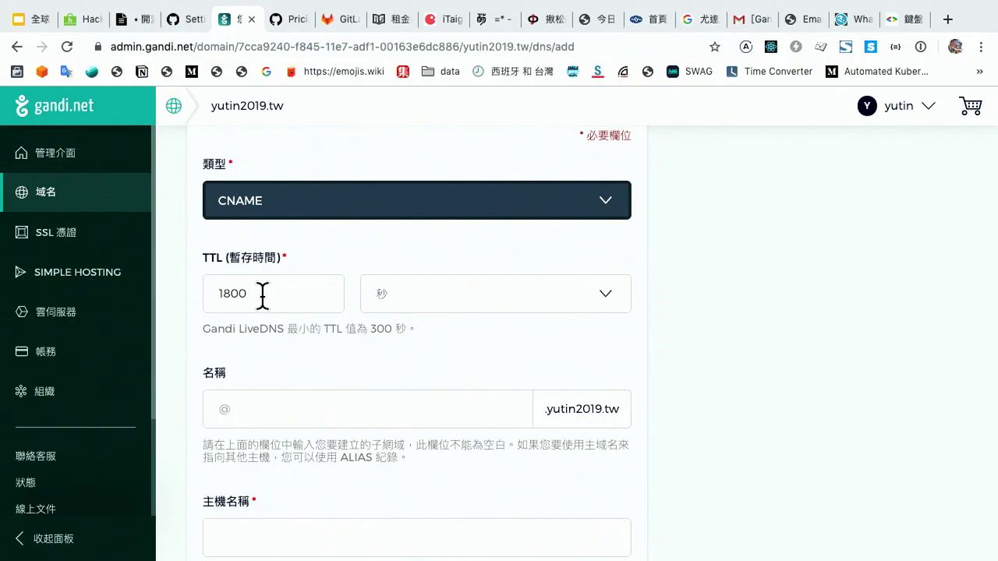
{"action": "scroll", "coordinate": [263, 295], "scroll_direction": "down", "scroll_amount": 1}
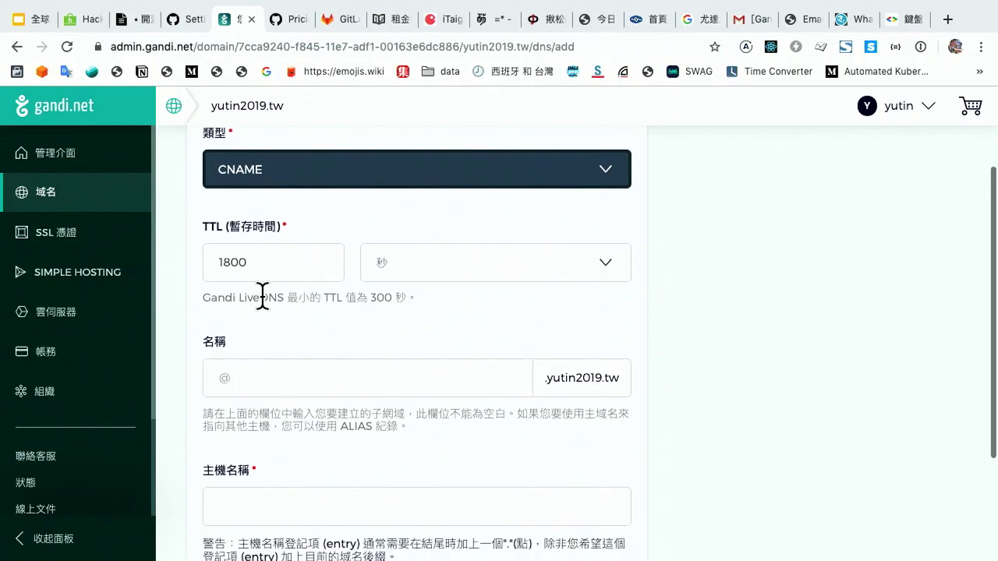
{"action": "left_click", "coordinate": [277, 373]}
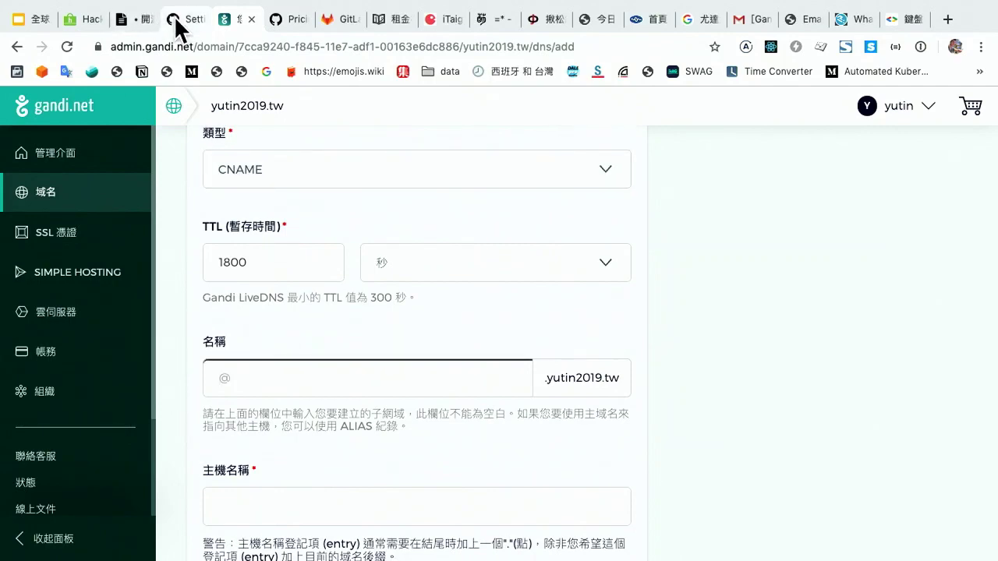
Abandon the unfinished record form and go back to the yutin2019.tw domain overview.
{"action": "left_click", "coordinate": [176, 23]}
{"action": "left_click", "coordinate": [229, 24]}
{"action": "scroll", "coordinate": [341, 265], "scroll_direction": "up", "scroll_amount": 4}
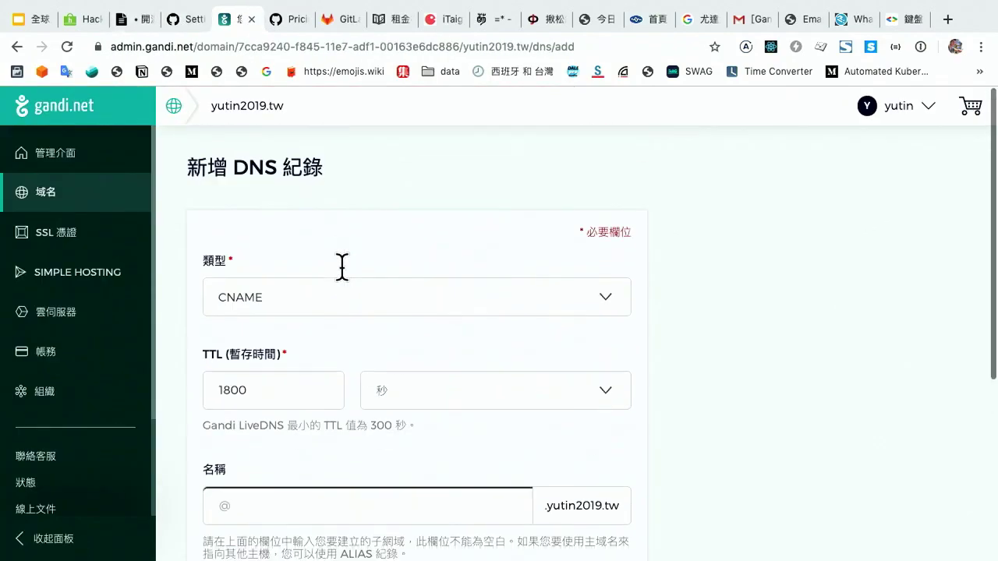
{"action": "left_click", "coordinate": [13, 42]}
{"action": "left_click", "coordinate": [13, 43]}
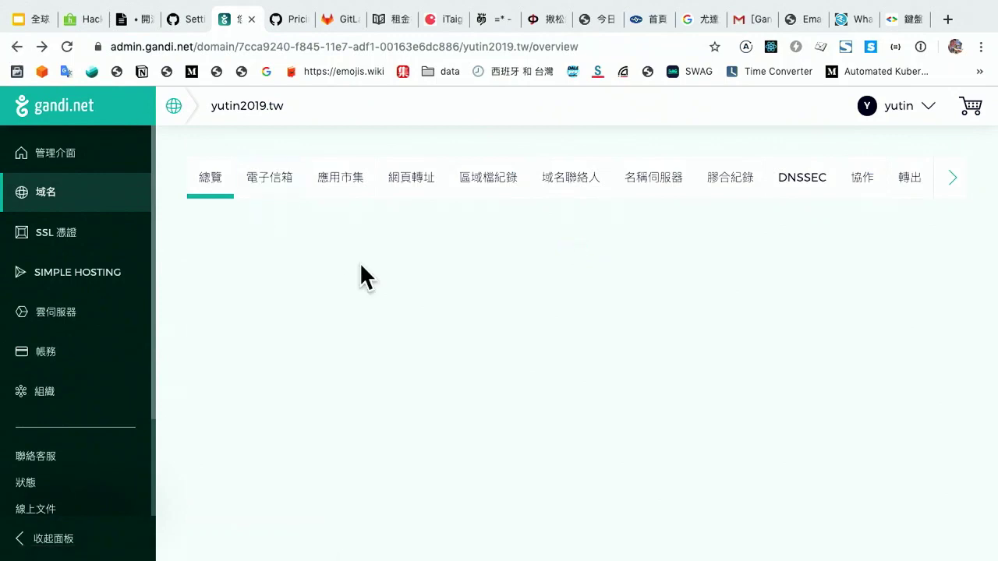
Go back to Gandi's domain list with yutin2019.tw, after glancing at the GitHub help tab.
{"action": "left_click", "coordinate": [14, 48]}
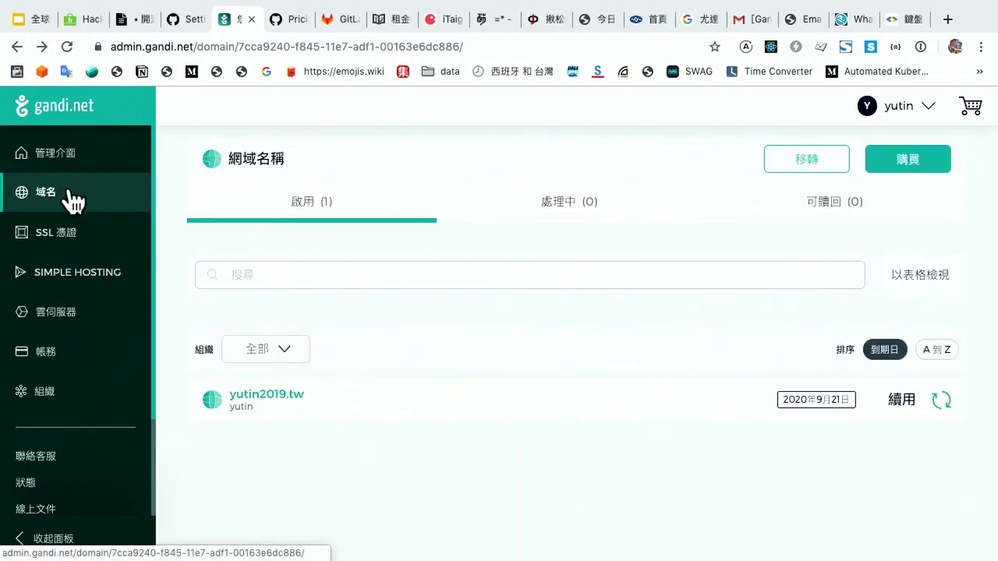
{"action": "left_click", "coordinate": [183, 18]}
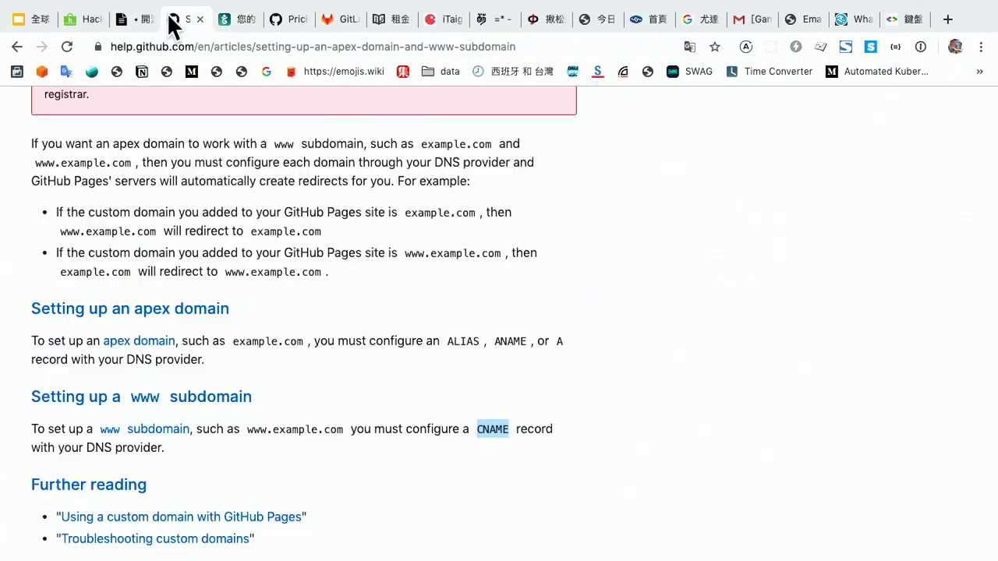
{"action": "left_click", "coordinate": [228, 29]}
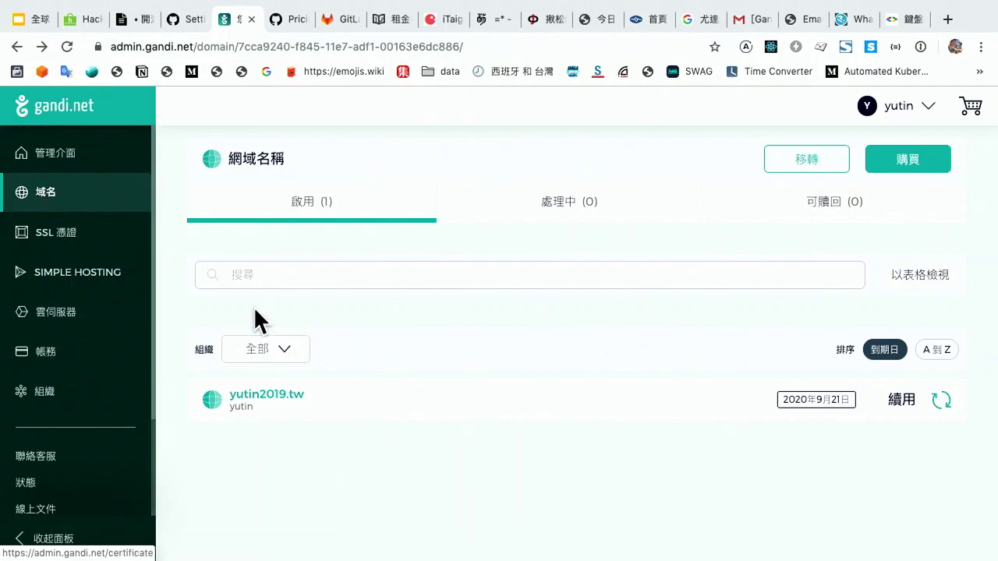
Open yutin2019.tw's 區域檔紀錄 tab and scroll through its A, MX and TXT records.
{"action": "left_click", "coordinate": [284, 395]}
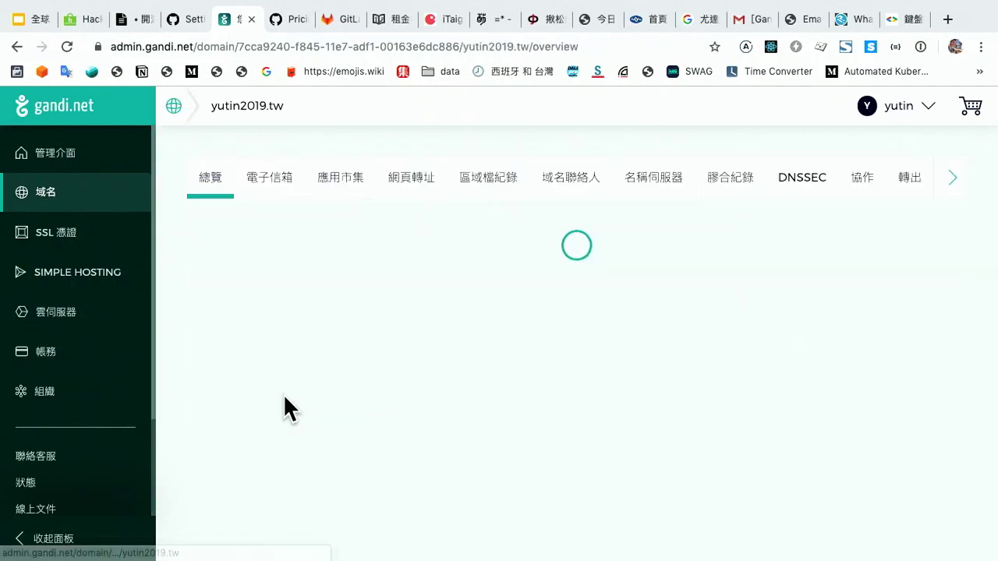
{"action": "left_click", "coordinate": [502, 186]}
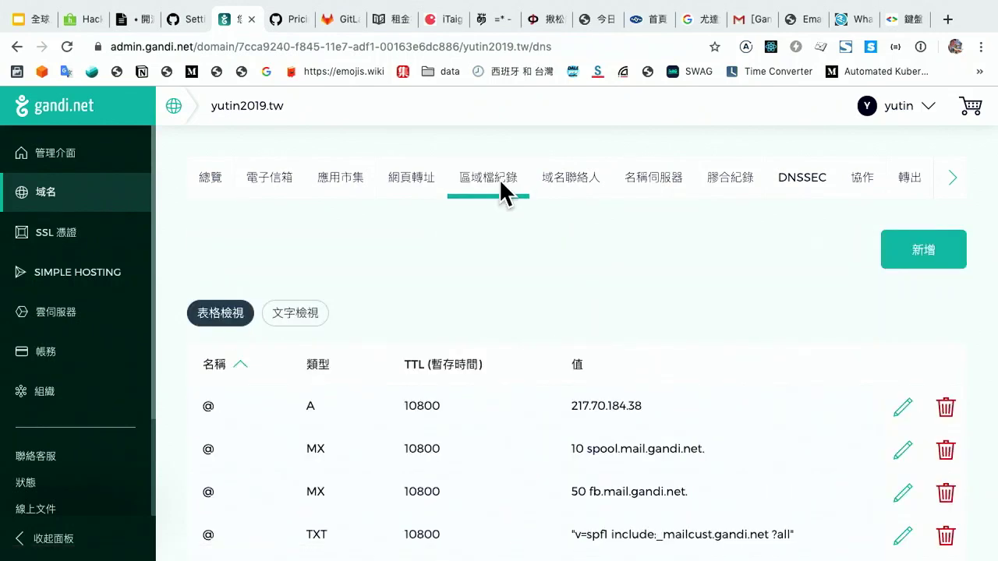
{"action": "scroll", "coordinate": [516, 333], "scroll_direction": "down", "scroll_amount": 3}
{"action": "scroll", "coordinate": [516, 333], "scroll_direction": "down", "scroll_amount": 1}
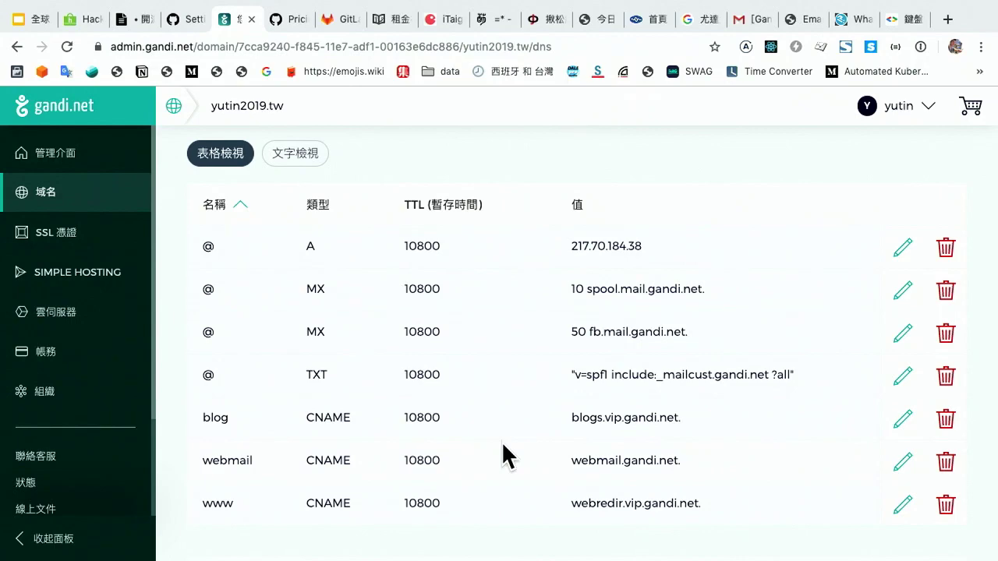
{"action": "scroll", "coordinate": [502, 441], "scroll_direction": "up", "scroll_amount": 5}
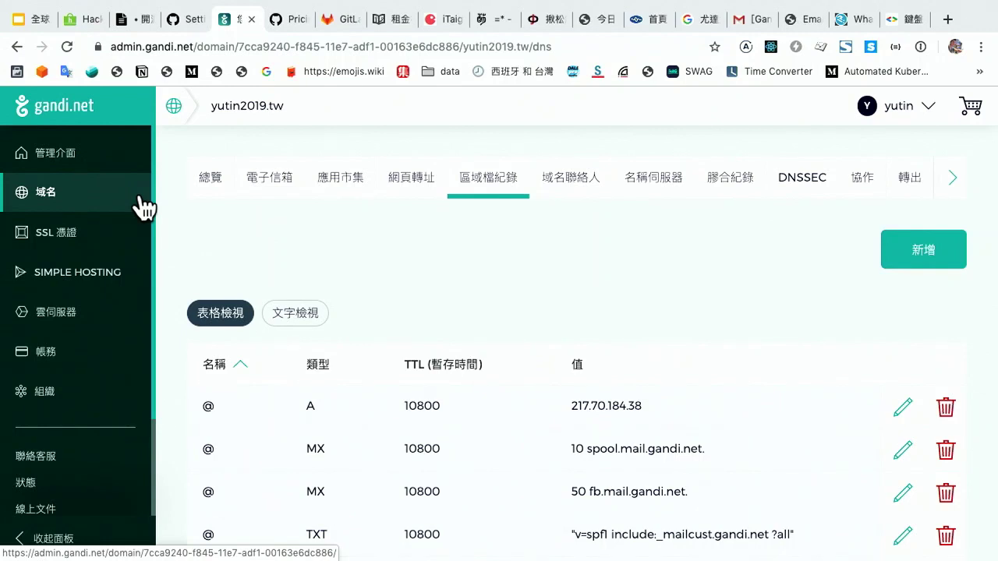
Add a new CNAME DNS record named demo in Gandi, then go back to the GitHub subdomain help article.
{"action": "left_click", "coordinate": [910, 252]}
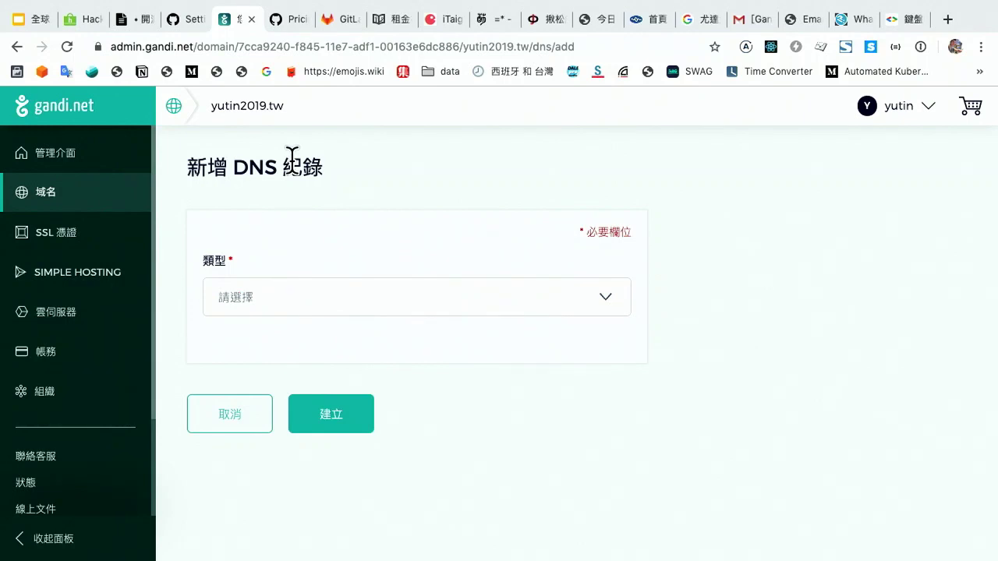
{"action": "left_click", "coordinate": [342, 312]}
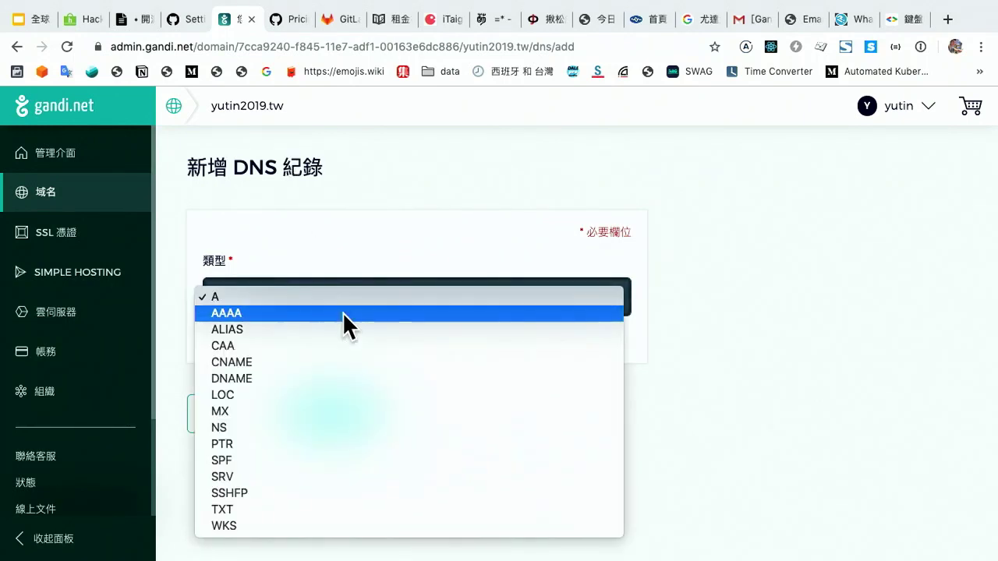
{"action": "left_click", "coordinate": [337, 359]}
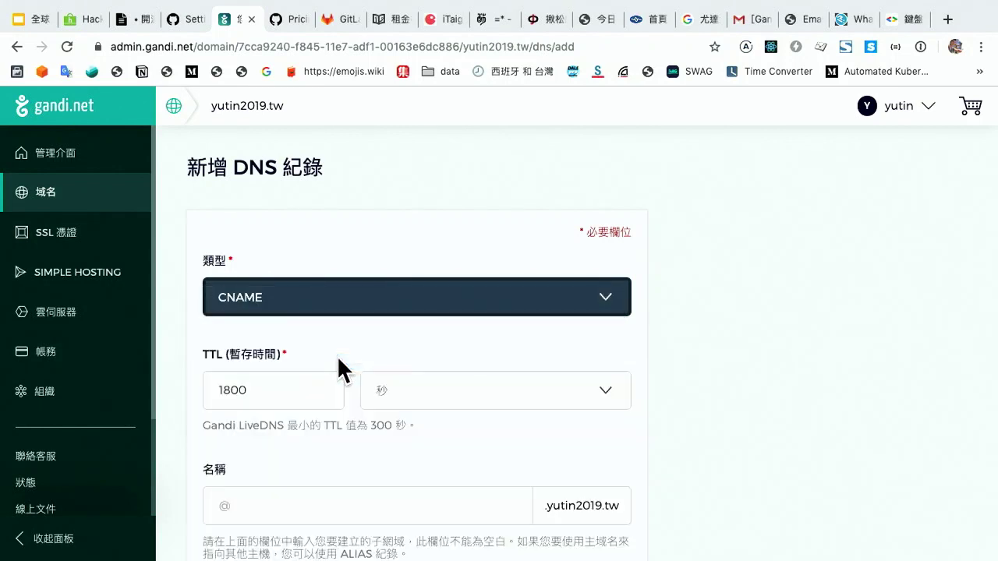
{"action": "scroll", "coordinate": [340, 369], "scroll_direction": "down", "scroll_amount": 2}
{"action": "scroll", "coordinate": [340, 370], "scroll_direction": "down", "scroll_amount": 2}
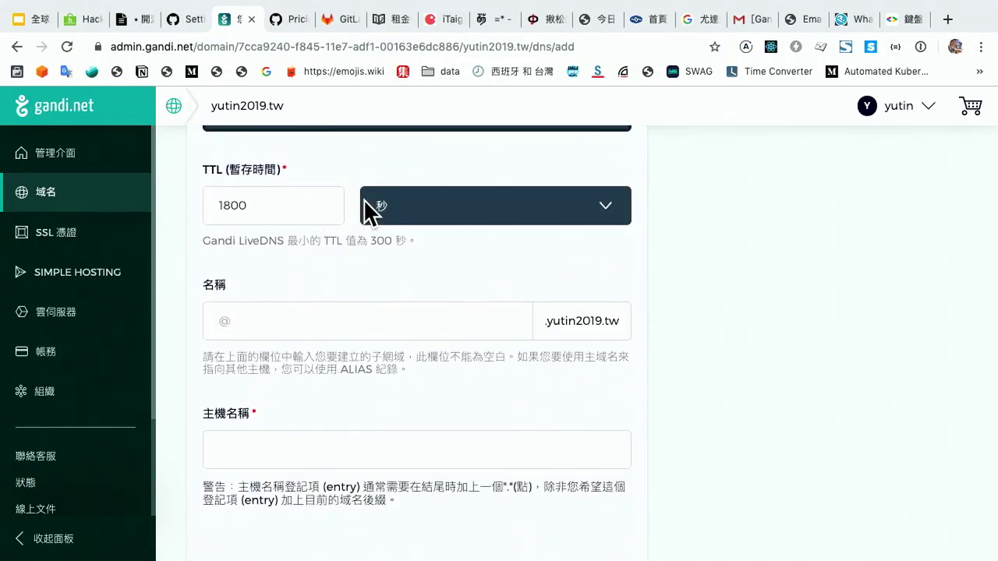
{"action": "left_click", "coordinate": [408, 315]}
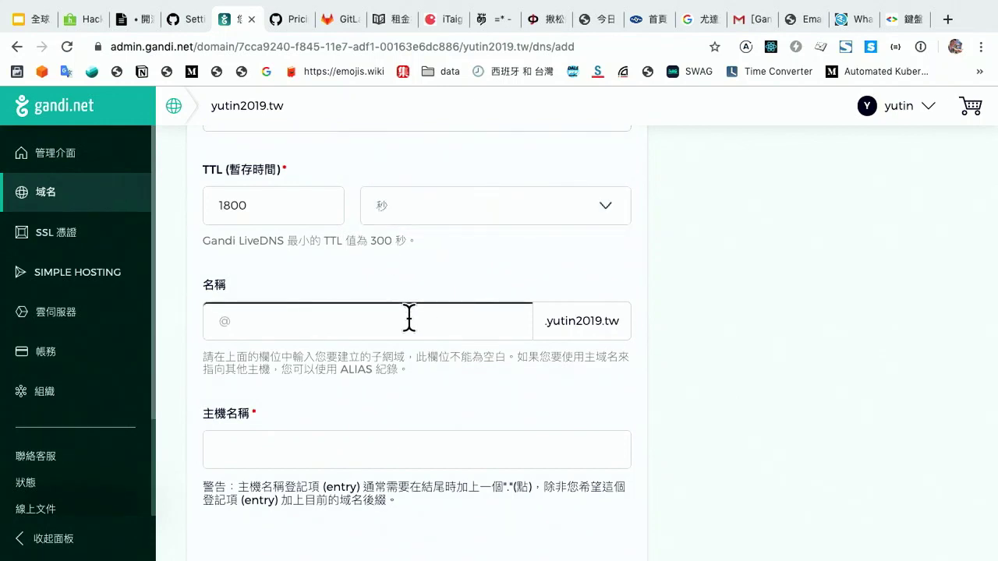
{"action": "type", "text": "demo"}
{"action": "left_click", "coordinate": [393, 409]}
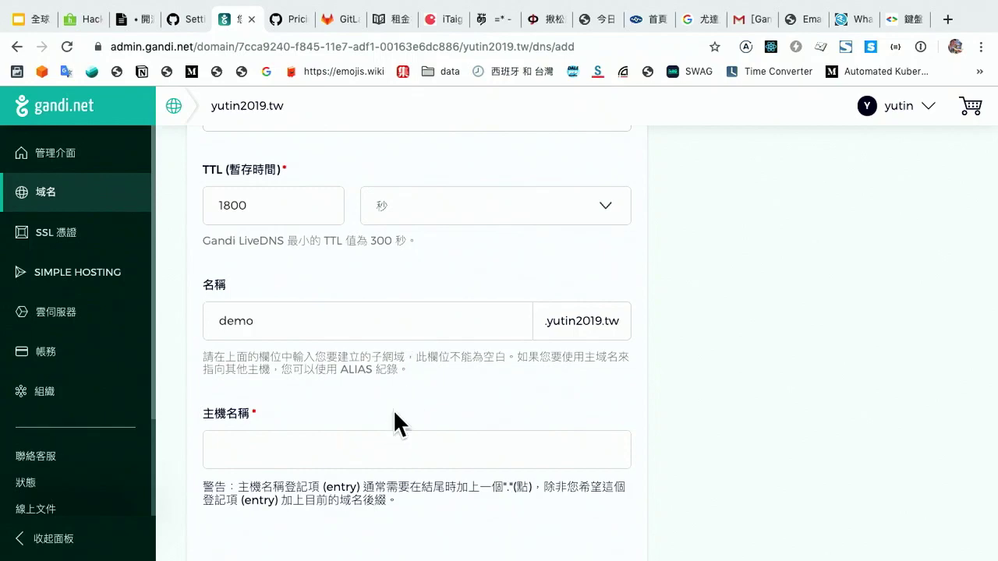
{"action": "left_click", "coordinate": [180, 24]}
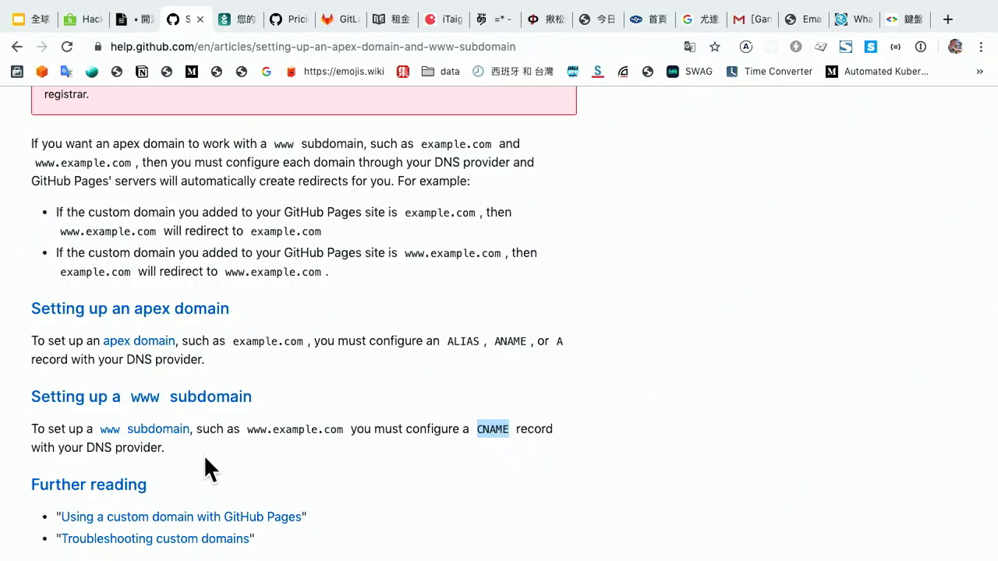
{"action": "scroll", "coordinate": [203, 460], "scroll_direction": "down", "scroll_amount": 4}
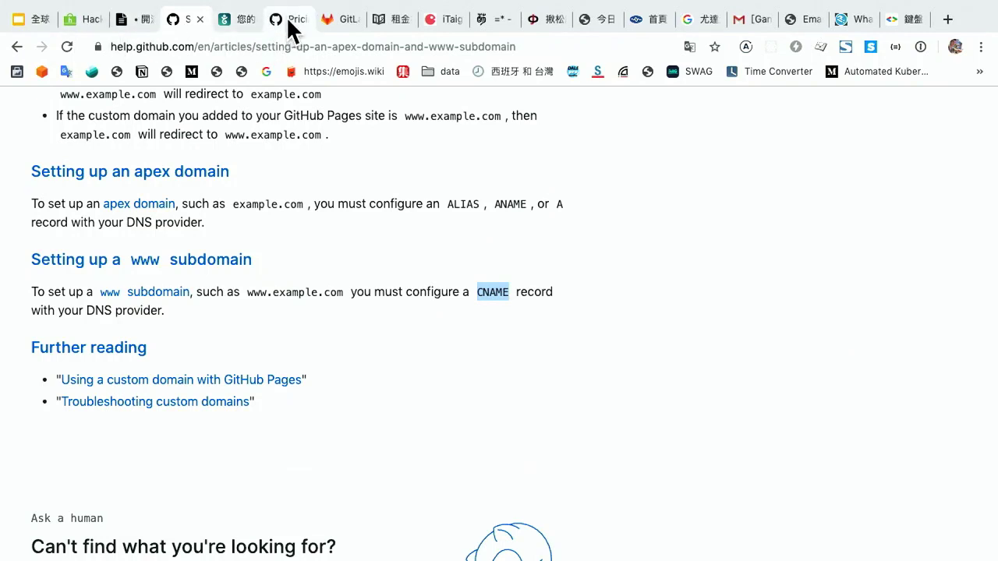
Go to the yutin1987/demo repository and open its settings.
{"action": "left_click", "coordinate": [288, 23]}
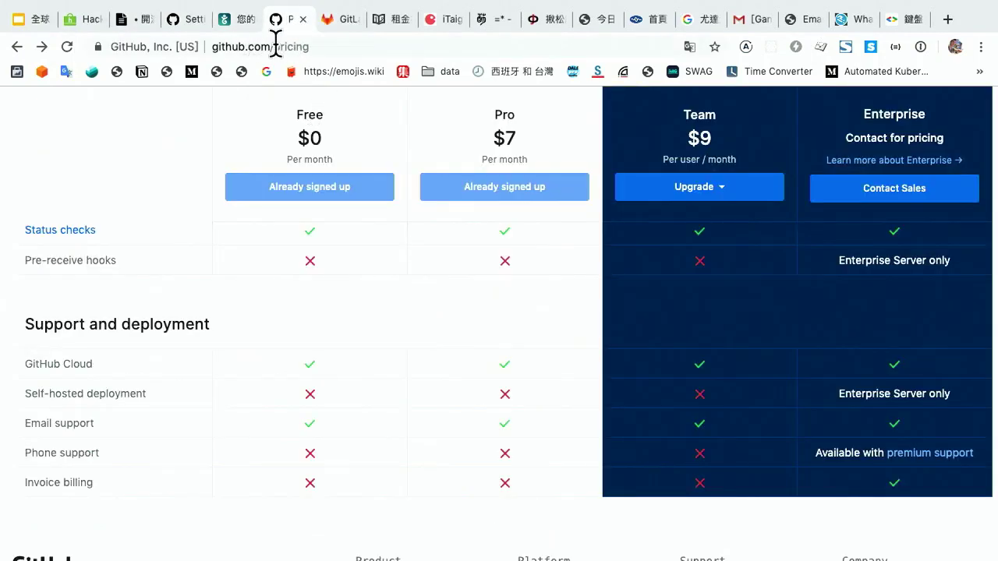
{"action": "left_click_drag", "start_coordinate": [274, 46], "coordinate": [439, 45]}
{"action": "key", "text": "BackSpace"}
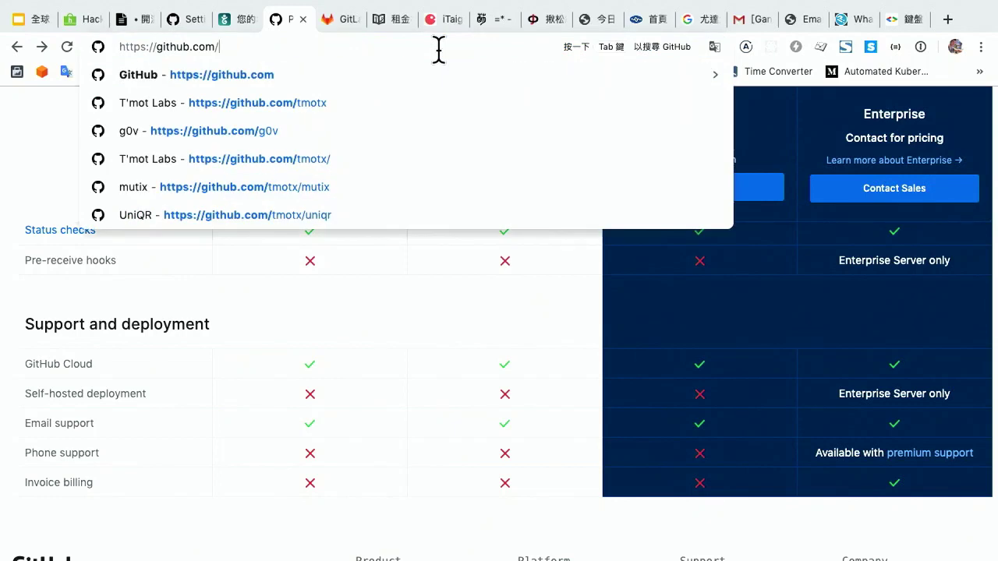
{"action": "type", "text": "yu"}
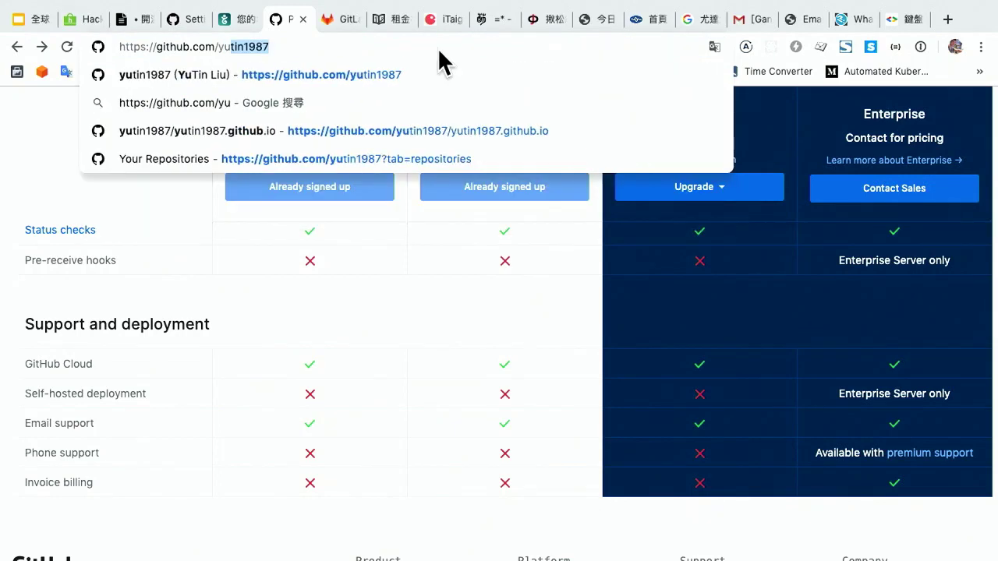
{"action": "type", "text": "tin1987/dem"}
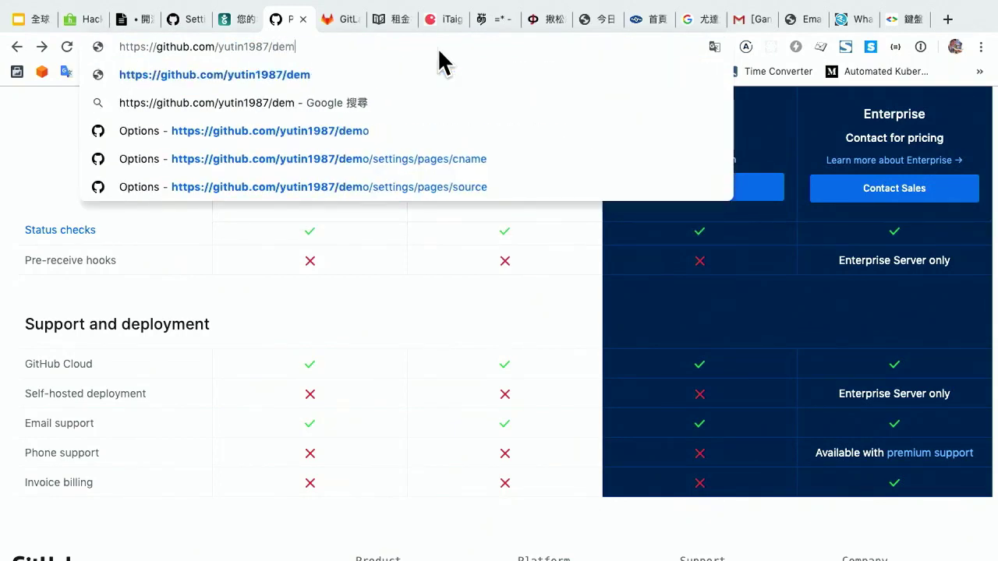
{"action": "key", "text": "Return"}
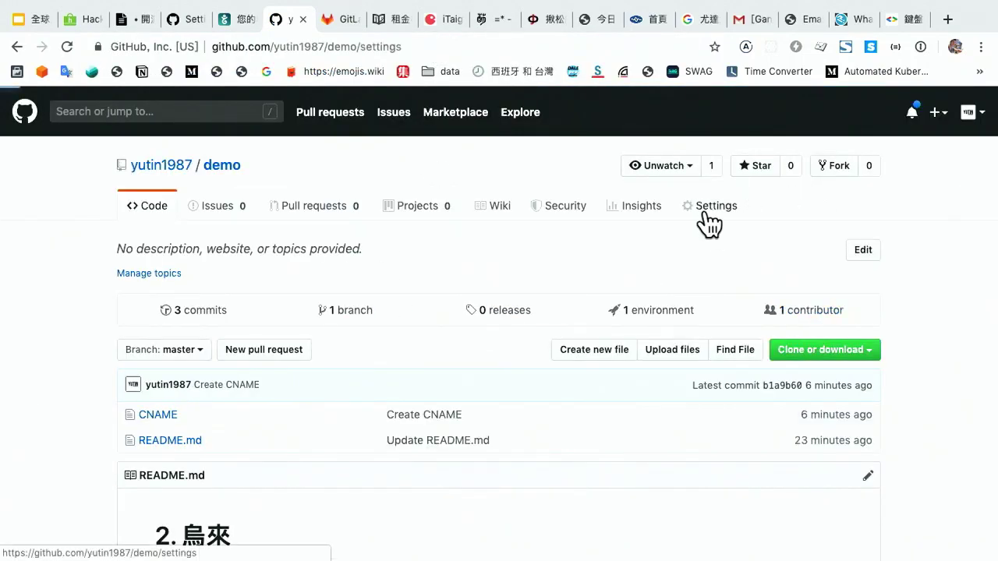
{"action": "left_click", "coordinate": [705, 209]}
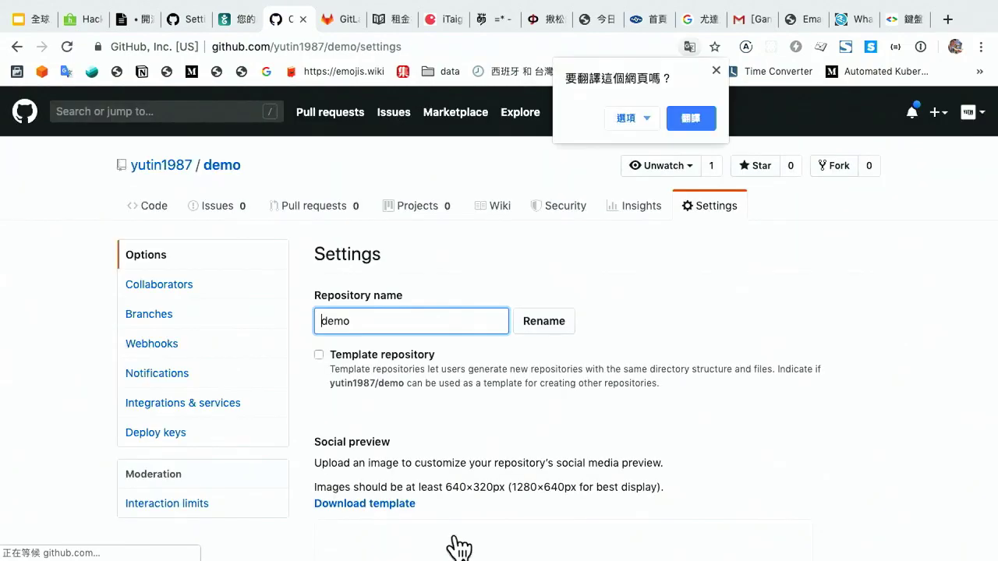
Copy the Pages address yutin1987.github.io from the Custom domain section and return to Gandi.
{"action": "scroll", "coordinate": [413, 401], "scroll_direction": "down", "scroll_amount": 10}
{"action": "scroll", "coordinate": [411, 398], "scroll_direction": "down", "scroll_amount": 10}
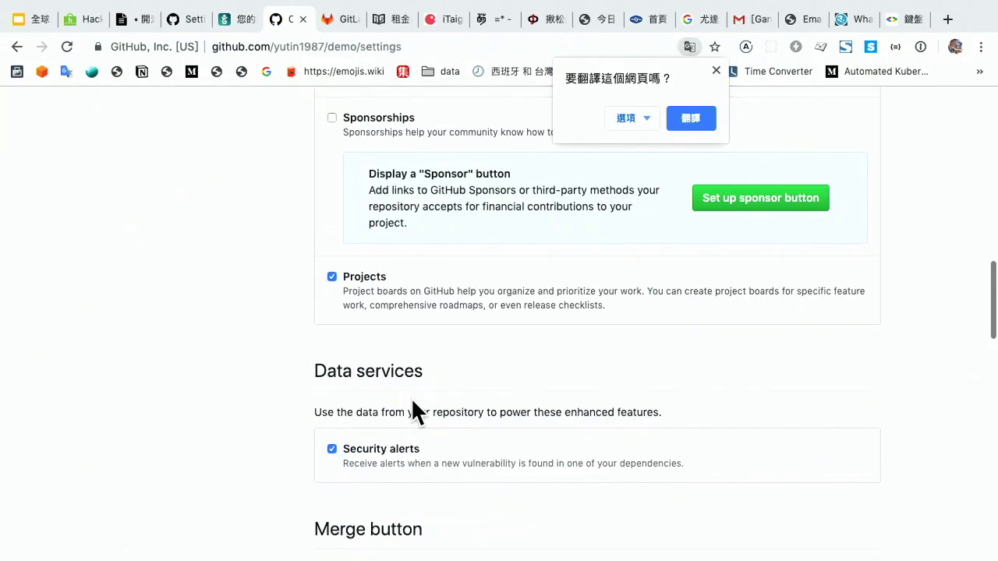
{"action": "scroll", "coordinate": [417, 410], "scroll_direction": "down", "scroll_amount": 6}
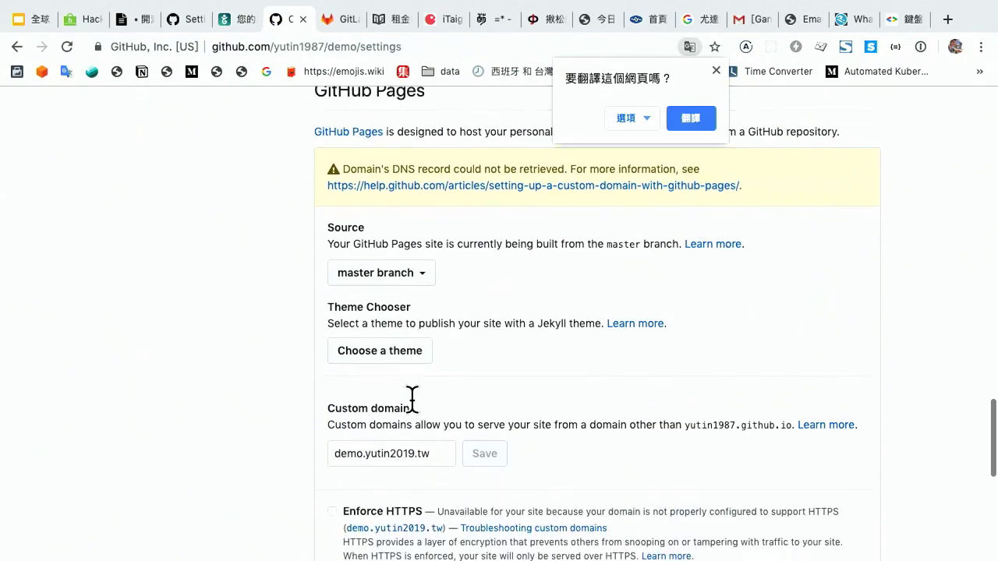
{"action": "scroll", "coordinate": [411, 398], "scroll_direction": "up", "scroll_amount": 2}
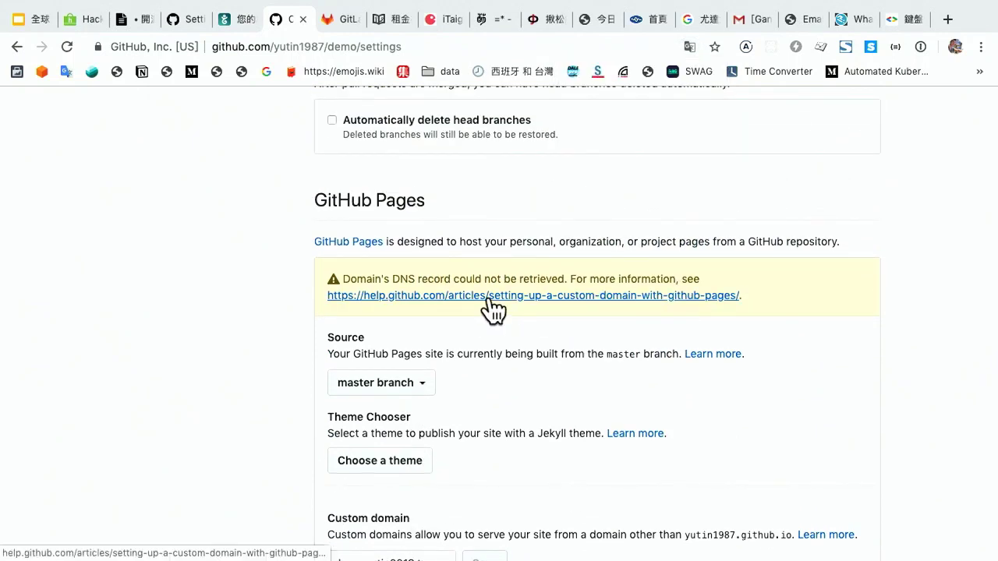
{"action": "scroll", "coordinate": [487, 345], "scroll_direction": "down", "scroll_amount": 5}
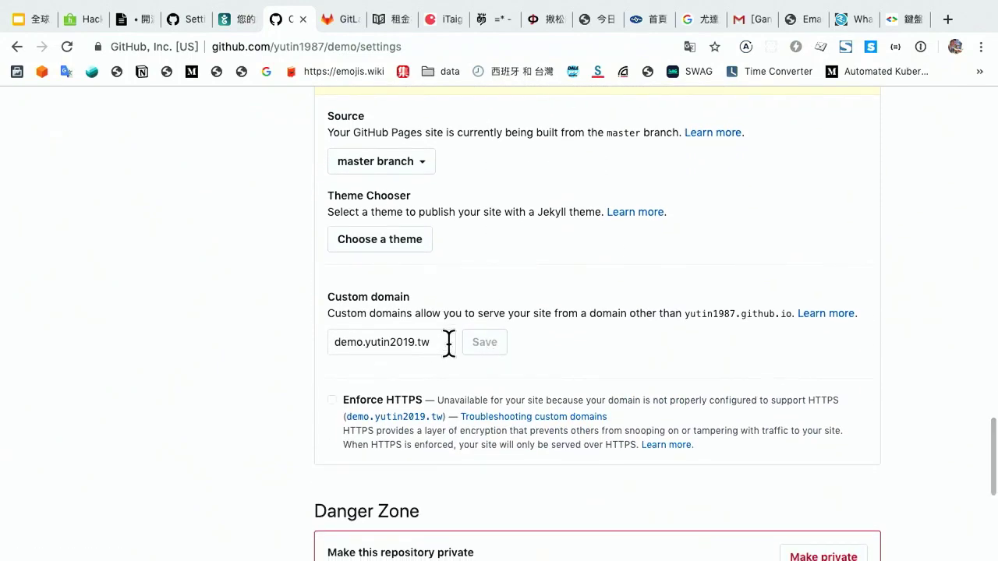
{"action": "scroll", "coordinate": [448, 343], "scroll_direction": "up", "scroll_amount": 4}
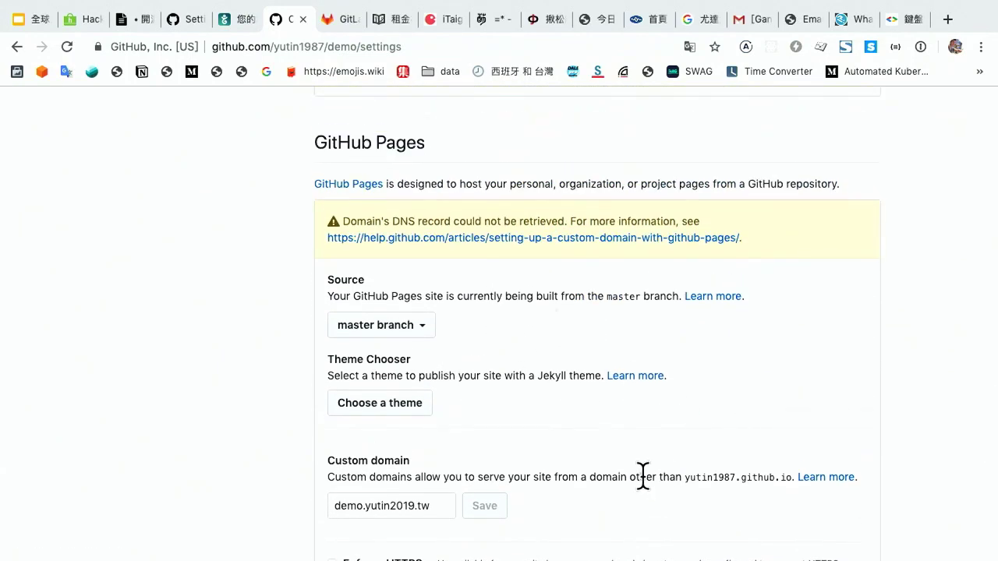
{"action": "scroll", "coordinate": [642, 475], "scroll_direction": "down", "scroll_amount": 3}
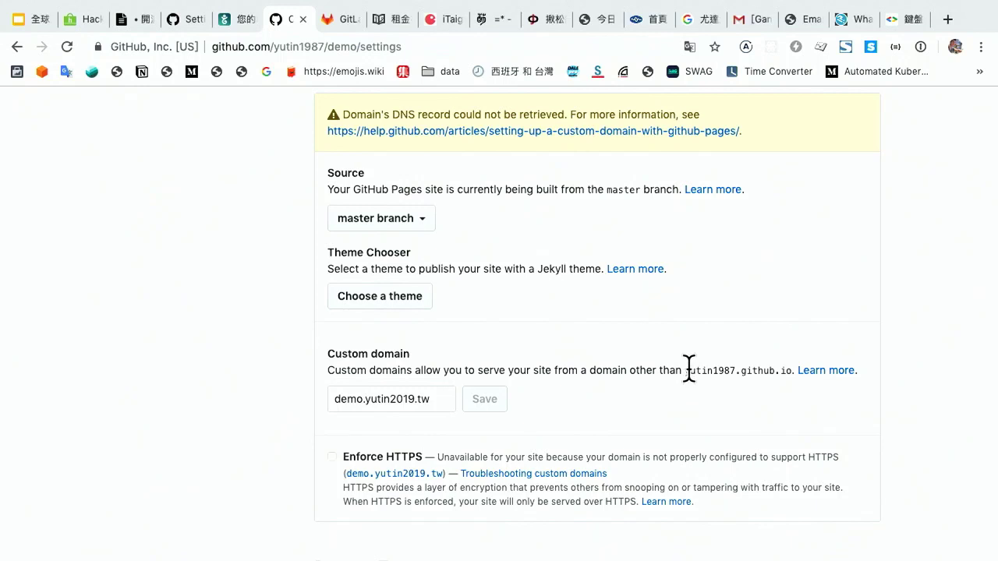
{"action": "left_click_drag", "start_coordinate": [684, 367], "coordinate": [791, 367]}
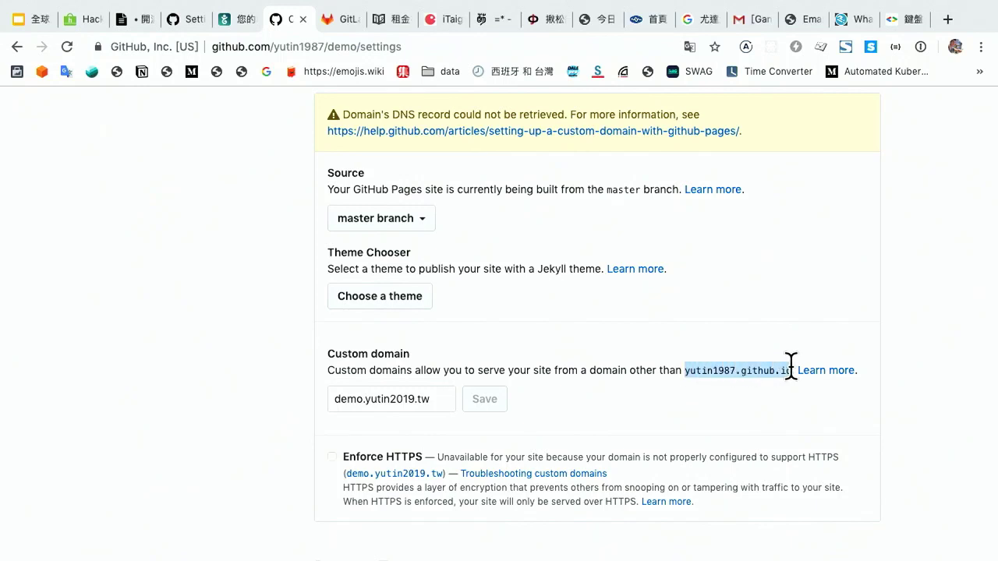
{"action": "right_click", "coordinate": [733, 361]}
{"action": "left_click", "coordinate": [755, 394]}
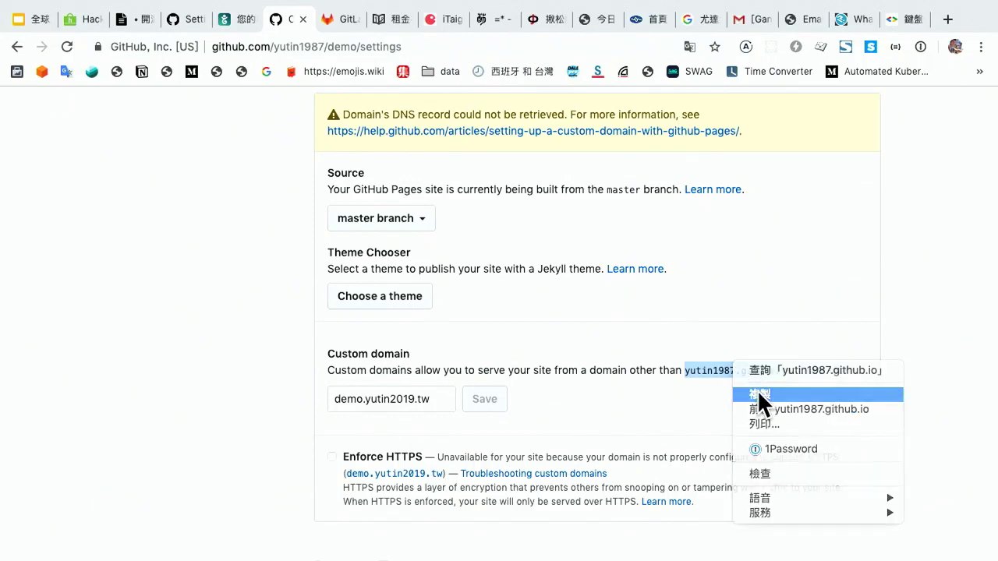
{"action": "left_click", "coordinate": [225, 20]}
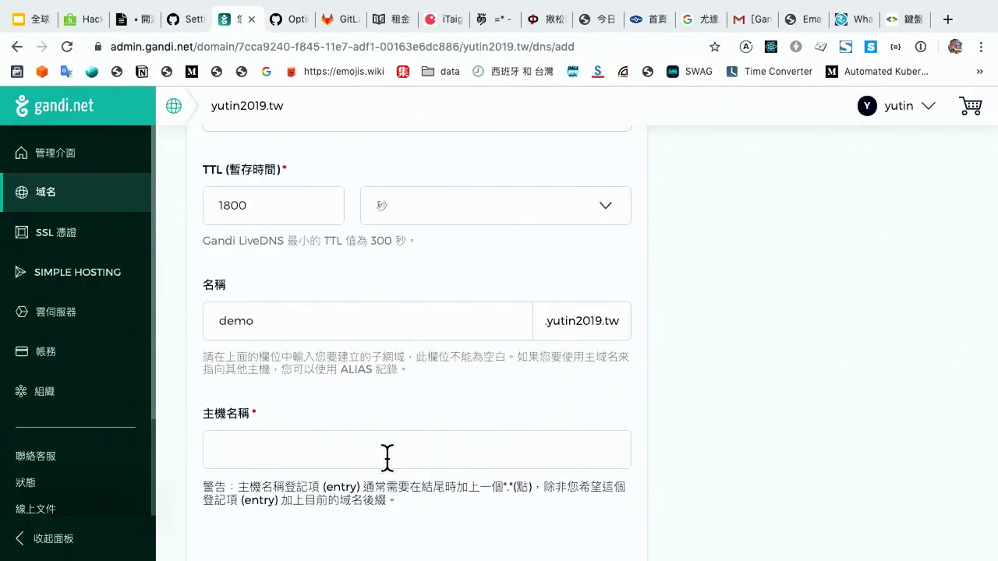
Paste yutin1987.github.io into the demo CNAME record's hostname field and review the form.
{"action": "left_click", "coordinate": [387, 456]}
{"action": "key", "text": "super+v"}
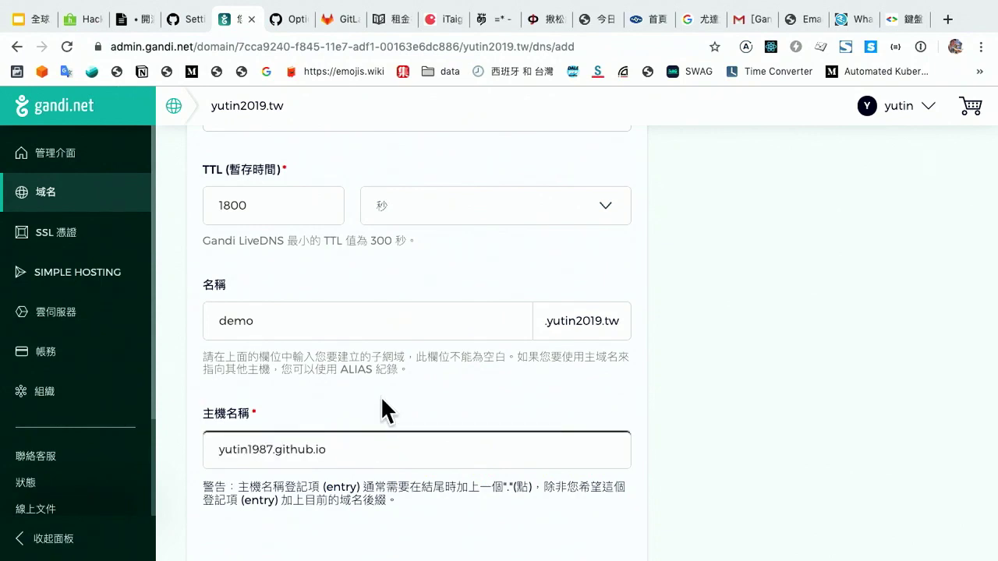
{"action": "left_click", "coordinate": [381, 396]}
{"action": "scroll", "coordinate": [381, 396], "scroll_direction": "down", "scroll_amount": 3}
{"action": "scroll", "coordinate": [380, 396], "scroll_direction": "up", "scroll_amount": 3}
{"action": "scroll", "coordinate": [380, 396], "scroll_direction": "down", "scroll_amount": 1}
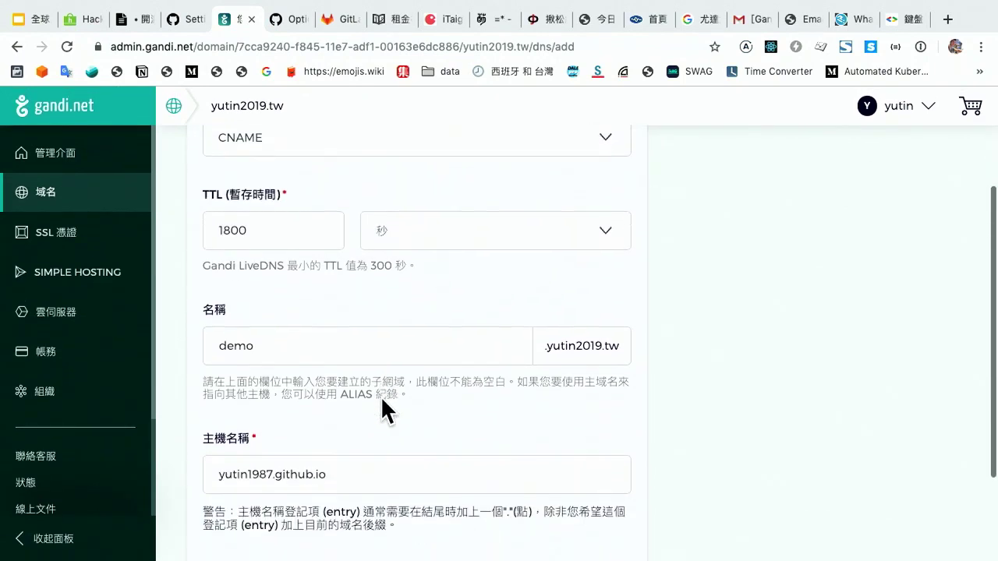
{"action": "scroll", "coordinate": [381, 396], "scroll_direction": "up", "scroll_amount": 1}
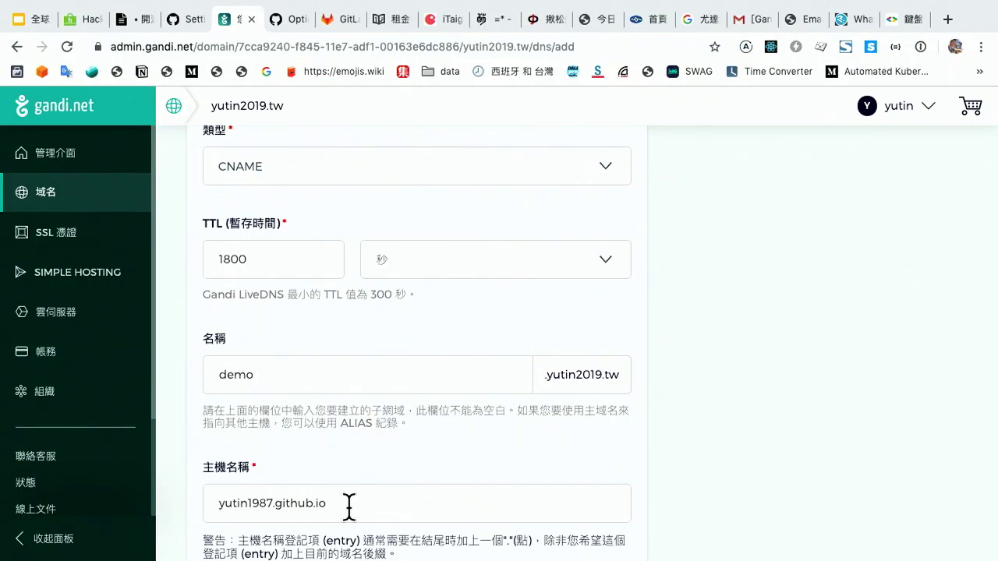
Change the hostname to yutin1987.github.io. with a trailing dot and create the demo CNAME record.
{"action": "left_click", "coordinate": [349, 507]}
{"action": "type", "text": "."}
{"action": "scroll", "coordinate": [152, 463], "scroll_direction": "down", "scroll_amount": 2}
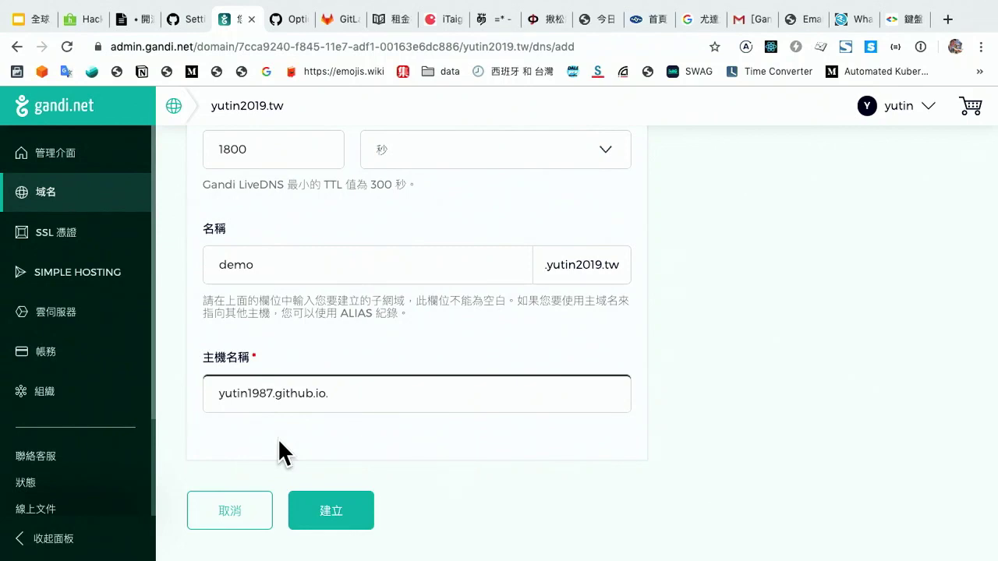
{"action": "left_click", "coordinate": [348, 521]}
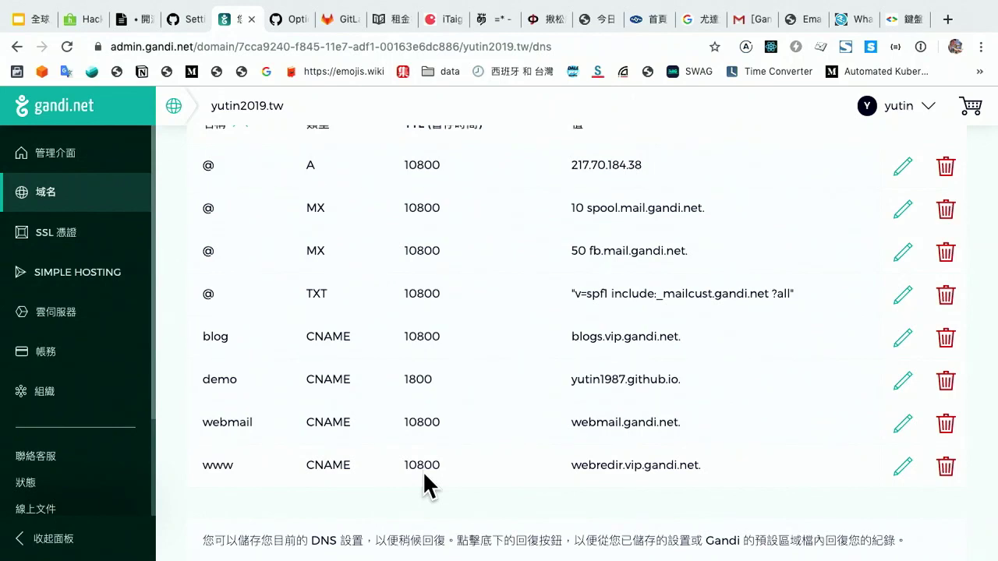
{"action": "left_click", "coordinate": [182, 20]}
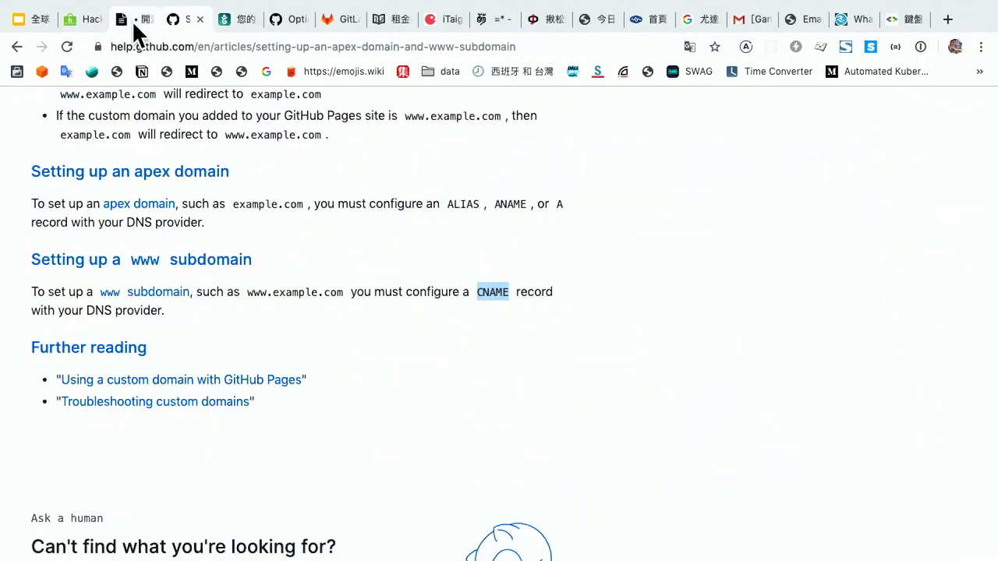
{"action": "left_click", "coordinate": [278, 22]}
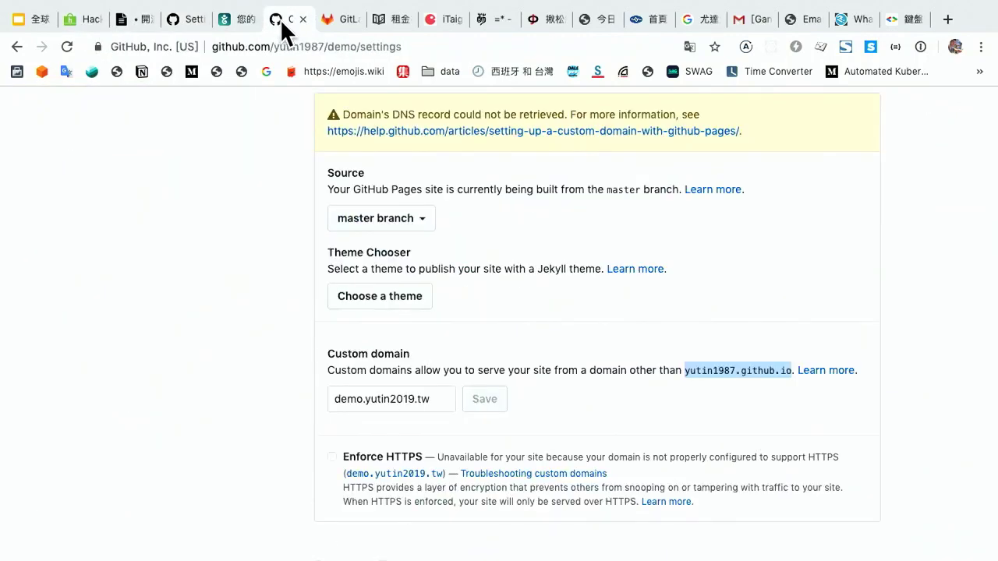
{"action": "left_click", "coordinate": [244, 241]}
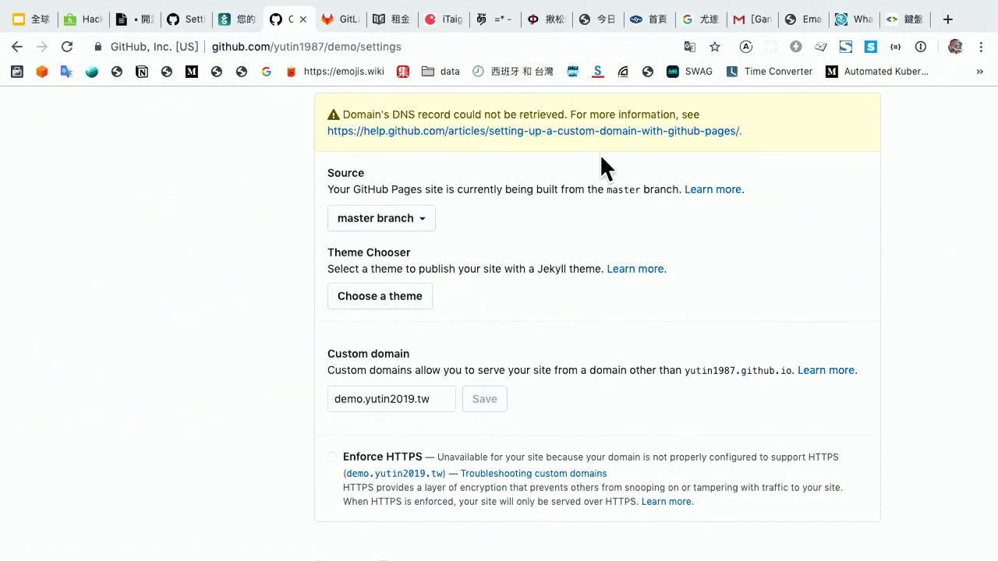
{"action": "left_click", "coordinate": [69, 46]}
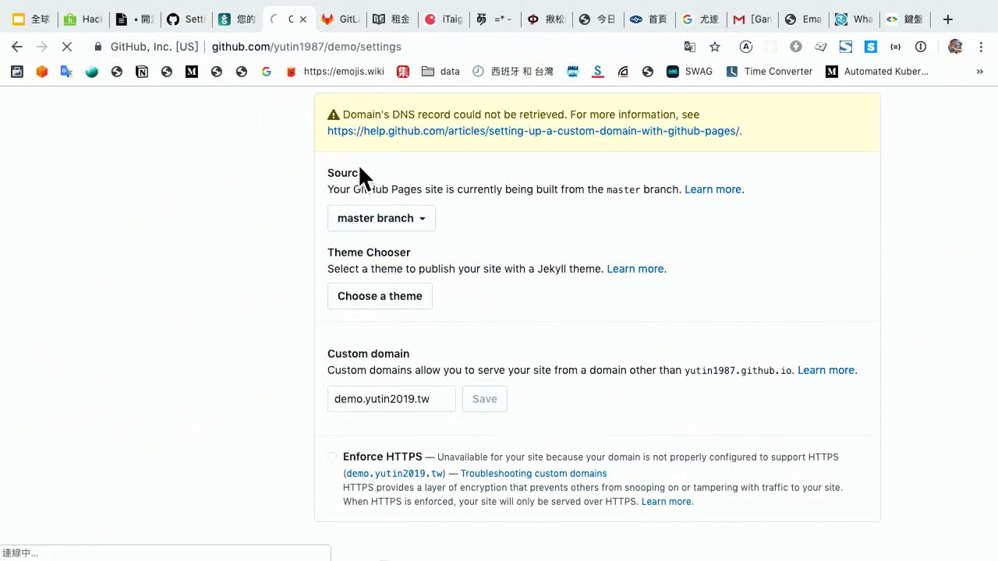
{"action": "scroll", "coordinate": [581, 412], "scroll_direction": "down", "scroll_amount": 15}
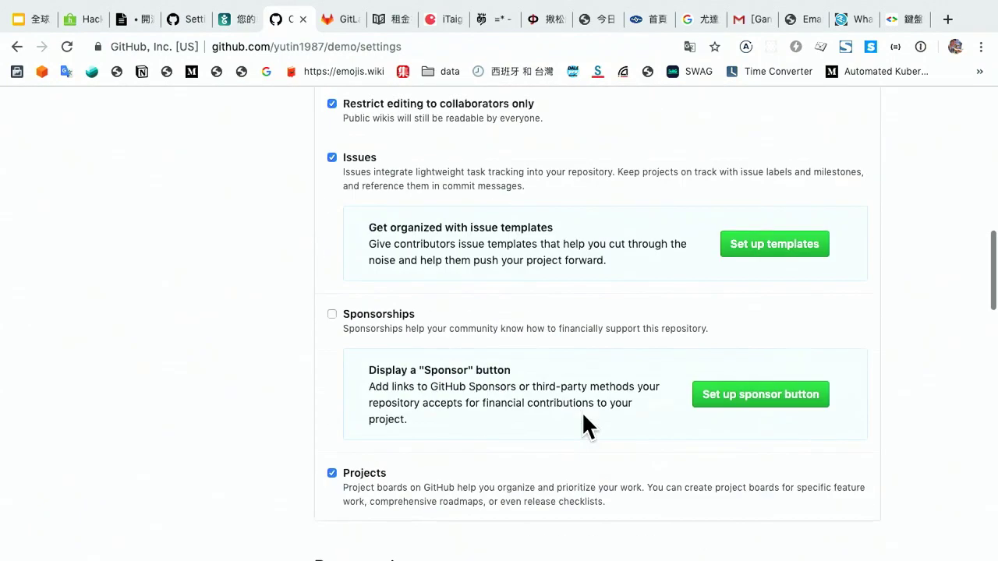
{"action": "scroll", "coordinate": [584, 416], "scroll_direction": "down", "scroll_amount": 10}
{"action": "scroll", "coordinate": [583, 416], "scroll_direction": "up", "scroll_amount": 1}
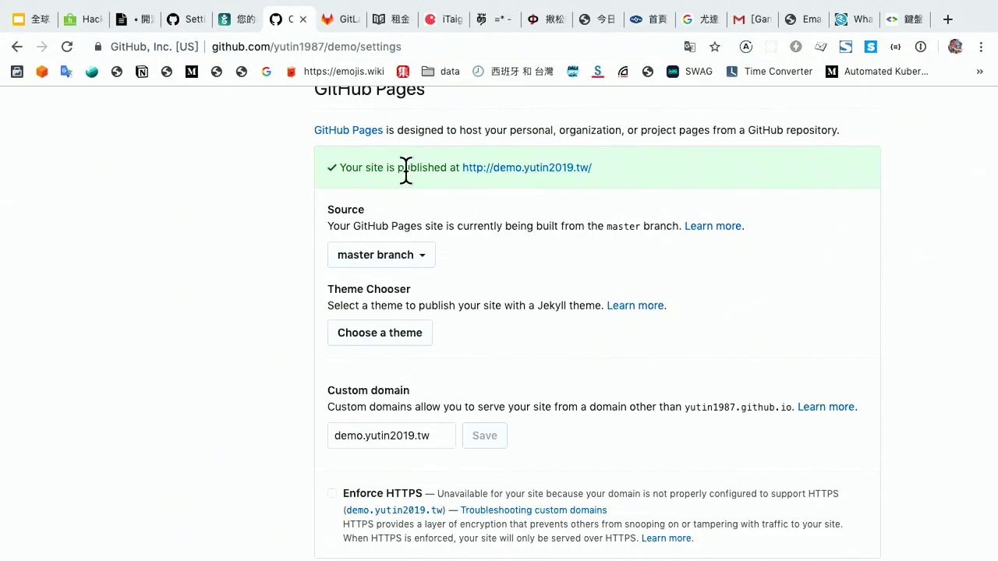
{"action": "left_click", "coordinate": [503, 168]}
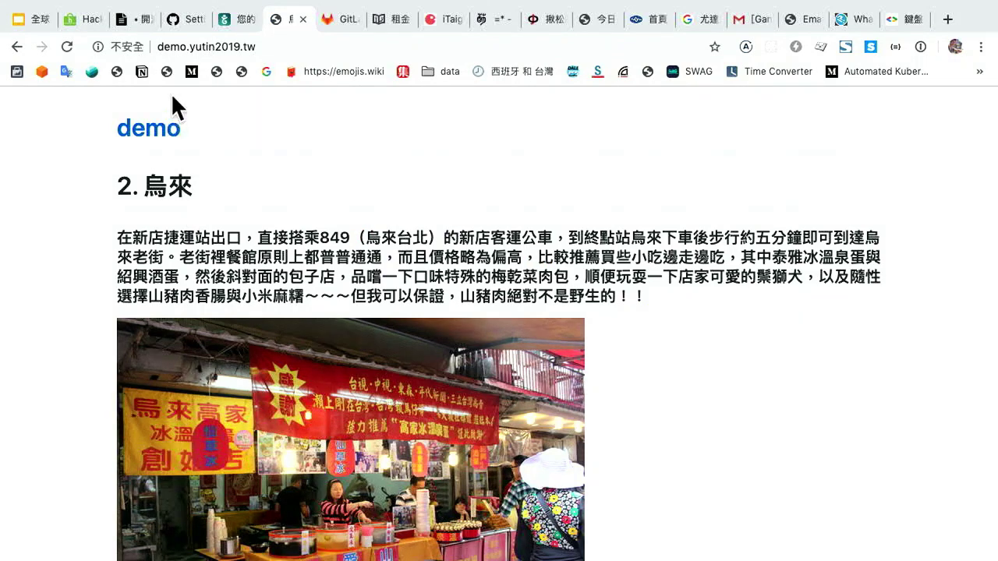
Remove the demo. prefix from the address and load the bare domain yutin2019.tw.
{"action": "double_click", "coordinate": [165, 44]}
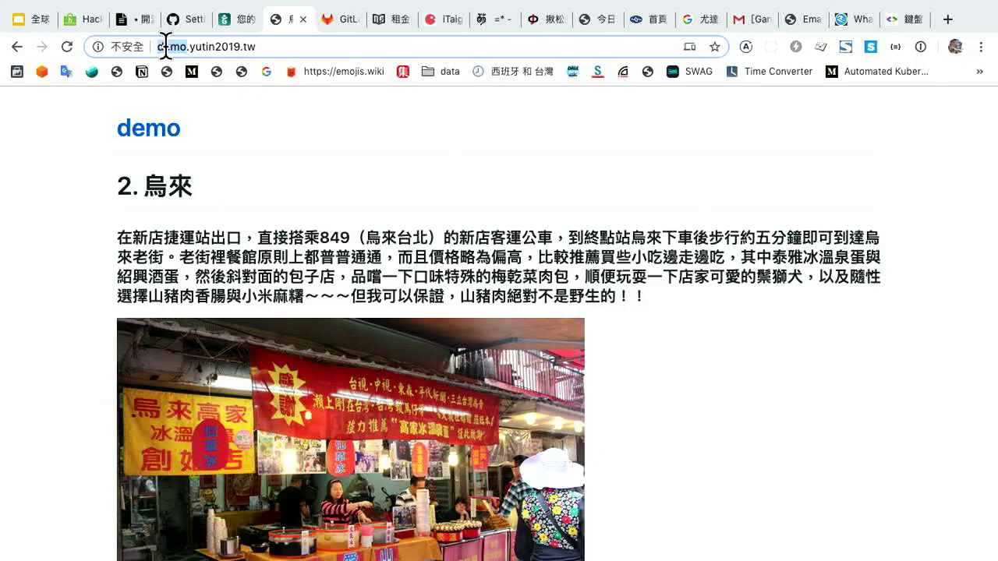
{"action": "key", "text": "Right"}
{"action": "key", "text": "Delete"}
{"action": "key", "text": "BackSpace"}
{"action": "key", "text": "BackSpace"}
{"action": "key", "text": "BackSpace"}
{"action": "key", "text": "BackSpace"}
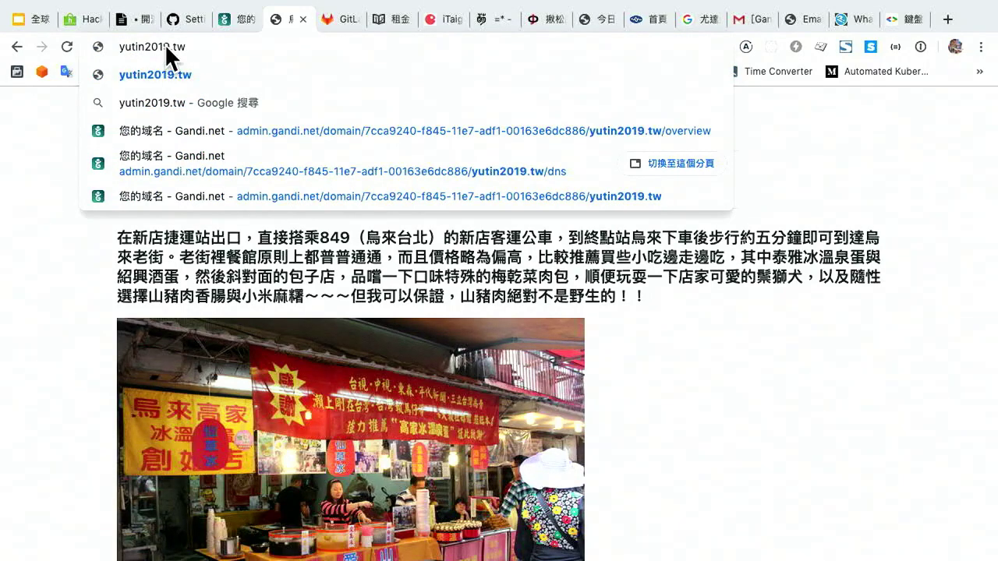
{"action": "key", "text": "Return"}
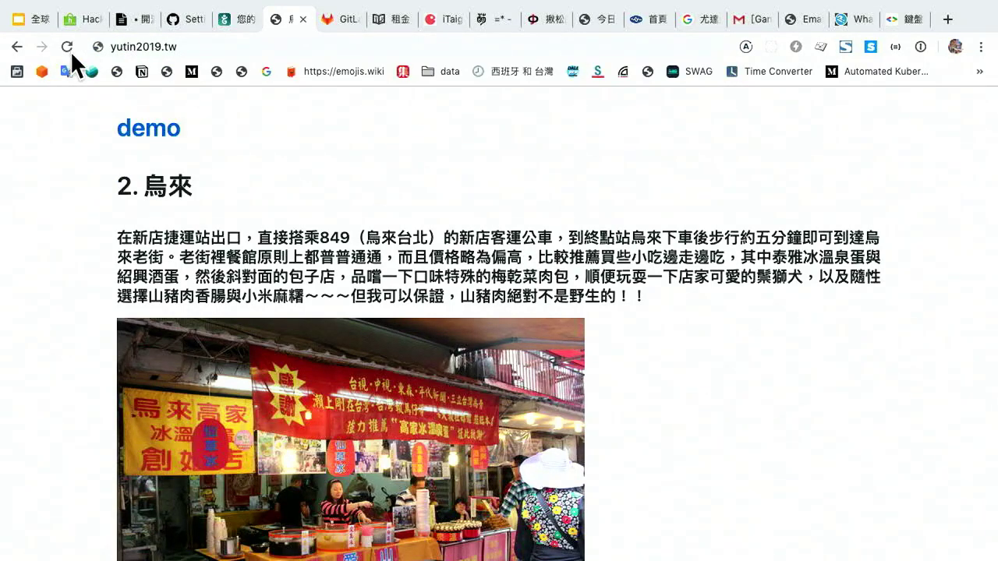
Return to the demo Pages settings and highlight the Enforce HTTPS note about the 24-hour certificate wait.
{"action": "left_click", "coordinate": [234, 20]}
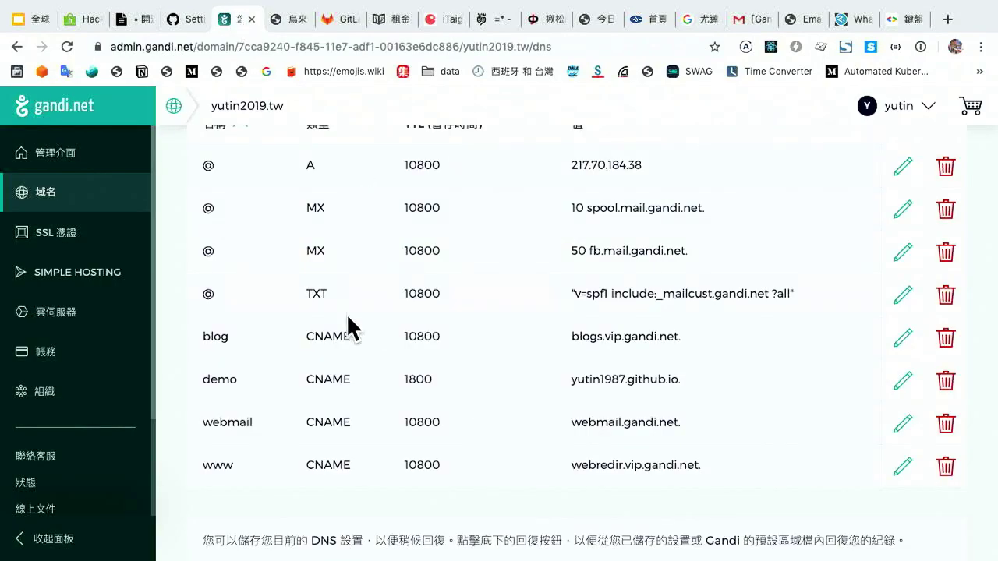
{"action": "left_click", "coordinate": [181, 21]}
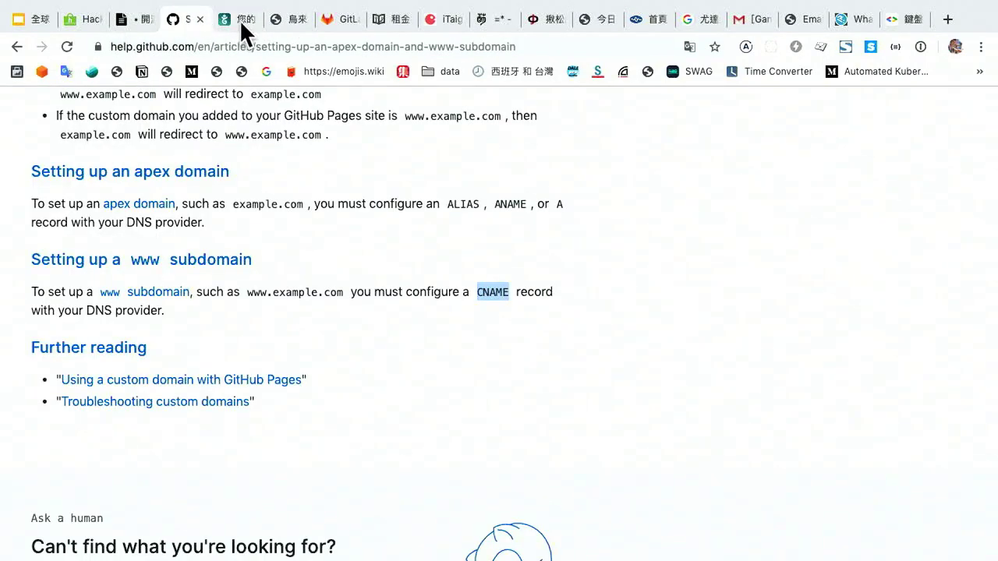
{"action": "left_click", "coordinate": [273, 23]}
{"action": "left_click", "coordinate": [15, 47]}
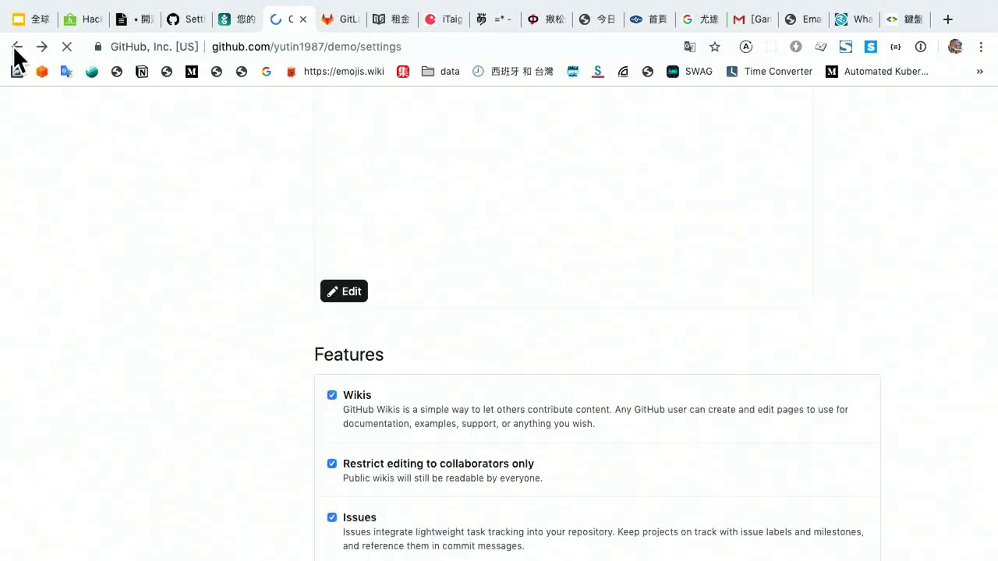
{"action": "scroll", "coordinate": [570, 304], "scroll_direction": "down", "scroll_amount": 12}
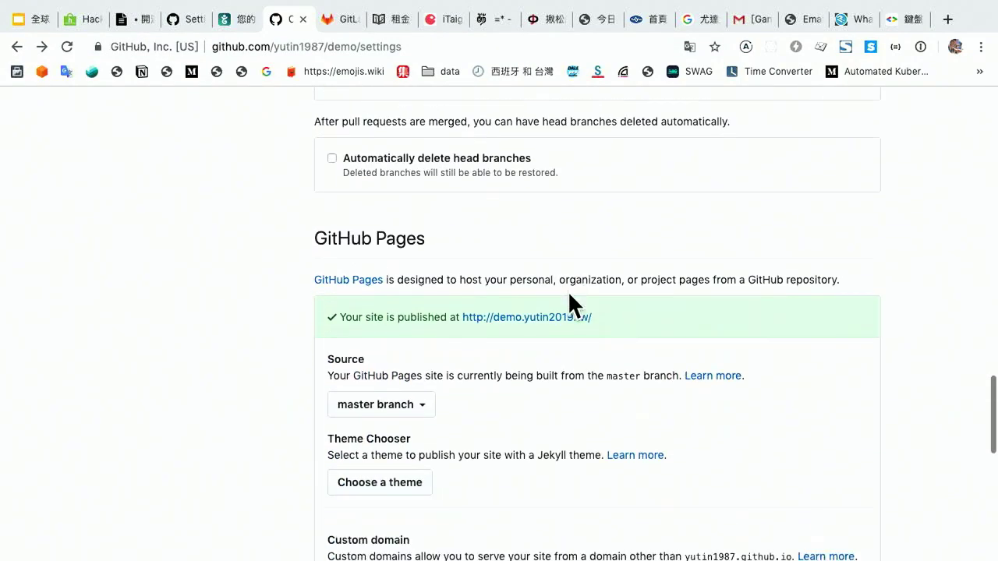
{"action": "scroll", "coordinate": [558, 300], "scroll_direction": "down", "scroll_amount": 3}
{"action": "scroll", "coordinate": [421, 351], "scroll_direction": "down", "scroll_amount": 4}
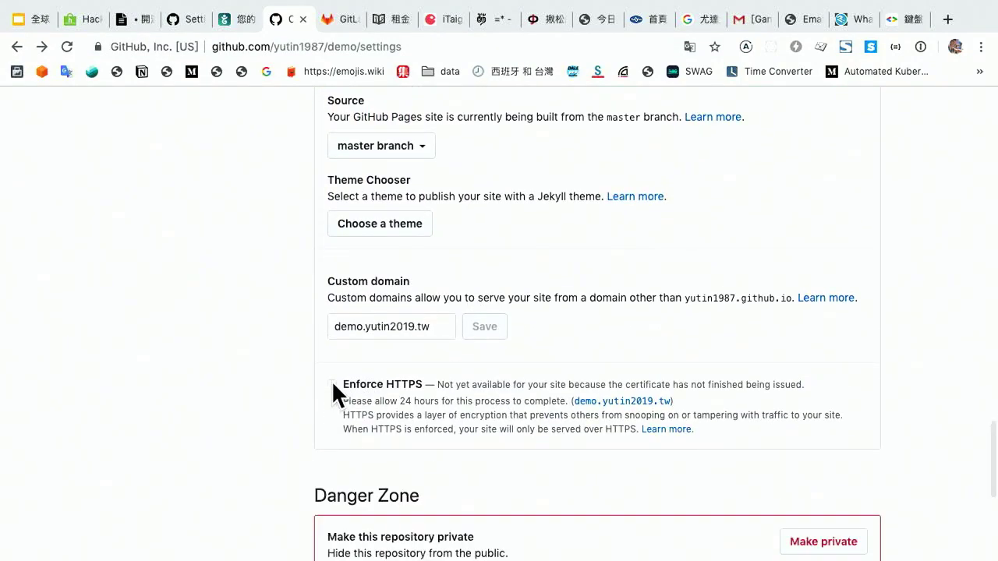
{"action": "left_click_drag", "start_coordinate": [403, 392], "coordinate": [431, 401]}
{"action": "double_click", "coordinate": [406, 399]}
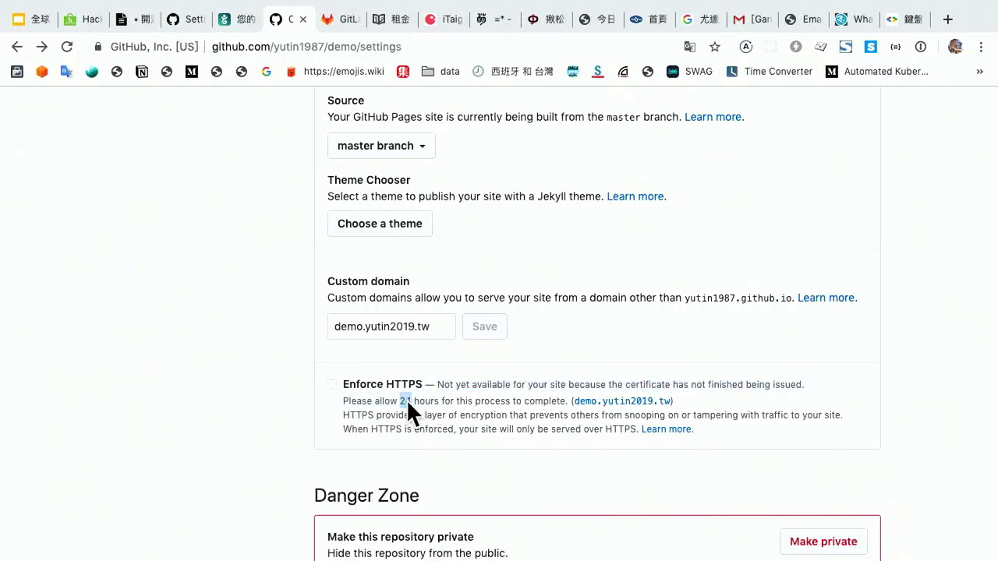
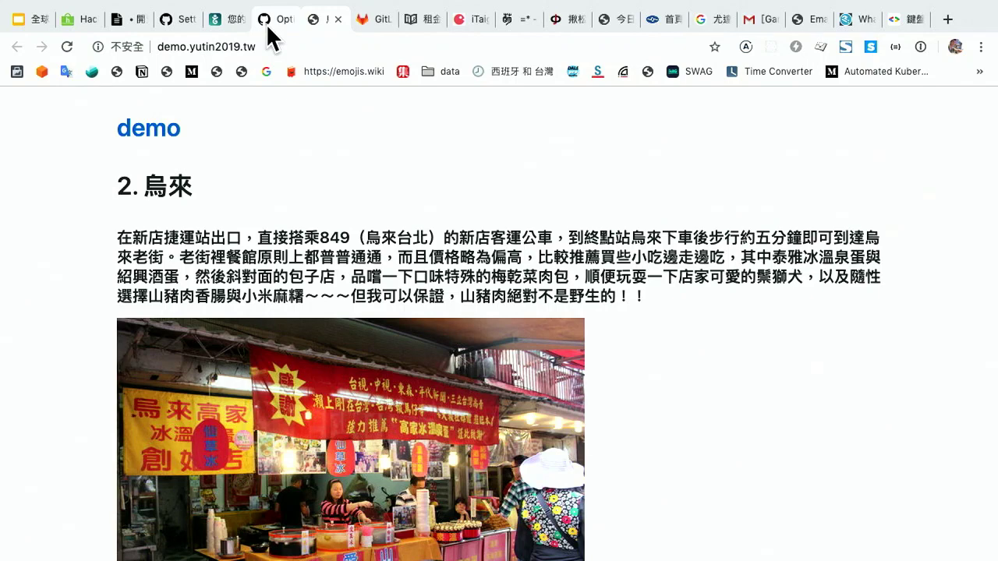
Check the published demo.yutin2019.tw site, then return to the repository's GitHub Pages settings.
{"action": "left_click", "coordinate": [266, 24]}
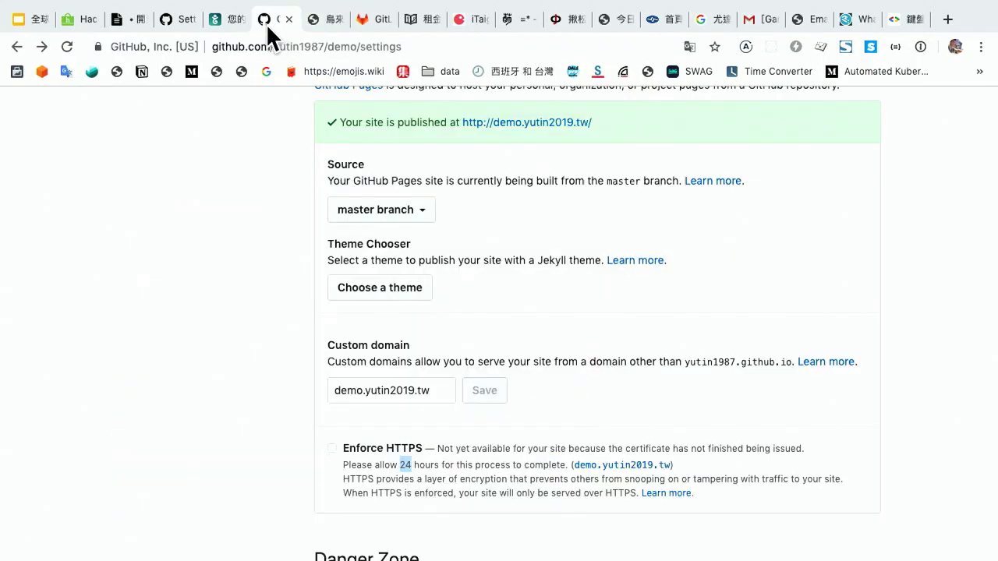
{"action": "left_click", "coordinate": [253, 256]}
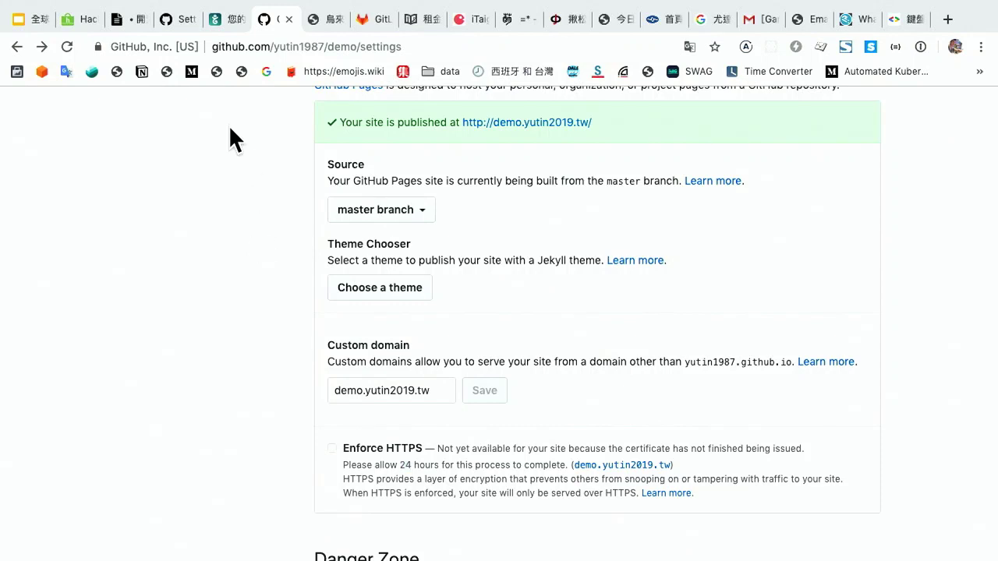
{"action": "left_click", "coordinate": [328, 22]}
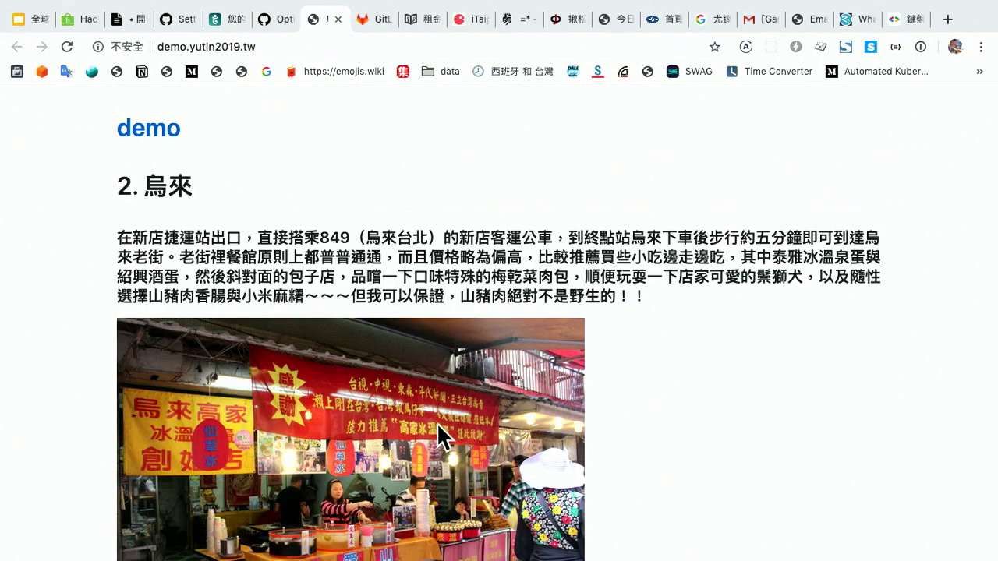
{"action": "scroll", "coordinate": [437, 423], "scroll_direction": "down", "scroll_amount": 3}
{"action": "scroll", "coordinate": [436, 422], "scroll_direction": "up", "scroll_amount": 3}
{"action": "left_click", "coordinate": [265, 21]}
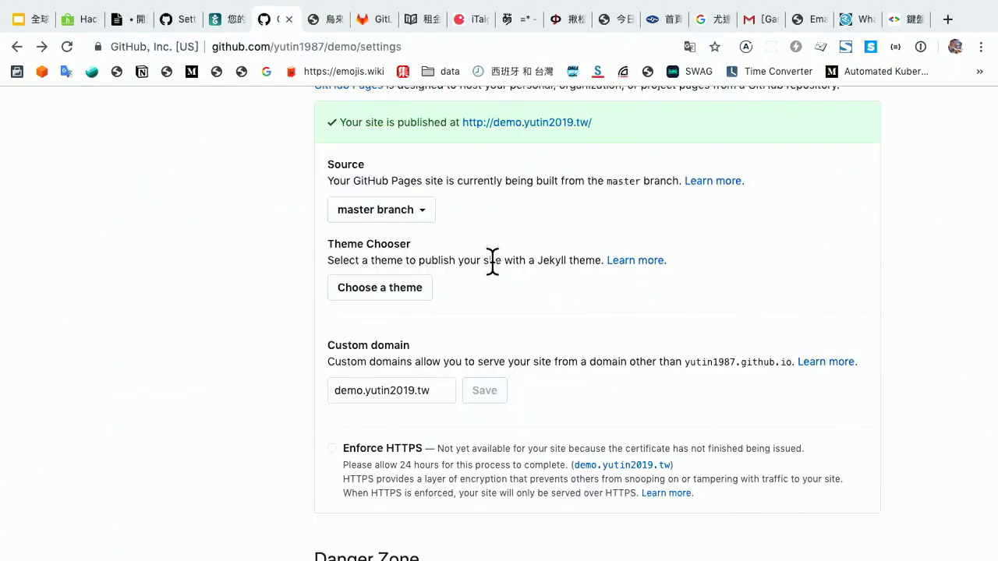
Open the theme chooser and preview the Merlot, Time Machine and Minimal themes.
{"action": "left_click", "coordinate": [407, 295]}
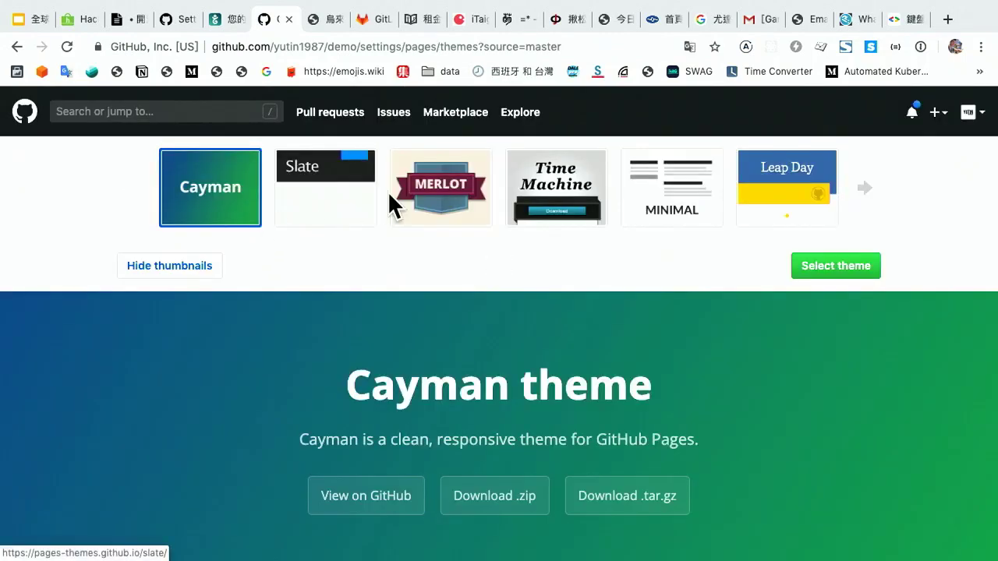
{"action": "left_click", "coordinate": [468, 182]}
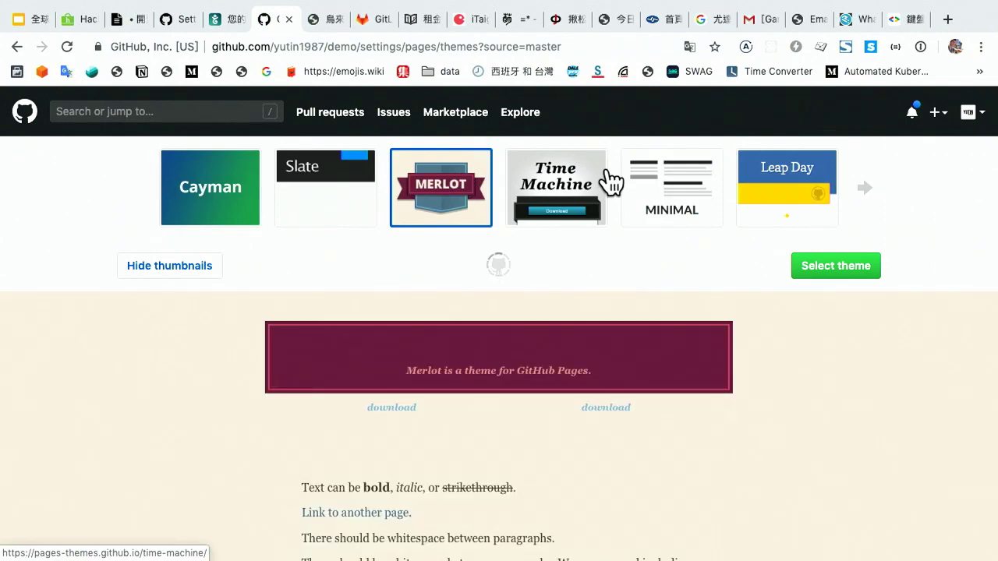
{"action": "left_click", "coordinate": [604, 179]}
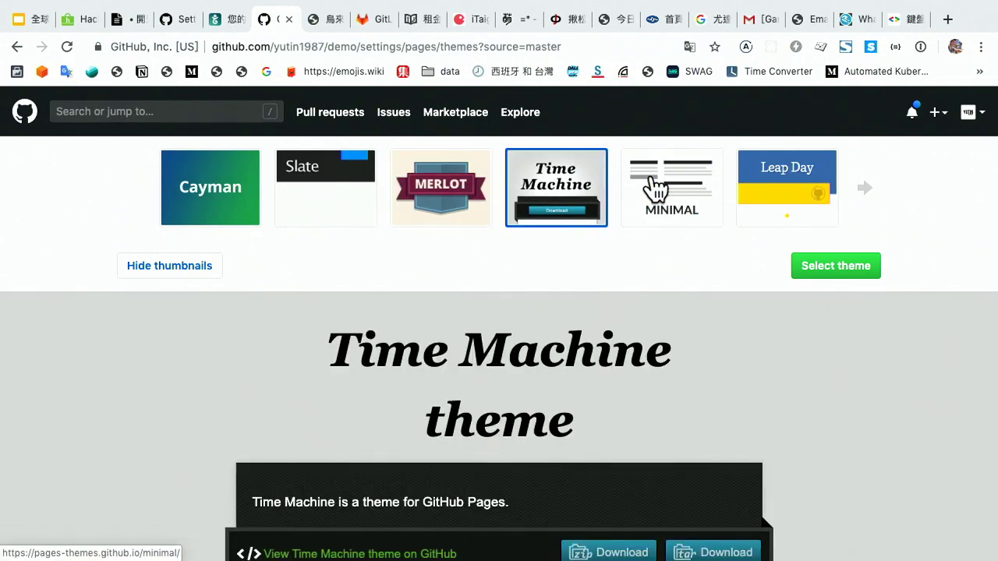
{"action": "left_click", "coordinate": [655, 187]}
{"action": "scroll", "coordinate": [629, 315], "scroll_direction": "down", "scroll_amount": 3}
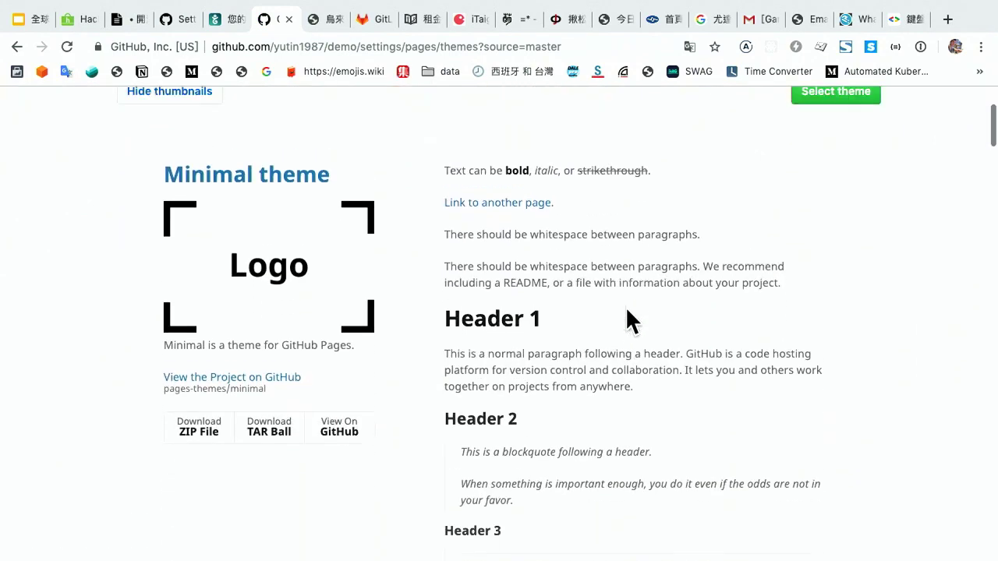
{"action": "scroll", "coordinate": [628, 319], "scroll_direction": "up", "scroll_amount": 3}
Preview the next set of themes: Hacker, Midnight and Architect.
{"action": "left_click", "coordinate": [868, 187]}
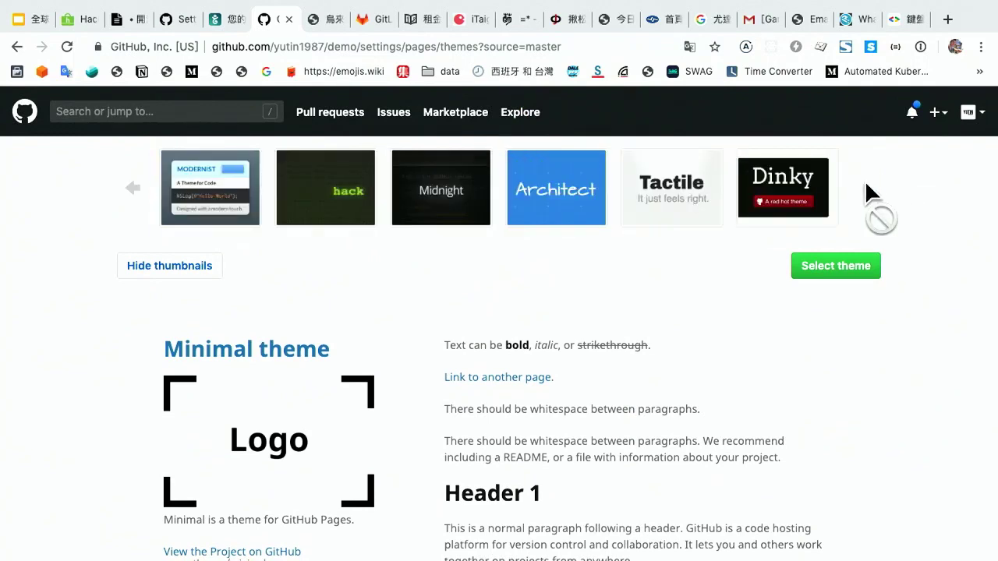
{"action": "left_click", "coordinate": [339, 211]}
{"action": "left_click", "coordinate": [424, 204]}
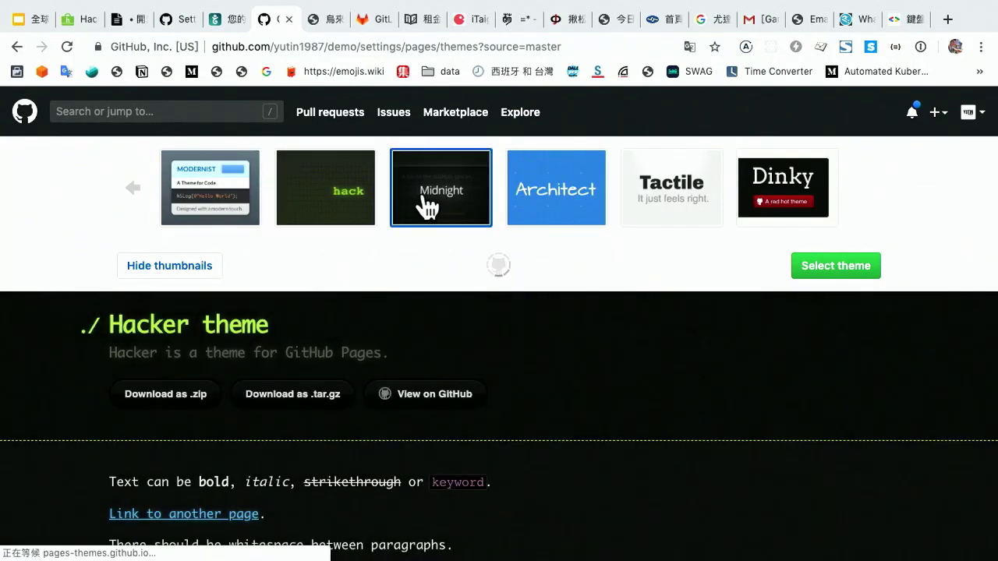
{"action": "left_click", "coordinate": [520, 195]}
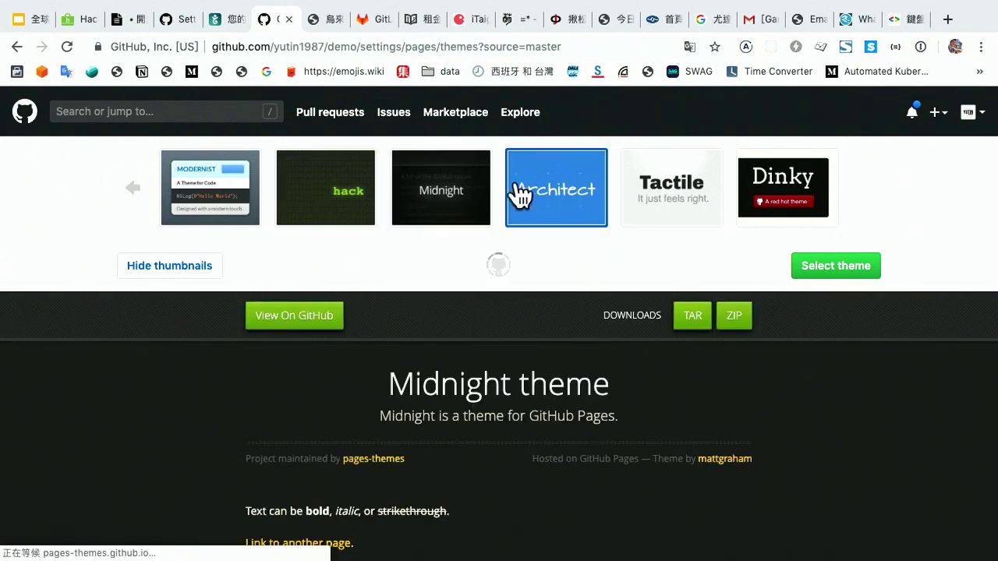
{"action": "scroll", "coordinate": [464, 332], "scroll_direction": "down", "scroll_amount": 1}
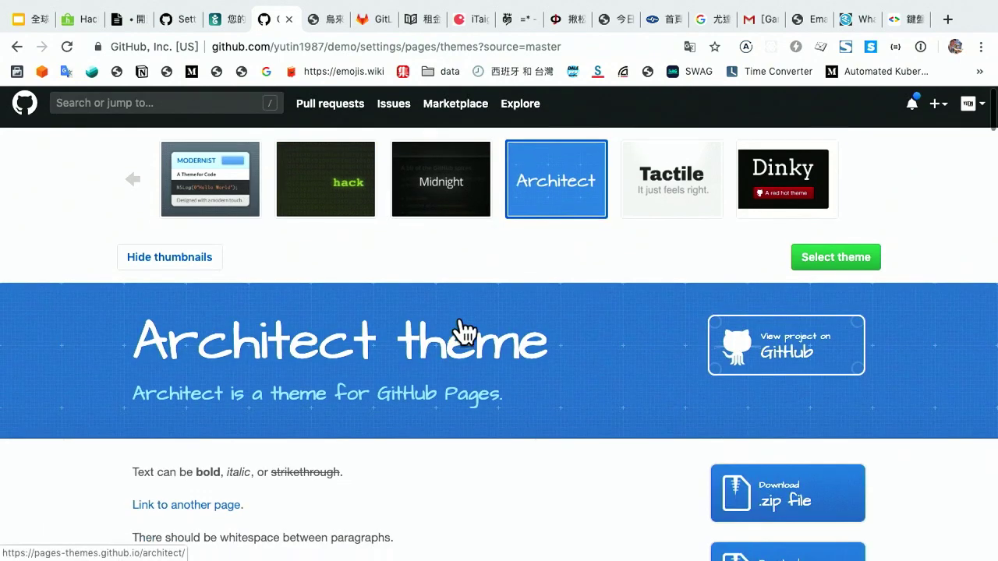
{"action": "scroll", "coordinate": [464, 332], "scroll_direction": "down", "scroll_amount": 5}
{"action": "scroll", "coordinate": [463, 331], "scroll_direction": "up", "scroll_amount": 5}
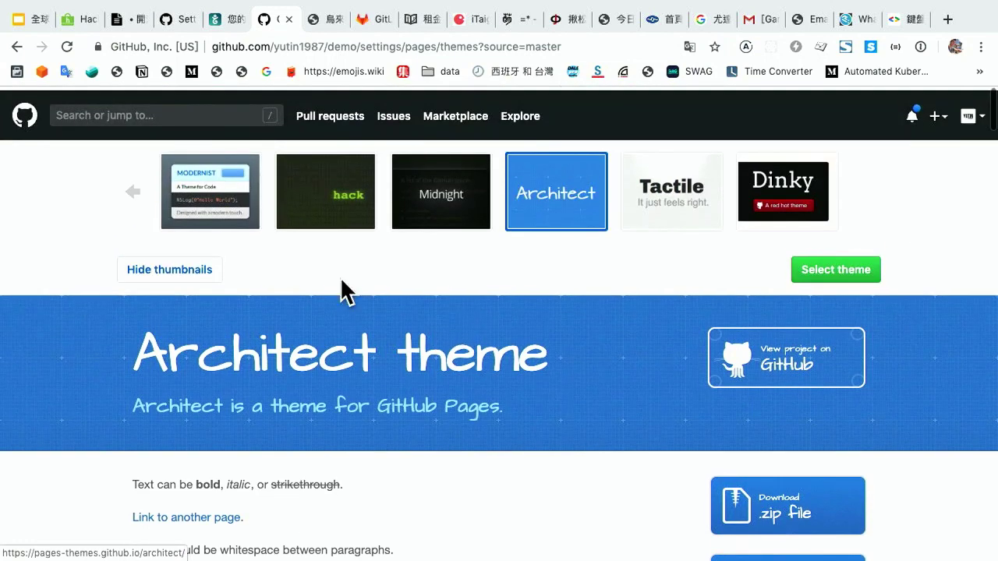
Preview Leap Day and Minimal again, then select Minimal as the site's theme.
{"action": "left_click", "coordinate": [132, 191]}
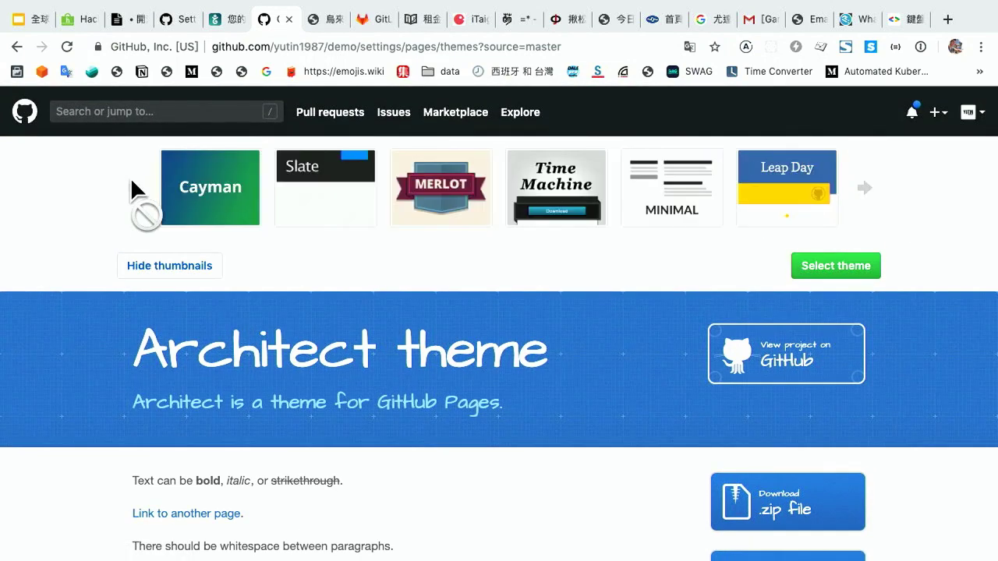
{"action": "left_click", "coordinate": [755, 191]}
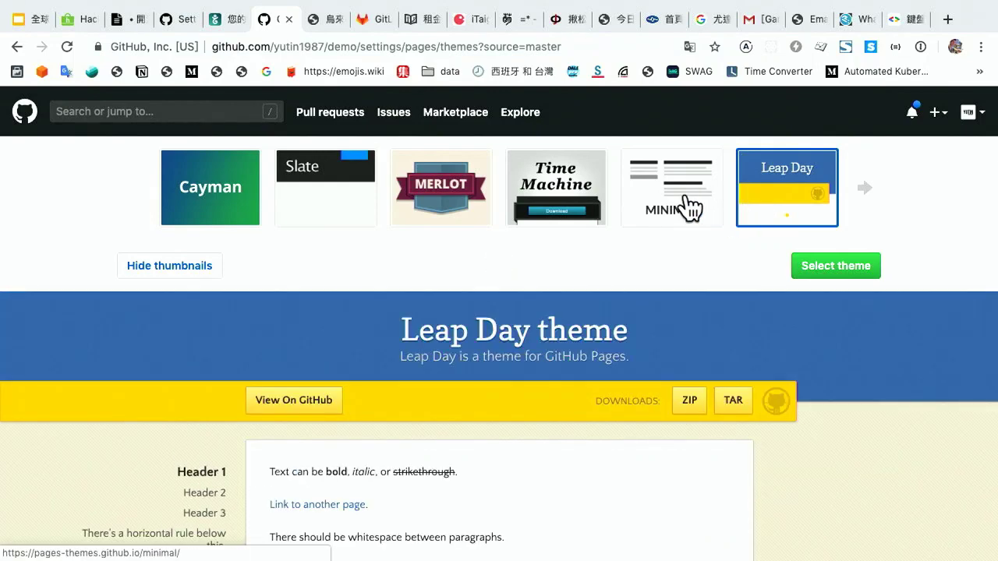
{"action": "left_click", "coordinate": [686, 206]}
{"action": "scroll", "coordinate": [696, 285], "scroll_direction": "down", "scroll_amount": 3}
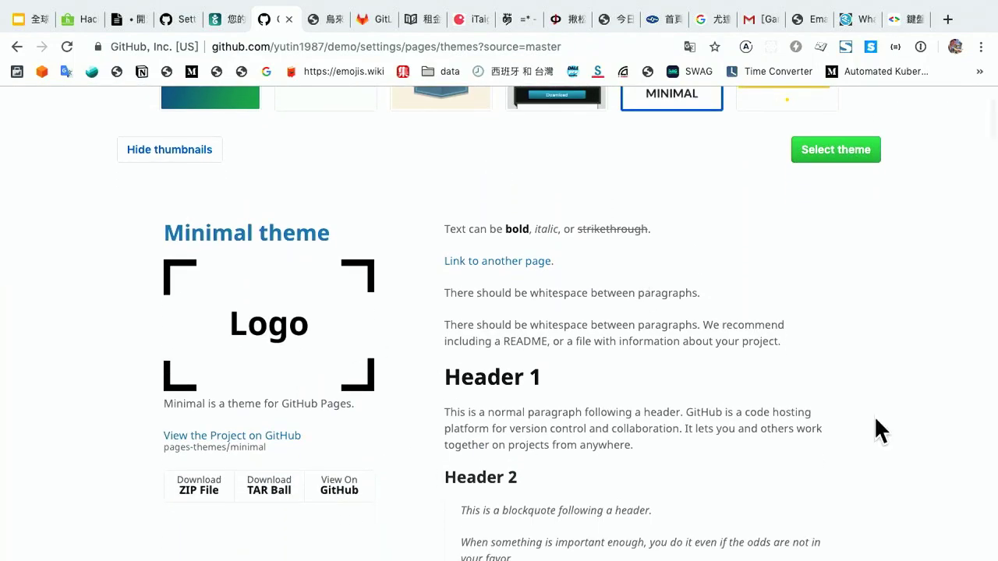
{"action": "scroll", "coordinate": [876, 418], "scroll_direction": "up", "scroll_amount": 1}
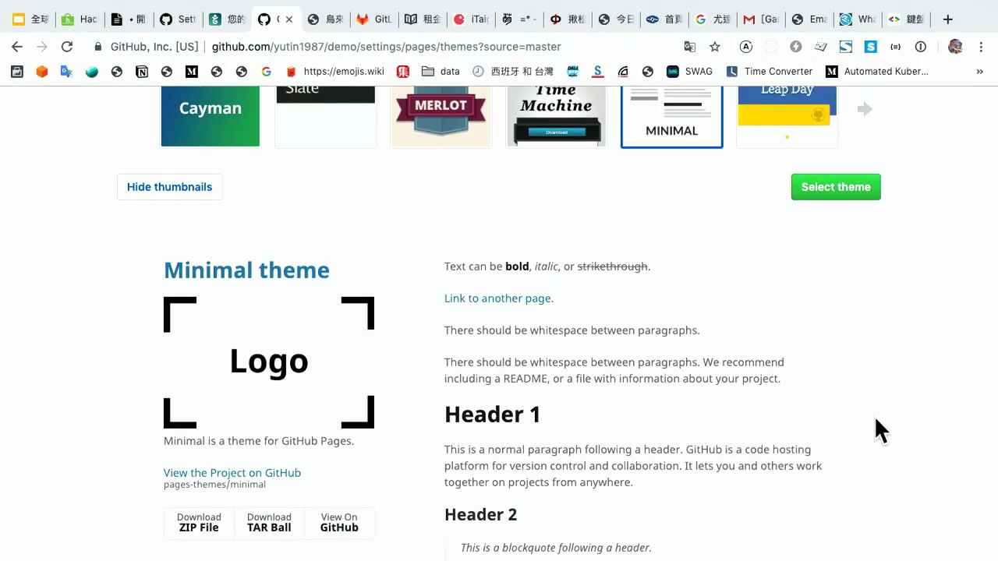
{"action": "scroll", "coordinate": [787, 251], "scroll_direction": "down", "scroll_amount": 1}
{"action": "scroll", "coordinate": [803, 242], "scroll_direction": "up", "scroll_amount": 1}
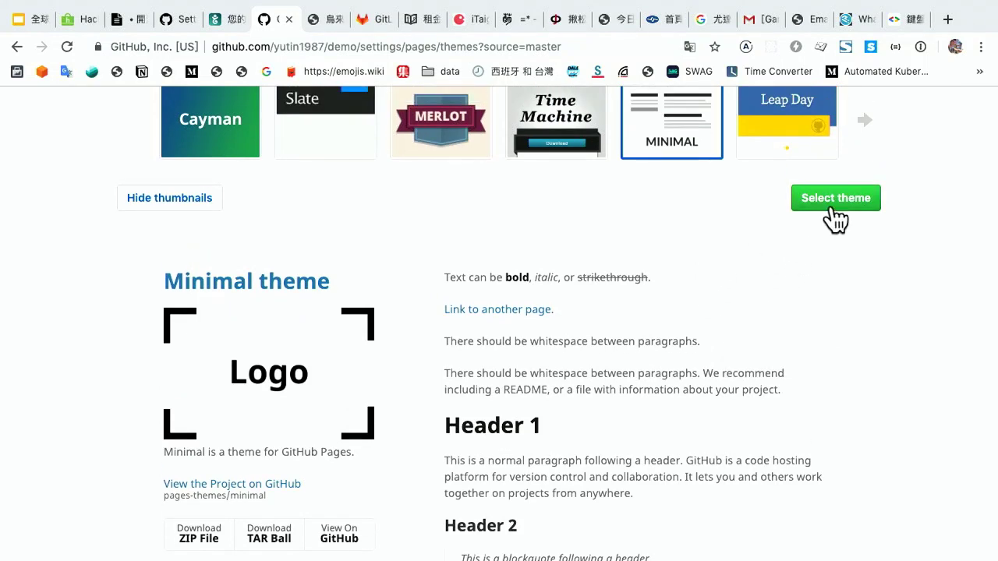
{"action": "left_click", "coordinate": [831, 208]}
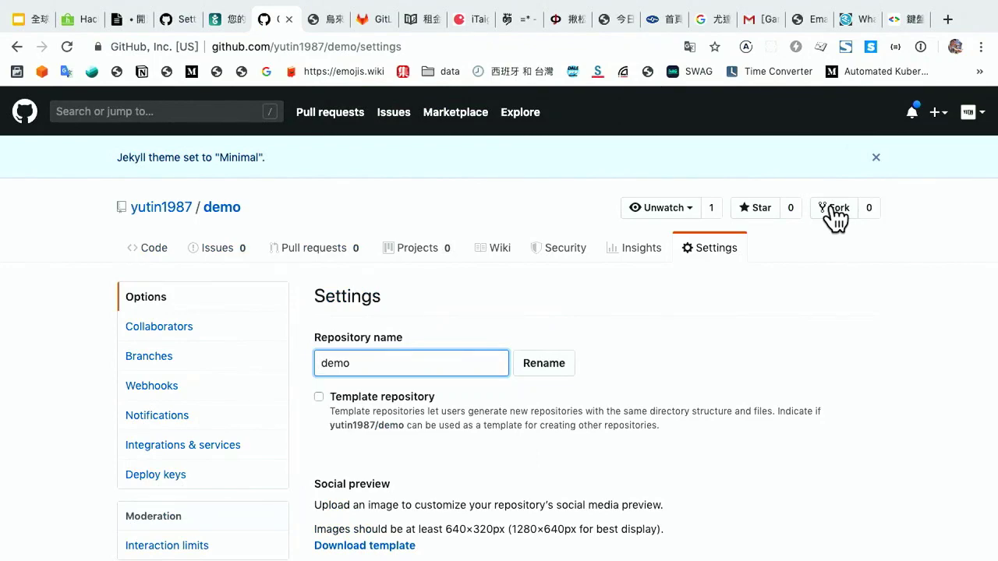
Confirm the theme reads Minimal, reload the demo site to see it, and return to settings.
{"action": "scroll", "coordinate": [566, 460], "scroll_direction": "down", "scroll_amount": 15}
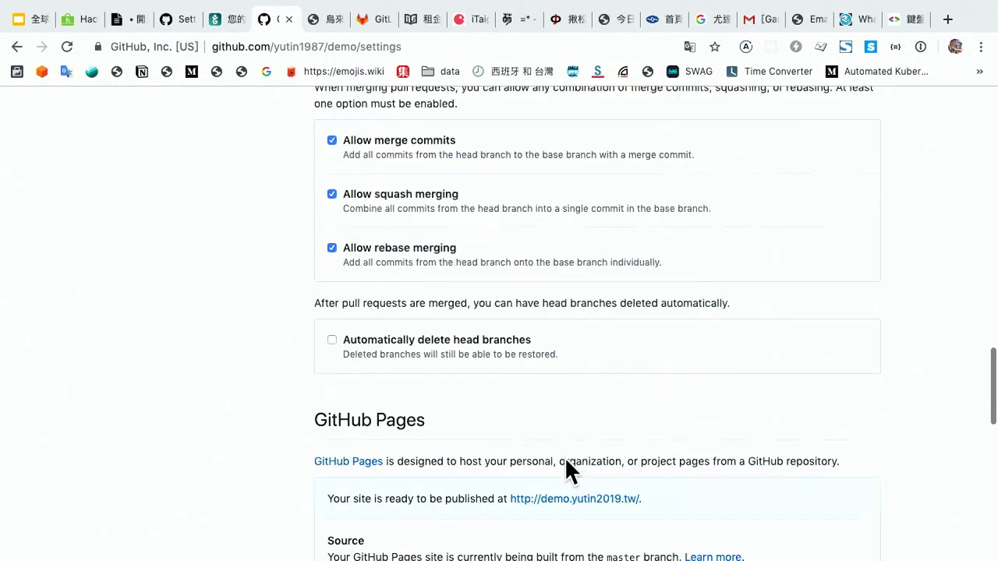
{"action": "scroll", "coordinate": [566, 467], "scroll_direction": "down", "scroll_amount": 6}
{"action": "scroll", "coordinate": [566, 473], "scroll_direction": "up", "scroll_amount": 1}
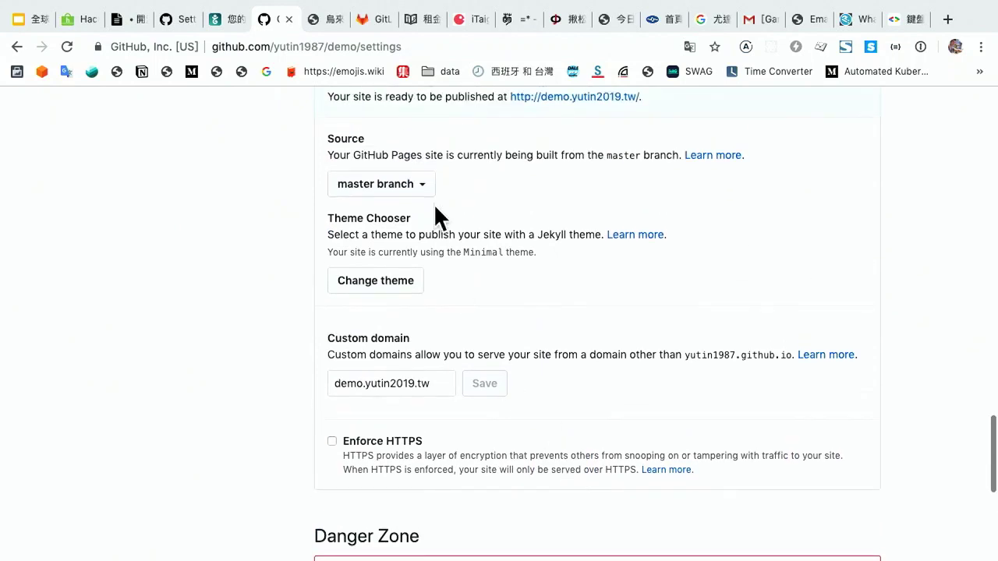
{"action": "double_click", "coordinate": [477, 252]}
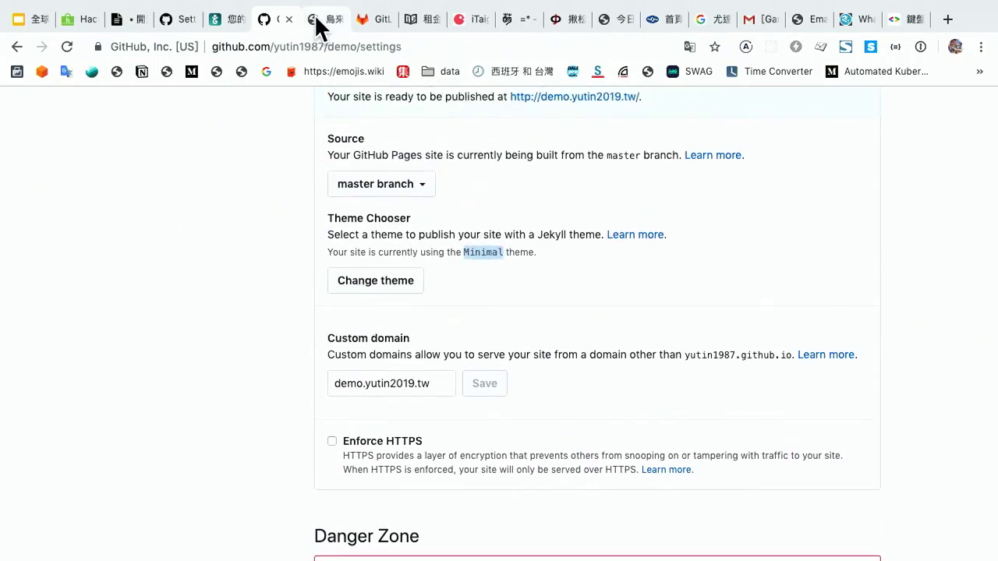
{"action": "left_click", "coordinate": [317, 21]}
{"action": "key", "text": "super+r"}
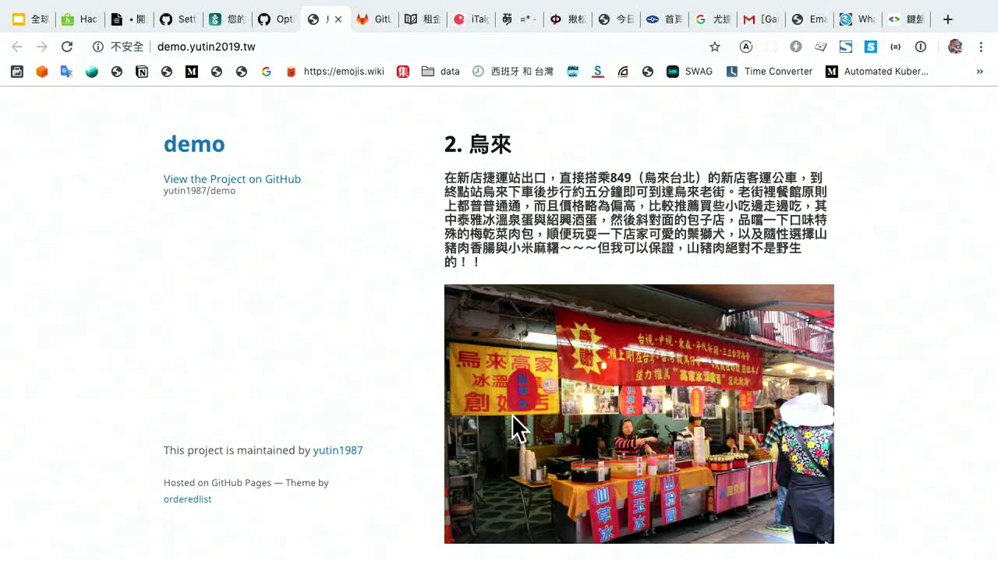
{"action": "left_click", "coordinate": [262, 21]}
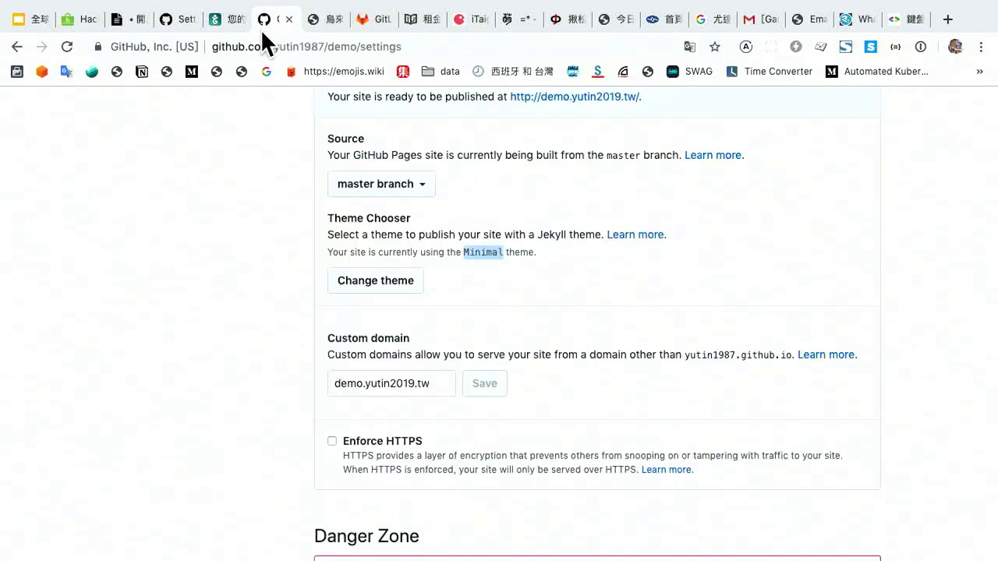
Reopen the theme chooser, then go back to Settings and check the Jekyll theme confirmation.
{"action": "left_click", "coordinate": [381, 284]}
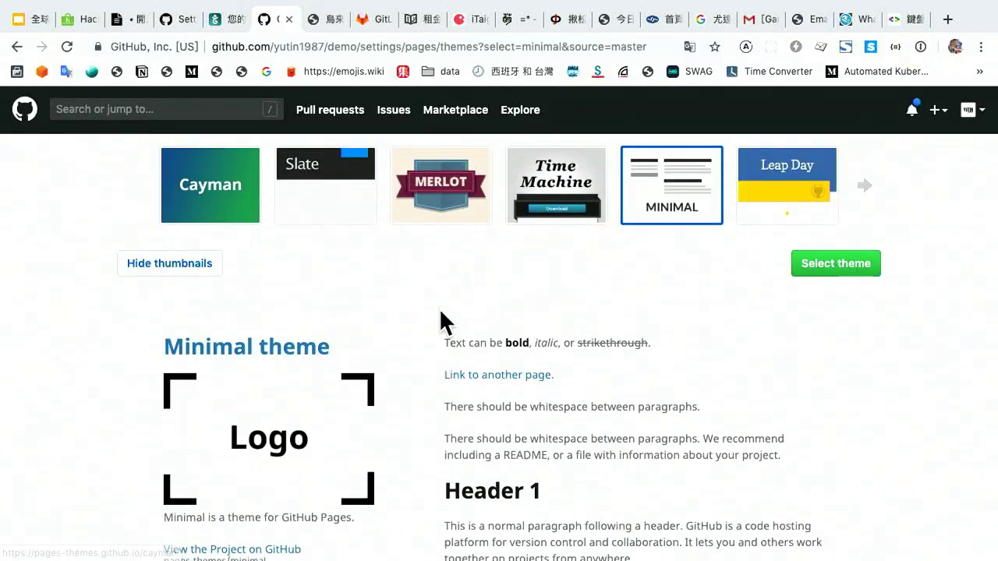
{"action": "scroll", "coordinate": [441, 321], "scroll_direction": "down", "scroll_amount": 1}
{"action": "scroll", "coordinate": [440, 321], "scroll_direction": "down", "scroll_amount": 20}
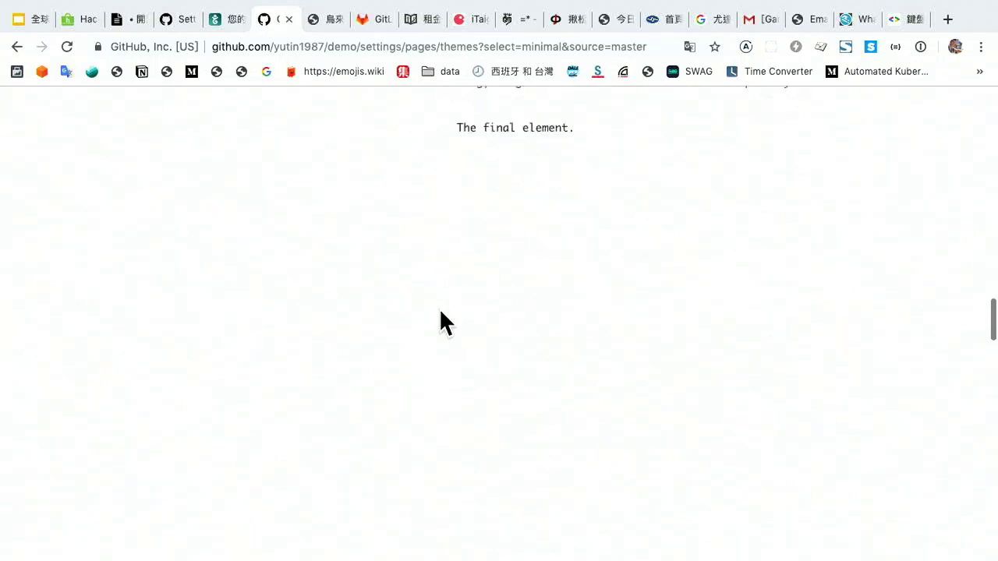
{"action": "scroll", "coordinate": [440, 321], "scroll_direction": "up", "scroll_amount": 5}
{"action": "scroll", "coordinate": [441, 312], "scroll_direction": "up", "scroll_amount": 10}
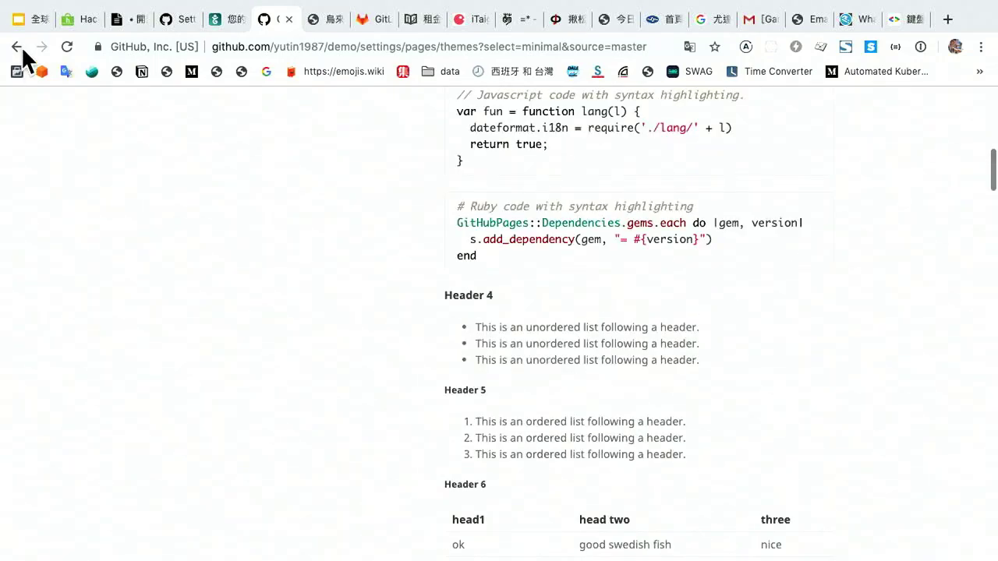
{"action": "left_click", "coordinate": [17, 47]}
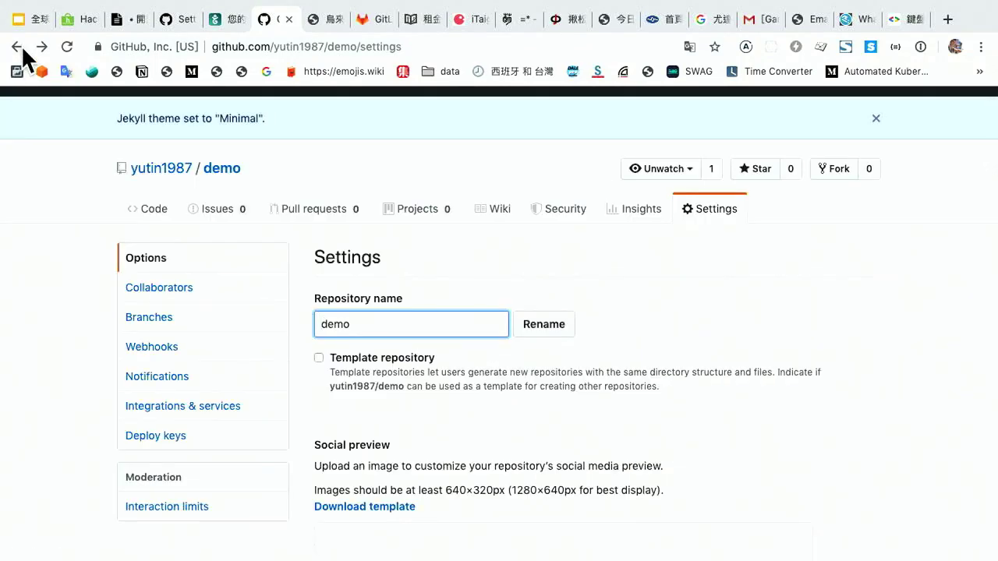
{"action": "double_click", "coordinate": [140, 119]}
{"action": "key", "text": "ctrl+c"}
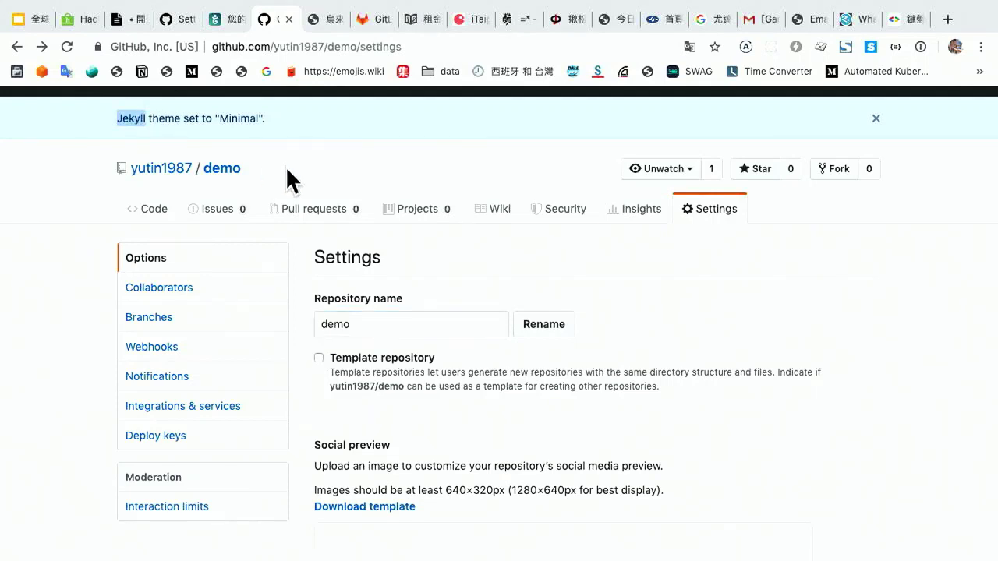
{"action": "left_click", "coordinate": [371, 18]}
Search Google for 'jekyll template' and look at the Jekyll Themes result.
{"action": "left_click", "coordinate": [368, 49]}
{"action": "key", "text": "ctrl+v"}
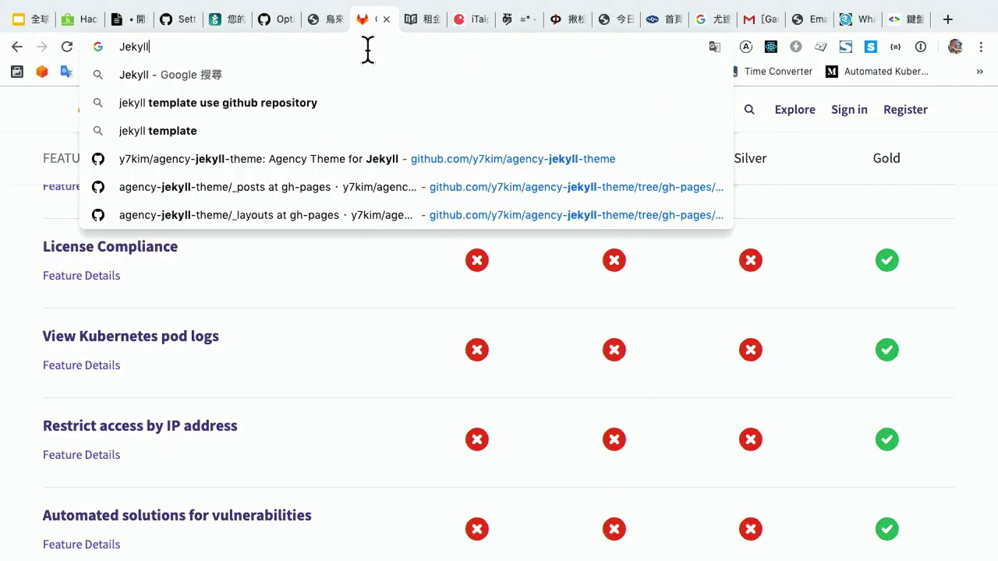
{"action": "key", "text": "Down"}
{"action": "key", "text": "Down"}
{"action": "key", "text": "Return"}
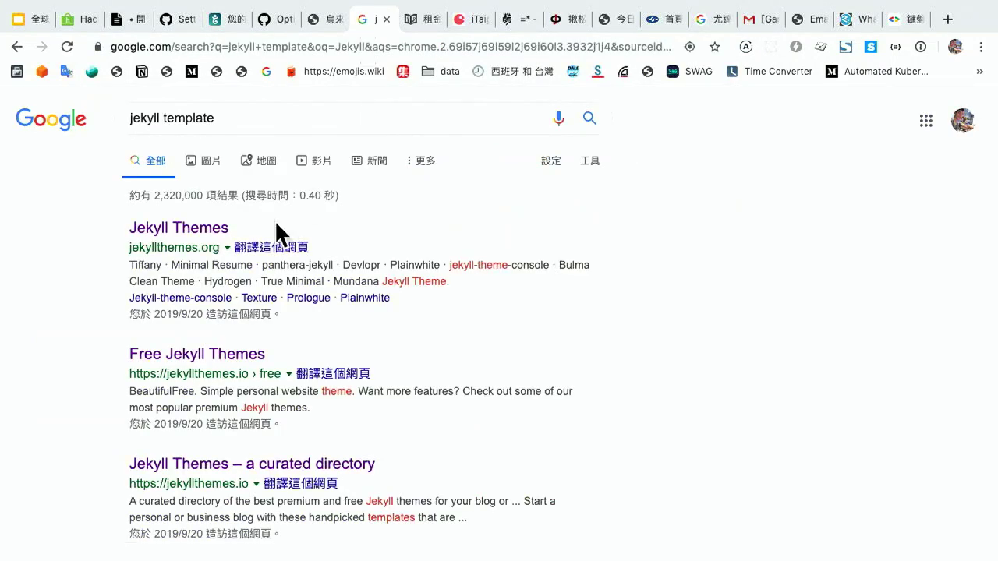
{"action": "left_click", "coordinate": [213, 229]}
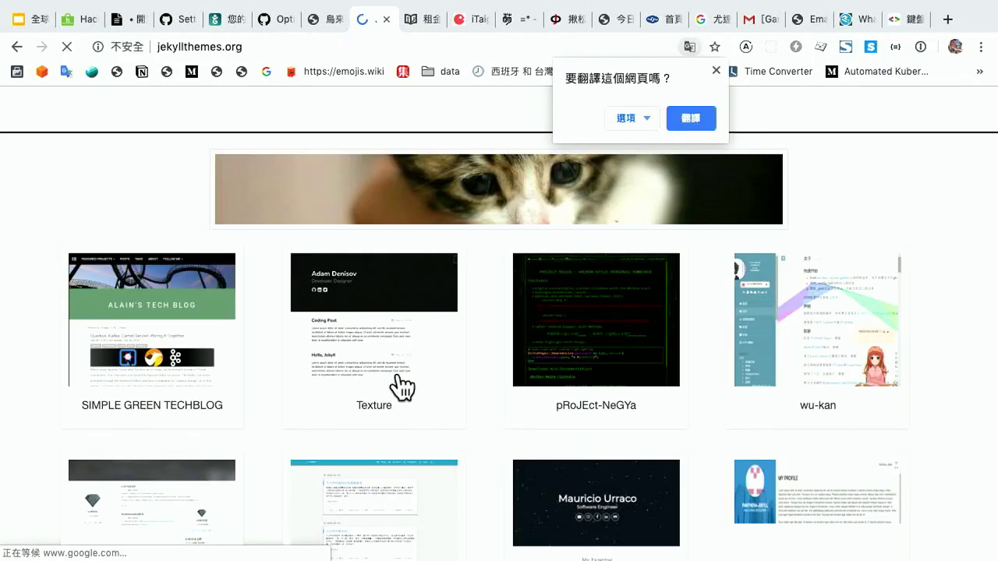
{"action": "scroll", "coordinate": [511, 394], "scroll_direction": "down", "scroll_amount": 4}
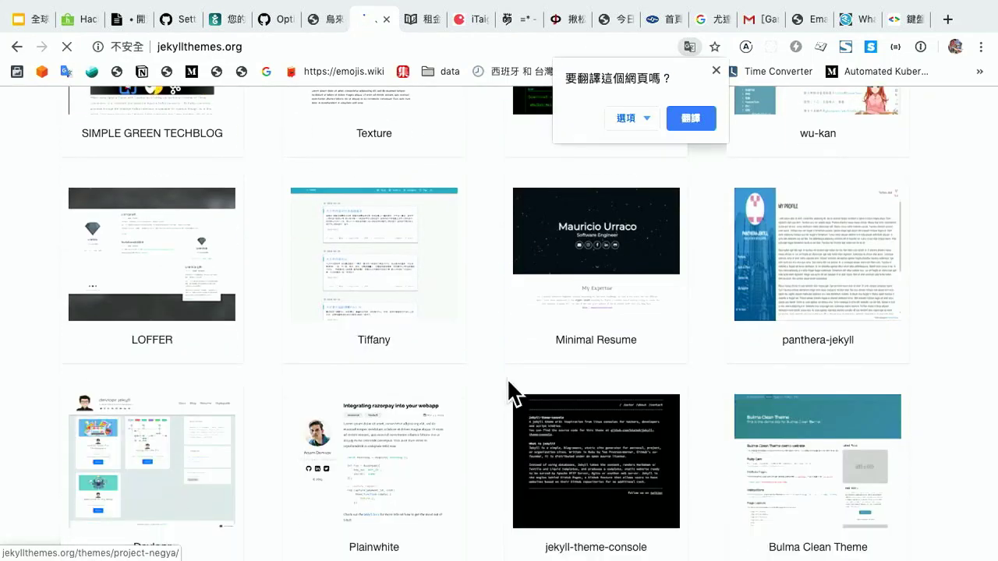
{"action": "left_click", "coordinate": [16, 49]}
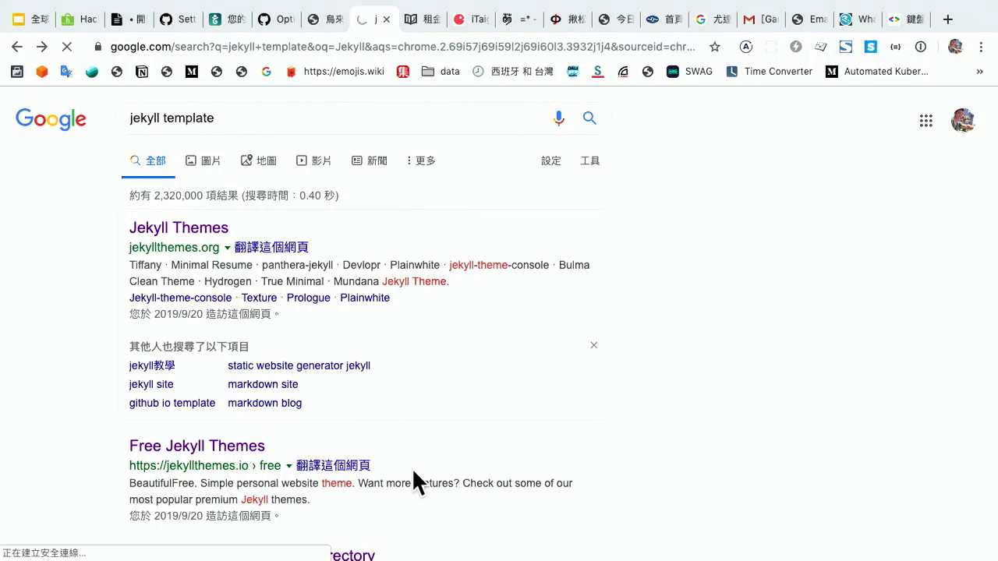
Open the Free Jekyll Themes listing and launch the Agency theme's live demo.
{"action": "left_click", "coordinate": [413, 472]}
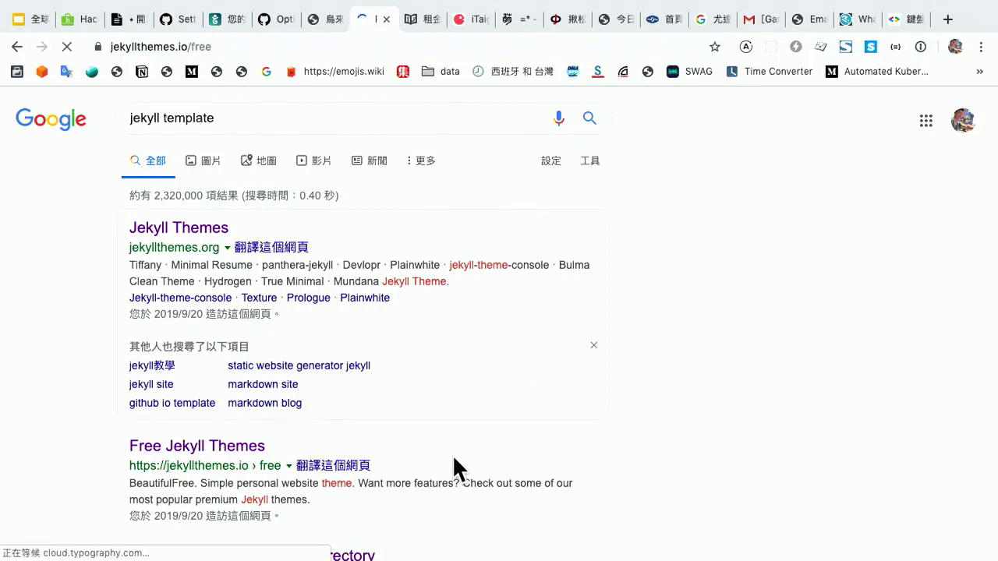
{"action": "scroll", "coordinate": [508, 392], "scroll_direction": "down", "scroll_amount": 3}
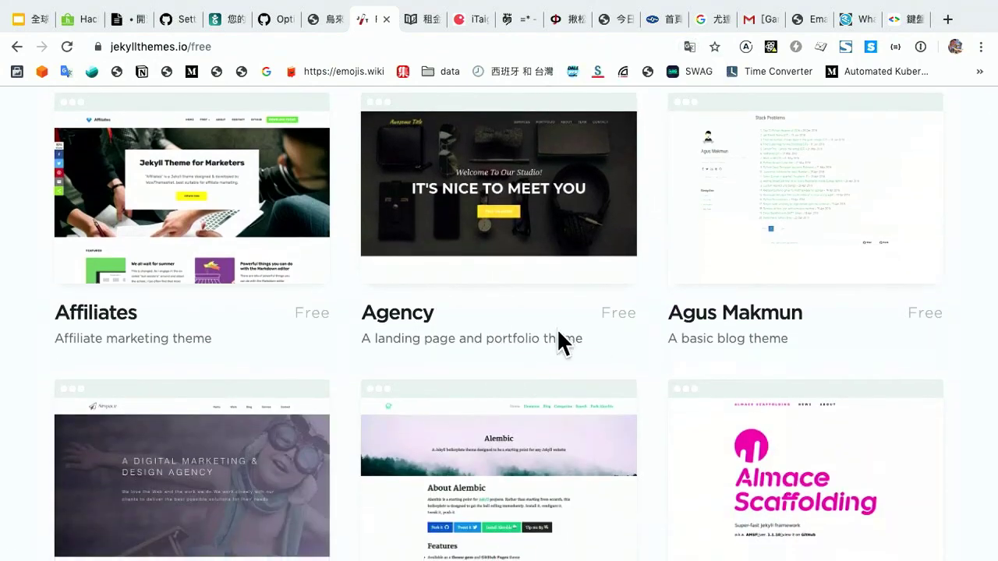
{"action": "scroll", "coordinate": [557, 343], "scroll_direction": "down", "scroll_amount": 2}
{"action": "scroll", "coordinate": [560, 339], "scroll_direction": "up", "scroll_amount": 5}
{"action": "scroll", "coordinate": [562, 341], "scroll_direction": "down", "scroll_amount": 1}
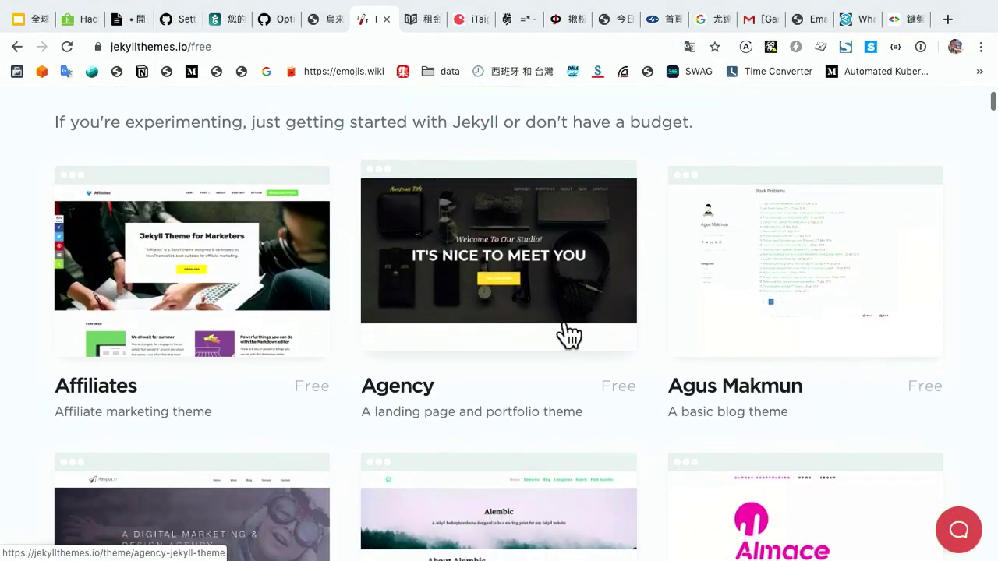
{"action": "left_click", "coordinate": [526, 241]}
{"action": "scroll", "coordinate": [543, 400], "scroll_direction": "down", "scroll_amount": 8}
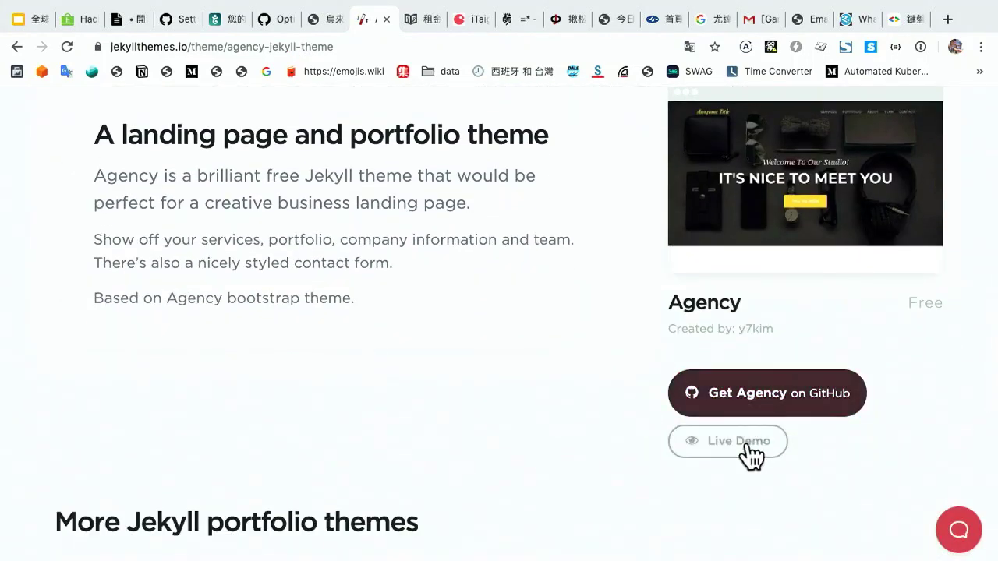
{"action": "left_click", "coordinate": [740, 443]}
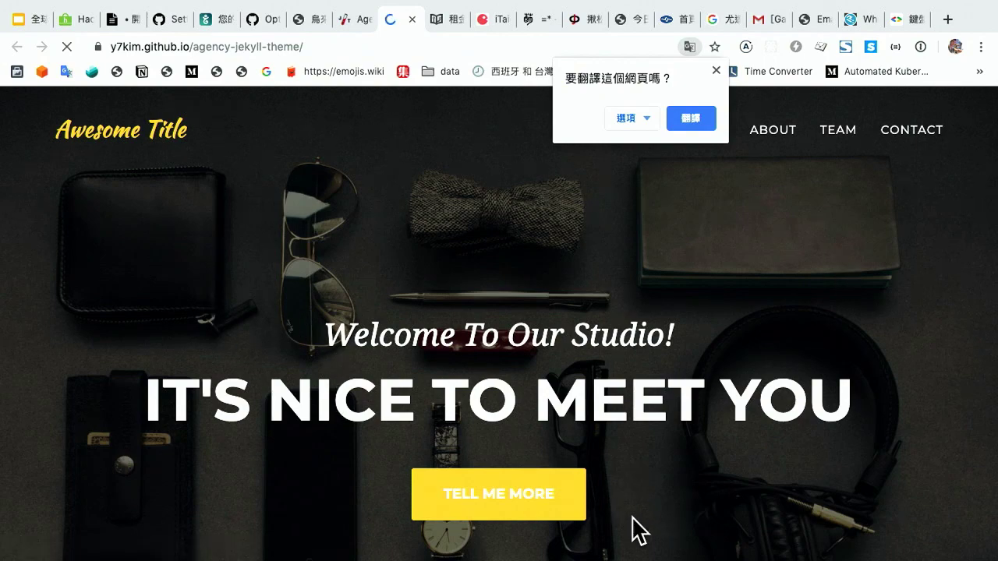
Browse the Agency live demo, then return to the free themes list.
{"action": "scroll", "coordinate": [632, 526], "scroll_direction": "down", "scroll_amount": 9}
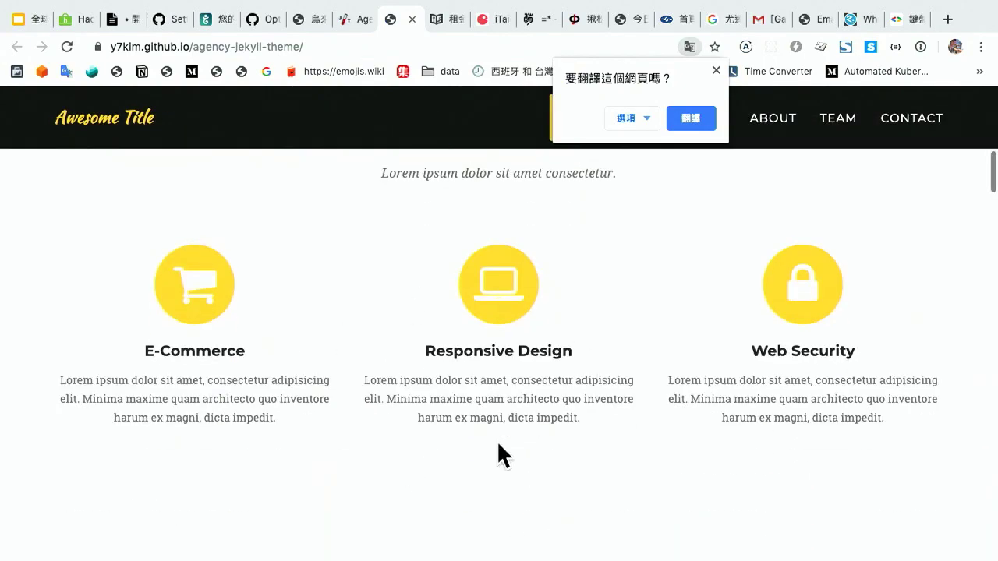
{"action": "scroll", "coordinate": [497, 440], "scroll_direction": "down", "scroll_amount": 5}
{"action": "scroll", "coordinate": [461, 463], "scroll_direction": "down", "scroll_amount": 4}
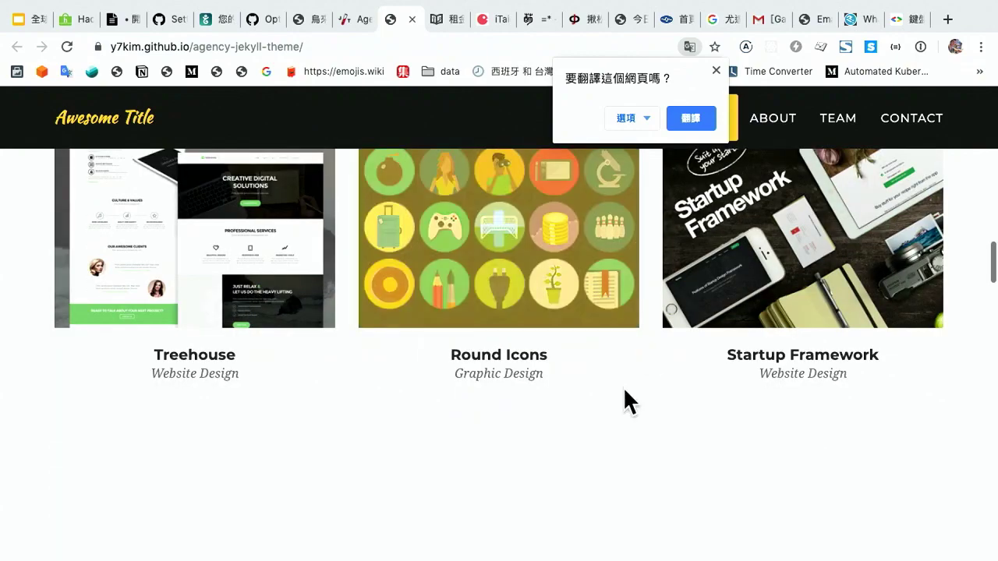
{"action": "scroll", "coordinate": [537, 436], "scroll_direction": "up", "scroll_amount": 15}
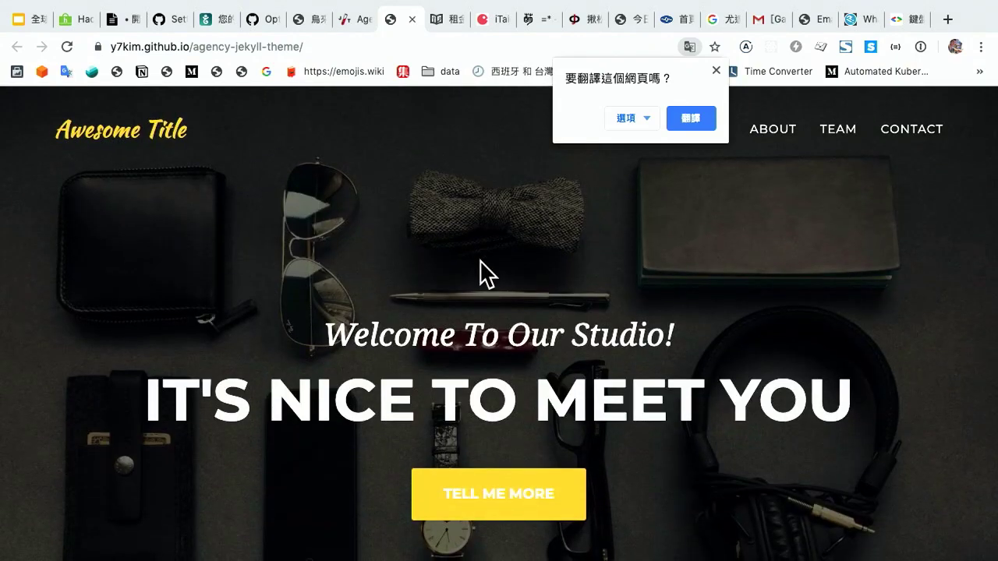
{"action": "left_click", "coordinate": [351, 27]}
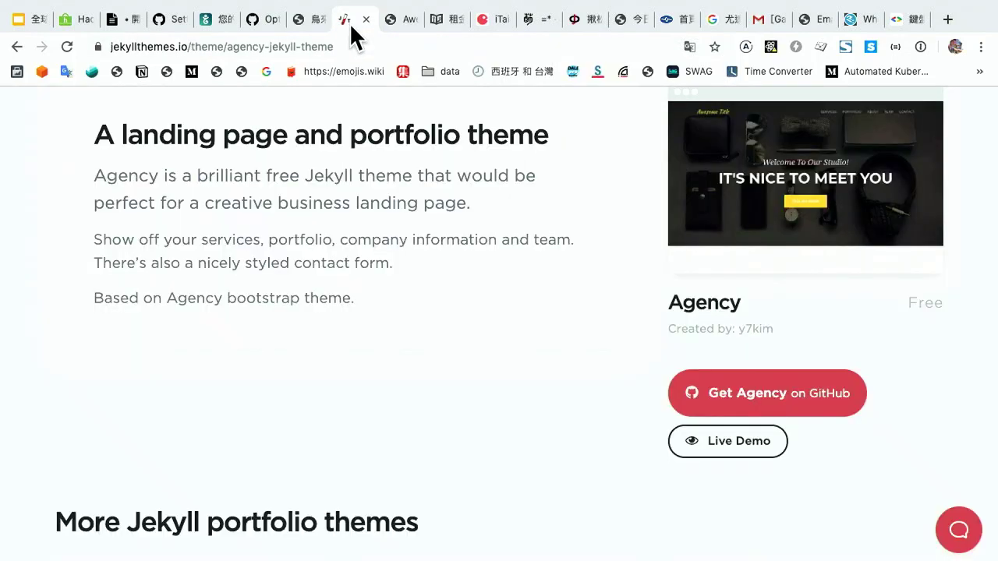
{"action": "scroll", "coordinate": [483, 355], "scroll_direction": "up", "scroll_amount": 3}
{"action": "scroll", "coordinate": [483, 349], "scroll_direction": "down", "scroll_amount": 3}
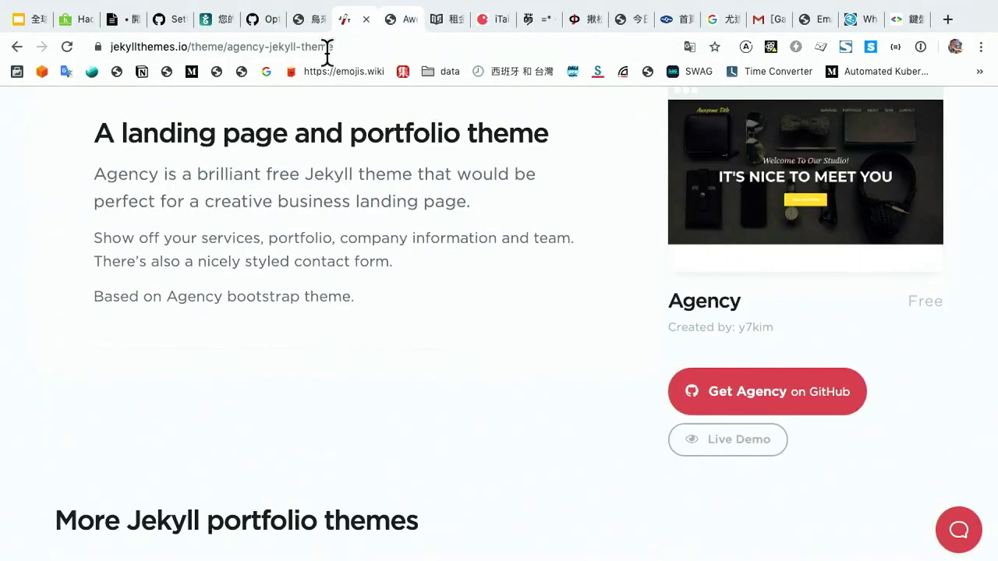
{"action": "left_click", "coordinate": [11, 48]}
Look over the Airspace theme's details page and return to the list.
{"action": "scroll", "coordinate": [368, 401], "scroll_direction": "down", "scroll_amount": 3}
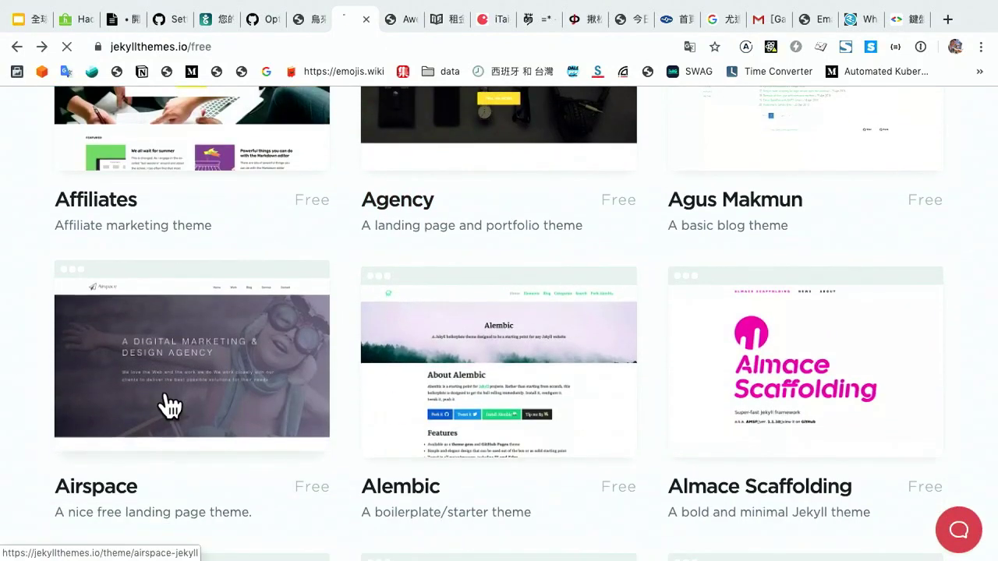
{"action": "left_click", "coordinate": [165, 406]}
{"action": "scroll", "coordinate": [535, 418], "scroll_direction": "down", "scroll_amount": 8}
{"action": "scroll", "coordinate": [534, 404], "scroll_direction": "down", "scroll_amount": 7}
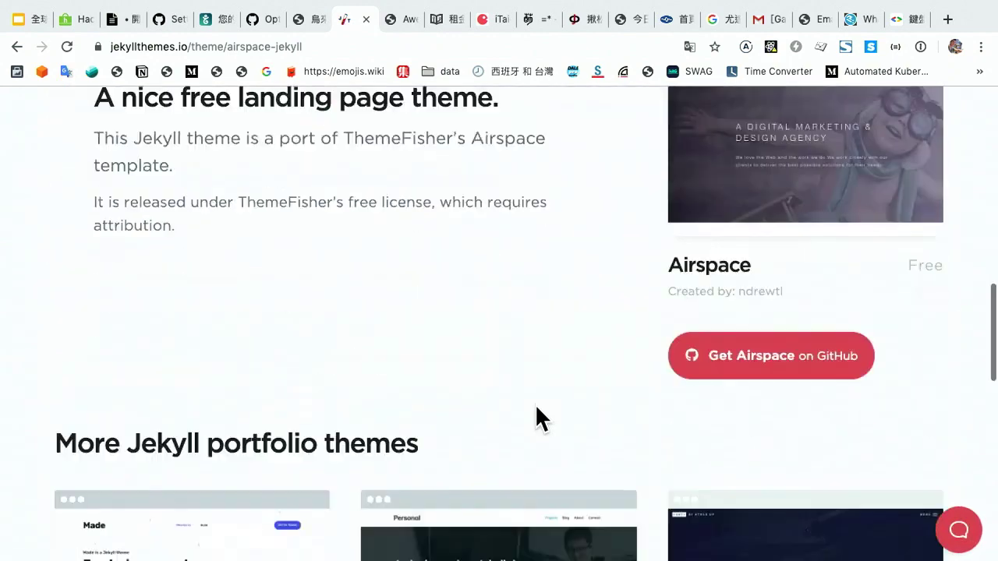
{"action": "left_click", "coordinate": [17, 46]}
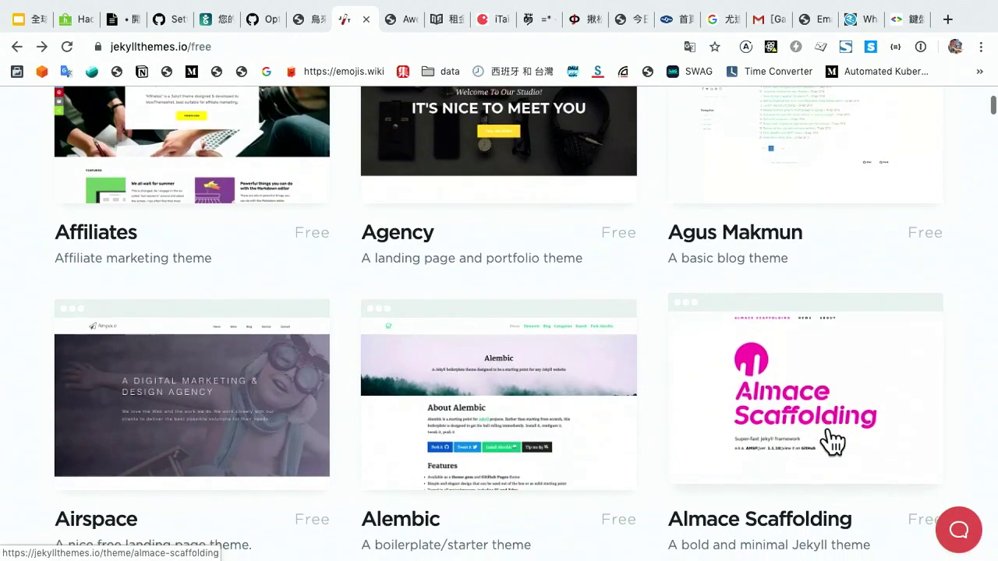
Open Almace Scaffolding's page and live demo, including its News page, then recheck the Agency demo.
{"action": "left_click", "coordinate": [809, 404]}
{"action": "scroll", "coordinate": [483, 412], "scroll_direction": "down", "scroll_amount": 10}
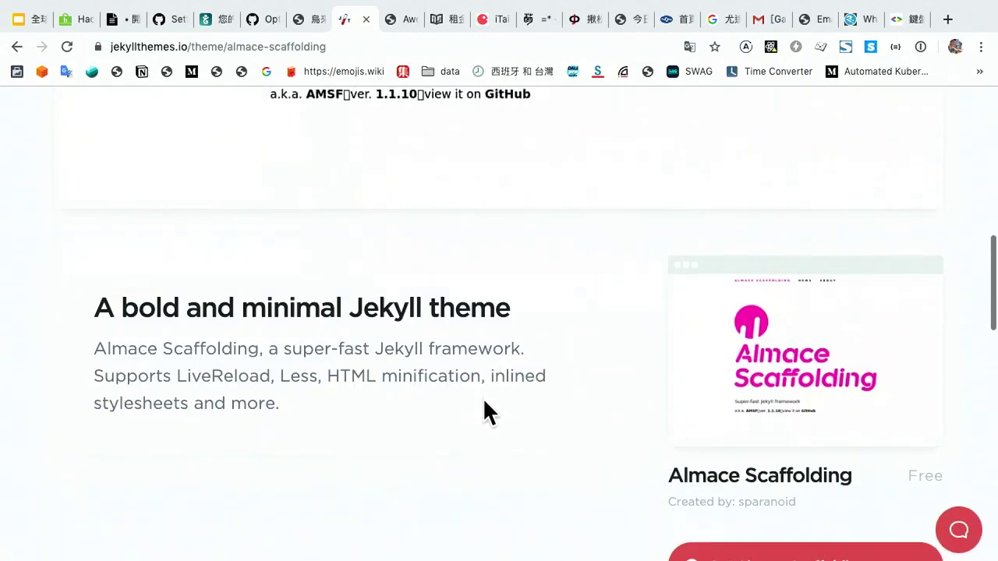
{"action": "scroll", "coordinate": [484, 402], "scroll_direction": "down", "scroll_amount": 3}
{"action": "left_click", "coordinate": [741, 415]}
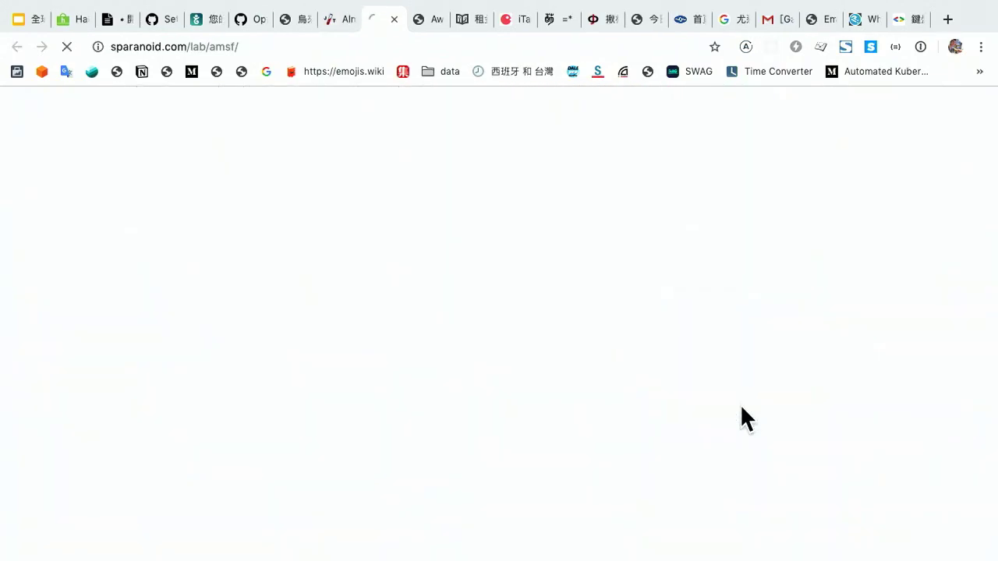
{"action": "scroll", "coordinate": [408, 382], "scroll_direction": "down", "scroll_amount": 20}
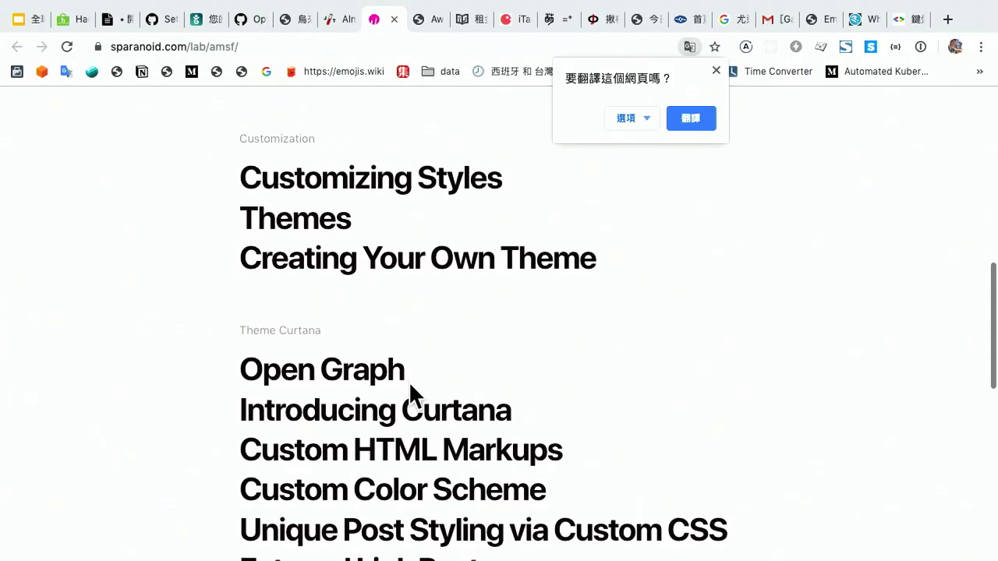
{"action": "scroll", "coordinate": [410, 384], "scroll_direction": "up", "scroll_amount": 20}
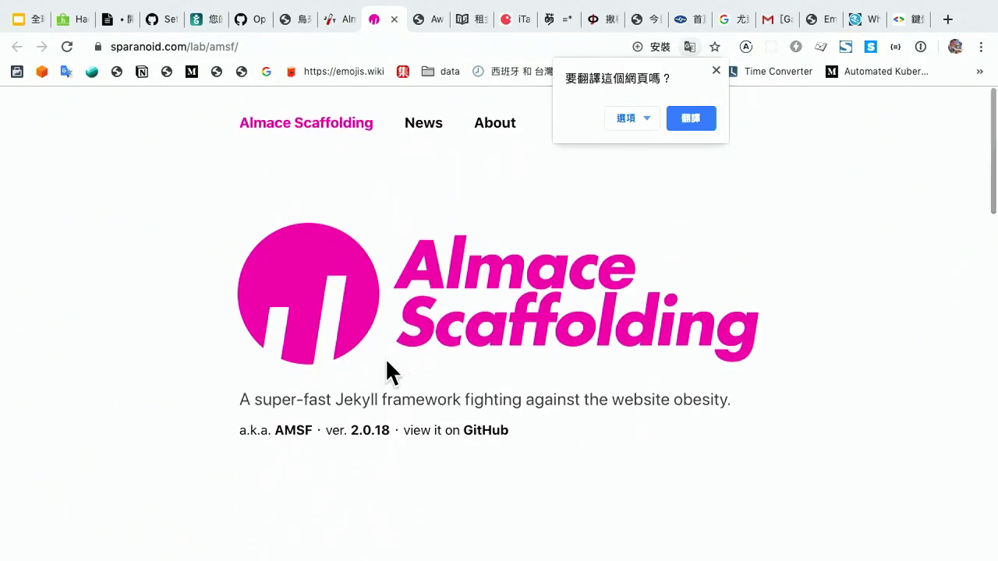
{"action": "left_click", "coordinate": [412, 121]}
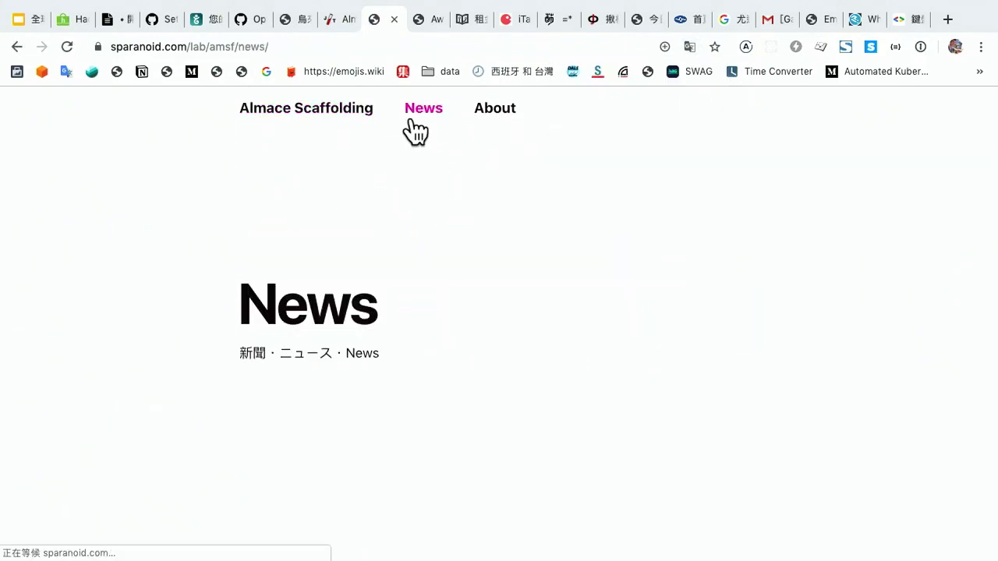
{"action": "left_click", "coordinate": [14, 48]}
{"action": "left_click", "coordinate": [394, 20]}
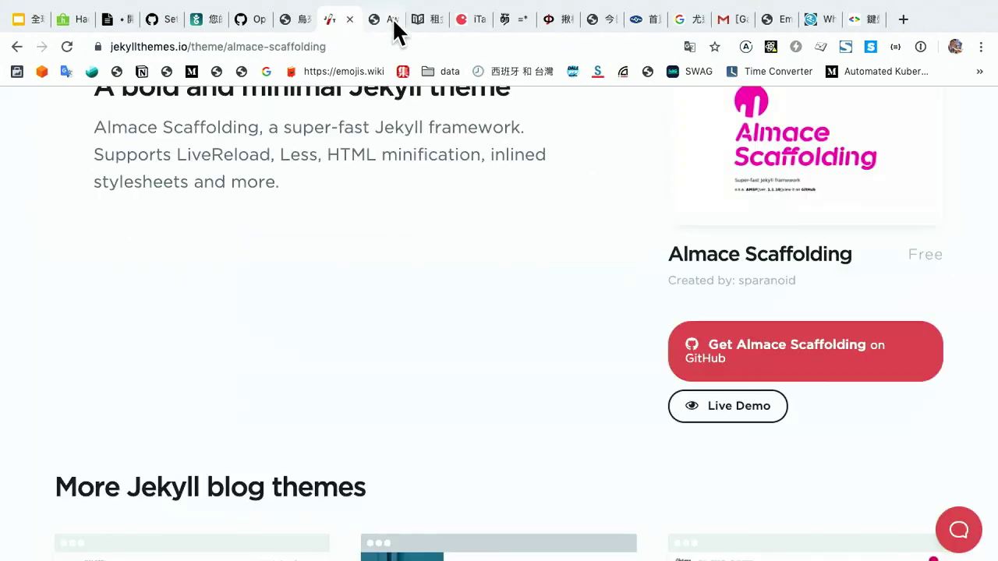
{"action": "left_click", "coordinate": [382, 19]}
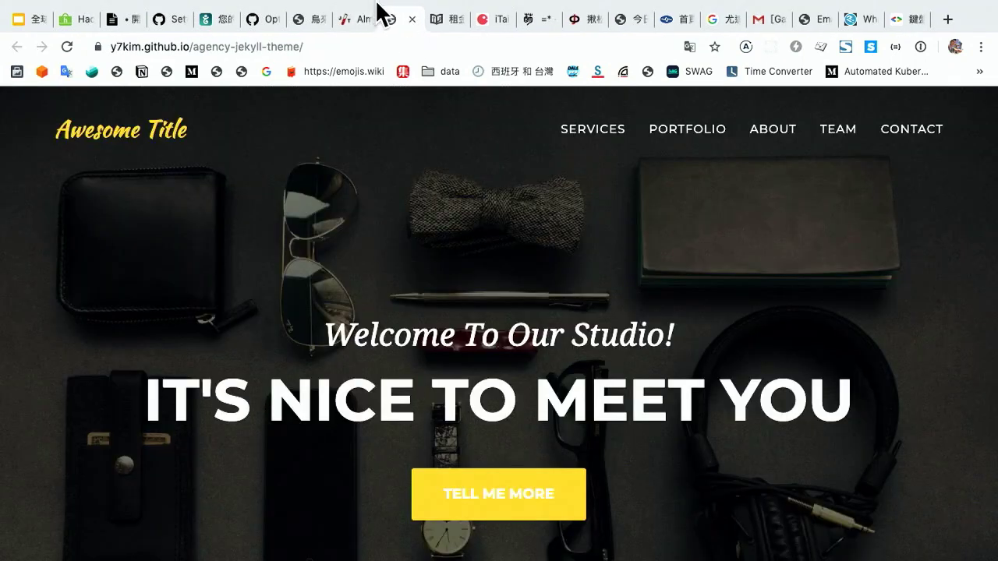
{"action": "left_click", "coordinate": [357, 17]}
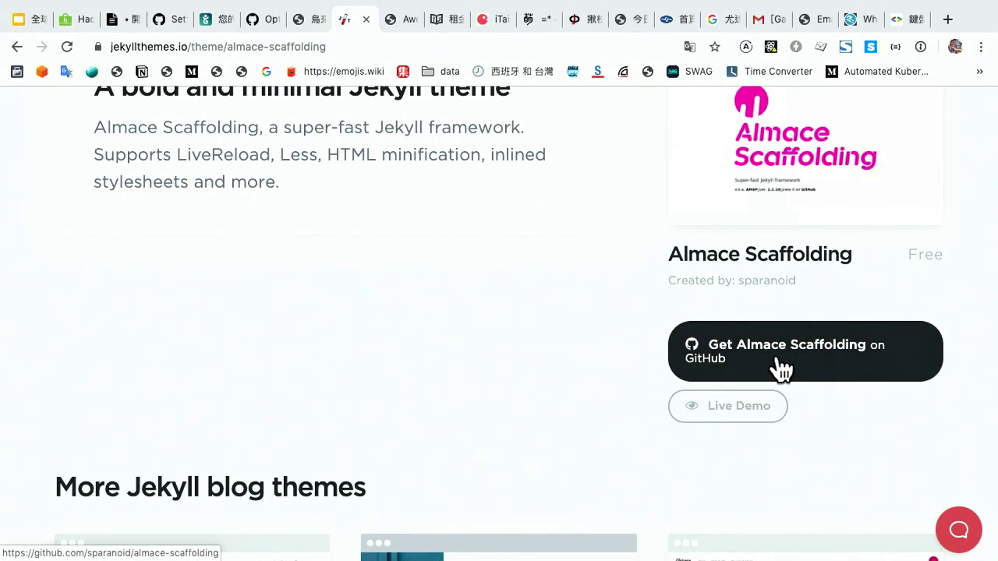
Open the sparanoid/almace-scaffolding repository on GitHub and select its web address.
{"action": "left_click", "coordinate": [761, 334]}
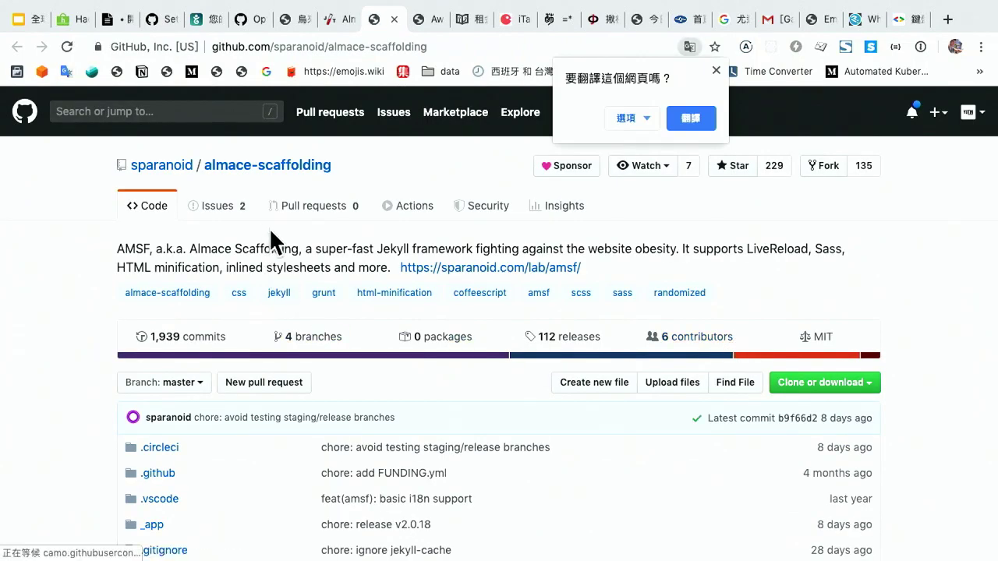
{"action": "scroll", "coordinate": [333, 462], "scroll_direction": "down", "scroll_amount": 5}
{"action": "scroll", "coordinate": [333, 461], "scroll_direction": "up", "scroll_amount": 5}
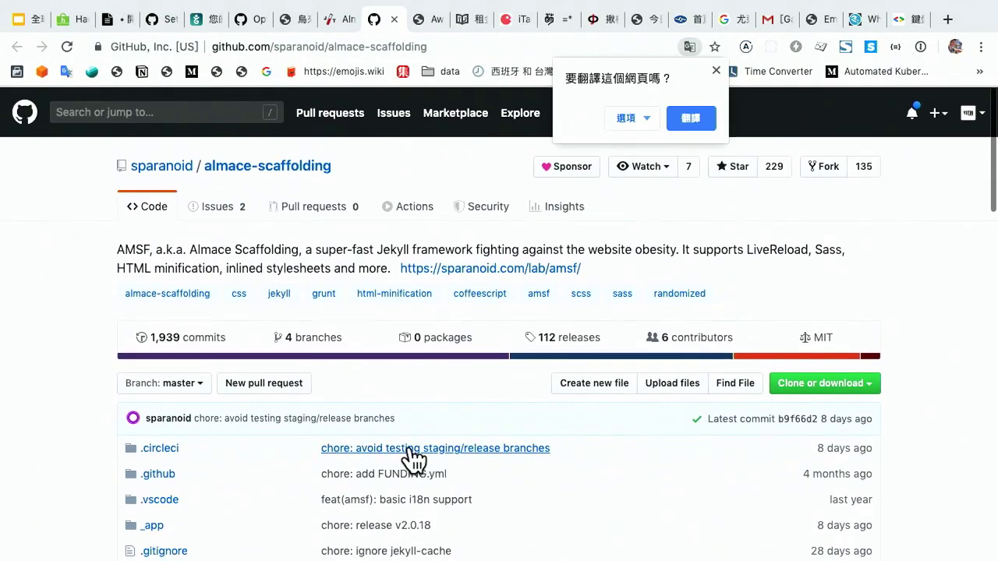
{"action": "left_click", "coordinate": [344, 22]}
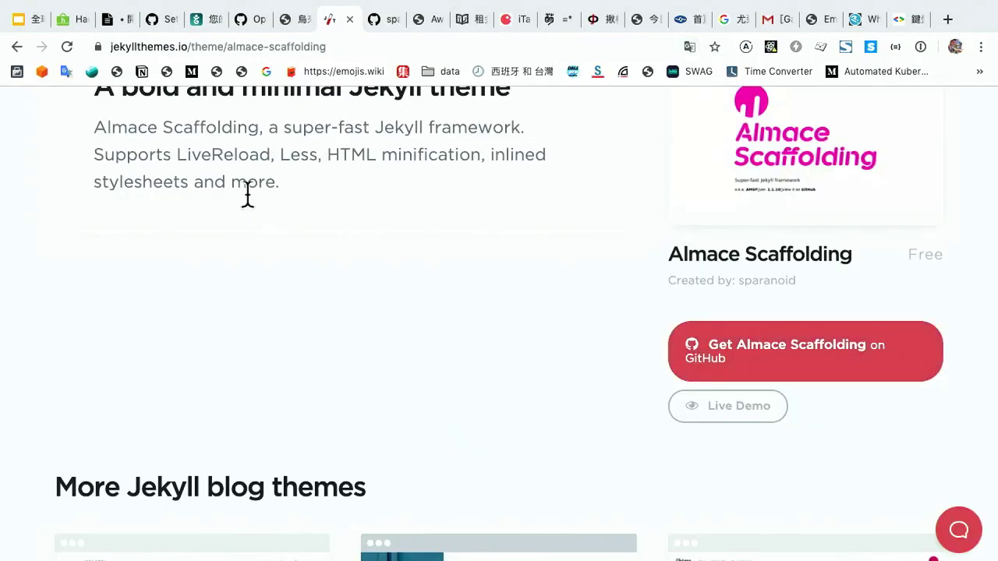
{"action": "left_click", "coordinate": [374, 22]}
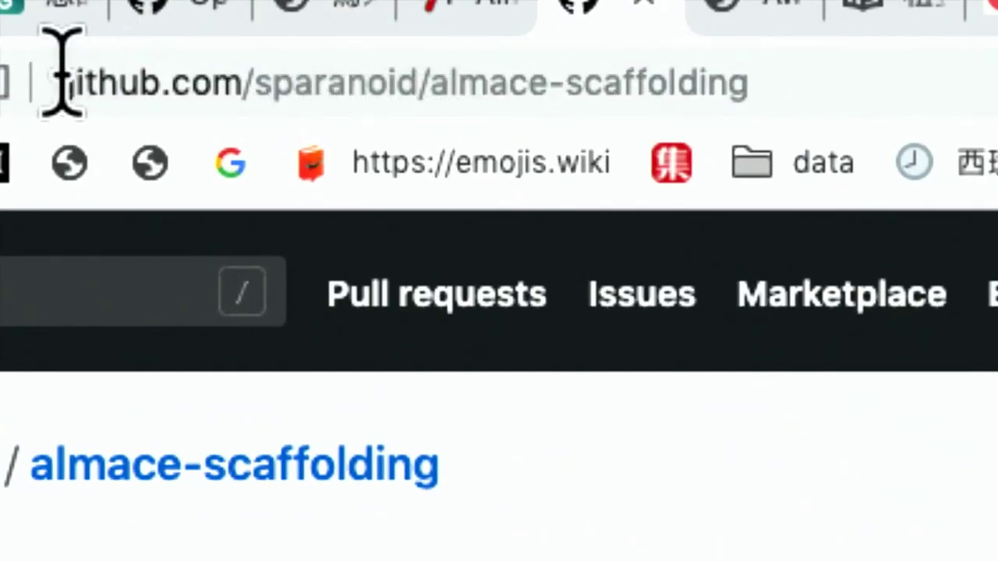
{"action": "left_click_drag", "start_coordinate": [63, 82], "coordinate": [788, 81]}
{"action": "key", "text": "ctrl+c"}
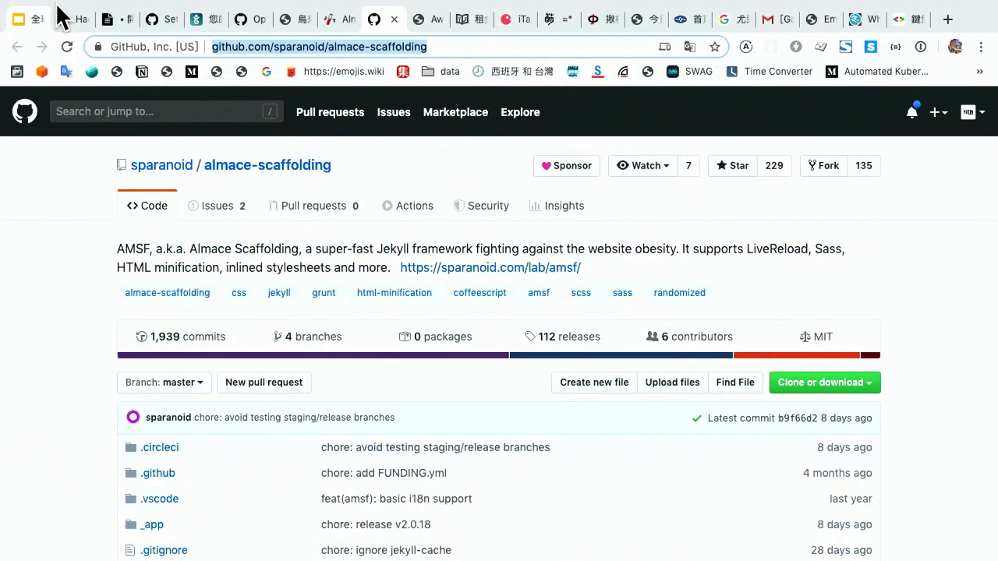
{"action": "left_click", "coordinate": [67, 19]}
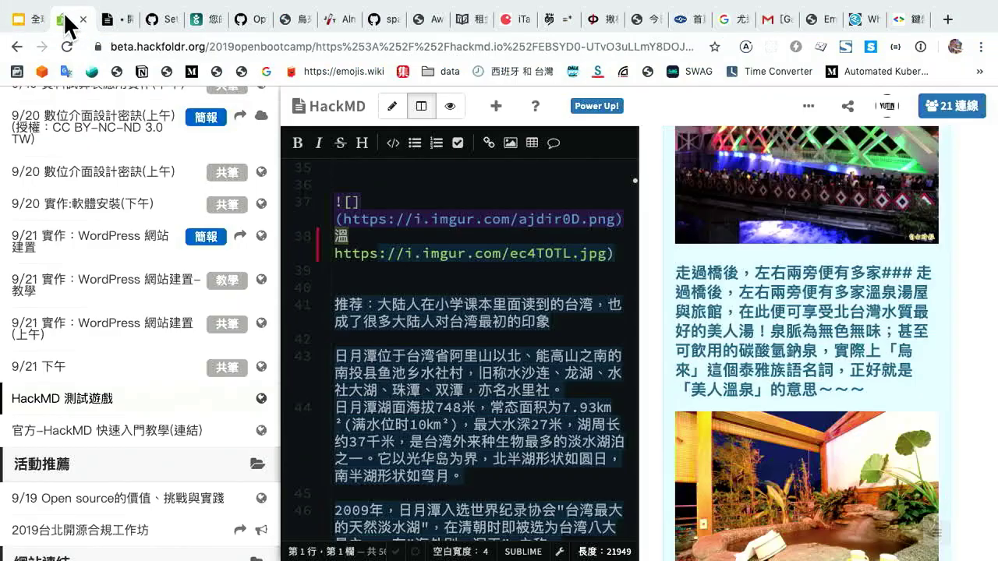
In the 9/21 下午 note, paste the almace-scaffolding repo link below github.com and view the rendered note.
{"action": "scroll", "coordinate": [31, 424], "scroll_direction": "down", "scroll_amount": 2}
{"action": "left_click", "coordinate": [64, 305]}
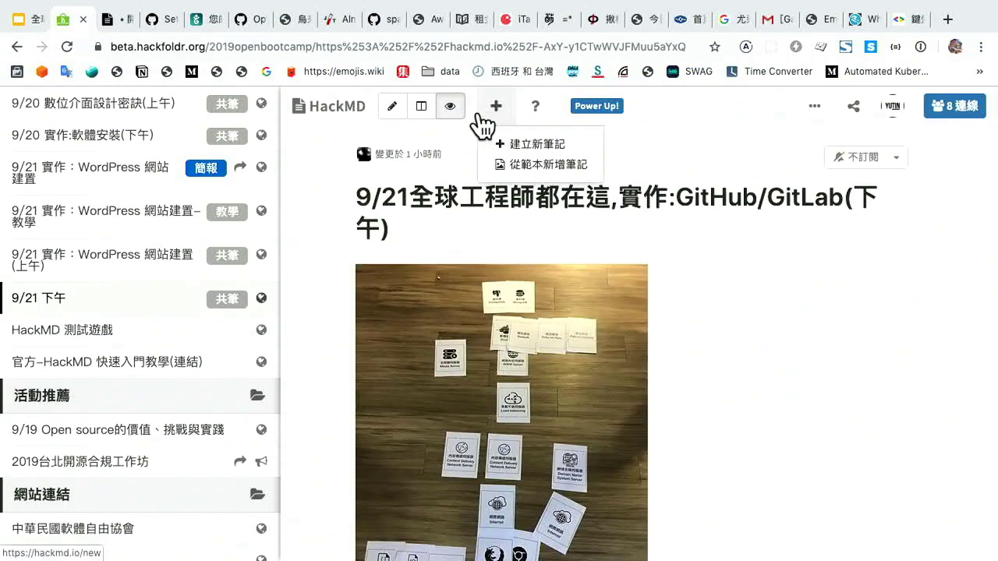
{"action": "left_click", "coordinate": [393, 107]}
{"action": "scroll", "coordinate": [513, 311], "scroll_direction": "down", "scroll_amount": 5}
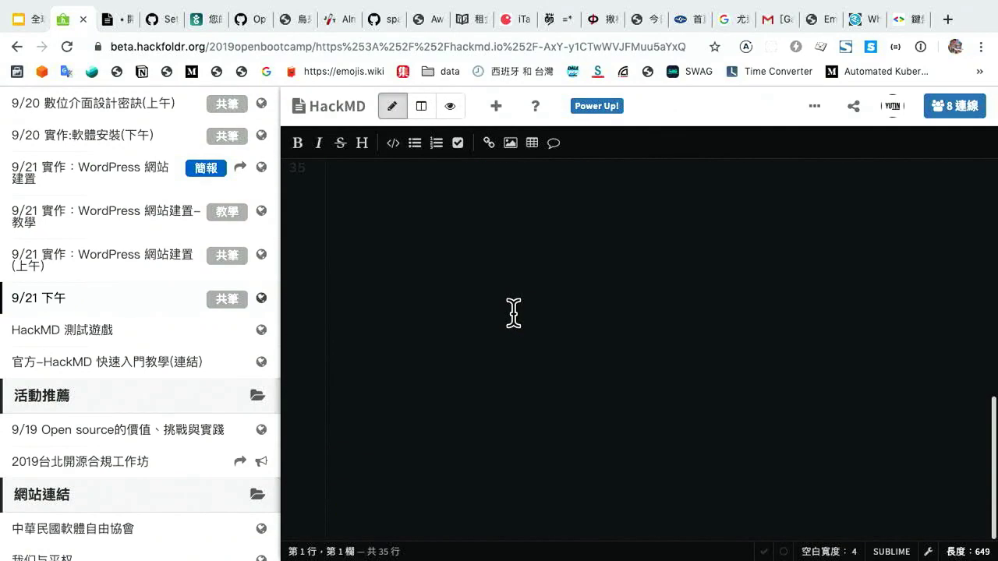
{"action": "left_click", "coordinate": [534, 327]}
{"action": "key", "text": "Return"}
{"action": "key", "text": "Return"}
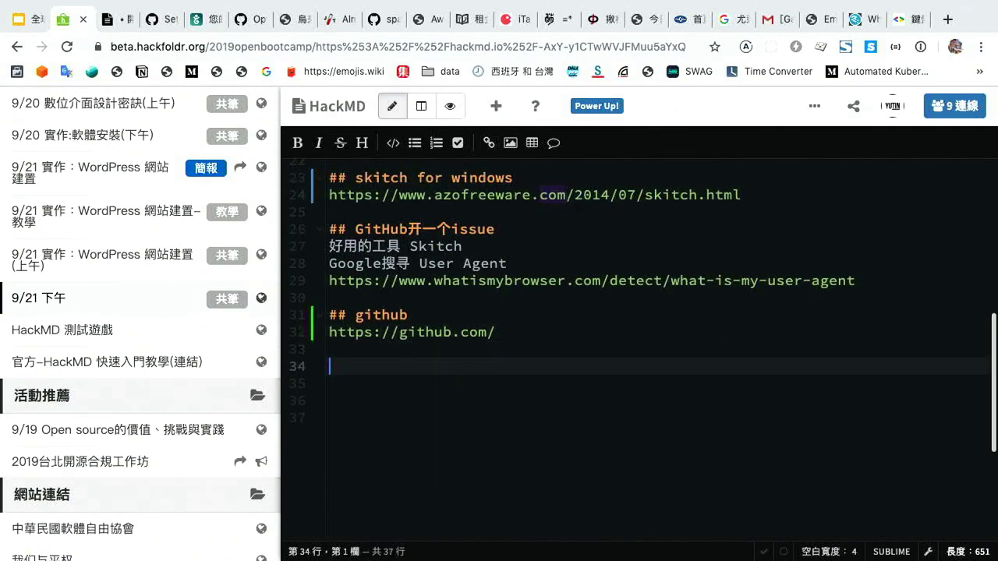
{"action": "key", "text": "ctrl+v"}
{"action": "left_click", "coordinate": [535, 282]}
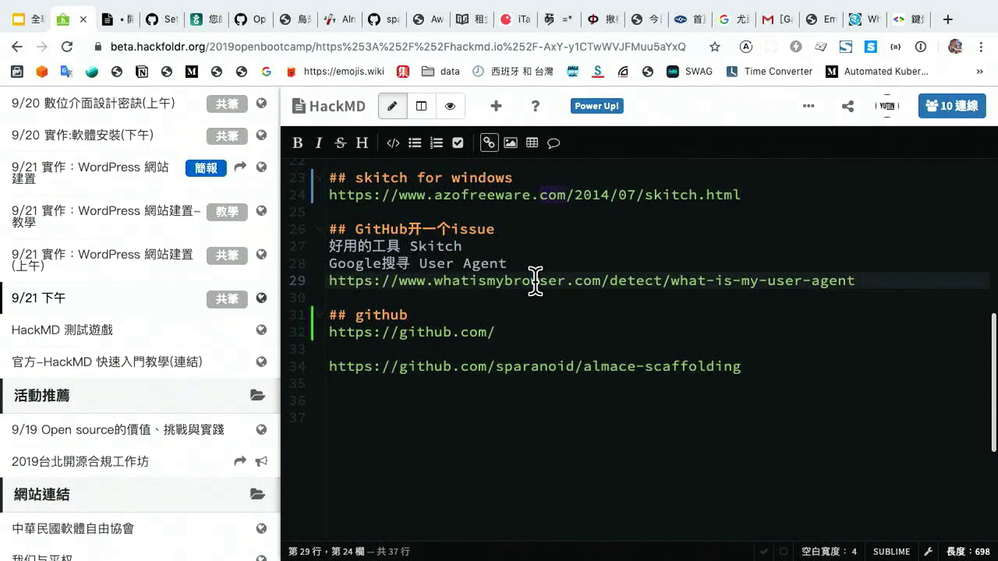
{"action": "left_click", "coordinate": [453, 194]}
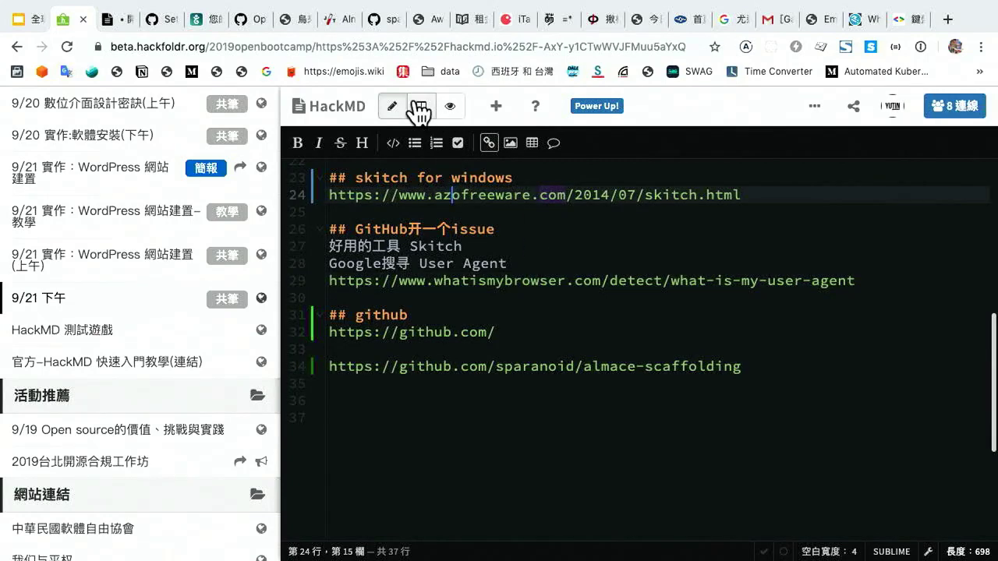
{"action": "left_click", "coordinate": [419, 113]}
{"action": "left_click", "coordinate": [451, 115]}
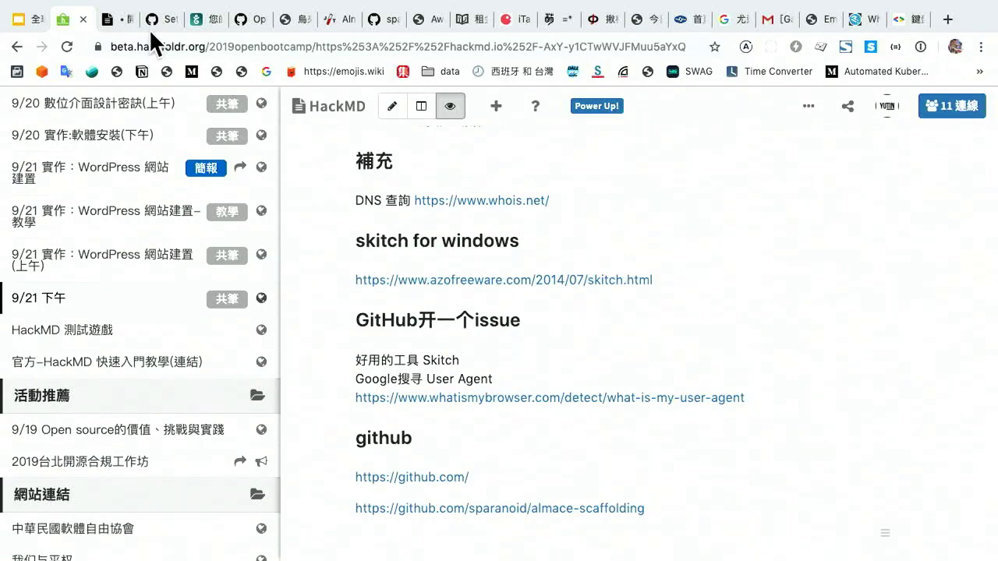
Review the almace-scaffolding repository's file list and README.
{"action": "left_click", "coordinate": [421, 20]}
{"action": "left_click", "coordinate": [383, 20]}
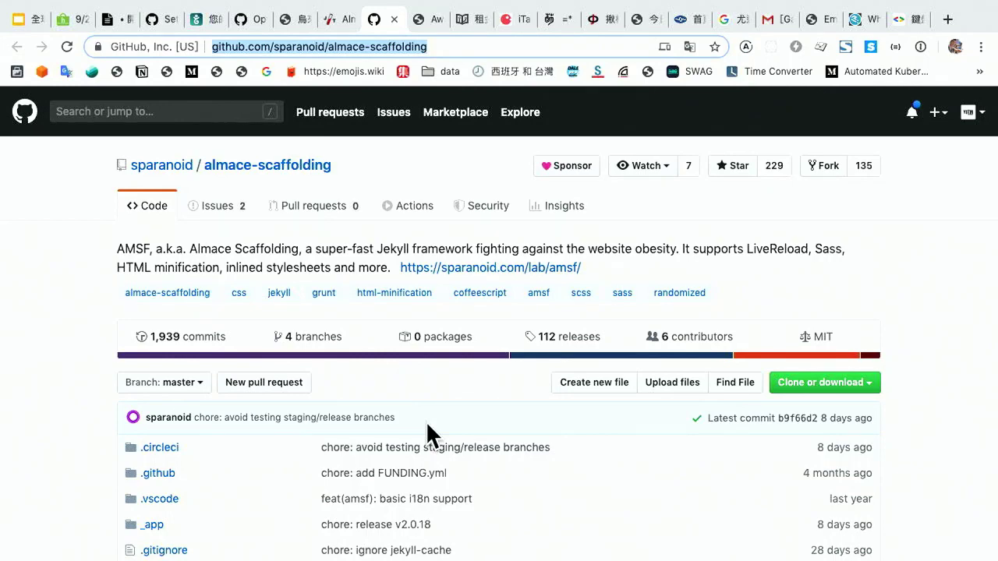
{"action": "scroll", "coordinate": [426, 421], "scroll_direction": "down", "scroll_amount": 5}
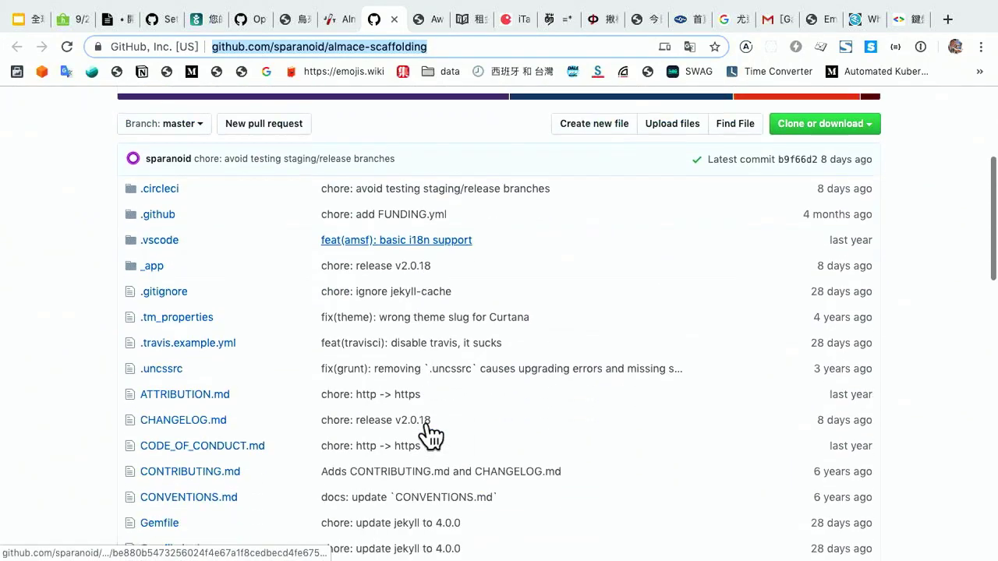
{"action": "scroll", "coordinate": [430, 435], "scroll_direction": "up", "scroll_amount": 5}
{"action": "left_click", "coordinate": [416, 357]}
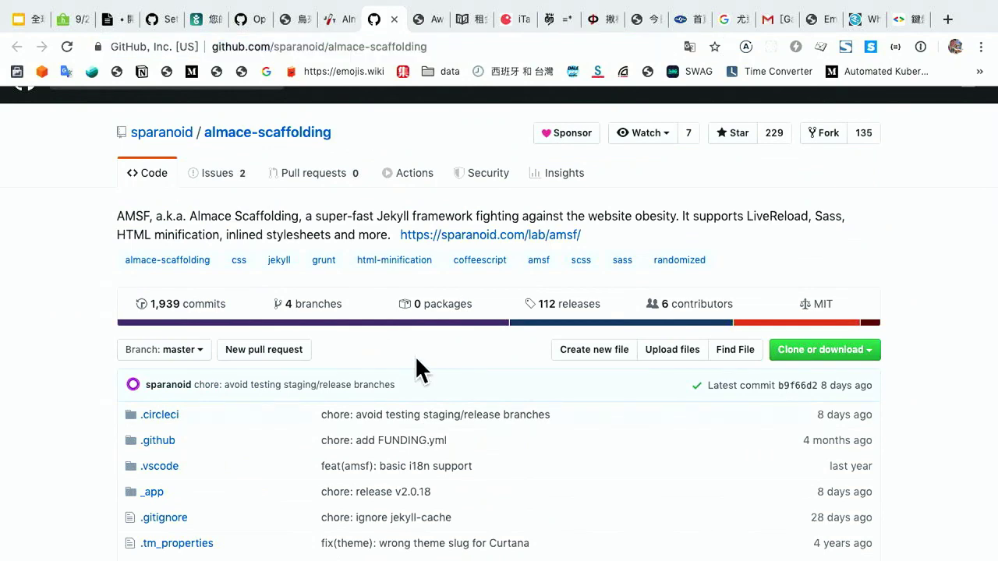
{"action": "scroll", "coordinate": [416, 355], "scroll_direction": "down", "scroll_amount": 10}
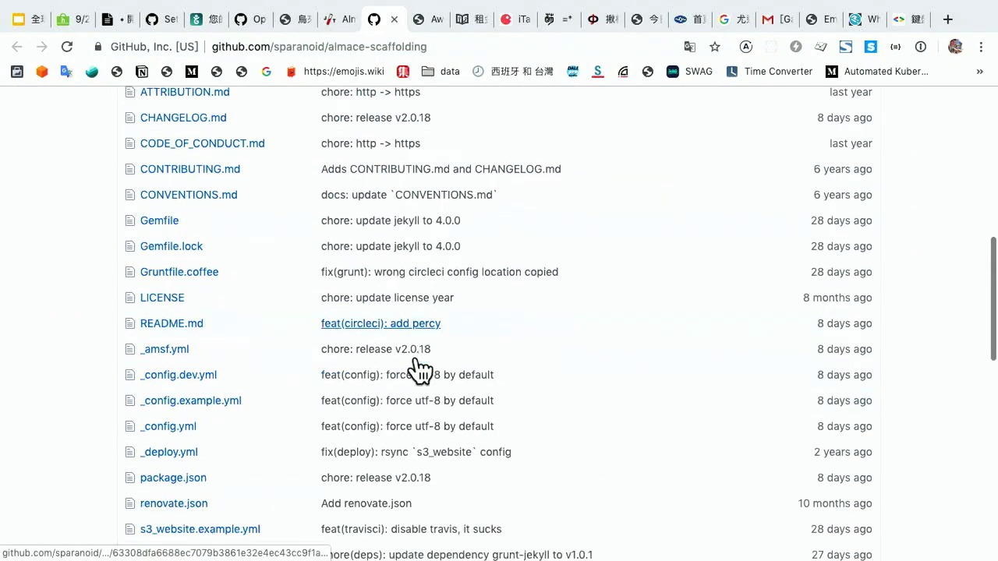
{"action": "scroll", "coordinate": [423, 439], "scroll_direction": "down", "scroll_amount": 5}
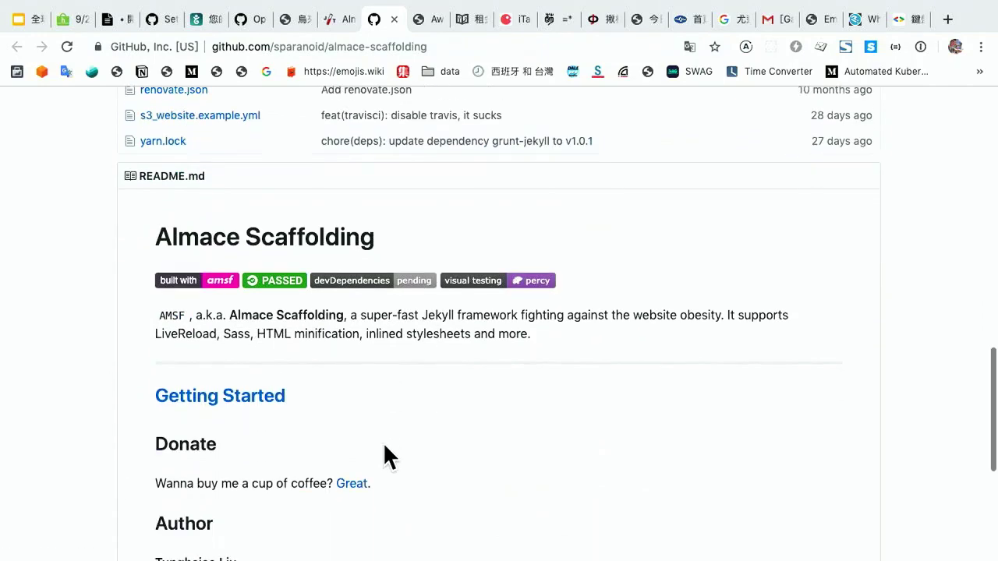
{"action": "scroll", "coordinate": [384, 451], "scroll_direction": "down", "scroll_amount": 2}
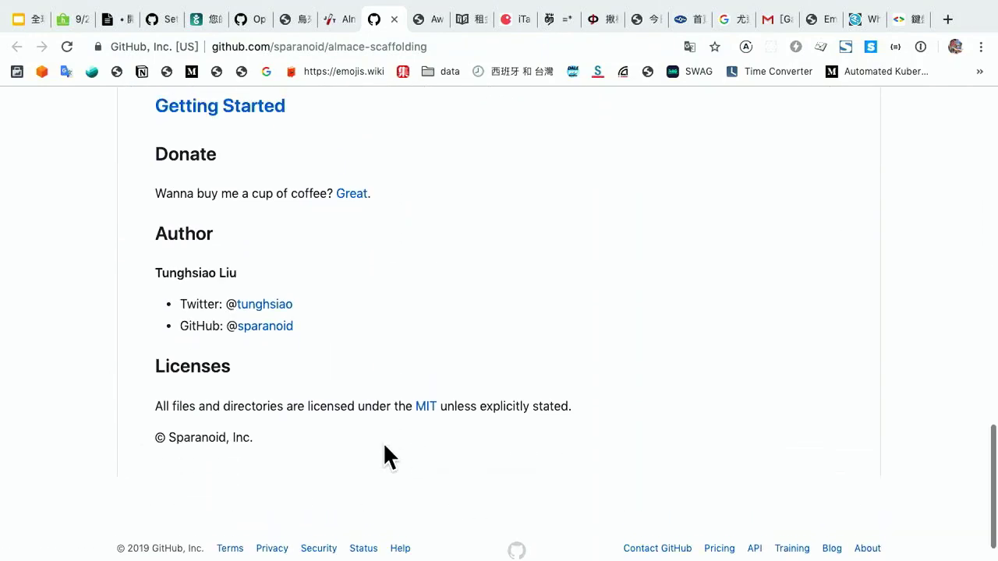
{"action": "scroll", "coordinate": [384, 446], "scroll_direction": "up", "scroll_amount": 10}
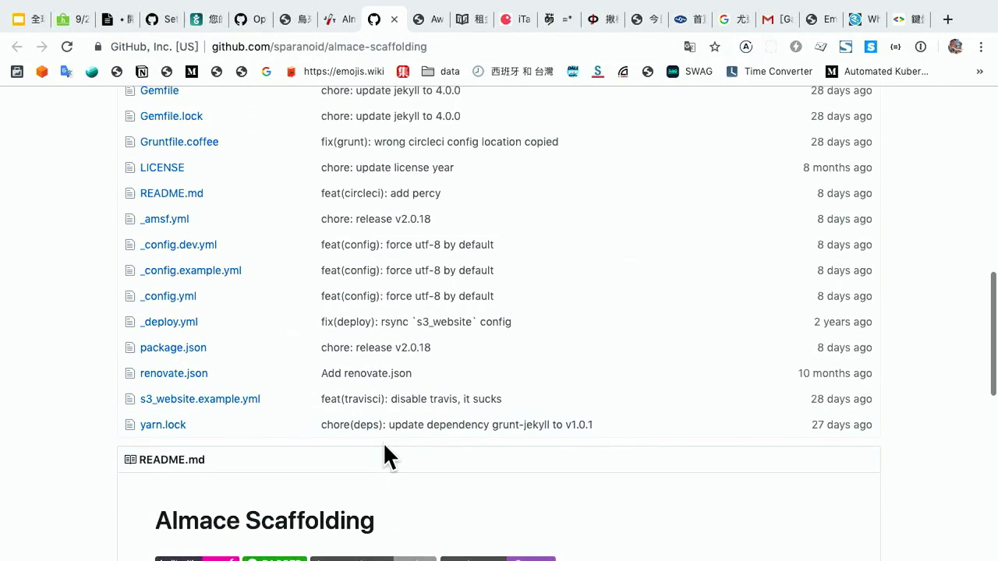
{"action": "scroll", "coordinate": [383, 442], "scroll_direction": "up", "scroll_amount": 6}
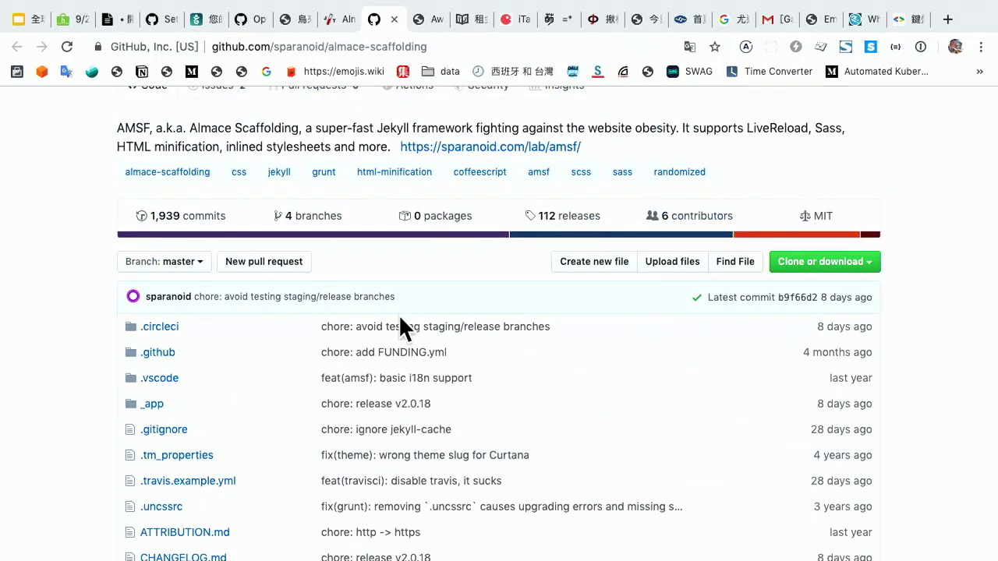
Inspect the repository's branch list, staying on master.
{"action": "left_click", "coordinate": [187, 262]}
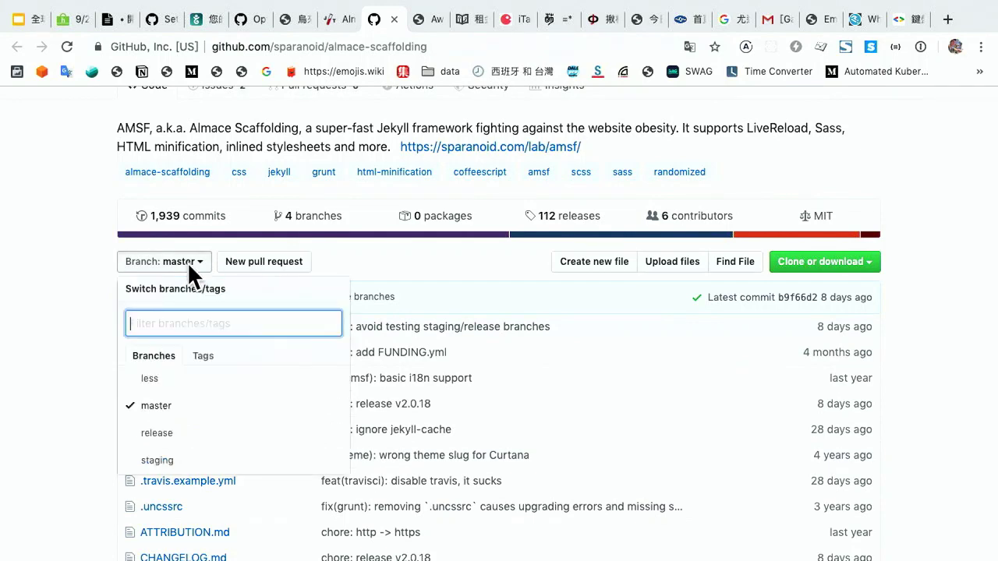
{"action": "left_click", "coordinate": [382, 266]}
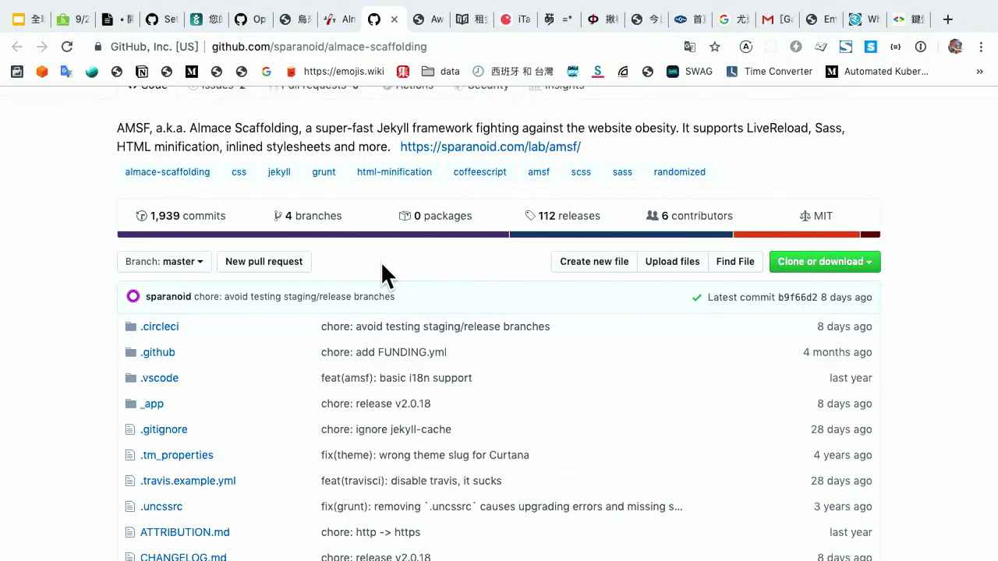
{"action": "left_click", "coordinate": [166, 267]}
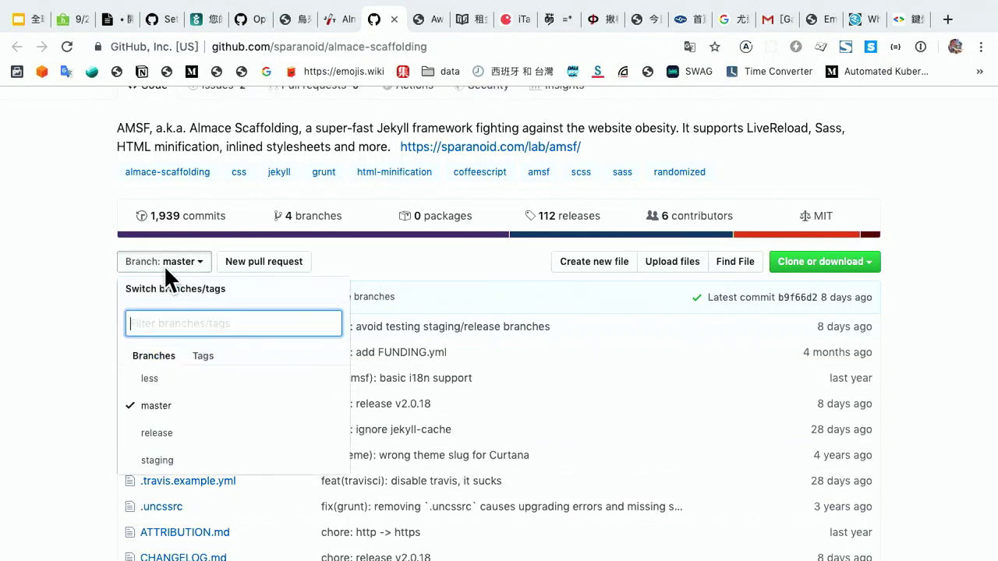
{"action": "left_click", "coordinate": [27, 439]}
{"action": "scroll", "coordinate": [26, 439], "scroll_direction": "down", "scroll_amount": 3}
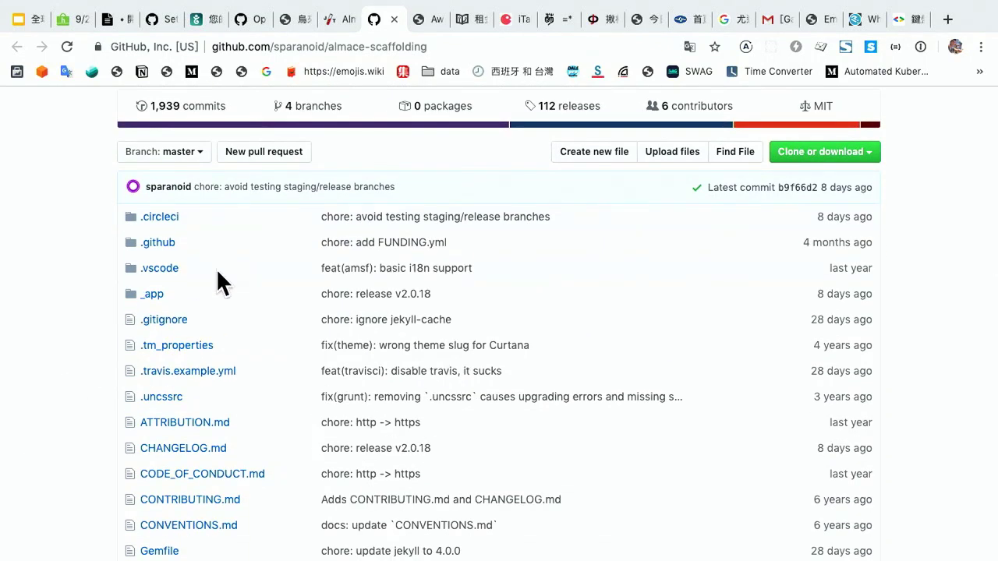
{"action": "left_click", "coordinate": [167, 153]}
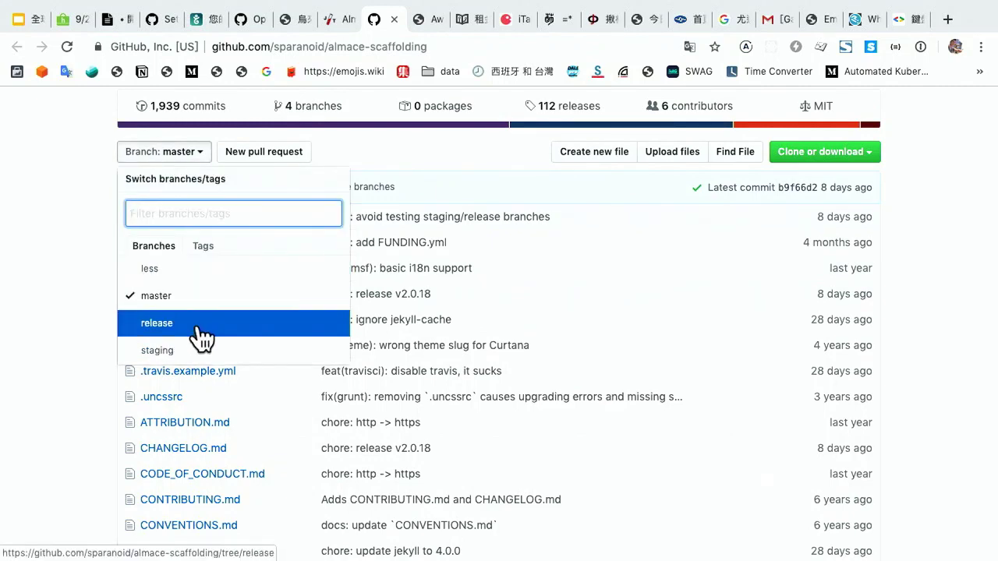
{"action": "left_click", "coordinate": [58, 372]}
{"action": "scroll", "coordinate": [58, 372], "scroll_direction": "down", "scroll_amount": 10}
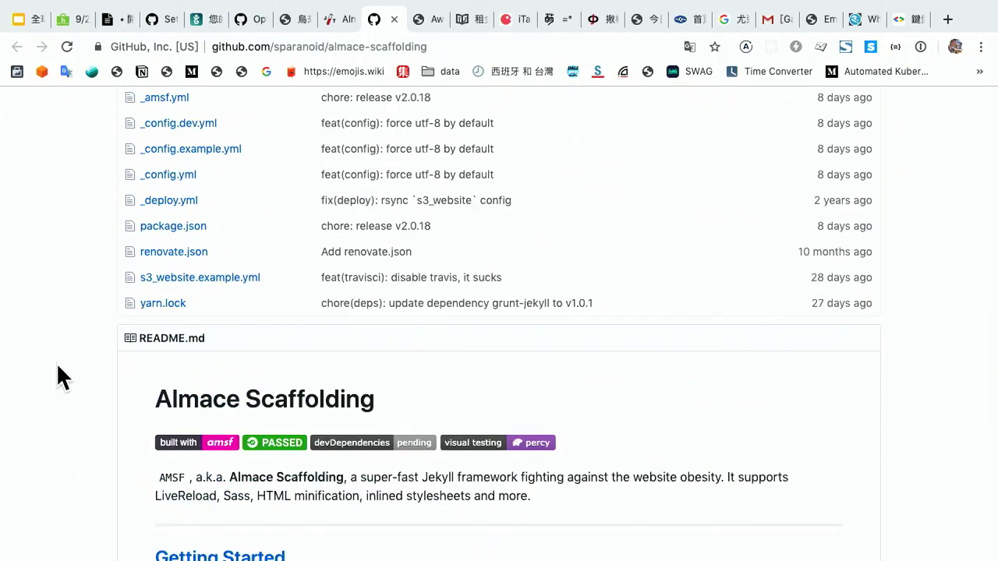
{"action": "scroll", "coordinate": [229, 419], "scroll_direction": "down", "scroll_amount": 5}
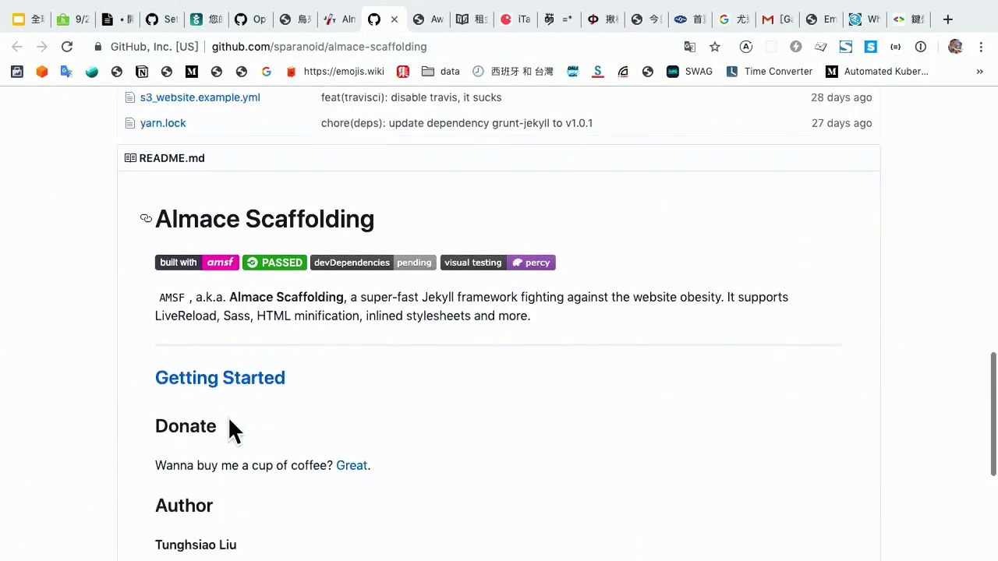
{"action": "scroll", "coordinate": [228, 417], "scroll_direction": "up", "scroll_amount": 15}
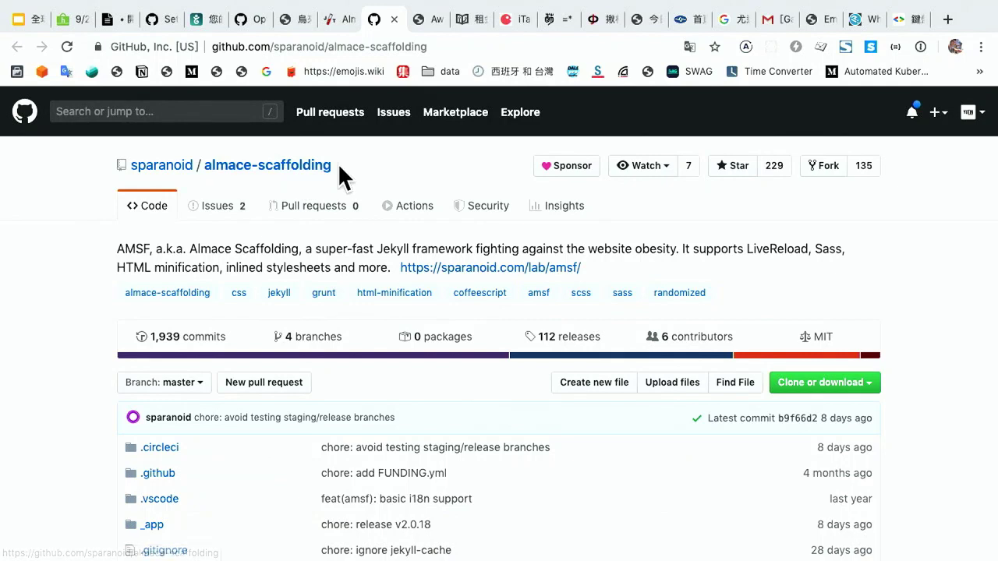
Try the sparanoid.github.io Pages address, which returns 404, then go back to the repository.
{"action": "double_click", "coordinate": [293, 47]}
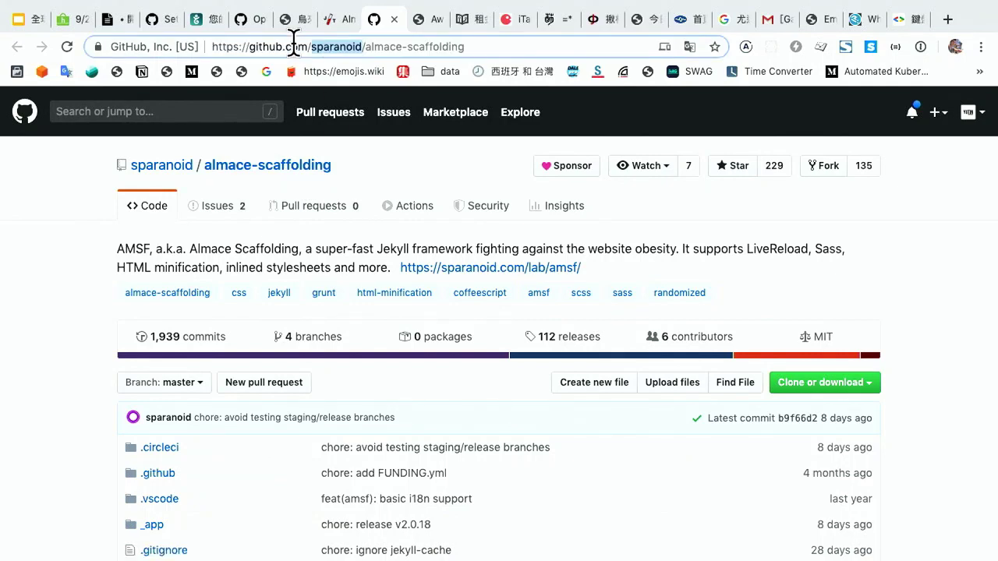
{"action": "key", "text": "BackSpace"}
{"action": "key", "text": "BackSpace"}
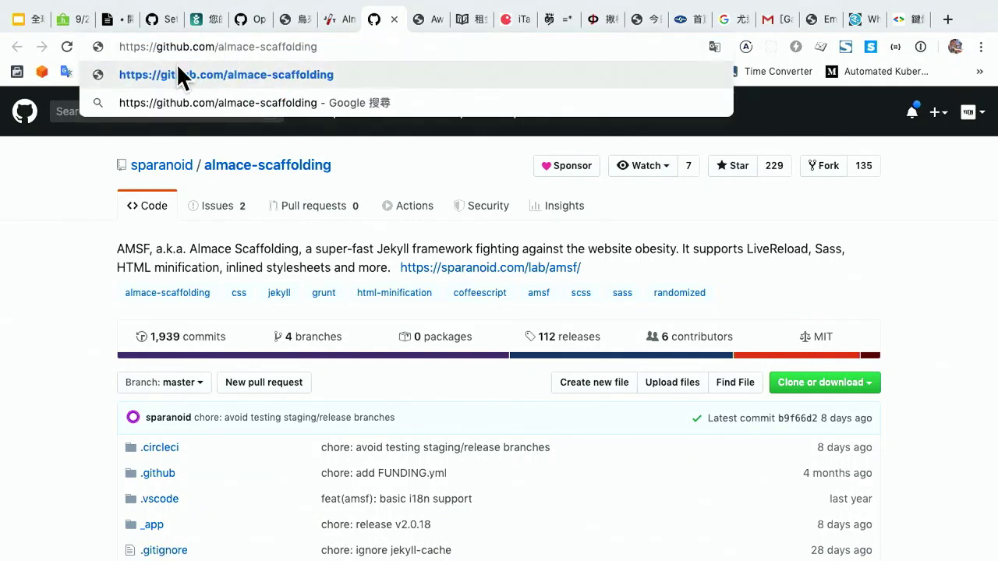
{"action": "left_click", "coordinate": [153, 47]}
{"action": "type", "text": "sparanoid.g"}
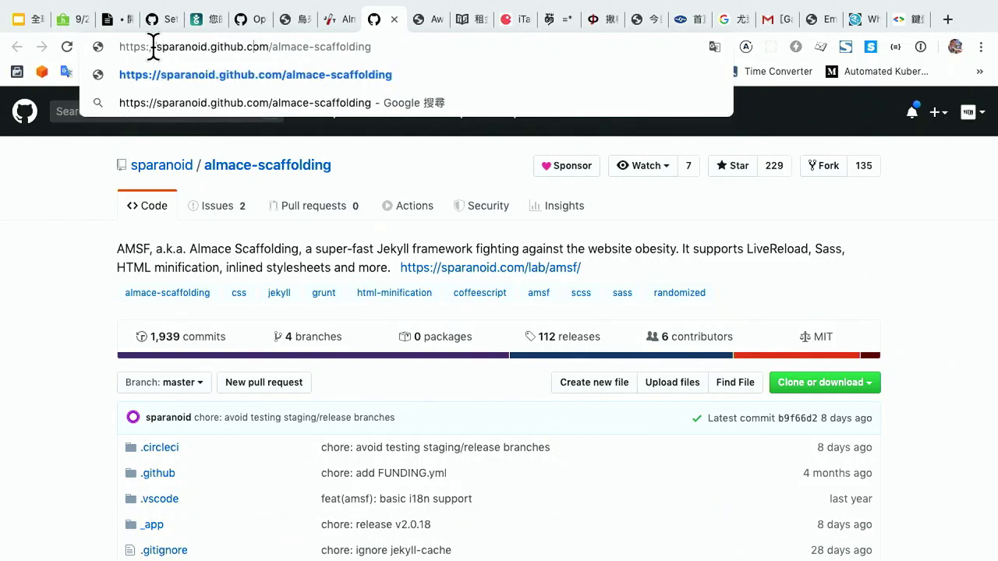
{"action": "type", "text": "ithub.io"}
{"action": "key", "text": "Return"}
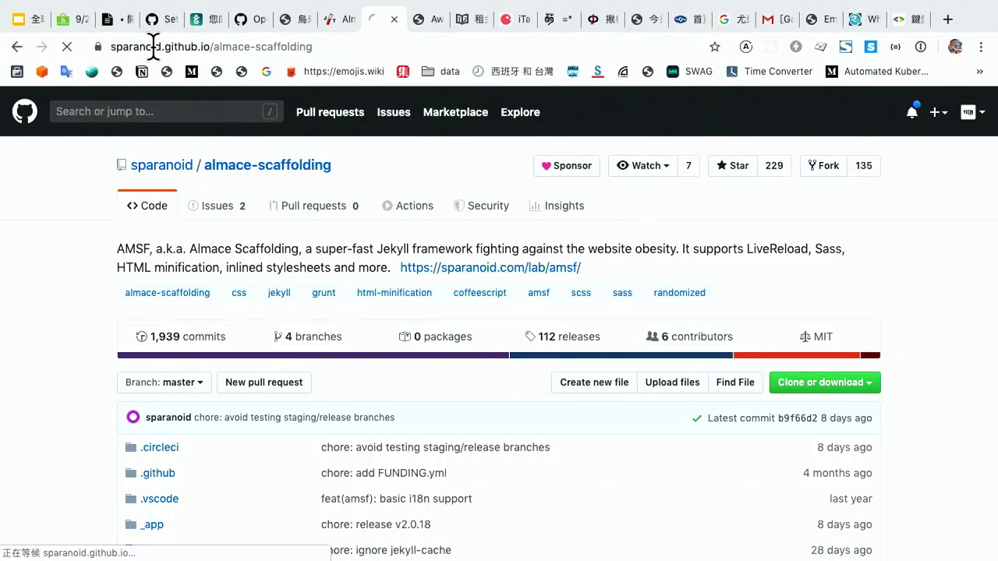
{"action": "left_click", "coordinate": [17, 47]}
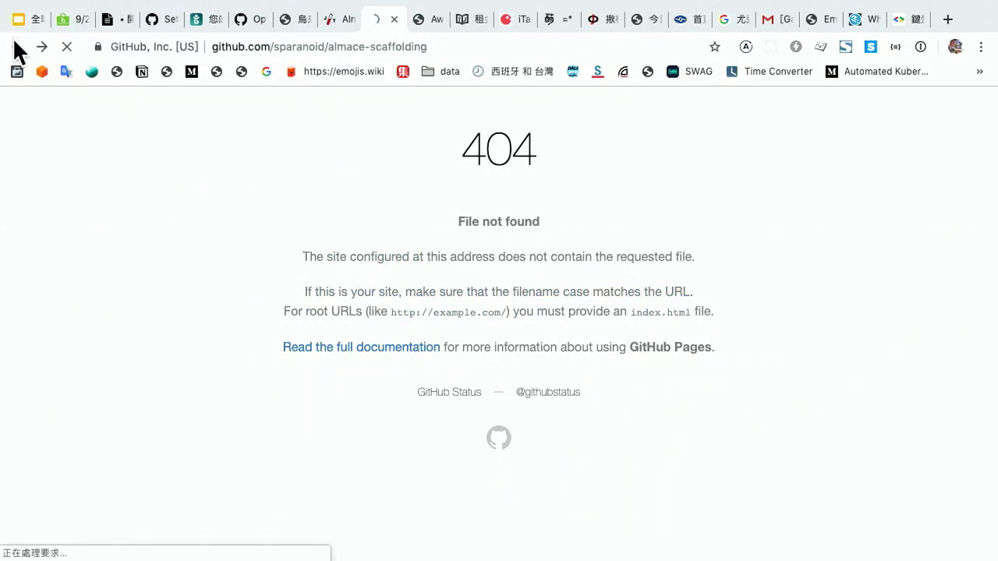
{"action": "mouse_move", "coordinate": [160, 175]}
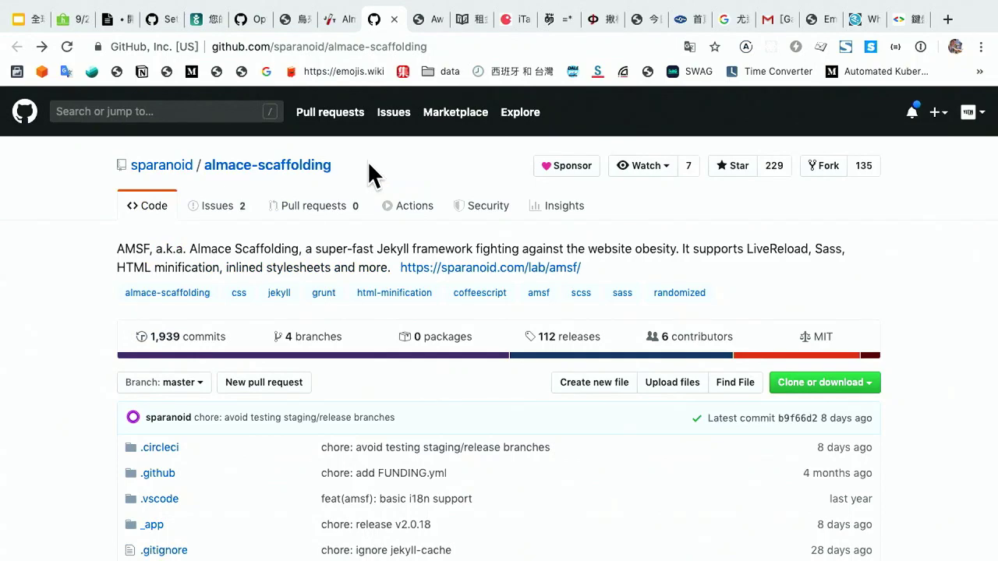
Go from the Almace Scaffolding theme page back to the free Jekyll themes grid.
{"action": "left_click", "coordinate": [334, 22]}
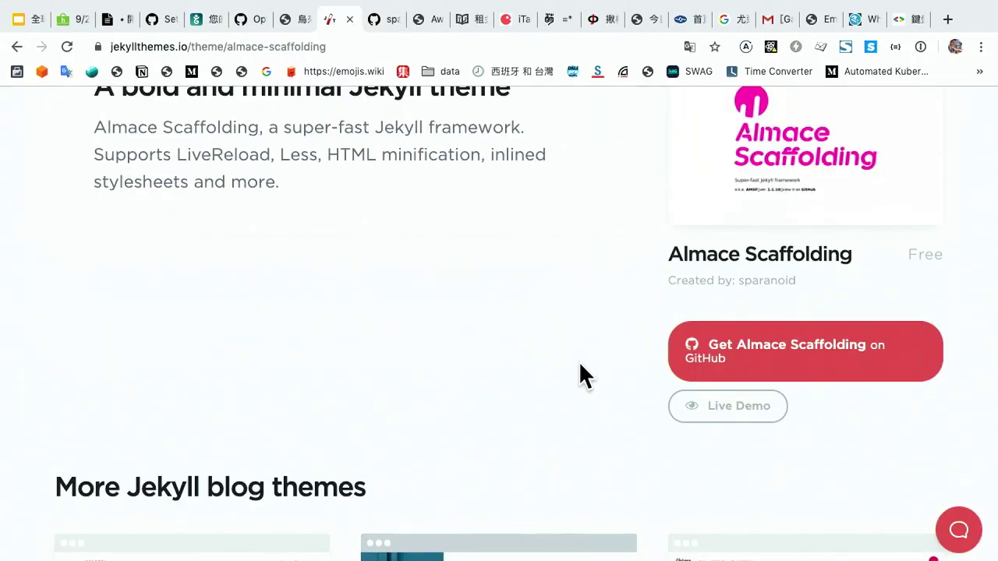
{"action": "scroll", "coordinate": [579, 367], "scroll_direction": "up", "scroll_amount": 3}
{"action": "left_click", "coordinate": [383, 20]}
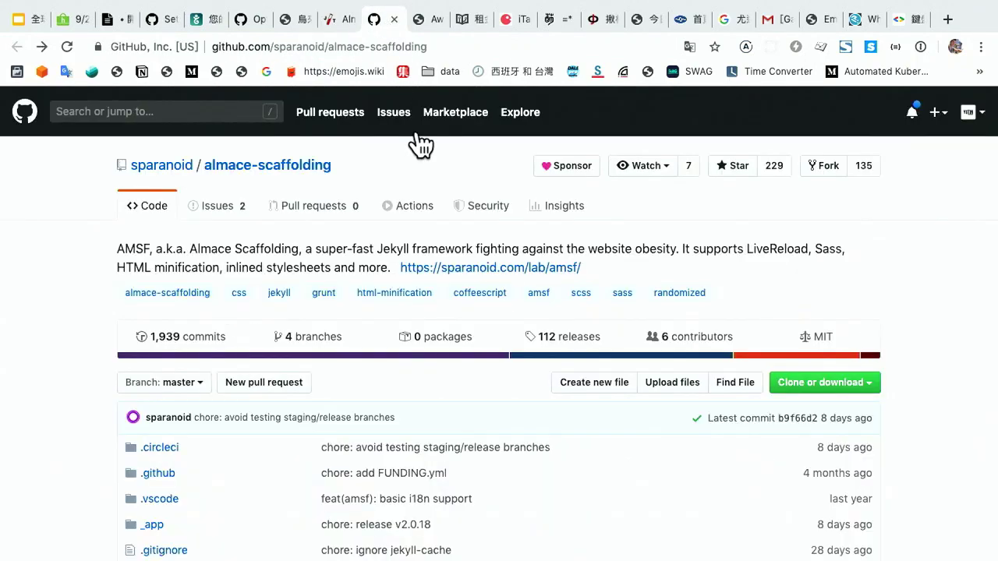
{"action": "left_click", "coordinate": [332, 25]}
{"action": "scroll", "coordinate": [392, 237], "scroll_direction": "up", "scroll_amount": 5}
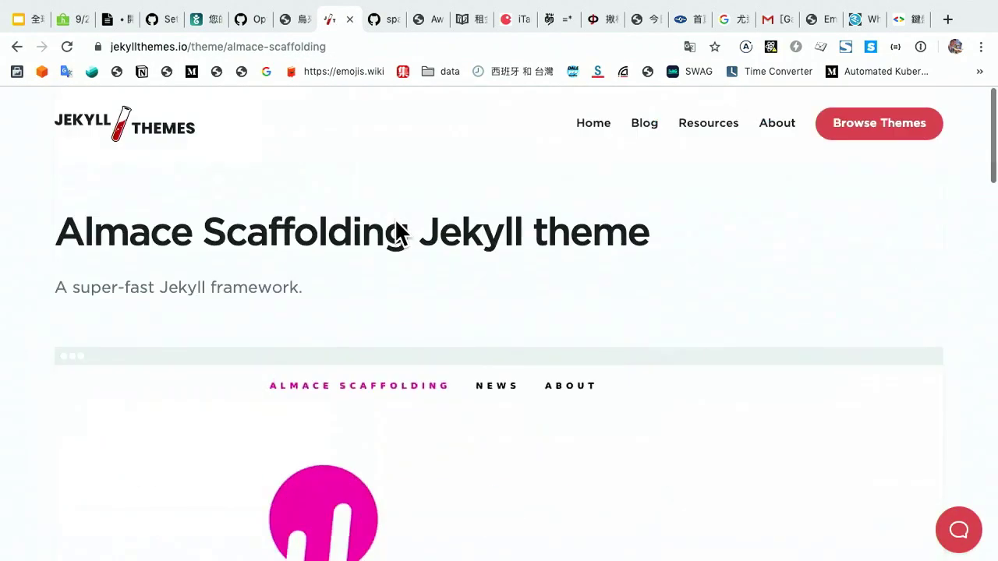
{"action": "left_click", "coordinate": [17, 46]}
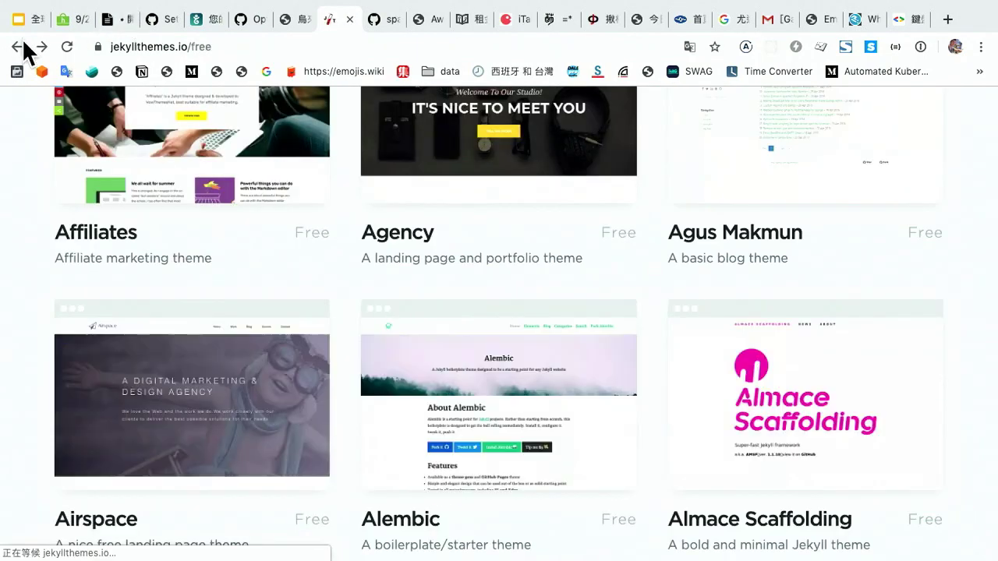
Open the Agency theme's y7kim/agency-jekyll-theme GitHub repository and select its URL.
{"action": "left_click", "coordinate": [516, 166]}
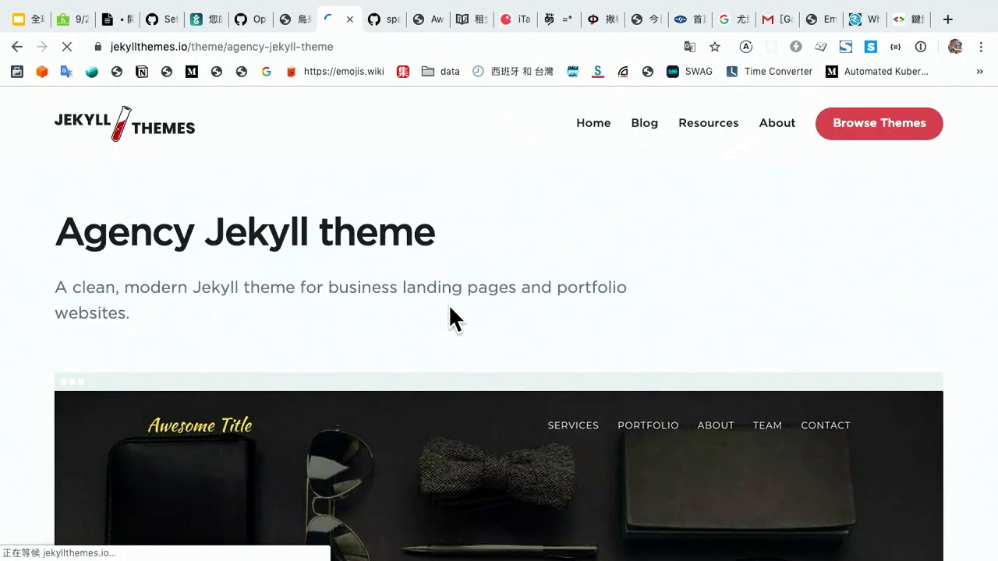
{"action": "scroll", "coordinate": [449, 319], "scroll_direction": "down", "scroll_amount": 10}
{"action": "scroll", "coordinate": [449, 307], "scroll_direction": "down", "scroll_amount": 2}
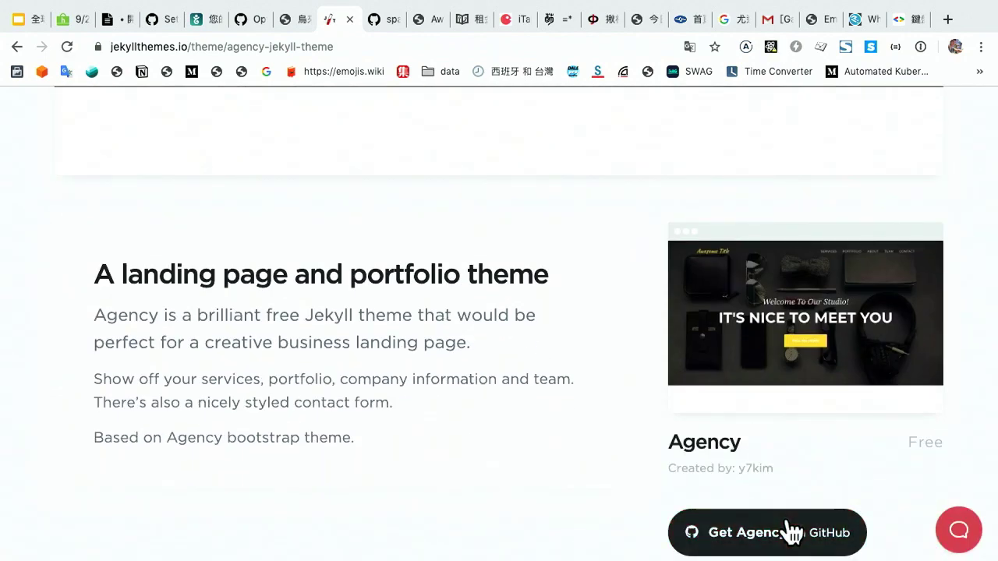
{"action": "left_click", "coordinate": [790, 529]}
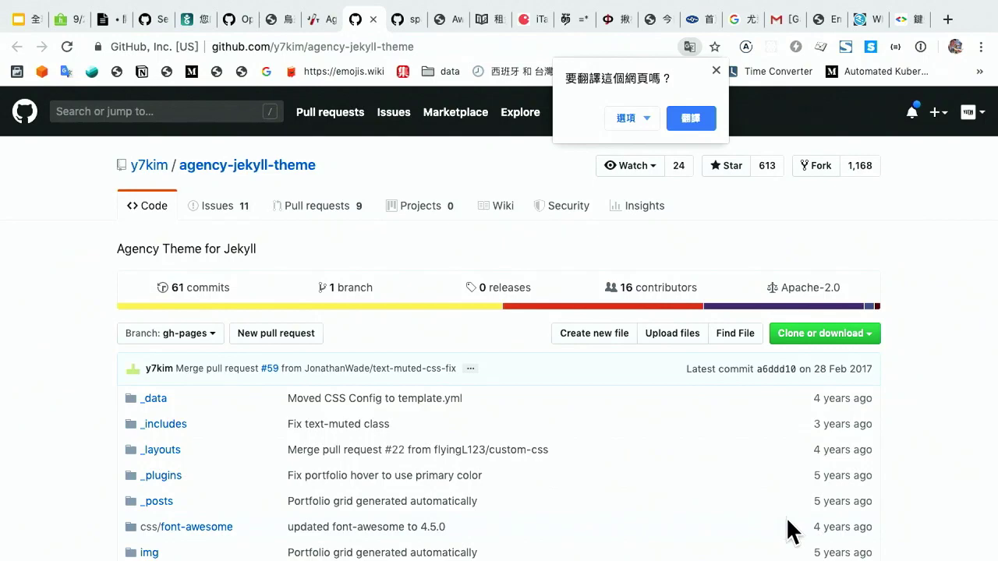
{"action": "left_click", "coordinate": [426, 43]}
{"action": "key", "text": "super+c"}
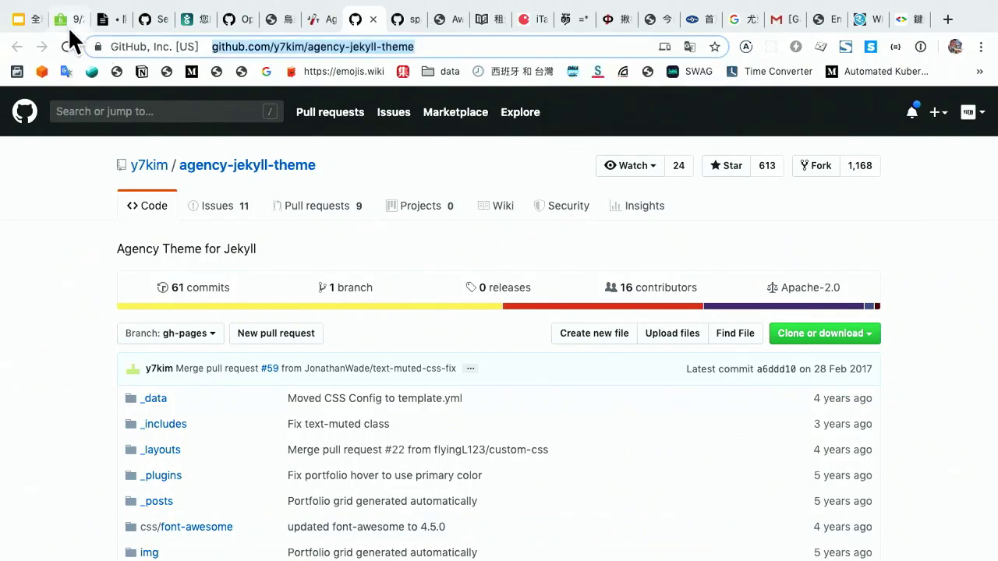
{"action": "left_click", "coordinate": [68, 24]}
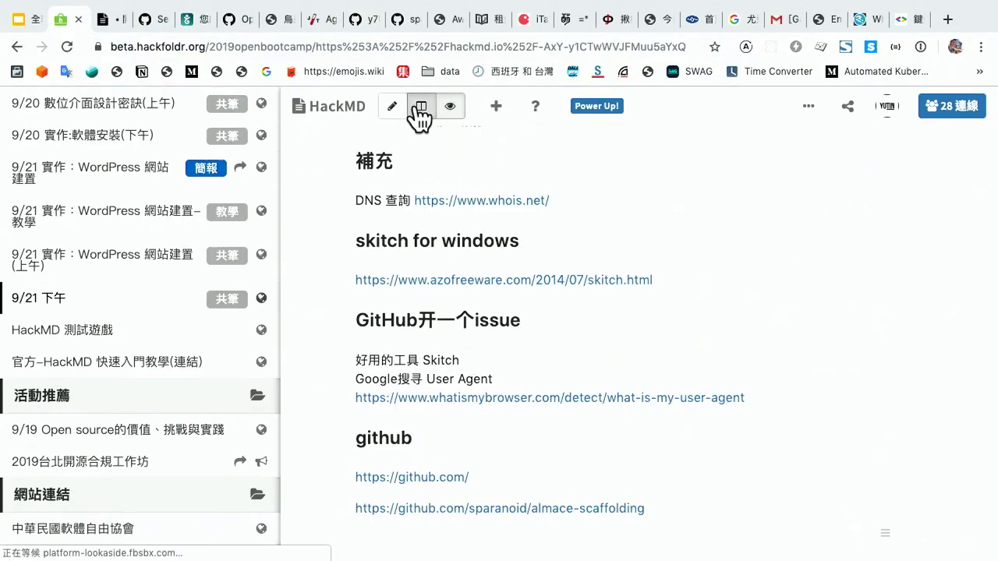
Replace the line 34 almace-scaffolding link with the agency-jekyll-theme URL, then return to GitHub.
{"action": "left_click", "coordinate": [418, 106]}
{"action": "scroll", "coordinate": [437, 390], "scroll_direction": "down", "scroll_amount": 2}
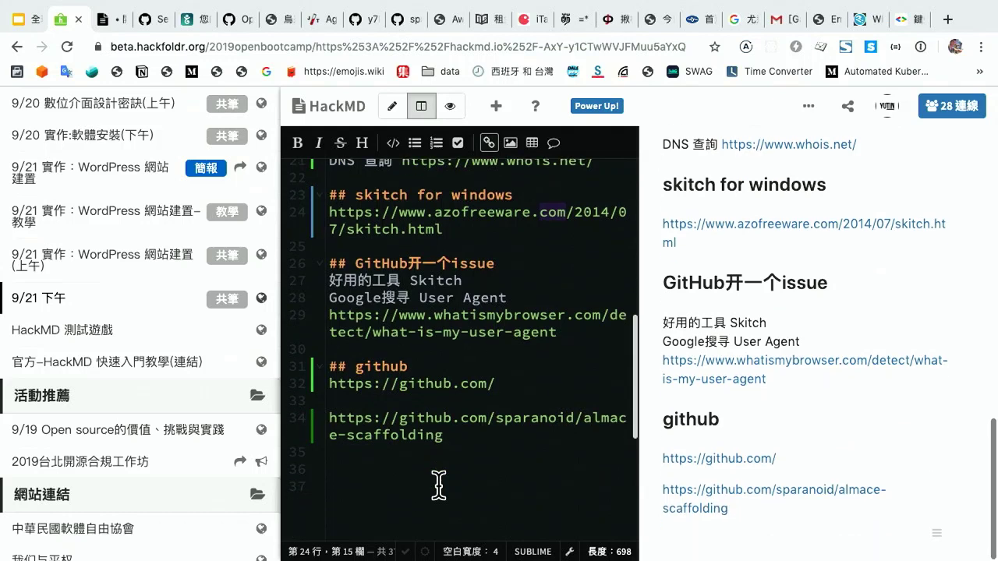
{"action": "left_click", "coordinate": [468, 417]}
{"action": "key", "text": "Right"}
{"action": "key", "text": "Right"}
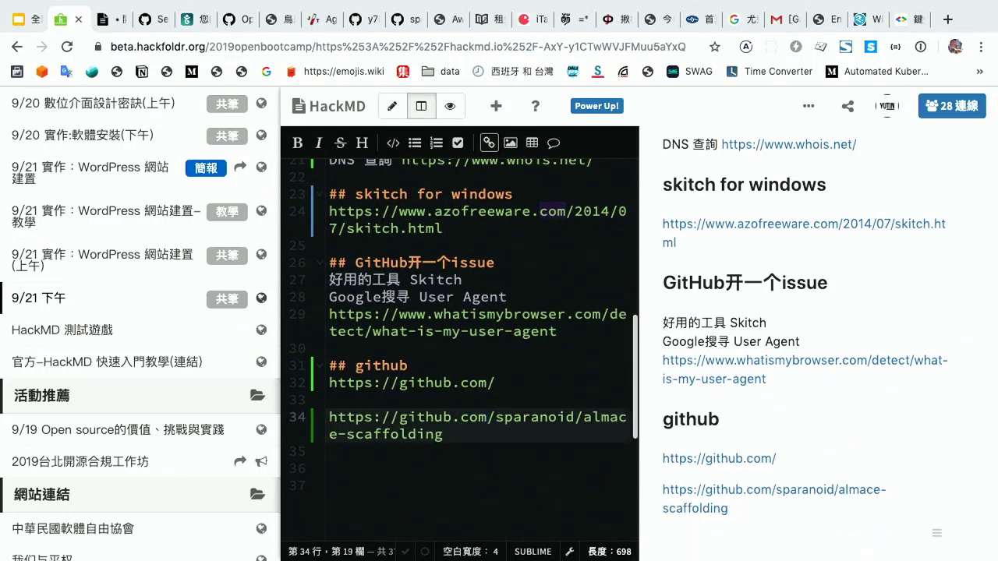
{"action": "key", "text": "alt+shift+Left"}
{"action": "key", "text": "alt+shift+Left"}
{"action": "key", "text": "alt+shift+Left"}
{"action": "key", "text": "alt+shift+Left"}
{"action": "key", "text": "alt+shift+Left"}
{"action": "key", "text": "alt+shift+Left"}
{"action": "key", "text": "alt+shift+Left"}
{"action": "key", "text": "alt+shift+Left"}
{"action": "key", "text": "alt+shift+Left"}
{"action": "key", "text": "alt+shift+Left"}
{"action": "key", "text": "super+v"}
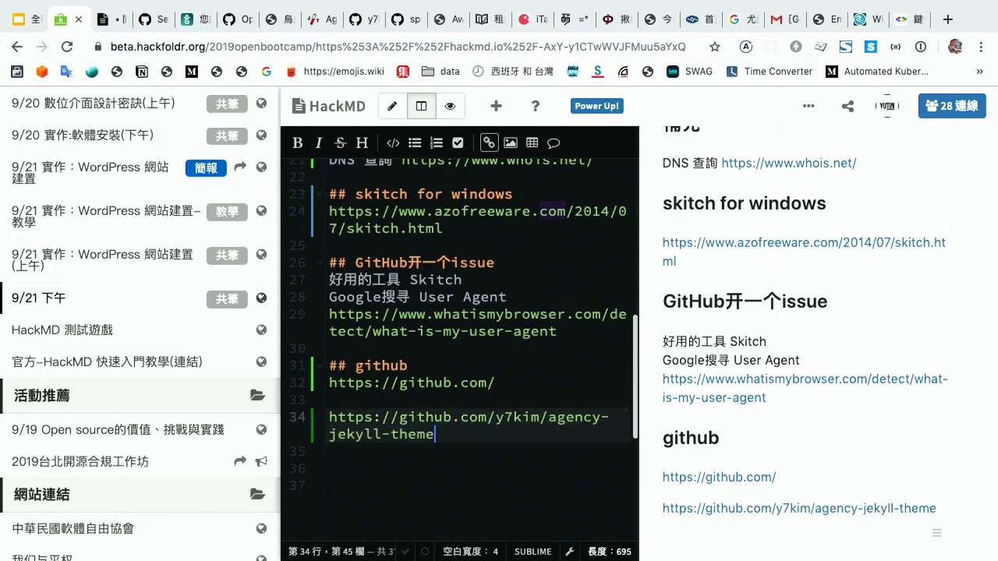
{"action": "left_click", "coordinate": [476, 279]}
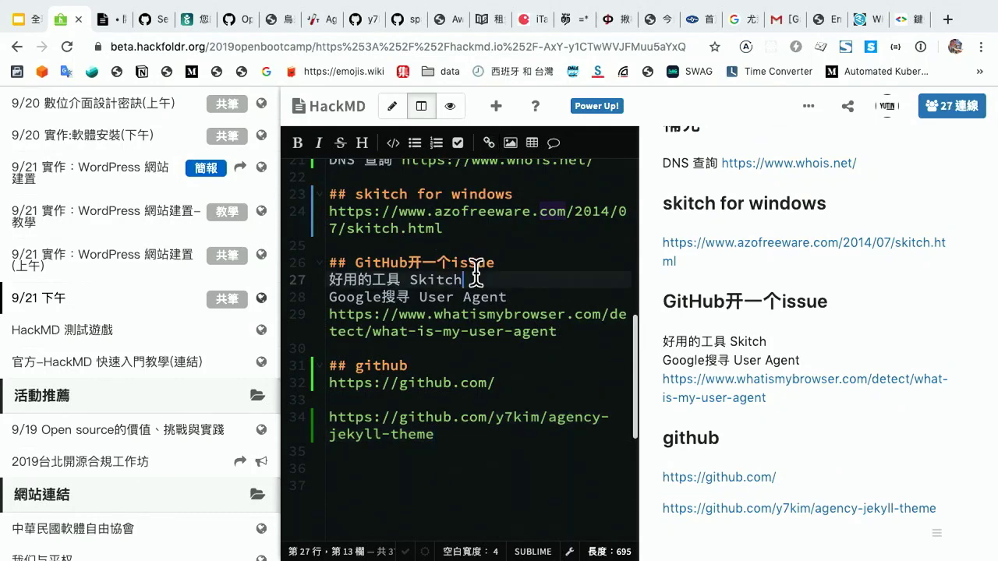
{"action": "left_click", "coordinate": [316, 22]}
{"action": "left_click", "coordinate": [353, 21]}
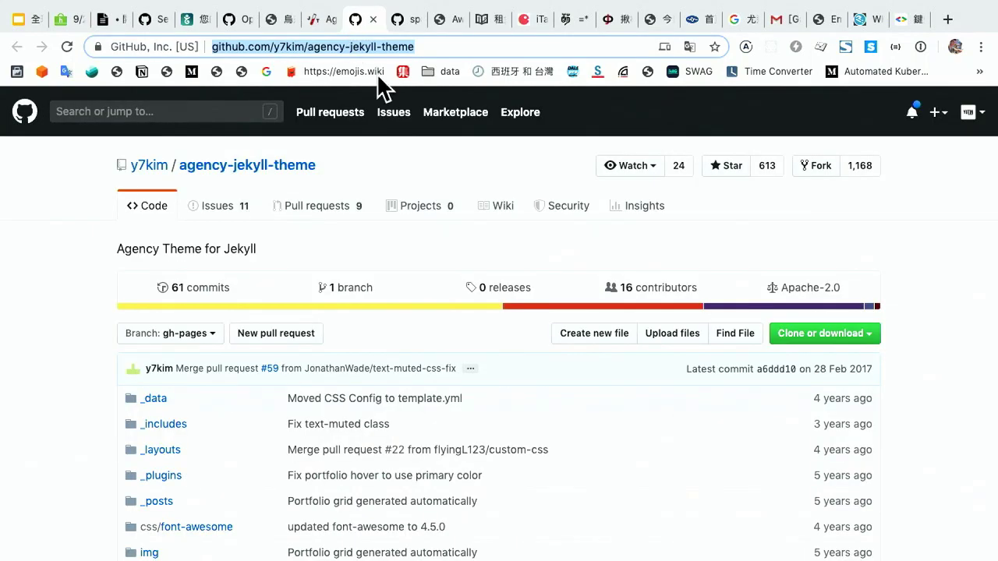
Glance at the agency-jekyll-theme repository's branch list without changing branches.
{"action": "scroll", "coordinate": [545, 315], "scroll_direction": "down", "scroll_amount": 3}
{"action": "scroll", "coordinate": [545, 315], "scroll_direction": "up", "scroll_amount": 2}
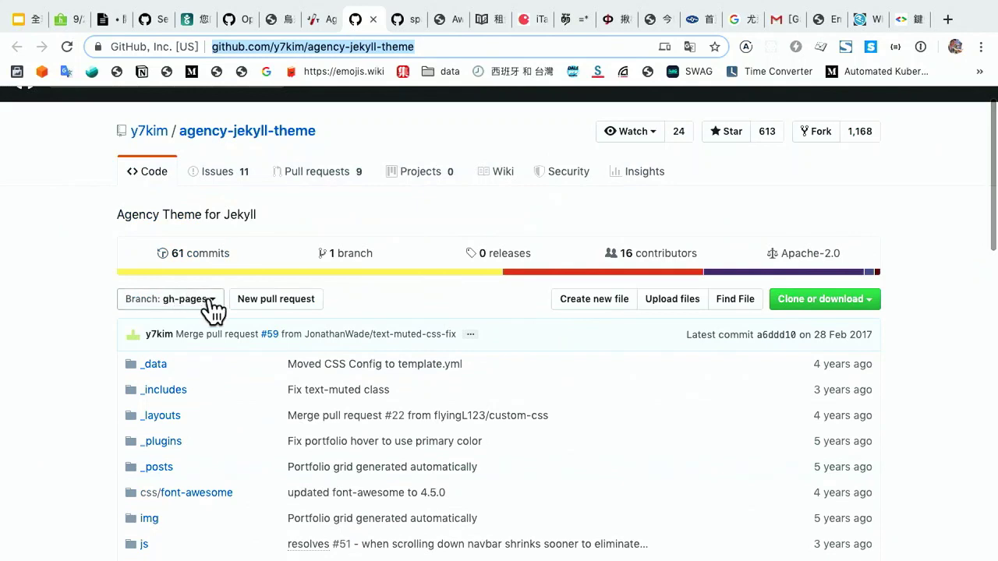
{"action": "left_click", "coordinate": [171, 298]}
{"action": "left_click", "coordinate": [416, 312]}
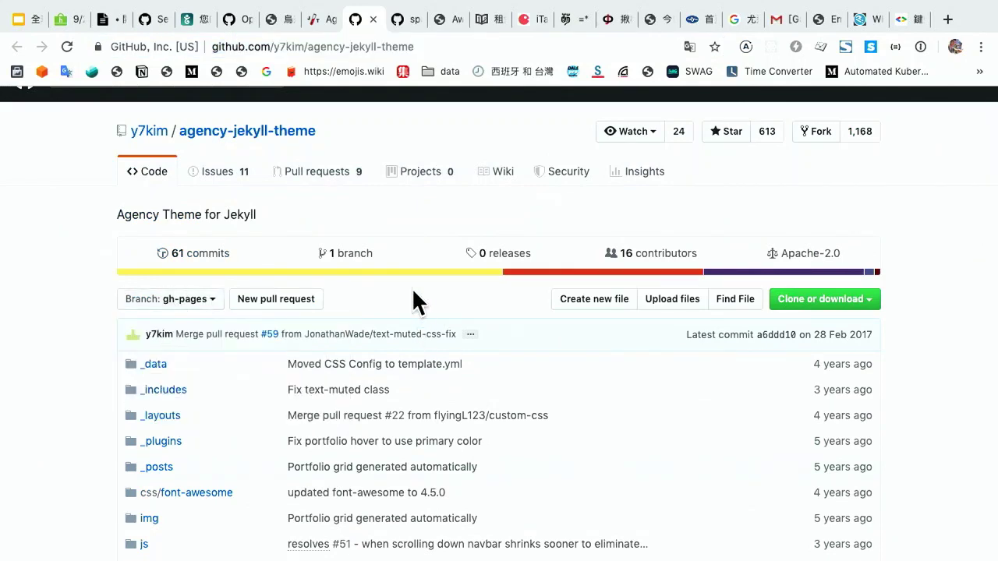
Load the theme's live site at y7kim.github.io/agency-jekyll-theme.
{"action": "double_click", "coordinate": [273, 47]}
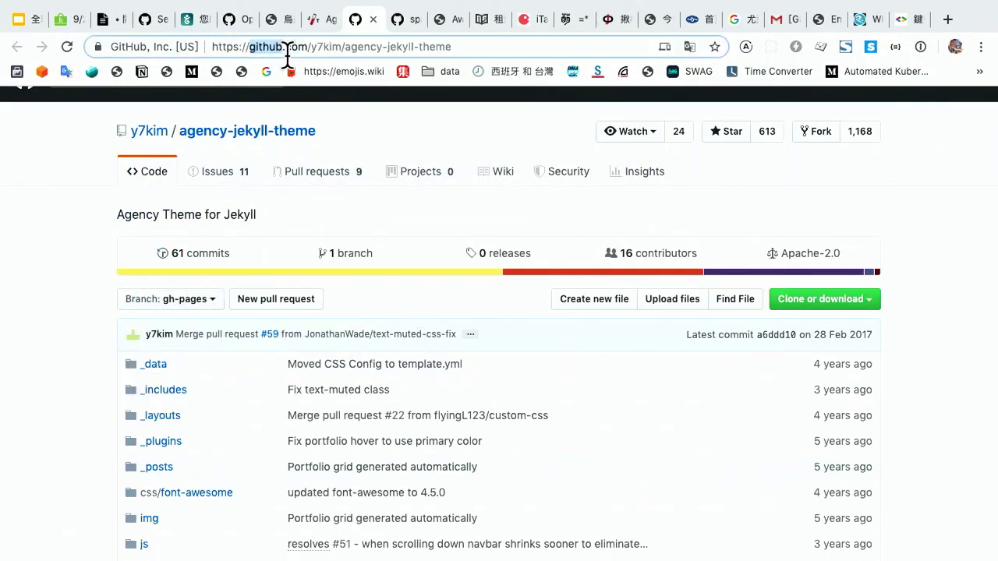
{"action": "key", "text": "BackSpace"}
{"action": "key", "text": "super+z"}
{"action": "left_click", "coordinate": [267, 47]}
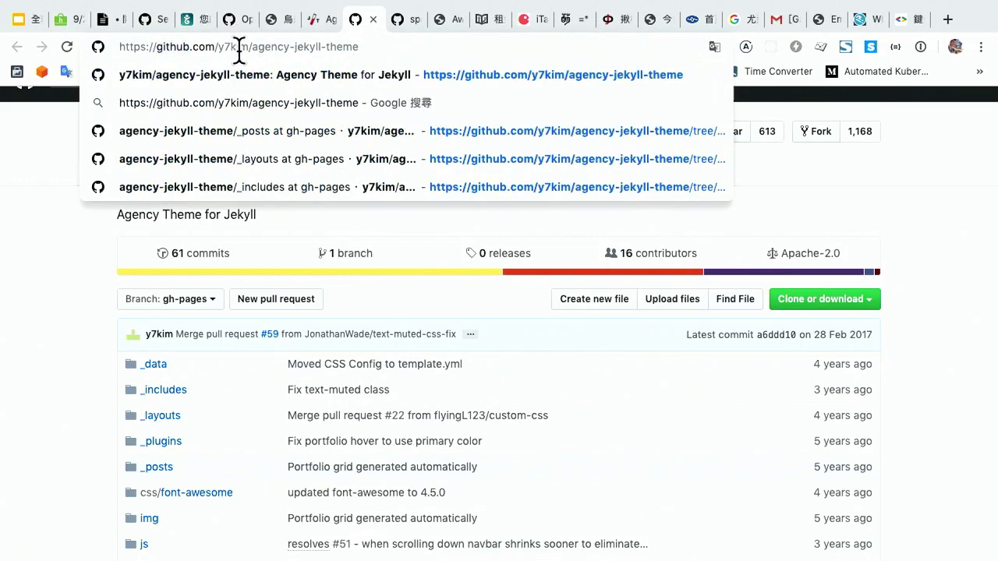
{"action": "double_click", "coordinate": [240, 49]}
{"action": "key", "text": "super+x"}
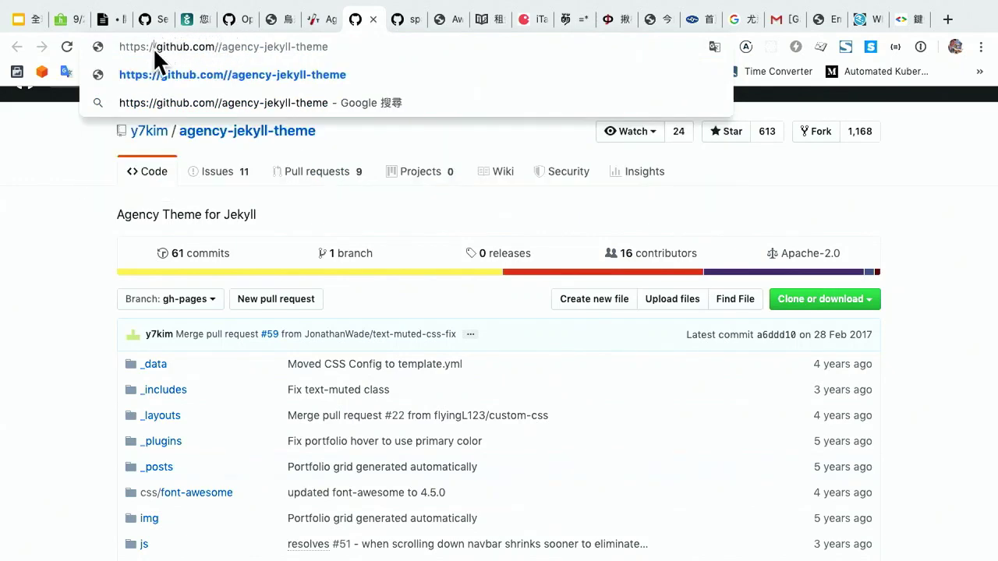
{"action": "left_click", "coordinate": [153, 47]}
{"action": "key", "text": "super+v"}
{"action": "type", "text": "."}
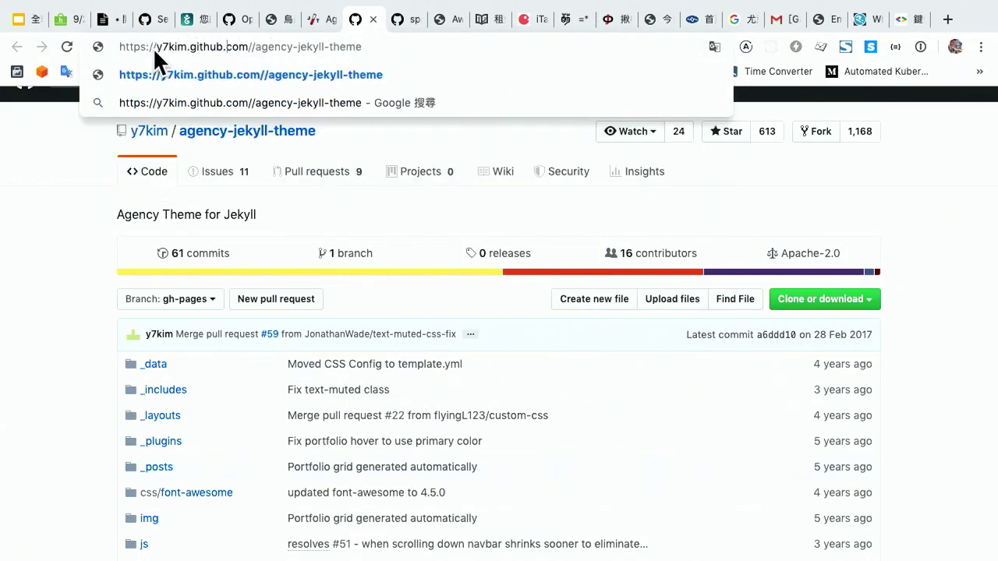
{"action": "key", "text": "shift+Right"}
{"action": "key", "text": "shift+Right"}
{"action": "key", "text": "shift+Right"}
{"action": "type", "text": "io"}
{"action": "key", "text": "Return"}
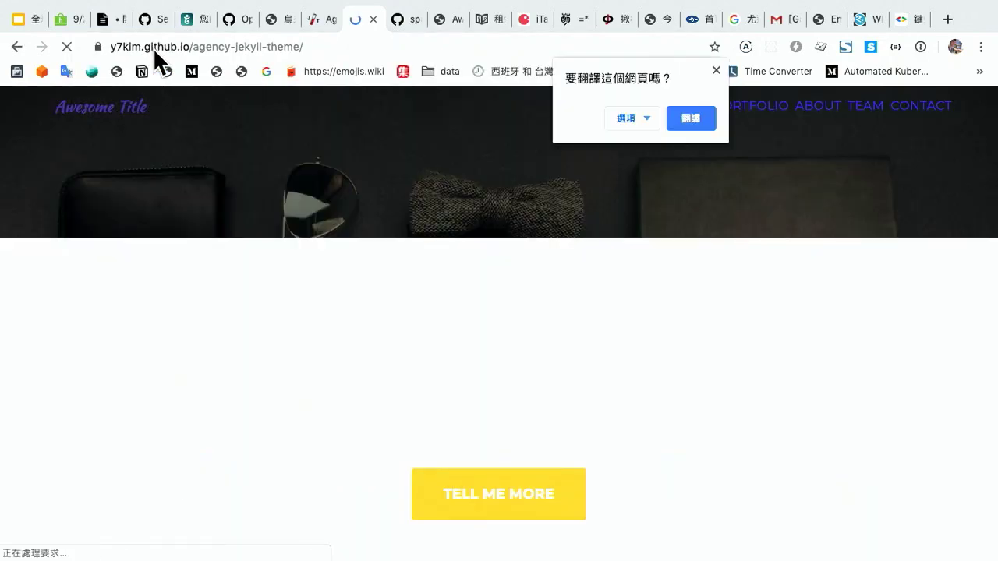
Go back to the repository page, decline translation, and return to the HackMD notes.
{"action": "left_click", "coordinate": [16, 49]}
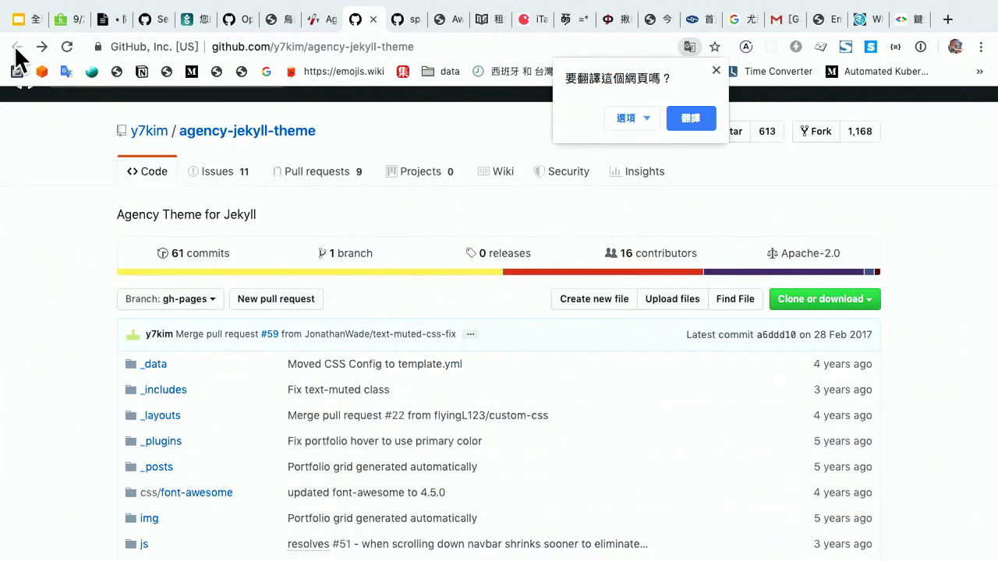
{"action": "left_click", "coordinate": [23, 174]}
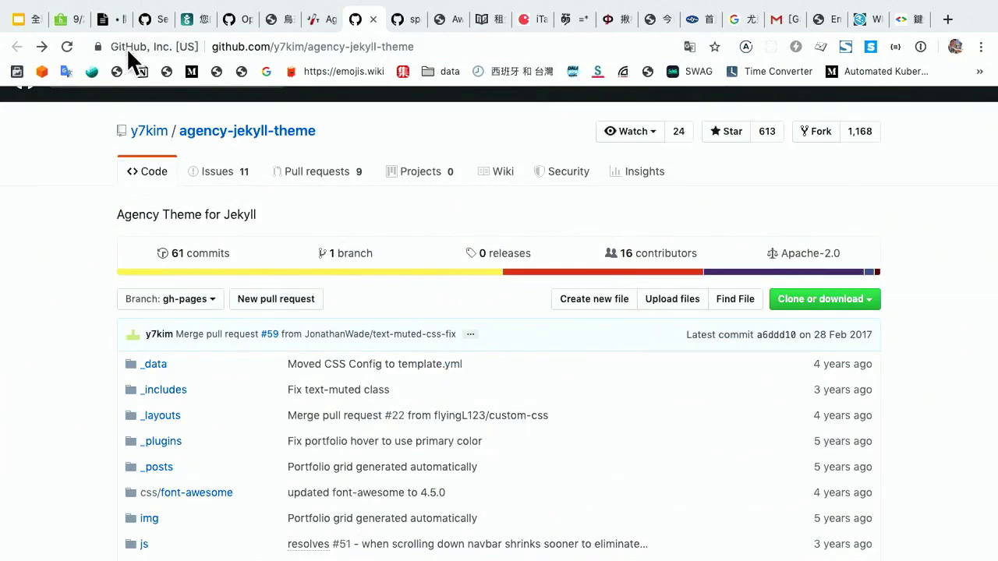
{"action": "left_click", "coordinate": [78, 21]}
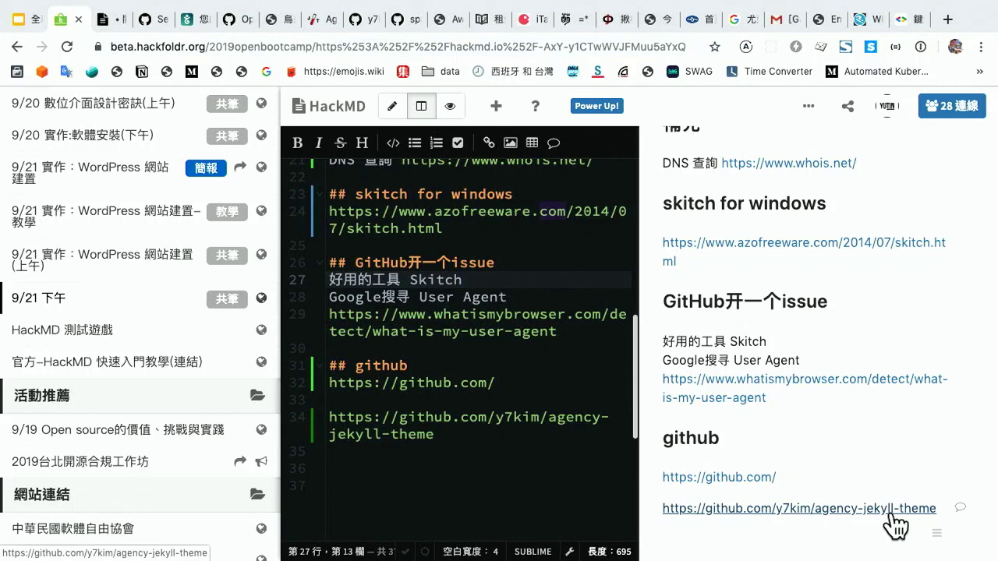
Return from HackMD to the y7kim/agency-jekyll-theme repository on its gh-pages branch.
{"action": "left_click", "coordinate": [840, 453]}
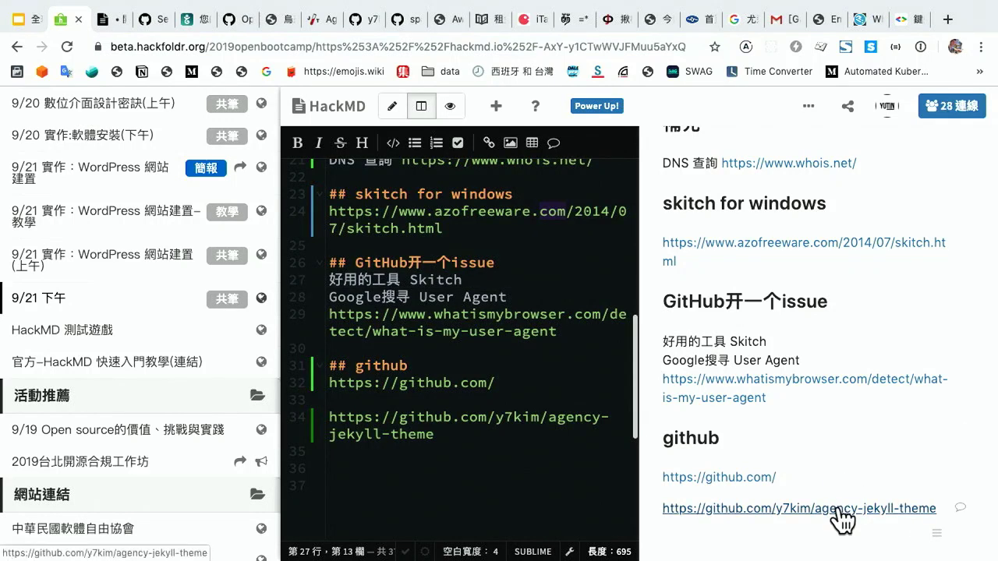
{"action": "left_click", "coordinate": [361, 18]}
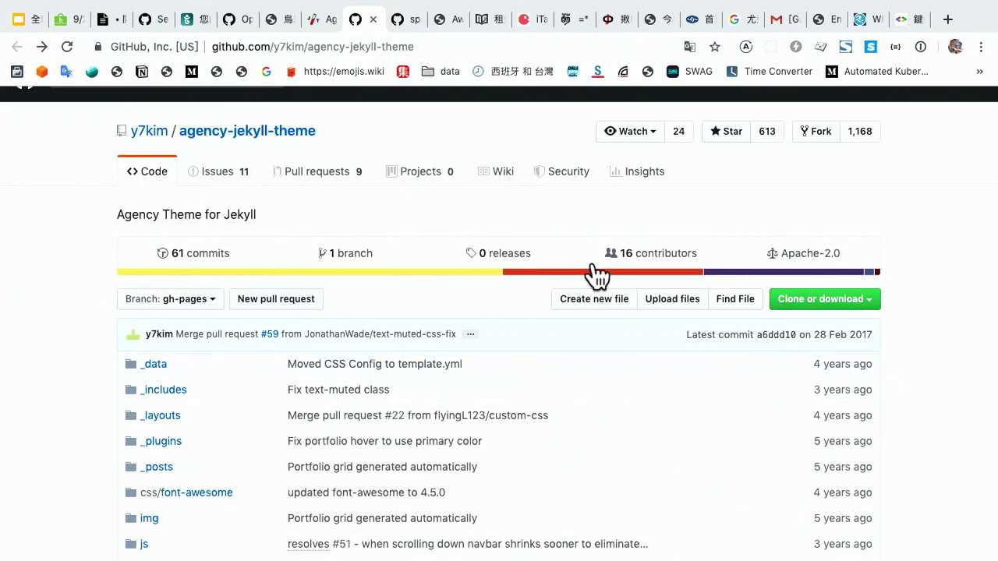
From the Fork dialog, open the account's existing agency-jekyll-theme fork in a new tab.
{"action": "left_click", "coordinate": [824, 133]}
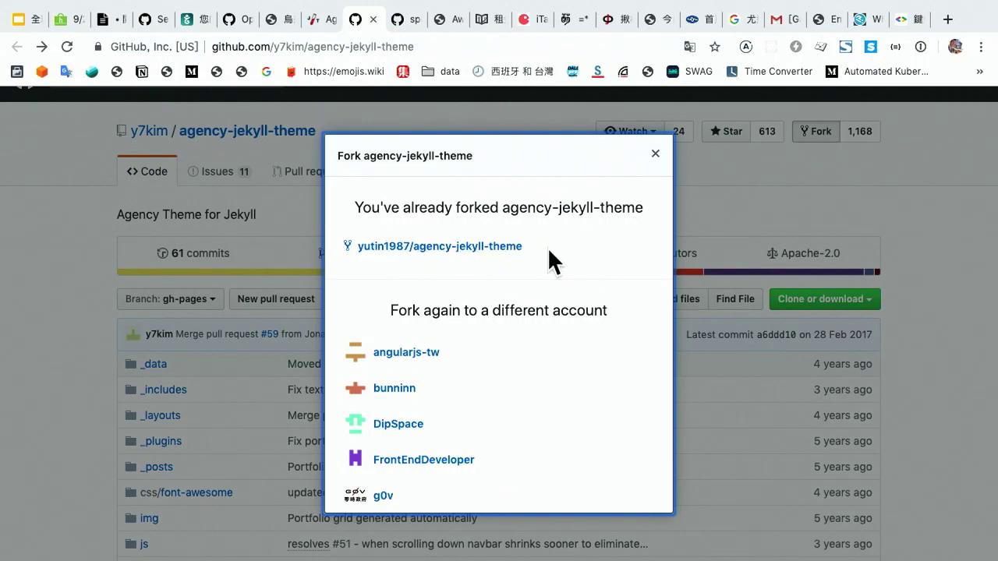
{"action": "right_click", "coordinate": [503, 247]}
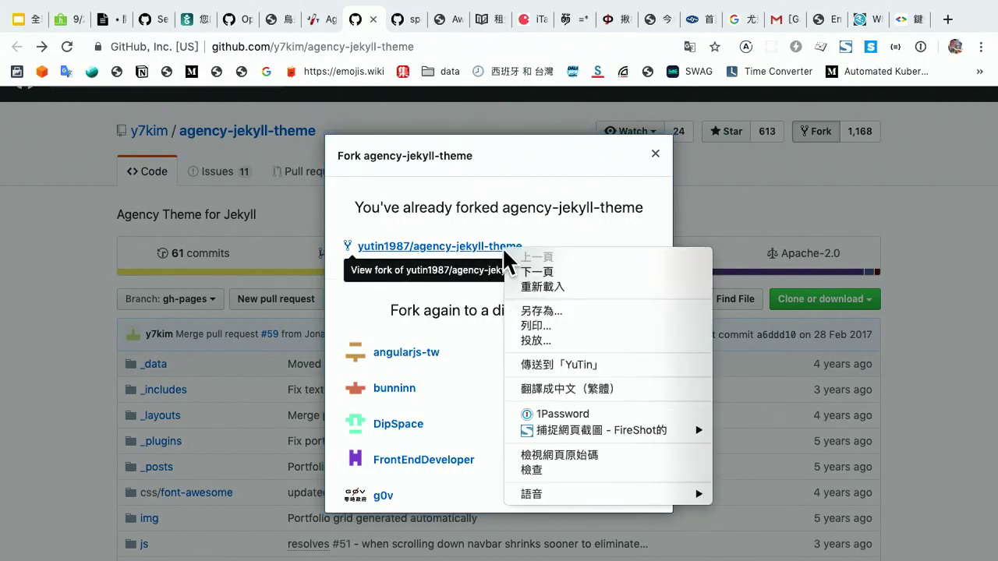
{"action": "left_click", "coordinate": [410, 274]}
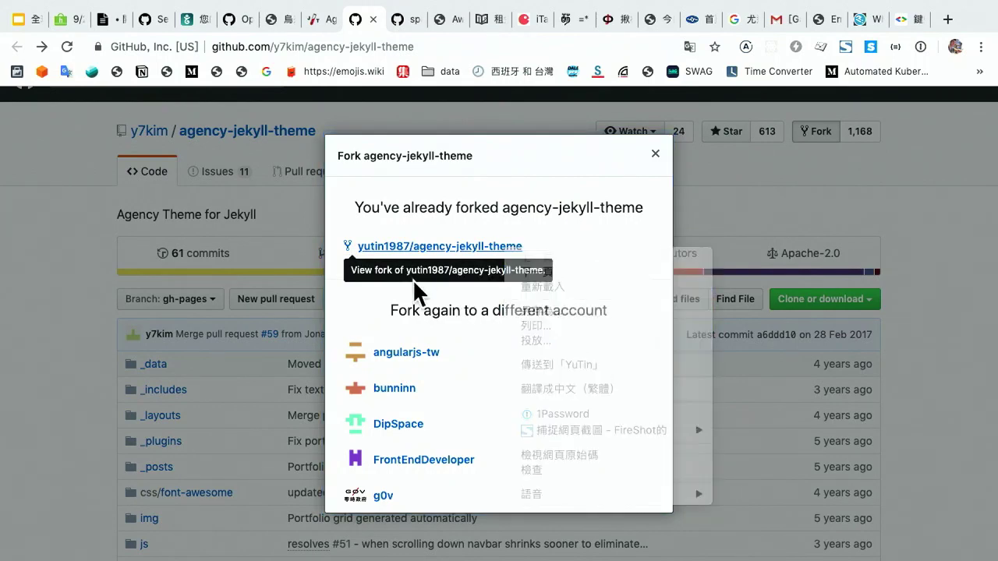
{"action": "left_click", "coordinate": [365, 248], "text": "super"}
{"action": "left_click", "coordinate": [392, 22]}
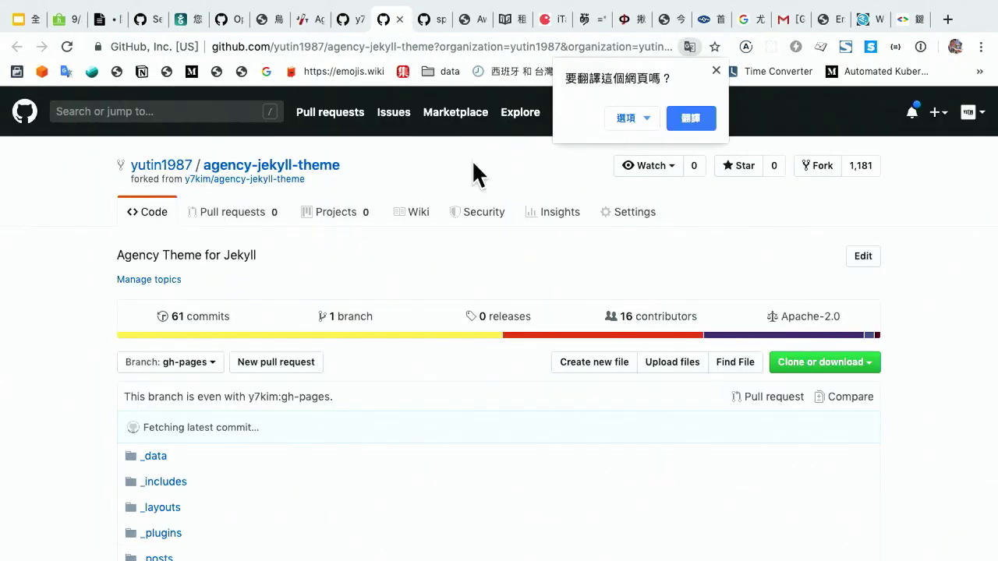
Start deleting the fork from its Settings, pasting the repository name into the confirmation.
{"action": "left_click", "coordinate": [656, 226]}
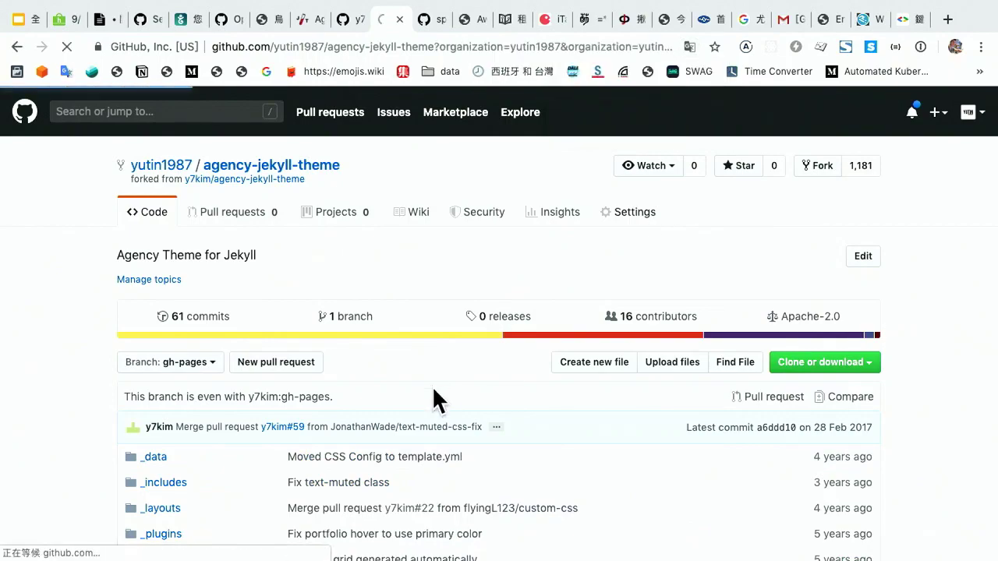
{"action": "scroll", "coordinate": [432, 386], "scroll_direction": "down", "scroll_amount": 15}
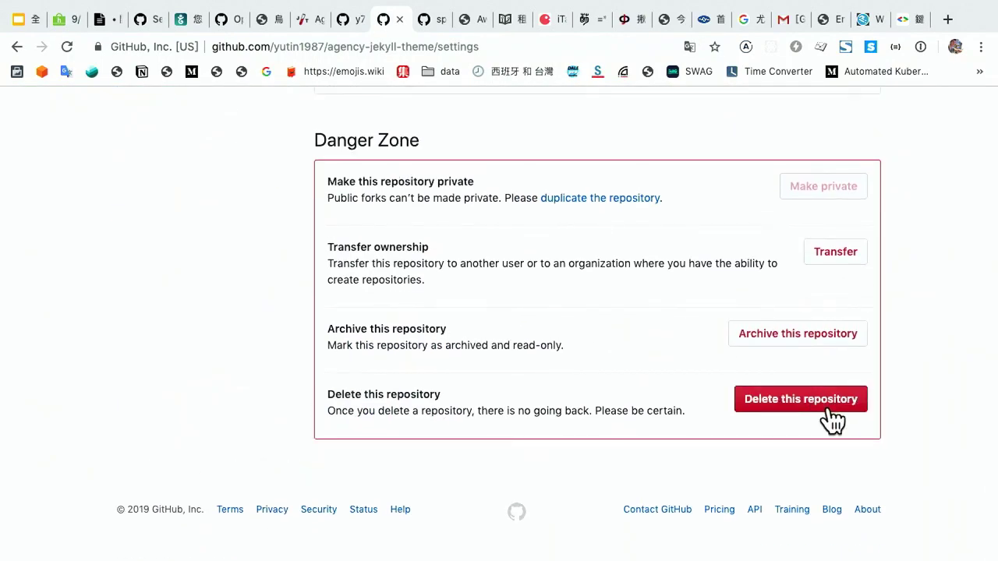
{"action": "left_click", "coordinate": [824, 398]}
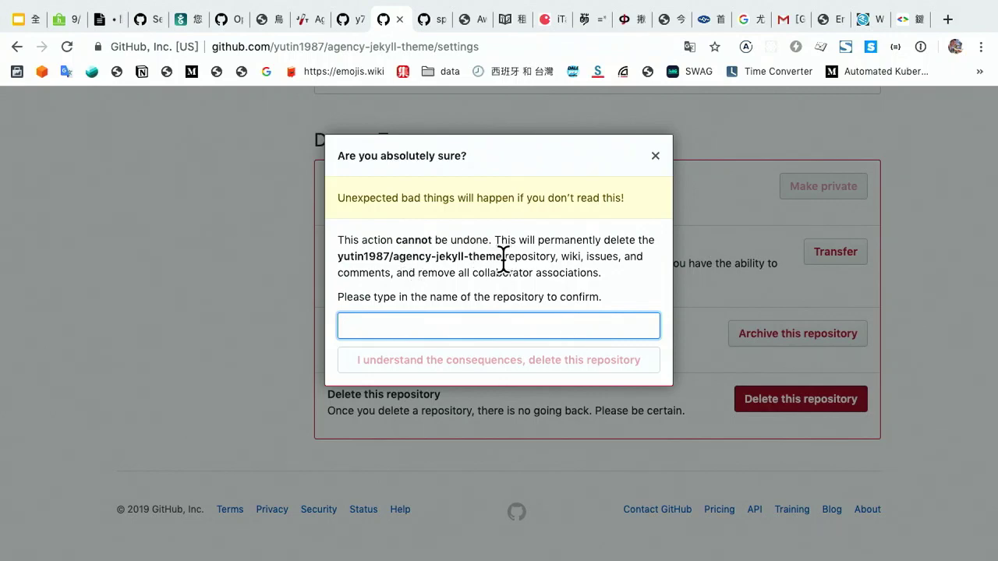
{"action": "left_click_drag", "start_coordinate": [501, 260], "coordinate": [312, 268]}
{"action": "left_click", "coordinate": [312, 267]}
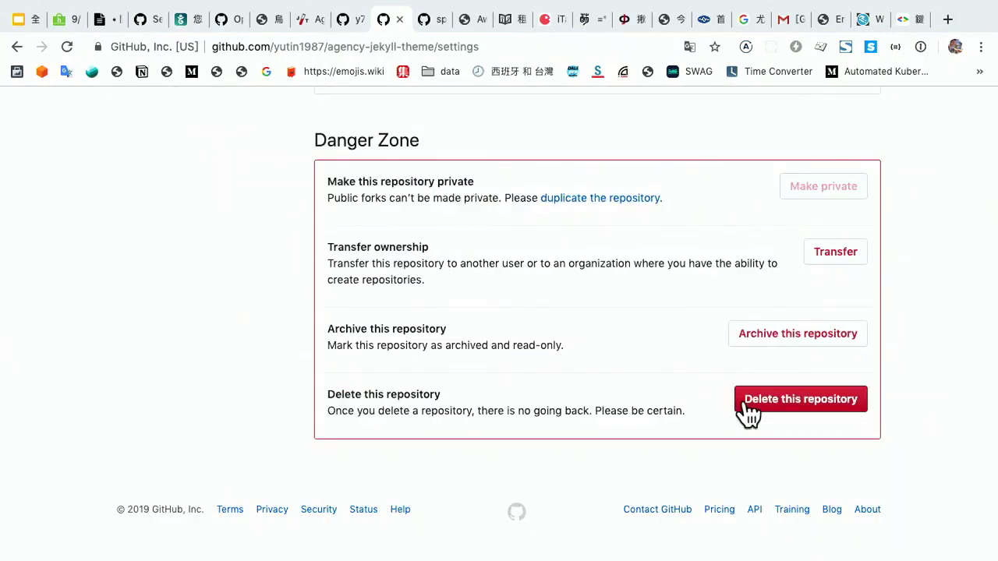
{"action": "left_click", "coordinate": [742, 406]}
{"action": "left_click_drag", "start_coordinate": [501, 259], "coordinate": [346, 260]}
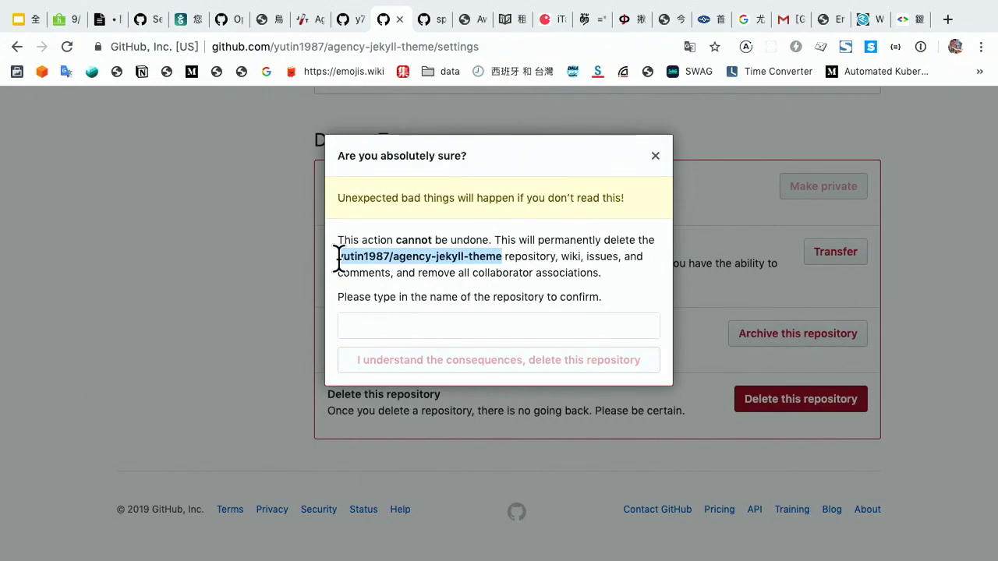
{"action": "left_click", "coordinate": [386, 321]}
{"action": "key", "text": "ctrl+v"}
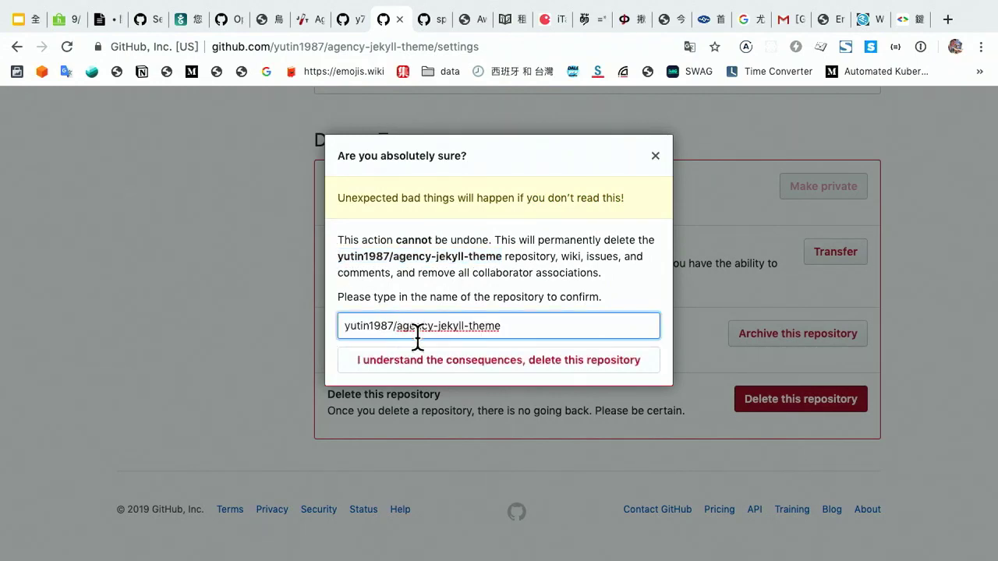
Confirm the deletion and submit the account password, which gets rejected.
{"action": "left_click", "coordinate": [422, 360]}
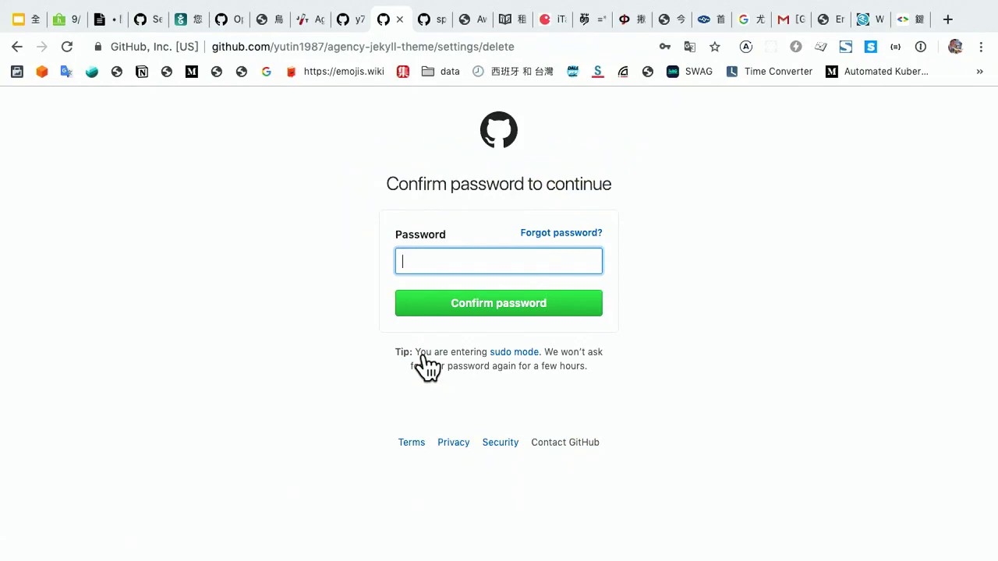
{"action": "type", "text": "•••••••"}
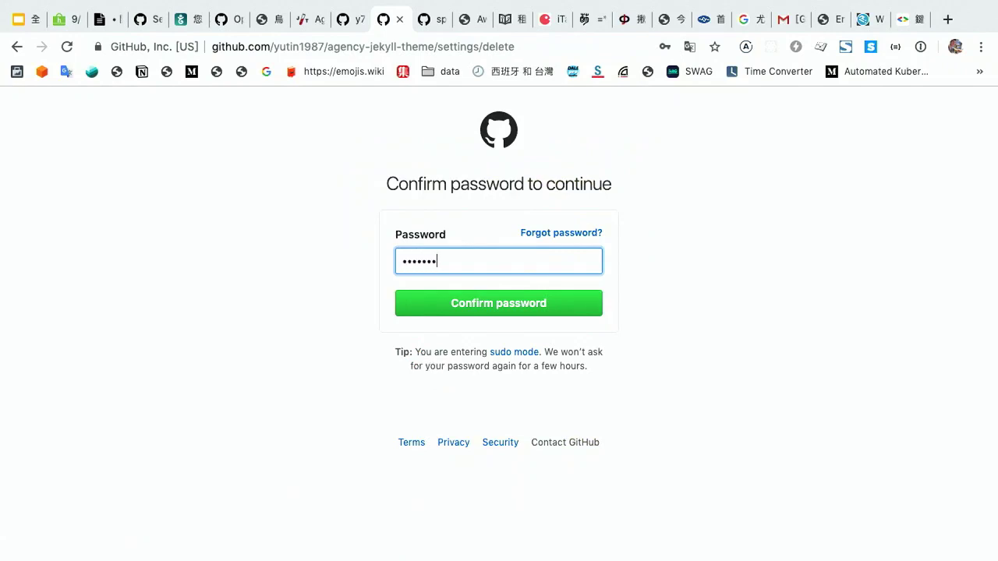
{"action": "key", "text": "ctrl+a"}
{"action": "type", "text": "••••••••••"}
{"action": "key", "text": "Return"}
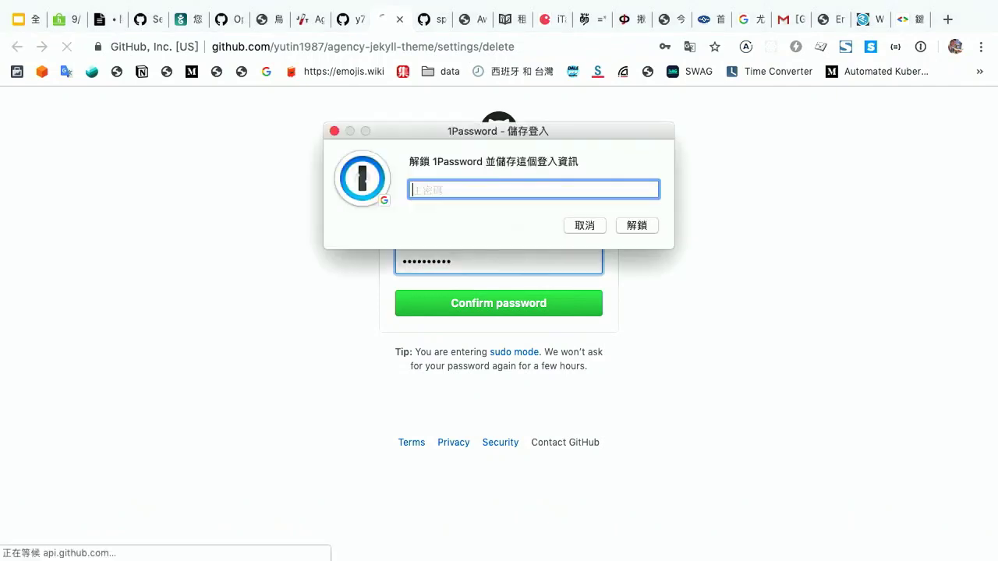
{"action": "key", "text": "Escape"}
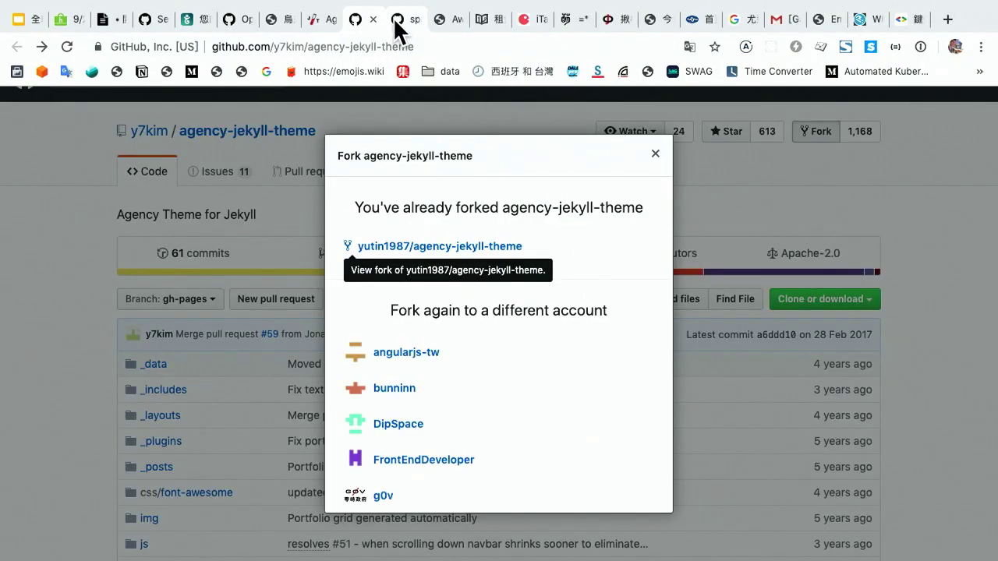
Open your existing agency-jekyll-theme fork from the Fork dialog tab.
{"action": "left_click", "coordinate": [396, 21]}
{"action": "left_click", "coordinate": [358, 20]}
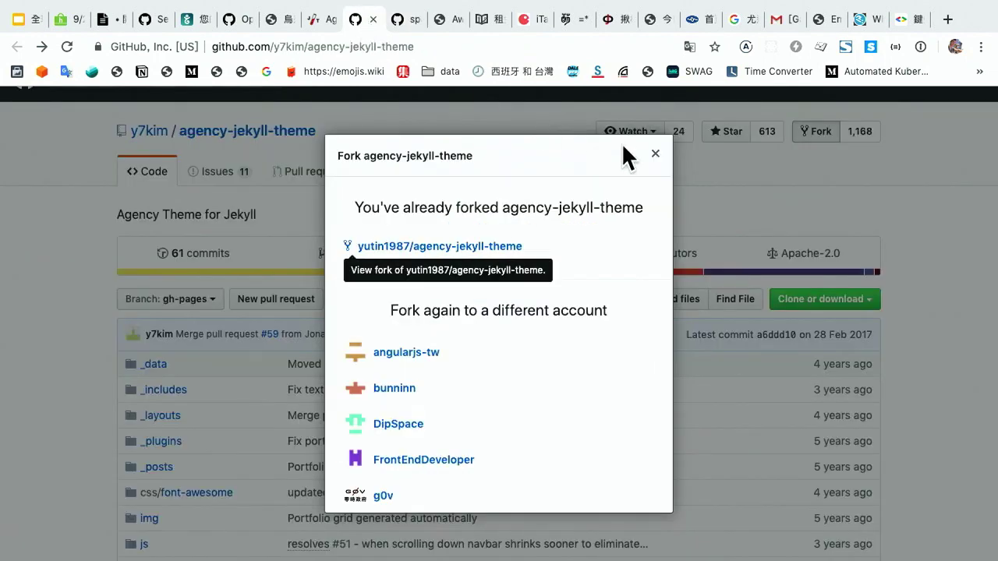
{"action": "left_click", "coordinate": [479, 247]}
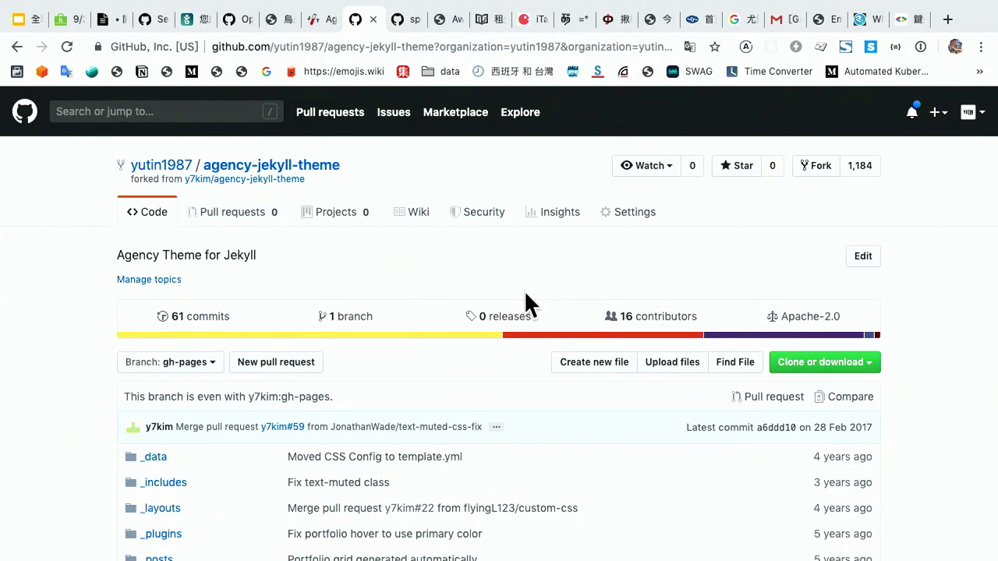
Request deleting the fork again from Settings' Danger Zone, pasting its name to confirm.
{"action": "left_click", "coordinate": [632, 215]}
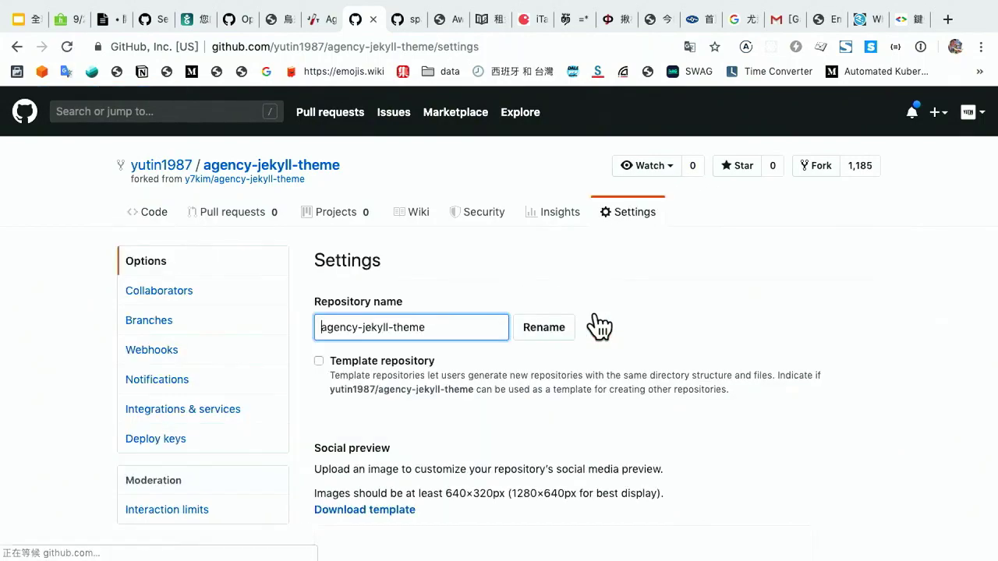
{"action": "scroll", "coordinate": [597, 324], "scroll_direction": "down", "scroll_amount": 10}
{"action": "scroll", "coordinate": [598, 326], "scroll_direction": "down", "scroll_amount": 10}
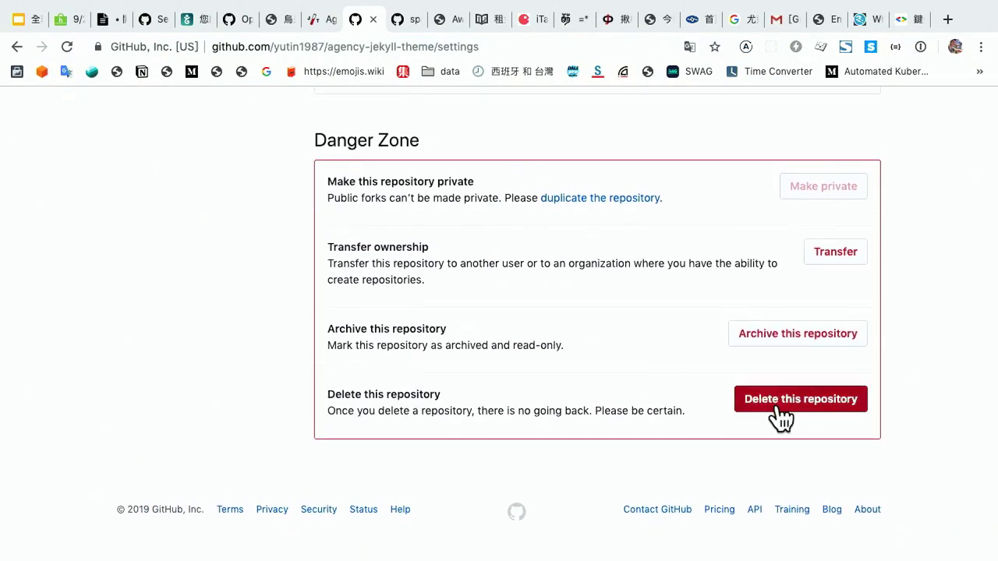
{"action": "left_click", "coordinate": [773, 406]}
{"action": "type", "text": "yutin1987/agency-jekyll-theme"}
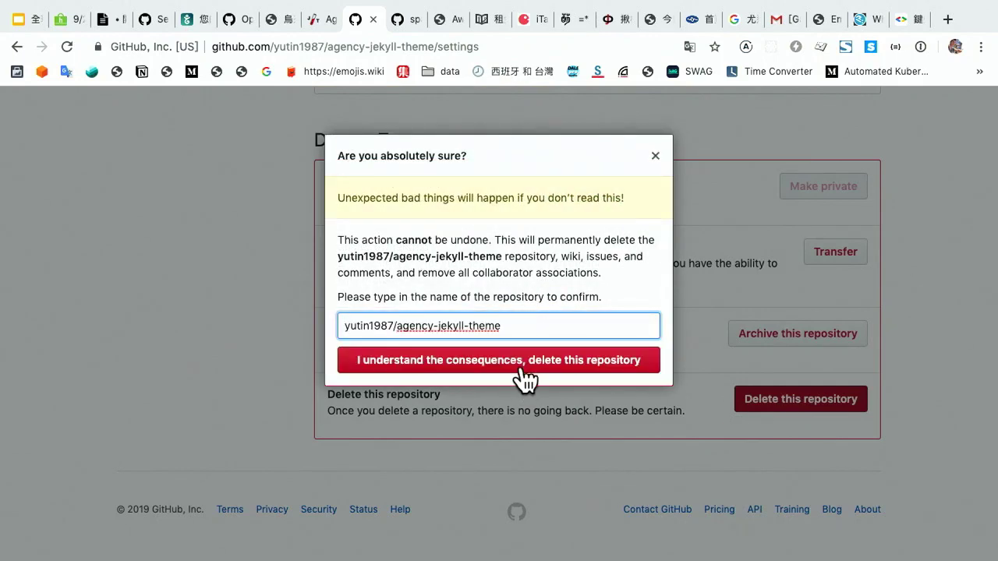
{"action": "left_click", "coordinate": [527, 378]}
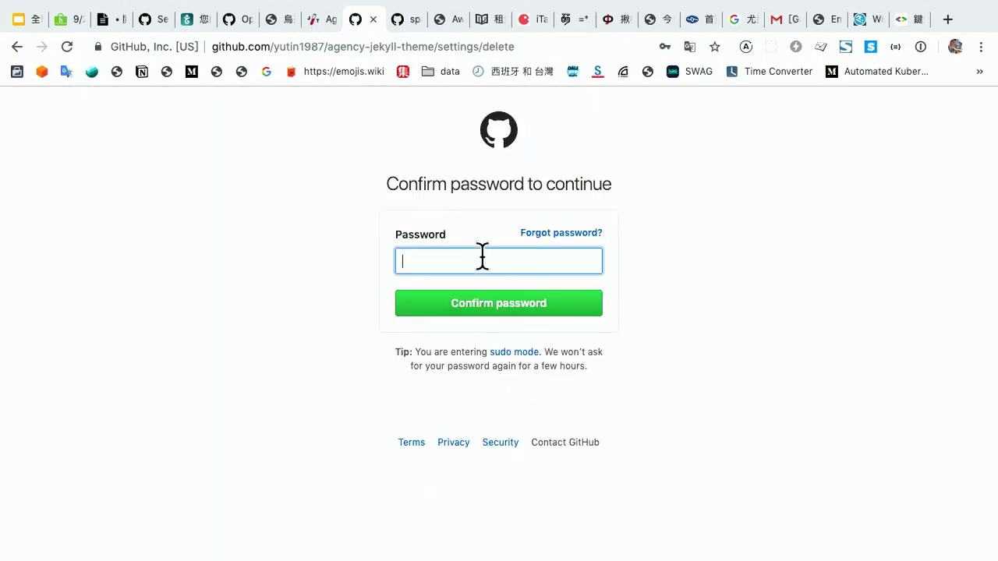
{"action": "key", "text": "super+space"}
Unlock 1Password 7 with the master password and copy the saved Github login's password.
{"action": "type", "text": "1p"}
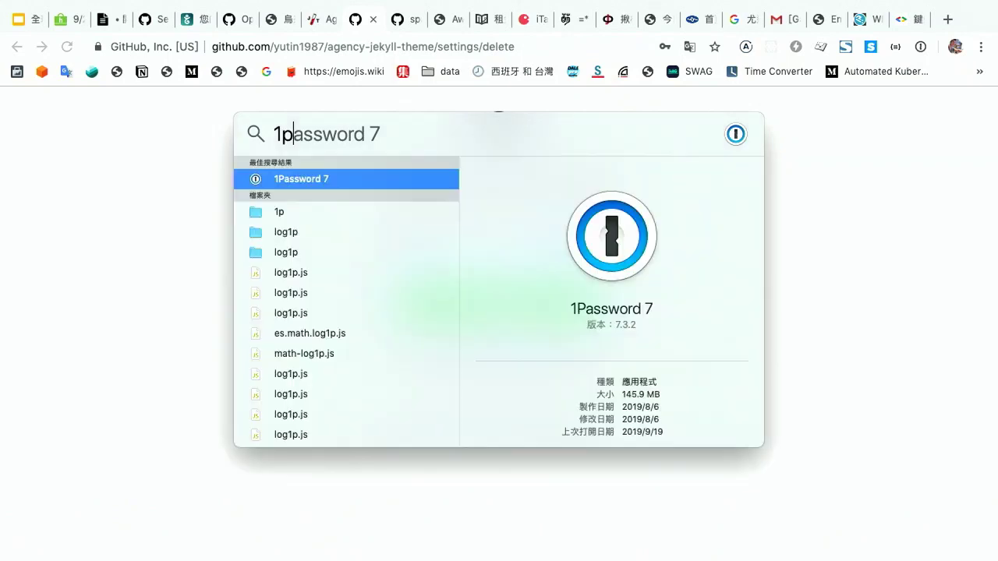
{"action": "key", "text": "Escape"}
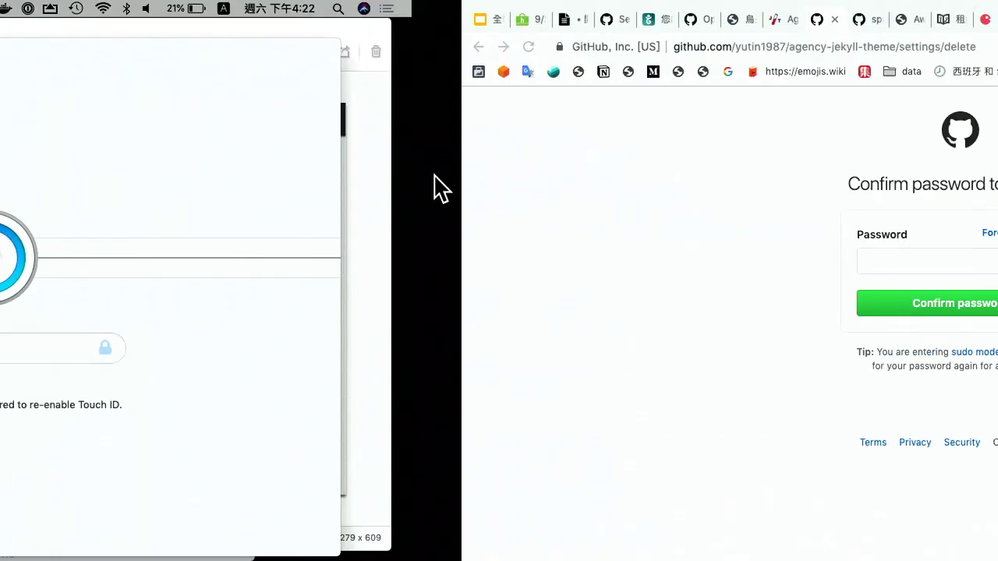
{"action": "type", "text": "•••••••"}
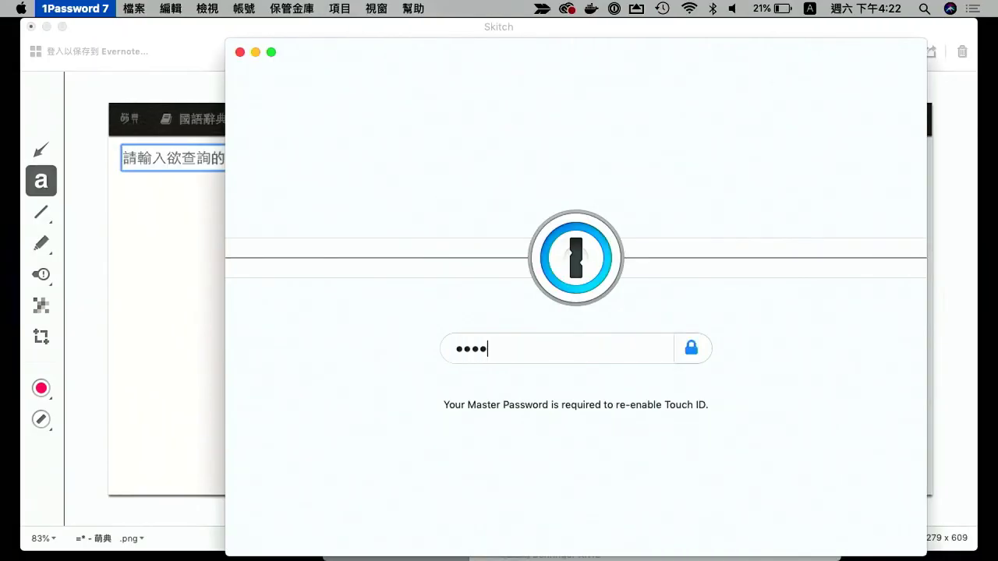
{"action": "type", "text": "••••••••"}
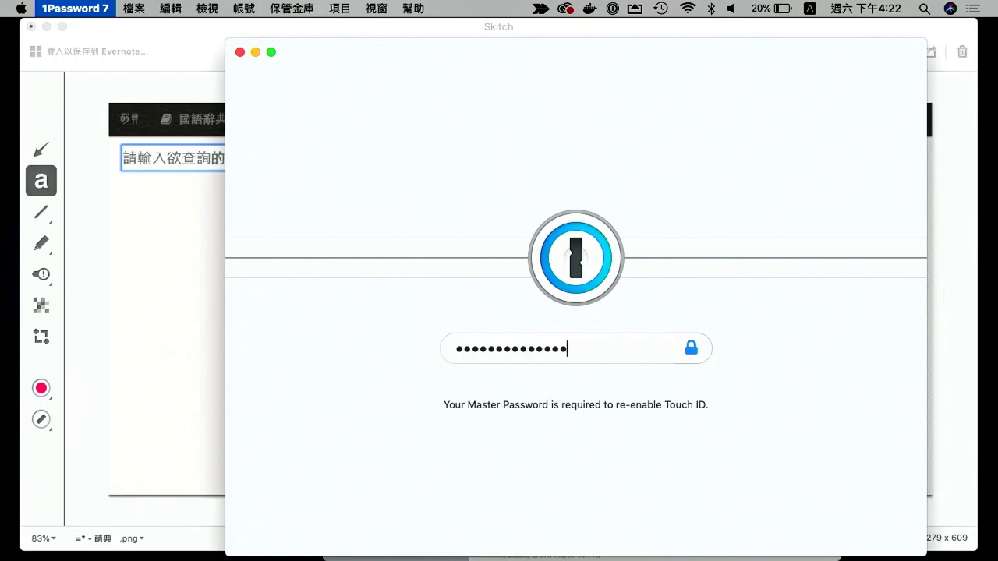
{"action": "key", "text": "Return"}
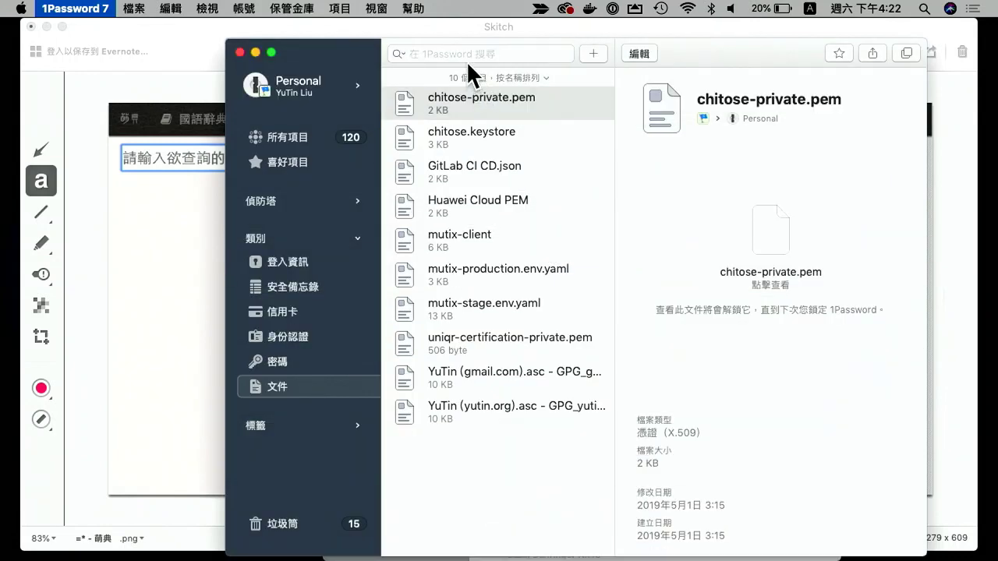
{"action": "left_click", "coordinate": [463, 53]}
{"action": "type", "text": "github"}
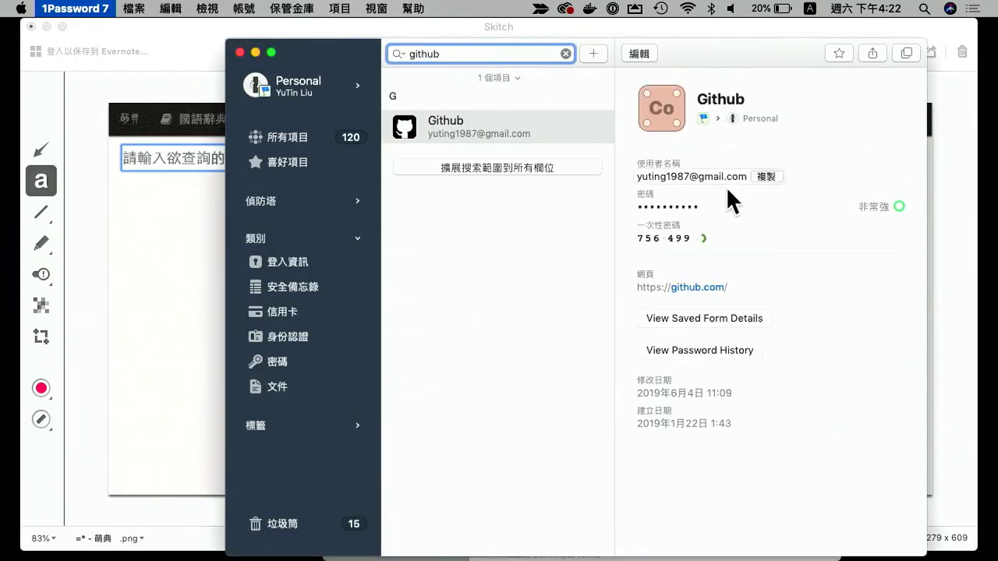
{"action": "left_click", "coordinate": [703, 201]}
{"action": "key", "text": "super+Tab"}
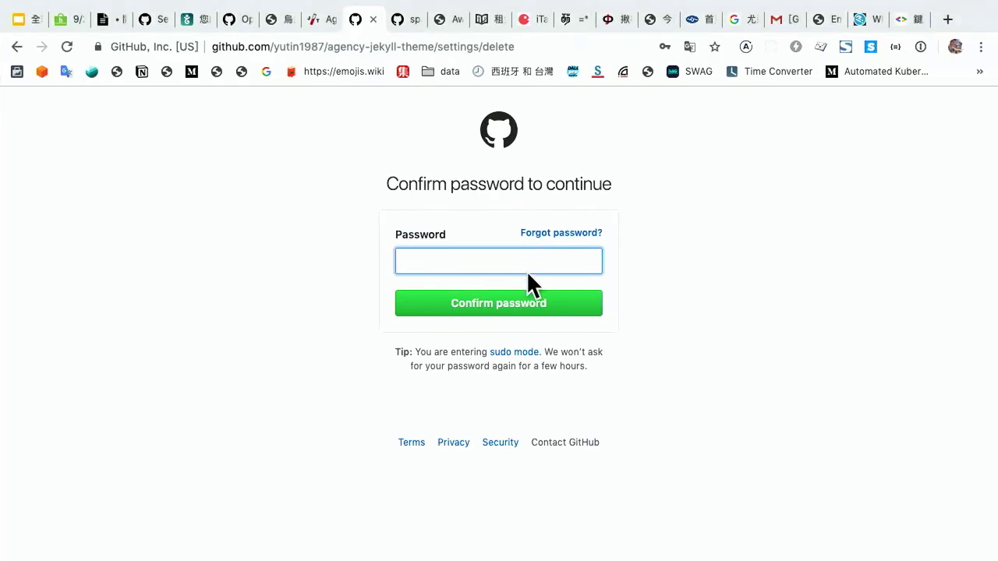
Paste the copied password and confirm to finish deleting the old fork.
{"action": "key", "text": "super+v"}
{"action": "left_click", "coordinate": [520, 307]}
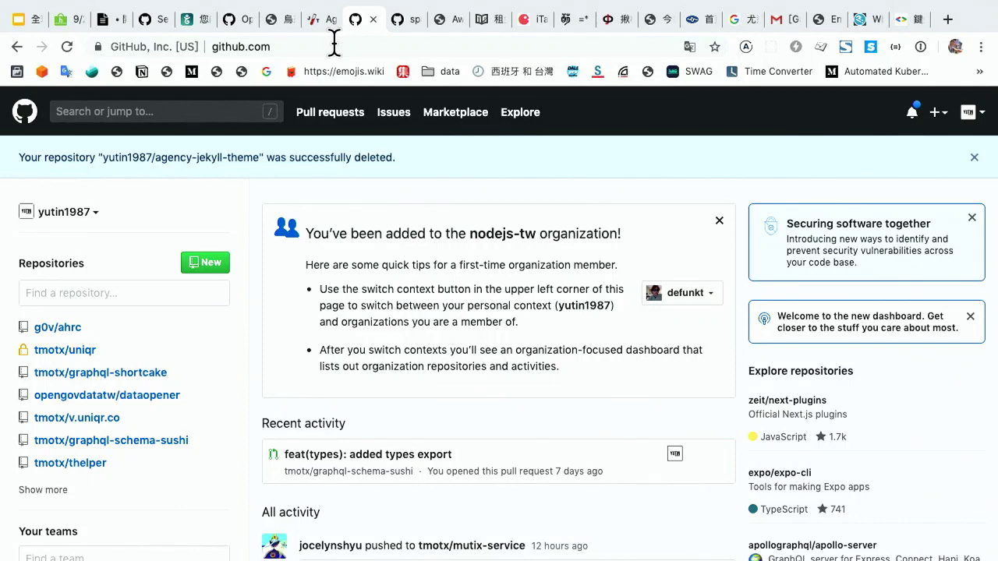
{"action": "left_click", "coordinate": [373, 19]}
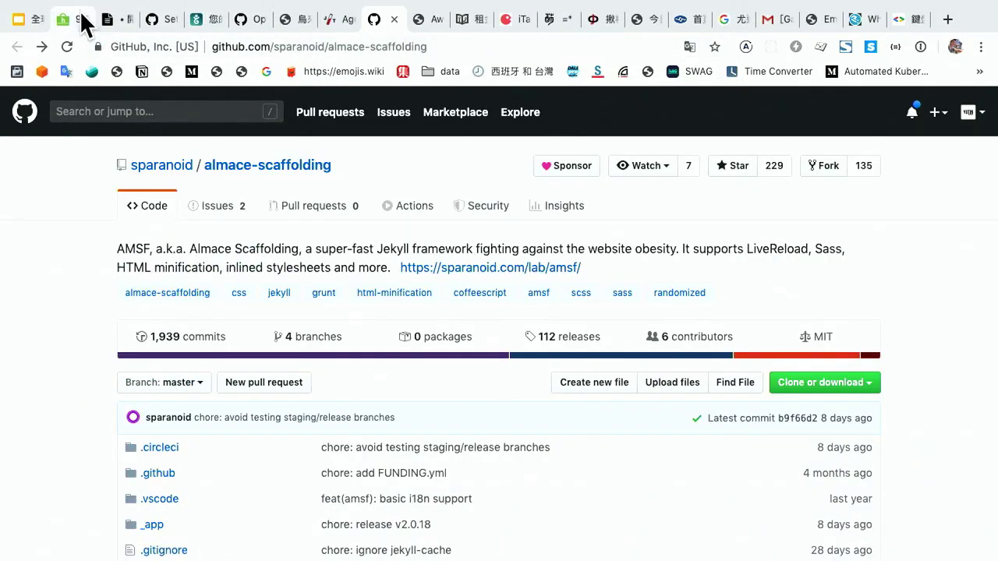
Fork y7kim/agency-jekyll-theme afresh into your personal account.
{"action": "left_click", "coordinate": [84, 22]}
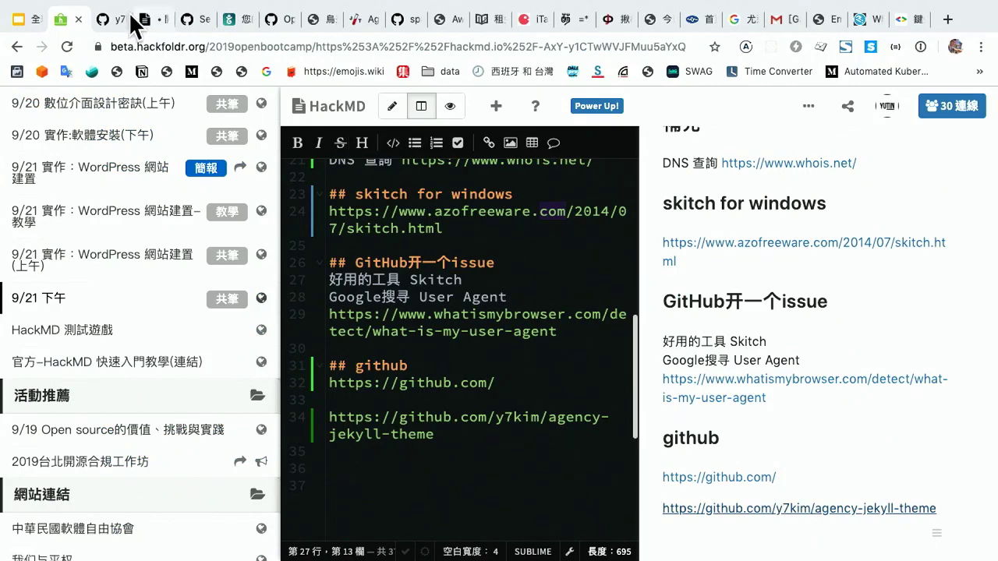
{"action": "left_click", "coordinate": [103, 17]}
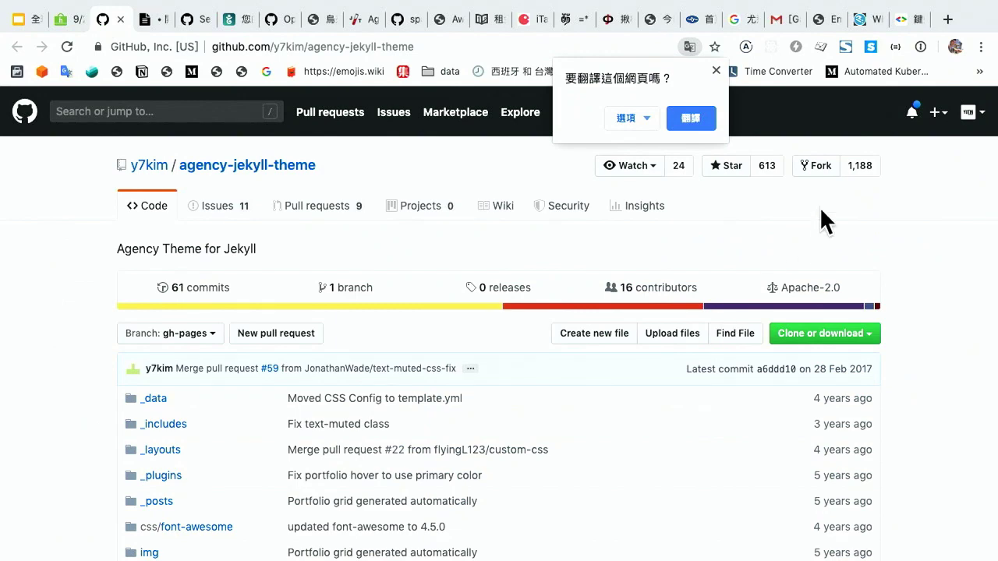
{"action": "left_click", "coordinate": [816, 165]}
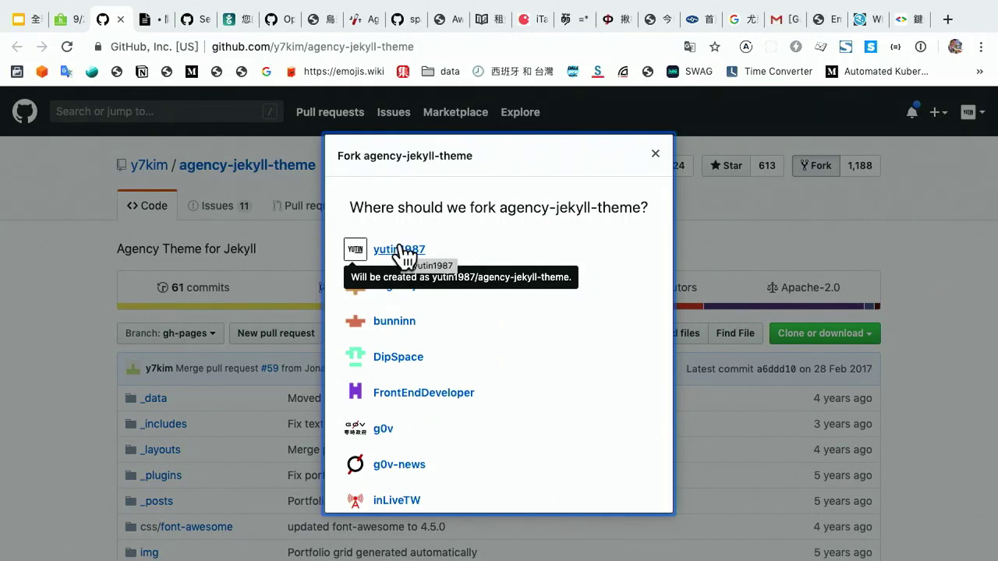
{"action": "left_click", "coordinate": [400, 250]}
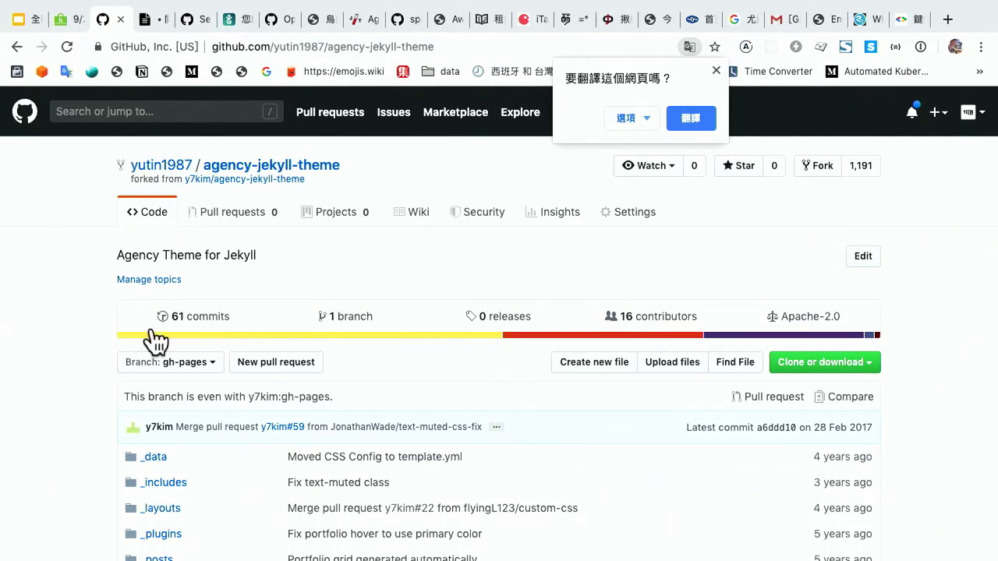
Open the new fork's Settings down to the GitHub Pages section building from gh-pages.
{"action": "left_click", "coordinate": [318, 271]}
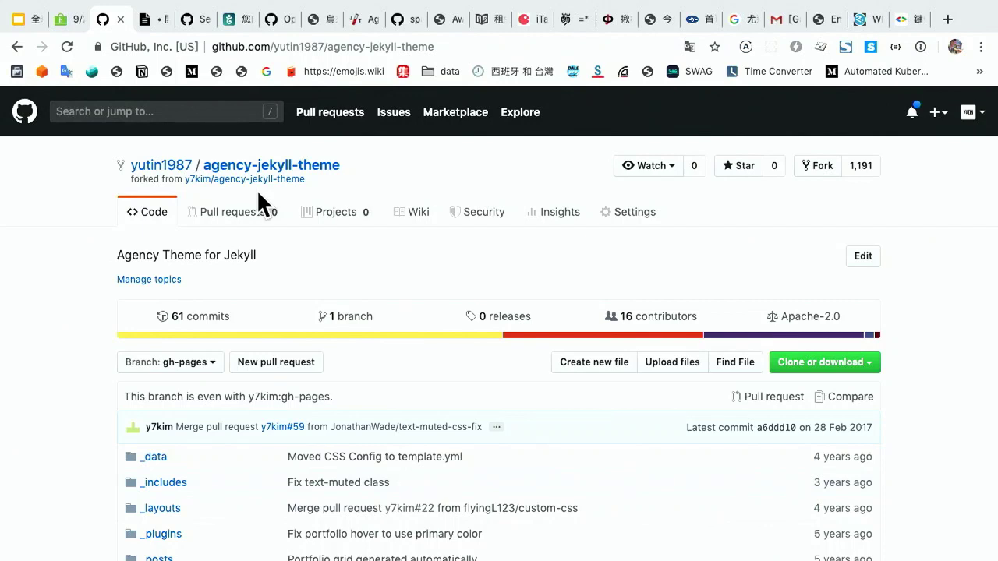
{"action": "left_click", "coordinate": [630, 225]}
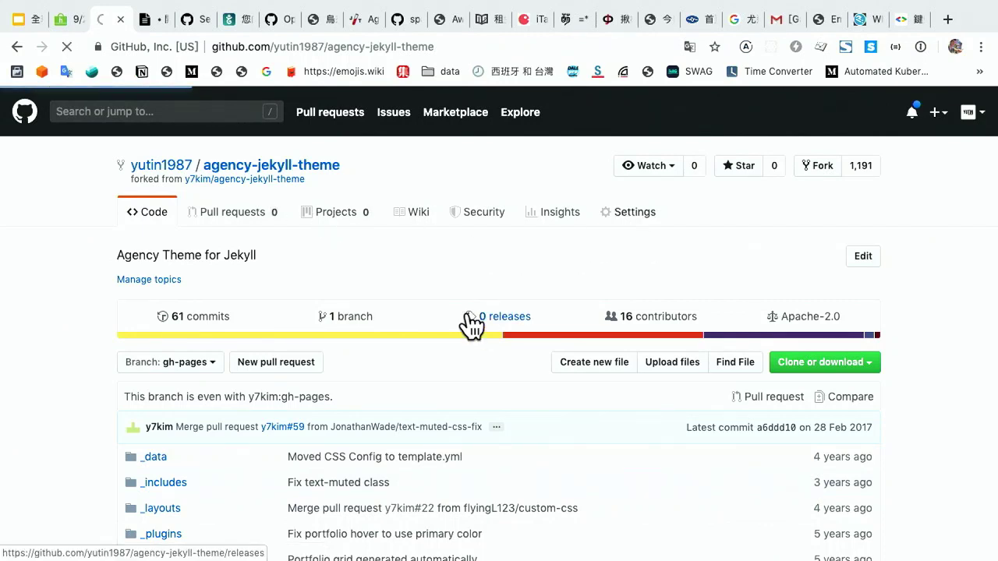
{"action": "scroll", "coordinate": [409, 465], "scroll_direction": "down", "scroll_amount": 2}
{"action": "scroll", "coordinate": [411, 465], "scroll_direction": "down", "scroll_amount": 15}
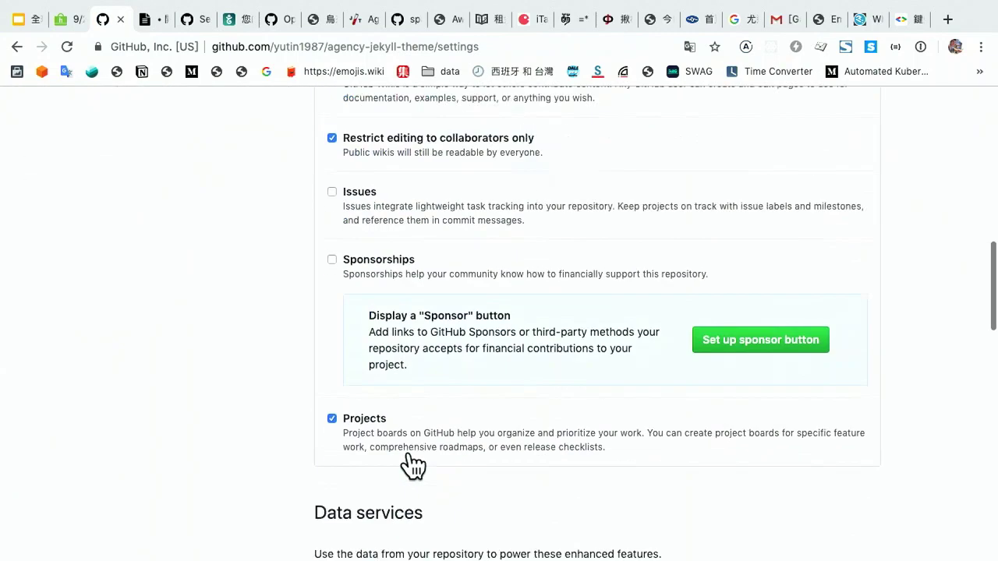
{"action": "scroll", "coordinate": [407, 451], "scroll_direction": "down", "scroll_amount": 5}
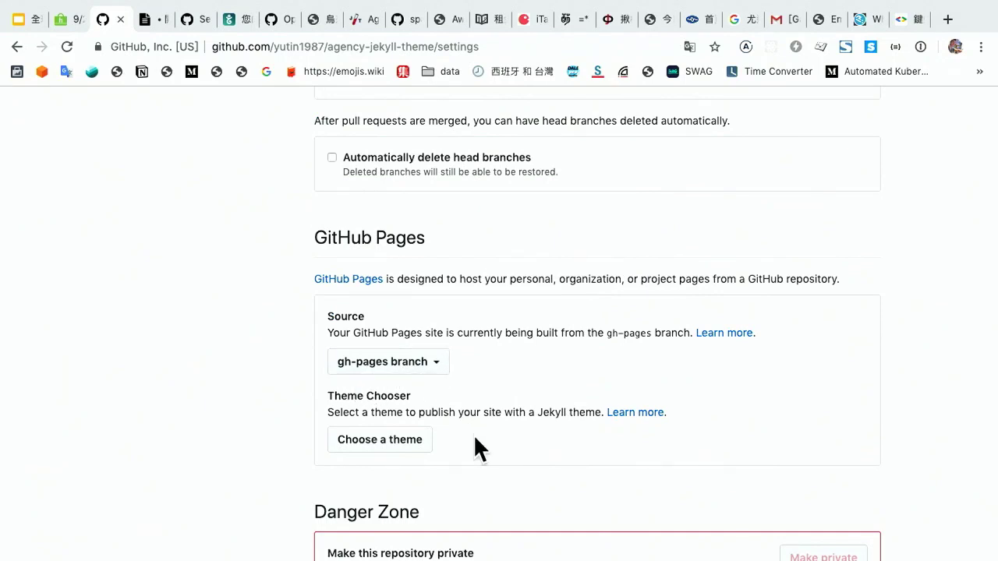
{"action": "scroll", "coordinate": [491, 437], "scroll_direction": "down", "scroll_amount": 1}
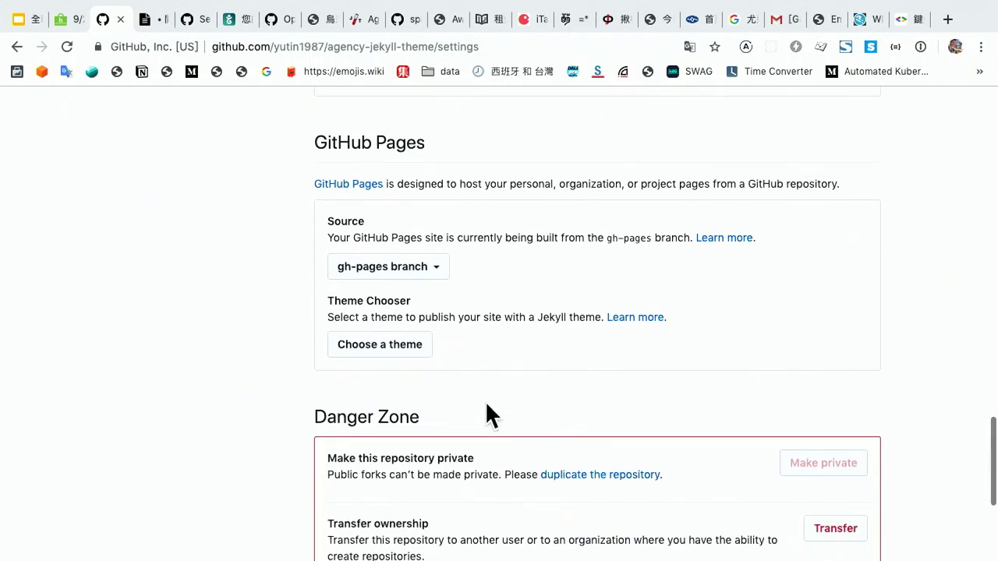
Check the GitHub Pages source options, leaving gh-pages unchanged, then scroll back up.
{"action": "left_click", "coordinate": [445, 270]}
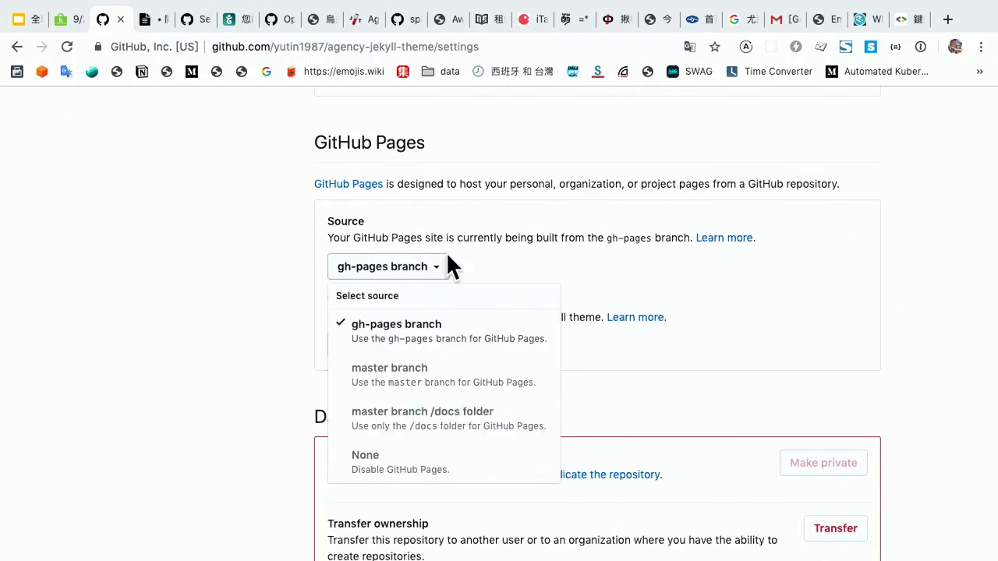
{"action": "left_click", "coordinate": [236, 363]}
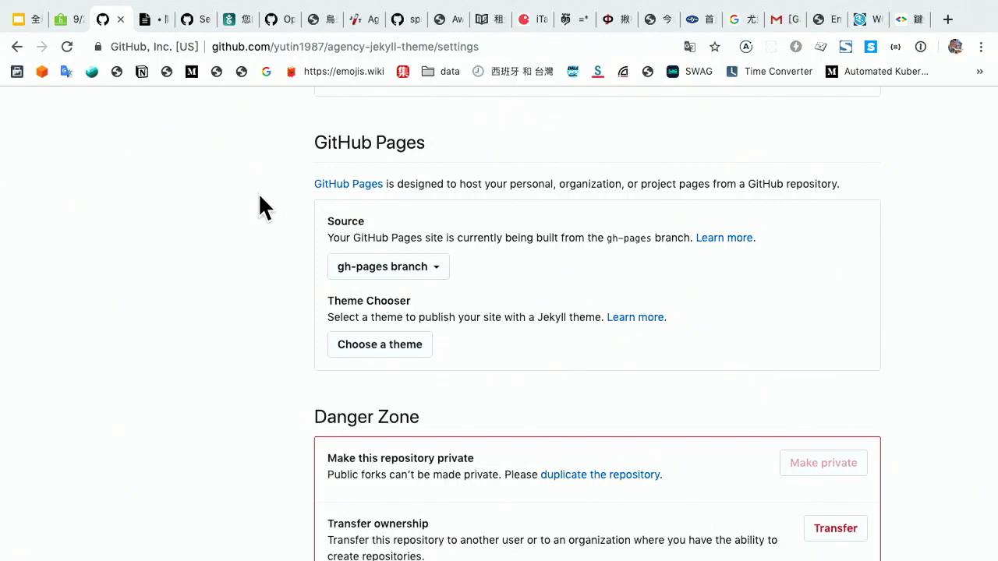
{"action": "scroll", "coordinate": [258, 207], "scroll_direction": "up", "scroll_amount": 20}
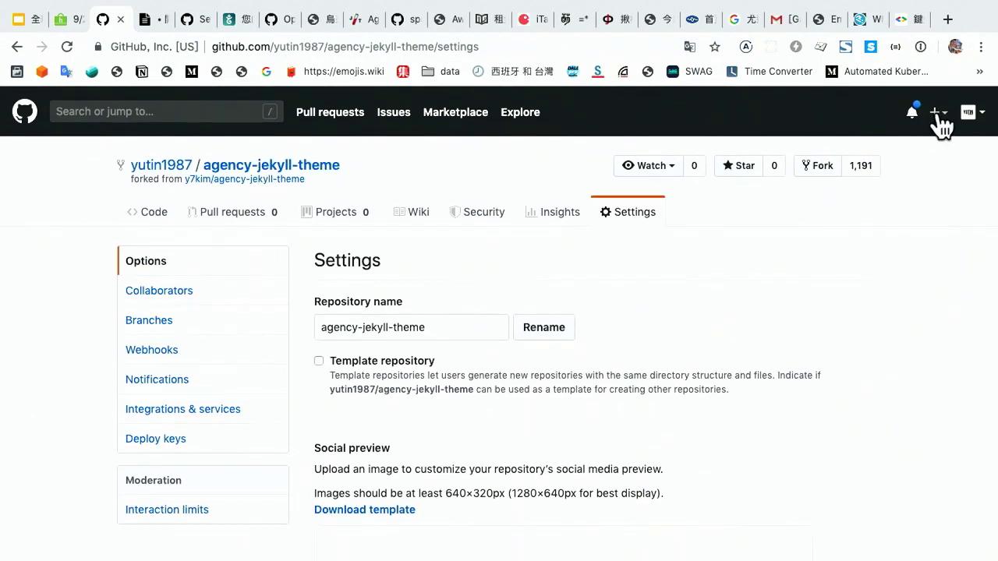
Leave the fork's settings for the HackMD workshop note, scrolled to section 8 on 撒固兒瀑布.
{"action": "left_click", "coordinate": [936, 114]}
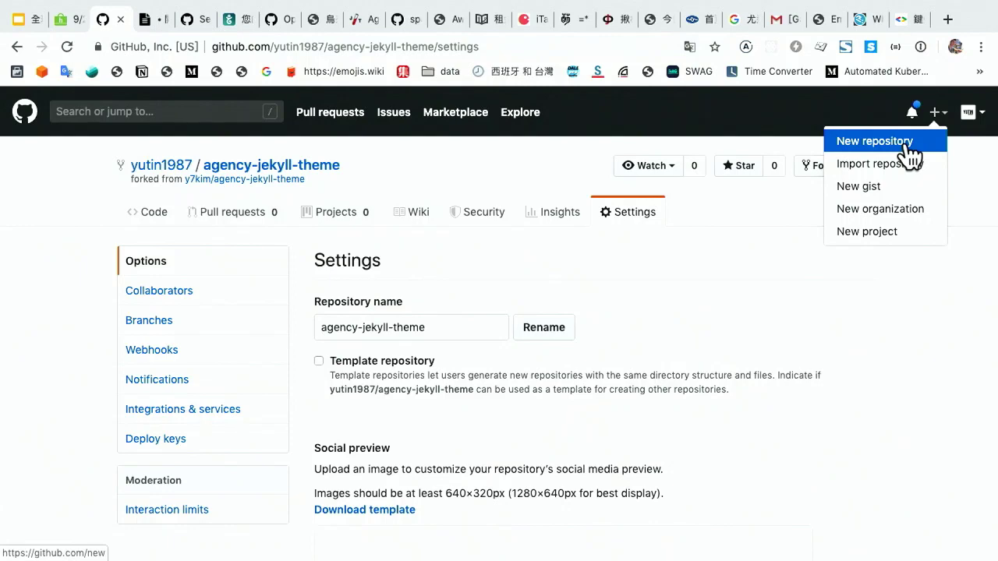
{"action": "left_click", "coordinate": [164, 22]}
{"action": "scroll", "coordinate": [695, 346], "scroll_direction": "down", "scroll_amount": 5}
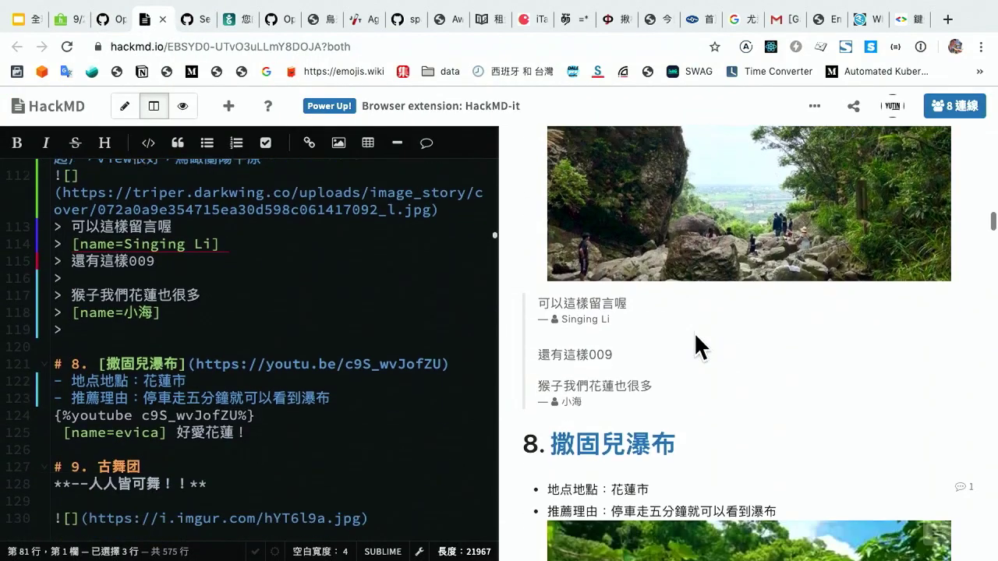
From the hackfoldr notes, follow the github link to the original y7kim/agency-jekyll-theme repository.
{"action": "scroll", "coordinate": [695, 346], "scroll_direction": "down", "scroll_amount": 2}
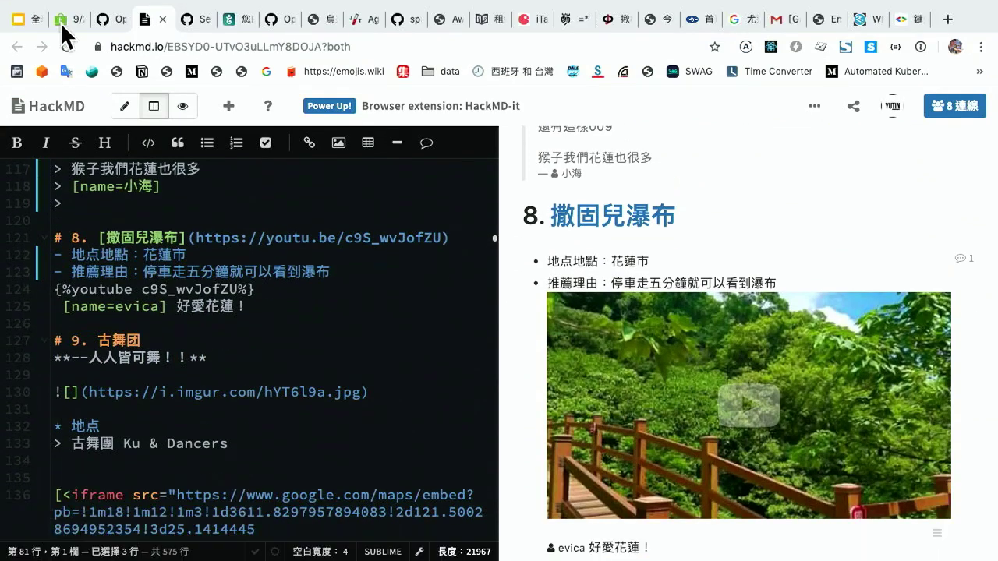
{"action": "left_click", "coordinate": [62, 28]}
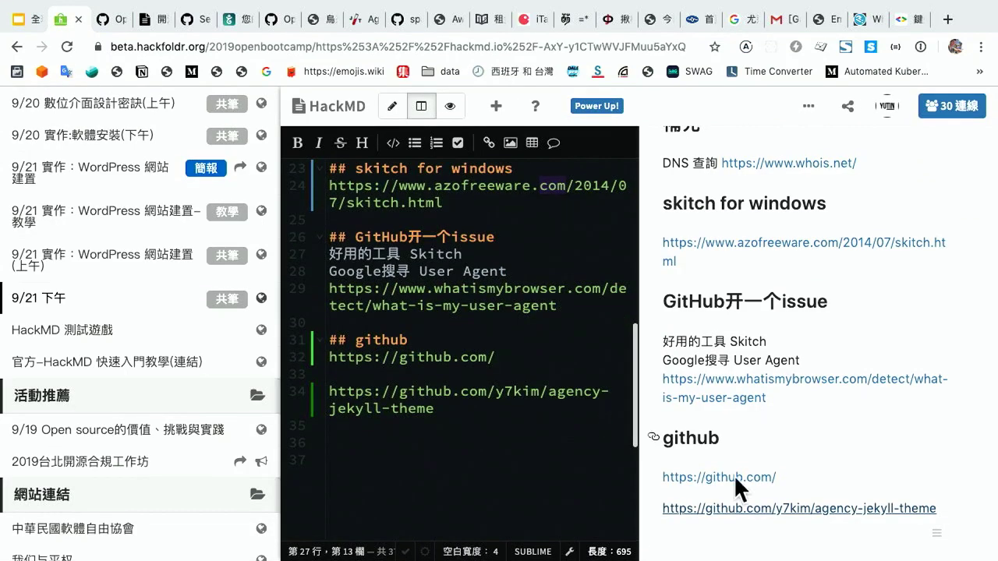
{"action": "left_click", "coordinate": [757, 511]}
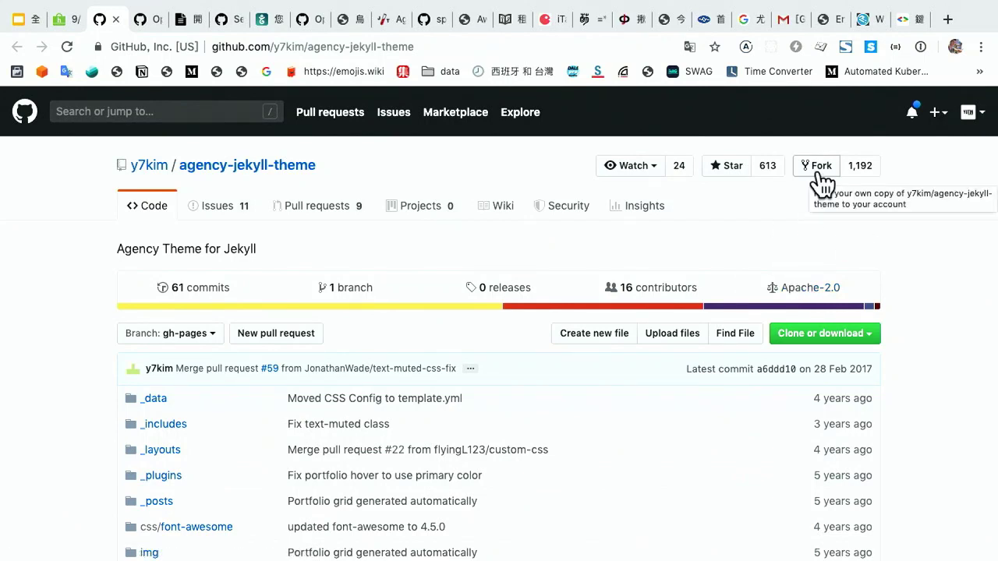
Return to the fork's settings, close the new-item menu, and select the name agency-jekyll-theme.
{"action": "left_click", "coordinate": [156, 18]}
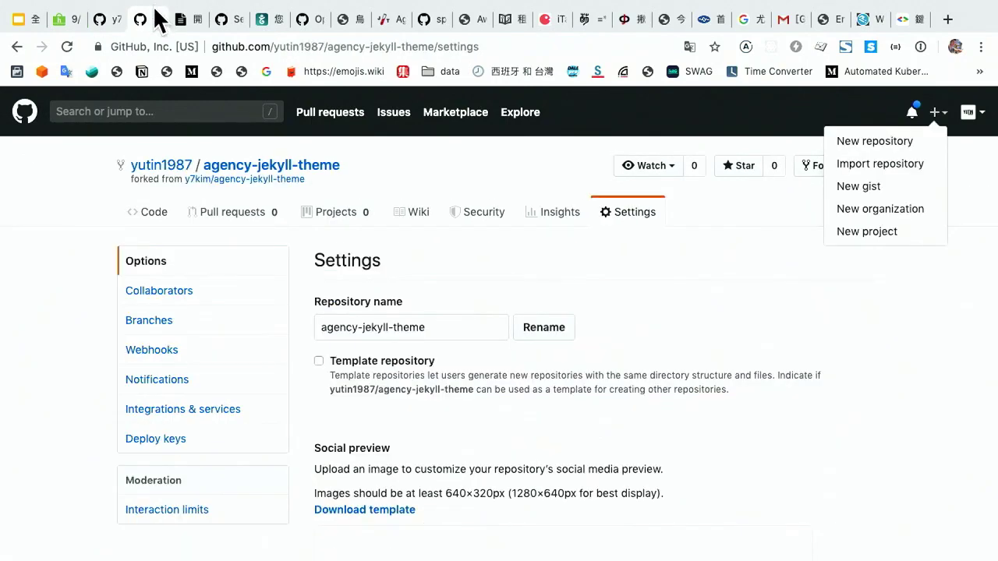
{"action": "left_click", "coordinate": [808, 260]}
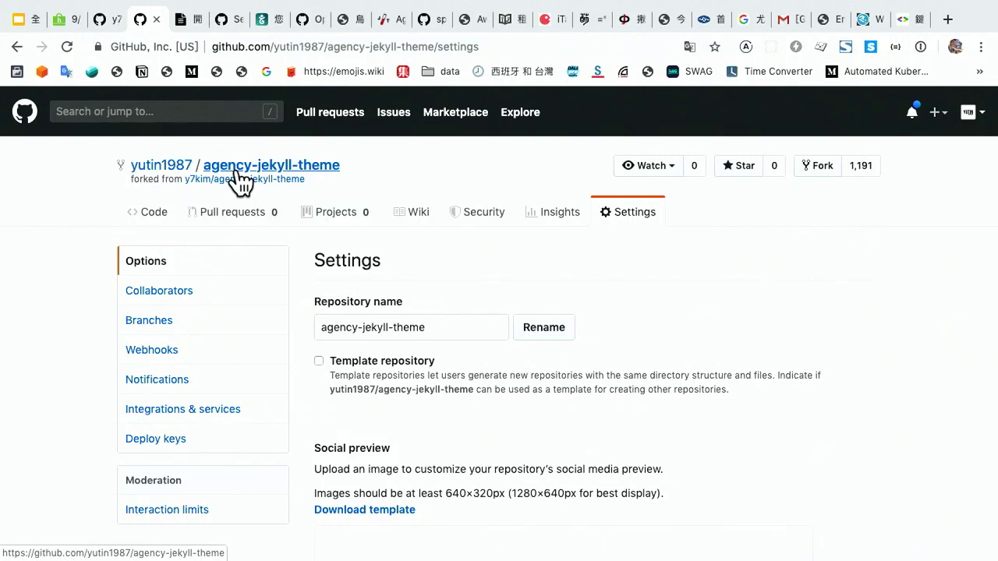
{"action": "left_click_drag", "start_coordinate": [343, 165], "coordinate": [204, 157]}
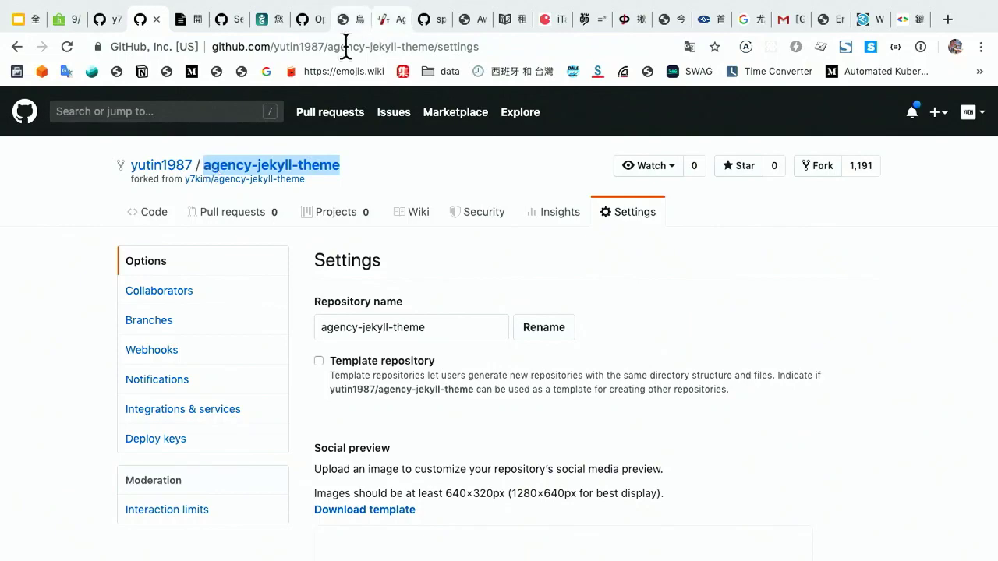
Review the GitHub Pages source options, keeping gh-pages, then select the account name in the address.
{"action": "scroll", "coordinate": [501, 423], "scroll_direction": "down", "scroll_amount": 20}
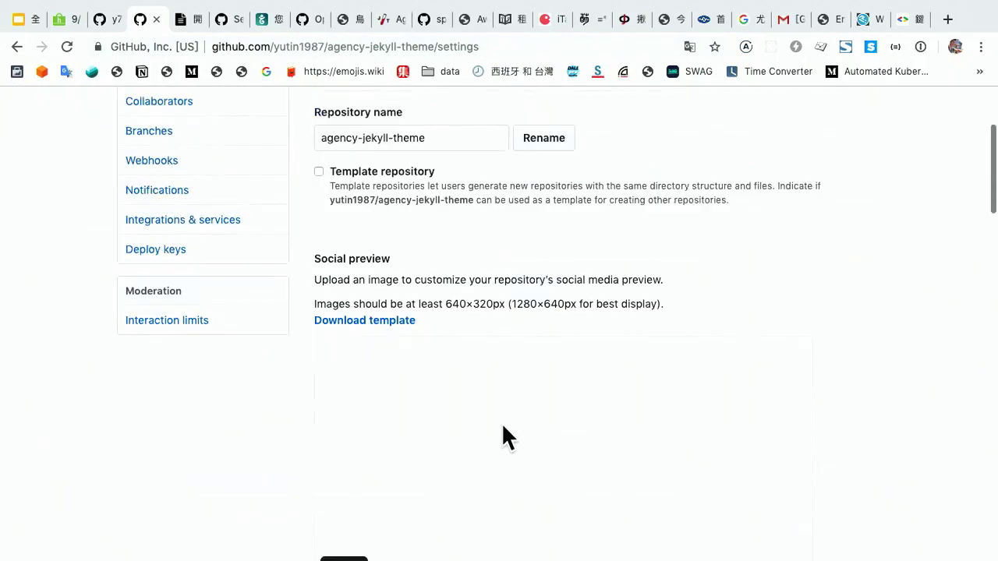
{"action": "scroll", "coordinate": [501, 428], "scroll_direction": "down", "scroll_amount": 3}
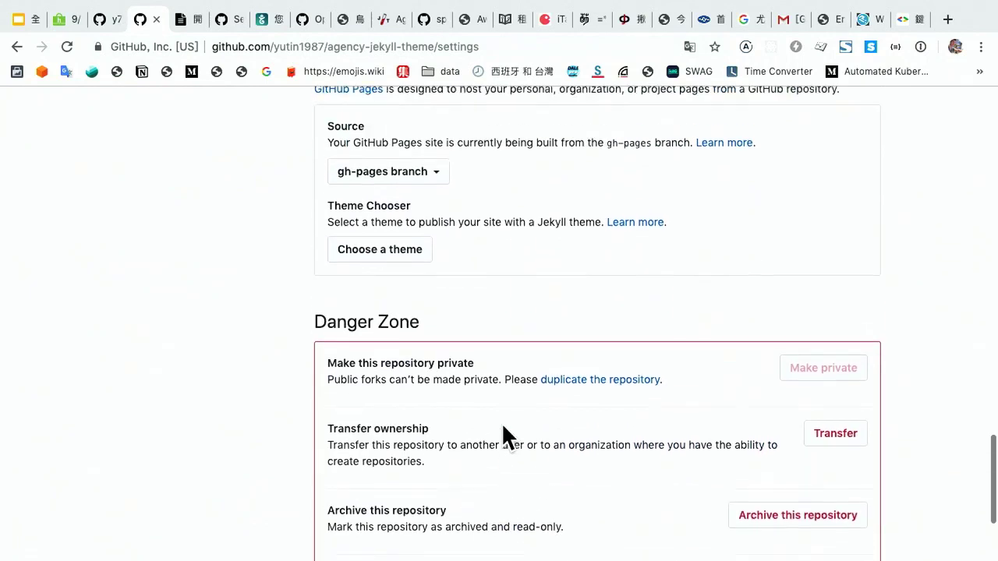
{"action": "scroll", "coordinate": [501, 437], "scroll_direction": "up", "scroll_amount": 1}
{"action": "left_click", "coordinate": [429, 207]}
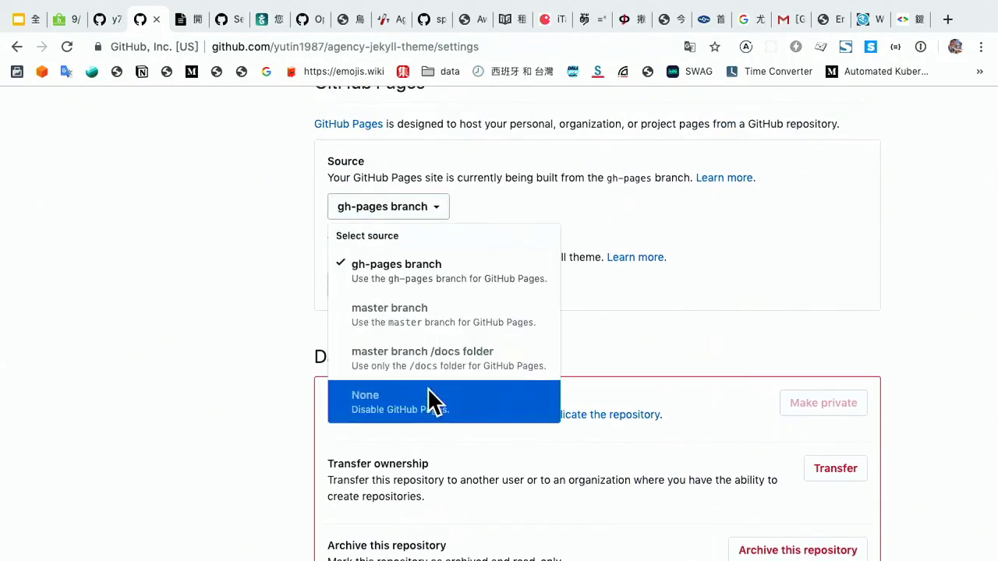
{"action": "left_click", "coordinate": [749, 238]}
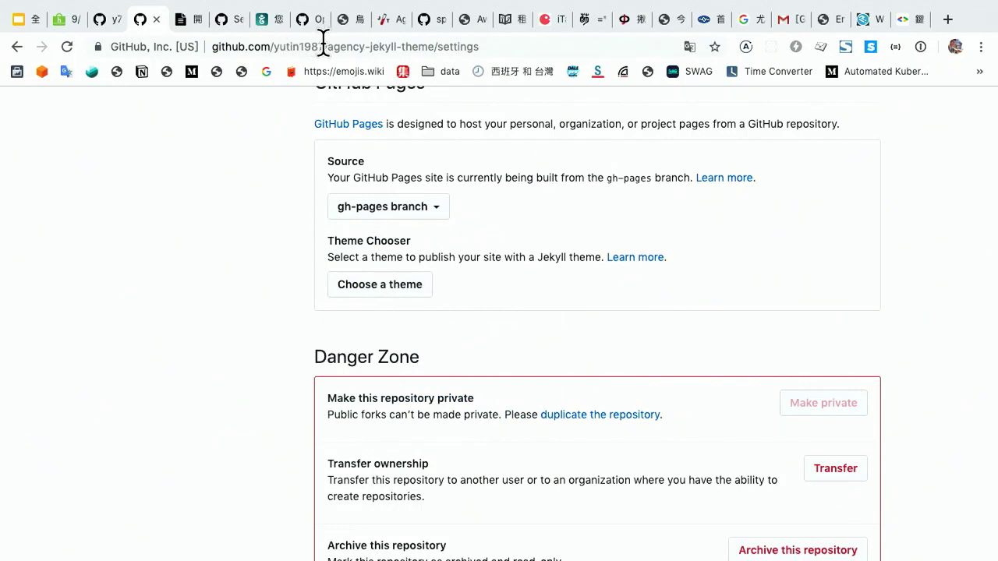
{"action": "double_click", "coordinate": [309, 45]}
{"action": "key", "text": "ctrl+c"}
{"action": "key", "text": "BackSpace"}
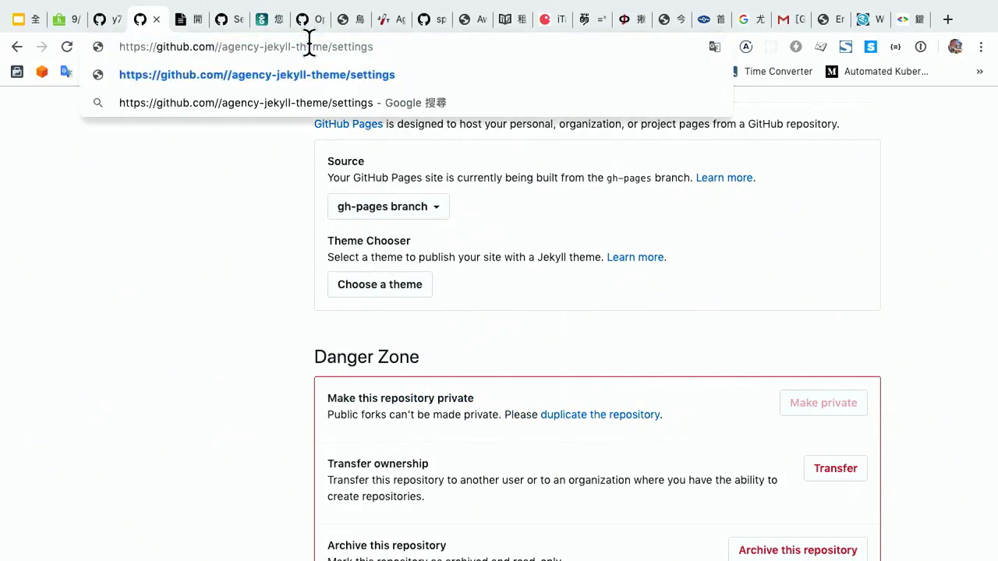
{"action": "left_click", "coordinate": [158, 46]}
{"action": "key", "text": "ctrl+v"}
{"action": "type", "text": "."}
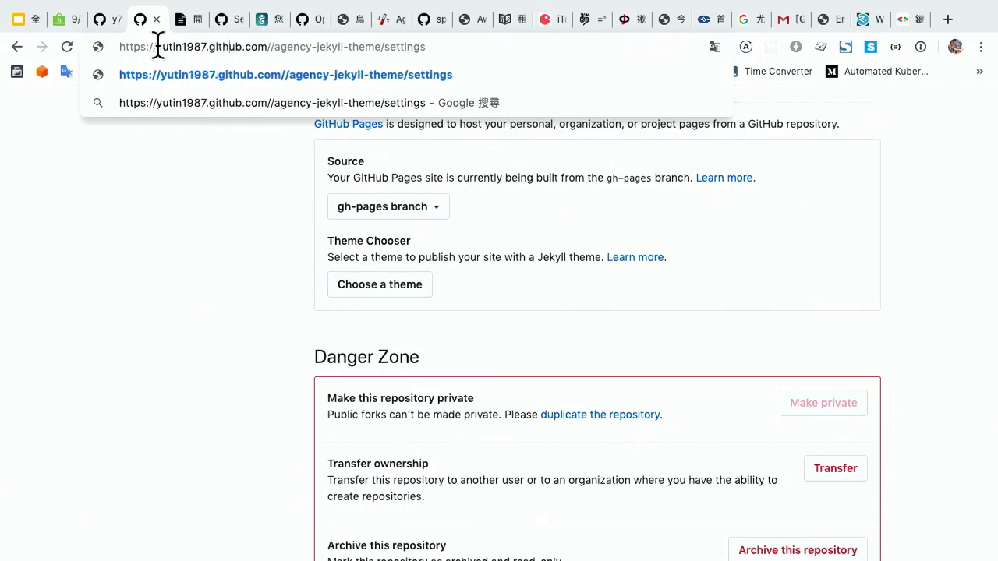
{"action": "key", "text": "BackSpace"}
{"action": "key", "text": "BackSpace"}
{"action": "key", "text": "BackSpace"}
{"action": "key", "text": "BackSpace"}
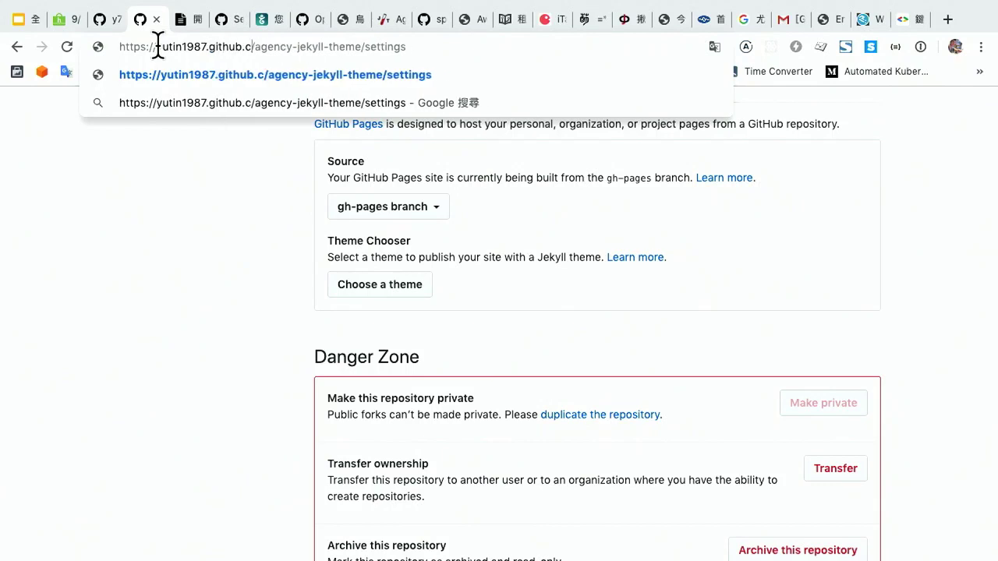
{"action": "type", "text": "io"}
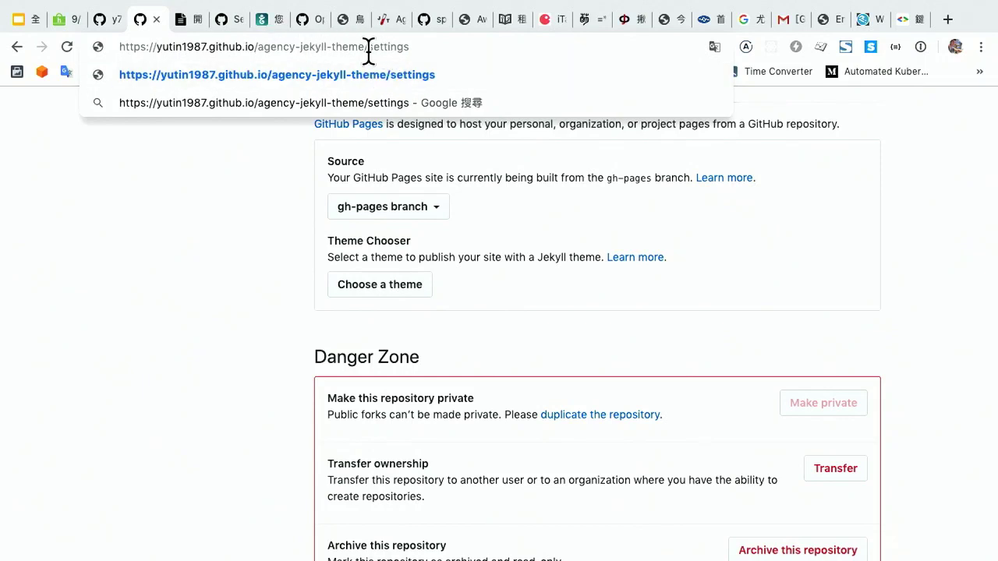
{"action": "left_click_drag", "start_coordinate": [370, 46], "coordinate": [447, 48]}
{"action": "key", "text": "BackSpace"}
{"action": "key", "text": "Return"}
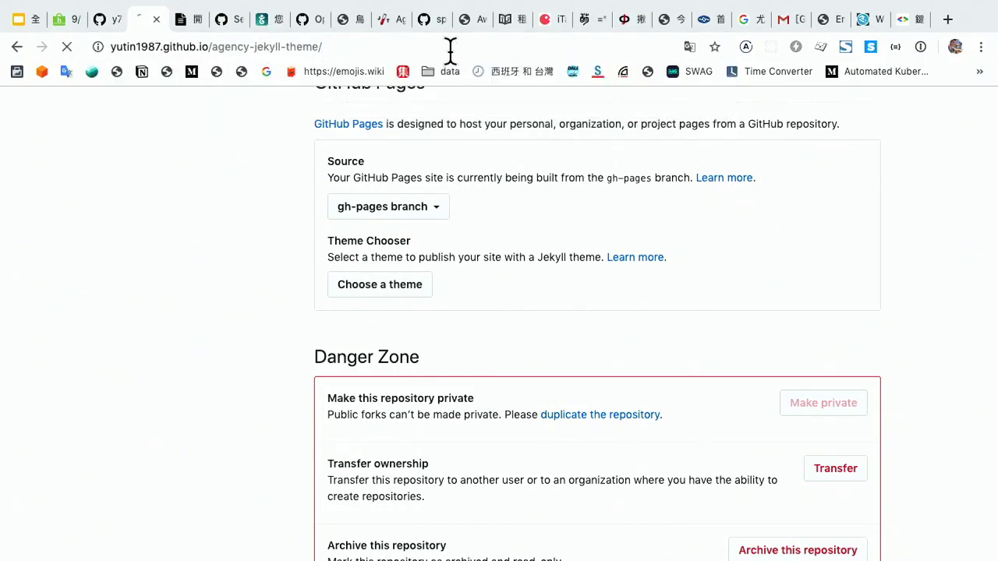
{"action": "left_click", "coordinate": [15, 47]}
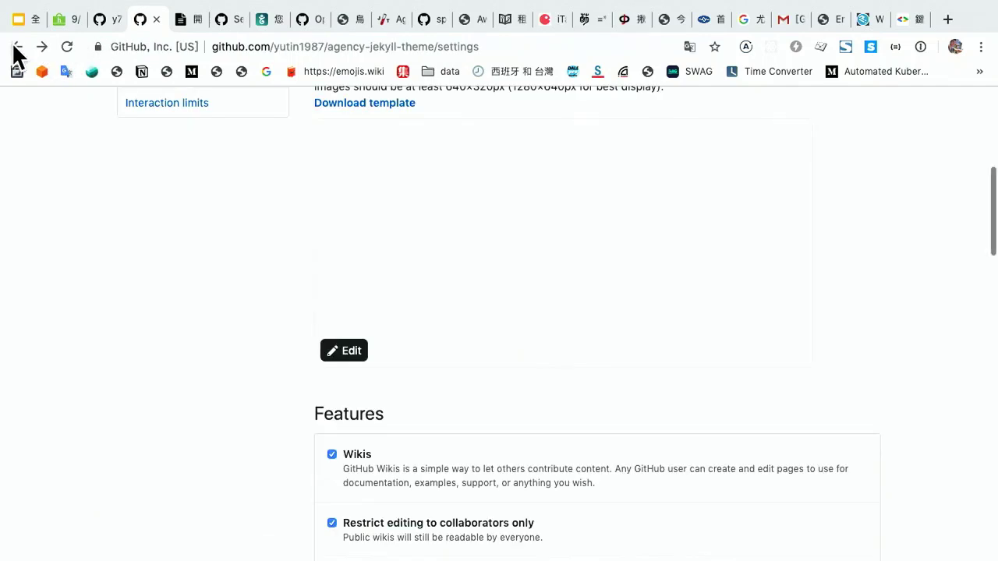
{"action": "scroll", "coordinate": [281, 350], "scroll_direction": "down", "scroll_amount": 15}
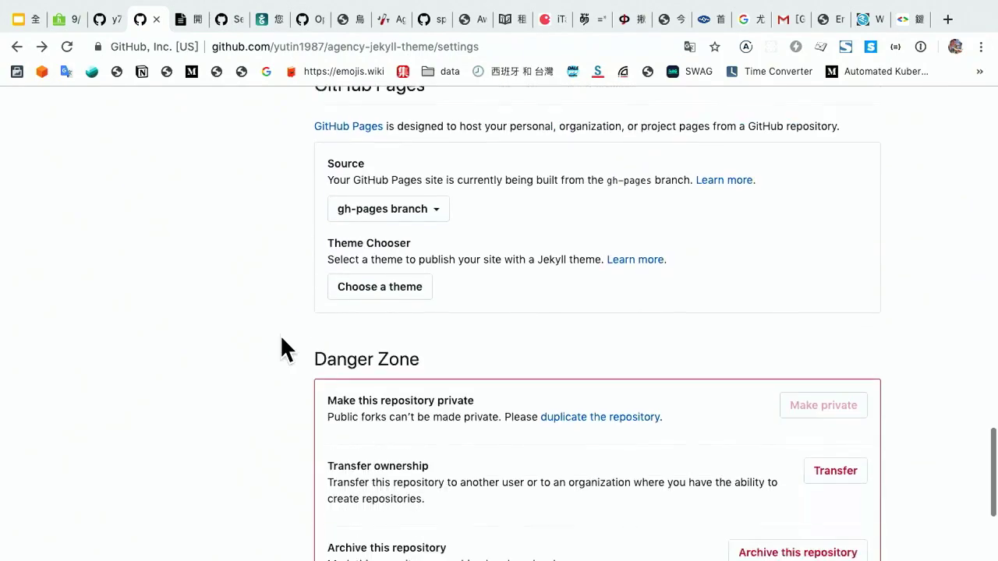
{"action": "scroll", "coordinate": [280, 335], "scroll_direction": "down", "scroll_amount": 1}
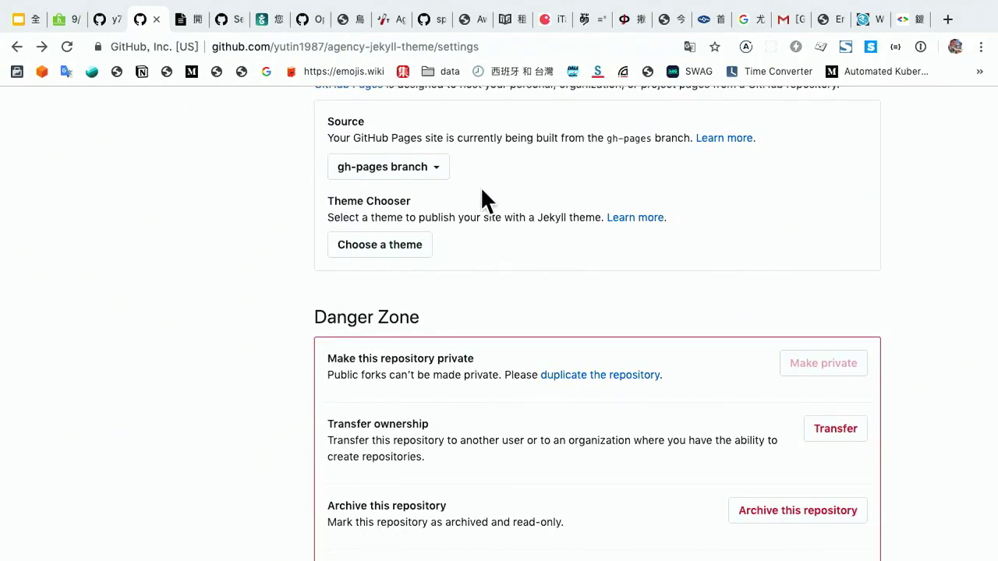
{"action": "scroll", "coordinate": [461, 216], "scroll_direction": "up", "scroll_amount": 1}
{"action": "mouse_move", "coordinate": [535, 11]}
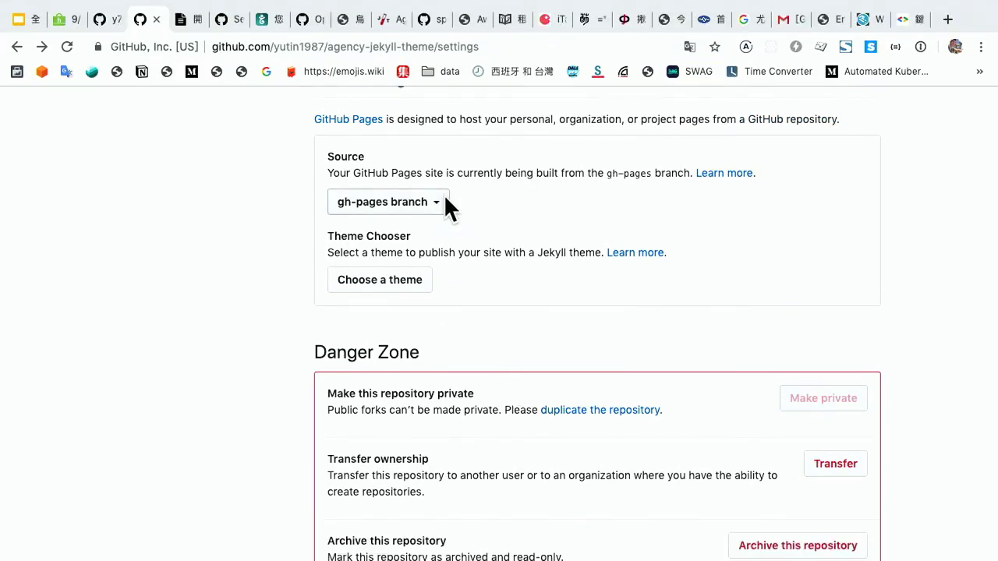
{"action": "left_click", "coordinate": [446, 205]}
{"action": "left_click", "coordinate": [518, 207]}
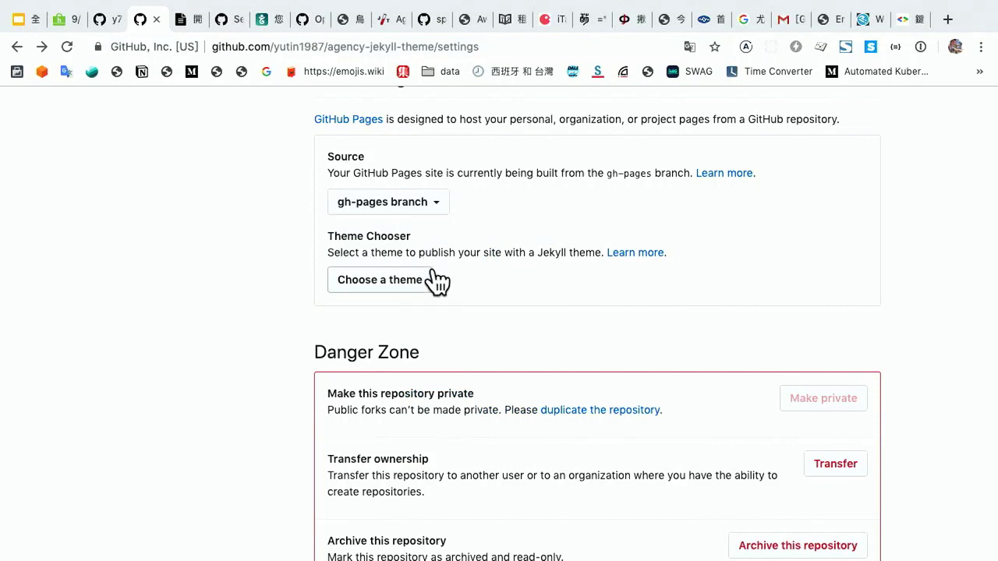
{"action": "scroll", "coordinate": [472, 240], "scroll_direction": "up", "scroll_amount": 5}
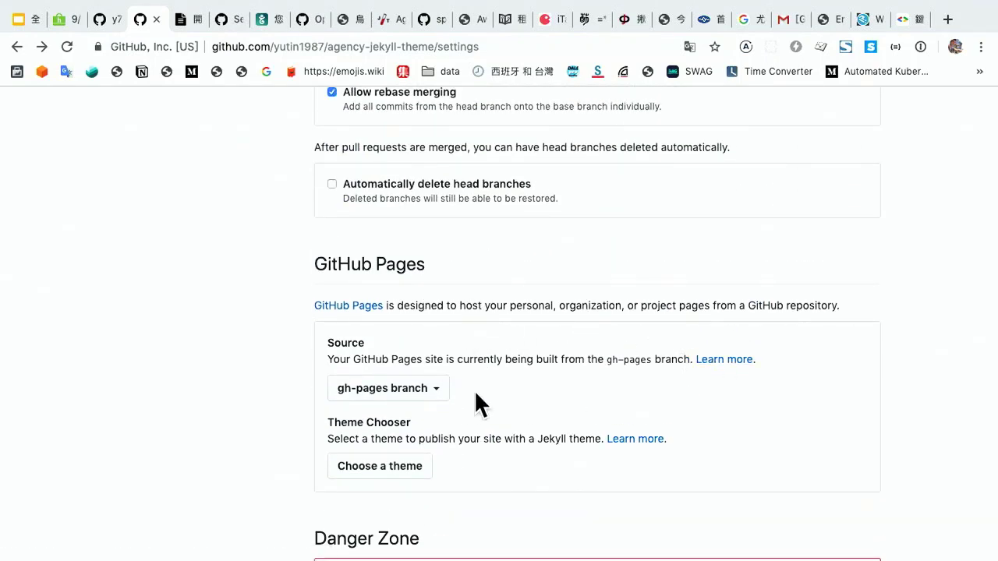
{"action": "left_click", "coordinate": [441, 390]}
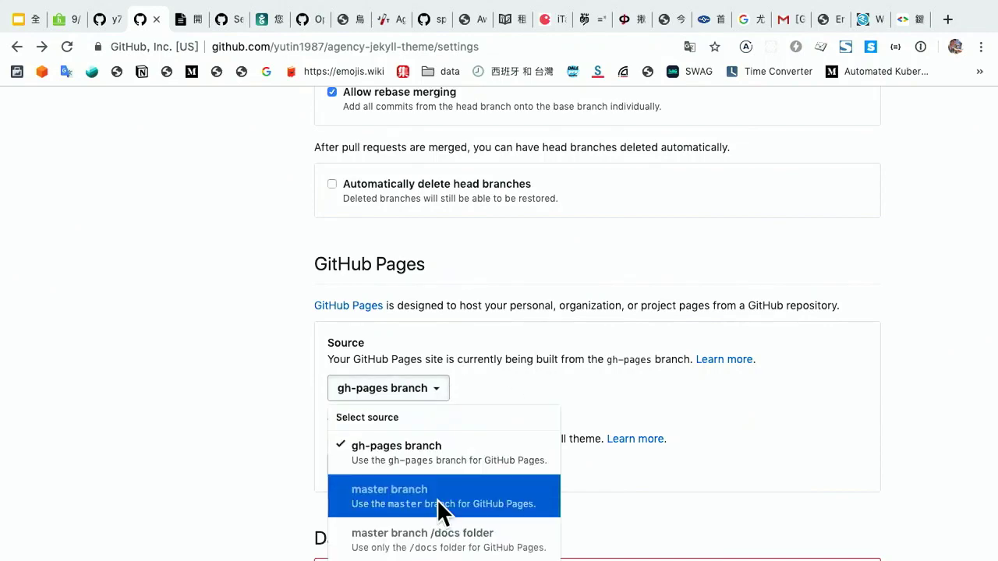
{"action": "left_click", "coordinate": [605, 364]}
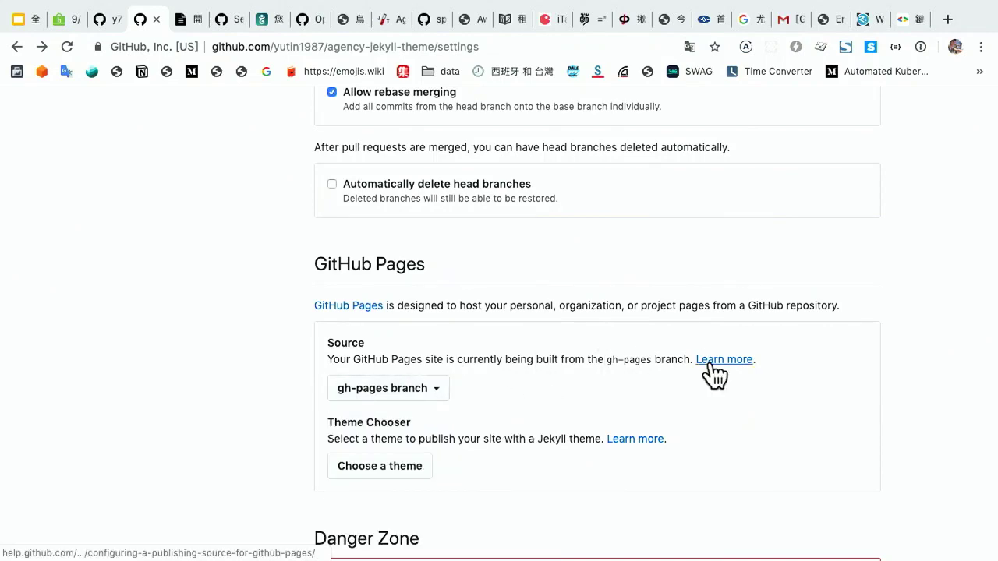
{"action": "scroll", "coordinate": [460, 404], "scroll_direction": "up", "scroll_amount": 10}
{"action": "scroll", "coordinate": [459, 412], "scroll_direction": "up", "scroll_amount": 10}
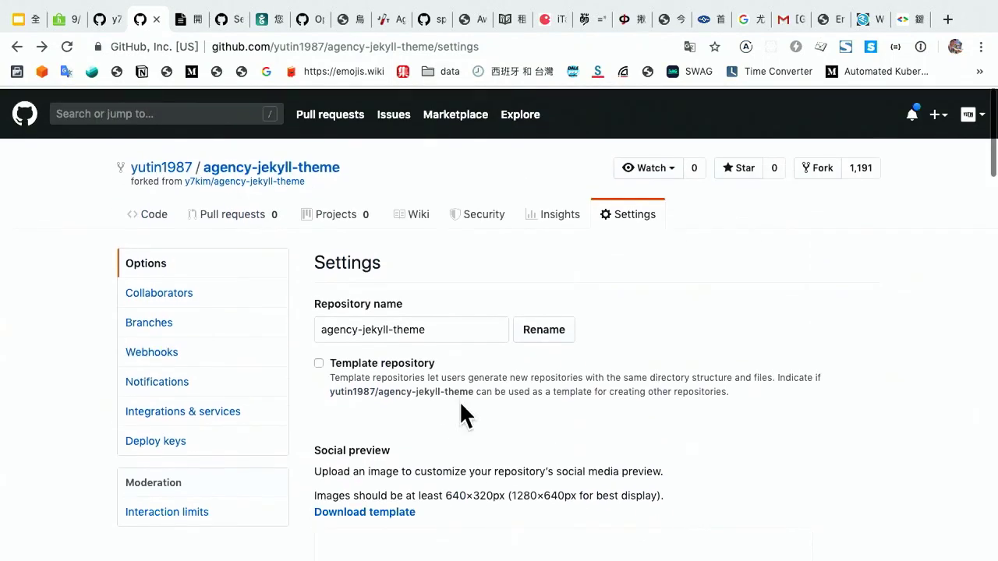
Open the fork's code page and visit the original Agency bootstrap theme linked in its README.
{"action": "left_click", "coordinate": [226, 170]}
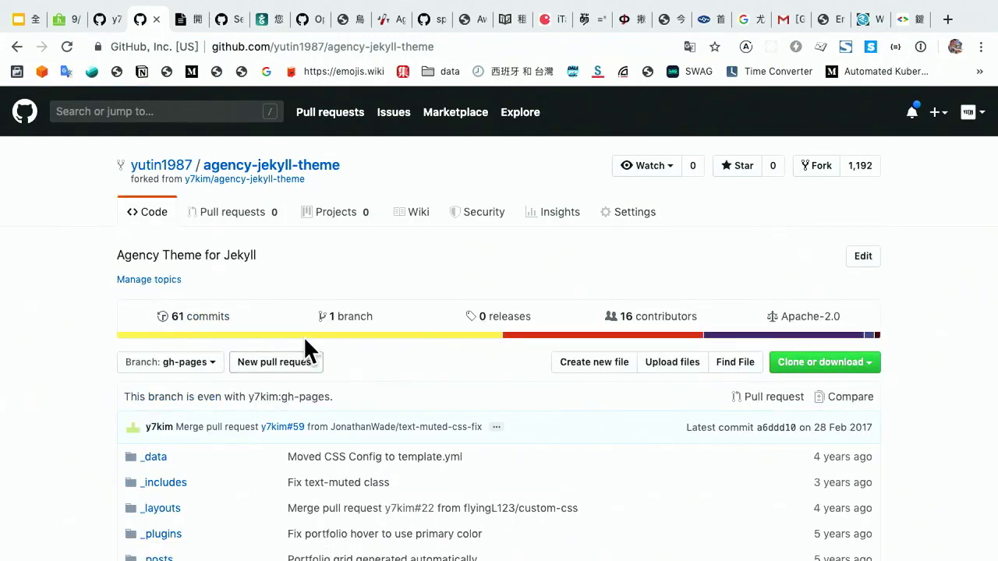
{"action": "scroll", "coordinate": [320, 355], "scroll_direction": "down", "scroll_amount": 5}
{"action": "scroll", "coordinate": [322, 357], "scroll_direction": "down", "scroll_amount": 10}
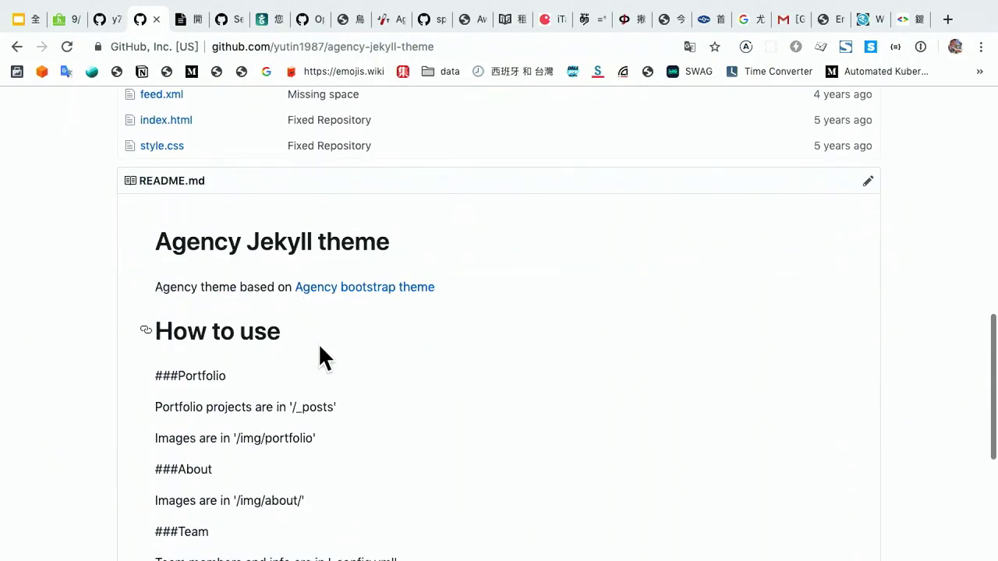
{"action": "left_click", "coordinate": [393, 139]}
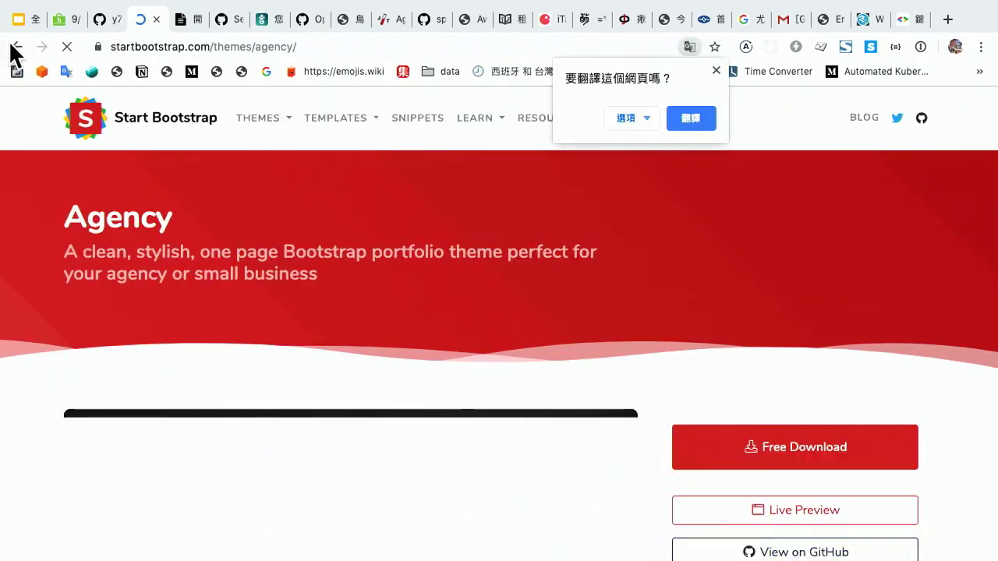
{"action": "left_click", "coordinate": [16, 46]}
Glance at the Jekyll documentation site, then switch to the original y7kim repository tab.
{"action": "scroll", "coordinate": [315, 393], "scroll_direction": "down", "scroll_amount": 3}
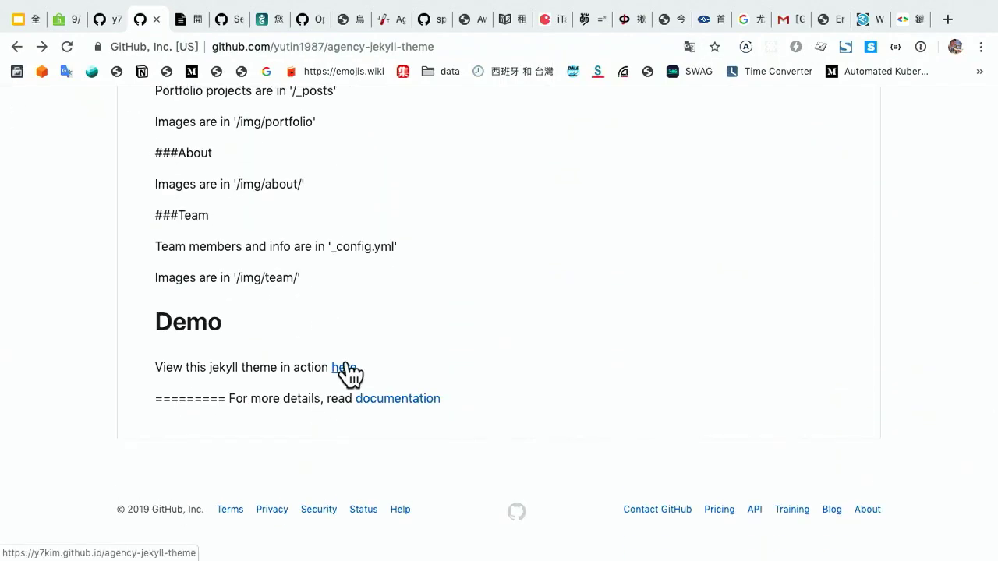
{"action": "left_click", "coordinate": [371, 393]}
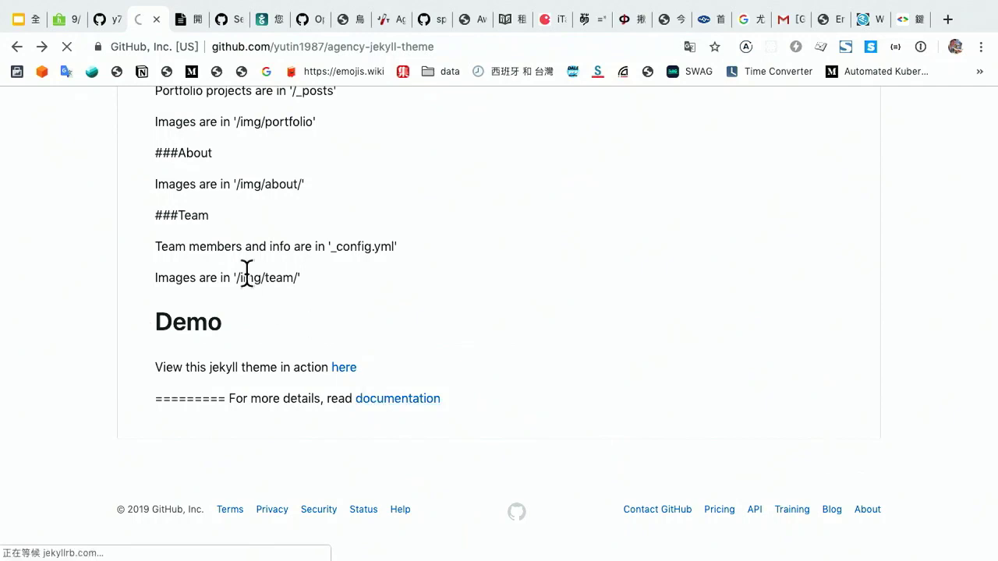
{"action": "scroll", "coordinate": [287, 370], "scroll_direction": "down", "scroll_amount": 3}
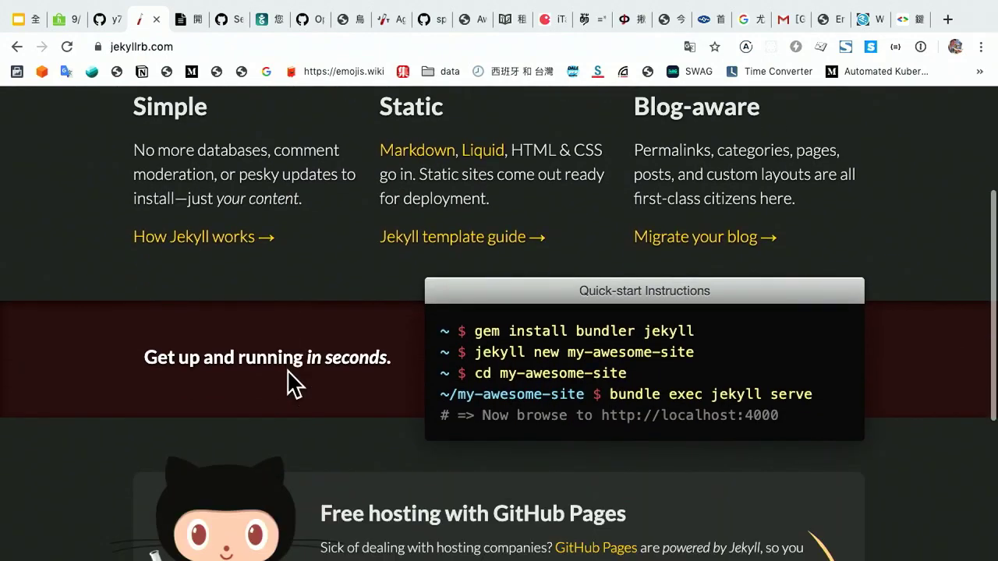
{"action": "left_click", "coordinate": [19, 45]}
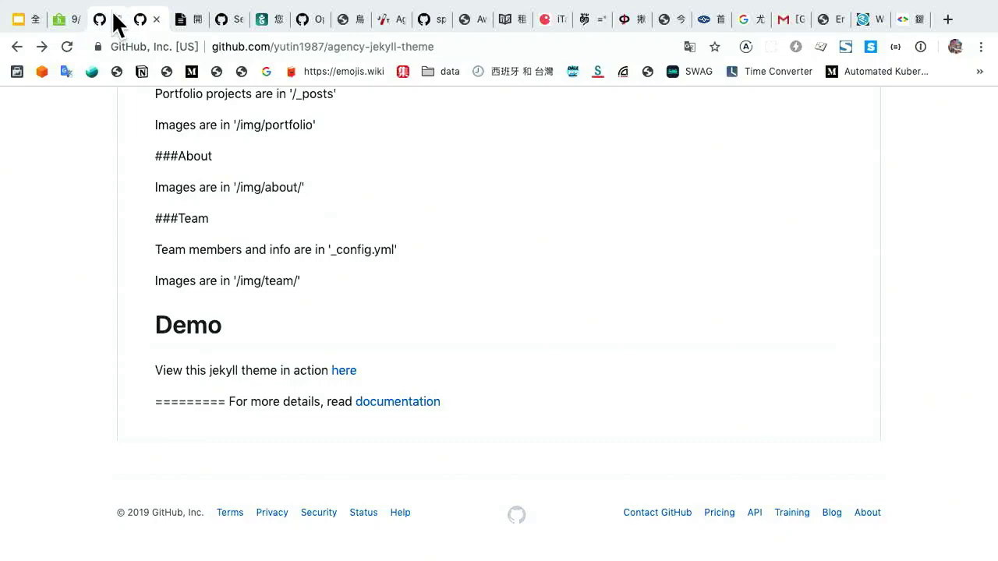
{"action": "left_click", "coordinate": [117, 22]}
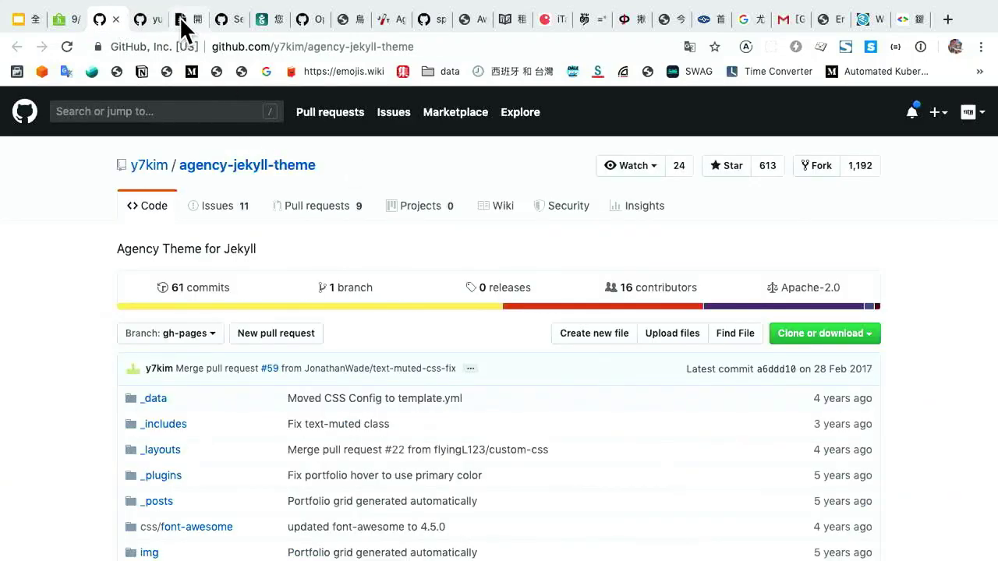
Open the fork's repository settings, then switch to the demo.yutin2019.tw site at section 2. 烏來.
{"action": "left_click", "coordinate": [145, 22]}
{"action": "scroll", "coordinate": [234, 222], "scroll_direction": "up", "scroll_amount": 15}
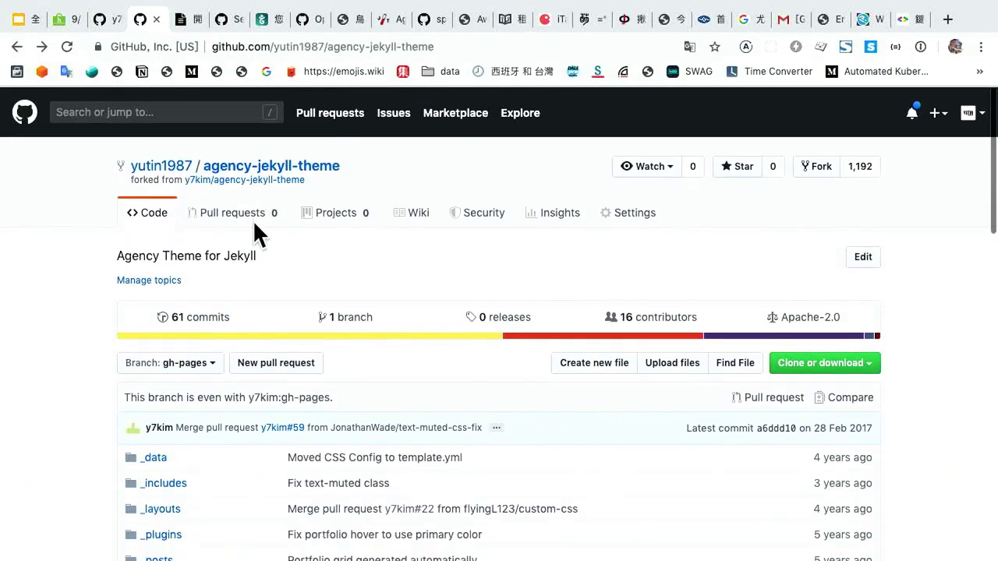
{"action": "left_click", "coordinate": [633, 219]}
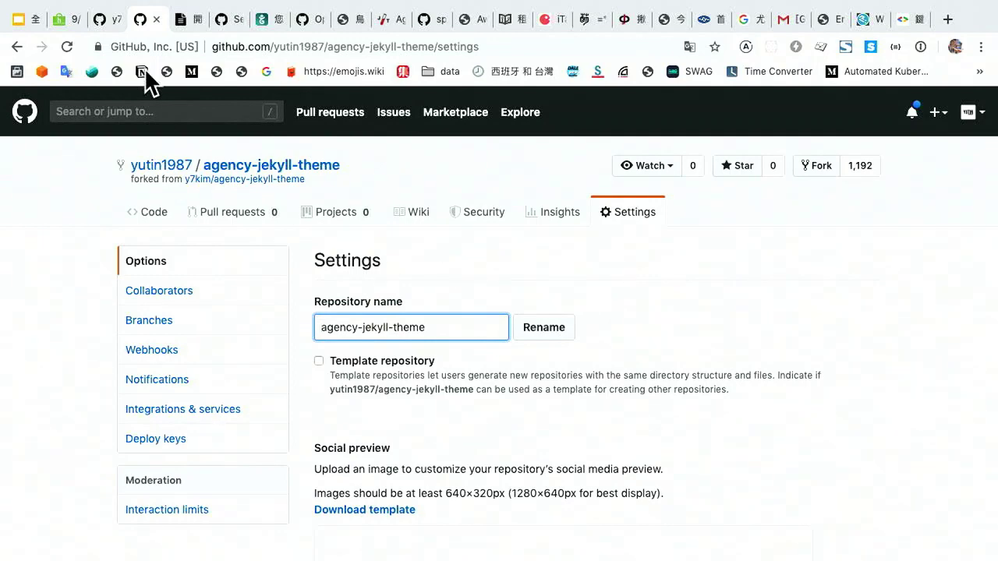
{"action": "left_click", "coordinate": [347, 21]}
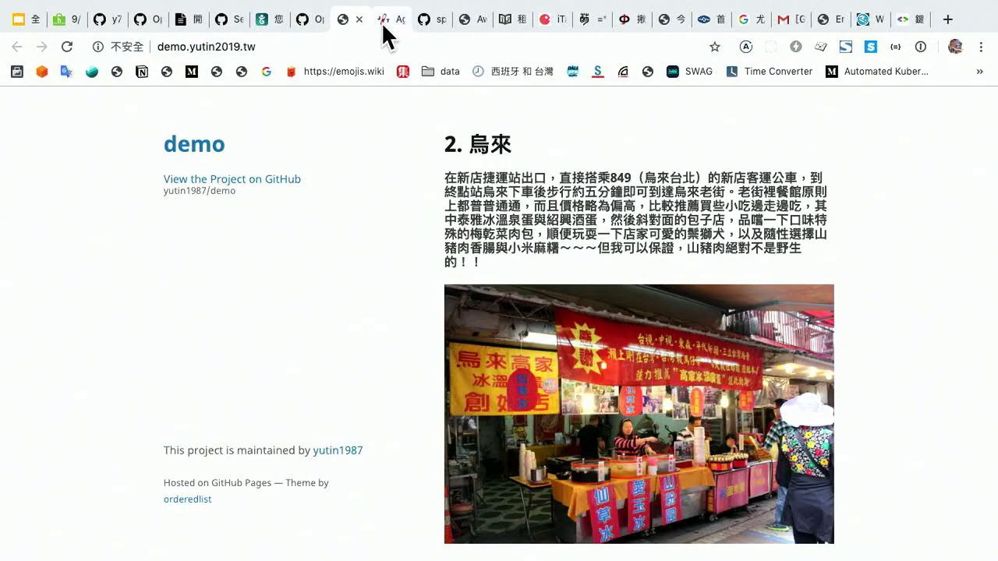
Open the Agency theme's Live Demo from jekyllthemes.io, then show the Google Slides 目錄 slide.
{"action": "left_click", "coordinate": [384, 23]}
{"action": "scroll", "coordinate": [642, 267], "scroll_direction": "down", "scroll_amount": 5}
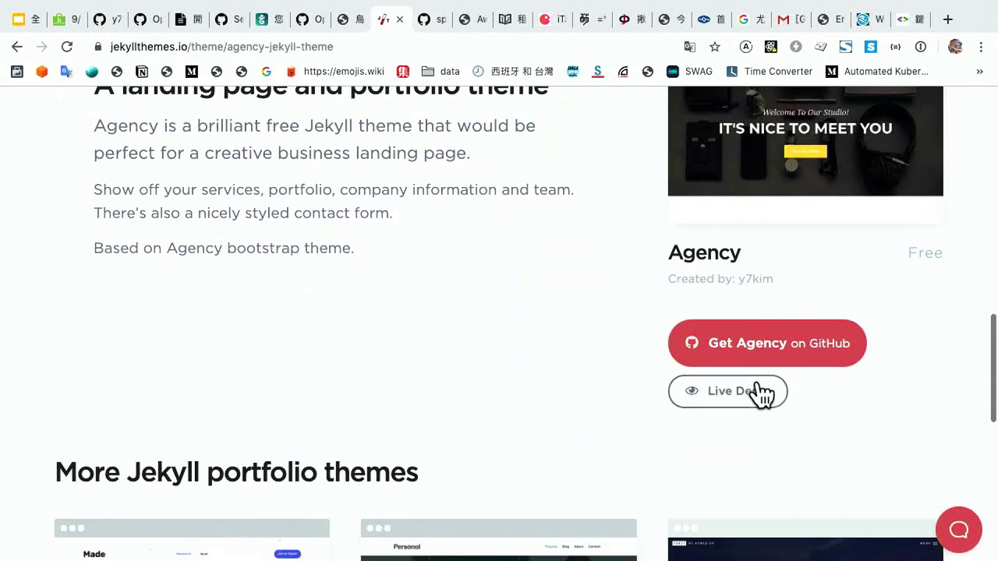
{"action": "left_click", "coordinate": [760, 394]}
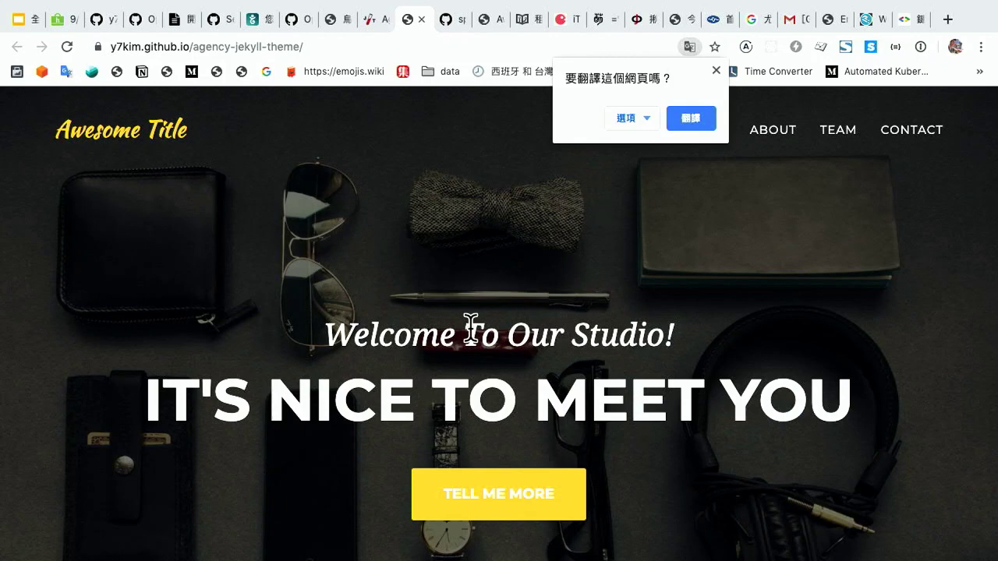
{"action": "left_click", "coordinate": [25, 21]}
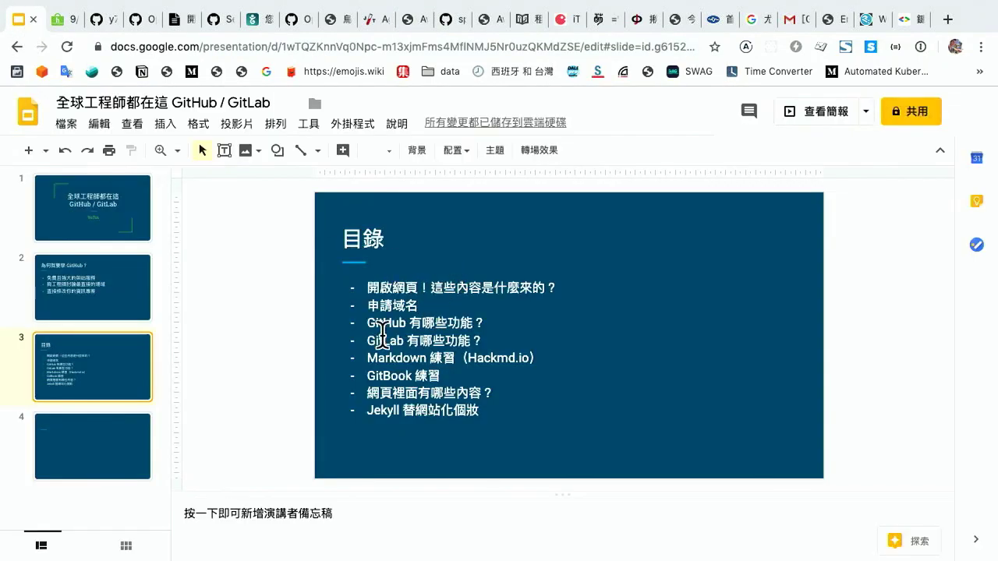
Highlight the Jekyll and web-content bullets on the 目錄 slide, then return to the Agency theme page.
{"action": "left_click_drag", "start_coordinate": [374, 414], "coordinate": [460, 422]}
{"action": "left_click_drag", "start_coordinate": [382, 394], "coordinate": [480, 393]}
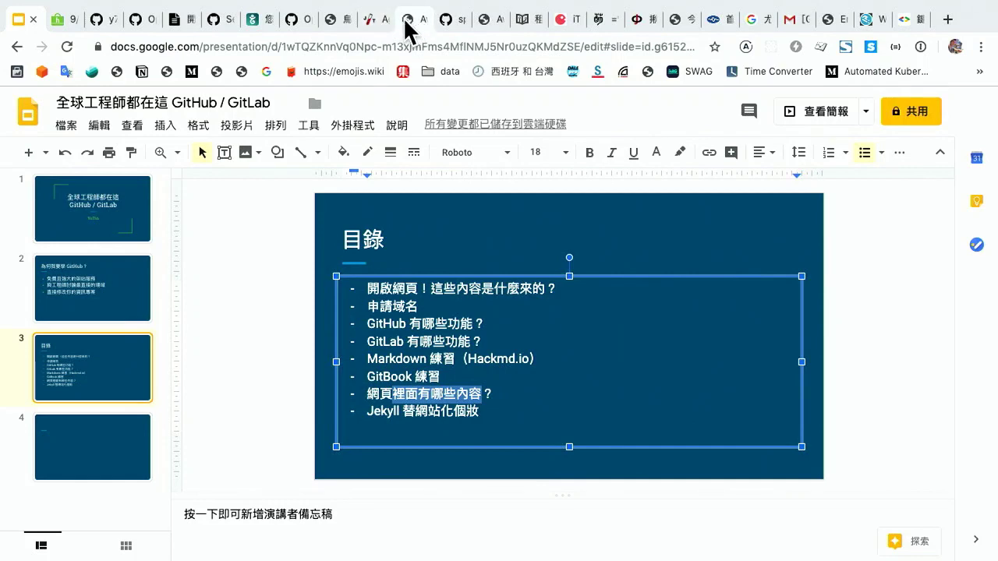
{"action": "left_click", "coordinate": [375, 26]}
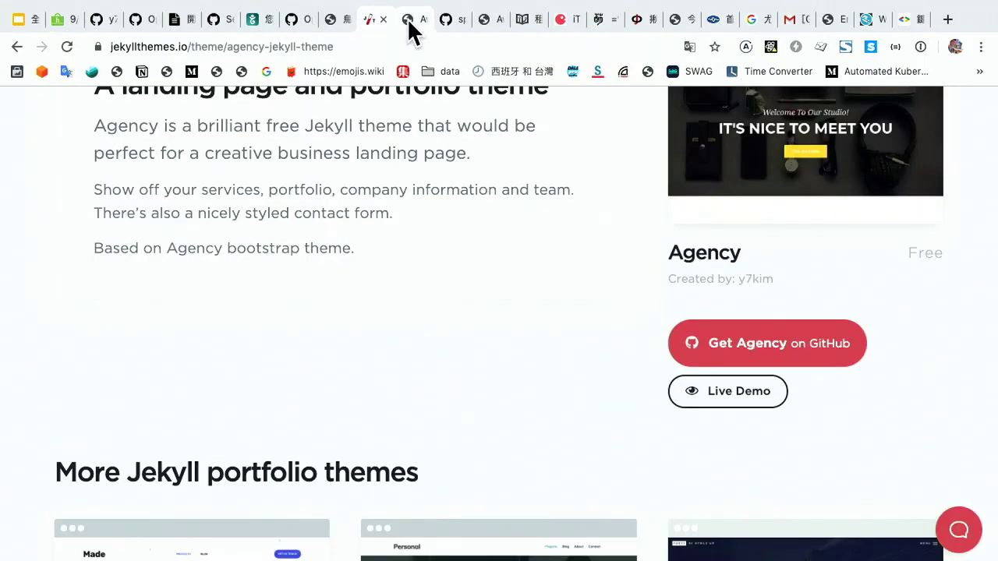
View the Agency theme's live demo, then switch to the sparanoid/almace-scaffolding repository.
{"action": "left_click", "coordinate": [408, 22]}
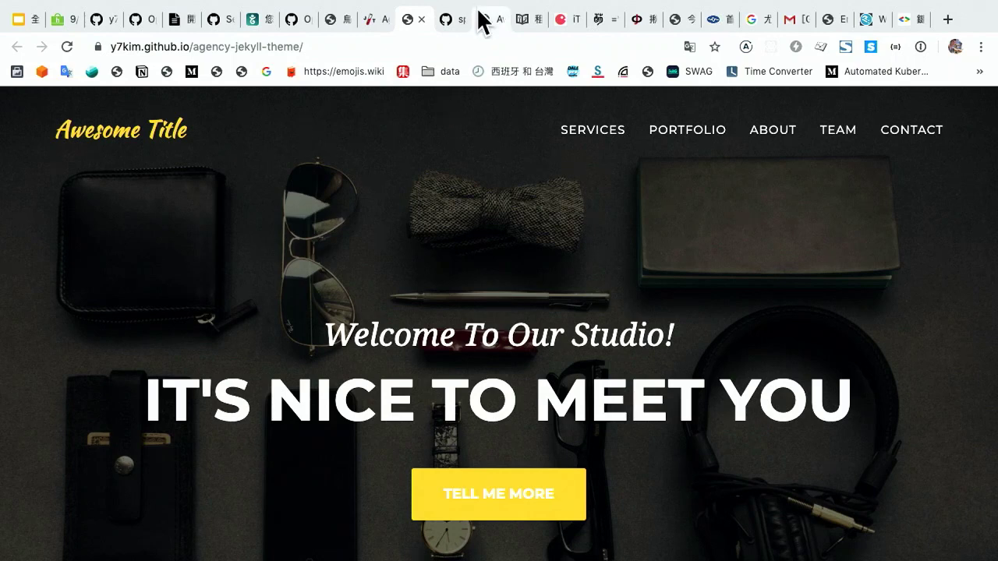
{"action": "left_click", "coordinate": [446, 20]}
Search Google for 'gitbook 科文哲' and open the top GitBook result.
{"action": "left_click", "coordinate": [451, 43]}
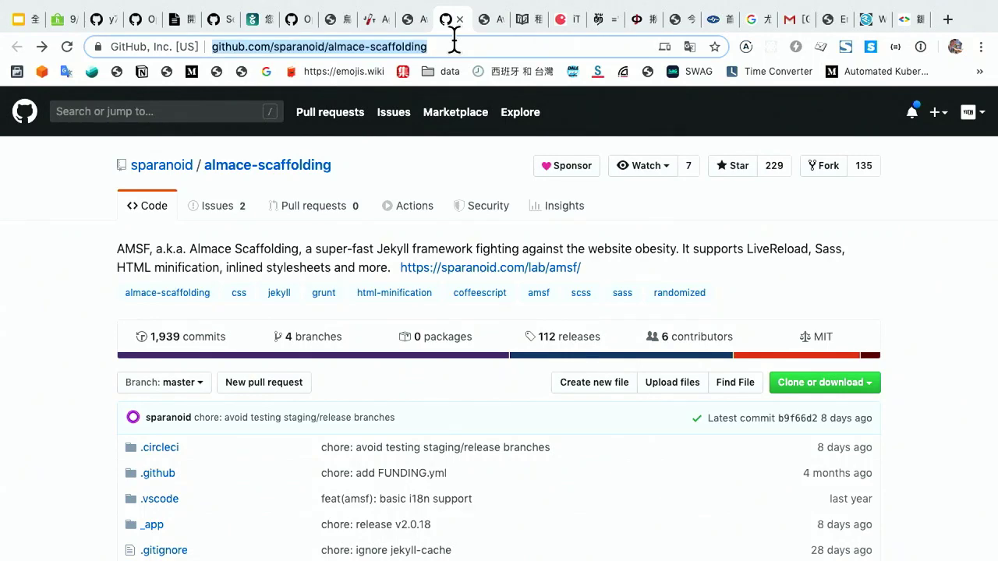
{"action": "type", "text": "gitb"}
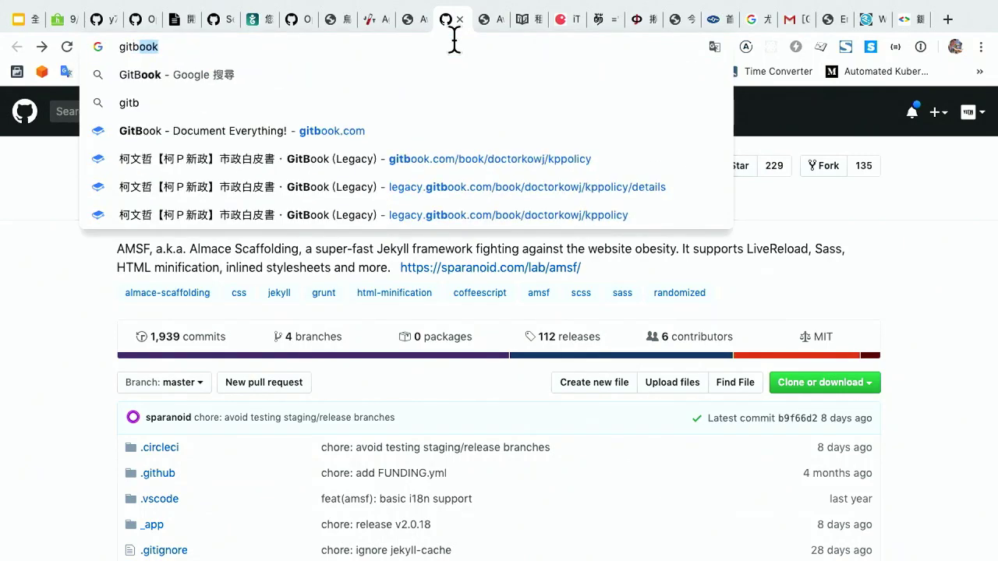
{"action": "type", "text": "ook 科文哲"}
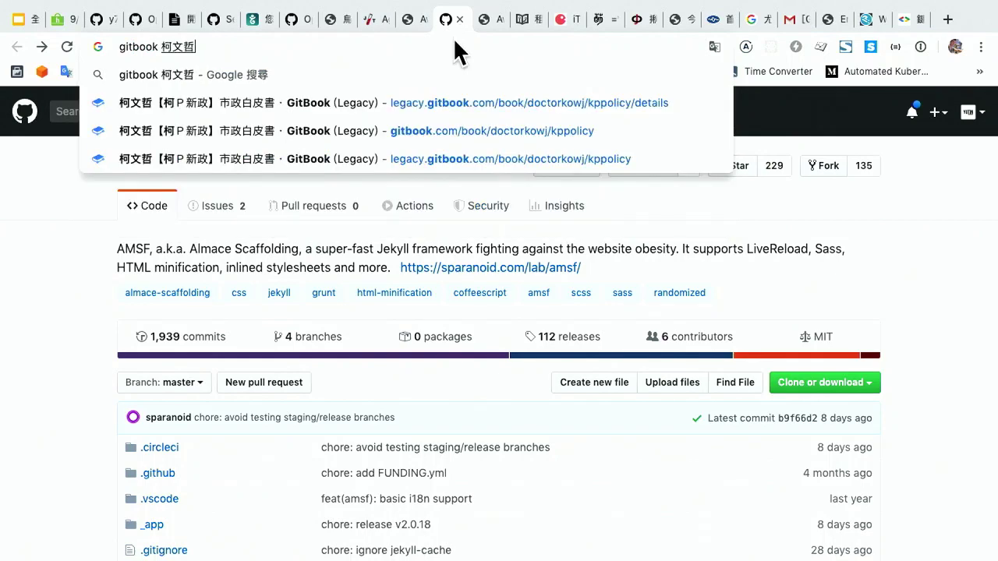
{"action": "key", "text": "Return"}
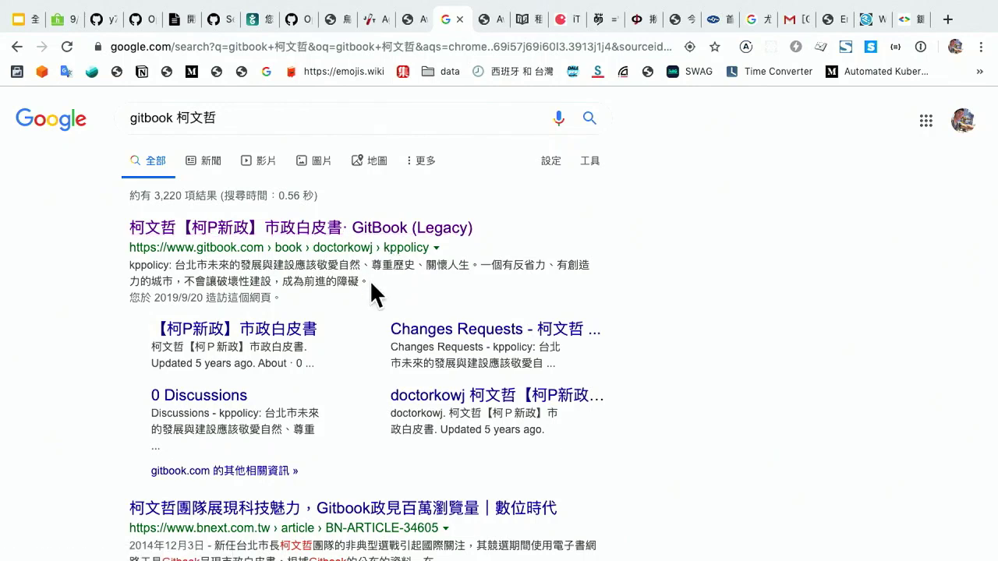
{"action": "left_click", "coordinate": [290, 233]}
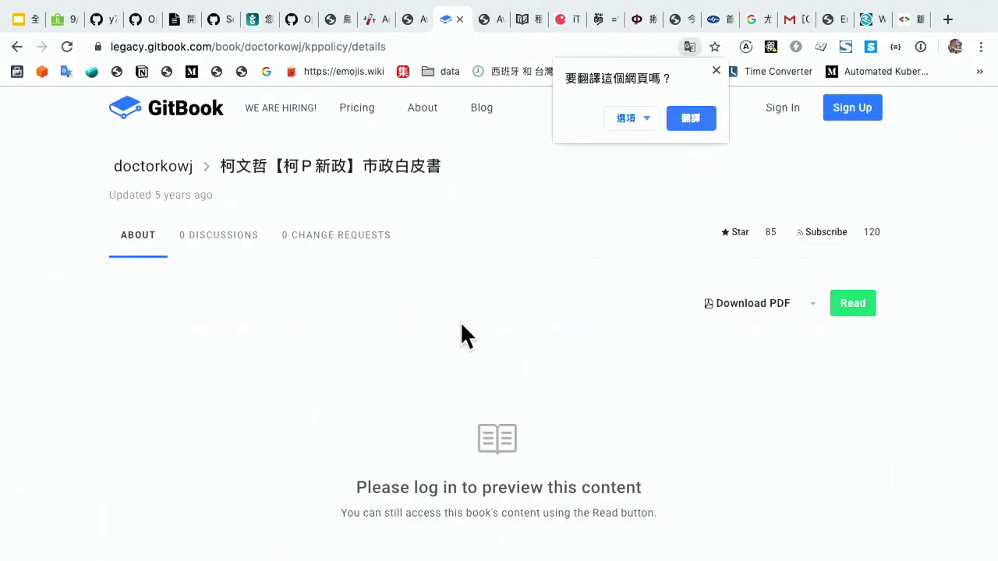
{"action": "left_click", "coordinate": [336, 288]}
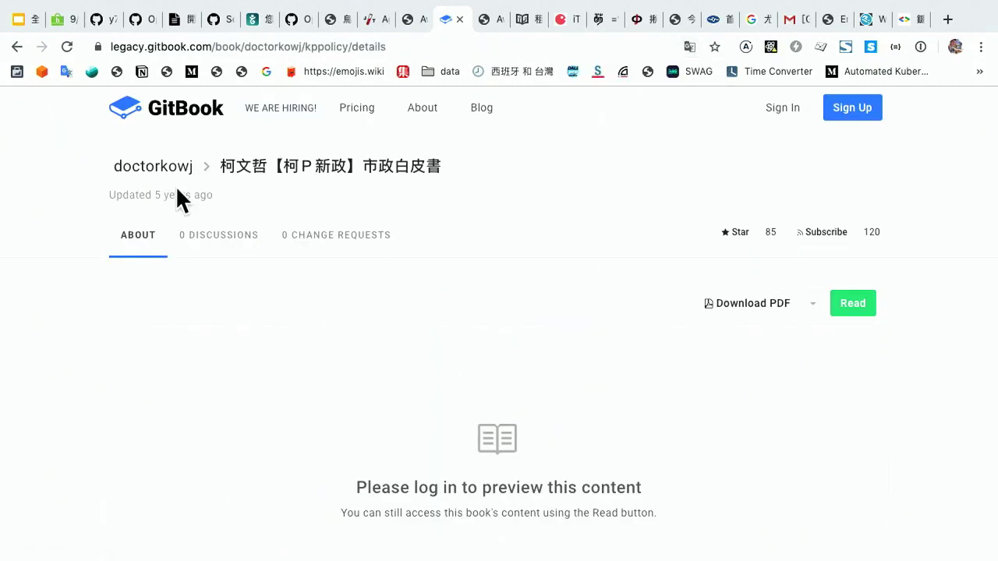
Back in the results, open and read the white paper's 田園城市 chapter.
{"action": "left_click", "coordinate": [13, 47]}
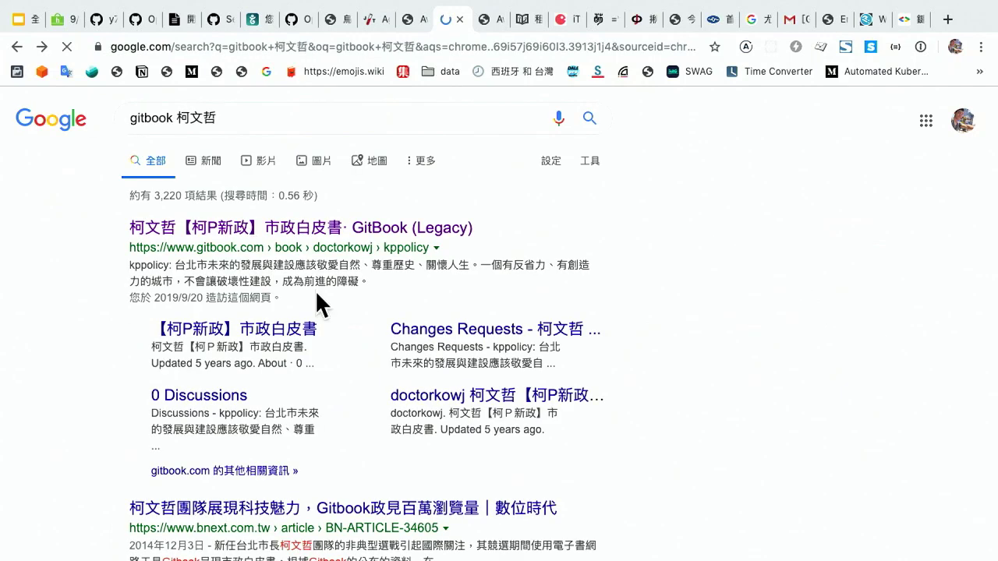
{"action": "scroll", "coordinate": [339, 333], "scroll_direction": "down", "scroll_amount": 3}
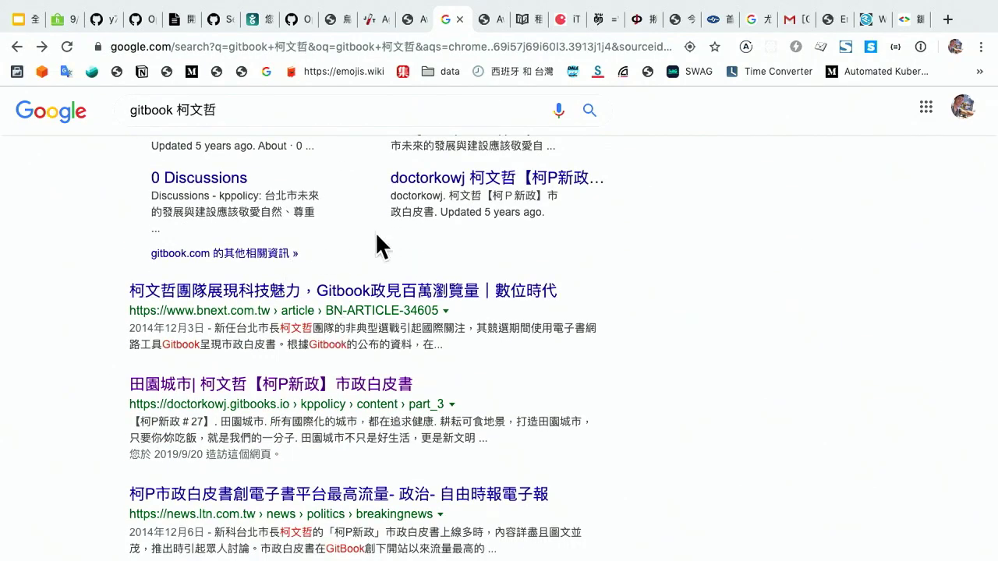
{"action": "left_click", "coordinate": [328, 390]}
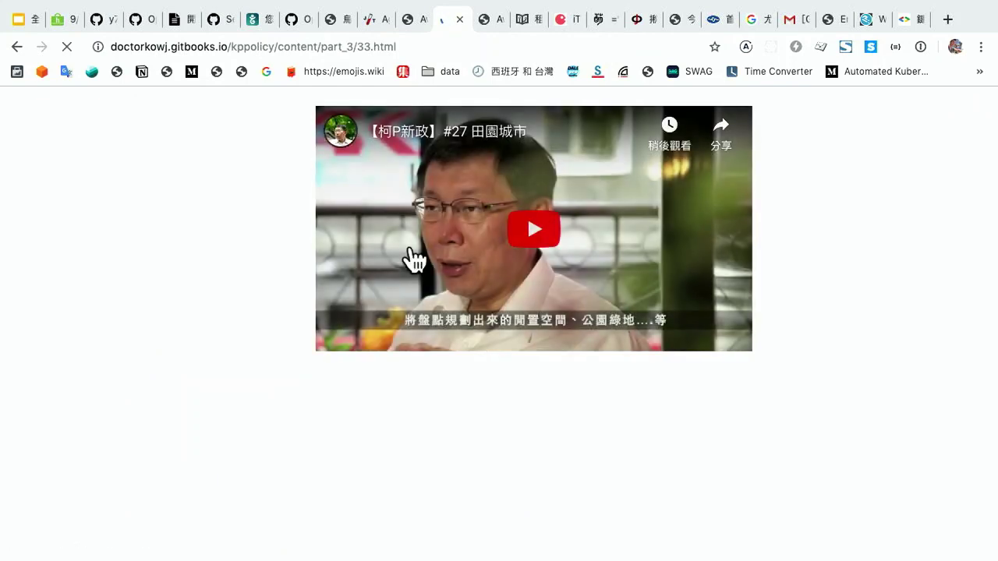
{"action": "scroll", "coordinate": [123, 396], "scroll_direction": "down", "scroll_amount": 4}
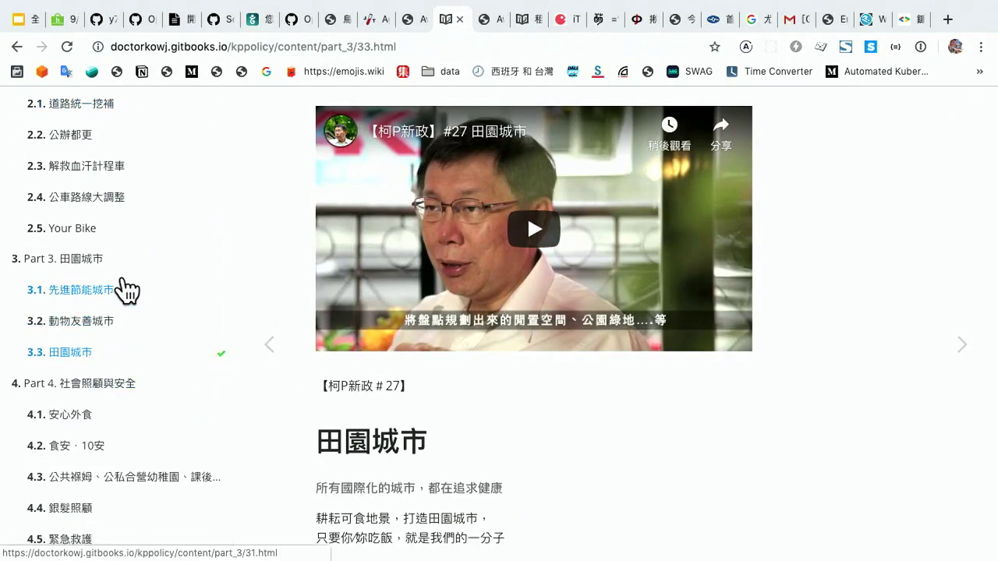
{"action": "scroll", "coordinate": [123, 290], "scroll_direction": "down", "scroll_amount": 5}
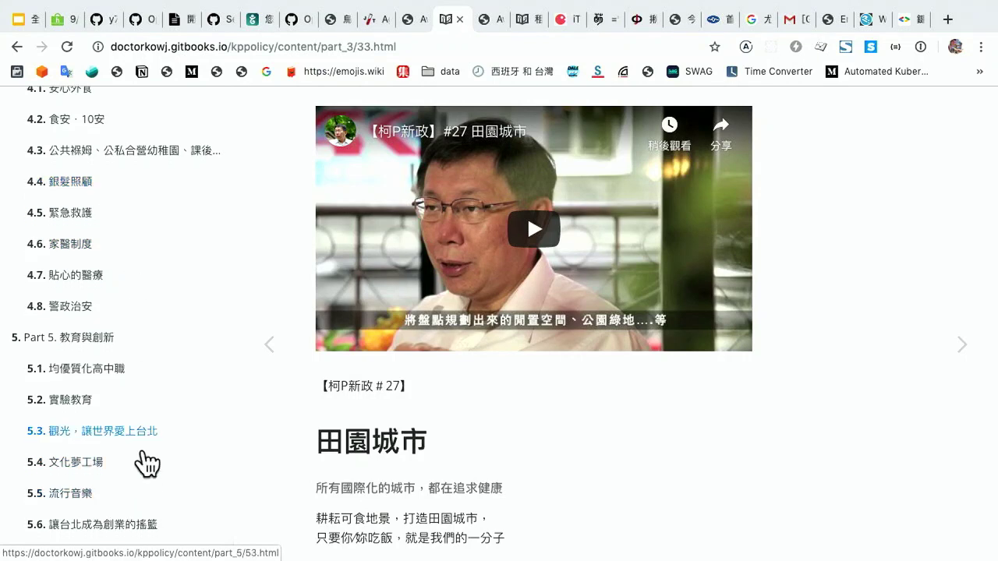
{"action": "scroll", "coordinate": [145, 460], "scroll_direction": "down", "scroll_amount": 2}
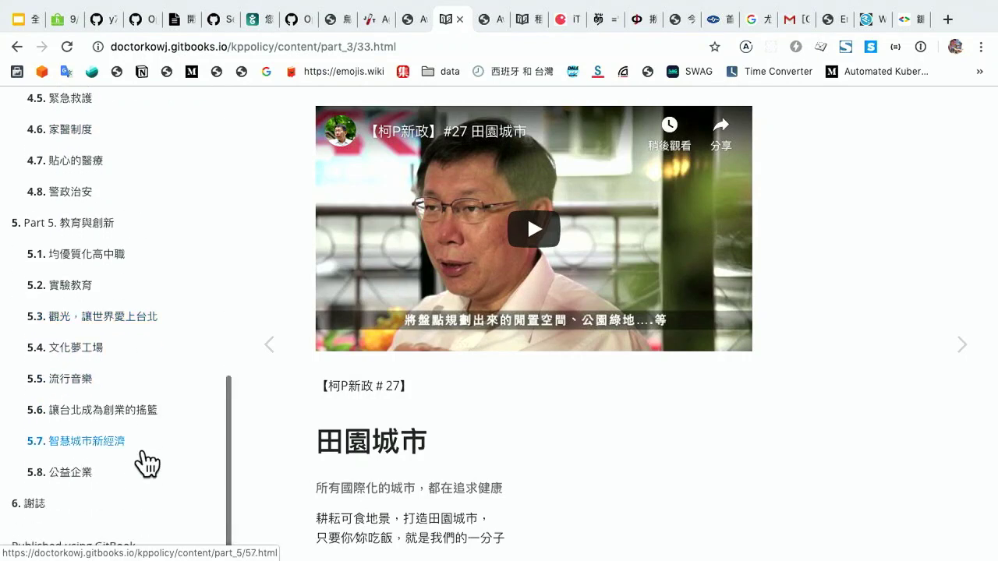
Search Google for 'gitbook' from the address bar.
{"action": "double_click", "coordinate": [185, 47]}
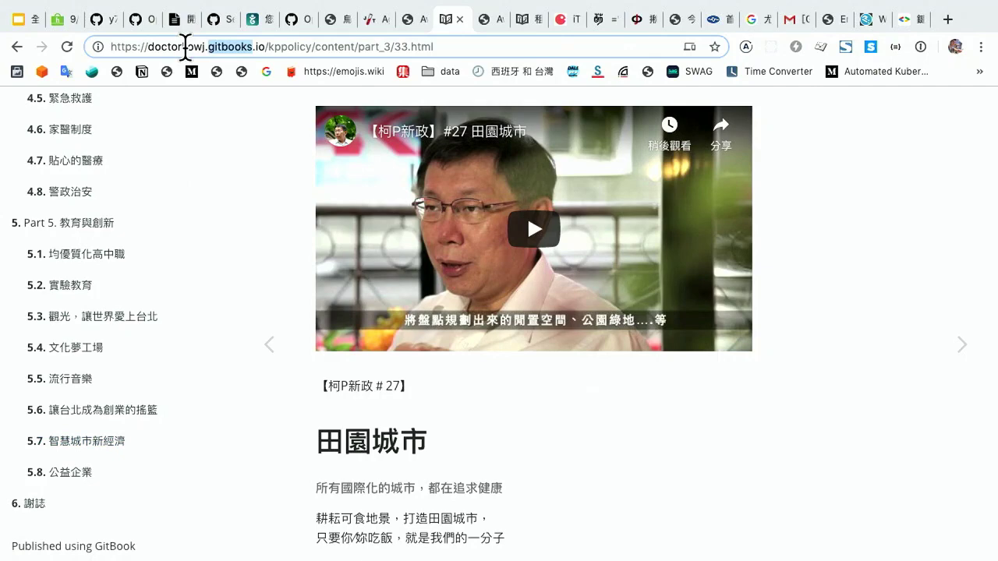
{"action": "triple_click", "coordinate": [185, 46]}
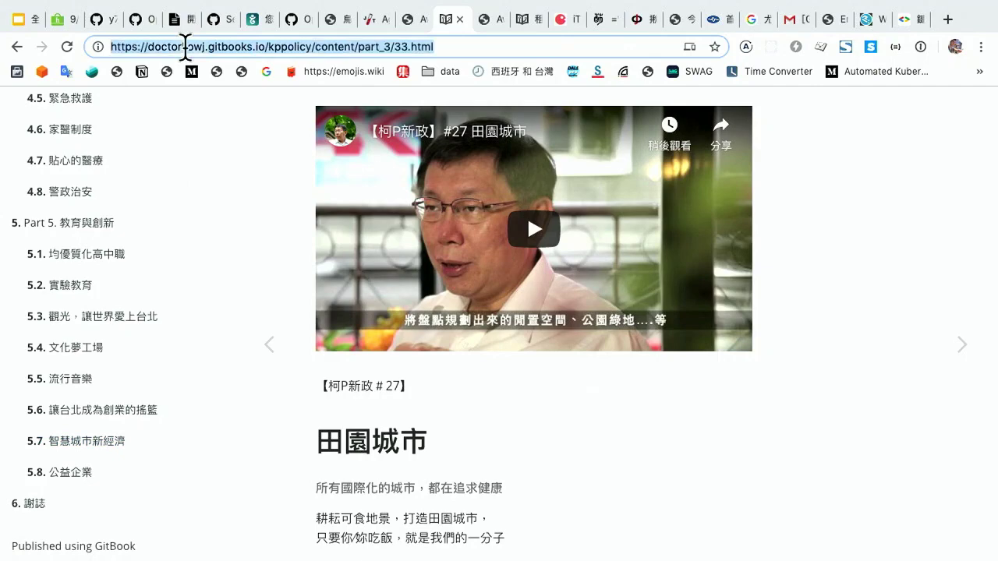
{"action": "type", "text": "gitbooks"}
{"action": "key", "text": "BackSpace"}
{"action": "key", "text": "Return"}
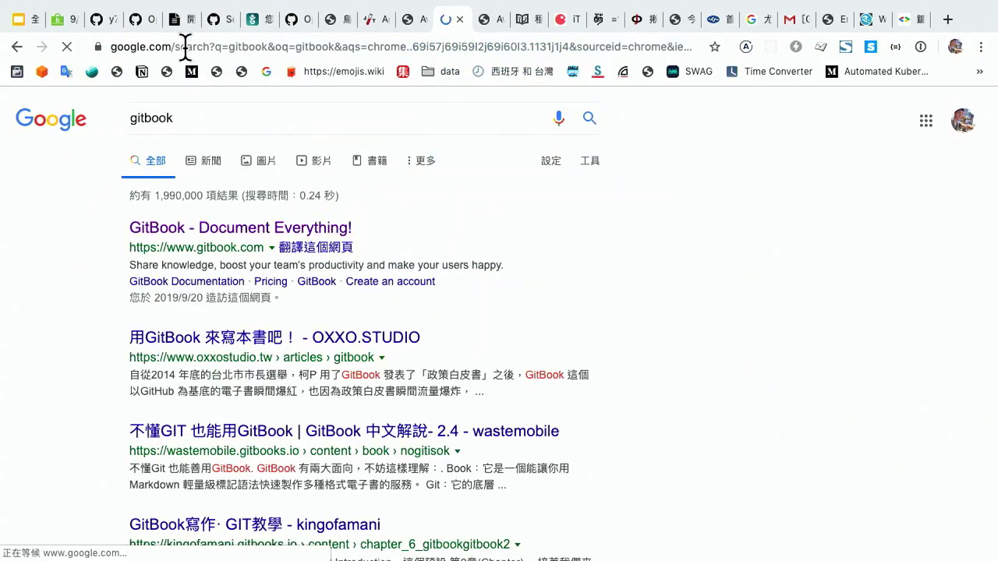
Browse the gitbook.com homepage, briefly opening the web app, and dismiss the translation prompts.
{"action": "left_click", "coordinate": [207, 234]}
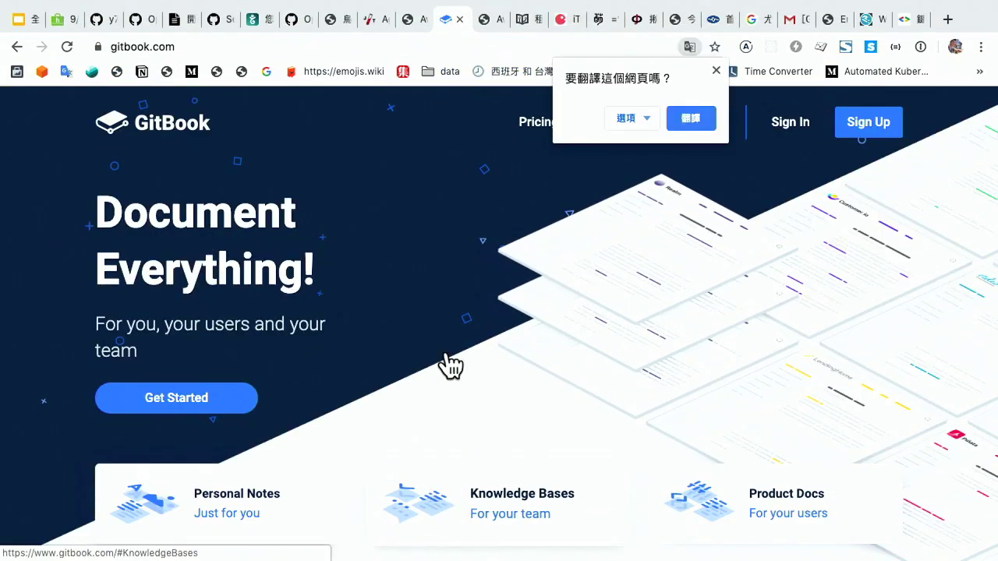
{"action": "left_click", "coordinate": [452, 359]}
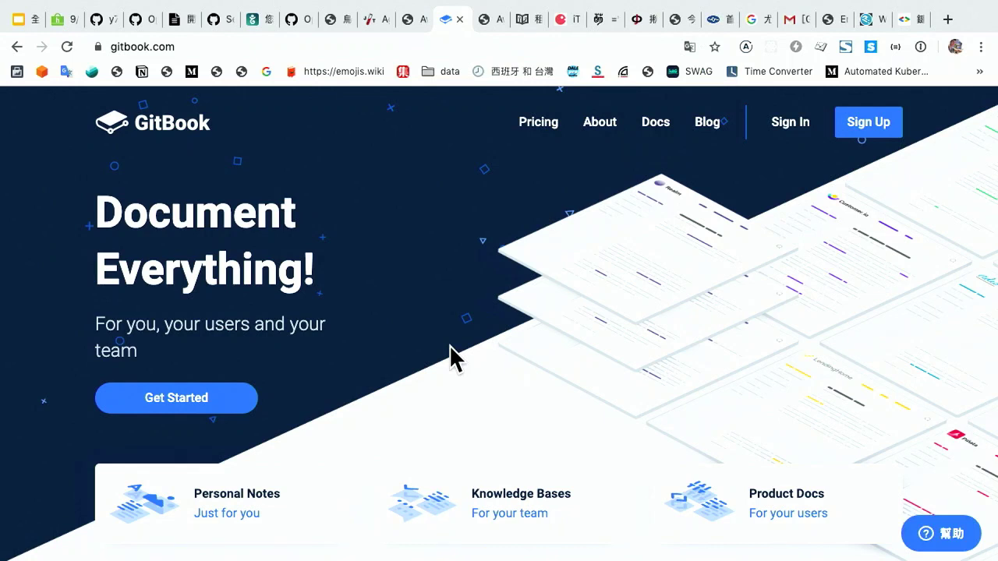
{"action": "scroll", "coordinate": [450, 358], "scroll_direction": "down", "scroll_amount": 3}
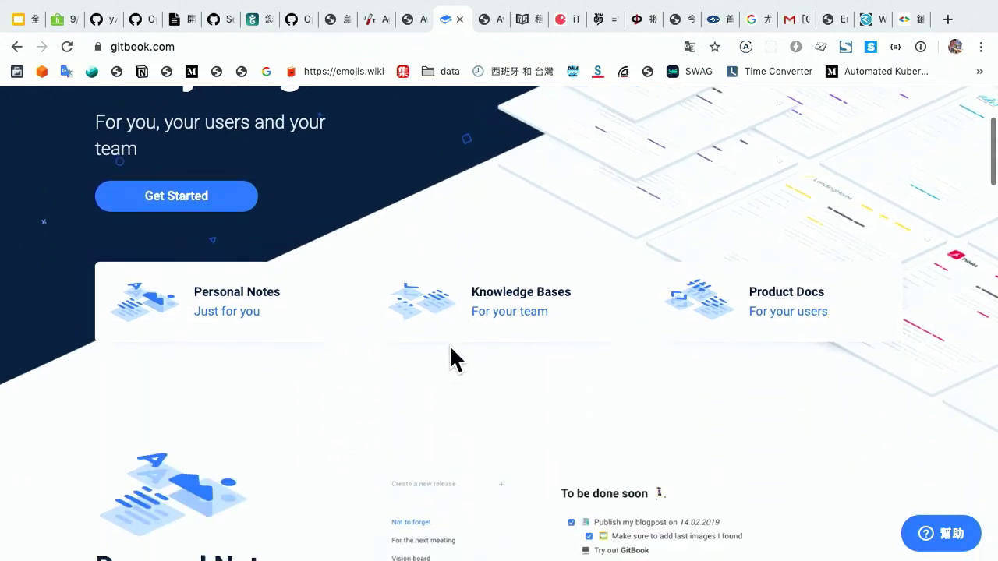
{"action": "left_click", "coordinate": [235, 212]}
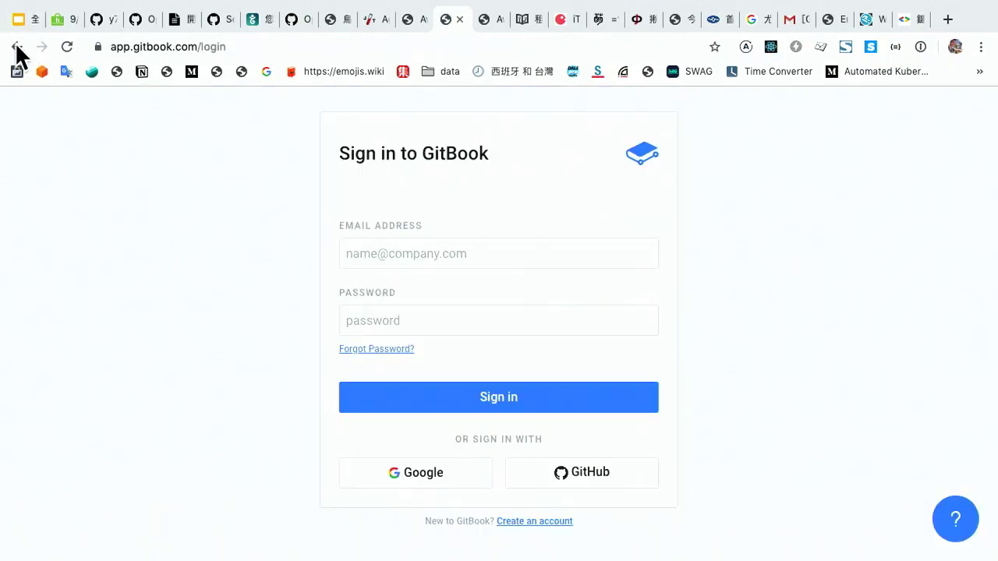
{"action": "left_click", "coordinate": [16, 47]}
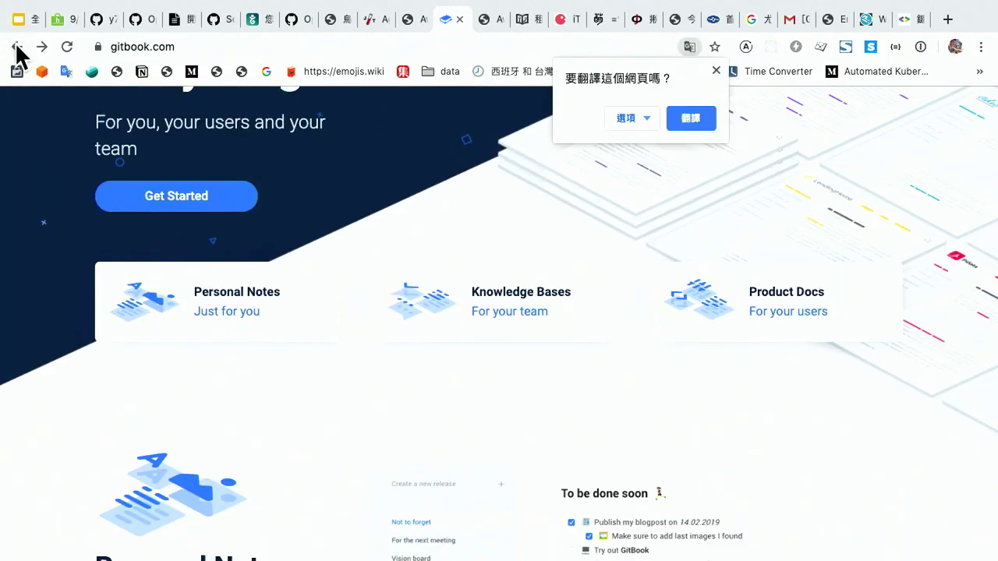
{"action": "scroll", "coordinate": [369, 375], "scroll_direction": "down", "scroll_amount": 5}
{"action": "scroll", "coordinate": [370, 373], "scroll_direction": "down", "scroll_amount": 3}
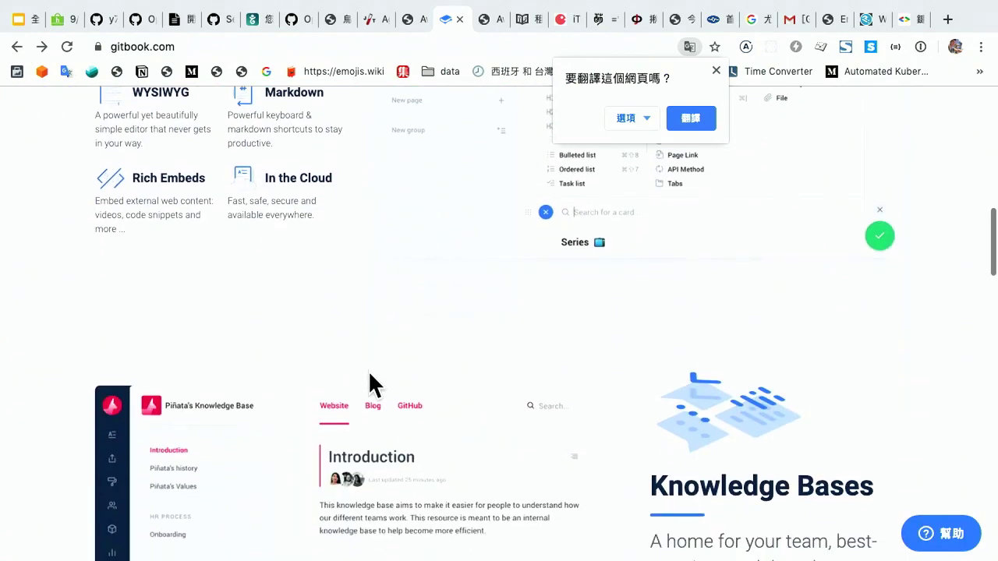
{"action": "scroll", "coordinate": [370, 373], "scroll_direction": "up", "scroll_amount": 10}
{"action": "scroll", "coordinate": [369, 382], "scroll_direction": "down", "scroll_amount": 1}
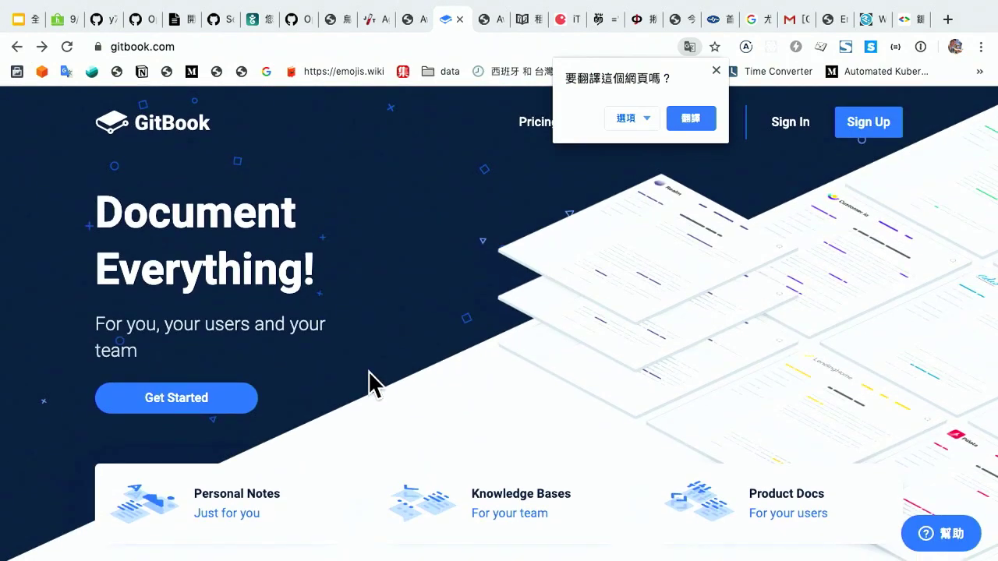
{"action": "left_click", "coordinate": [716, 70]}
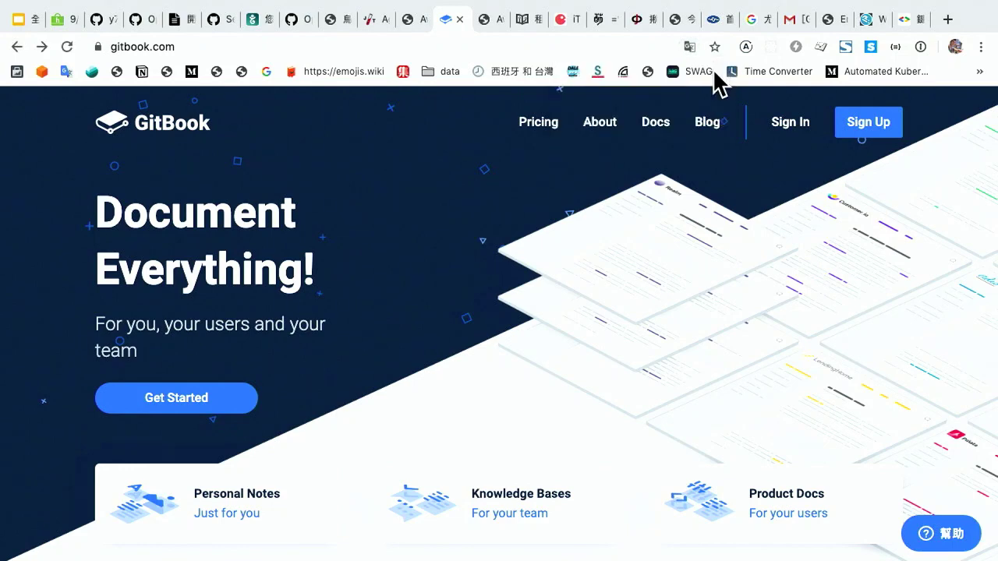
Search the web for 'gitbook download'.
{"action": "left_click", "coordinate": [587, 48]}
{"action": "type", "text": "gitbooks"}
{"action": "key", "text": "BackSpace"}
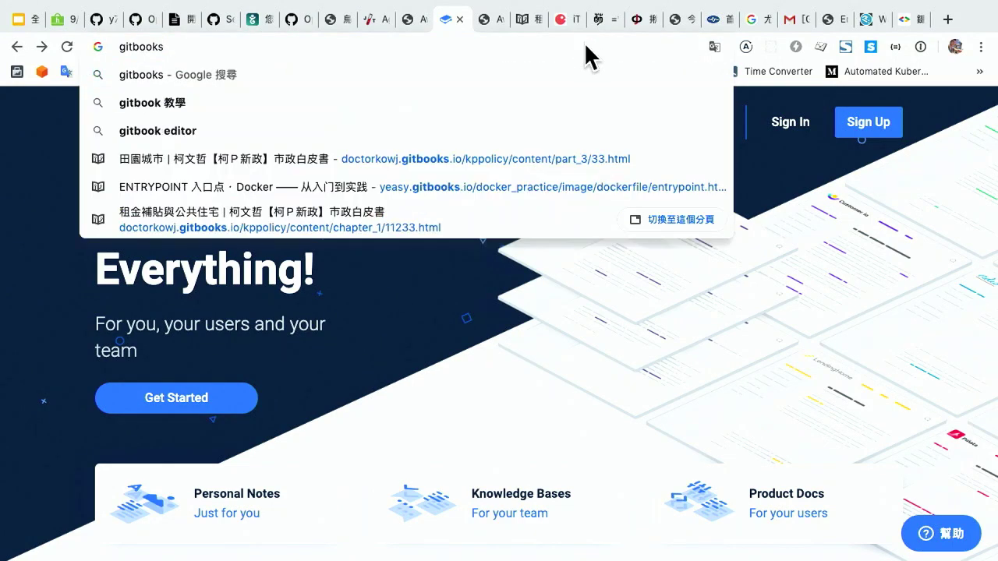
{"action": "type", "text": "d"}
{"action": "key", "text": "BackSpace"}
{"action": "type", "text": "dow"}
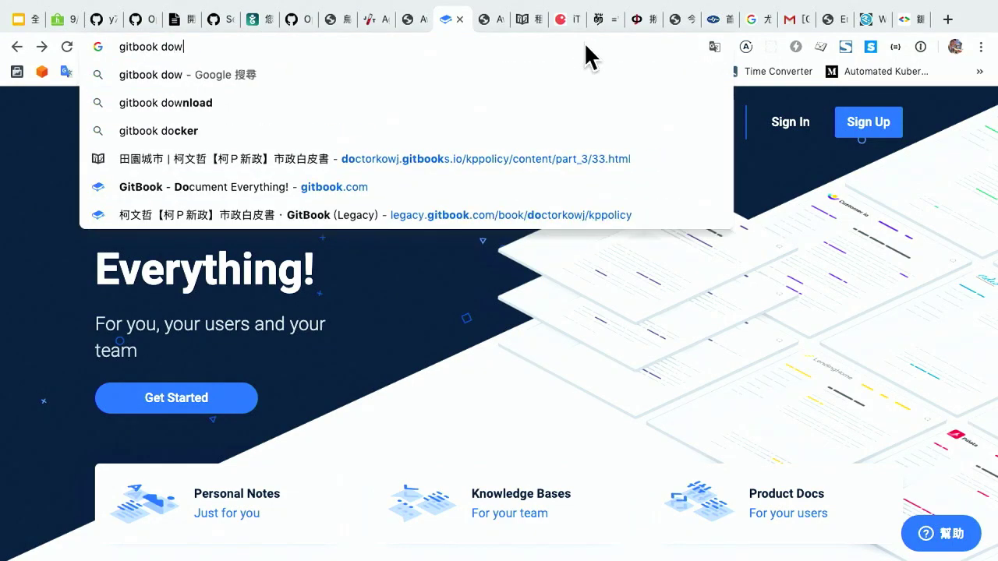
{"action": "type", "text": "nload"}
{"action": "key", "text": "Return"}
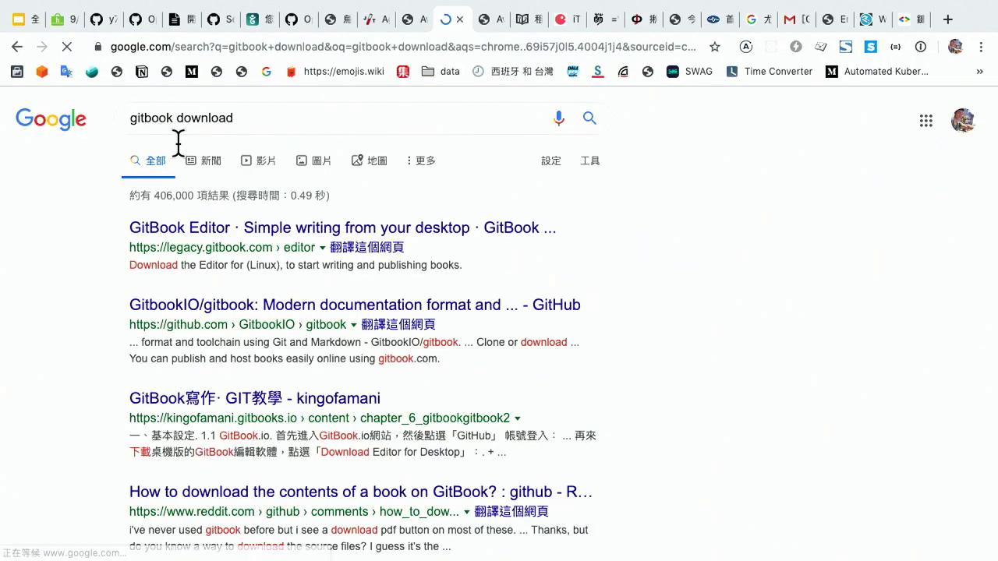
Open the GitBook Editor download page and look at its Windows version before returning.
{"action": "left_click", "coordinate": [250, 234]}
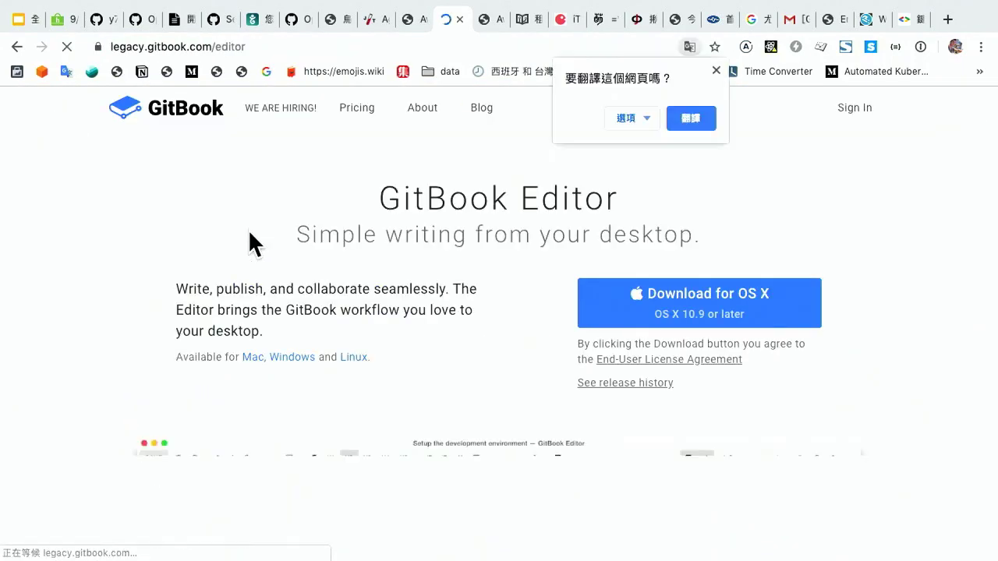
{"action": "scroll", "coordinate": [468, 234], "scroll_direction": "down", "scroll_amount": 1}
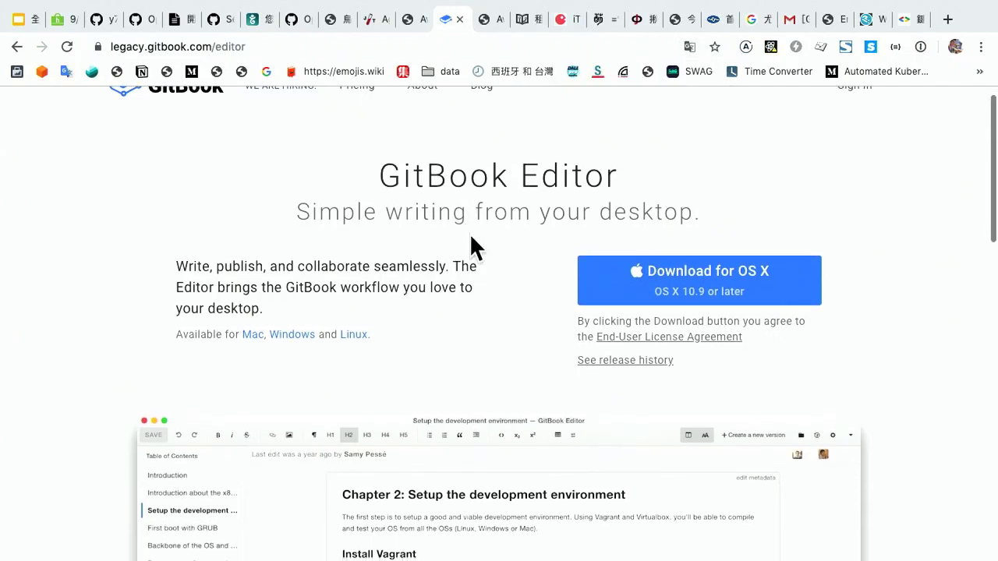
{"action": "left_click", "coordinate": [292, 336]}
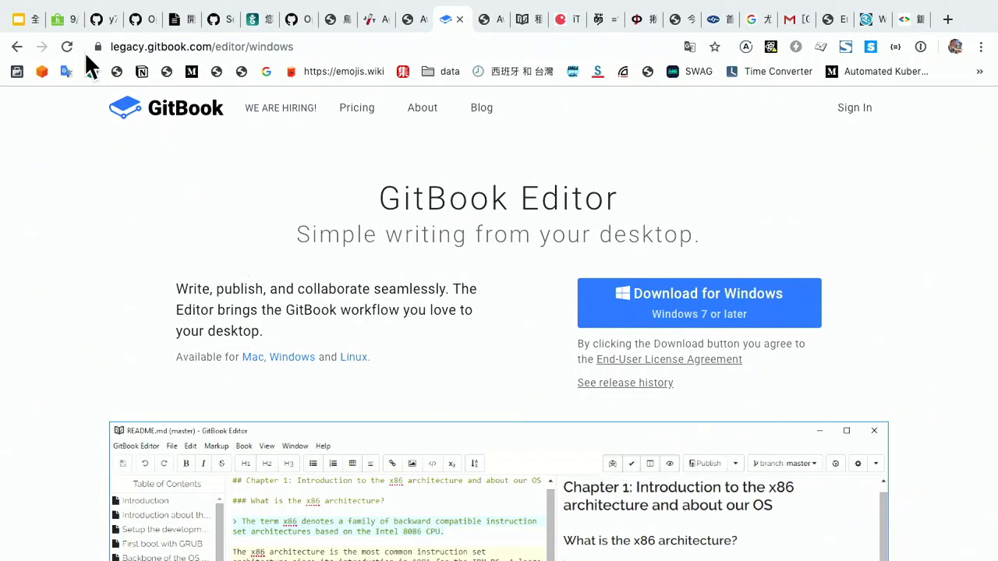
{"action": "left_click", "coordinate": [15, 47]}
Start downloading GitBook Editor for OS X.
{"action": "scroll", "coordinate": [291, 181], "scroll_direction": "down", "scroll_amount": 3}
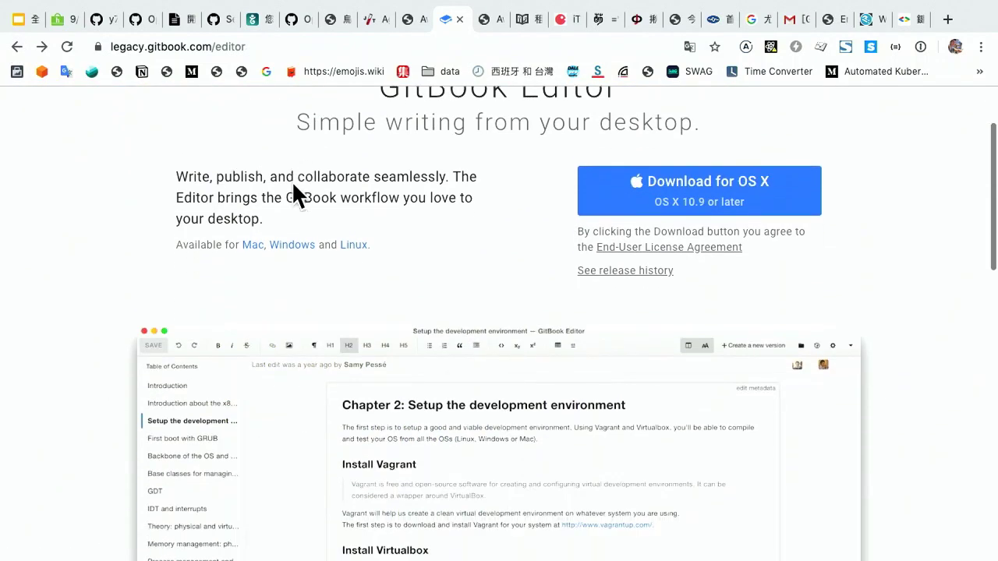
{"action": "scroll", "coordinate": [369, 400], "scroll_direction": "down", "scroll_amount": 3}
{"action": "scroll", "coordinate": [369, 399], "scroll_direction": "up", "scroll_amount": 3}
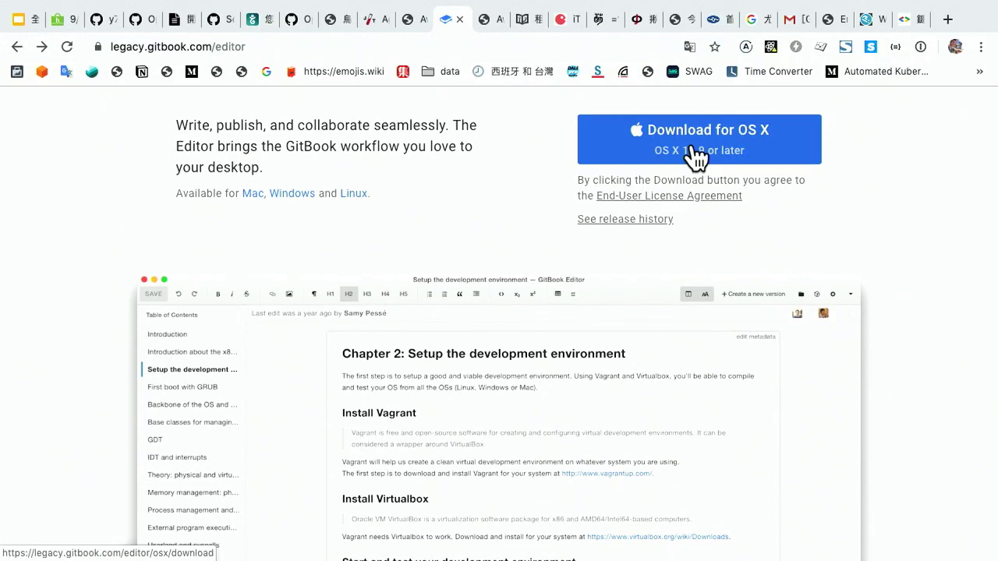
{"action": "left_click", "coordinate": [626, 163]}
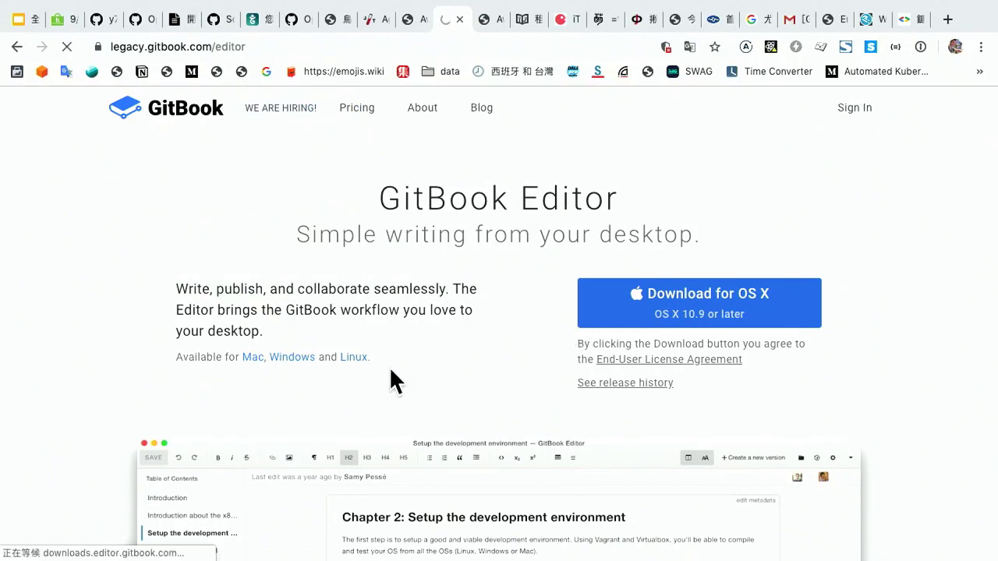
{"action": "key", "text": "super+space"}
Launch GitBook Editor from Spotlight and close the 1Password window.
{"action": "type", "text": "g"}
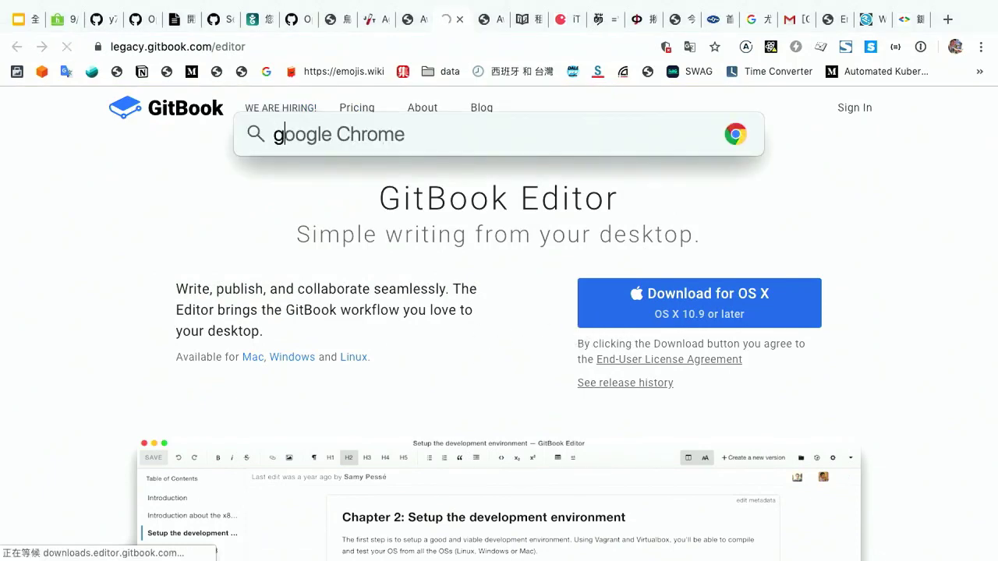
{"action": "type", "text": "it"}
{"action": "key", "text": "Return"}
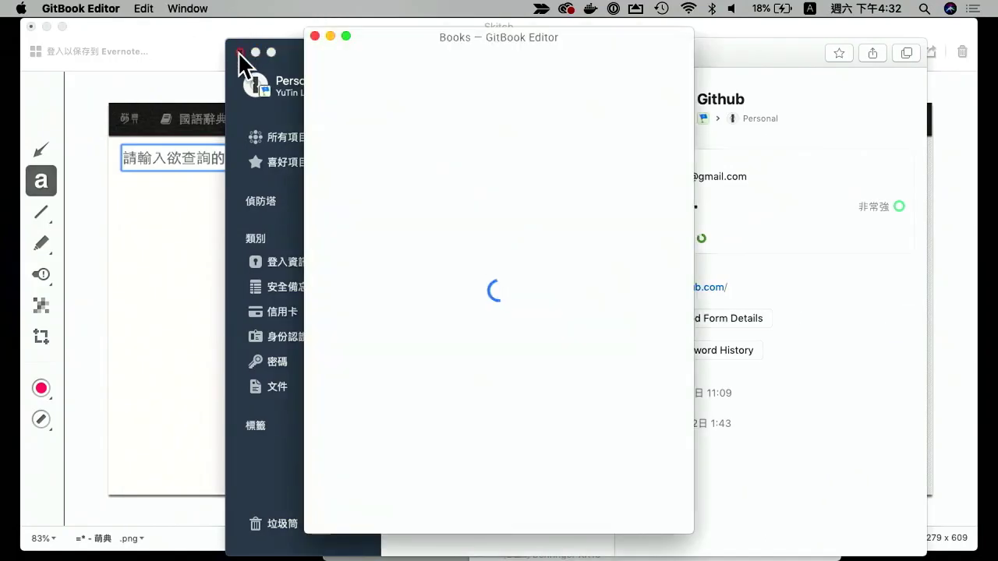
{"action": "left_click", "coordinate": [240, 52]}
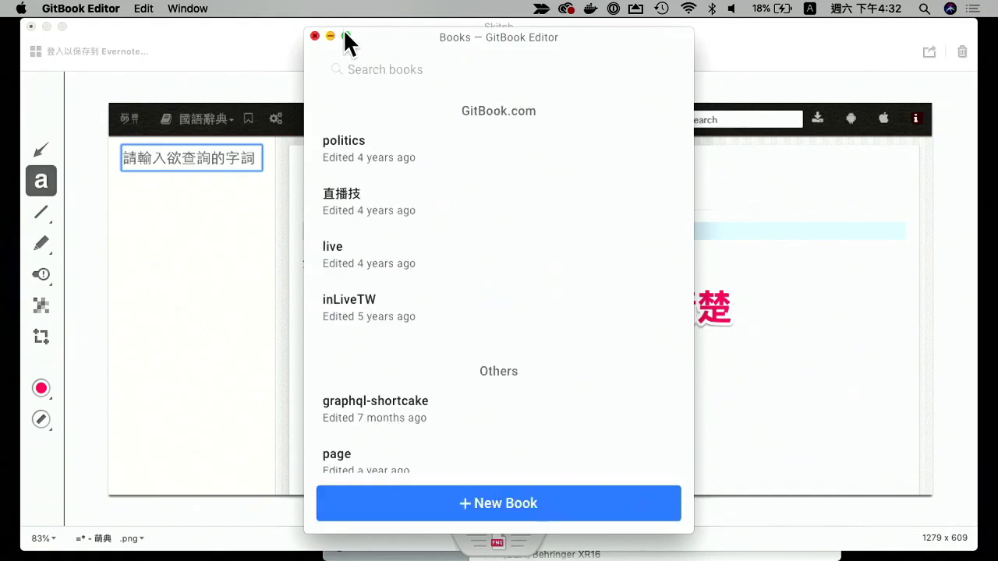
{"action": "scroll", "coordinate": [439, 227], "scroll_direction": "down", "scroll_amount": 1}
{"action": "scroll", "coordinate": [468, 297], "scroll_direction": "up", "scroll_amount": 1}
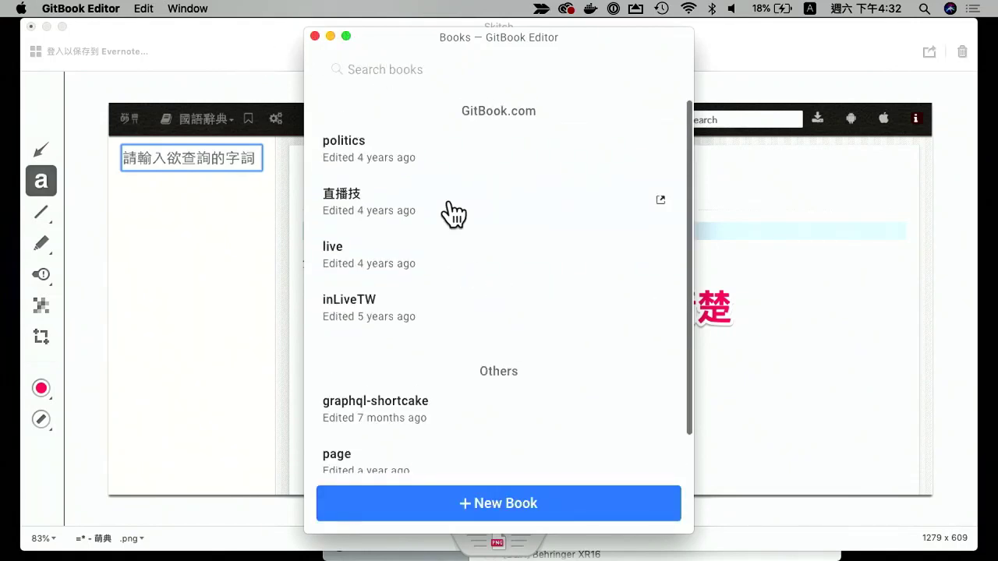
{"action": "scroll", "coordinate": [453, 213], "scroll_direction": "down", "scroll_amount": 1}
{"action": "scroll", "coordinate": [453, 213], "scroll_direction": "up", "scroll_amount": 1}
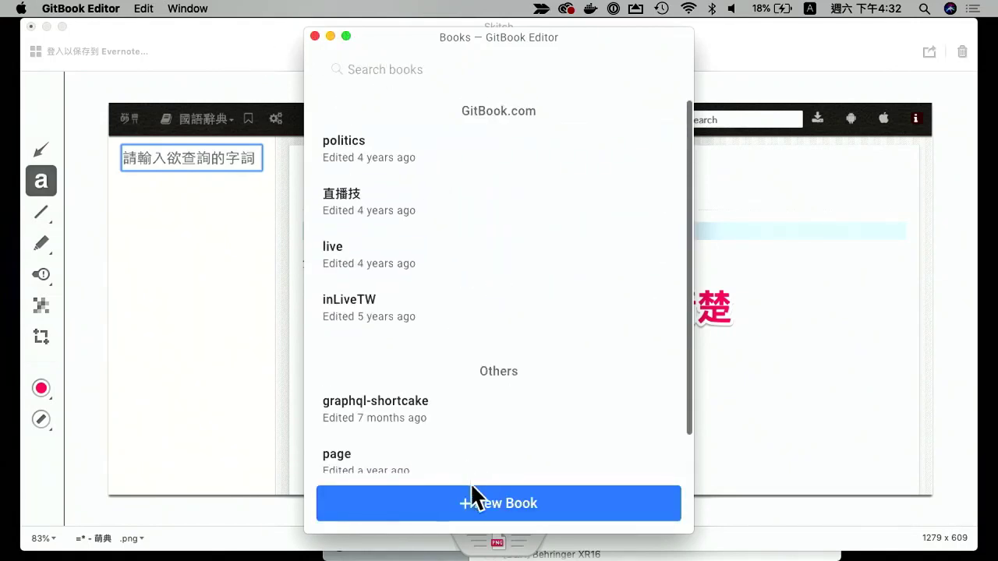
Create a new book titled 'book'.
{"action": "left_click", "coordinate": [473, 495]}
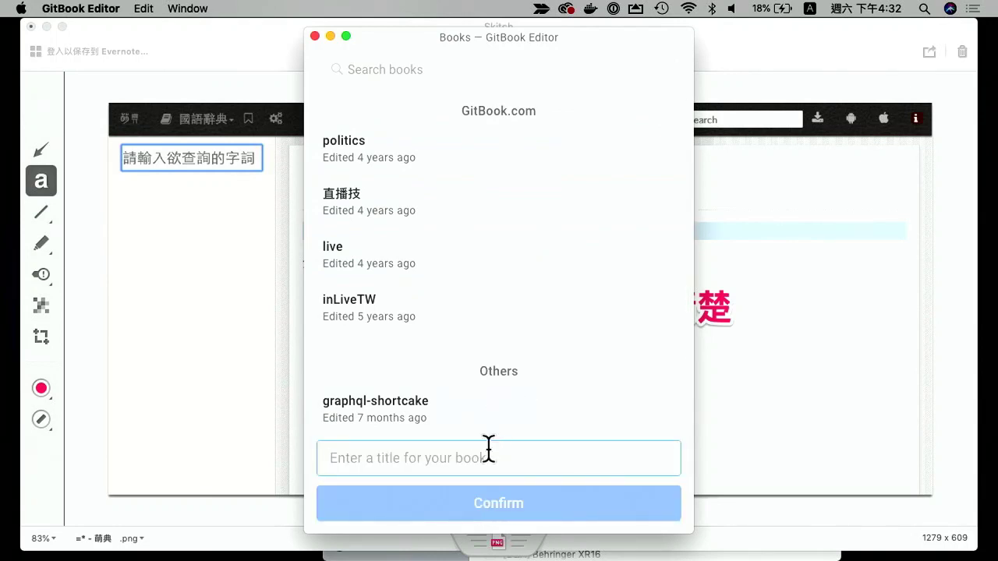
{"action": "type", "text": "book"}
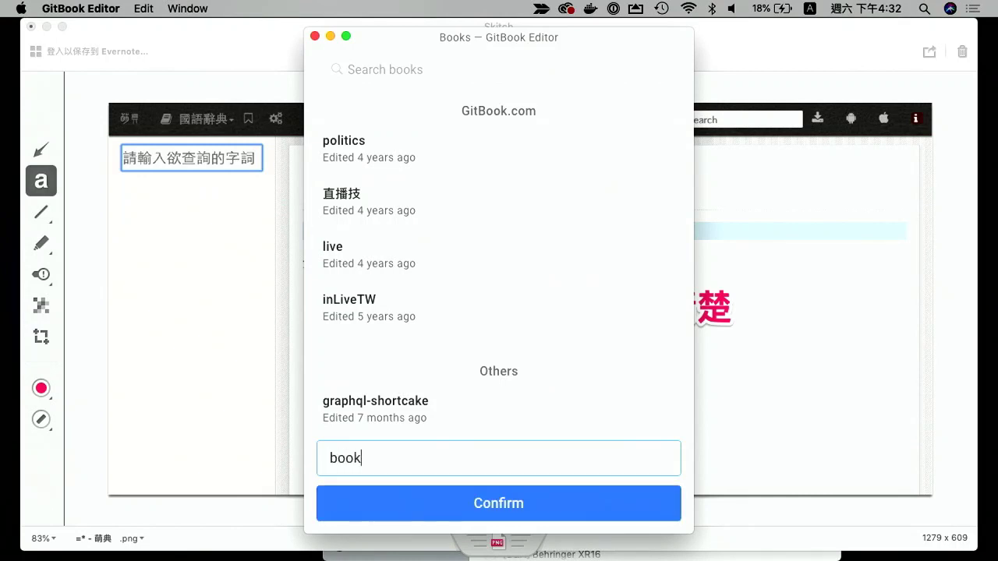
{"action": "left_click", "coordinate": [508, 499]}
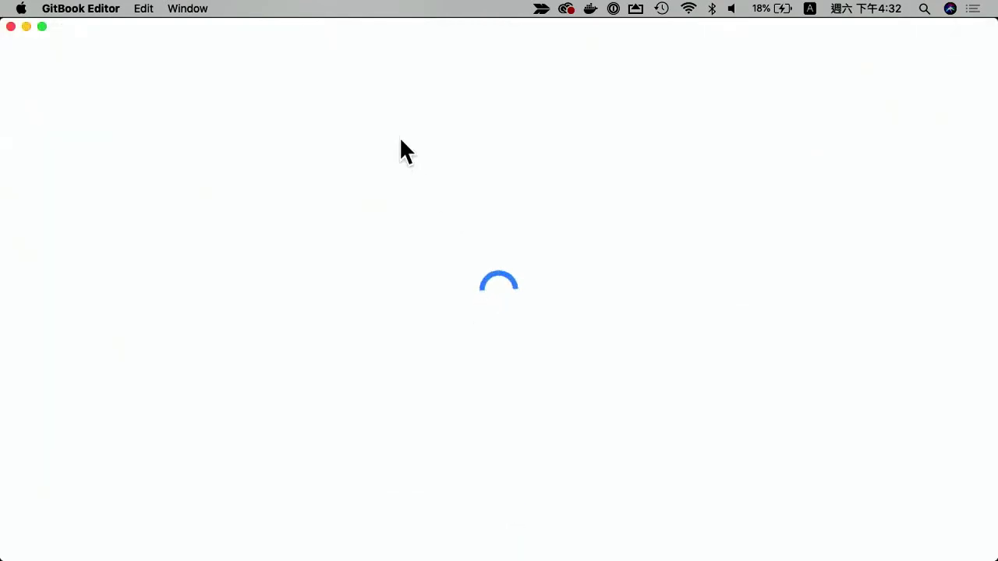
Make the editor full screen, then view the First Chapter and Introduction pages.
{"action": "left_click", "coordinate": [42, 27]}
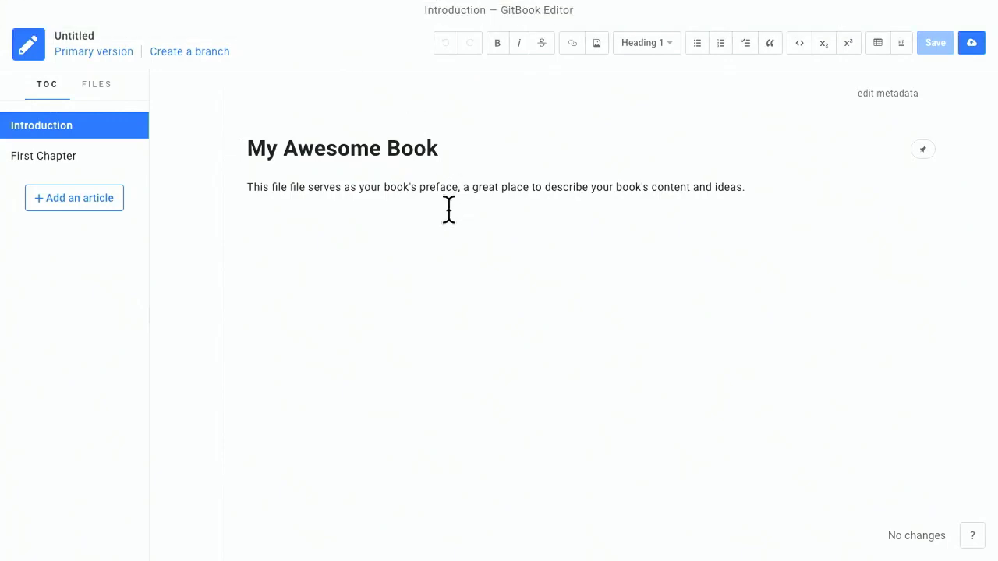
{"action": "left_click", "coordinate": [52, 149]}
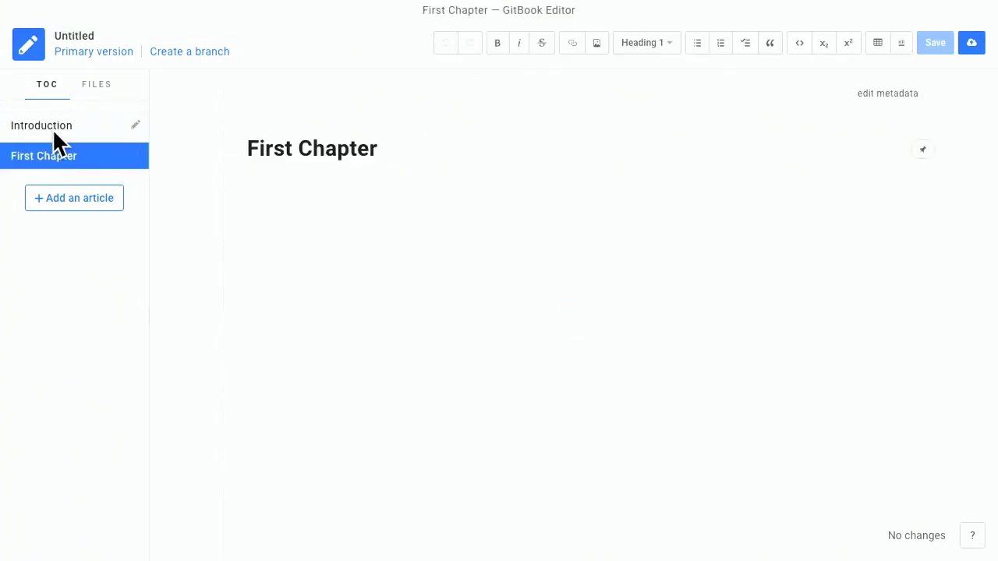
{"action": "left_click", "coordinate": [52, 129]}
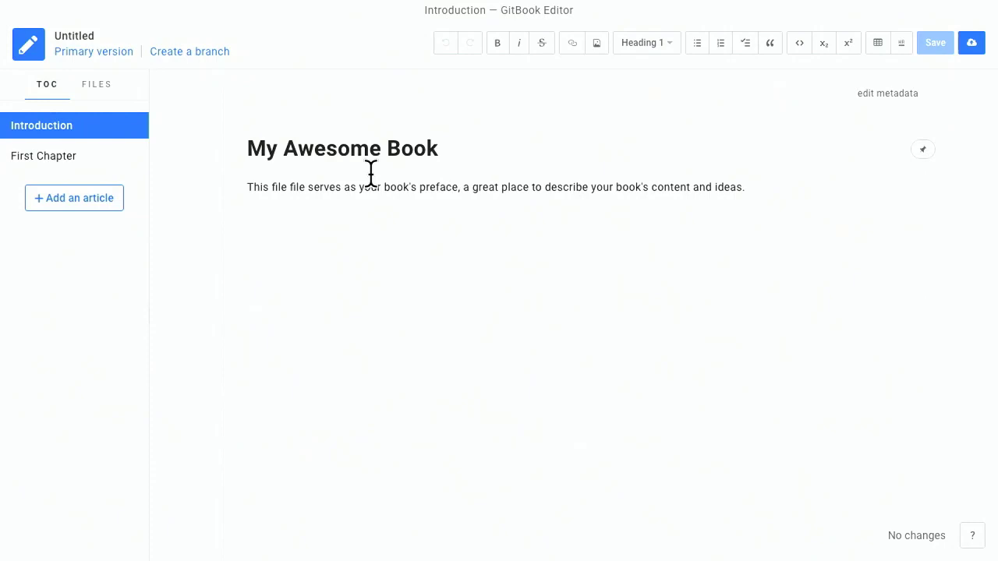
Search Google for 'gitbook editor' in a new Chrome tab.
{"action": "key", "text": "ctrl+Left"}
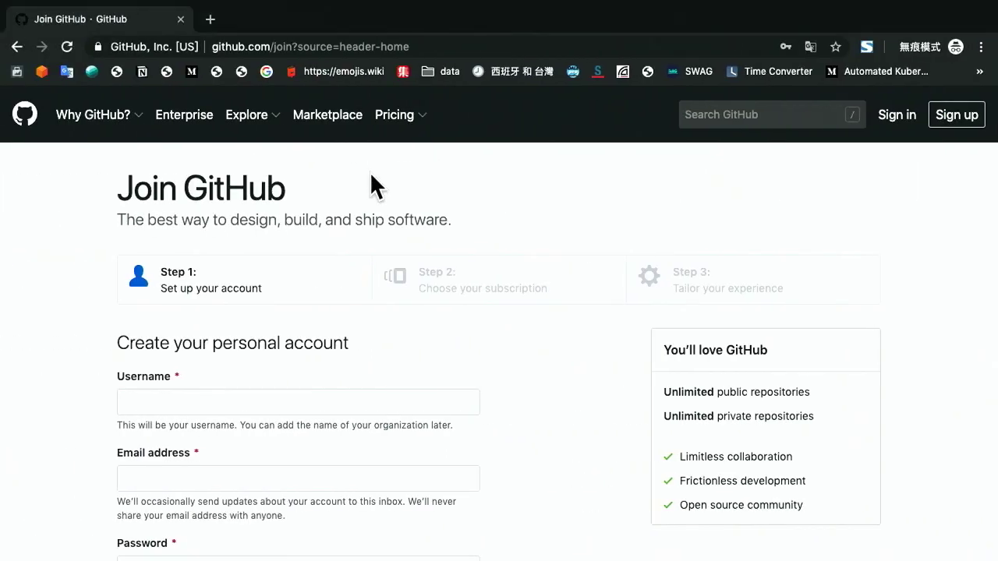
{"action": "left_click", "coordinate": [209, 19]}
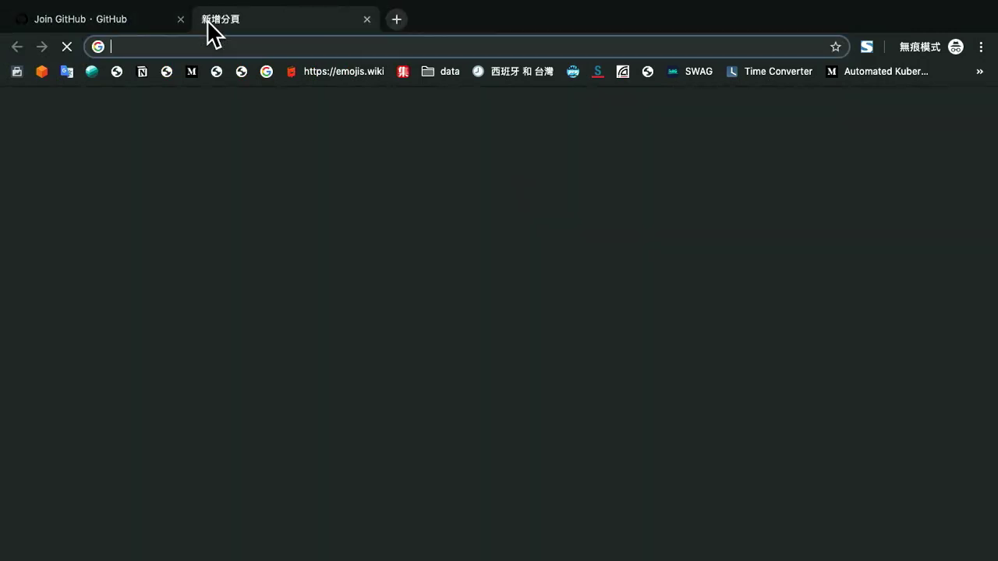
{"action": "type", "text": "gitb"}
{"action": "key", "text": "BackSpace"}
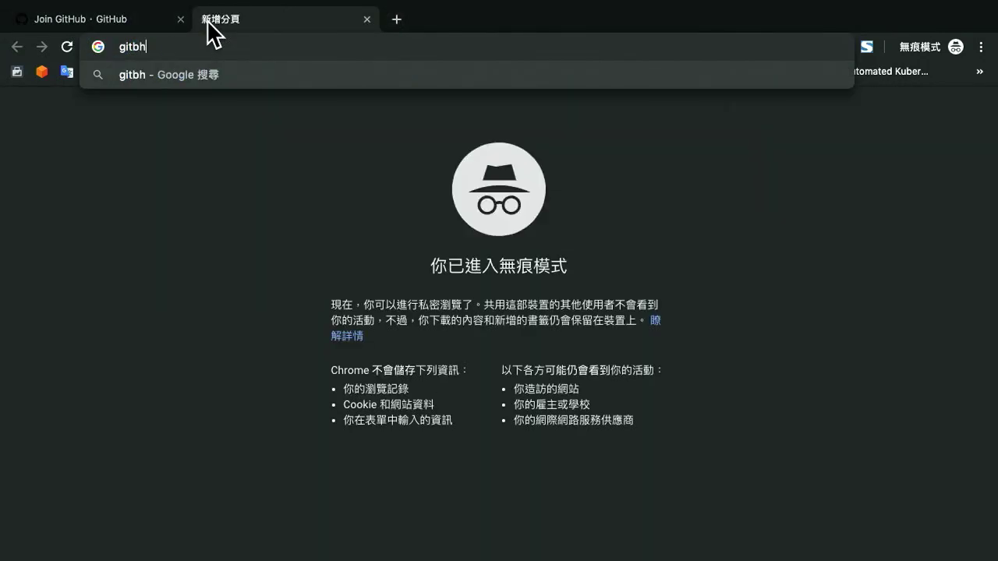
{"action": "key", "text": "BackSpace"}
{"action": "type", "text": "book"}
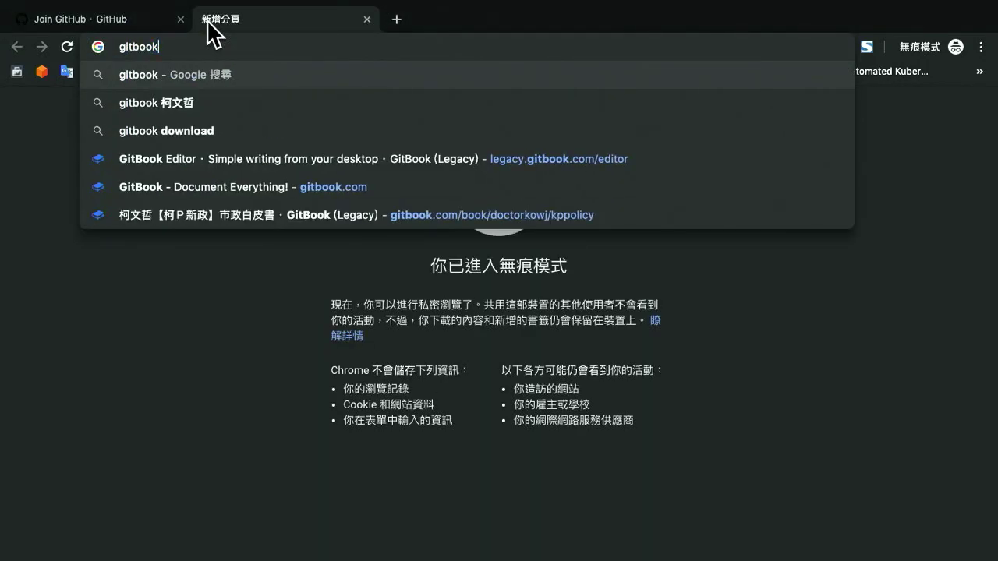
{"action": "type", "text": " editor"}
{"action": "key", "text": "Return"}
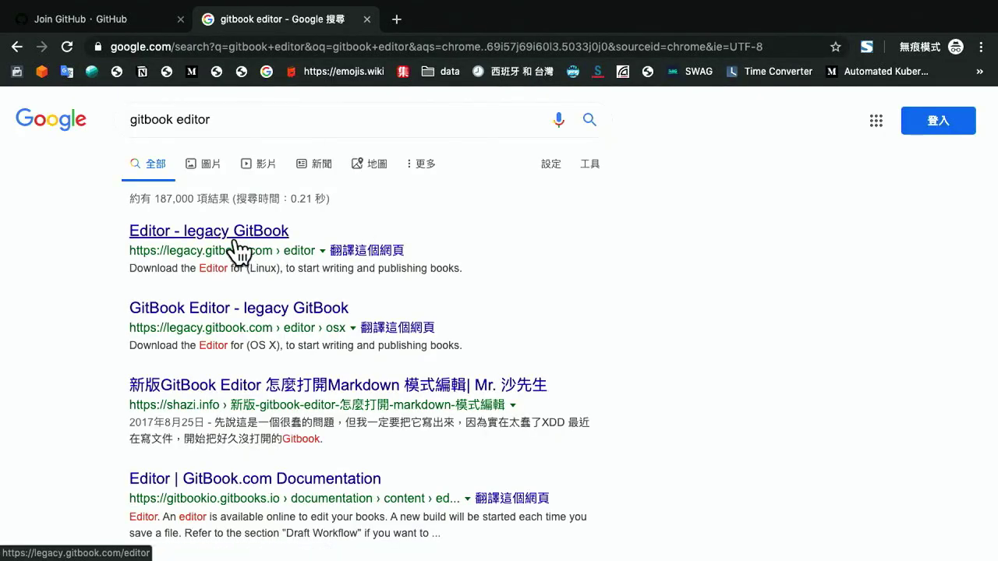
Open the legacy GitBook Editor results and try the OS X download and release history, both of which error.
{"action": "left_click", "coordinate": [227, 232], "text": "super"}
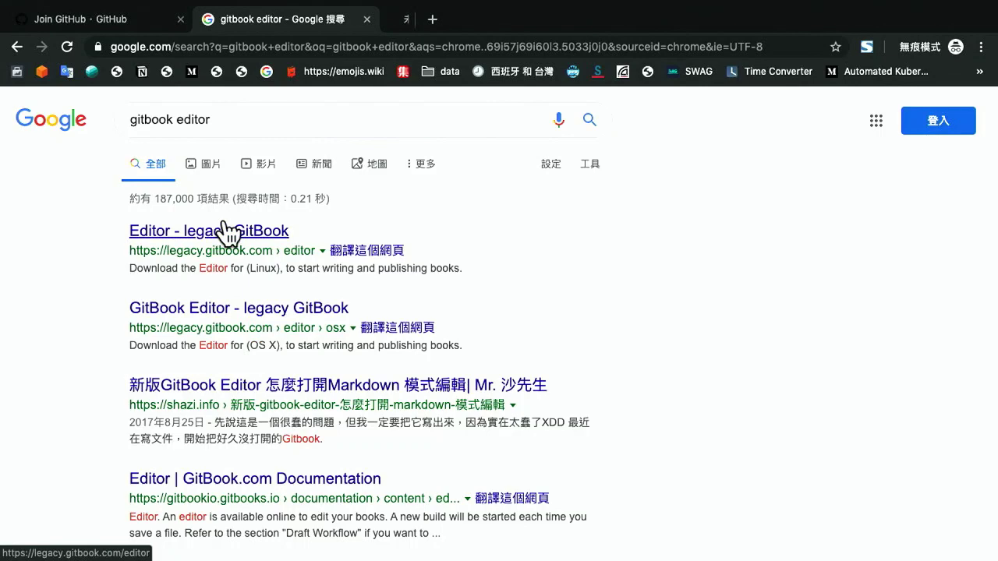
{"action": "left_click", "coordinate": [261, 311], "text": "super"}
{"action": "left_click", "coordinate": [450, 20]}
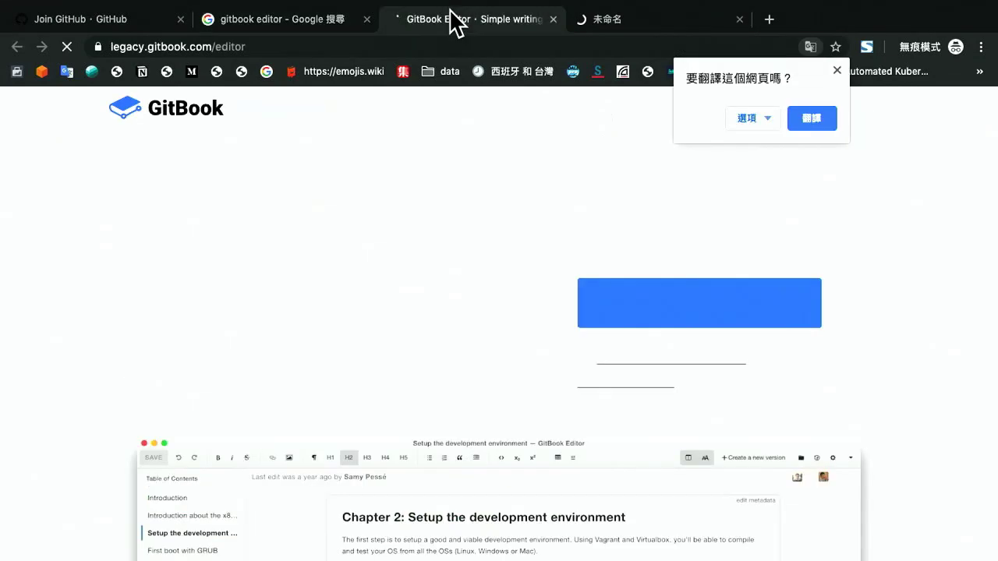
{"action": "left_click", "coordinate": [668, 316]}
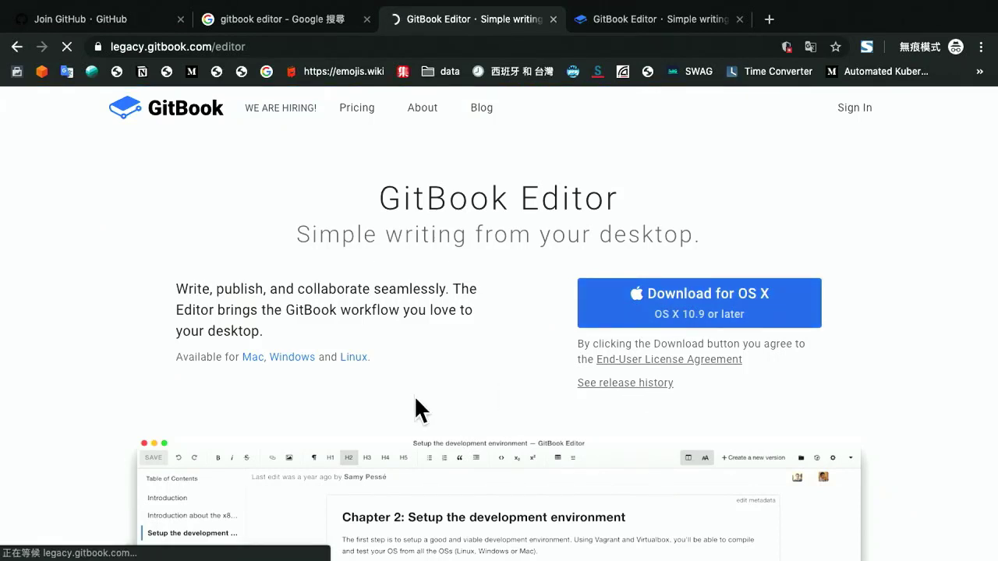
{"action": "left_click", "coordinate": [17, 48]}
{"action": "left_click", "coordinate": [662, 383]}
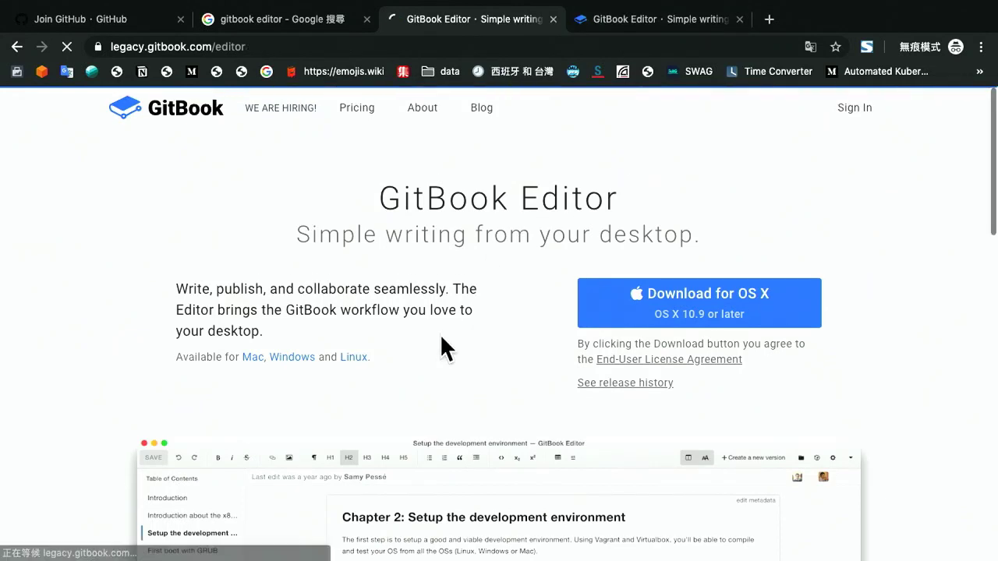
{"action": "left_click", "coordinate": [18, 48]}
Return to the OS X editor page tab and decline the page translation offer.
{"action": "left_click", "coordinate": [664, 14]}
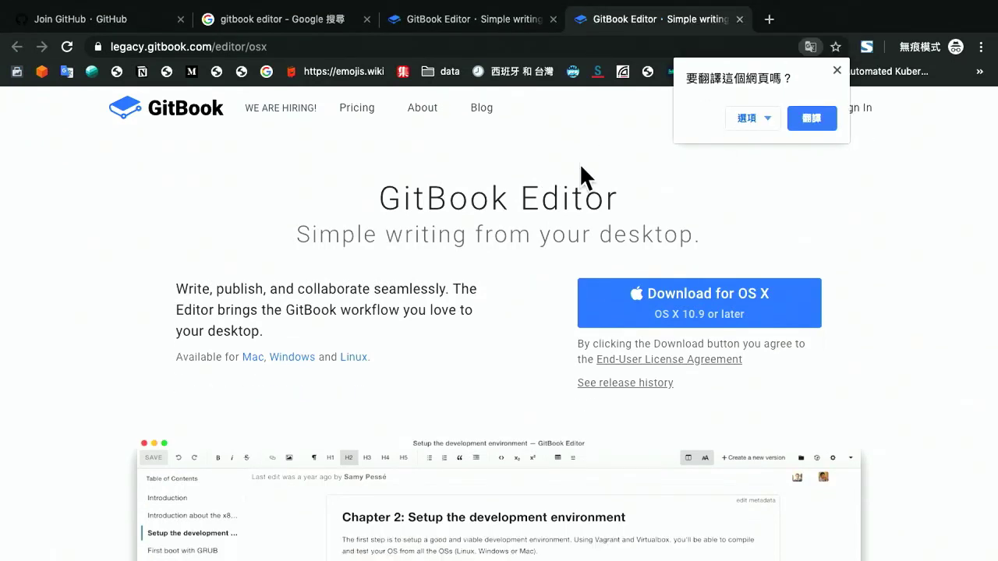
{"action": "left_click", "coordinate": [580, 165]}
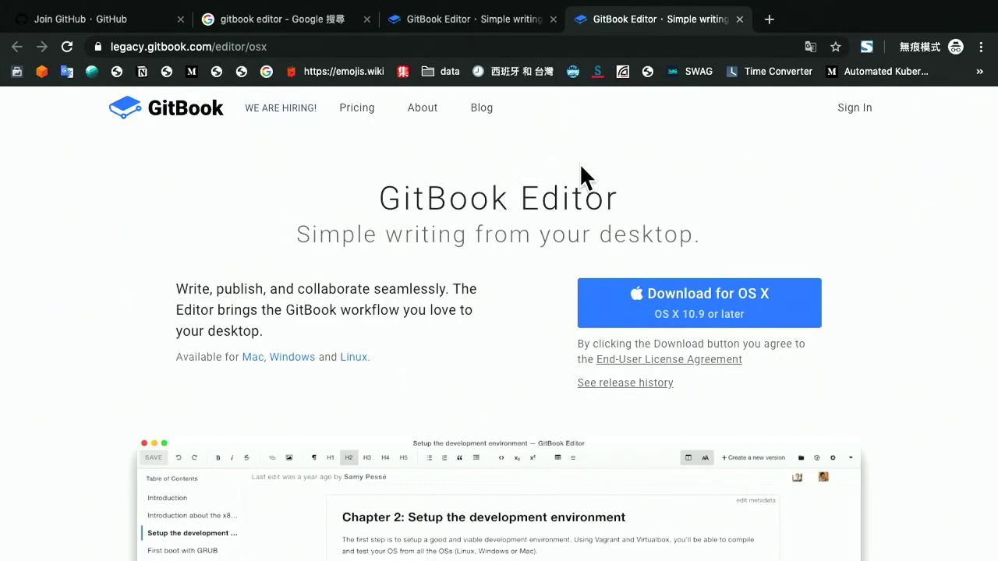
{"action": "key", "text": "ctrl+Right"}
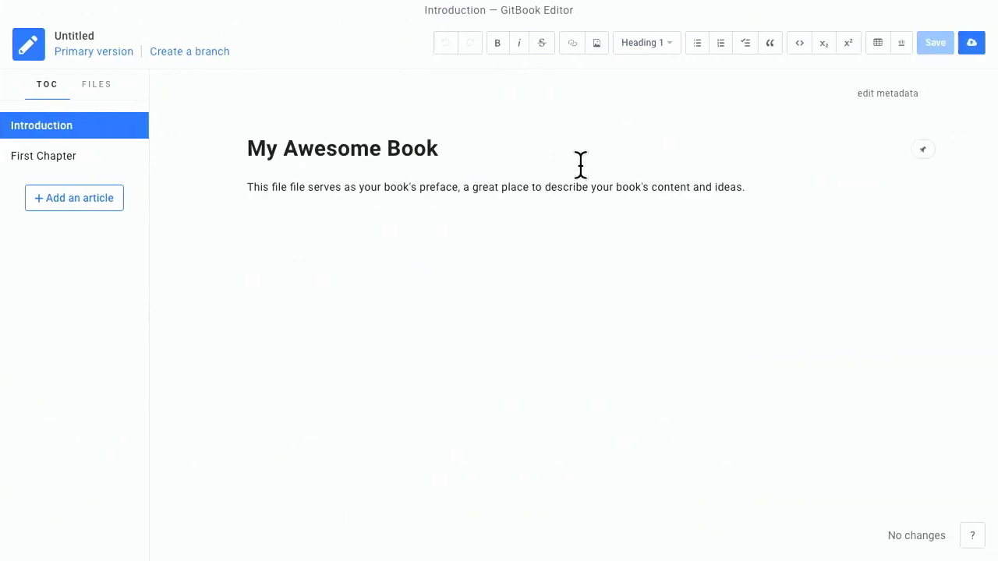
Place the caret in the My Awesome Book heading and preface paragraph, glancing at the app menu.
{"action": "left_click", "coordinate": [369, 150]}
{"action": "mouse_move", "coordinate": [226, 20]}
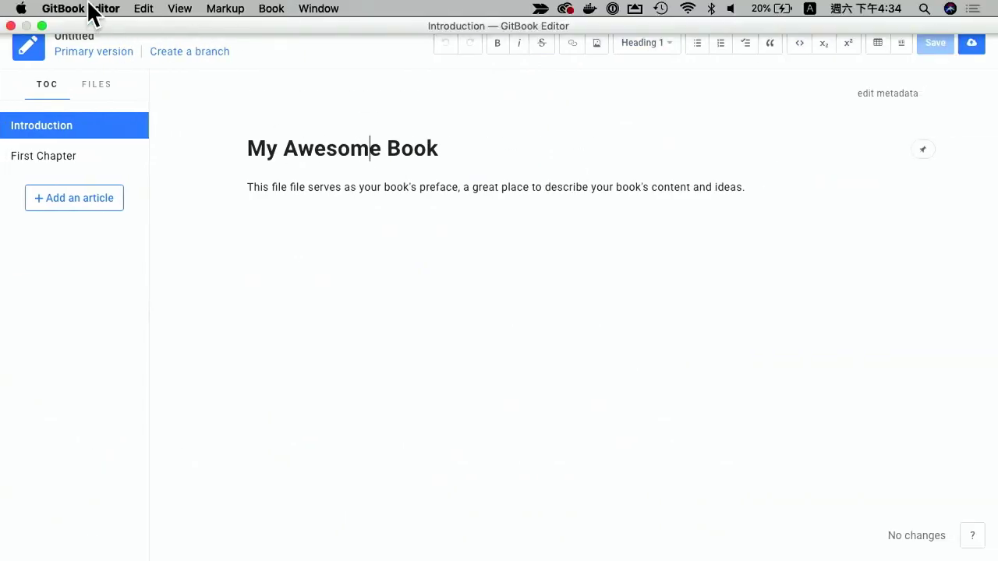
{"action": "left_click", "coordinate": [89, 8]}
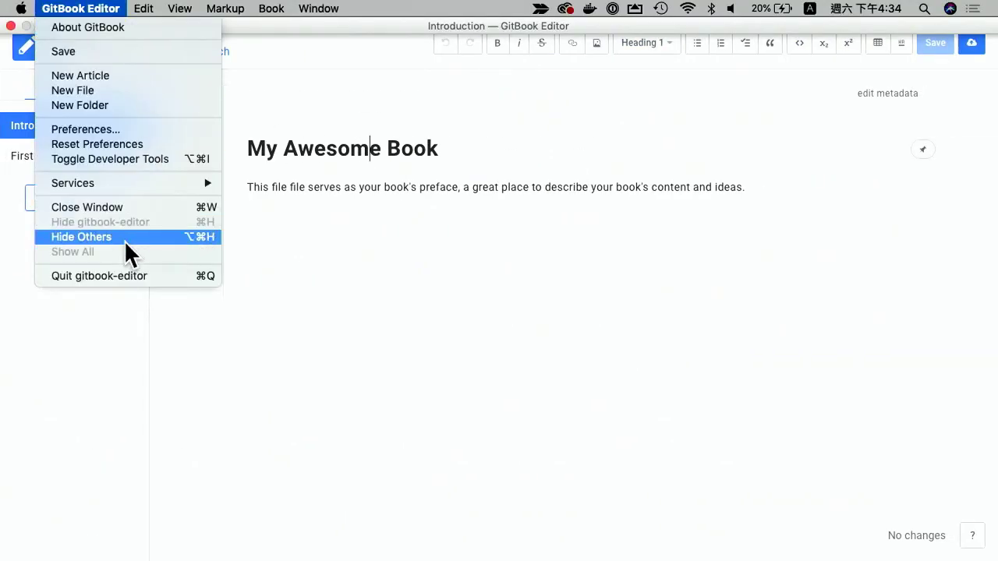
{"action": "mouse_move", "coordinate": [179, 8]}
{"action": "left_click", "coordinate": [454, 217]}
{"action": "left_click", "coordinate": [430, 220]}
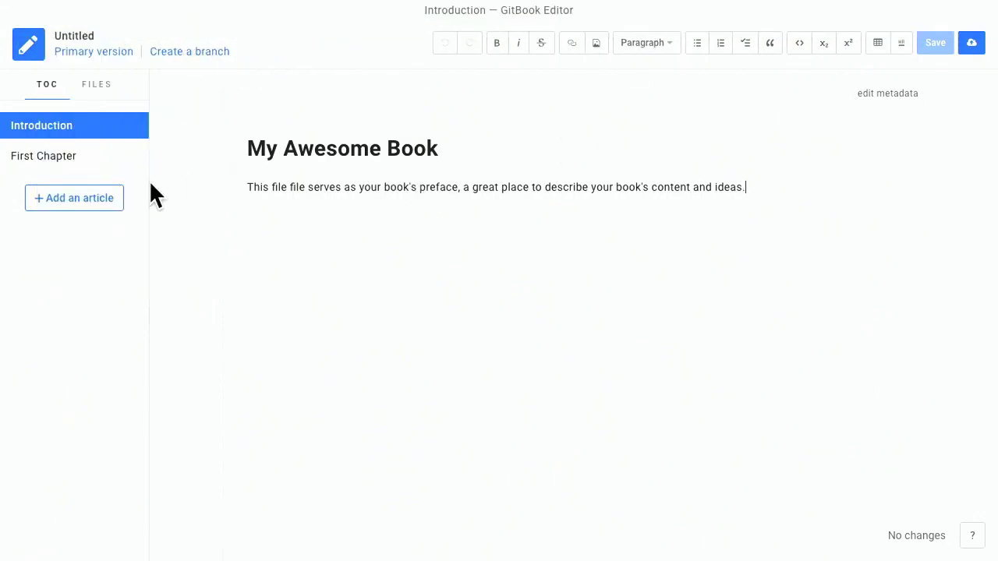
Open First Chapter and choose Book > Push to bring up the remote repository prompt.
{"action": "left_click", "coordinate": [80, 157]}
{"action": "mouse_move", "coordinate": [204, 10]}
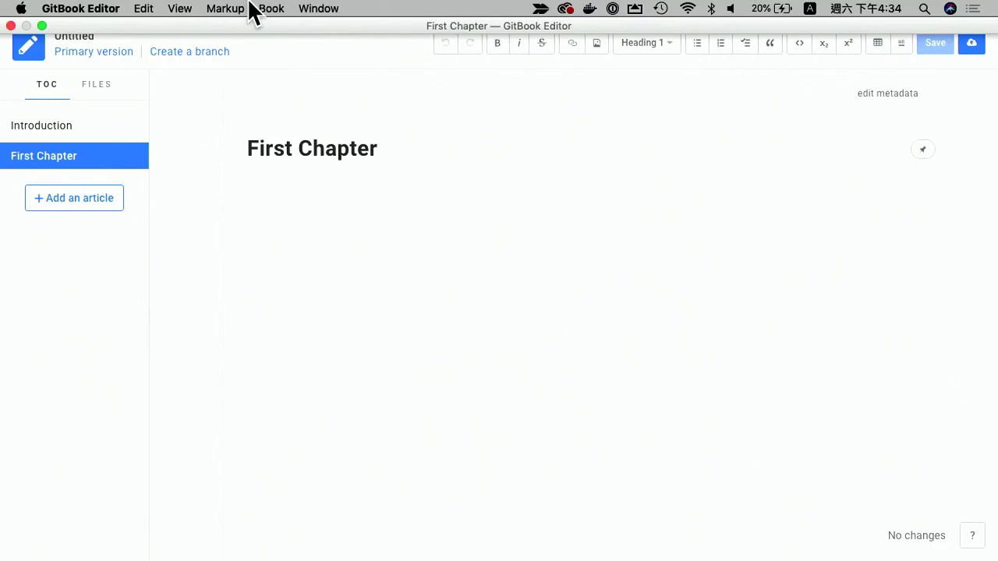
{"action": "left_click", "coordinate": [244, 8]}
{"action": "mouse_move", "coordinate": [272, 9]}
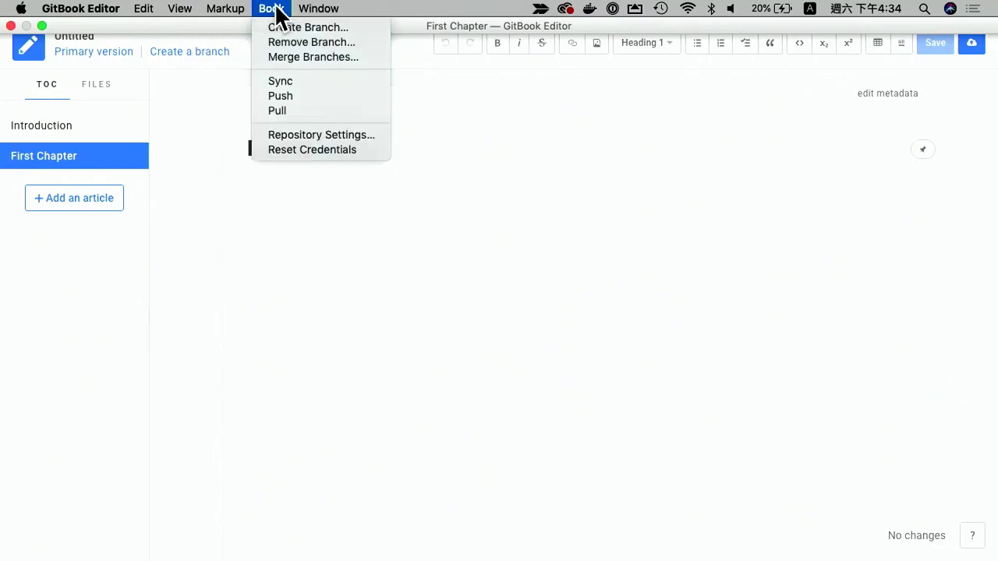
{"action": "left_click", "coordinate": [315, 97]}
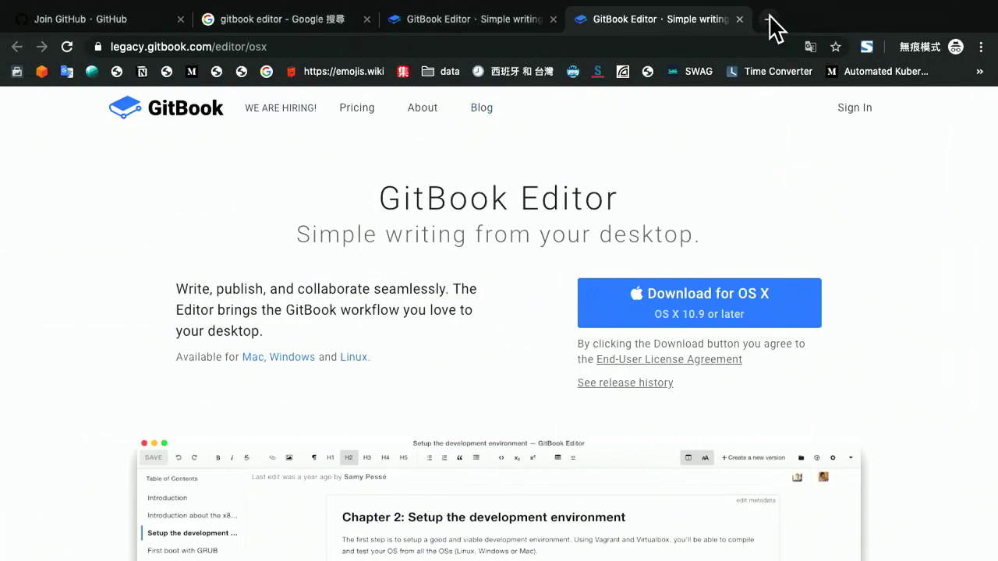
{"action": "left_click", "coordinate": [768, 17]}
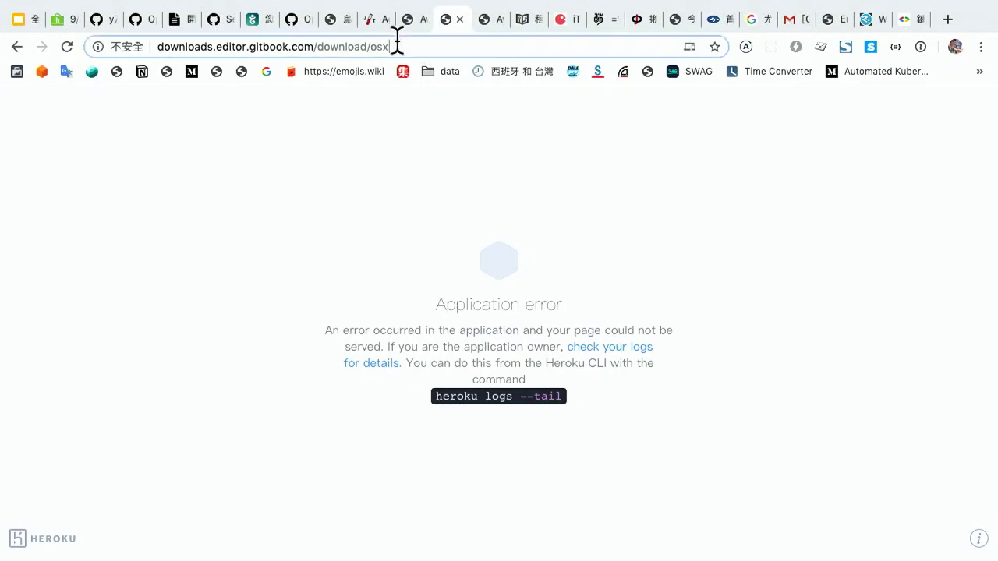
Navigate the browser to the user's GitHub profile page.
{"action": "left_click", "coordinate": [397, 46]}
{"action": "type", "text": "git"}
{"action": "key", "text": "Return"}
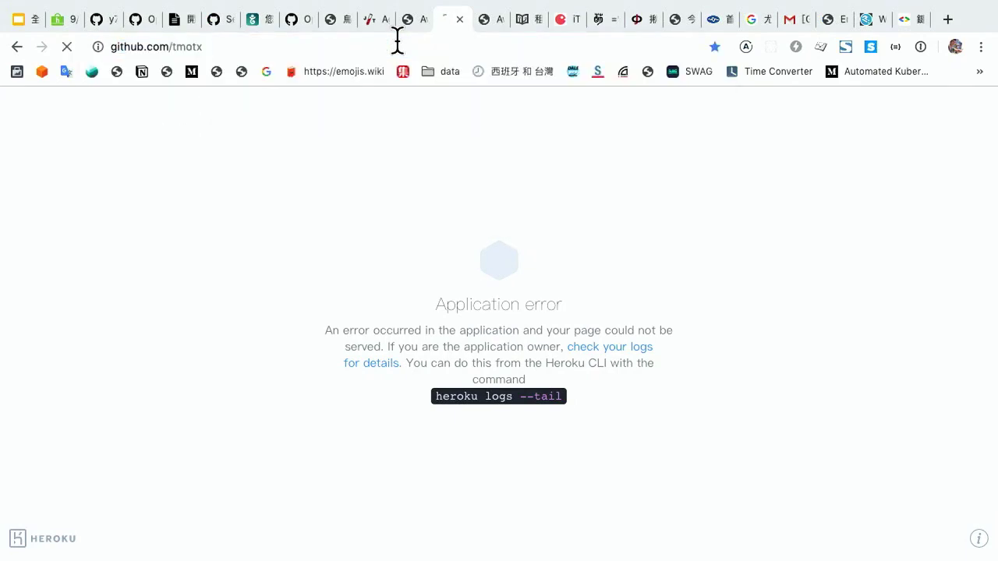
{"action": "left_click", "coordinate": [16, 46]}
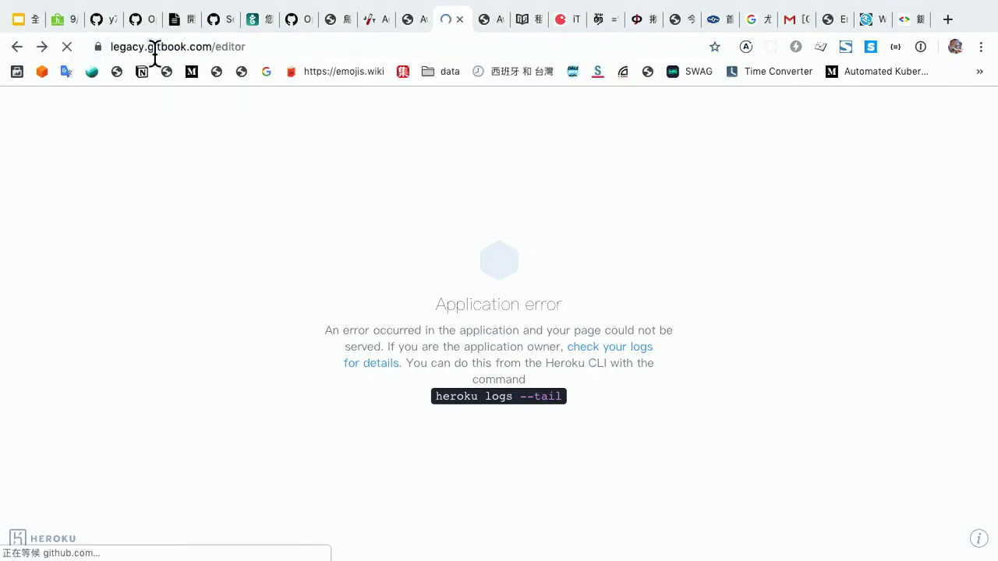
{"action": "left_click", "coordinate": [240, 46]}
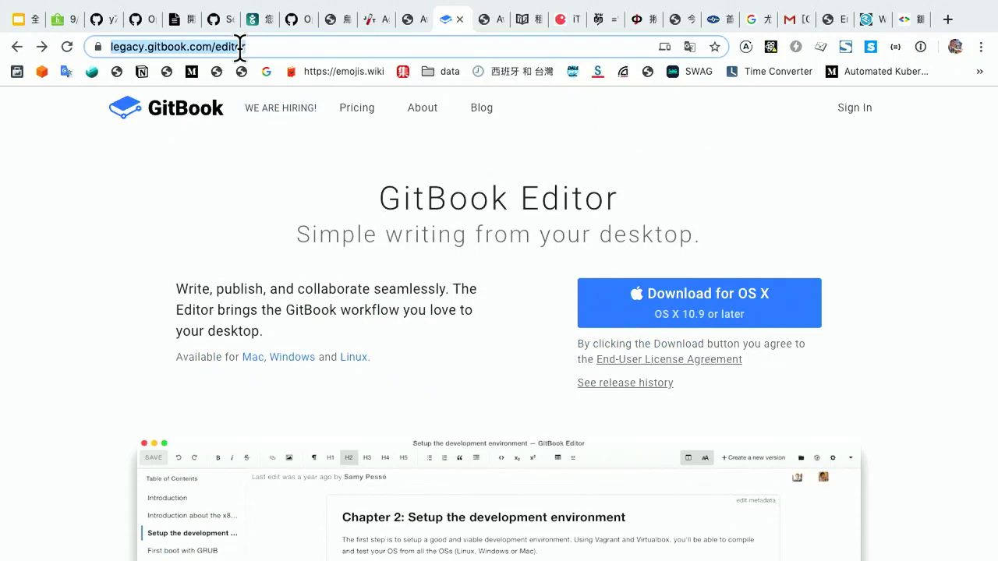
{"action": "type", "text": "github.com/"}
{"action": "key", "text": "BackSpace"}
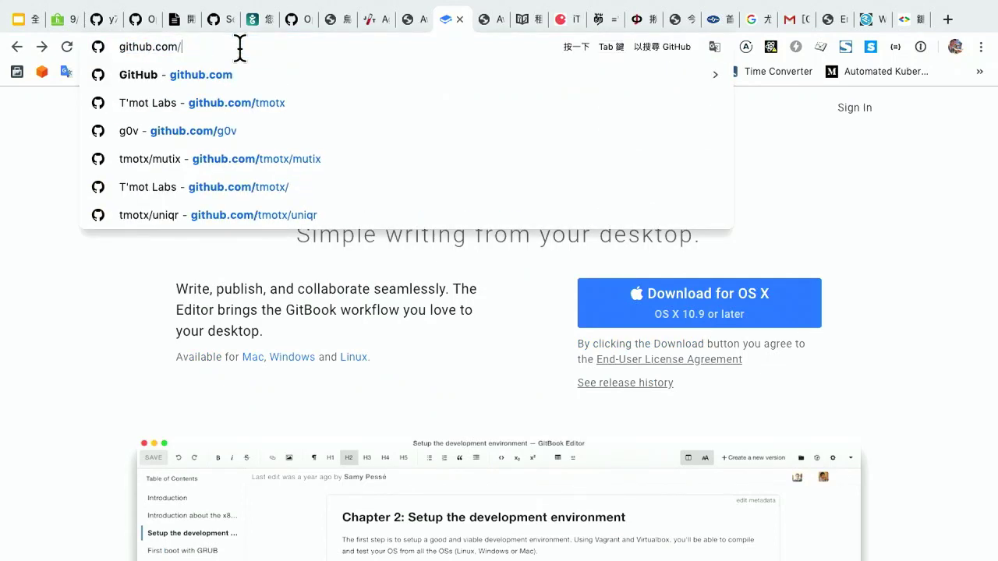
{"action": "type", "text": "yutin1987/b"}
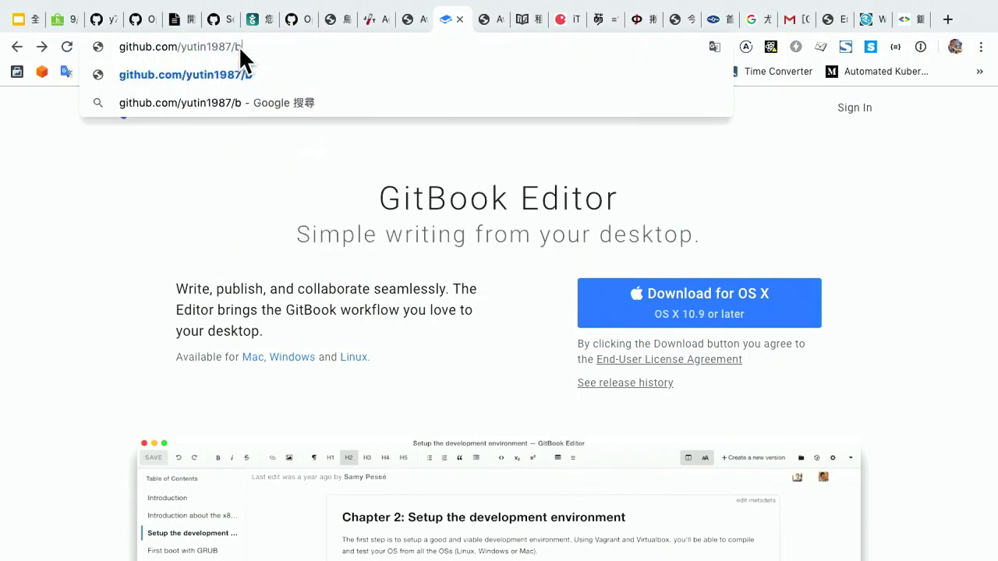
{"action": "key", "text": "BackSpace"}
{"action": "key", "text": "BackSpace"}
{"action": "key", "text": "Return"}
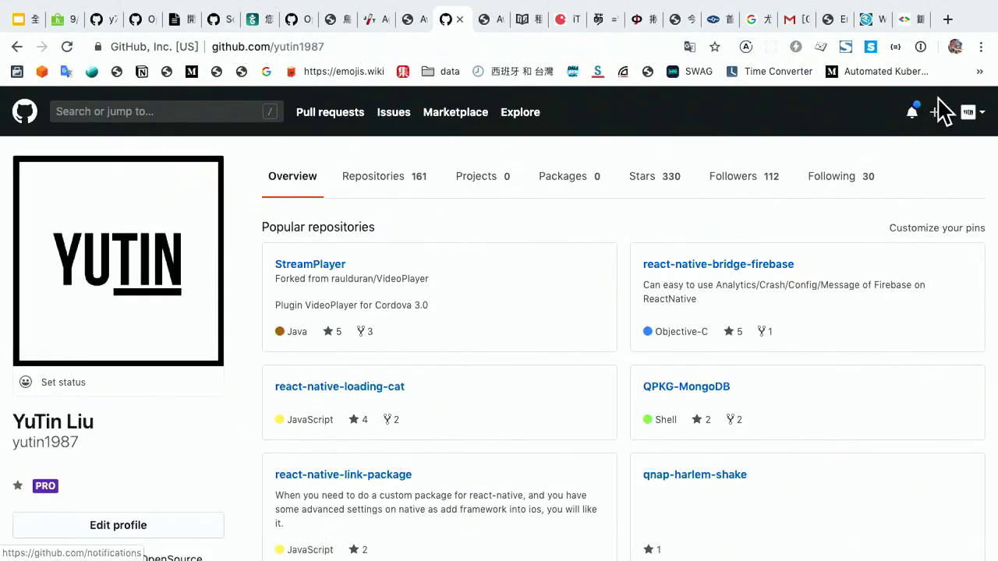
Create a public repository named 'book' from the + menu and reach its quick-setup page.
{"action": "left_click", "coordinate": [930, 115]}
{"action": "left_click", "coordinate": [914, 134]}
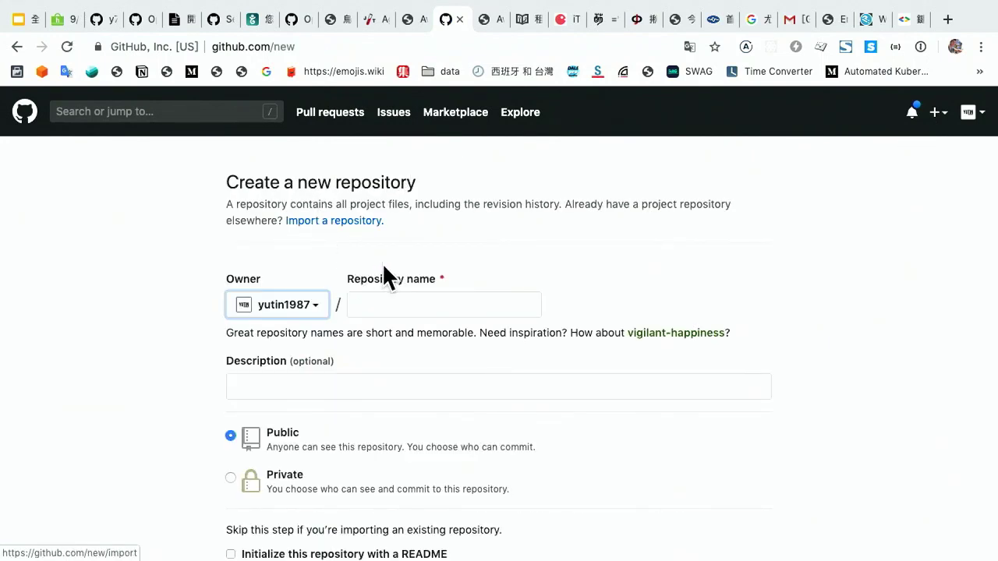
{"action": "left_click", "coordinate": [401, 304]}
{"action": "type", "text": "book"}
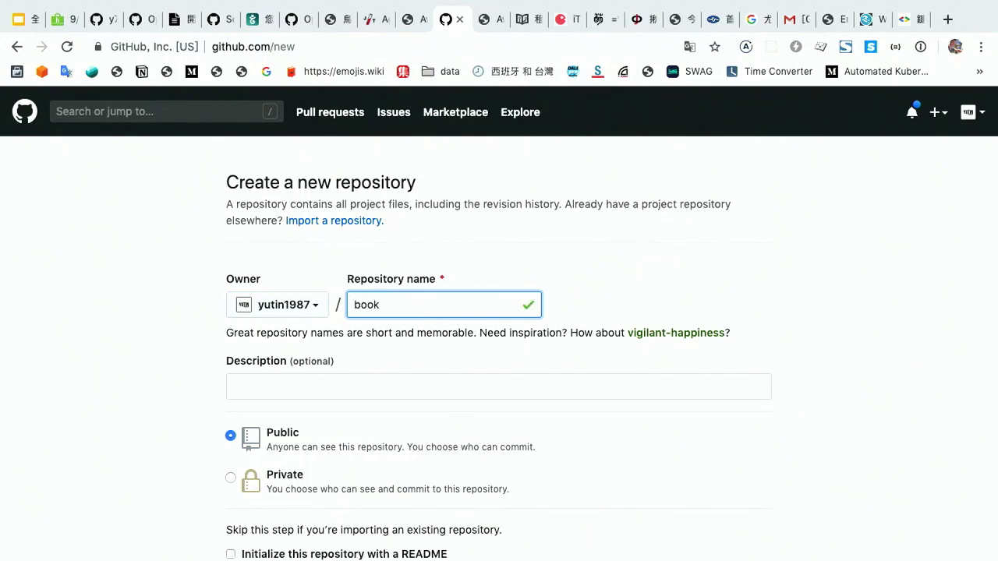
{"action": "key", "text": "super+a"}
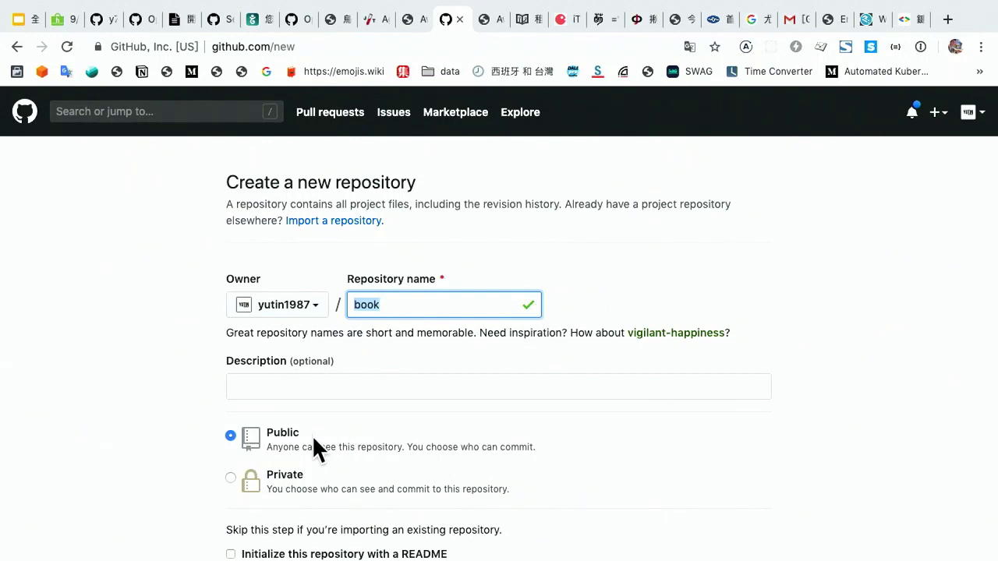
{"action": "scroll", "coordinate": [316, 445], "scroll_direction": "down", "scroll_amount": 3}
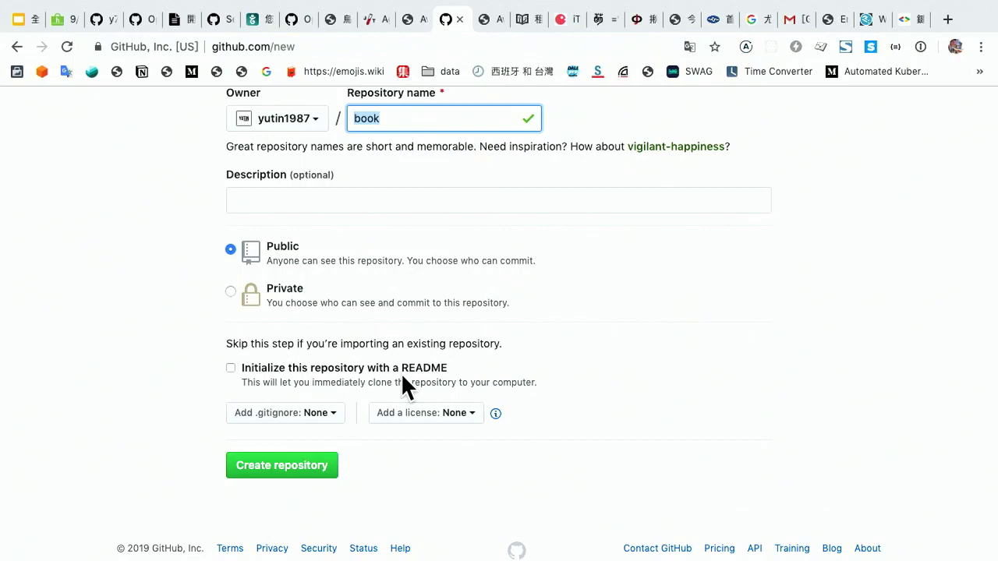
{"action": "left_click", "coordinate": [324, 460]}
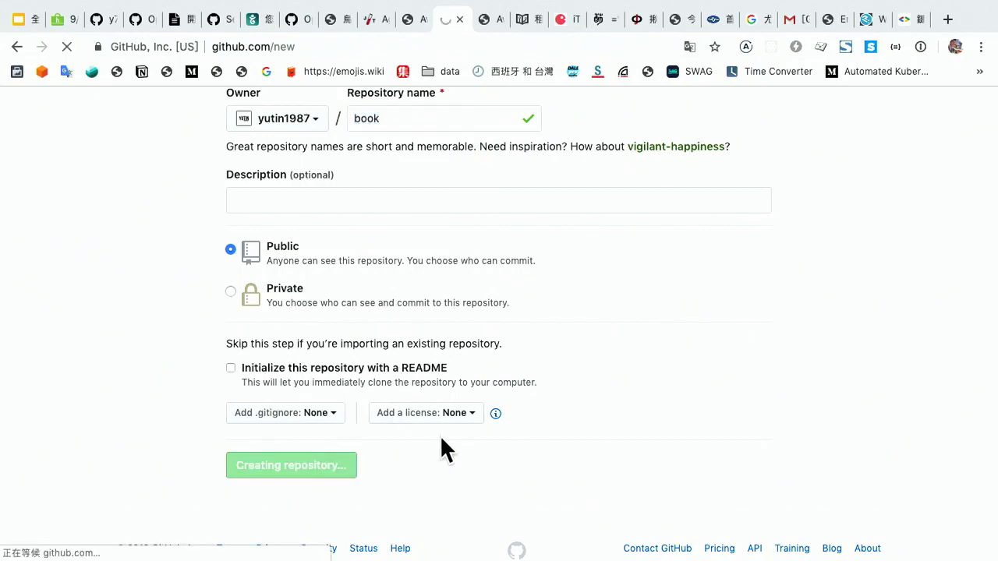
{"action": "scroll", "coordinate": [440, 393], "scroll_direction": "down", "scroll_amount": 2}
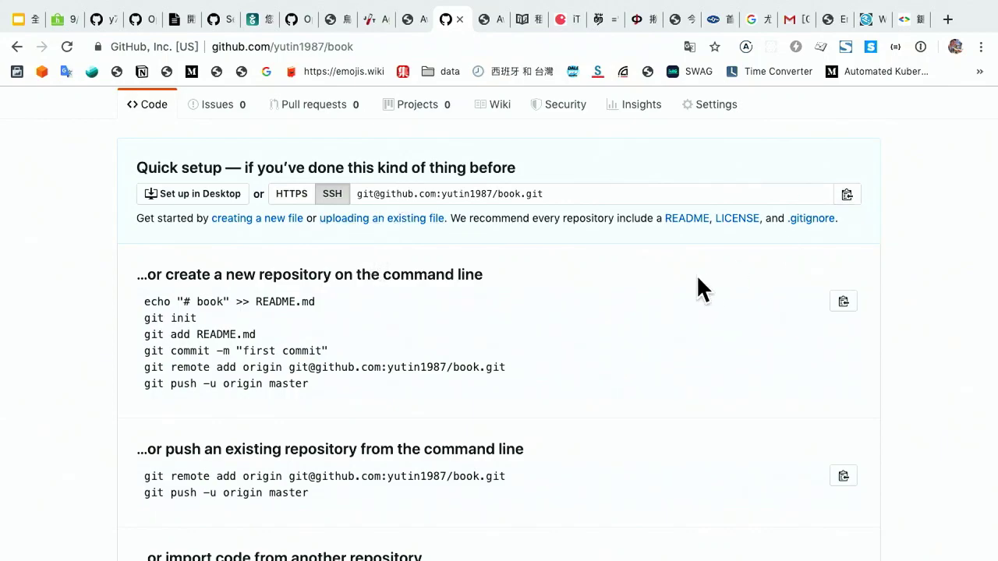
{"action": "key", "text": "ctrl+Right"}
{"action": "key", "text": "ctrl+Right"}
{"action": "key", "text": "ctrl+Up"}
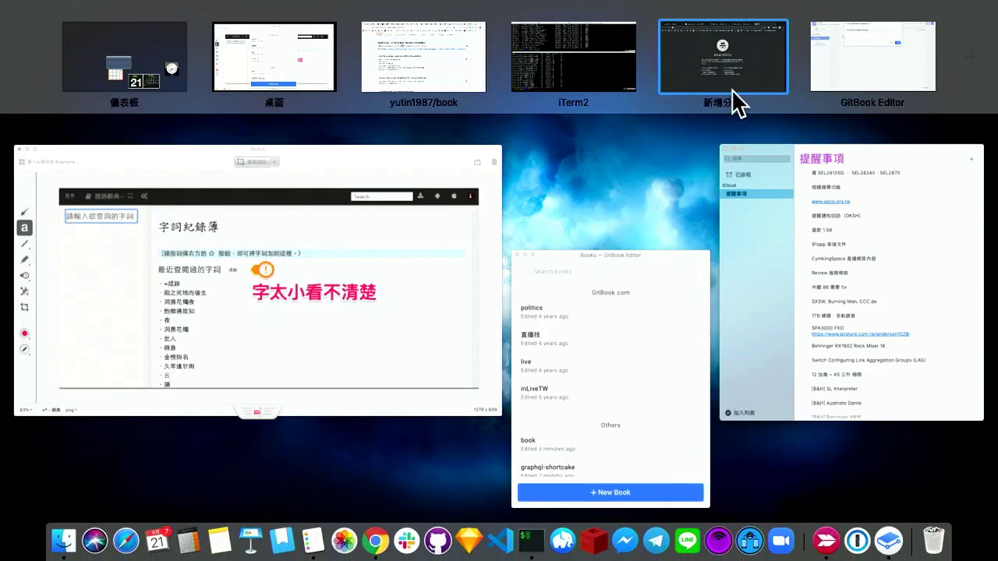
Paste the SSH repository address into GitBook Editor's remote prompt and push.
{"action": "left_click_drag", "start_coordinate": [848, 35], "coordinate": [573, 45]}
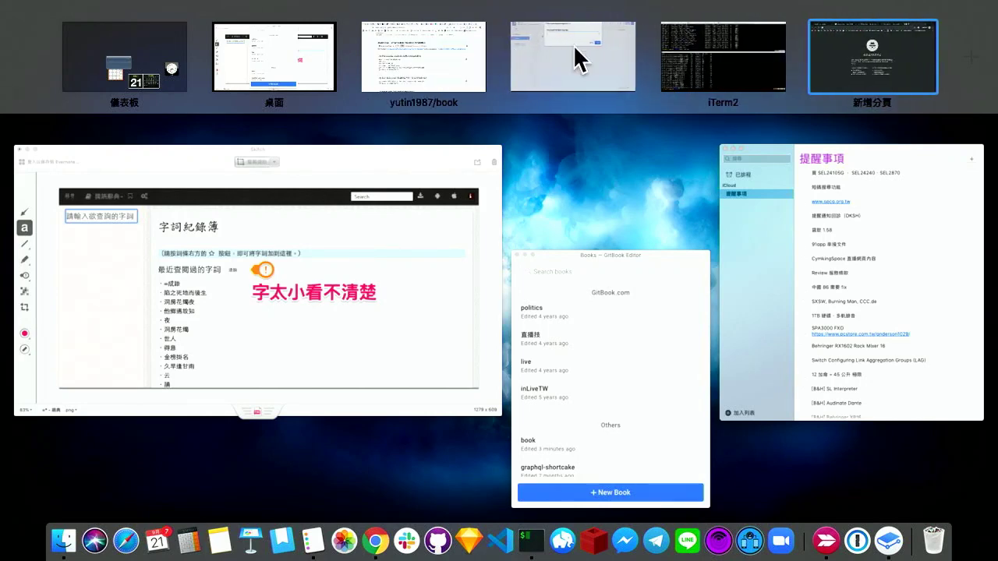
{"action": "left_click", "coordinate": [575, 47]}
{"action": "key", "text": "super+v"}
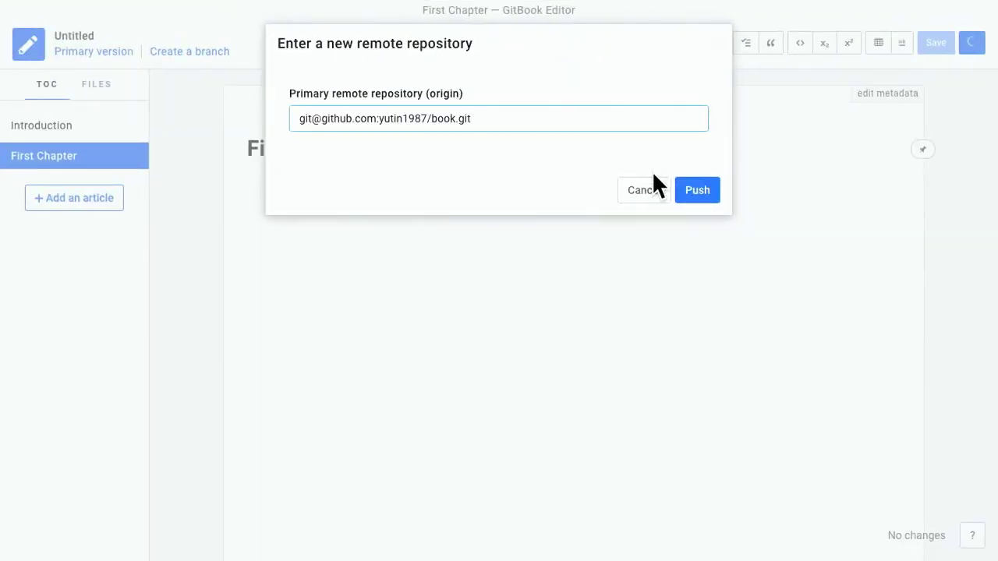
{"action": "left_click", "coordinate": [709, 192]}
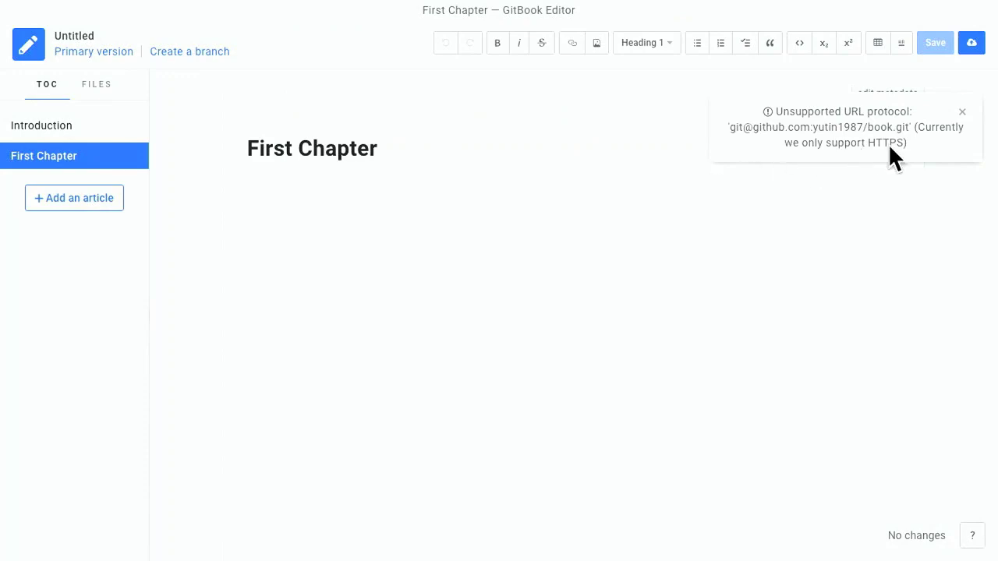
Copy the repository's HTTPS clone address from GitHub and retry Book > Push.
{"action": "key", "text": "ctrl+Left"}
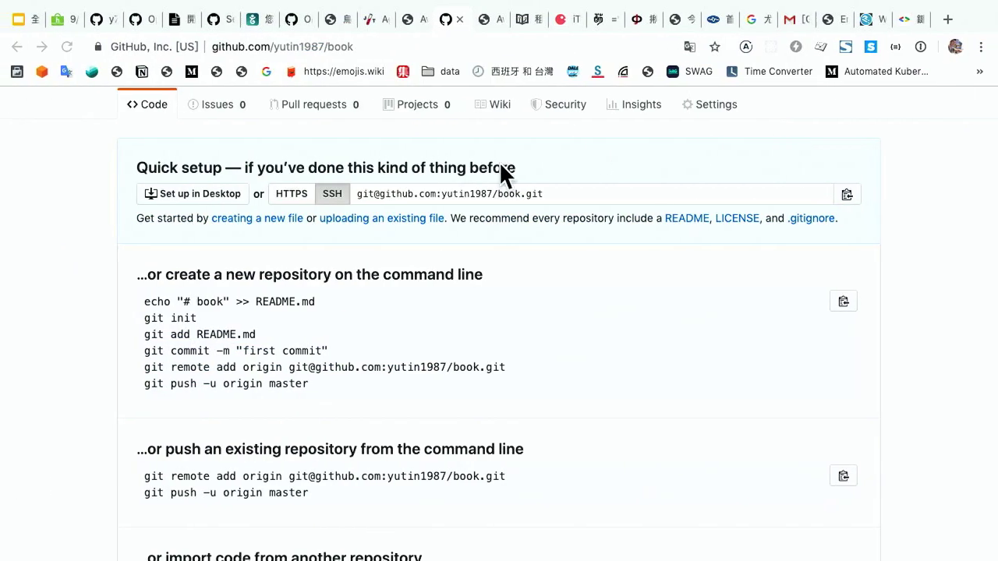
{"action": "left_click", "coordinate": [292, 193]}
{"action": "left_click", "coordinate": [846, 195]}
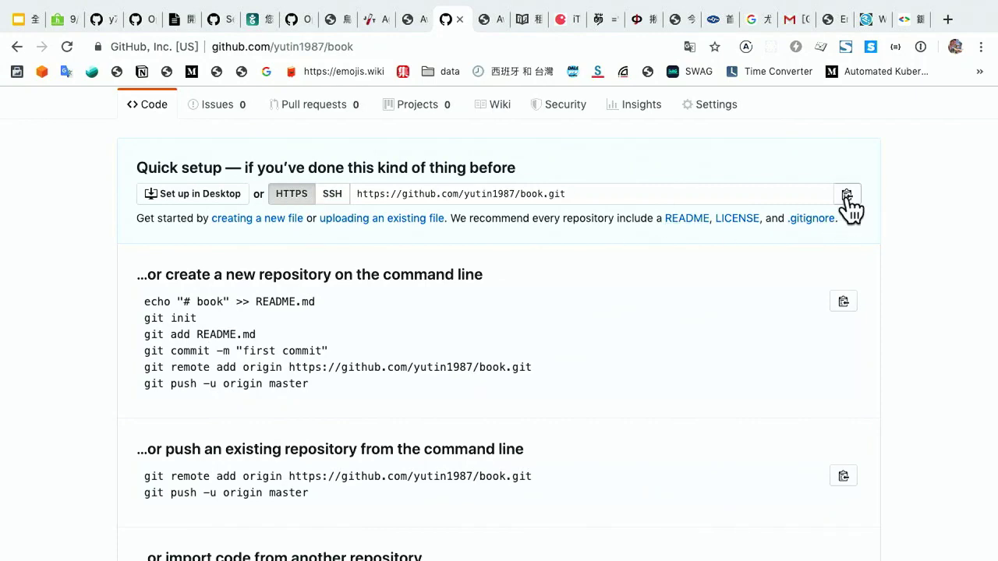
{"action": "key", "text": "ctrl+Right"}
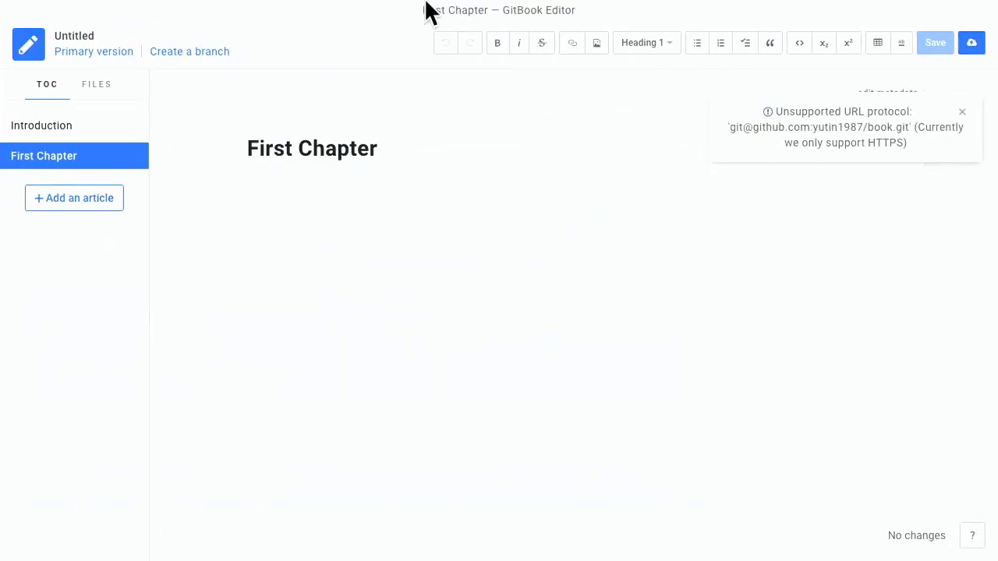
{"action": "left_click", "coordinate": [242, 8]}
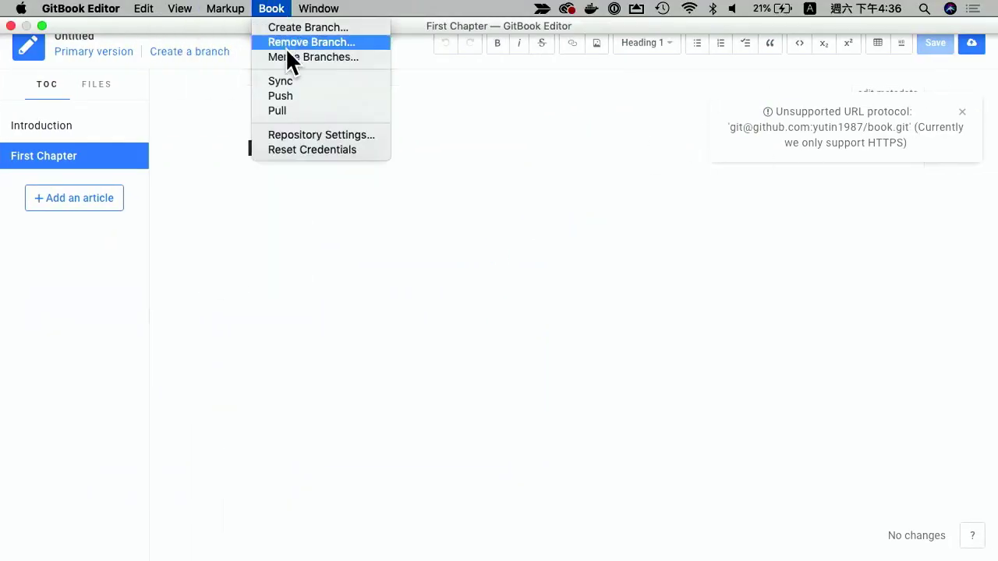
{"action": "left_click", "coordinate": [294, 93]}
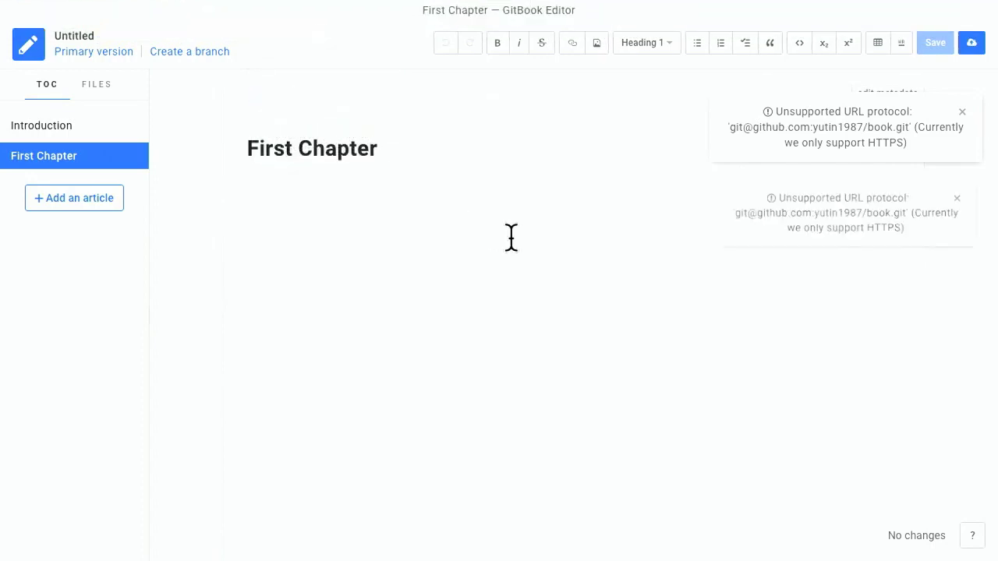
{"action": "left_click", "coordinate": [962, 196]}
Open GitBook Editor Preferences and browse the View, Keyboard, Summary and Git tabs.
{"action": "left_click", "coordinate": [72, 9]}
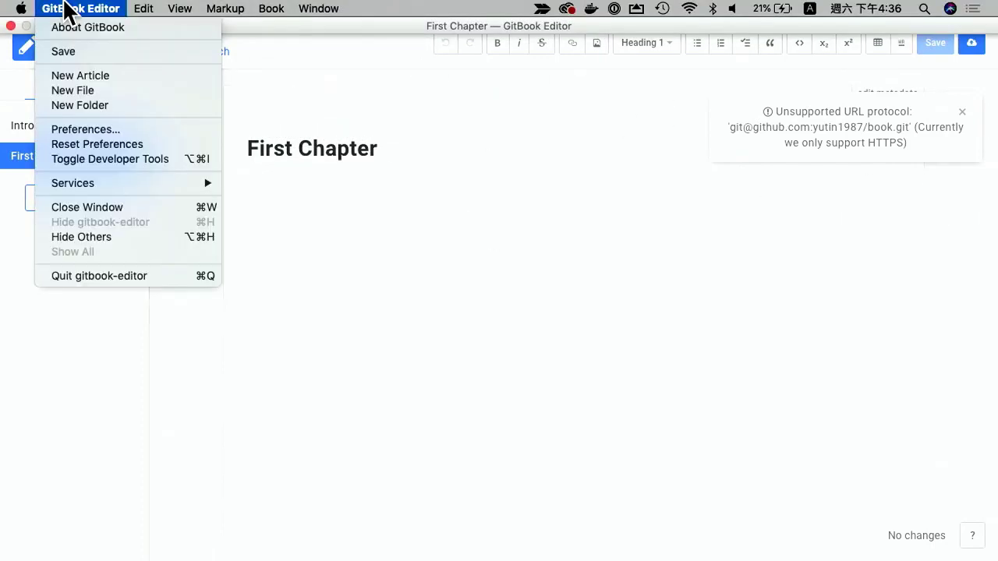
{"action": "left_click", "coordinate": [125, 129]}
{"action": "left_click", "coordinate": [417, 100]}
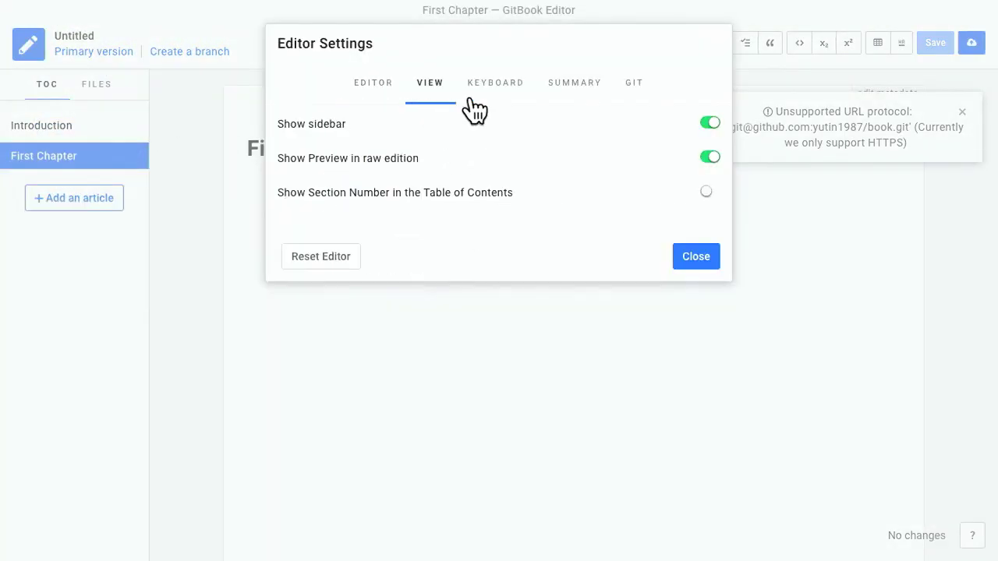
{"action": "left_click", "coordinate": [472, 95]}
{"action": "left_click", "coordinate": [594, 84]}
{"action": "left_click", "coordinate": [630, 86]}
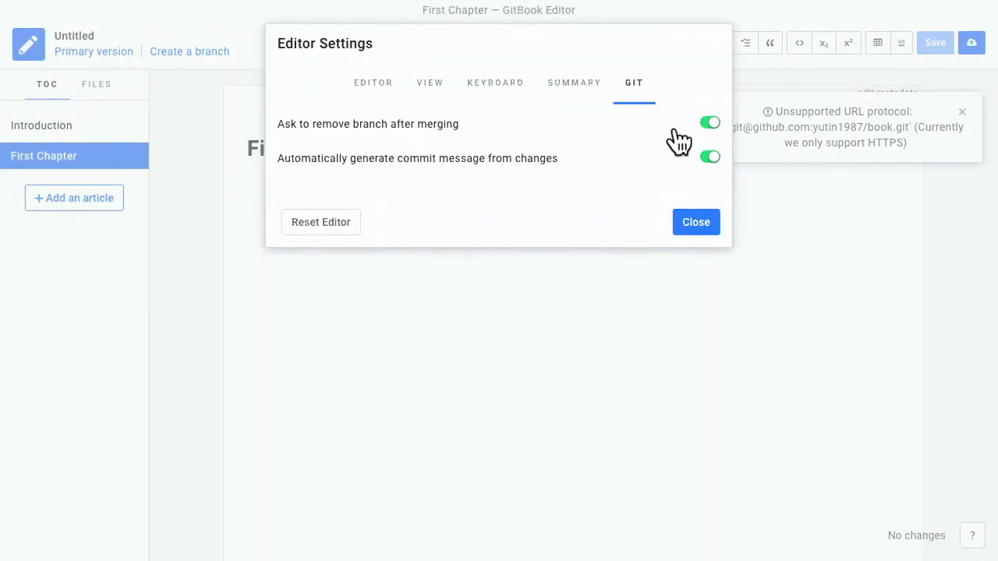
Replace the book's origin with the HTTPS GitHub address in Repository Settings.
{"action": "left_click", "coordinate": [704, 229]}
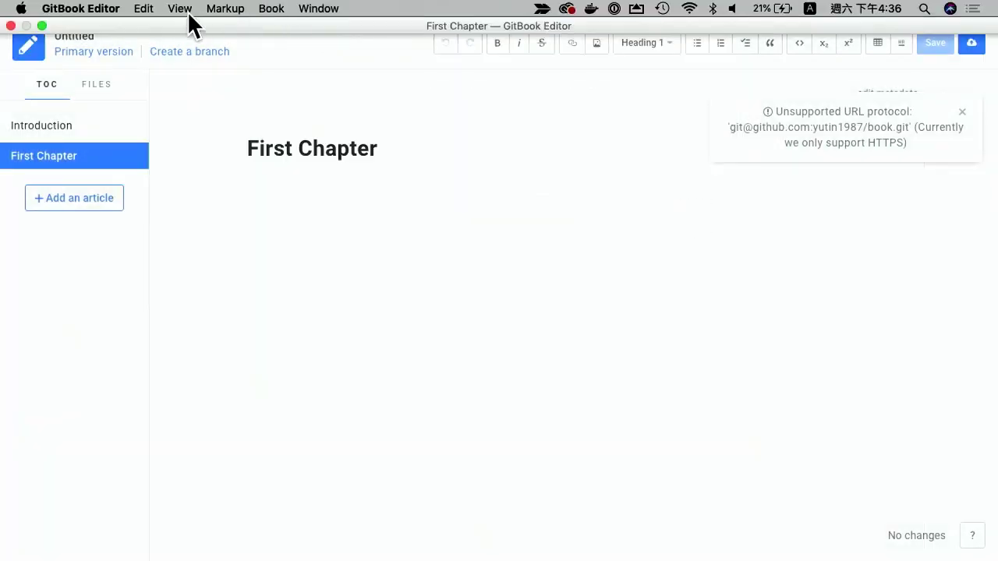
{"action": "left_click", "coordinate": [191, 10]}
{"action": "mouse_move", "coordinate": [218, 14]}
{"action": "mouse_move", "coordinate": [276, 9]}
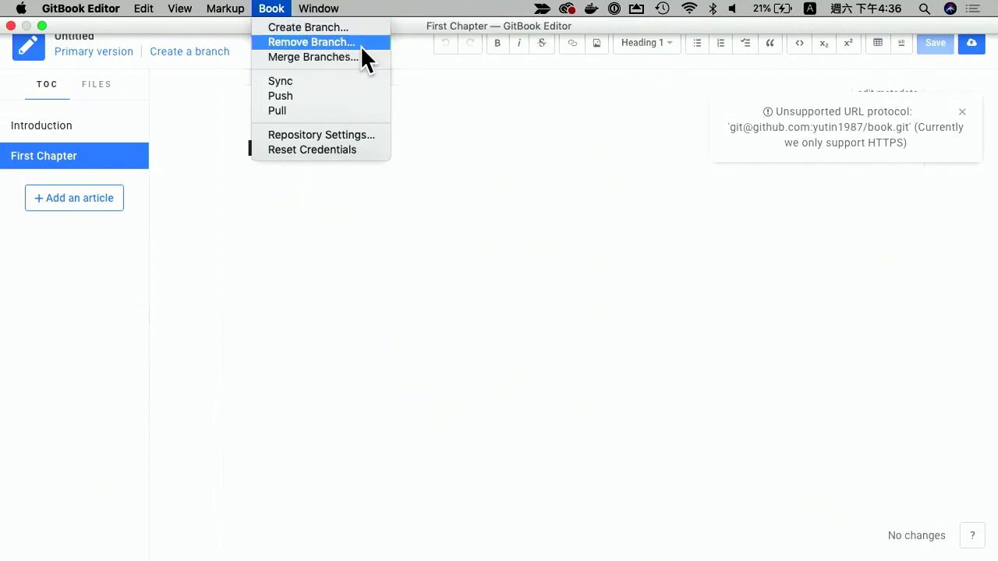
{"action": "left_click", "coordinate": [368, 140]}
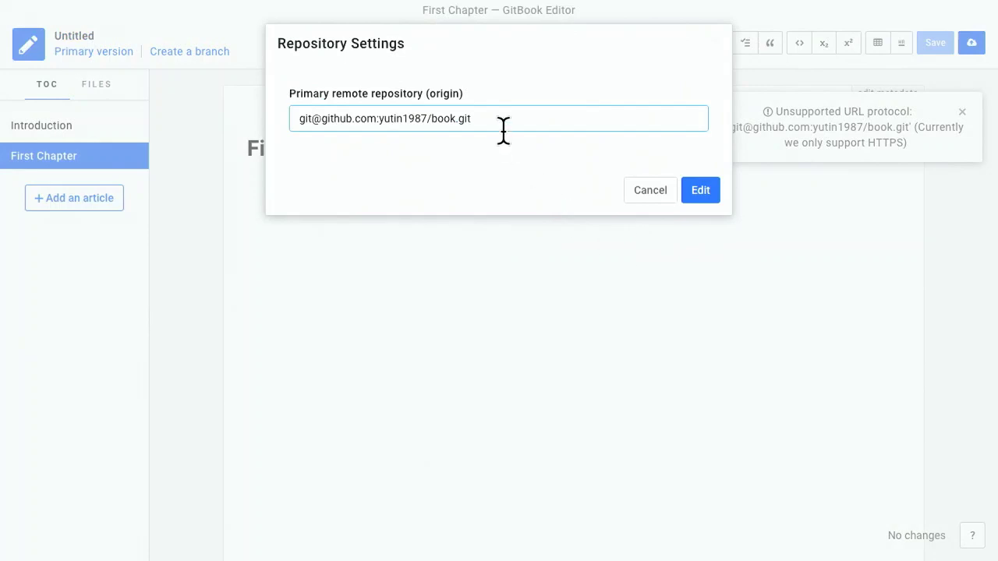
{"action": "key", "text": "ctrl+a"}
{"action": "key", "text": "ctrl+v"}
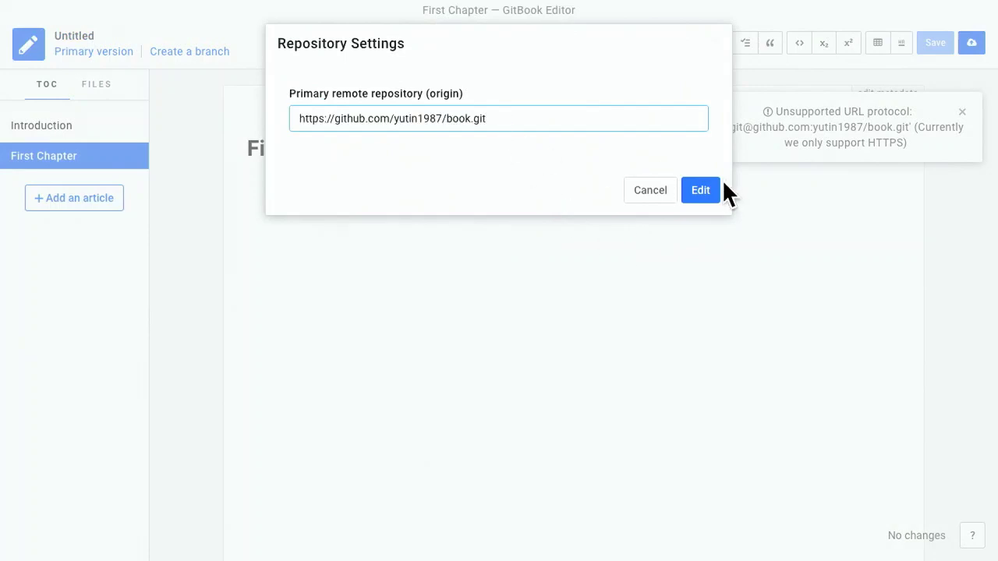
{"action": "left_click", "coordinate": [700, 190]}
{"action": "left_click", "coordinate": [963, 113]}
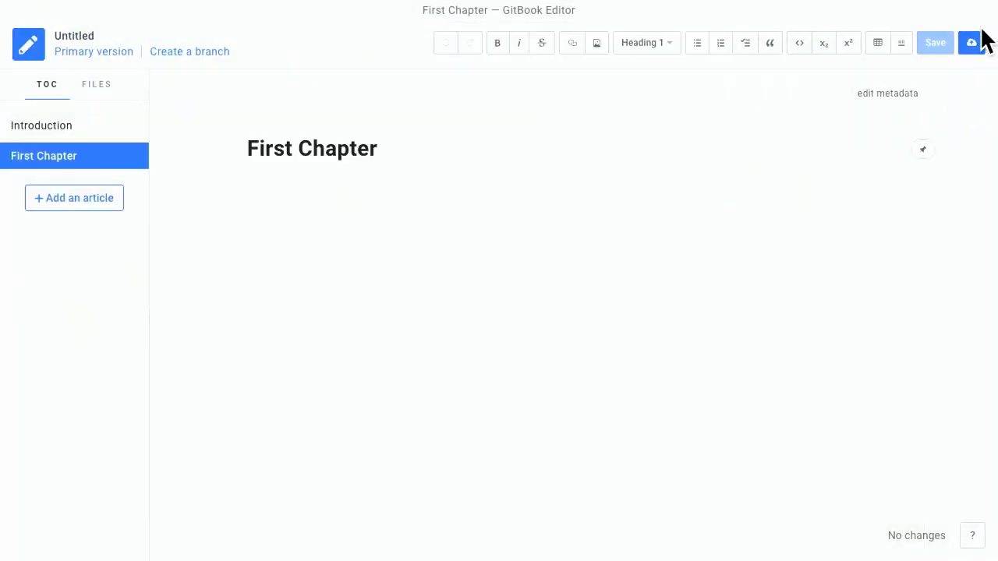
Sync the book with the remote and dismiss the resulting HTTP 403 error.
{"action": "left_click", "coordinate": [972, 47]}
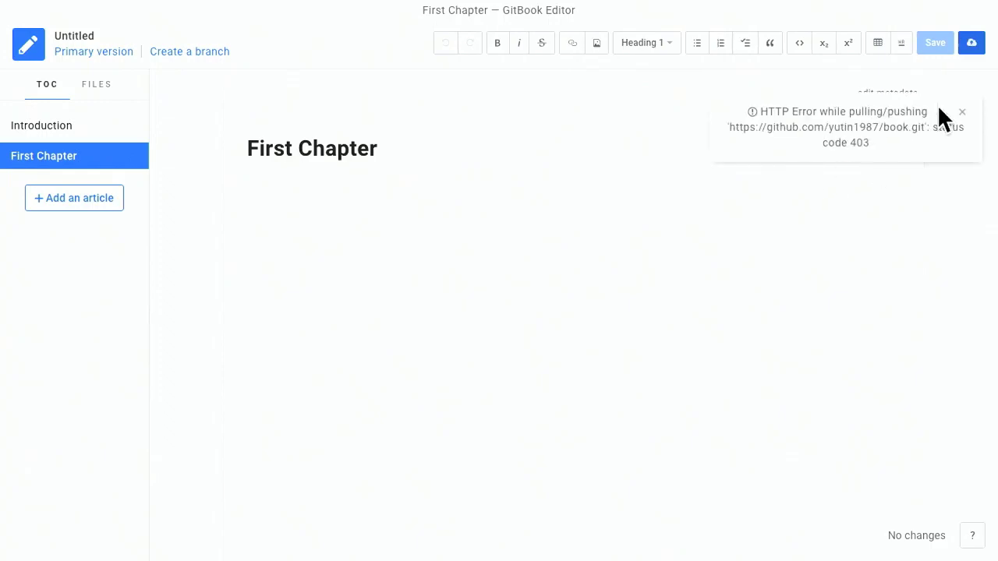
{"action": "left_click", "coordinate": [963, 112]}
{"action": "mouse_move", "coordinate": [395, 10]}
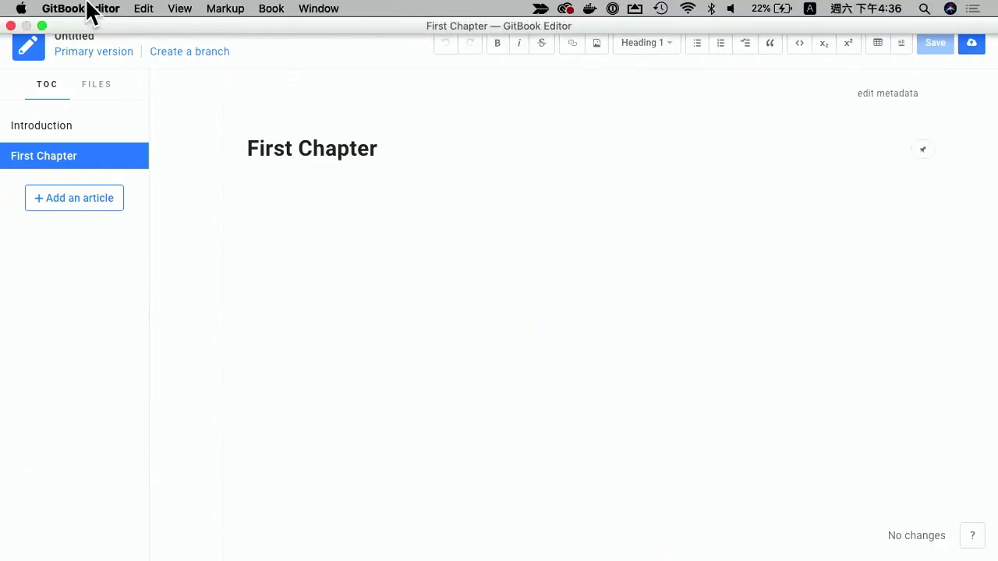
{"action": "left_click", "coordinate": [144, 8]}
{"action": "mouse_move", "coordinate": [208, 14]}
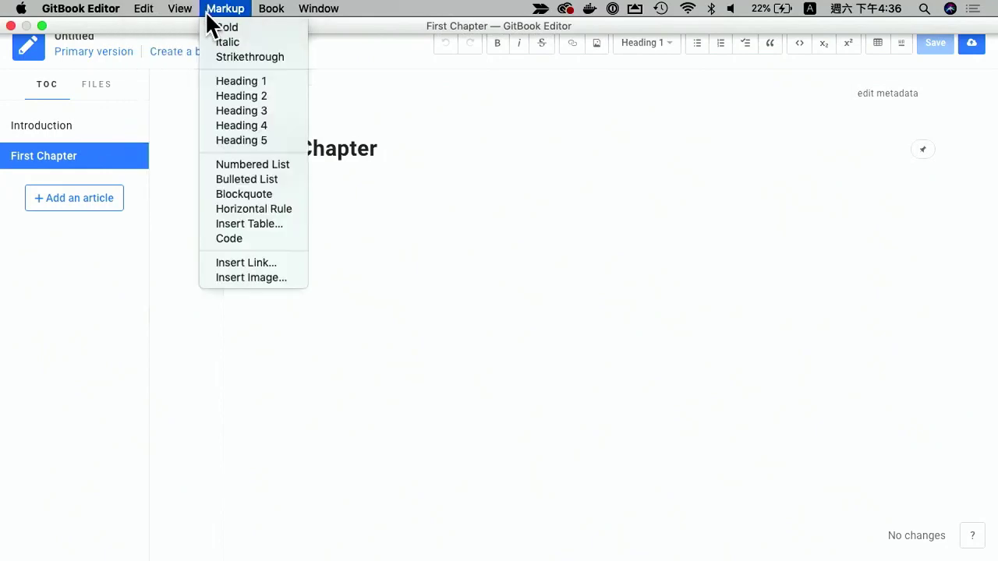
{"action": "mouse_move", "coordinate": [78, 10]}
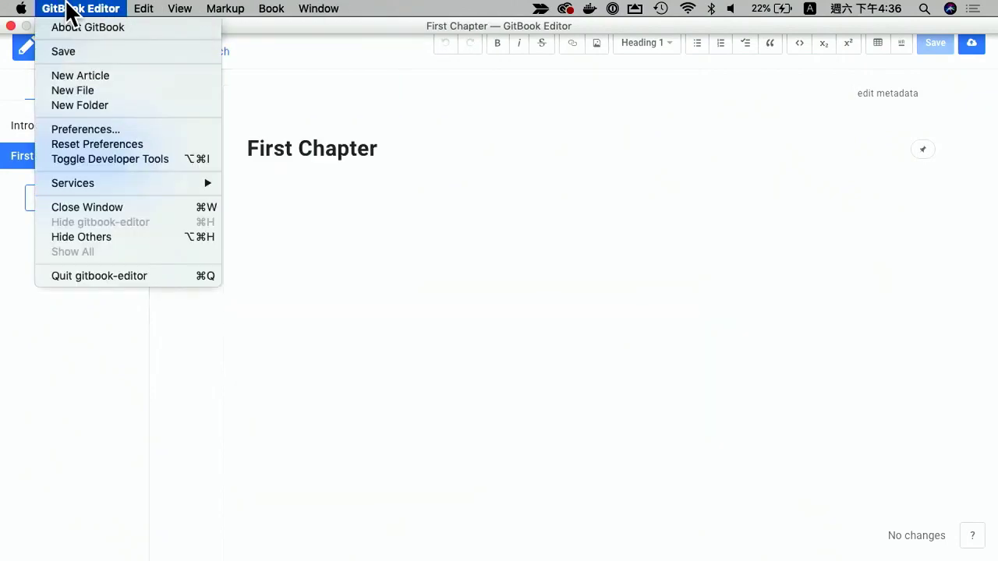
{"action": "left_click", "coordinate": [114, 129]}
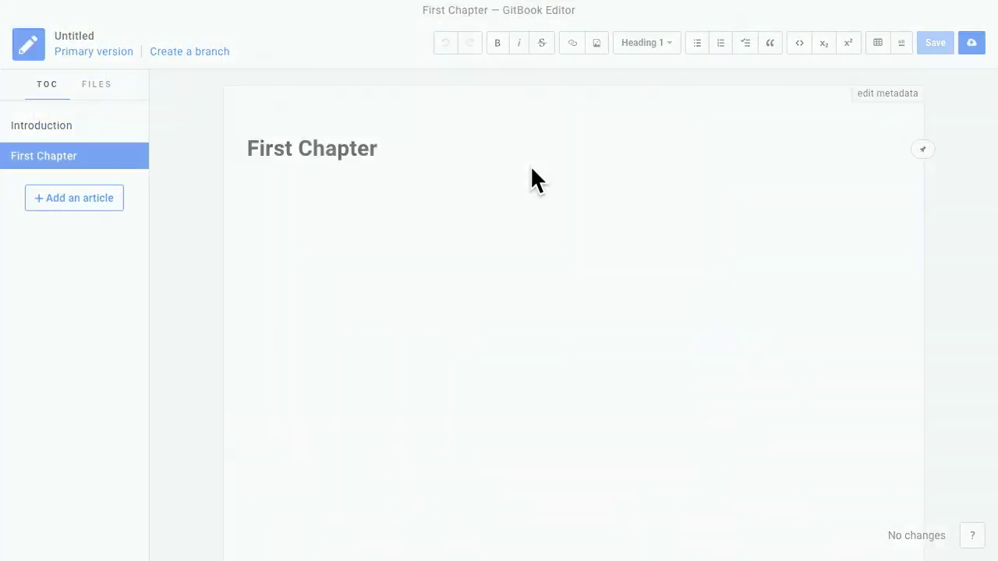
{"action": "left_click", "coordinate": [421, 89]}
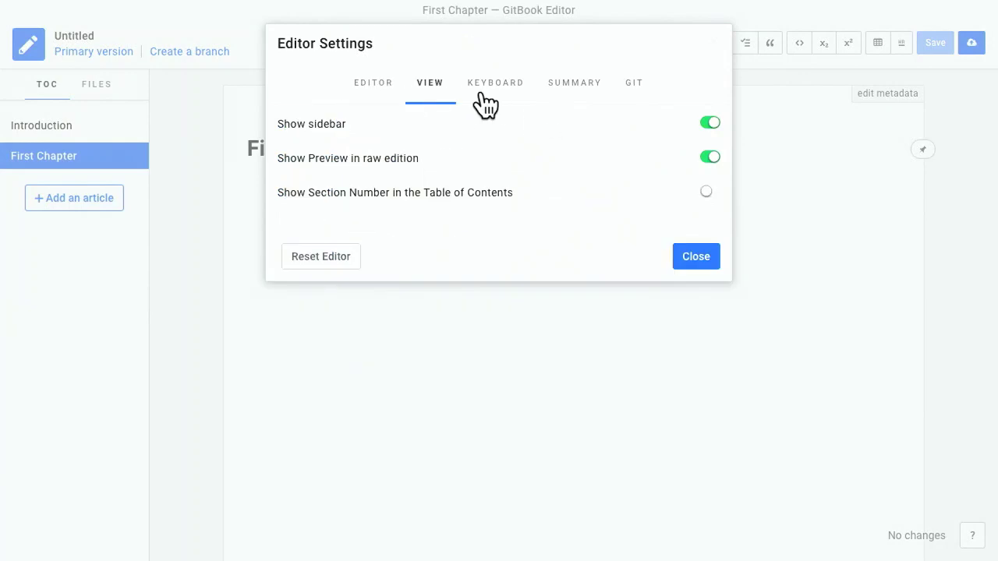
{"action": "left_click", "coordinate": [485, 98]}
{"action": "left_click", "coordinate": [570, 92]}
{"action": "left_click", "coordinate": [652, 90]}
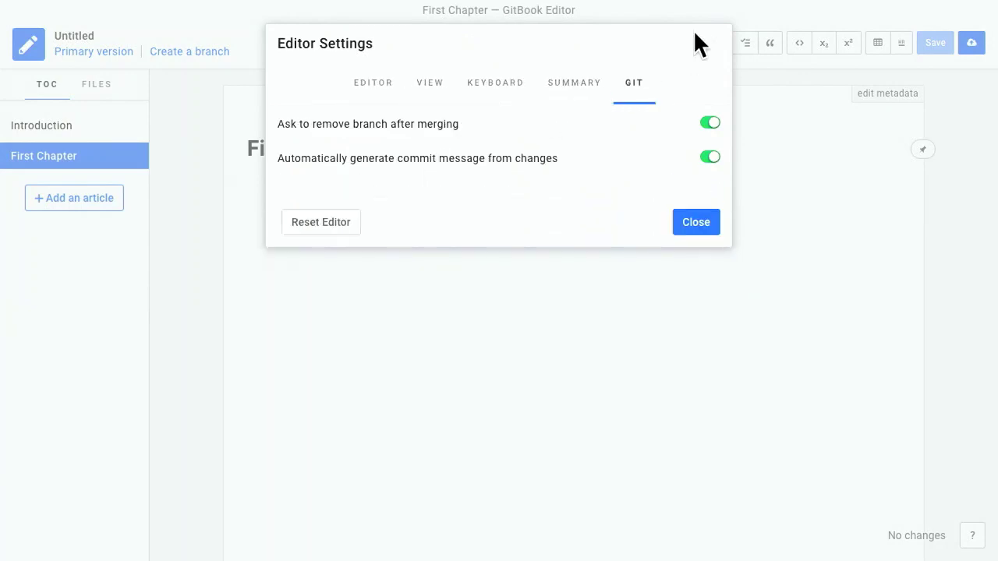
{"action": "key", "text": "Escape"}
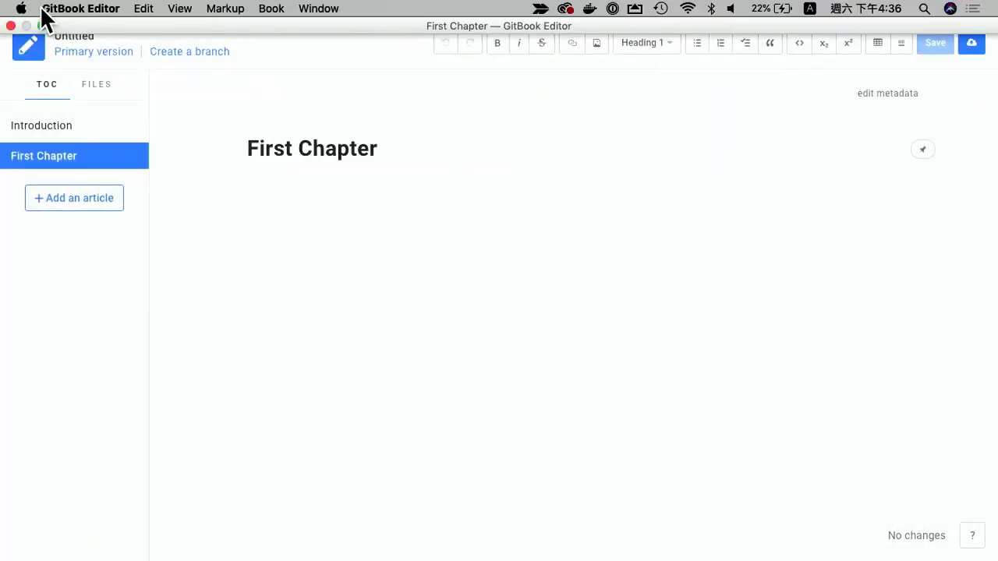
{"action": "left_click", "coordinate": [22, 9]}
{"action": "mouse_move", "coordinate": [69, 8]}
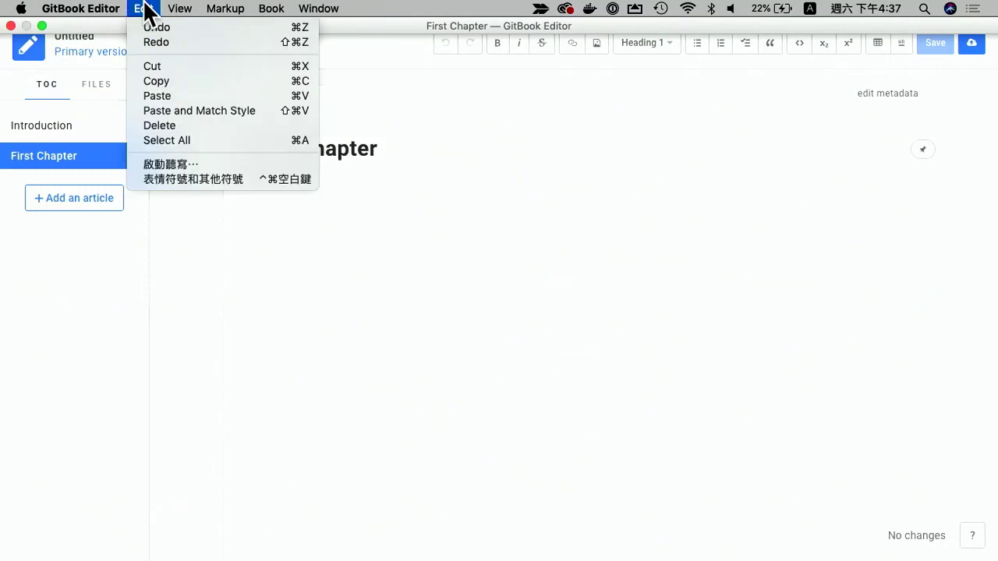
{"action": "mouse_move", "coordinate": [211, 14]}
{"action": "mouse_move", "coordinate": [273, 13]}
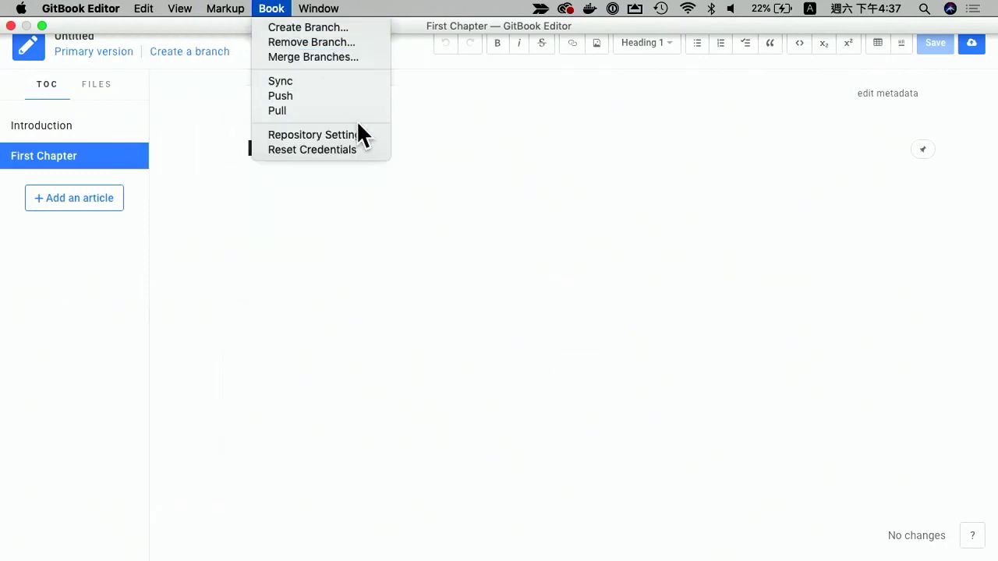
{"action": "mouse_move", "coordinate": [316, 3]}
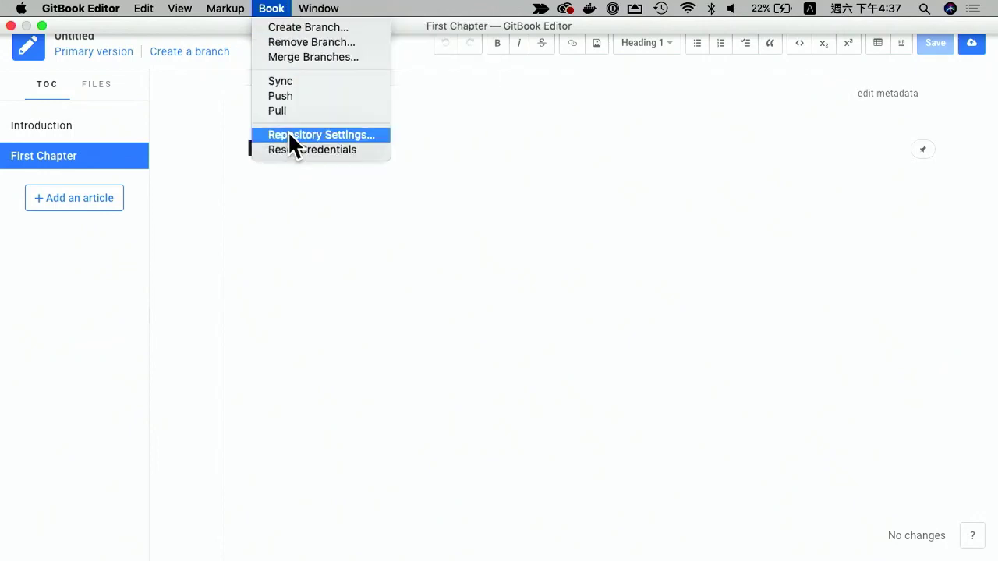
Check the repository settings and branch list, closing both unchanged.
{"action": "left_click", "coordinate": [289, 136]}
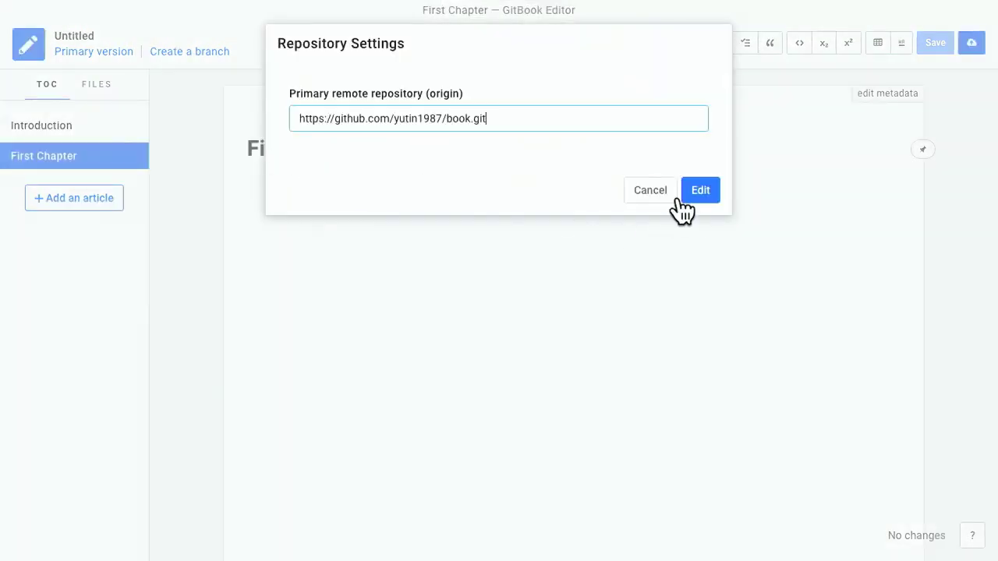
{"action": "left_click", "coordinate": [638, 194]}
{"action": "left_click", "coordinate": [76, 51]}
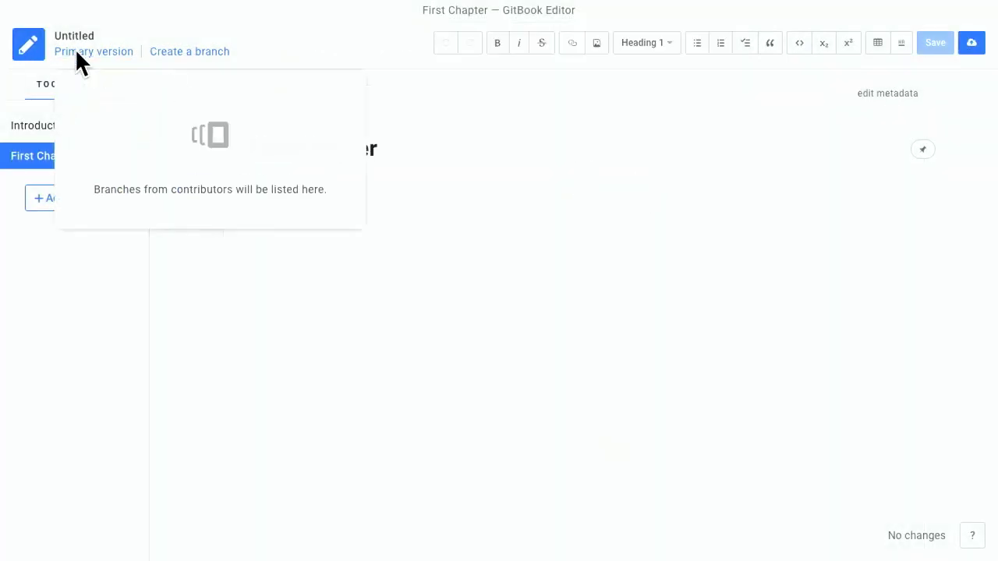
{"action": "left_click", "coordinate": [706, 286]}
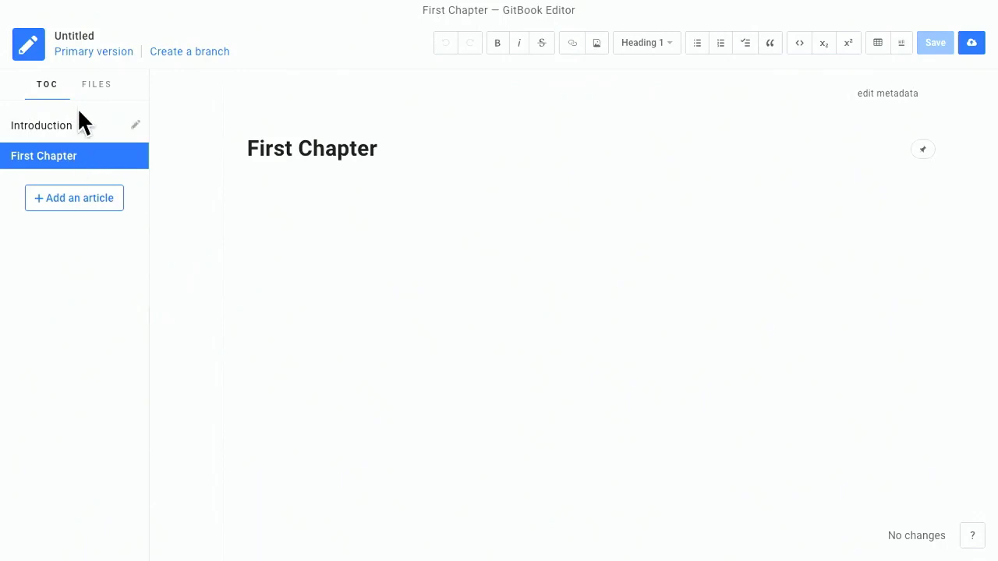
Dismiss the open menus and open the Introduction page, My Awesome Book.
{"action": "mouse_move", "coordinate": [390, 6]}
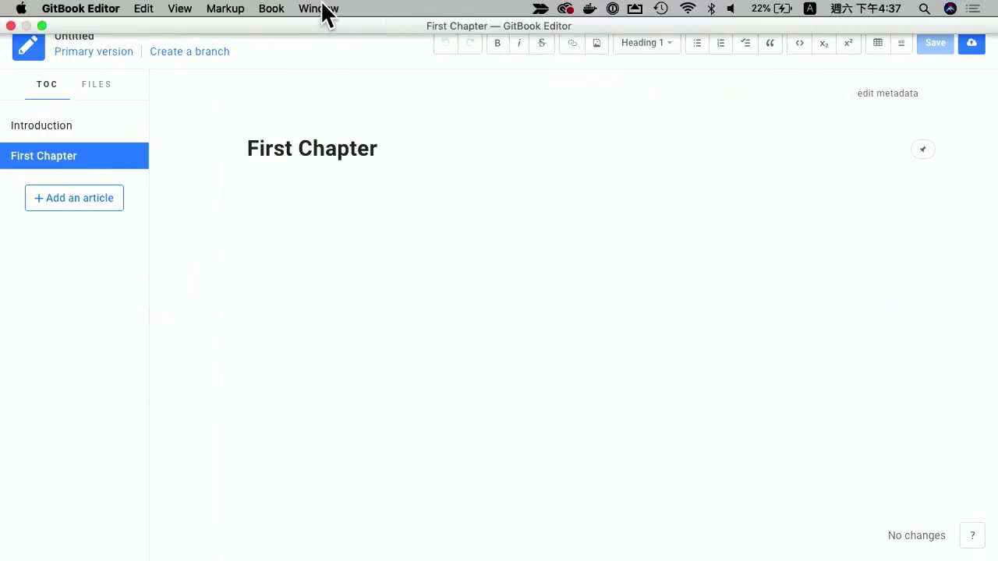
{"action": "left_click", "coordinate": [82, 10]}
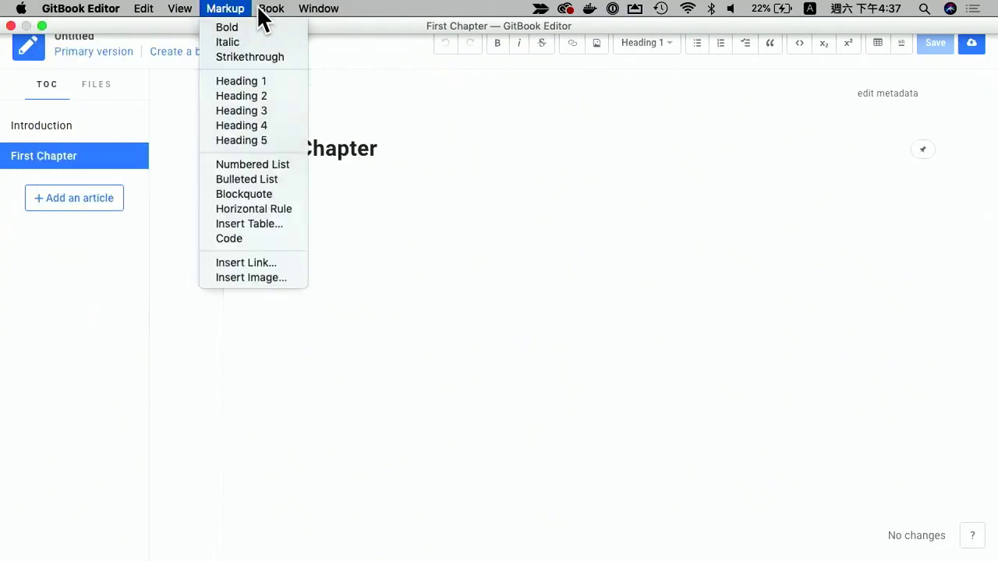
{"action": "mouse_move", "coordinate": [310, 9]}
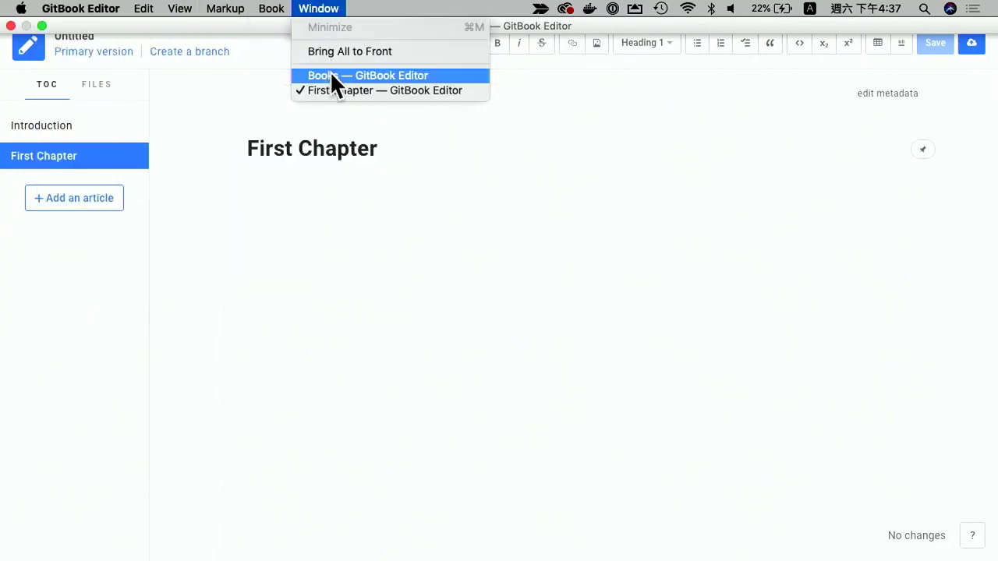
{"action": "left_click", "coordinate": [295, 170]}
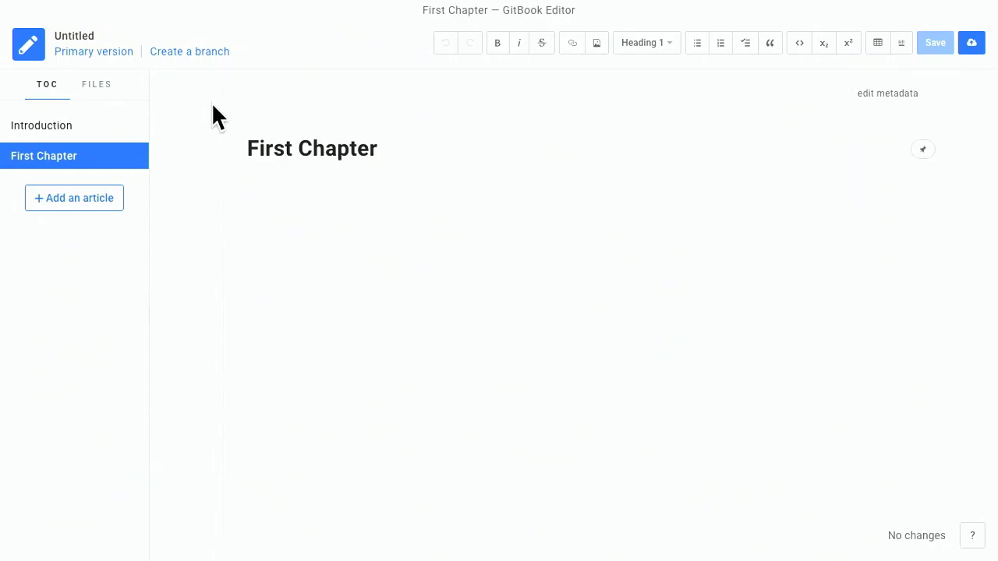
{"action": "left_click", "coordinate": [117, 126]}
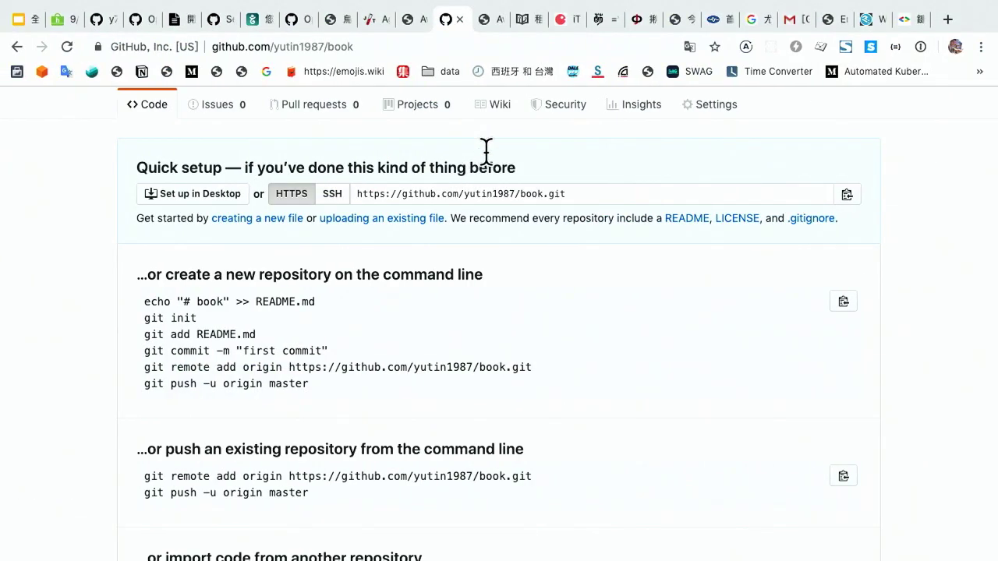
{"action": "scroll", "coordinate": [541, 174], "scroll_direction": "up", "scroll_amount": 3}
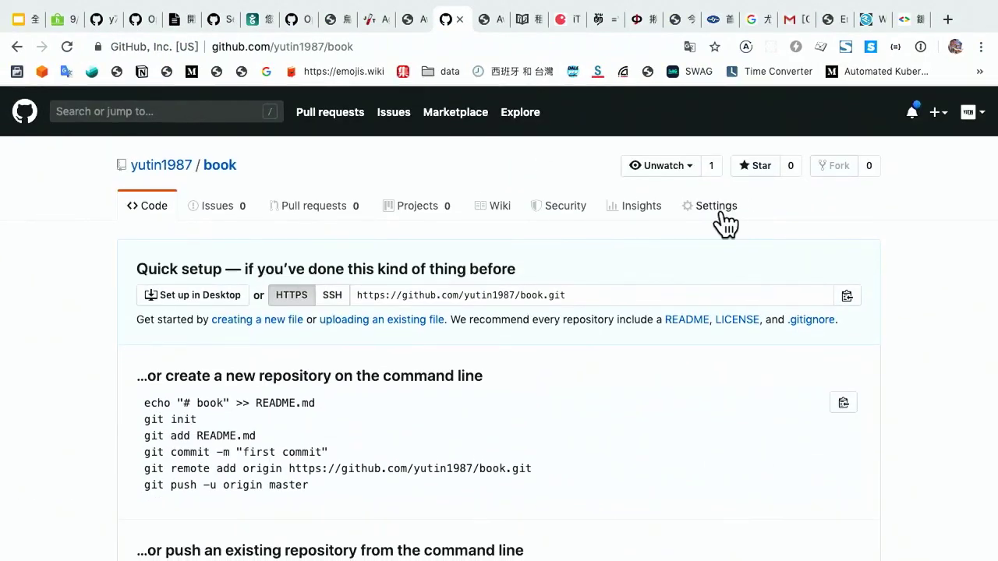
Disable two-factor authentication under GitHub Settings > Account > Security.
{"action": "left_click", "coordinate": [972, 117]}
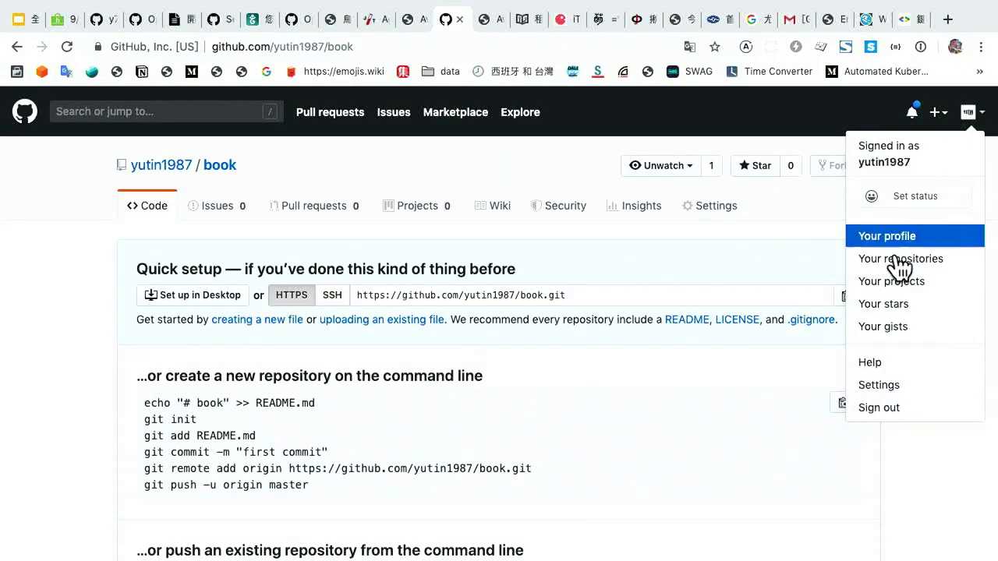
{"action": "left_click", "coordinate": [899, 393]}
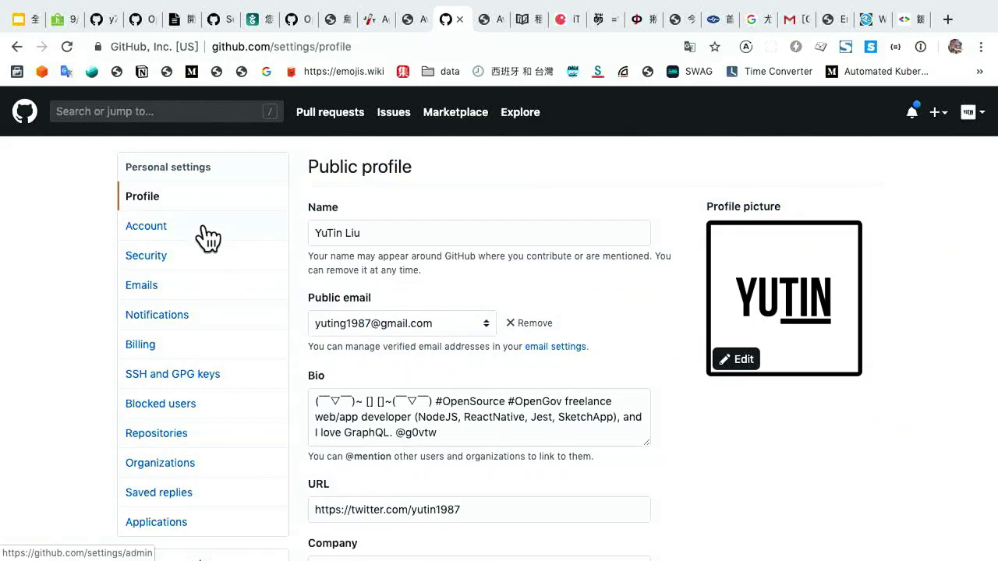
{"action": "left_click", "coordinate": [201, 234]}
{"action": "left_click", "coordinate": [211, 257]}
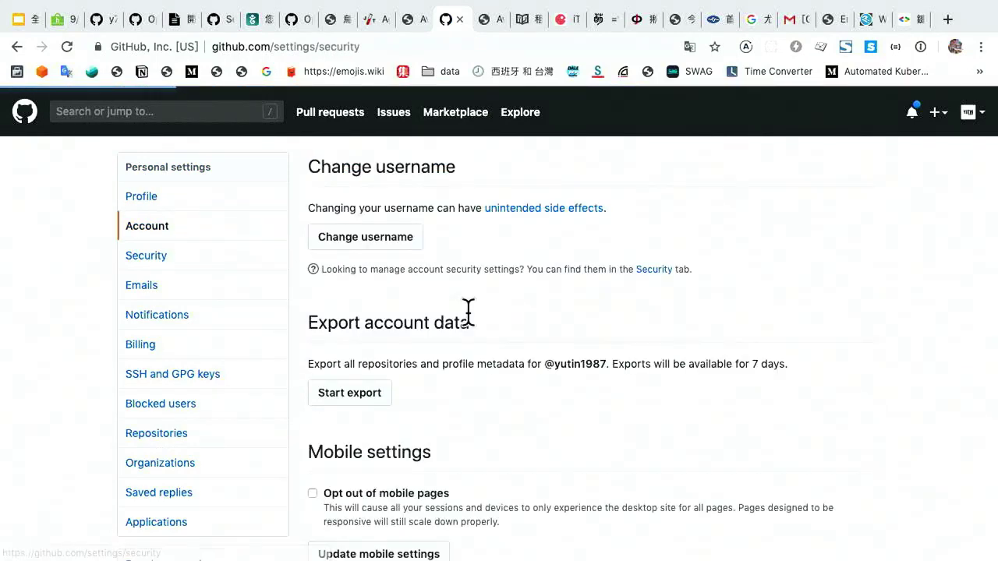
{"action": "scroll", "coordinate": [445, 343], "scroll_direction": "down", "scroll_amount": 5}
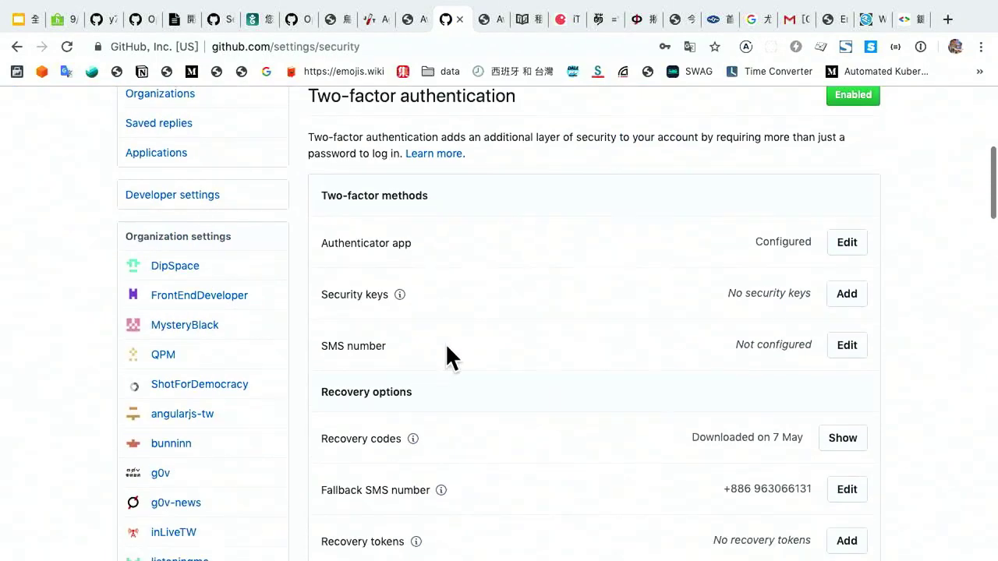
{"action": "scroll", "coordinate": [445, 343], "scroll_direction": "up", "scroll_amount": 1}
{"action": "left_click", "coordinate": [844, 145]}
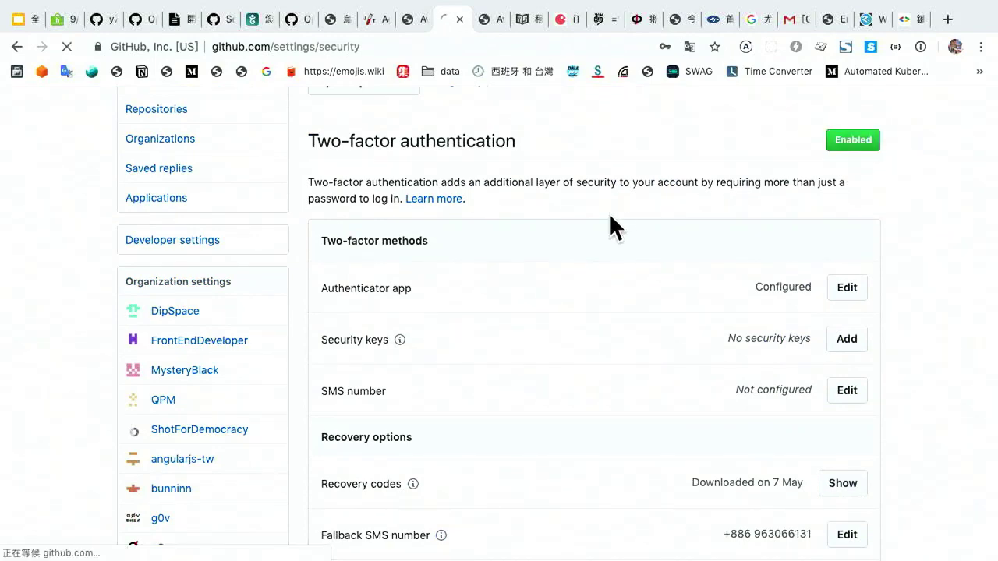
{"action": "scroll", "coordinate": [597, 336], "scroll_direction": "down", "scroll_amount": 4}
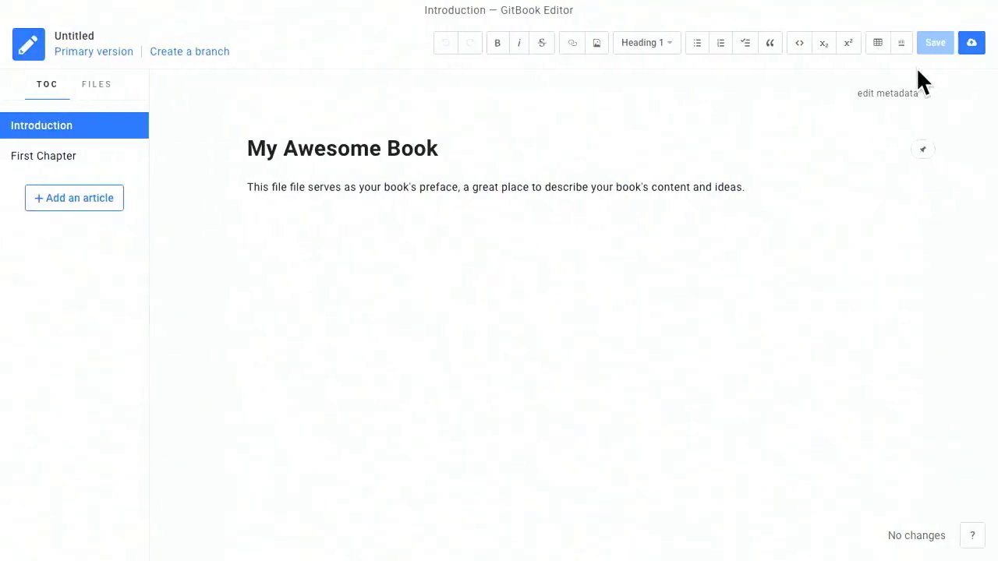
Publish the book to GitHub, dismiss the HTTP 403 error, and retry publishing twice.
{"action": "left_click", "coordinate": [972, 53]}
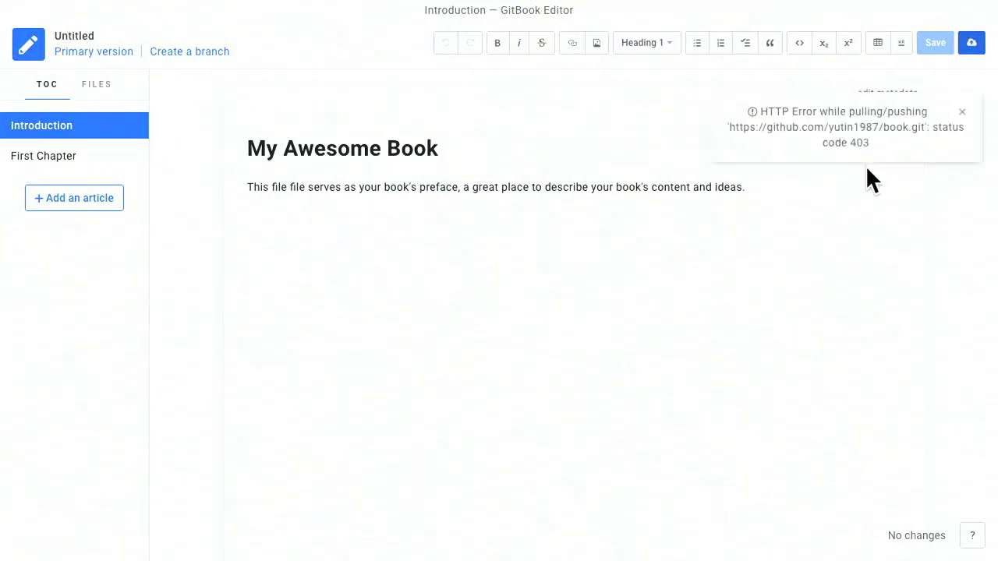
{"action": "left_click", "coordinate": [967, 119]}
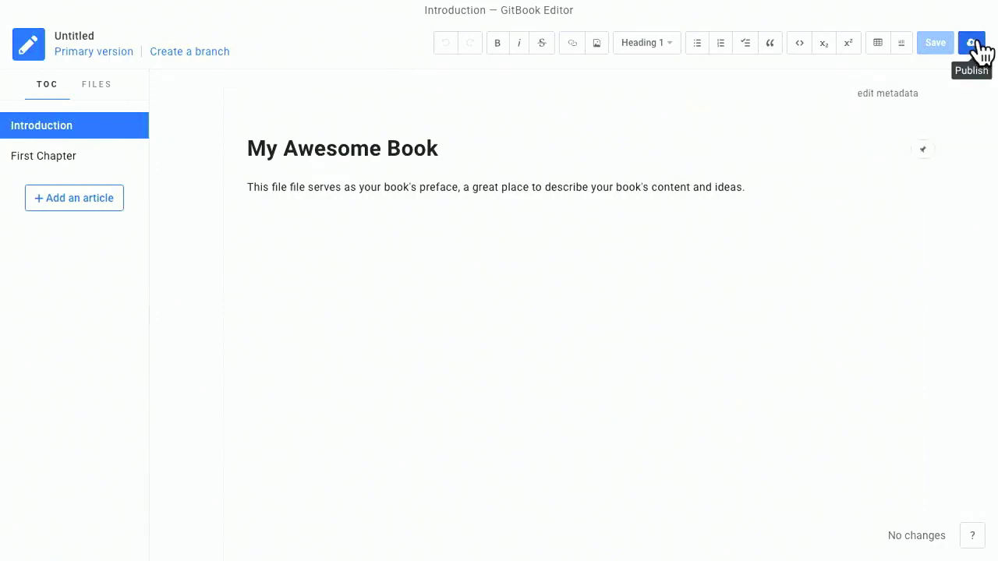
{"action": "left_click", "coordinate": [976, 51]}
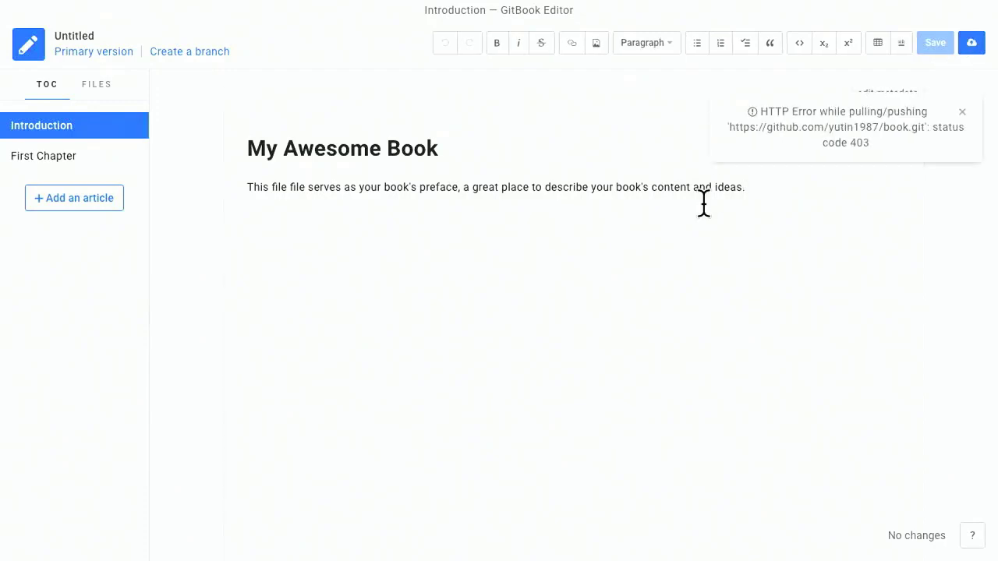
{"action": "left_click", "coordinate": [973, 49]}
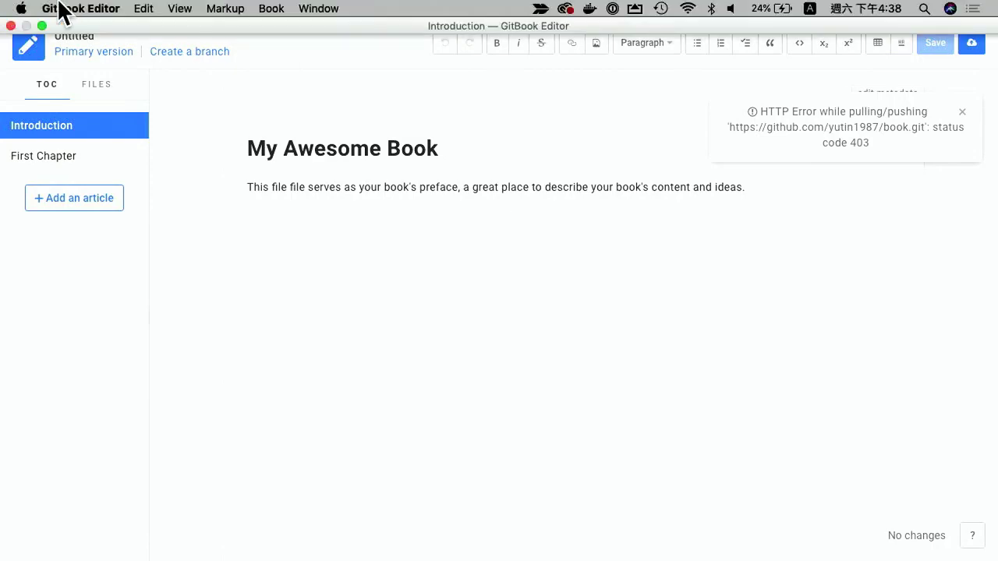
Browse the View, Keyboard, Summary and Git tabs of the editor Preferences, then close them.
{"action": "left_click", "coordinate": [71, 8]}
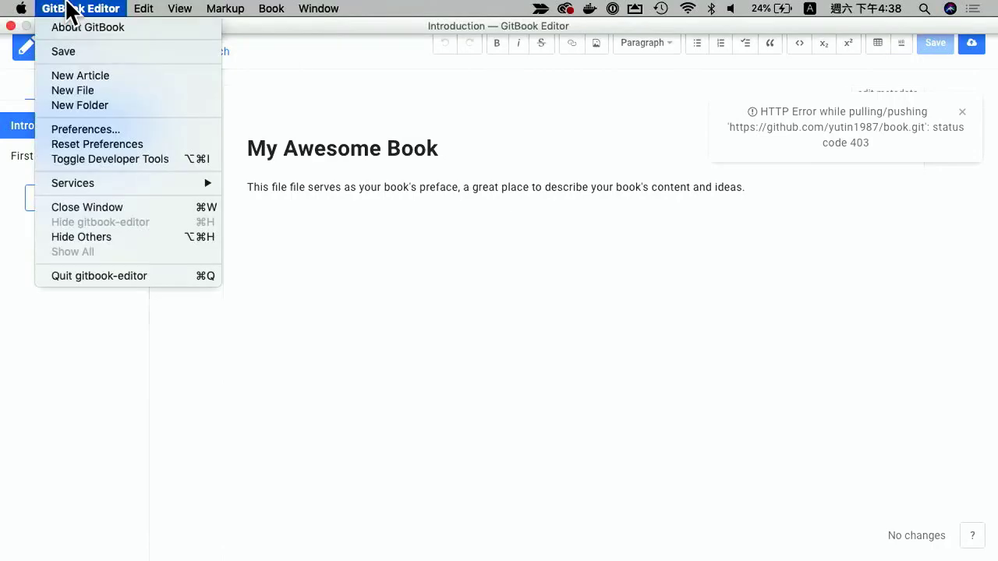
{"action": "left_click", "coordinate": [383, 238]}
{"action": "left_click", "coordinate": [107, 9]}
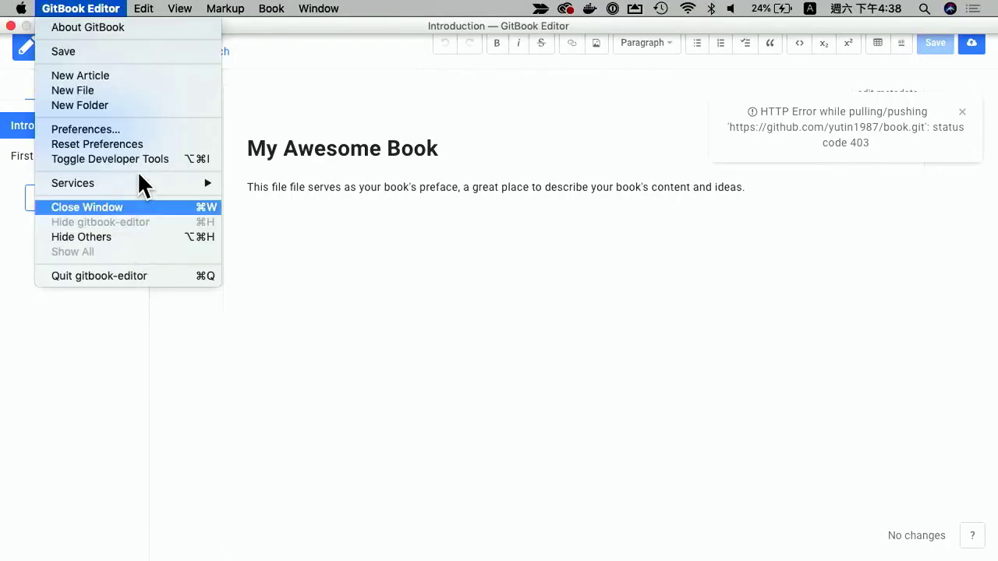
{"action": "left_click", "coordinate": [129, 126]}
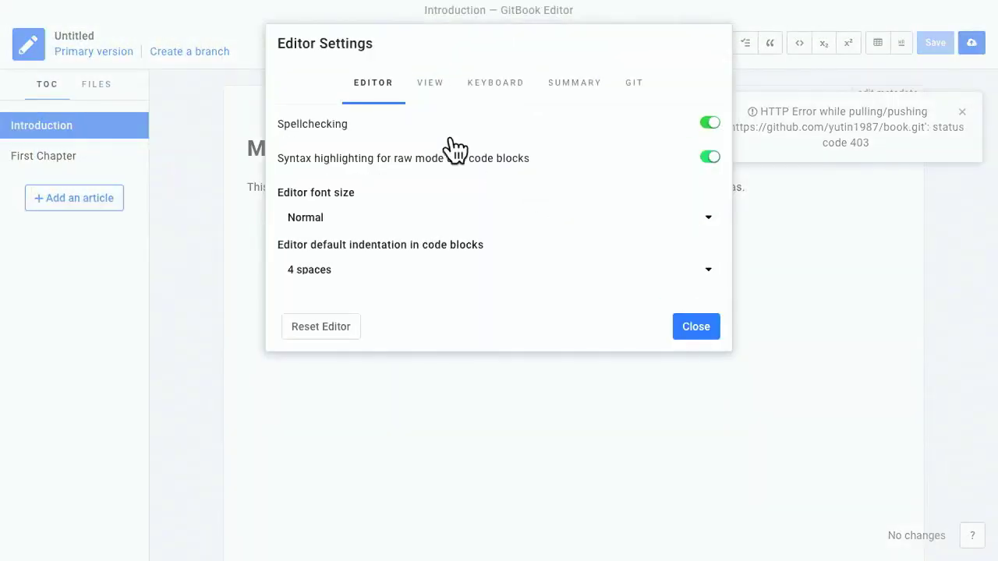
{"action": "left_click", "coordinate": [425, 94]}
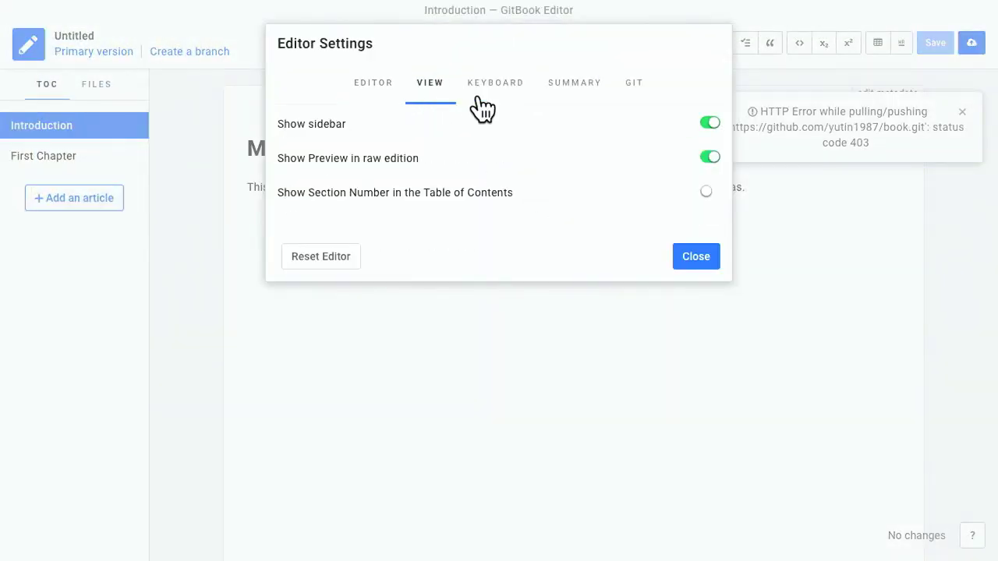
{"action": "left_click", "coordinate": [506, 92]}
{"action": "left_click", "coordinate": [583, 92]}
{"action": "left_click", "coordinate": [632, 92]}
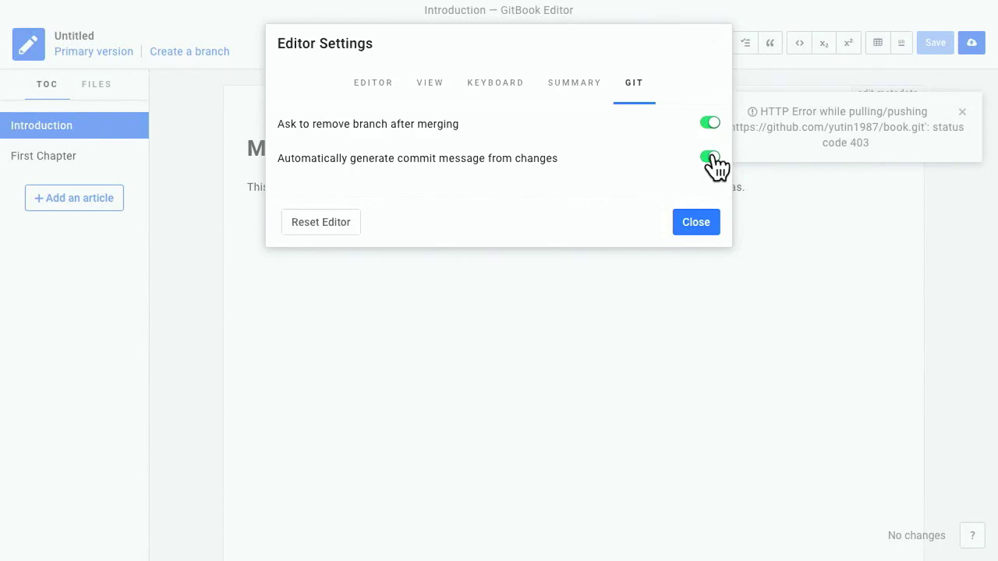
{"action": "key", "text": "Escape"}
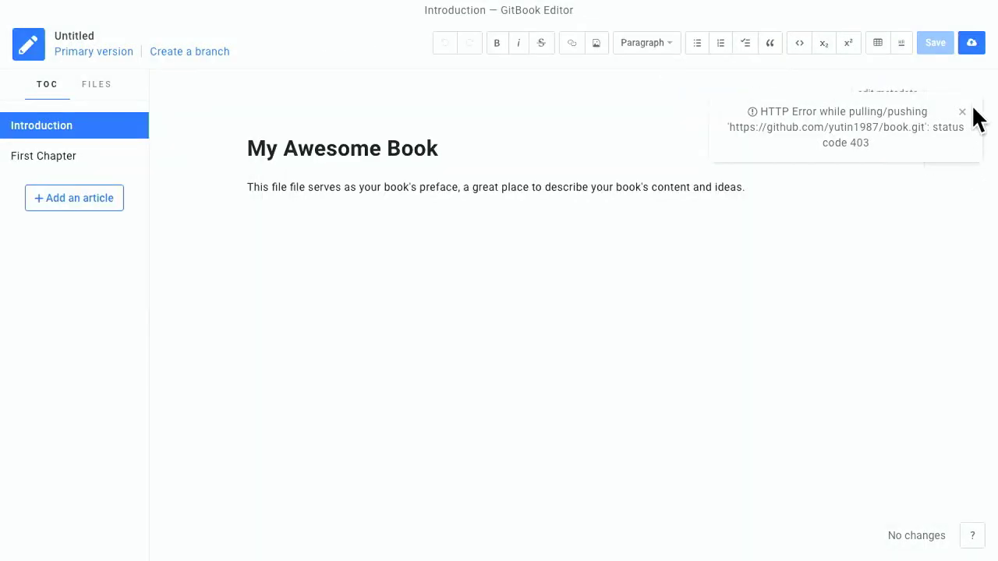
Dismiss the HTTP error, publish the book again, and switch back to the GitHub window.
{"action": "left_click", "coordinate": [961, 113]}
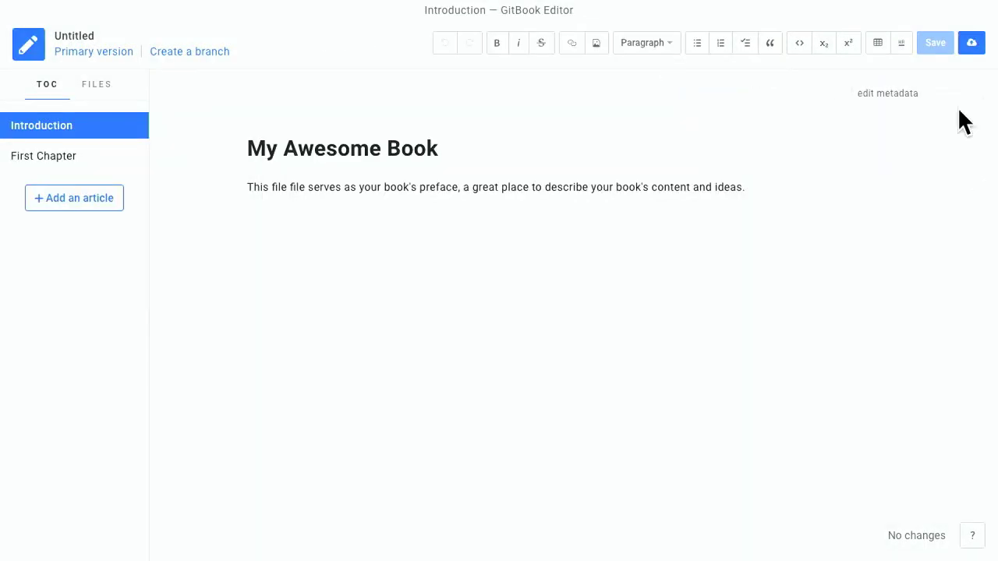
{"action": "left_click", "coordinate": [976, 48]}
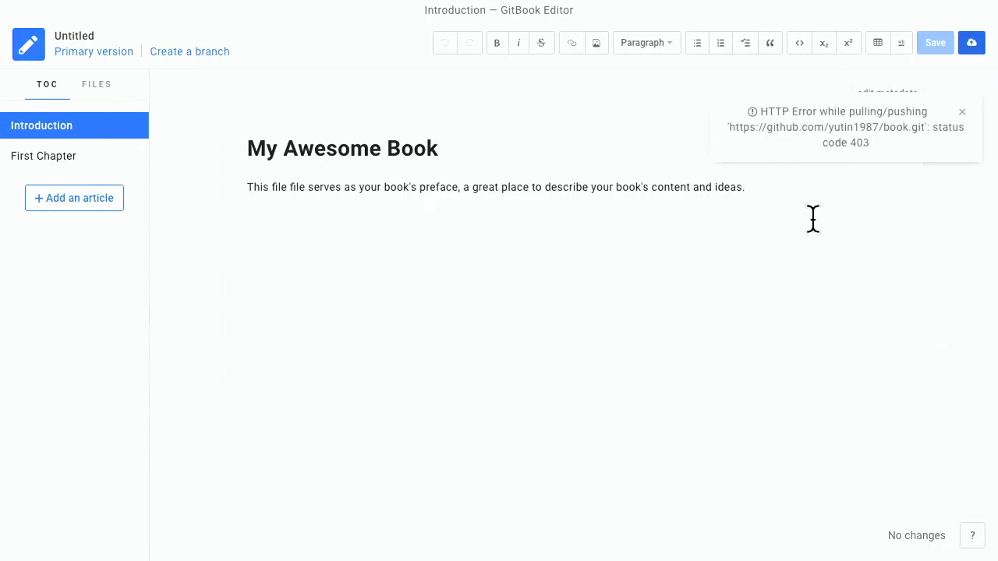
{"action": "key", "text": "ctrl+Left"}
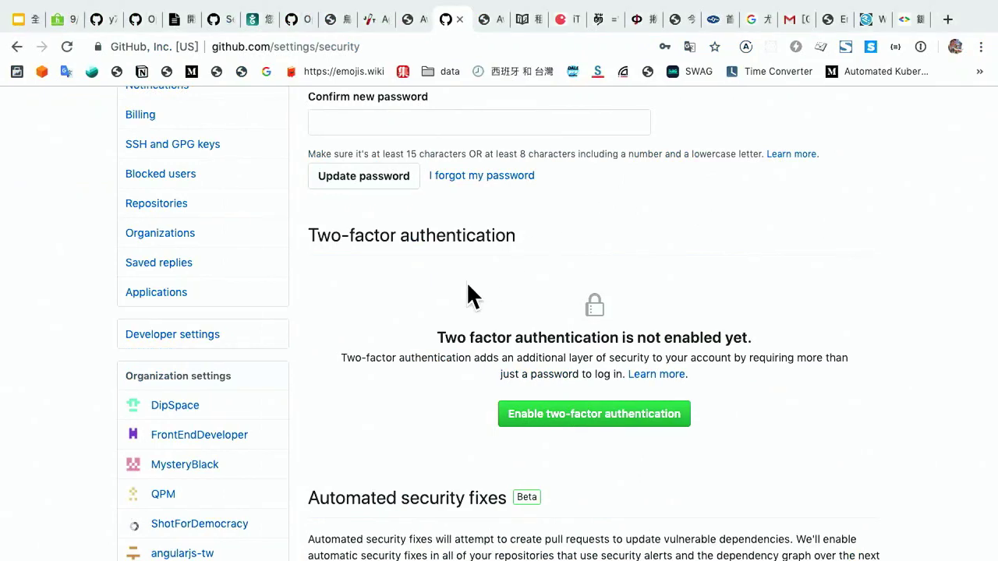
{"action": "key", "text": "F4"}
Open a full-screen Finder window on the Studio Documents (文件) folder and scroll its files.
{"action": "left_click", "coordinate": [61, 540]}
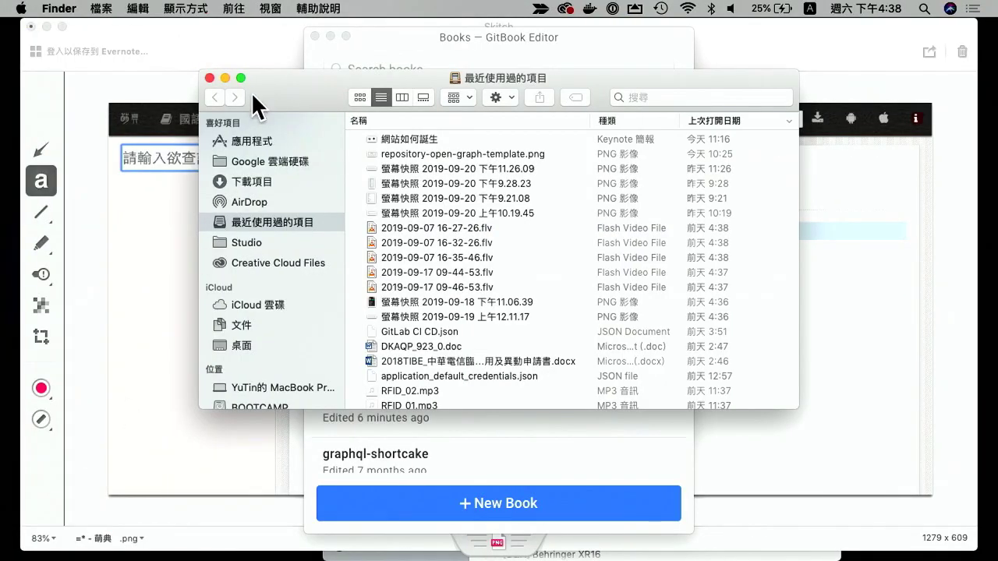
{"action": "left_click", "coordinate": [240, 77]}
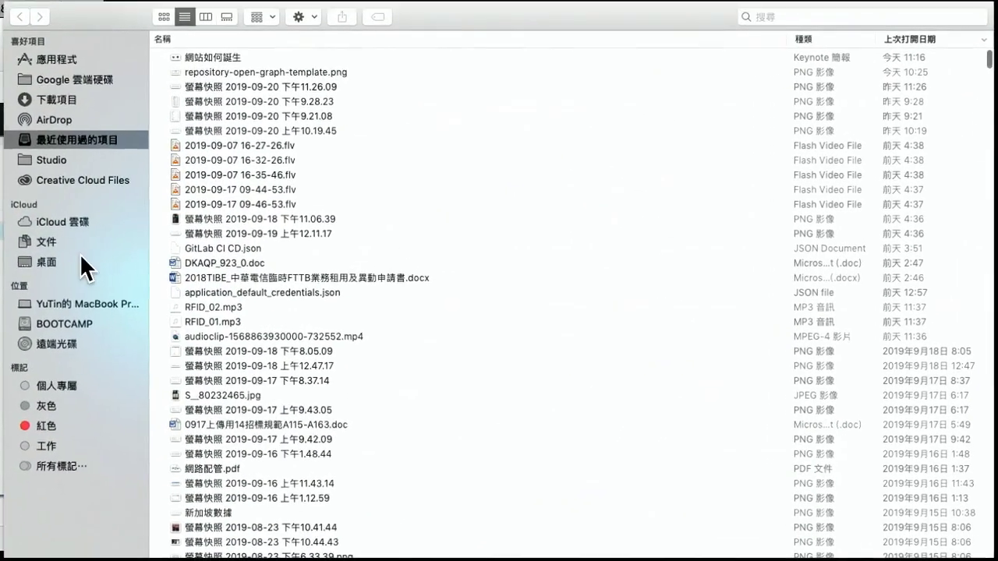
{"action": "left_click", "coordinate": [66, 157]}
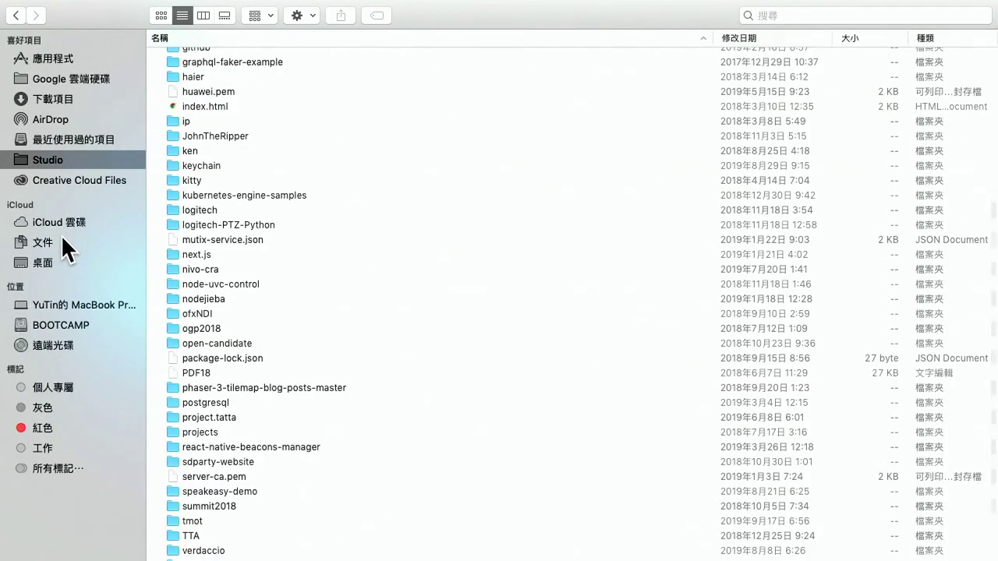
{"action": "left_click", "coordinate": [62, 241]}
{"action": "scroll", "coordinate": [226, 148], "scroll_direction": "down", "scroll_amount": 5}
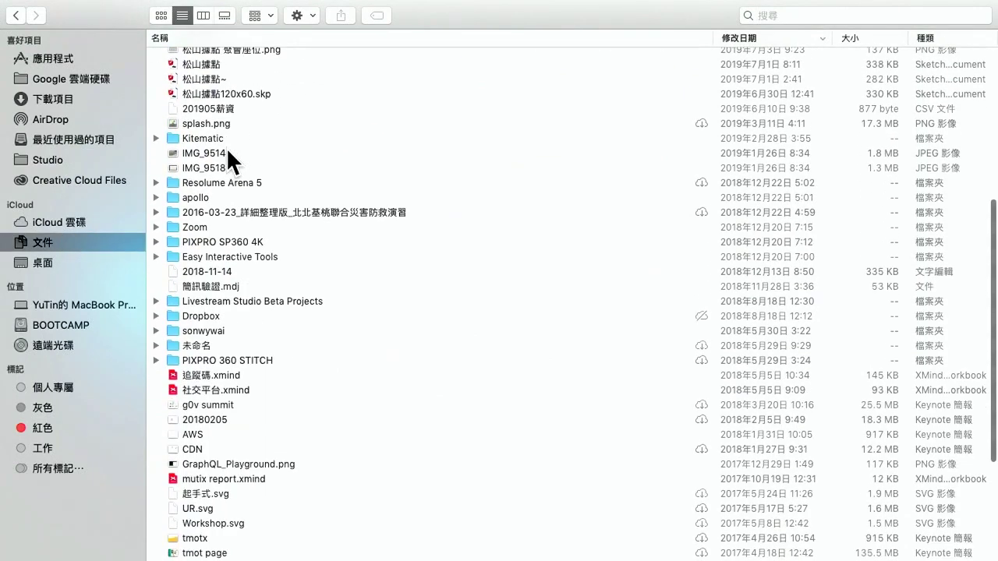
{"action": "scroll", "coordinate": [226, 147], "scroll_direction": "up", "scroll_amount": 8}
{"action": "scroll", "coordinate": [228, 152], "scroll_direction": "up", "scroll_amount": 2}
{"action": "scroll", "coordinate": [227, 152], "scroll_direction": "down", "scroll_amount": 10}
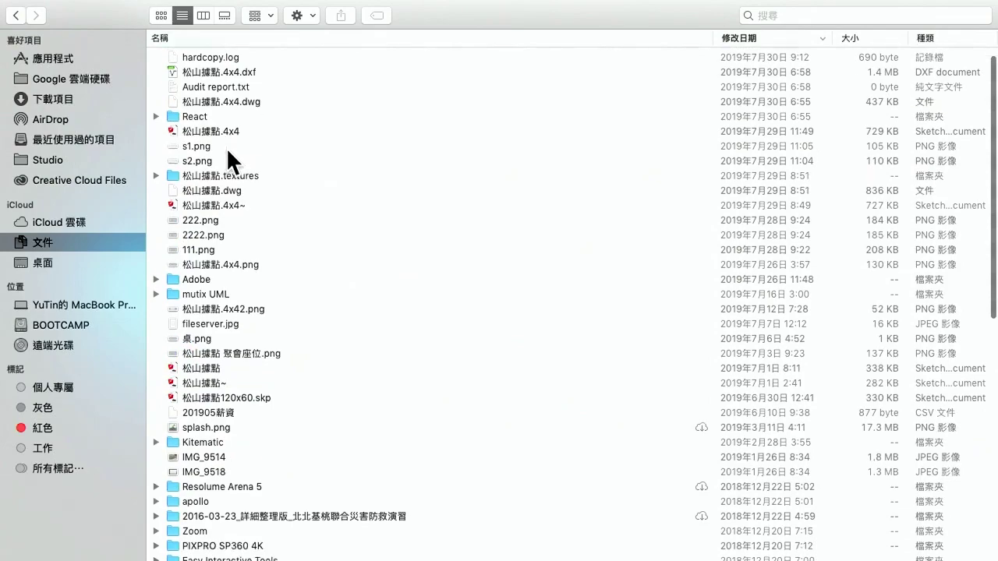
{"action": "scroll", "coordinate": [226, 147], "scroll_direction": "up", "scroll_amount": 6}
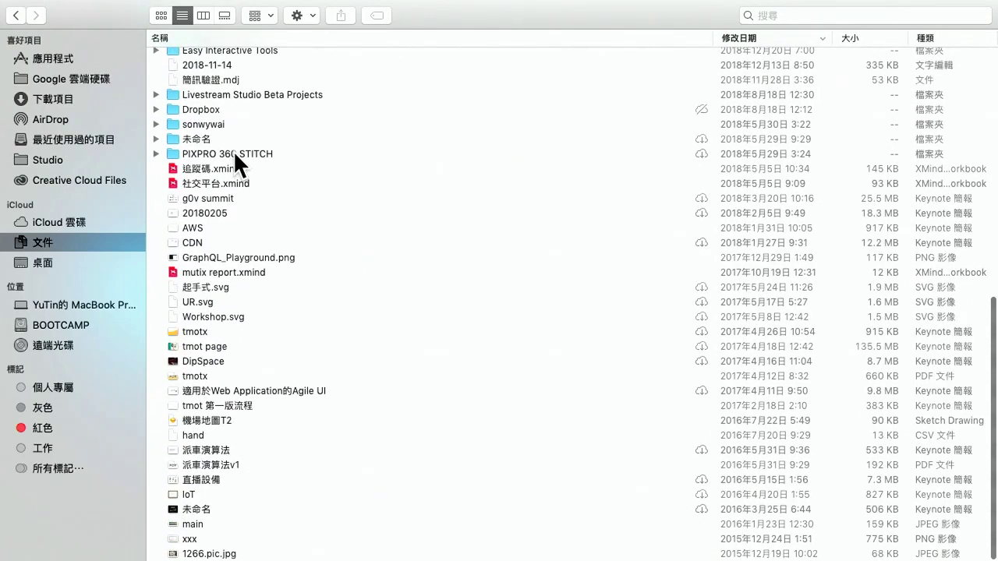
{"action": "key", "text": "ctrl+Left"}
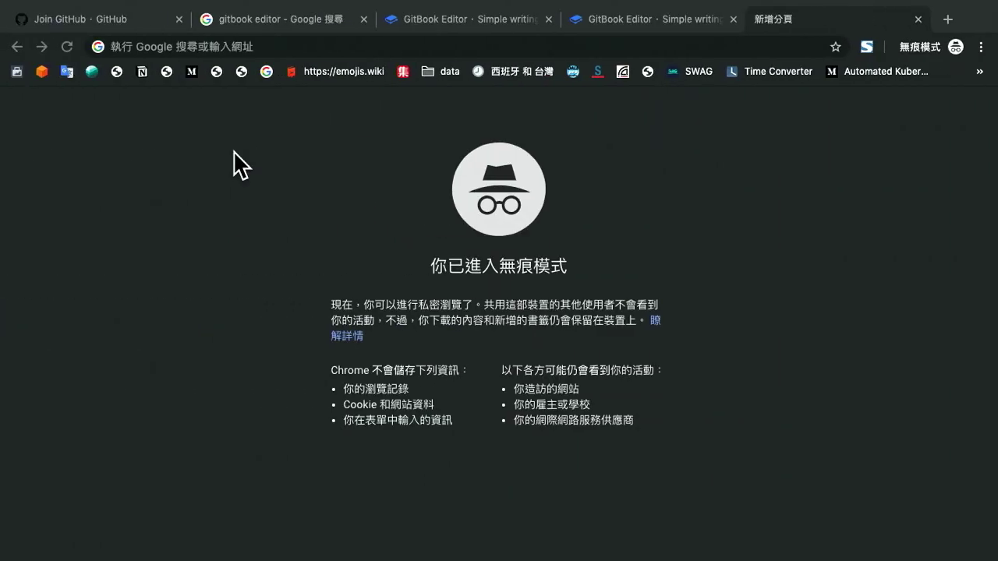
Move from Chrome's GitBook Editor download page to the desktop GitBook Editor app's space.
{"action": "key", "text": "ctrl+Right"}
{"action": "key", "text": "ctrl+Left"}
{"action": "left_click", "coordinate": [468, 21]}
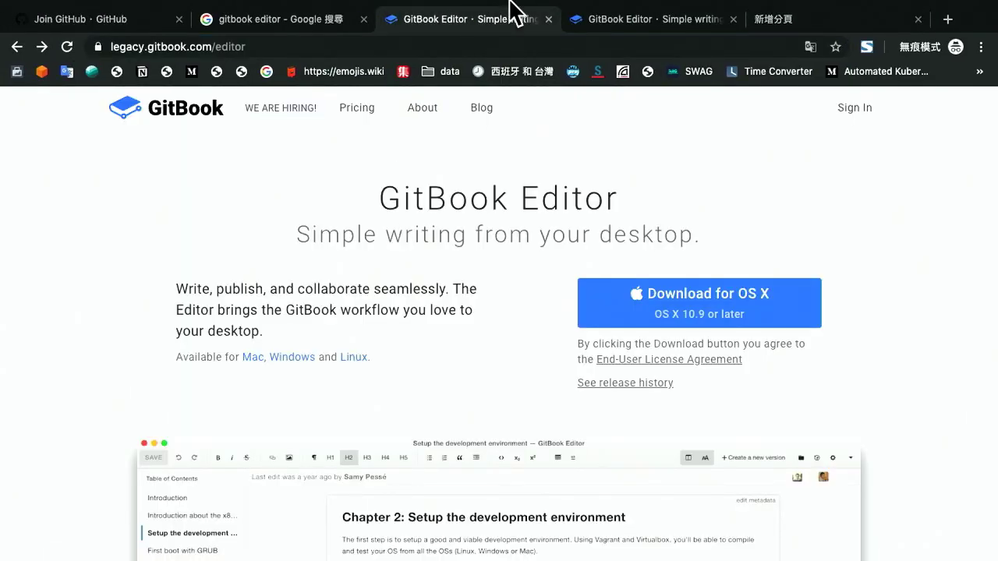
{"action": "mouse_move", "coordinate": [511, 2]}
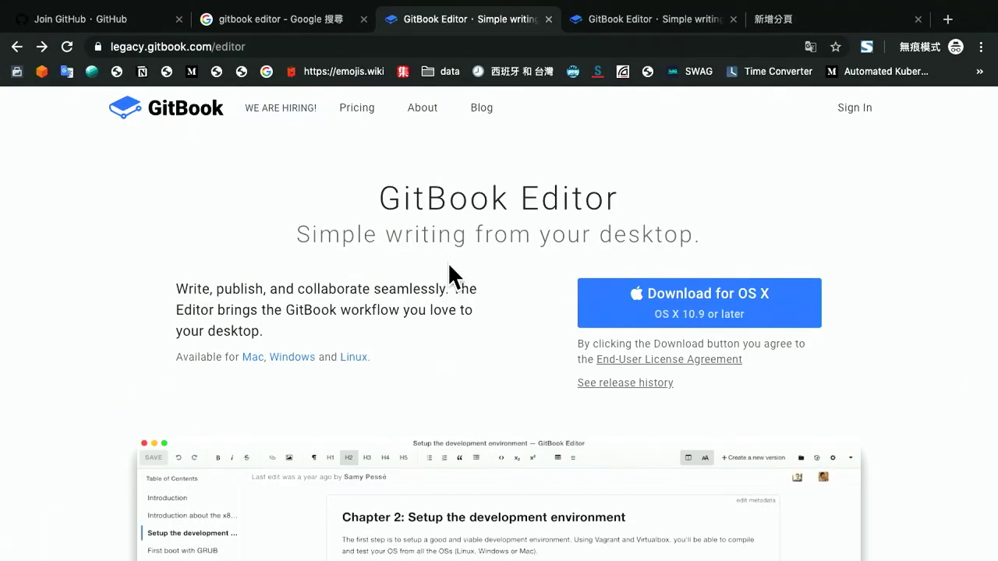
{"action": "key", "text": "ctrl+Left"}
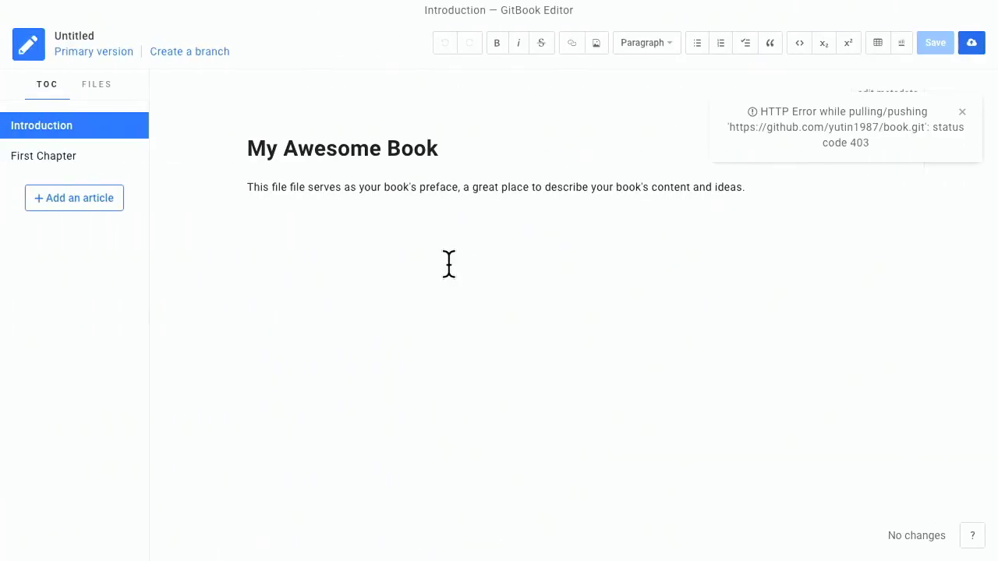
{"action": "left_click", "coordinate": [971, 44]}
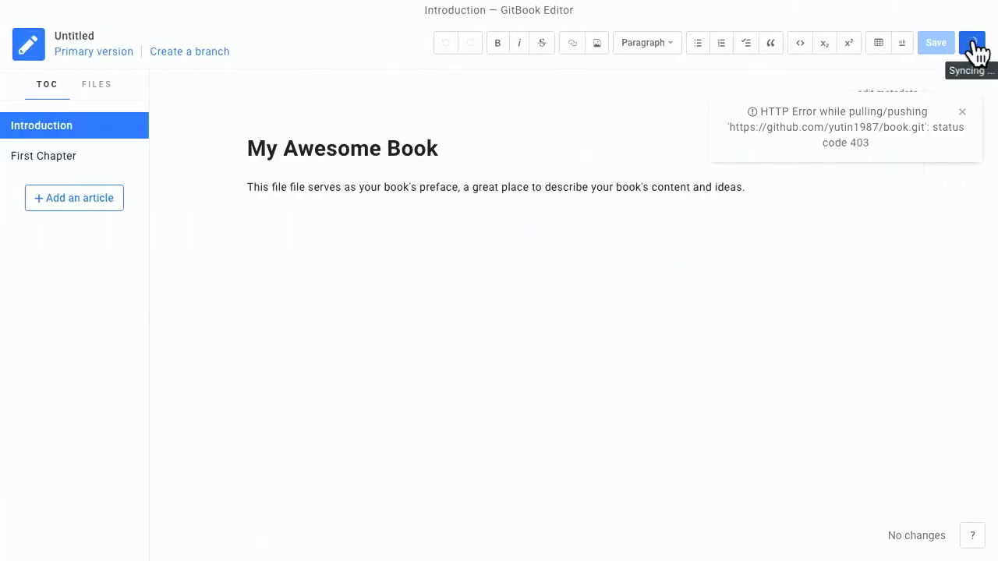
{"action": "left_click", "coordinate": [963, 111]}
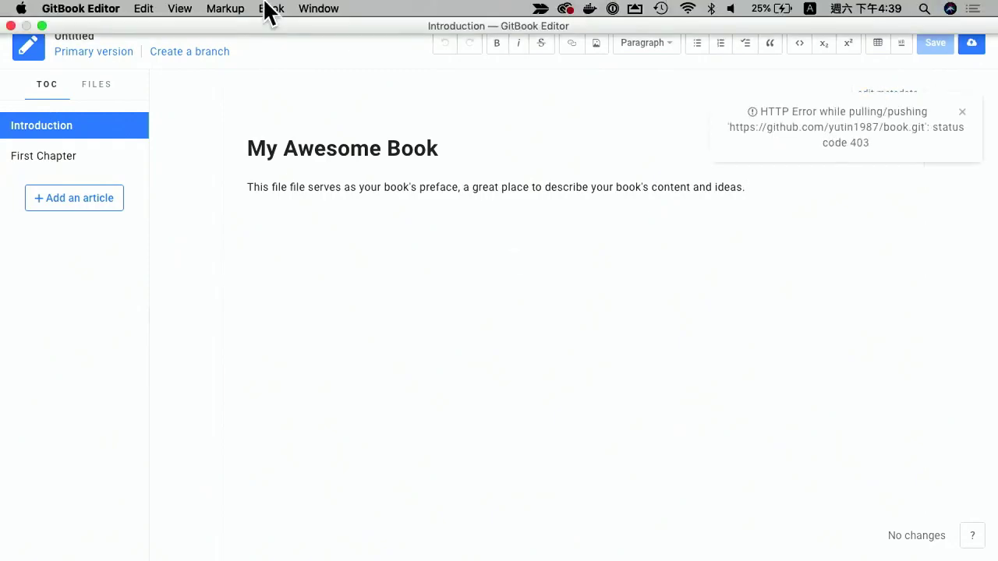
{"action": "left_click", "coordinate": [226, 9]}
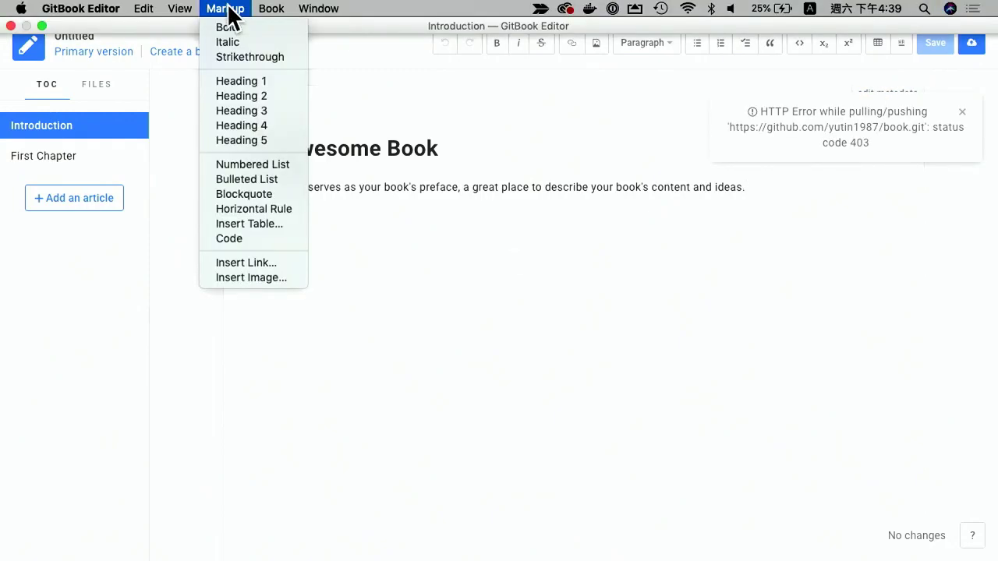
{"action": "mouse_move", "coordinate": [285, 9]}
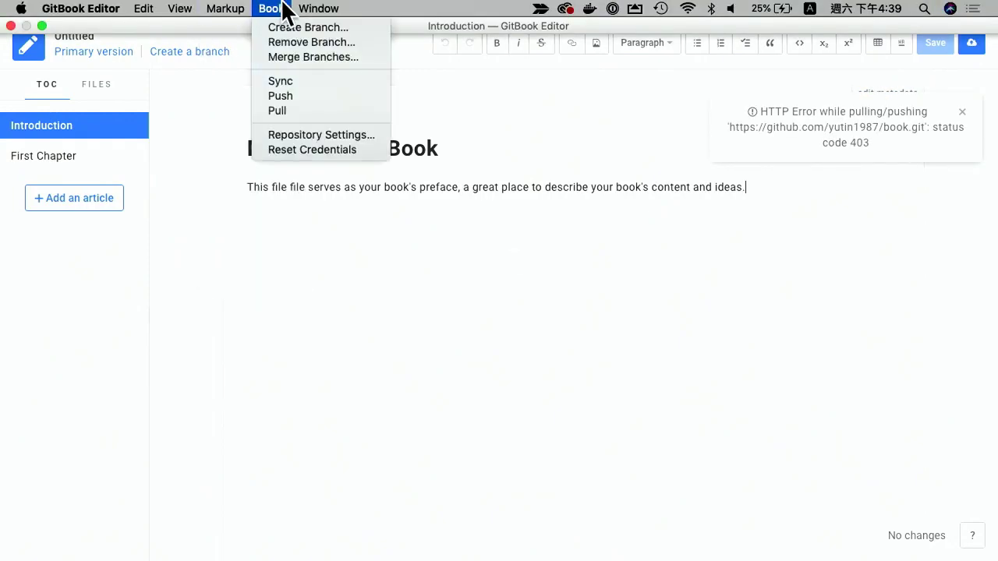
{"action": "left_click", "coordinate": [323, 133]}
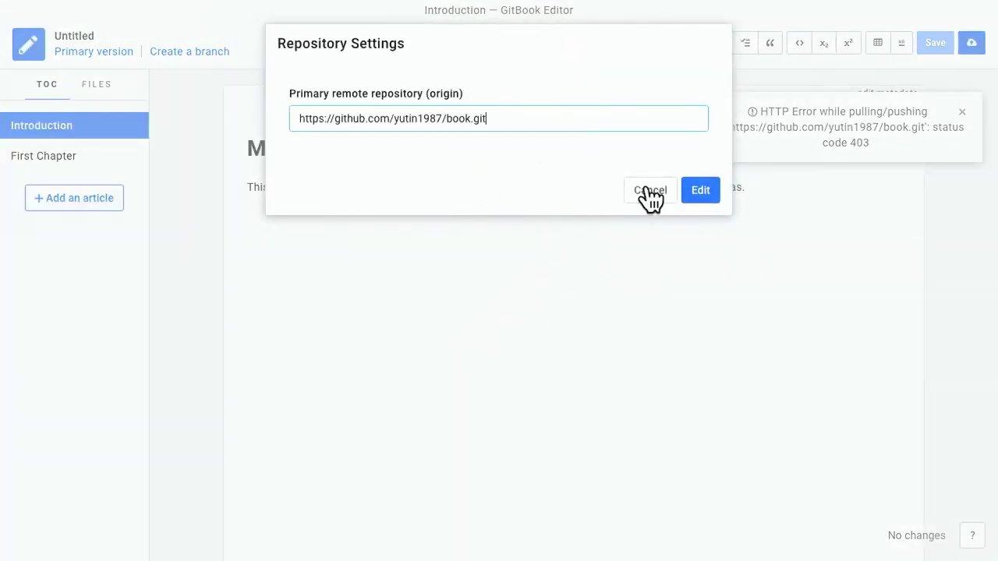
{"action": "left_click", "coordinate": [650, 195]}
{"action": "mouse_move", "coordinate": [407, 11]}
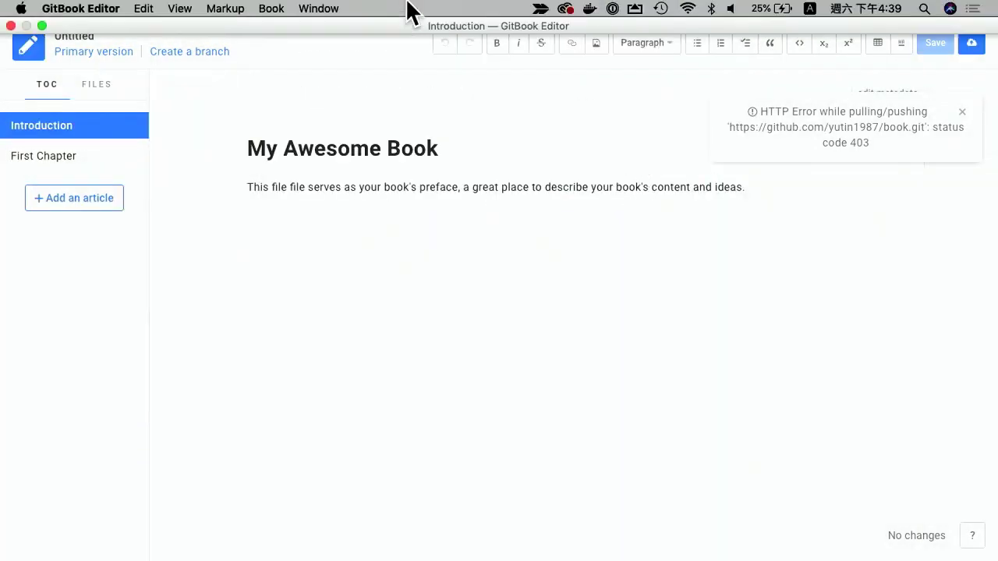
{"action": "left_click", "coordinate": [93, 11]}
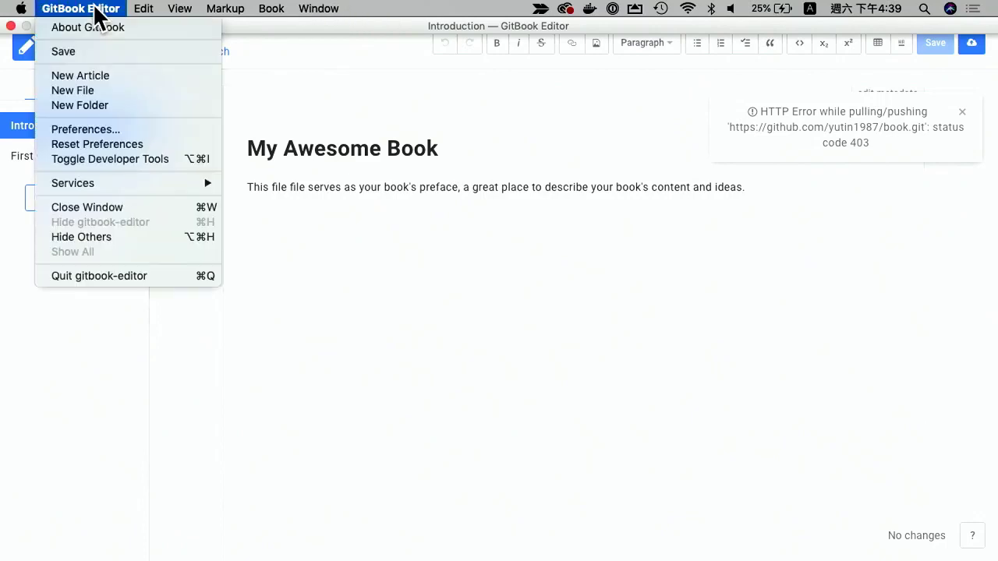
{"action": "left_click", "coordinate": [126, 158]}
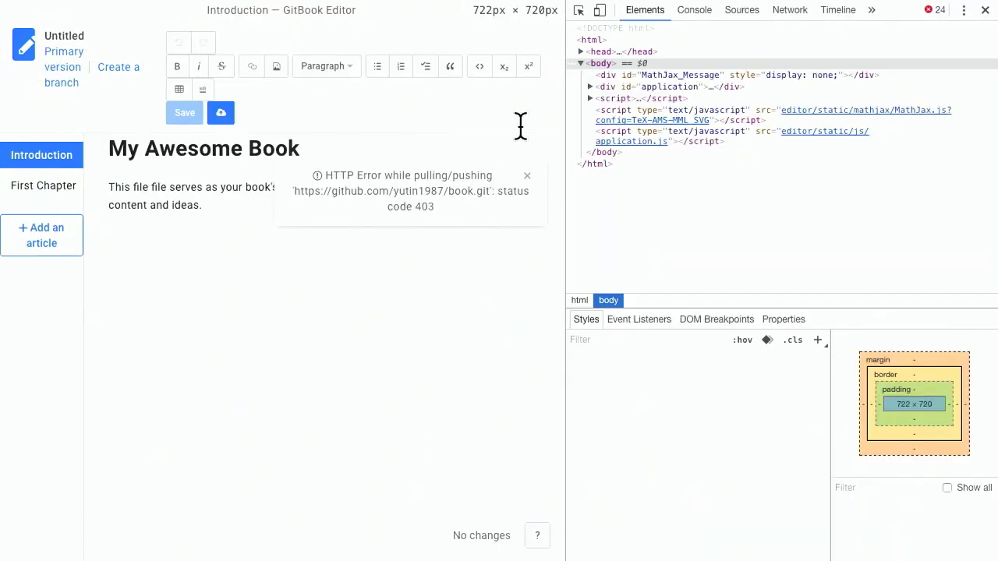
{"action": "left_click", "coordinate": [986, 10]}
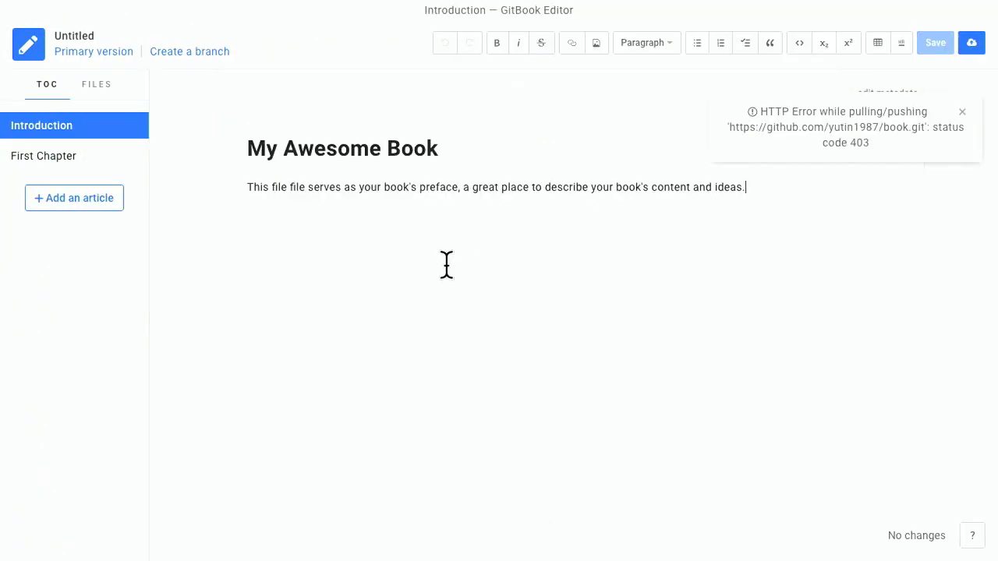
Browse the book's files (.gitignore, README.md, SUMMARY.md) and open chapter1.md.
{"action": "left_click", "coordinate": [103, 86]}
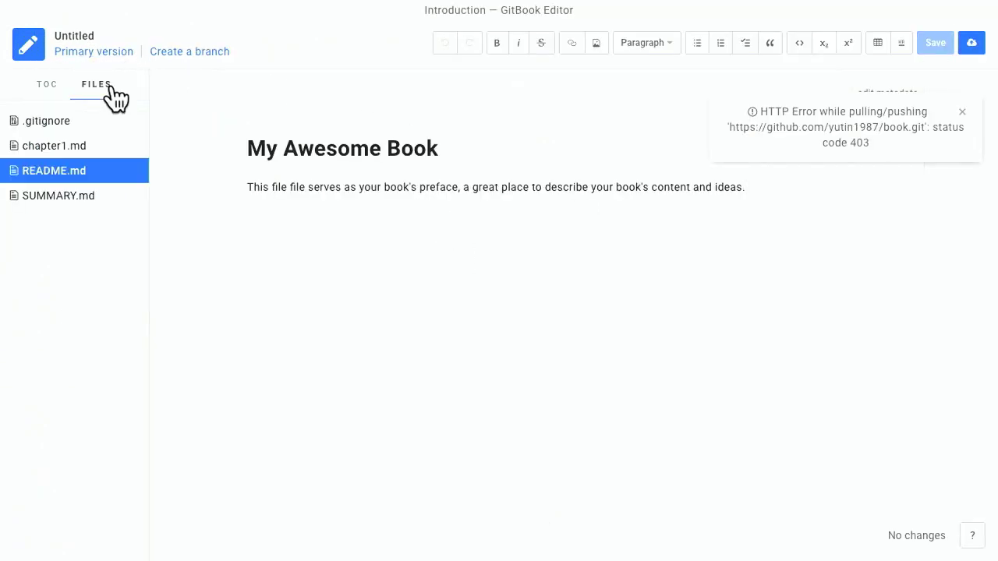
{"action": "left_click", "coordinate": [83, 150]}
{"action": "left_click", "coordinate": [65, 127]}
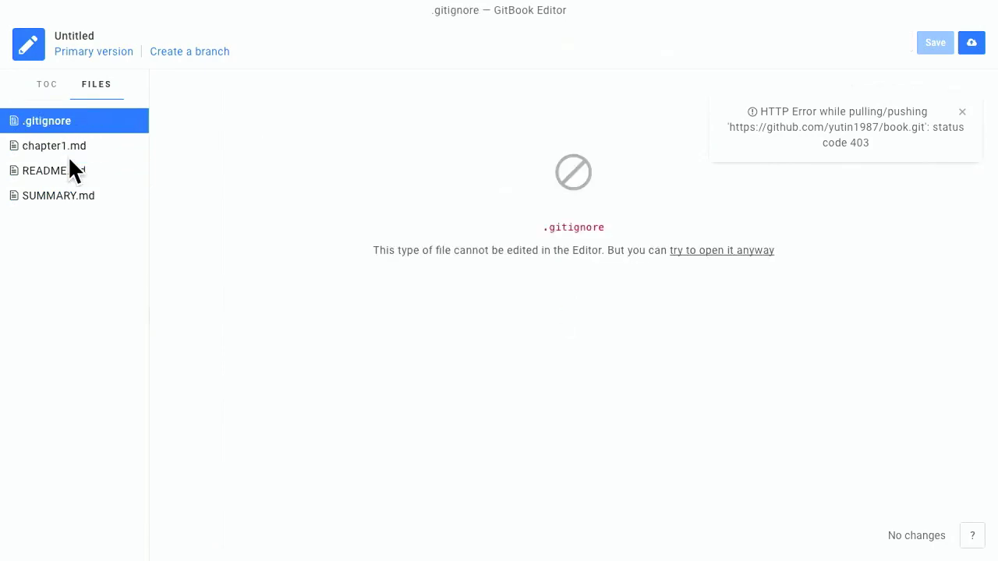
{"action": "left_click", "coordinate": [69, 167]}
{"action": "left_click", "coordinate": [63, 149]}
{"action": "left_click", "coordinate": [69, 173]}
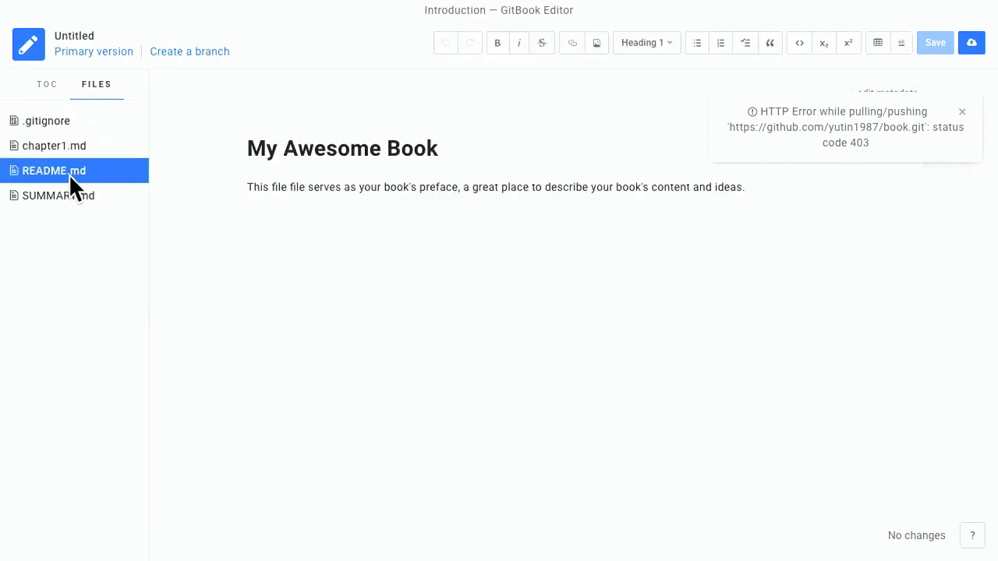
{"action": "left_click", "coordinate": [67, 195]}
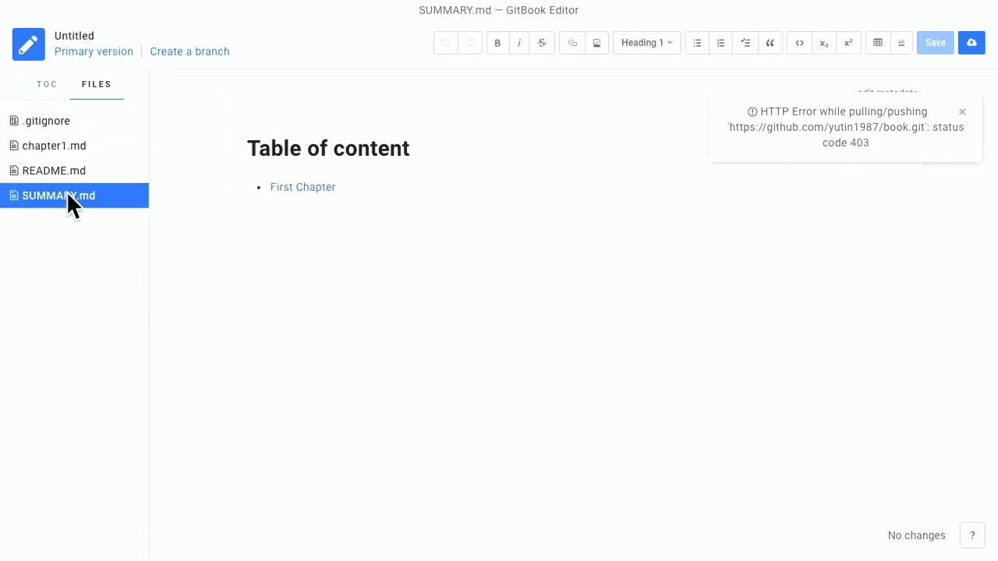
{"action": "left_click", "coordinate": [82, 145]}
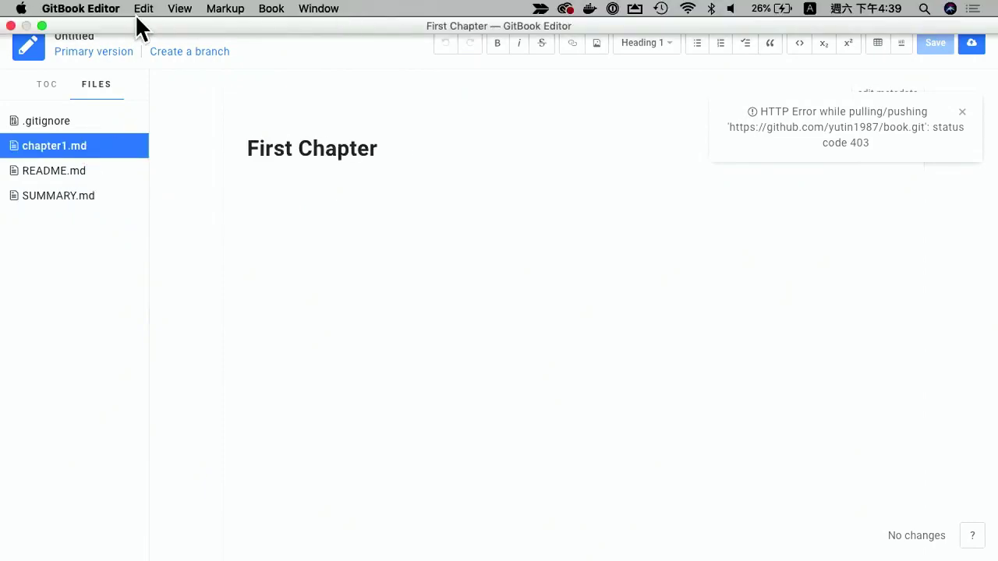
Dismiss the HTTP 403 error notice and switch to GitHub's security settings in the browser.
{"action": "left_click", "coordinate": [134, 10]}
{"action": "mouse_move", "coordinate": [93, 8]}
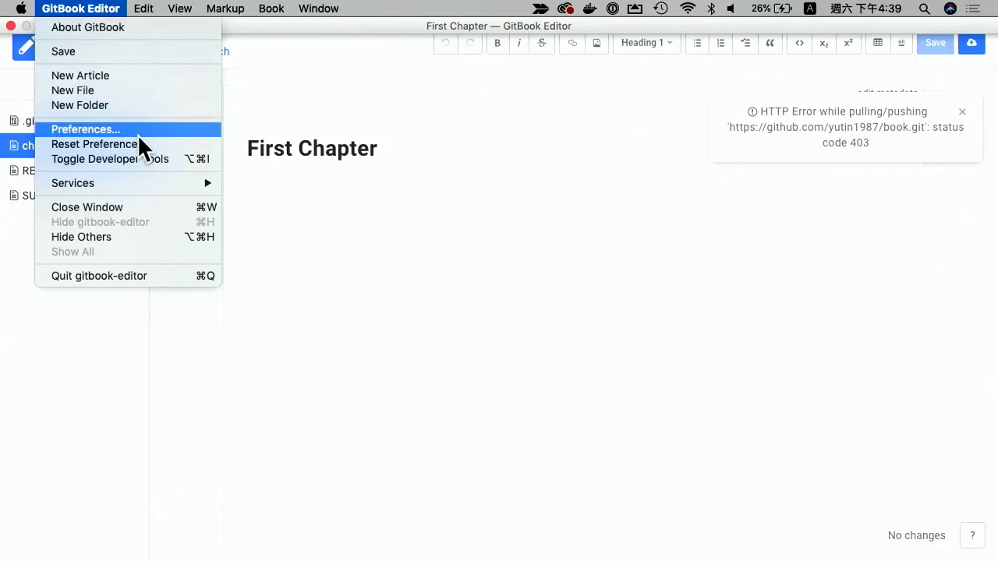
{"action": "left_click", "coordinate": [352, 176]}
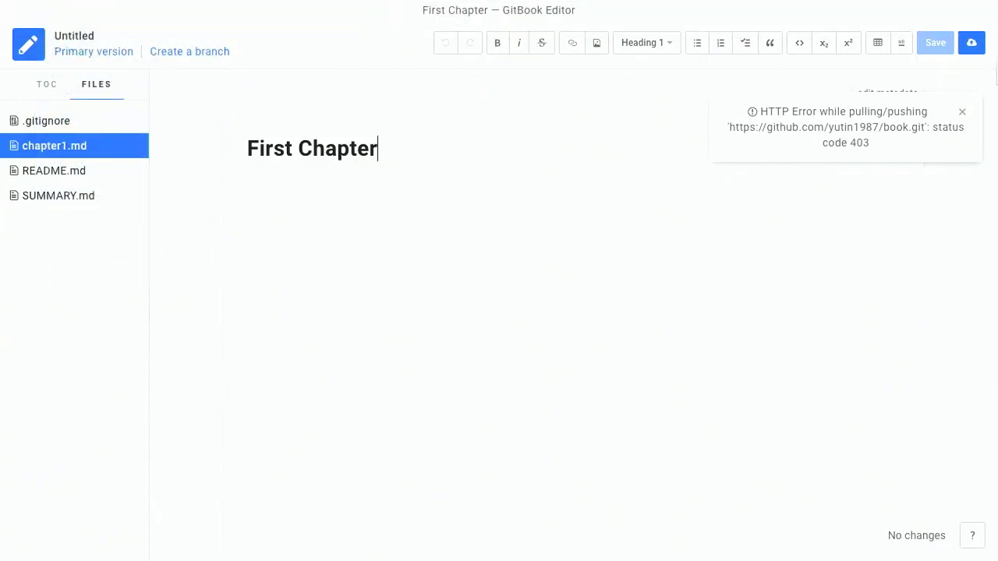
{"action": "left_click", "coordinate": [964, 114]}
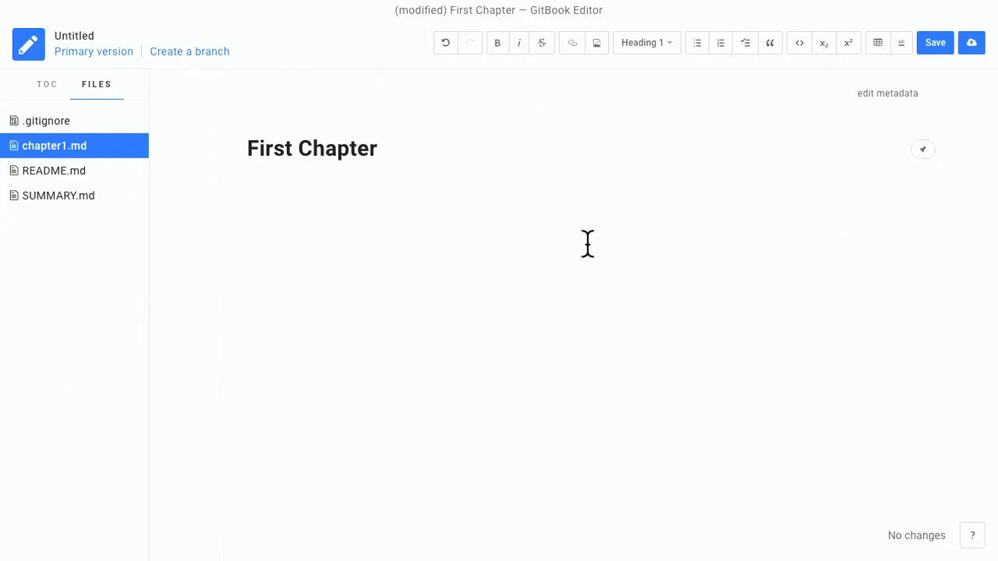
{"action": "key", "text": "ctrl+Right"}
{"action": "key", "text": "ctrl+Left"}
{"action": "key", "text": "ctrl+Left"}
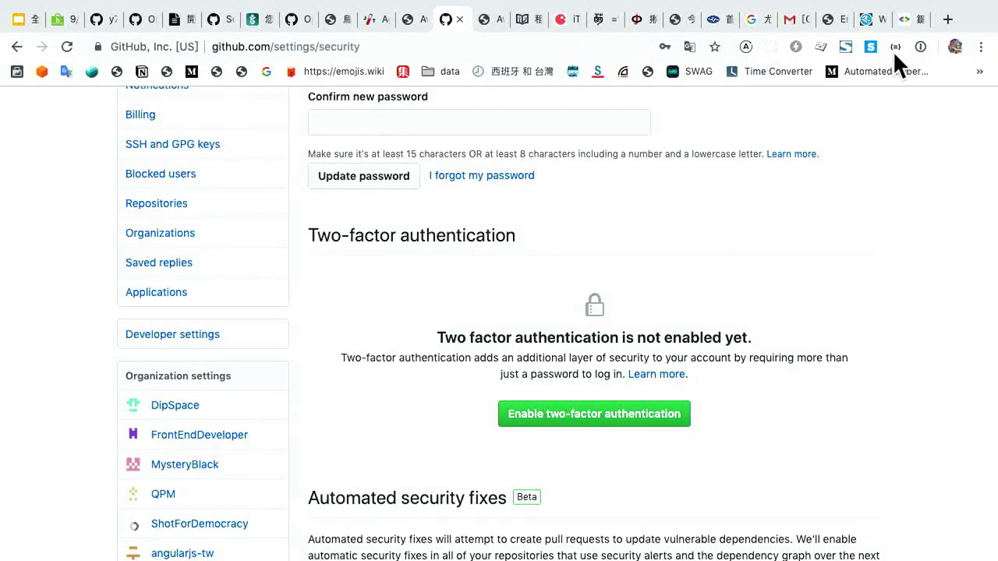
Google search for 'gitbook io' from the itaigi.tw tab's address bar.
{"action": "left_click", "coordinate": [492, 22]}
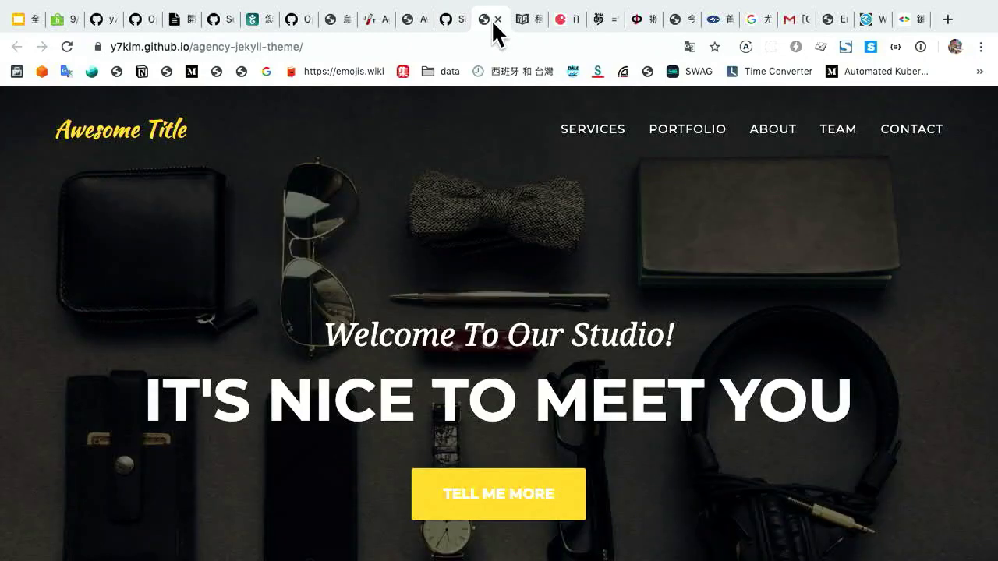
{"action": "left_click", "coordinate": [563, 20]}
{"action": "left_click", "coordinate": [563, 41]}
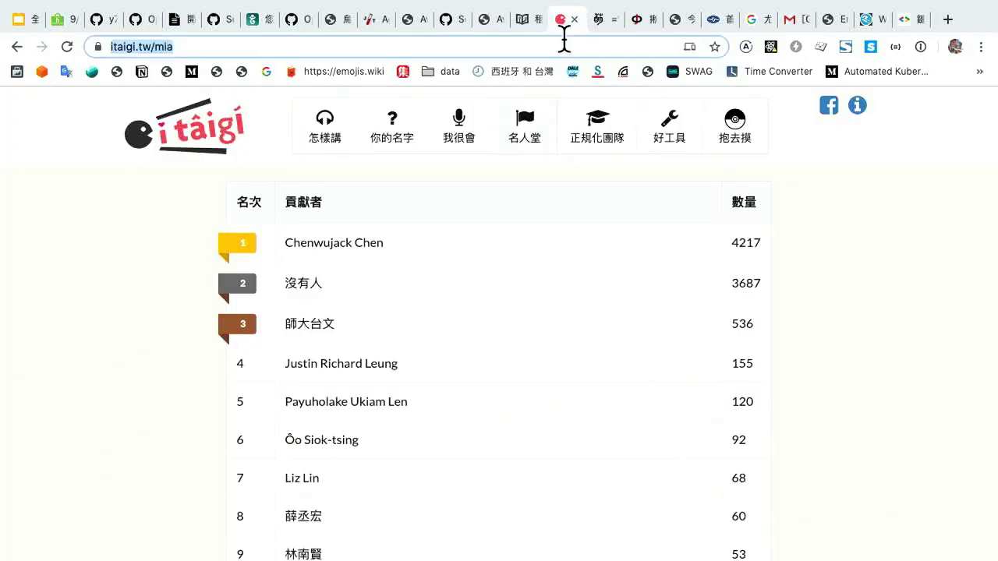
{"action": "type", "text": "github bo"}
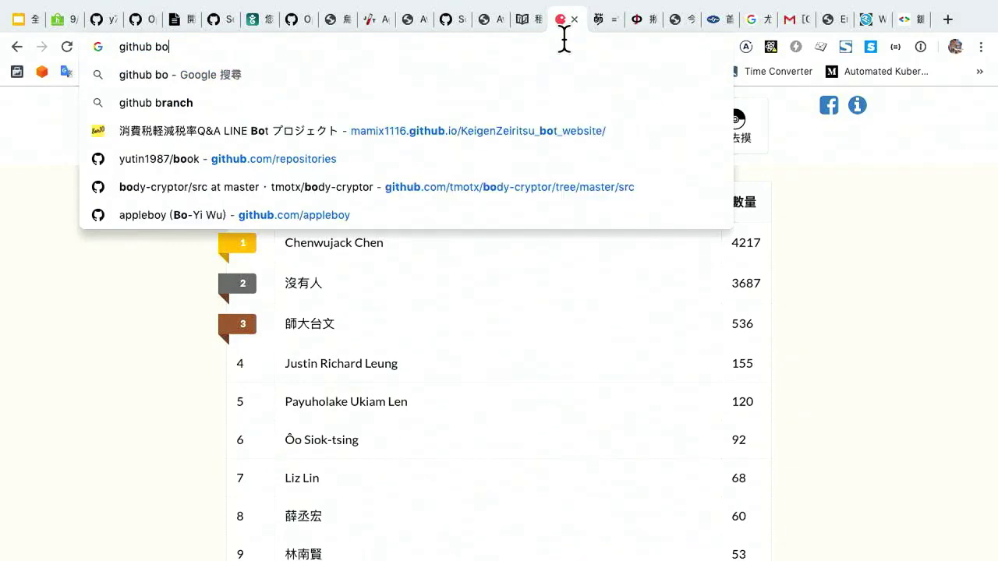
{"action": "key", "text": "super+a"}
{"action": "type", "text": "gitb"}
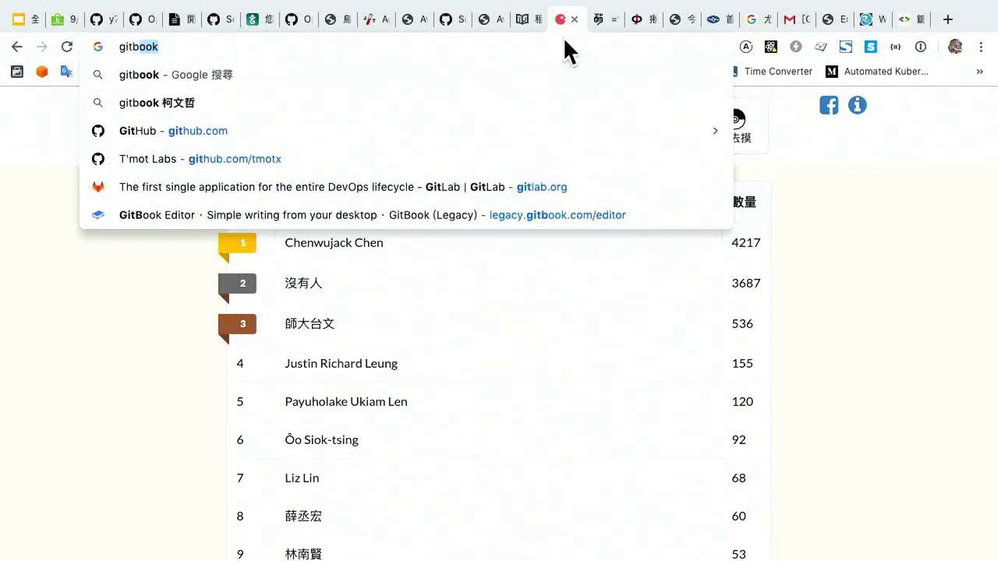
{"action": "type", "text": "ook io"}
{"action": "key", "text": "Return"}
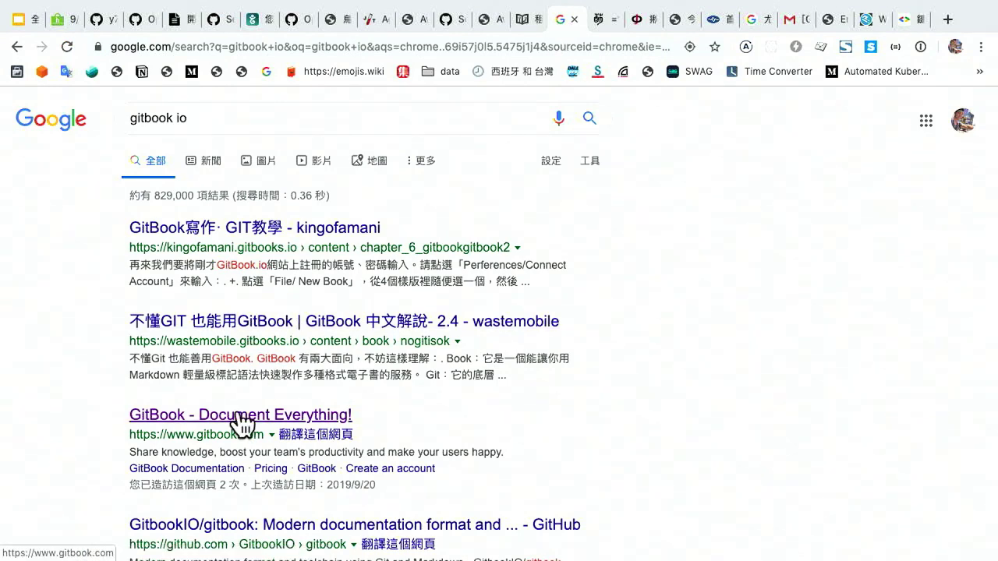
Change the search to 'gitbook' plus a Chinese name entered via Zhuyin input.
{"action": "left_click", "coordinate": [214, 118]}
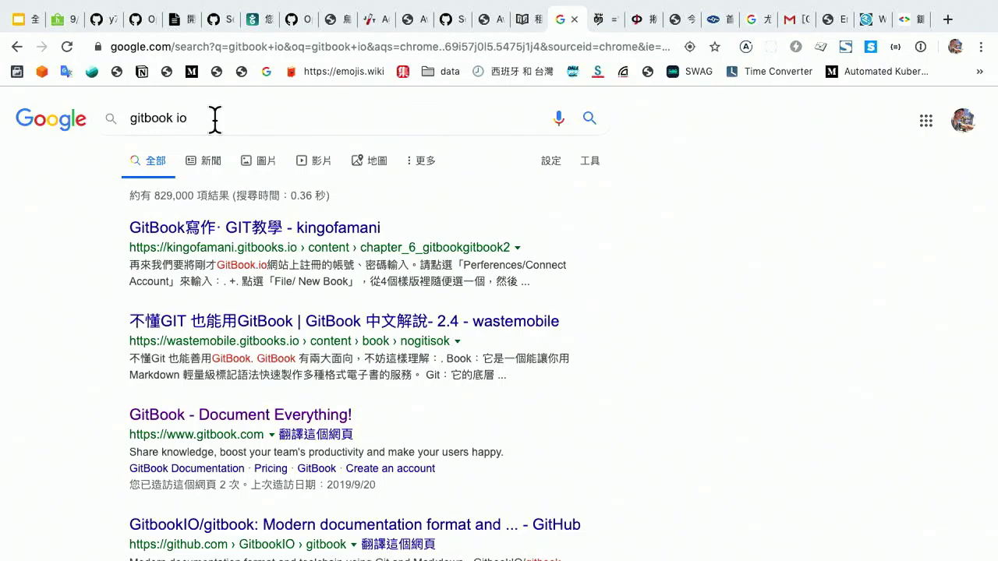
{"action": "key", "text": "BackSpace"}
{"action": "key", "text": "BackSpace"}
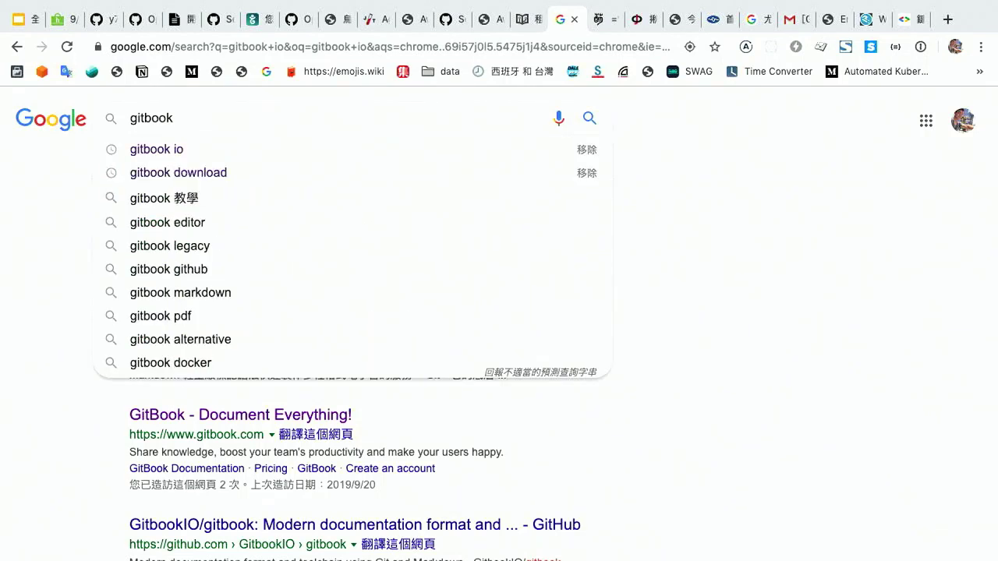
{"action": "type", "text": "科"}
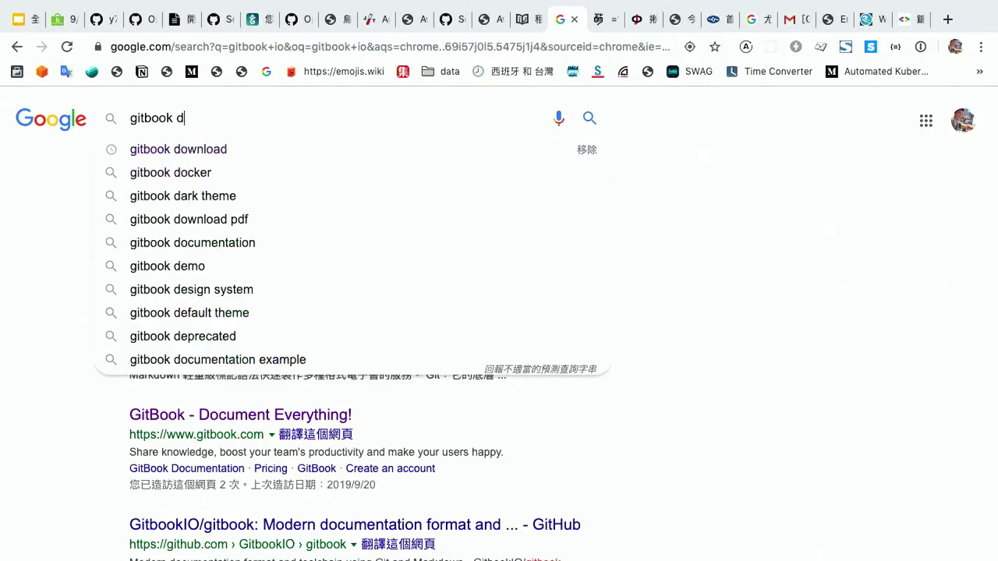
{"action": "type", "text": "文"}
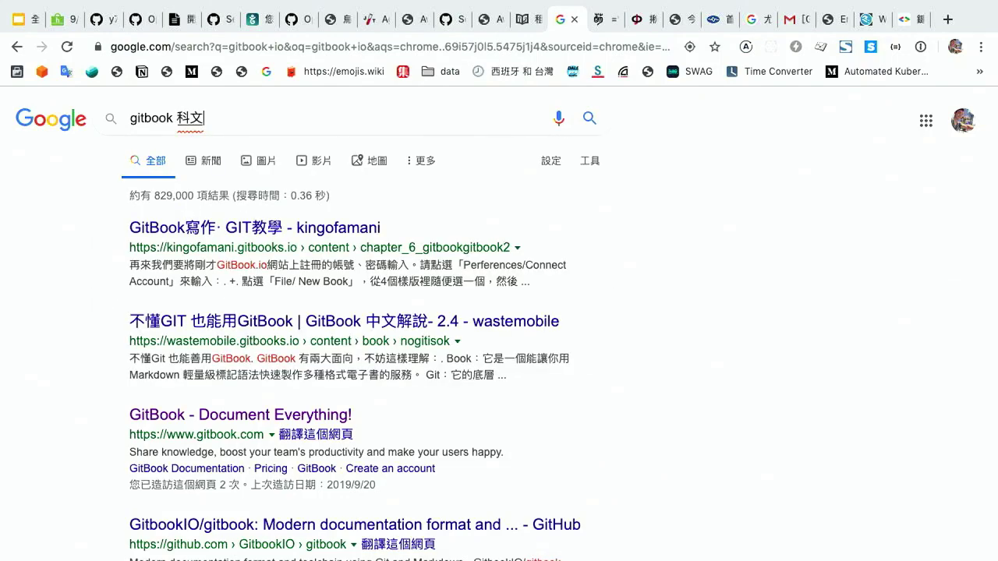
{"action": "type", "text": "ㄋ"}
{"action": "key", "text": "BackSpace"}
{"action": "key", "text": "BackSpace"}
{"action": "key", "text": "BackSpace"}
{"action": "type", "text": "ㄋㄜ"}
{"action": "key", "text": "BackSpace"}
{"action": "key", "text": "BackSpace"}
{"action": "type", "text": "ㄎㄜ"}
{"action": "key", "text": "space"}
{"action": "type", "text": "ㄨㄣ6ㄓㄜ6"}
{"action": "key", "text": "Return"}
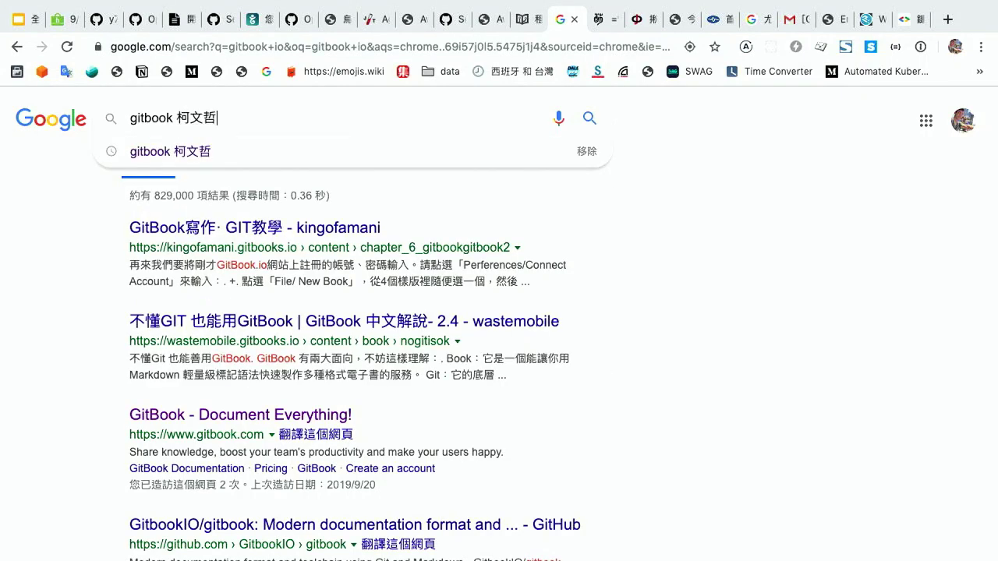
{"action": "key", "text": "Return"}
Open the 田園城市 policy white paper result.
{"action": "scroll", "coordinate": [148, 241], "scroll_direction": "down", "scroll_amount": 3}
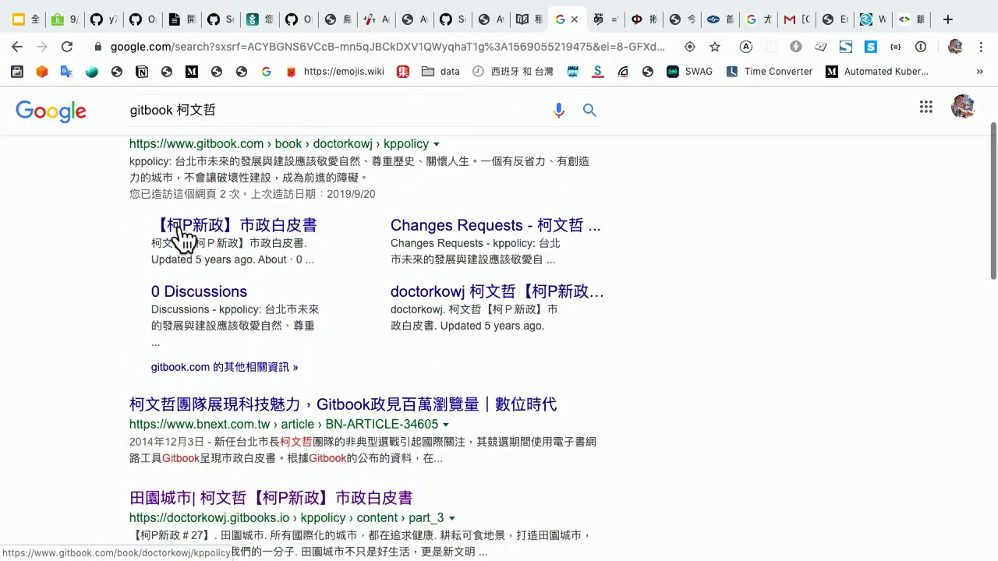
{"action": "scroll", "coordinate": [180, 234], "scroll_direction": "down", "scroll_amount": 3}
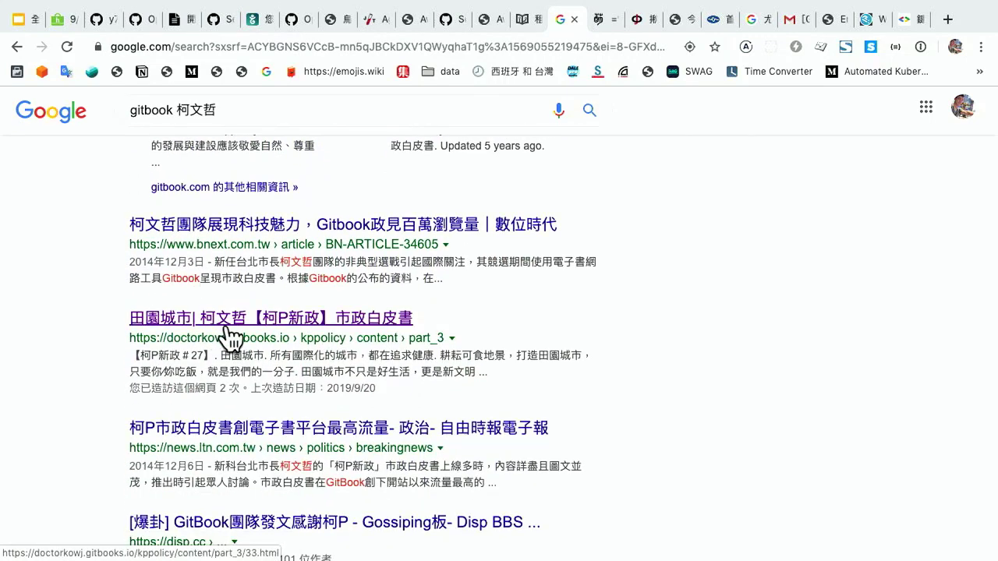
{"action": "left_click", "coordinate": [225, 326]}
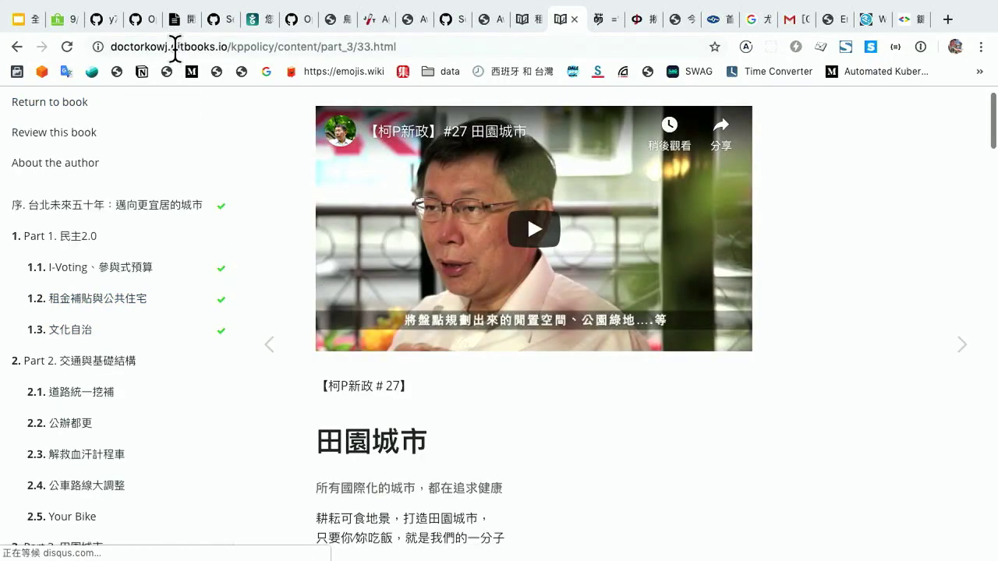
Highlight 'gitbooks' and 'kppolicy' in the book page's web address.
{"action": "left_click", "coordinate": [125, 47]}
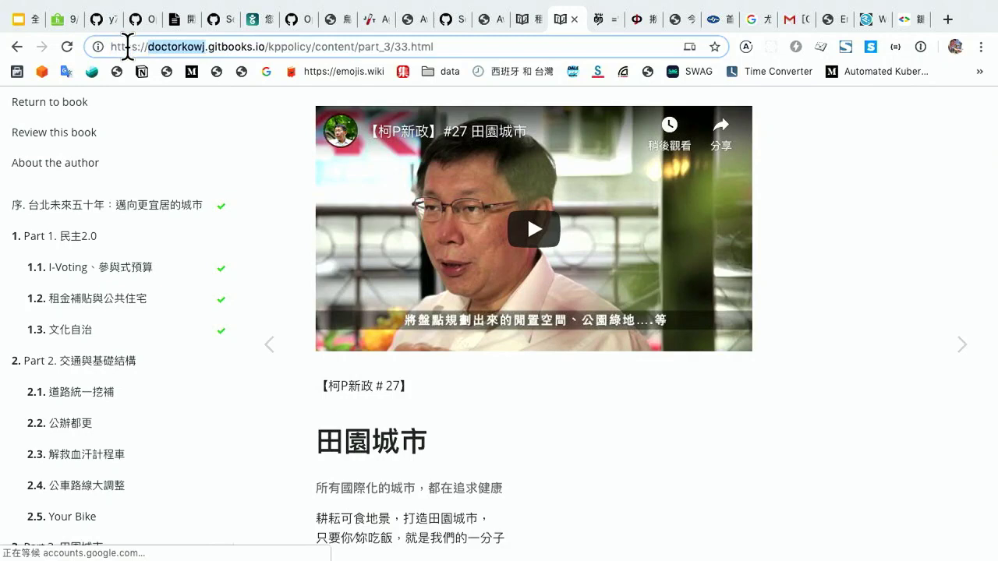
{"action": "double_click", "coordinate": [229, 47]}
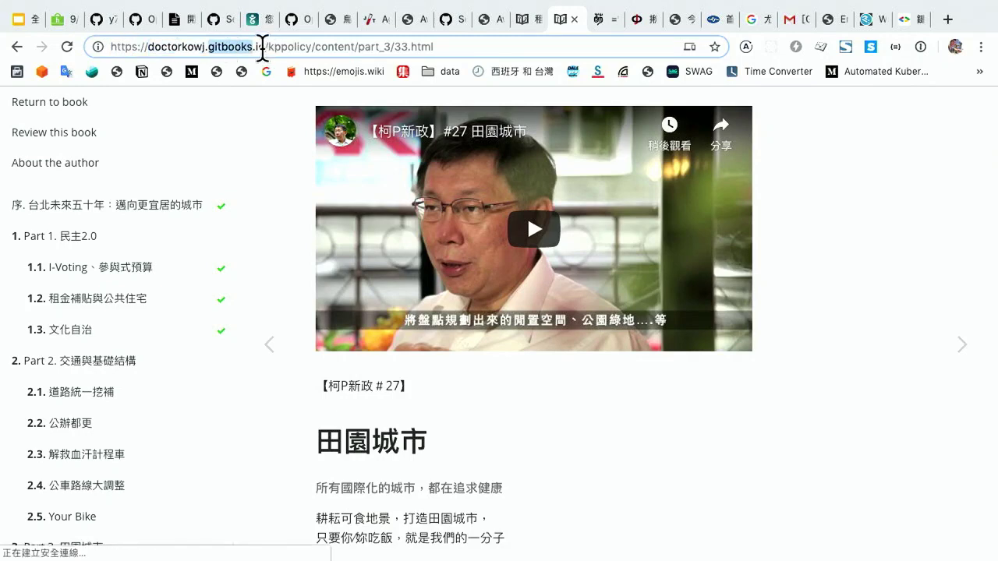
{"action": "left_click_drag", "start_coordinate": [263, 48], "coordinate": [240, 47]}
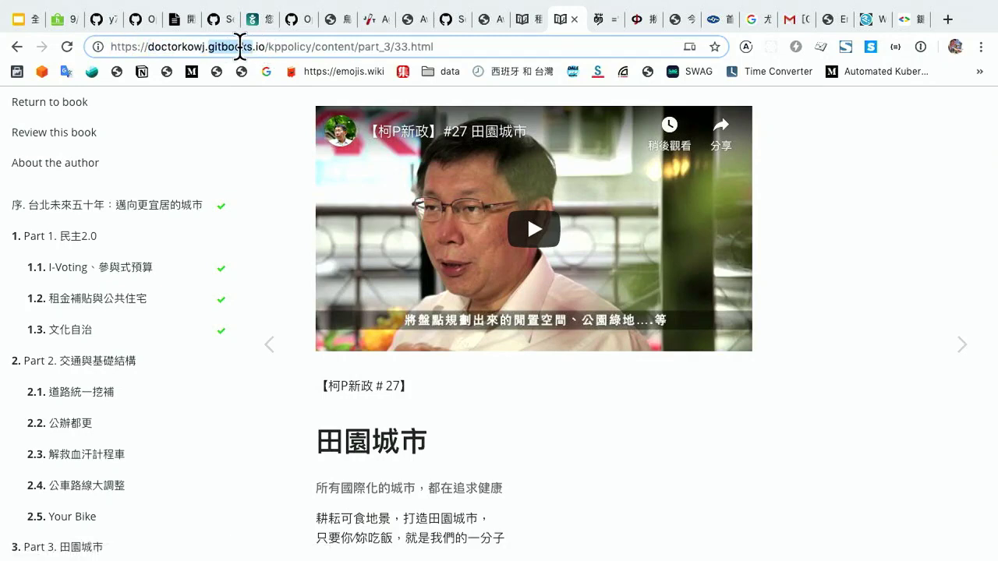
{"action": "double_click", "coordinate": [280, 47]}
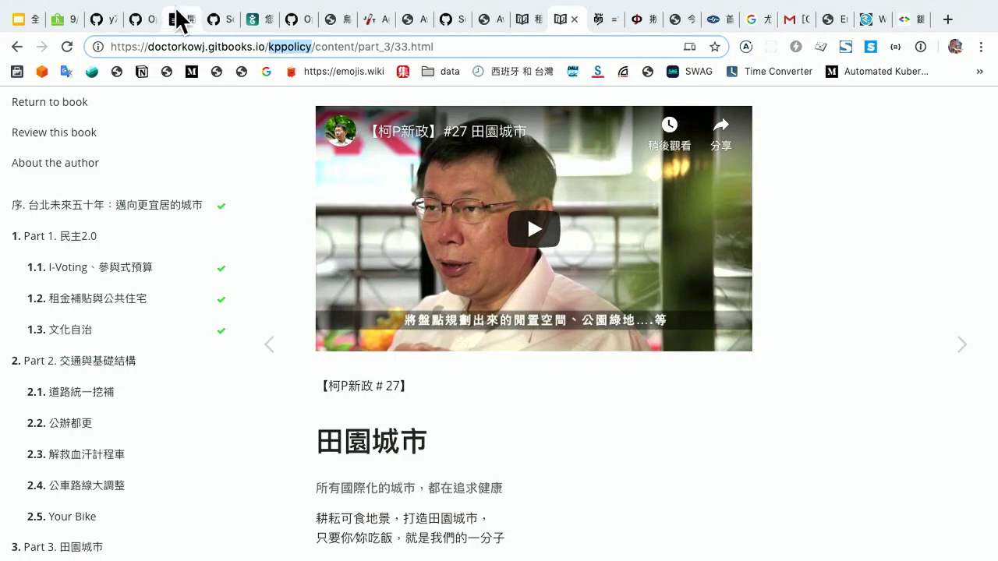
{"action": "left_click", "coordinate": [313, 59]}
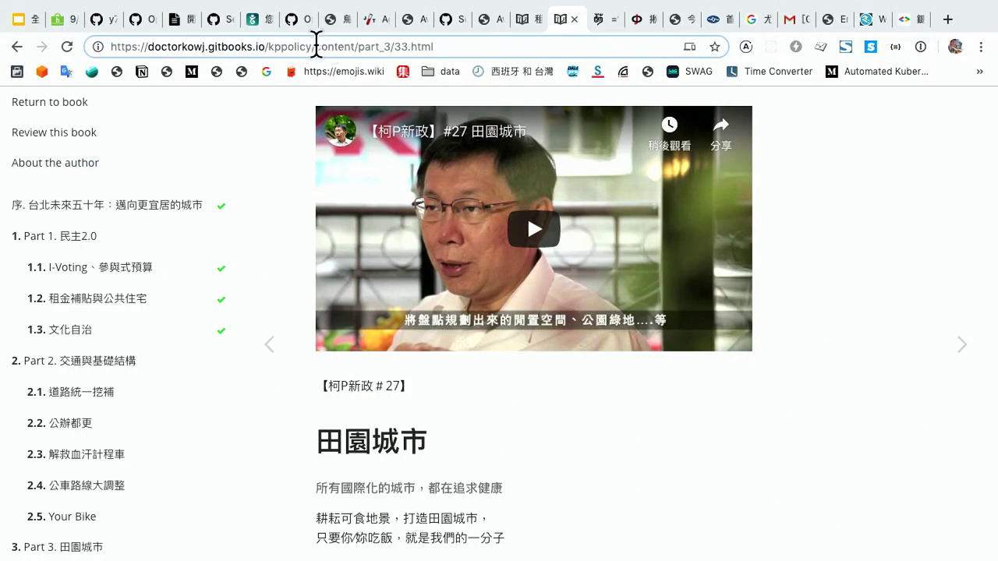
{"action": "left_click_drag", "start_coordinate": [313, 47], "coordinate": [43, 72]}
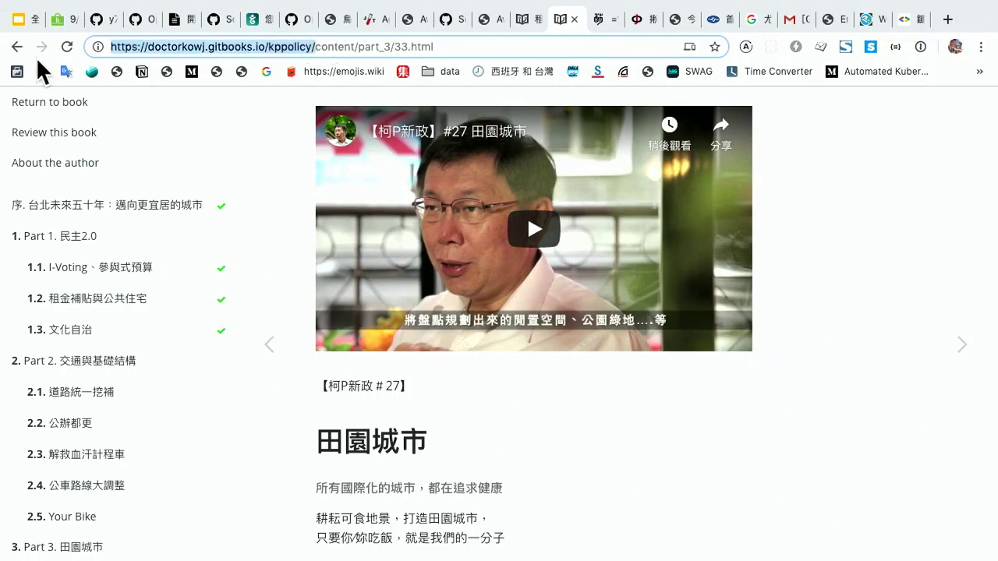
{"action": "left_click_drag", "start_coordinate": [207, 47], "coordinate": [224, 42]}
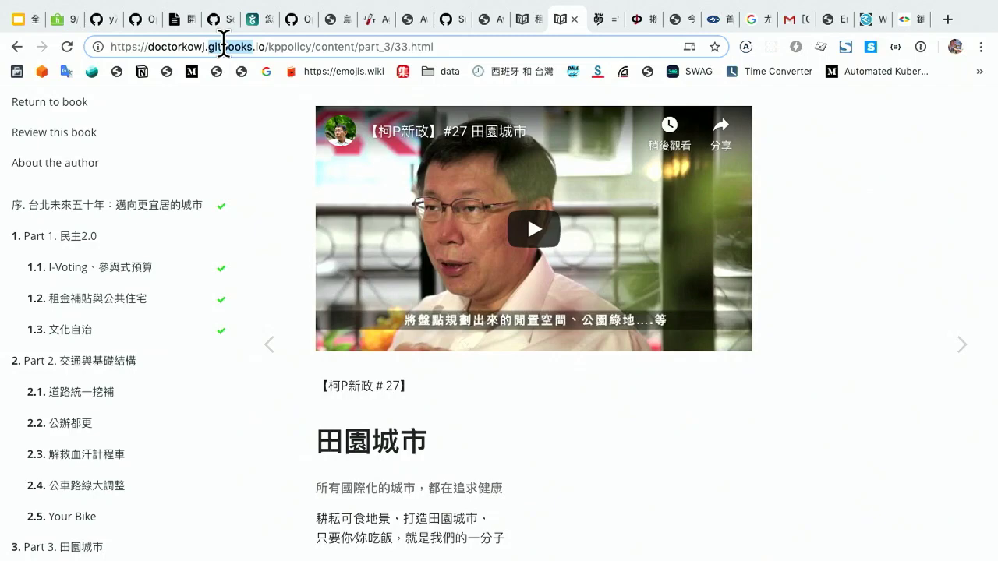
{"action": "scroll", "coordinate": [178, 417], "scroll_direction": "down", "scroll_amount": 10}
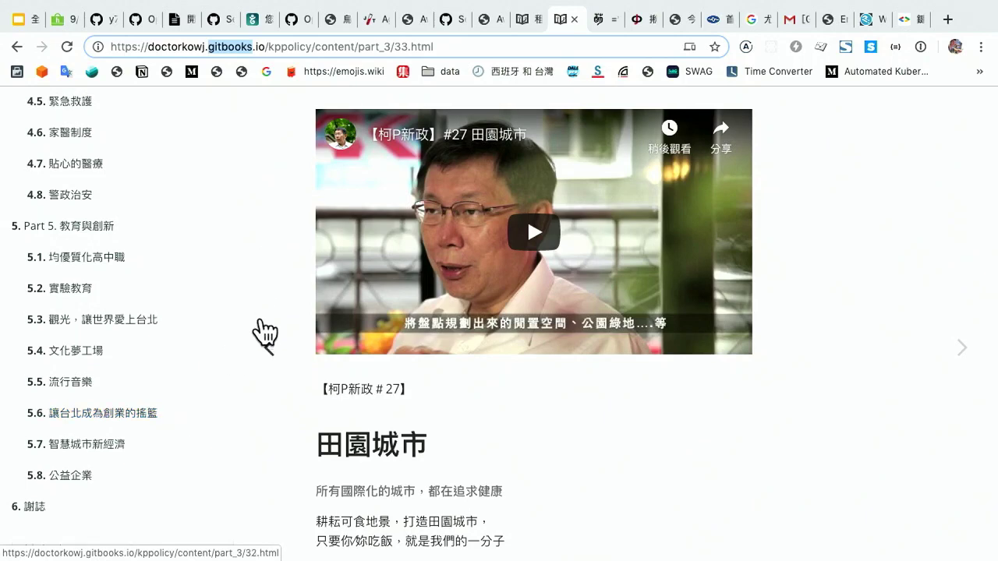
{"action": "scroll", "coordinate": [173, 333], "scroll_direction": "up", "scroll_amount": 10}
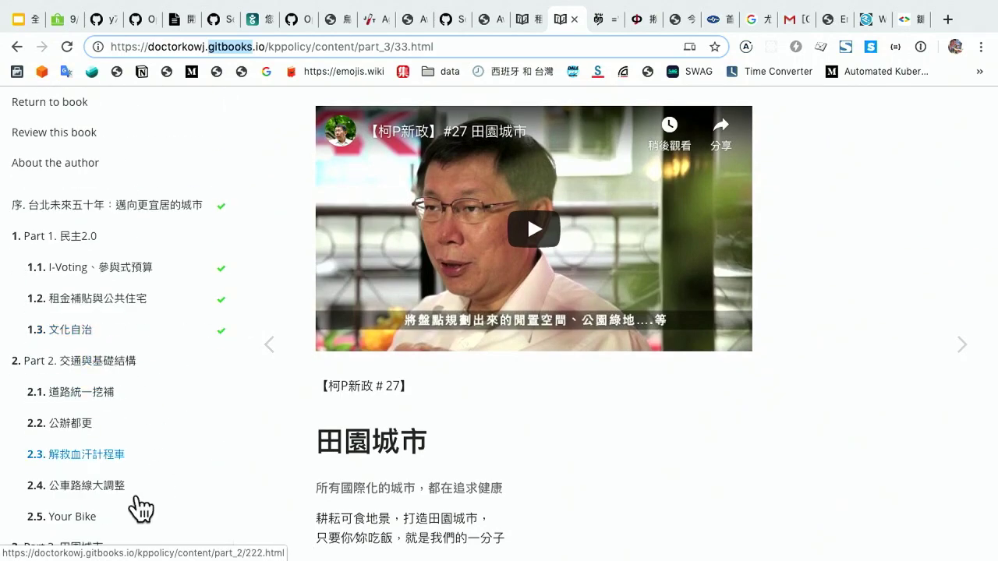
{"action": "scroll", "coordinate": [179, 457], "scroll_direction": "down", "scroll_amount": 1}
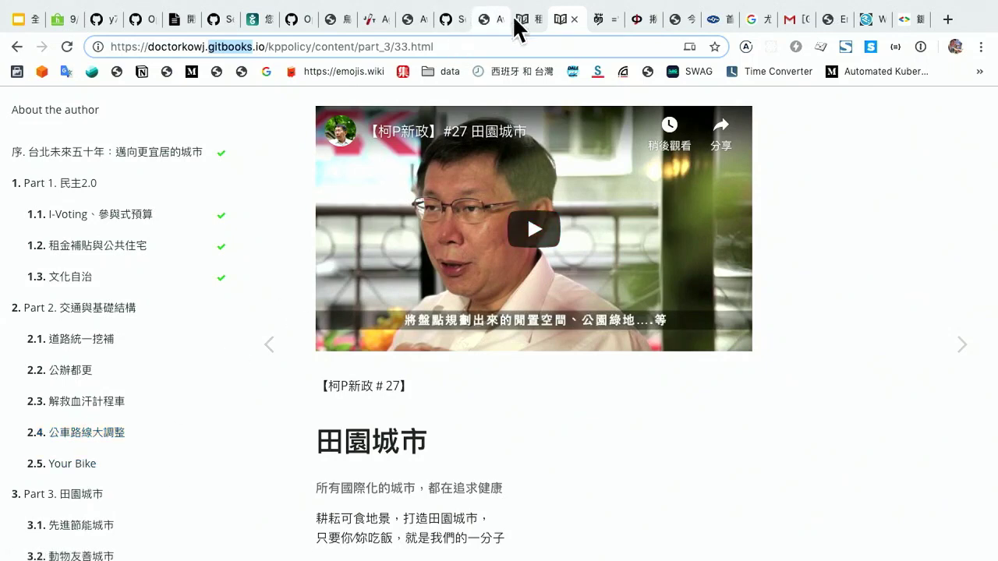
Go to the cwb.gov.tw weather tab and open Chrome's View > Developer menu.
{"action": "left_click", "coordinate": [712, 24]}
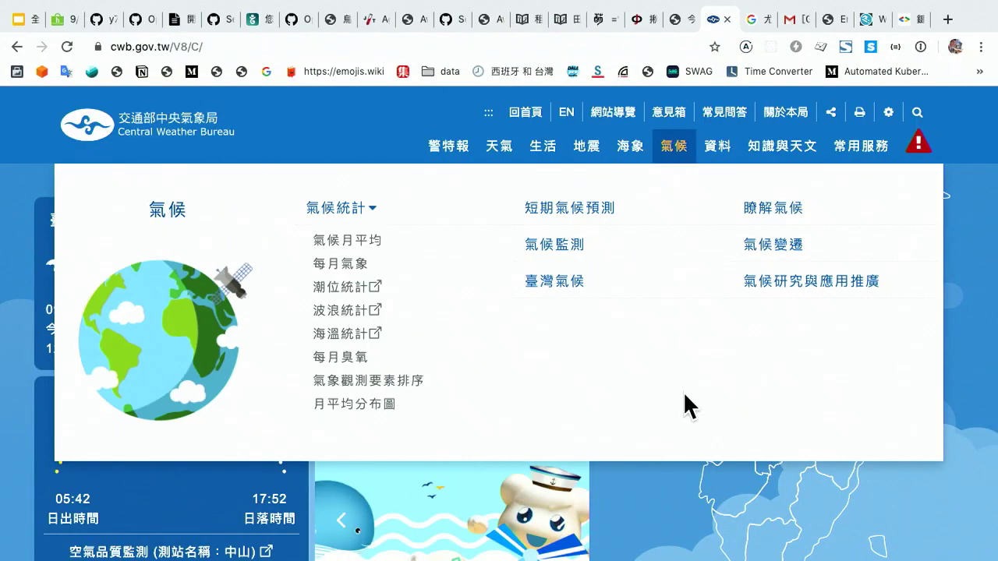
{"action": "scroll", "coordinate": [704, 513], "scroll_direction": "down", "scroll_amount": 3}
{"action": "scroll", "coordinate": [699, 501], "scroll_direction": "up", "scroll_amount": 1}
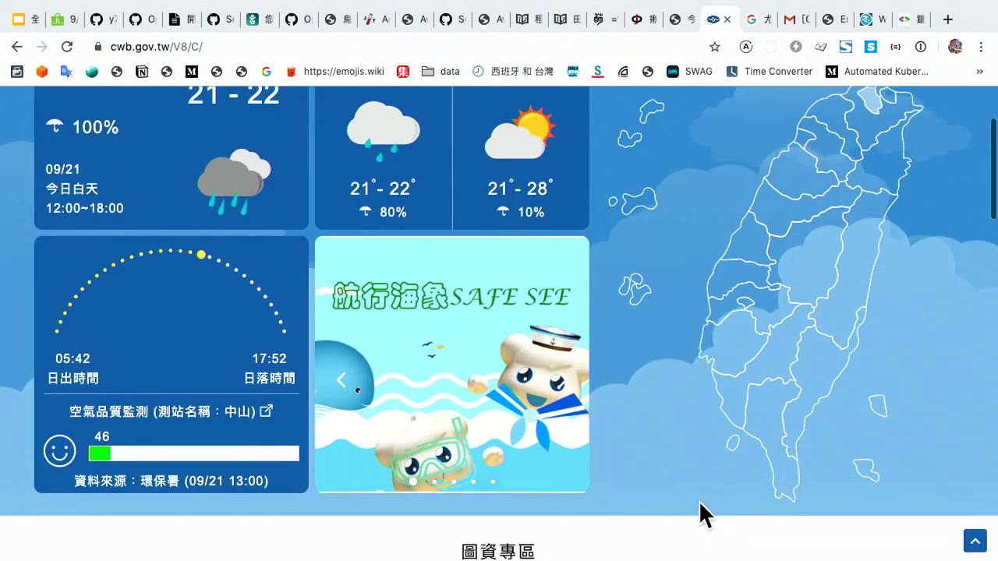
{"action": "scroll", "coordinate": [700, 503], "scroll_direction": "up", "scroll_amount": 2}
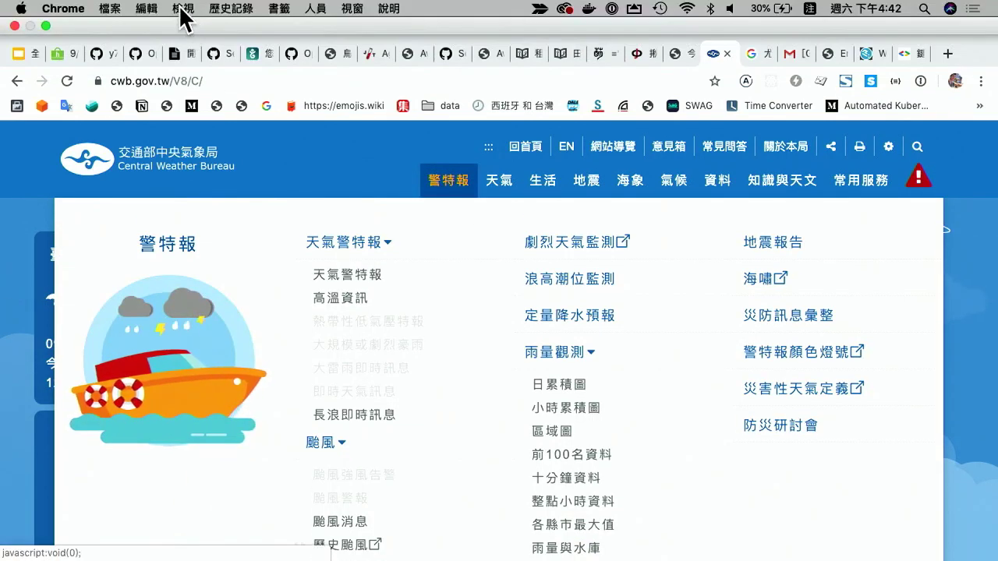
{"action": "left_click", "coordinate": [181, 9]}
{"action": "mouse_move", "coordinate": [237, 216]}
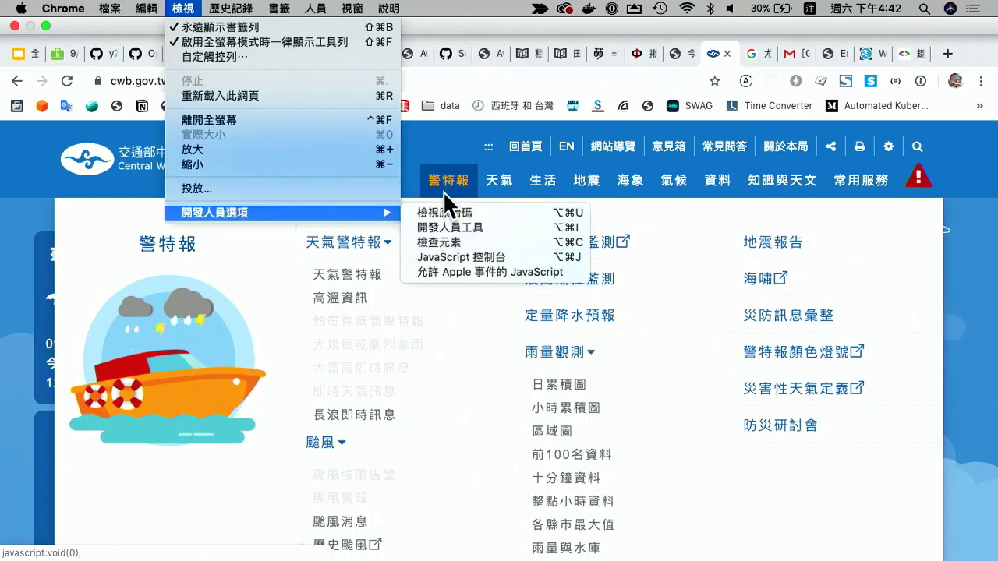
Open Developer Tools beside the weather page and list the hidden DevTools panels.
{"action": "left_click", "coordinate": [446, 231]}
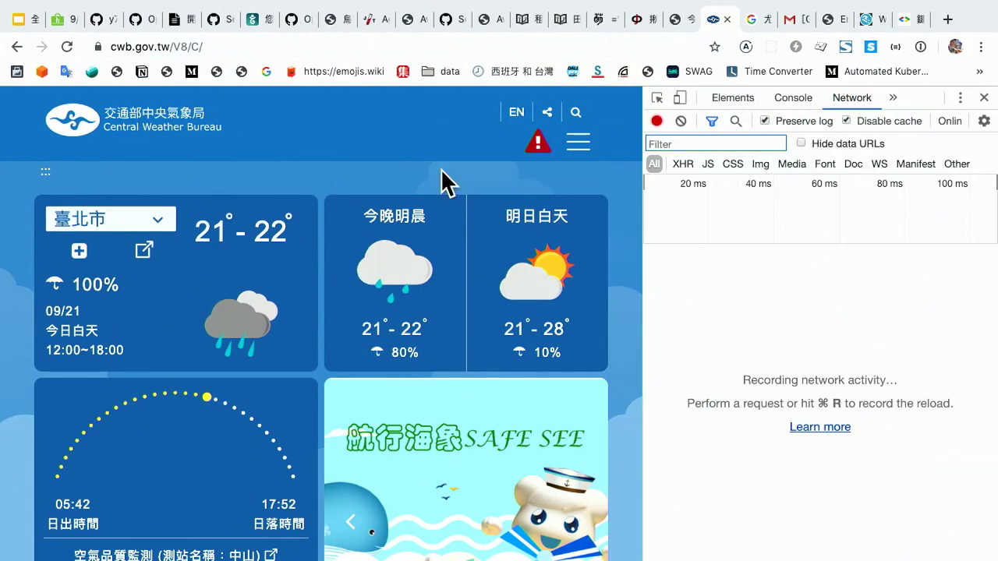
{"action": "scroll", "coordinate": [269, 176], "scroll_direction": "down", "scroll_amount": 5}
{"action": "scroll", "coordinate": [390, 323], "scroll_direction": "down", "scroll_amount": 4}
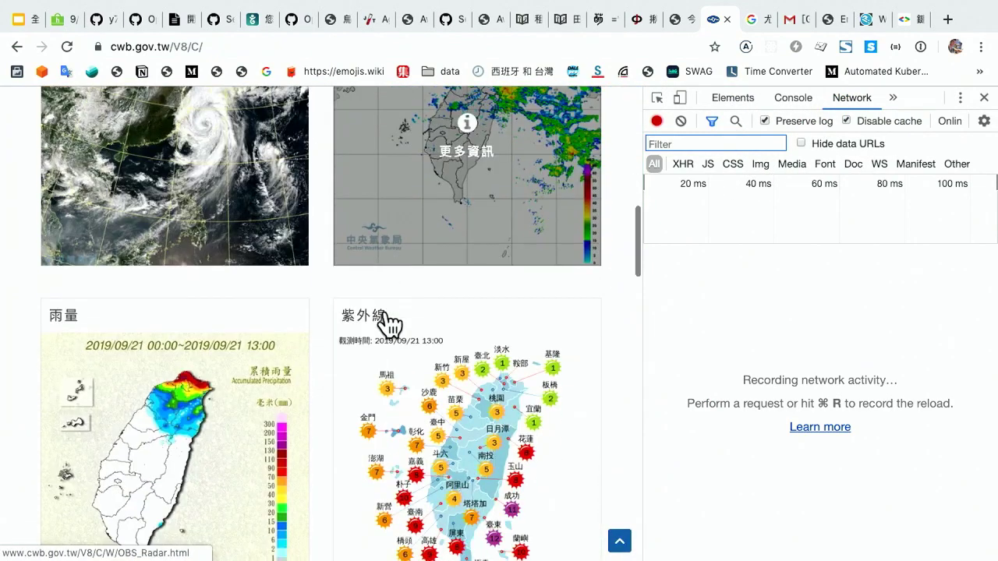
{"action": "scroll", "coordinate": [390, 322], "scroll_direction": "up", "scroll_amount": 7}
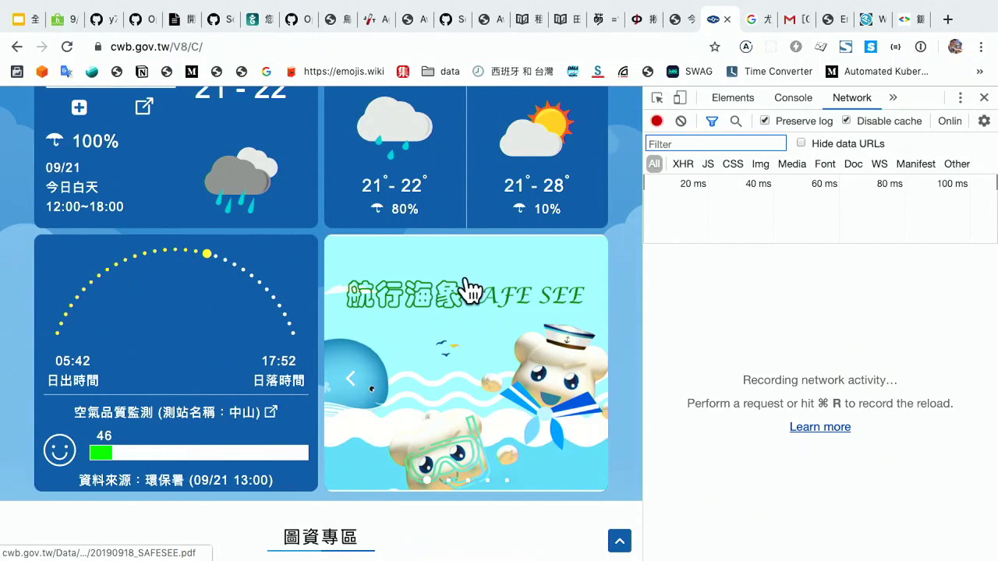
{"action": "scroll", "coordinate": [468, 279], "scroll_direction": "up", "scroll_amount": 2}
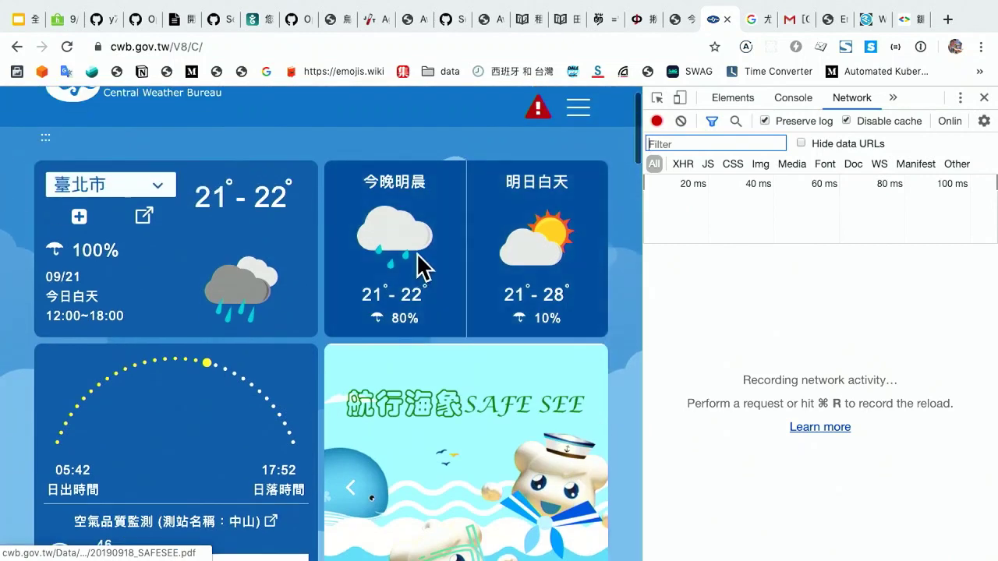
{"action": "left_click", "coordinate": [892, 98]}
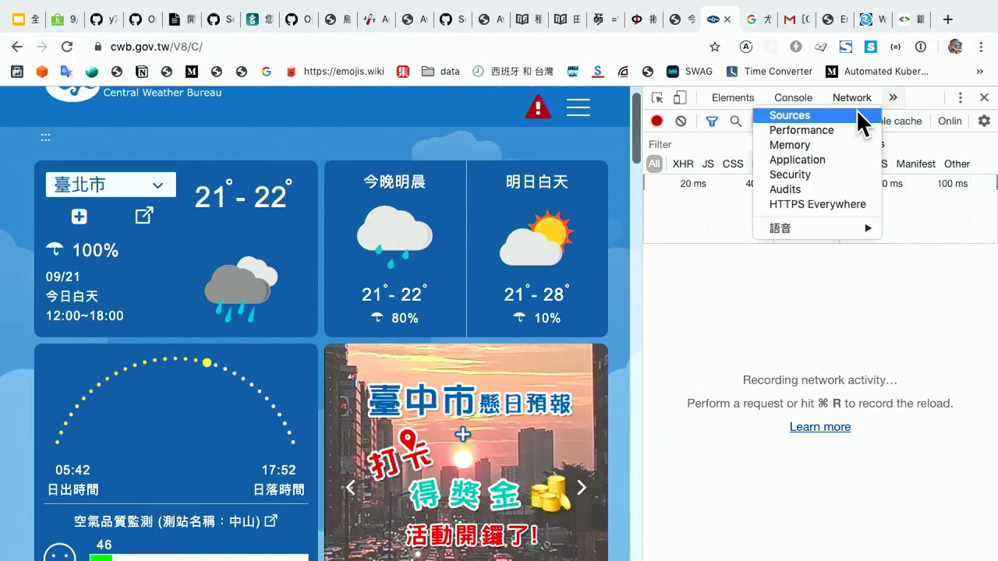
In Sources > Overrides, replace the old folder with Studio/devtool and allow access.
{"action": "left_click", "coordinate": [856, 113]}
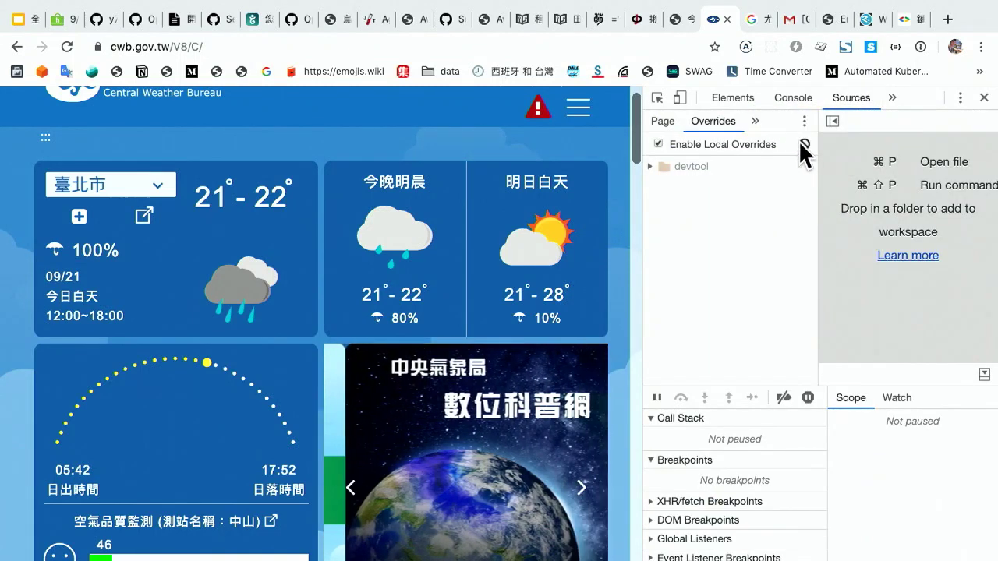
{"action": "left_click", "coordinate": [804, 144]}
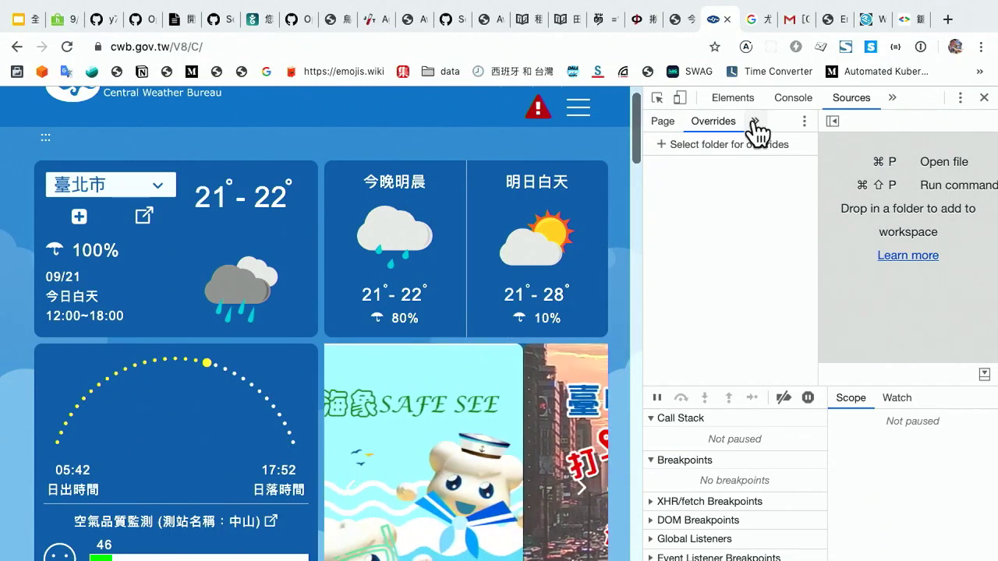
{"action": "left_click", "coordinate": [754, 122]}
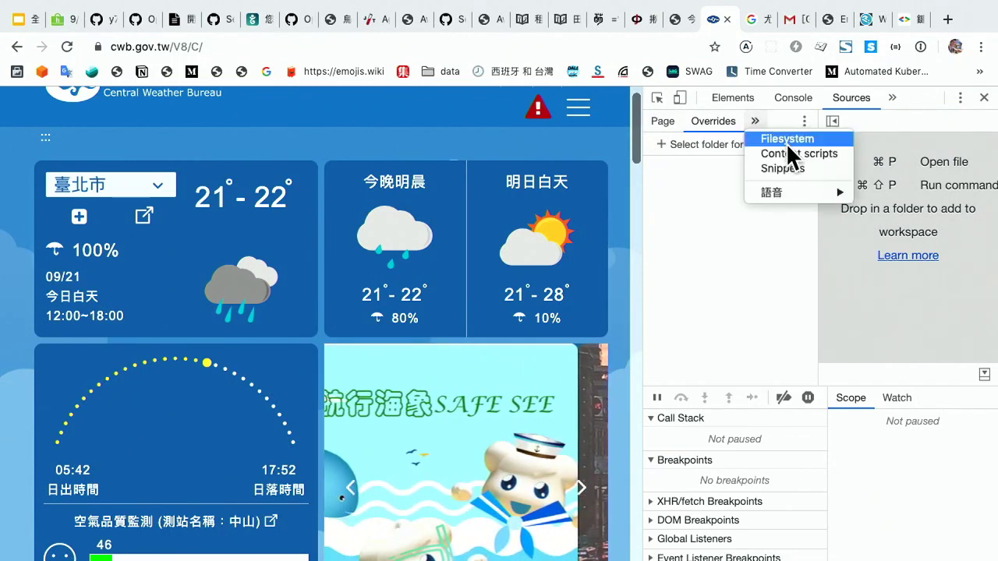
{"action": "left_click", "coordinate": [705, 115]}
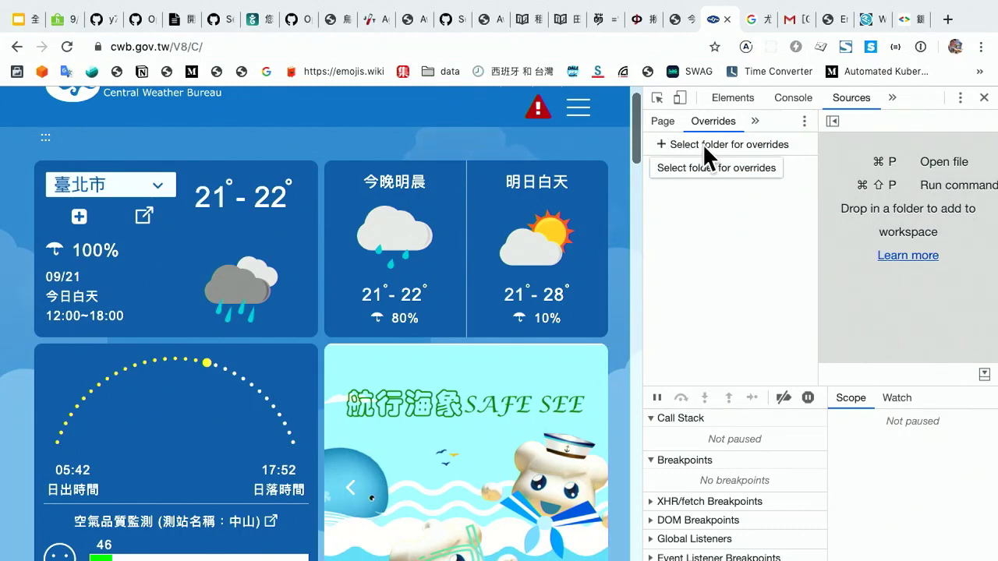
{"action": "left_click", "coordinate": [702, 143]}
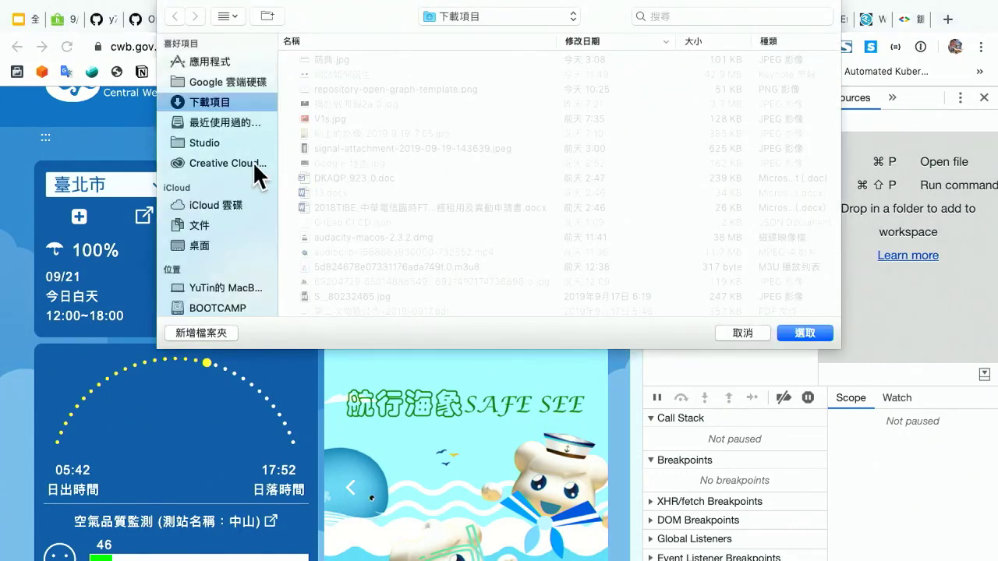
{"action": "left_click", "coordinate": [230, 144]}
{"action": "left_click", "coordinate": [356, 61]}
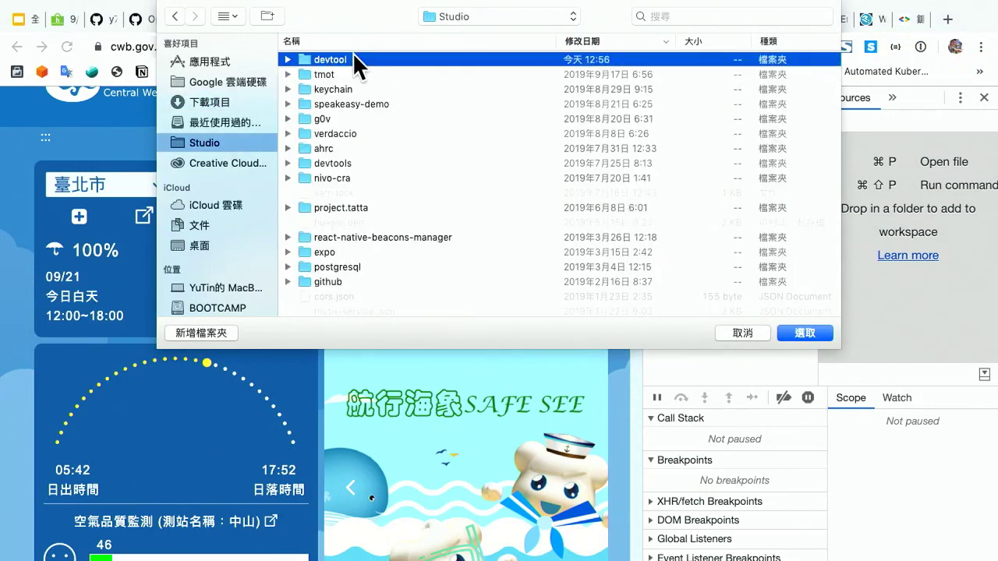
{"action": "left_click", "coordinate": [808, 340]}
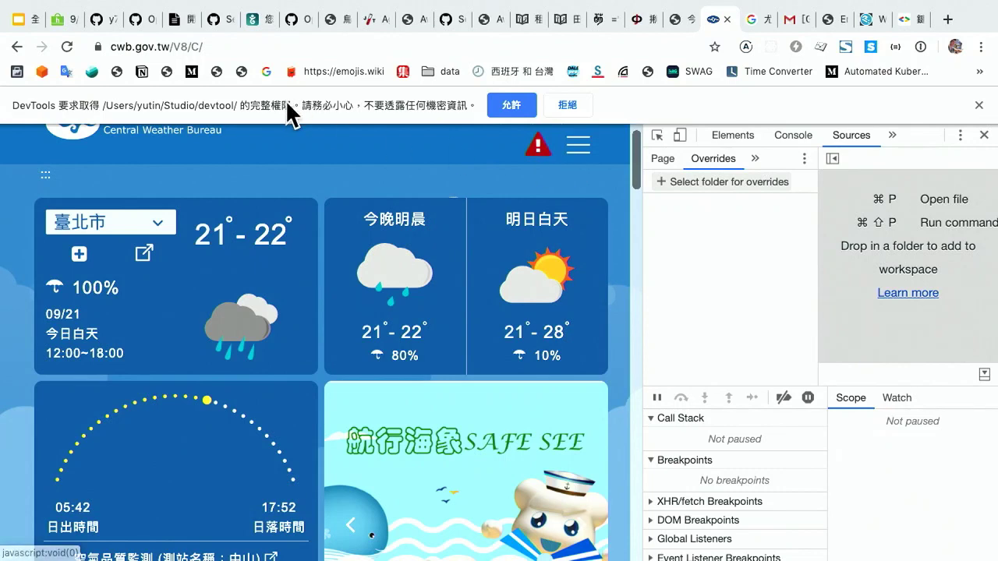
{"action": "left_click", "coordinate": [501, 107]}
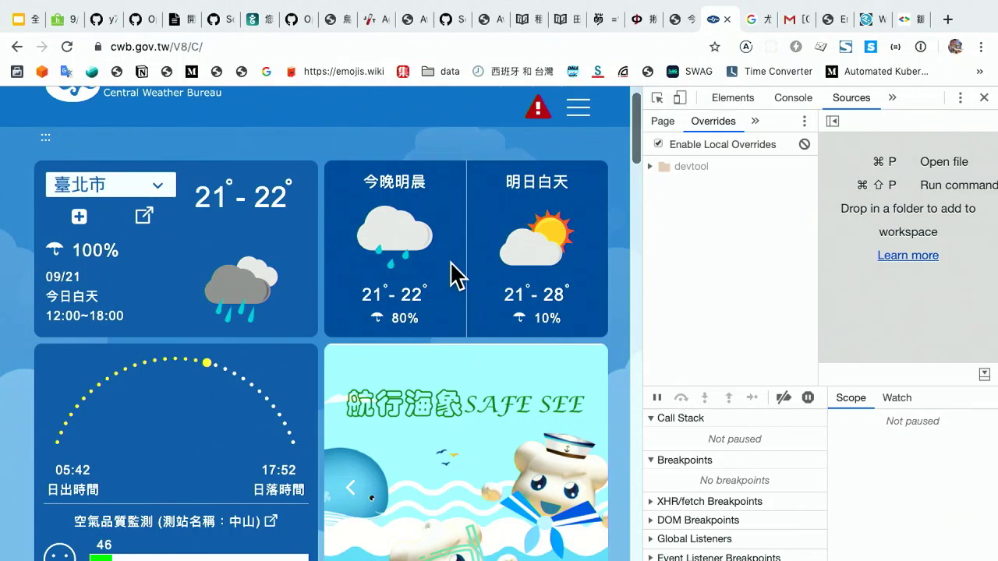
Inspect the 今晚明晨 forecast card and view its computed styles.
{"action": "left_click", "coordinate": [652, 99]}
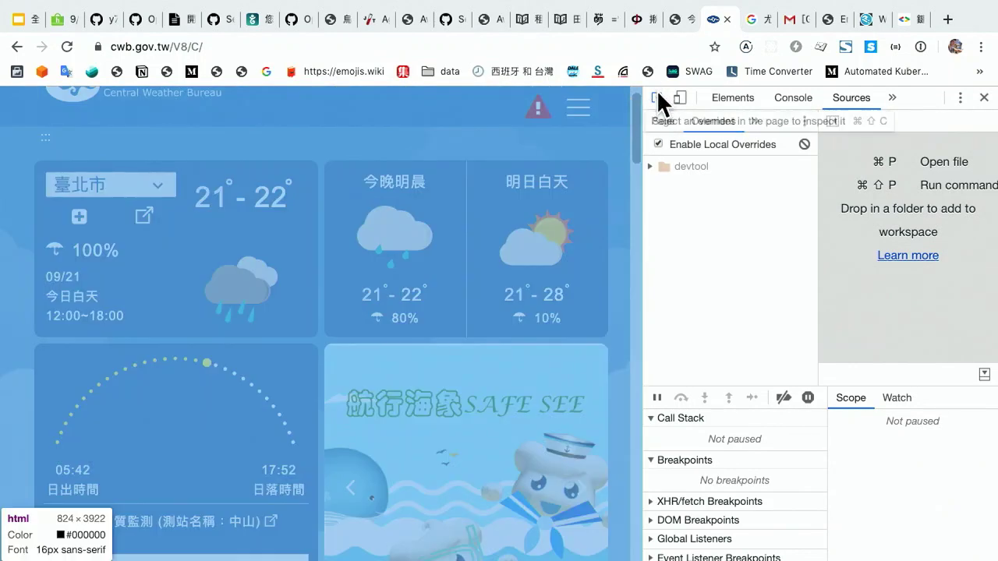
{"action": "left_click", "coordinate": [656, 91]}
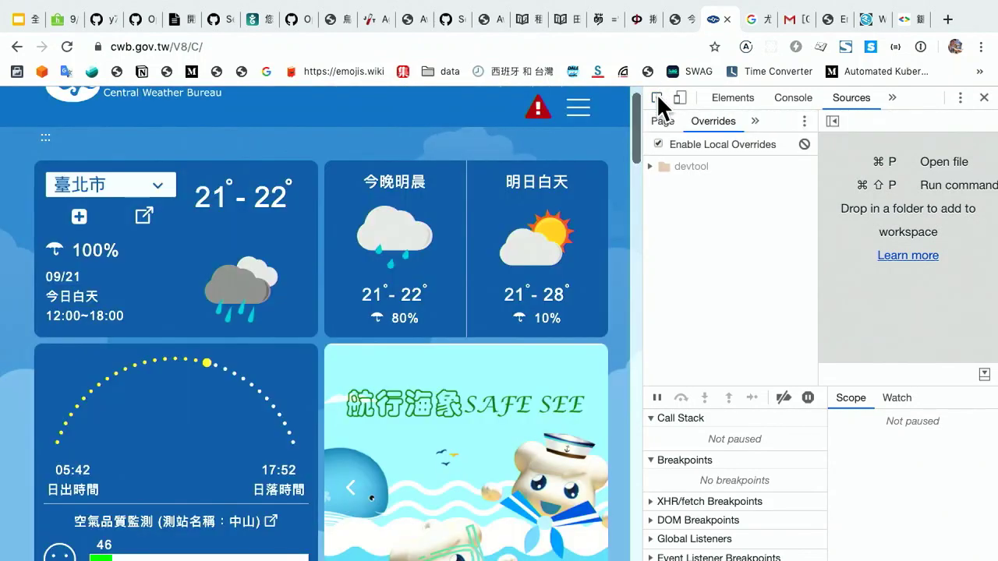
{"action": "left_click", "coordinate": [656, 94]}
{"action": "left_click", "coordinate": [458, 205]}
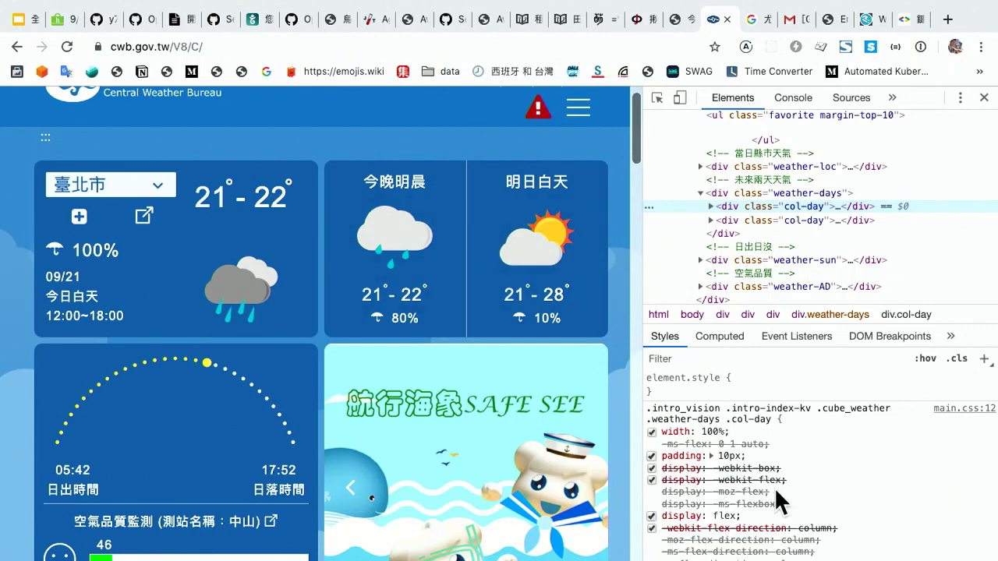
{"action": "scroll", "coordinate": [774, 488], "scroll_direction": "down", "scroll_amount": 5}
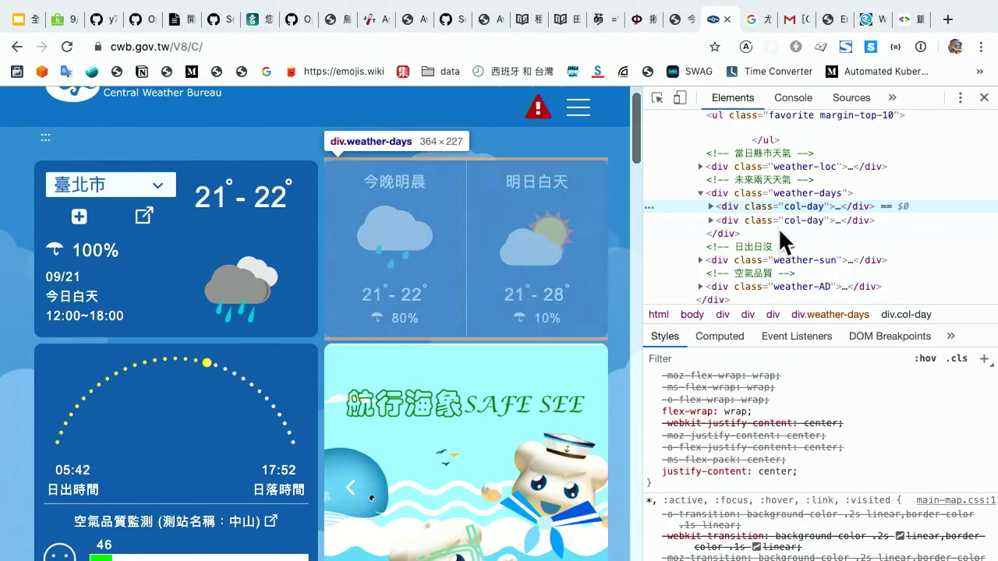
{"action": "scroll", "coordinate": [795, 425], "scroll_direction": "down", "scroll_amount": 5}
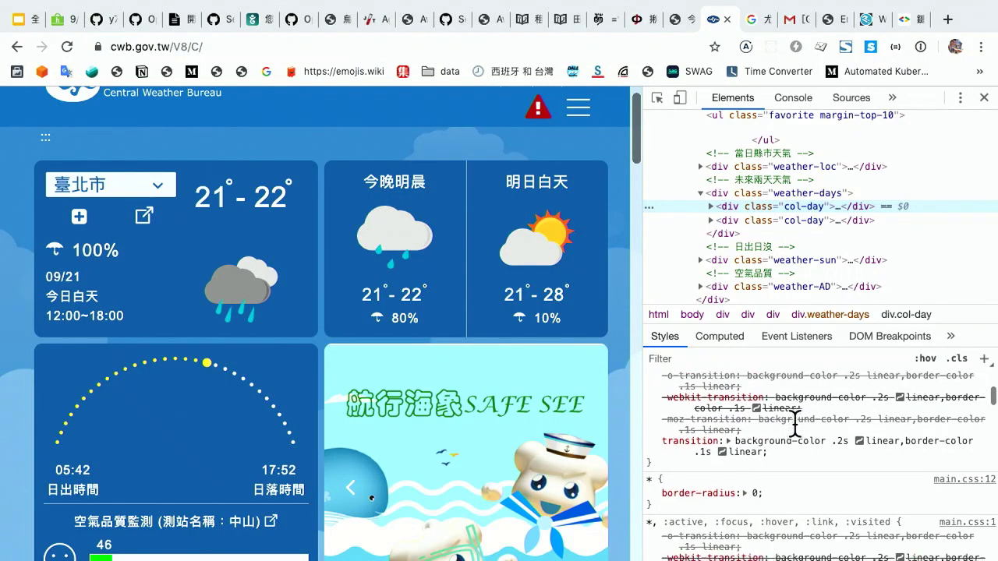
{"action": "scroll", "coordinate": [794, 425], "scroll_direction": "down", "scroll_amount": 5}
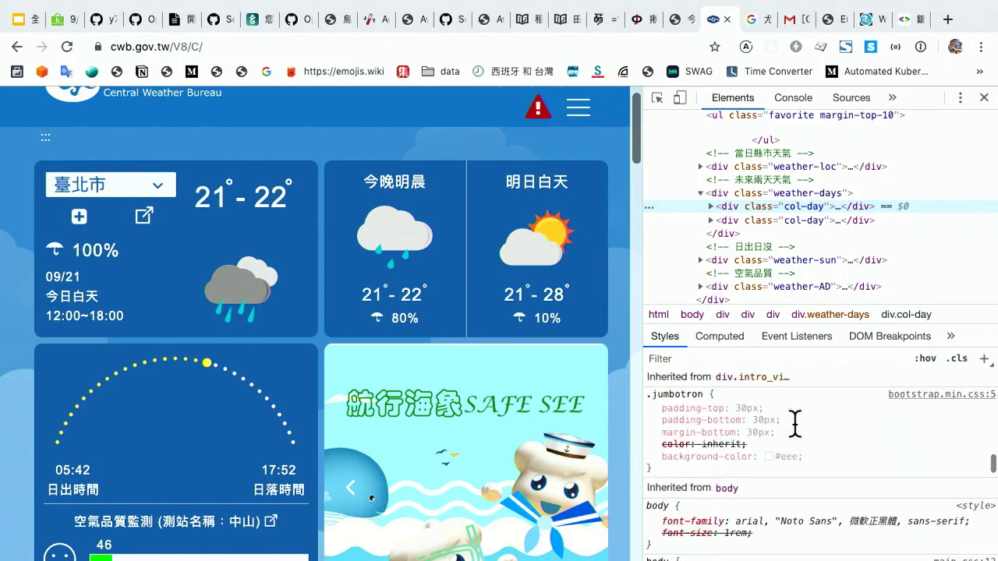
{"action": "scroll", "coordinate": [795, 425], "scroll_direction": "up", "scroll_amount": 15}
{"action": "left_click", "coordinate": [736, 336]}
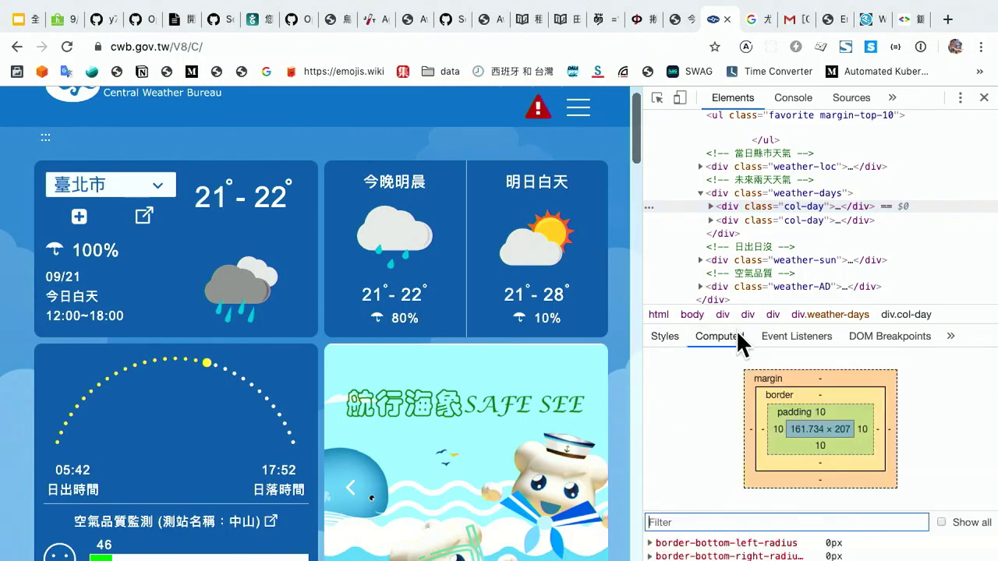
{"action": "scroll", "coordinate": [768, 445], "scroll_direction": "down", "scroll_amount": 4}
{"action": "scroll", "coordinate": [760, 513], "scroll_direction": "down", "scroll_amount": 1}
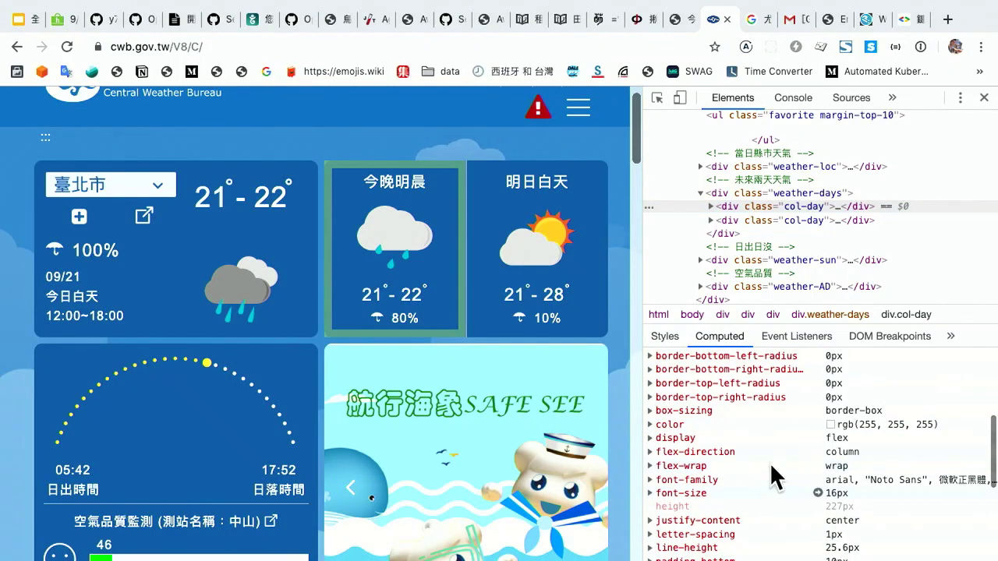
{"action": "scroll", "coordinate": [840, 448], "scroll_direction": "down", "scroll_amount": 2}
{"action": "scroll", "coordinate": [841, 448], "scroll_direction": "down", "scroll_amount": 2}
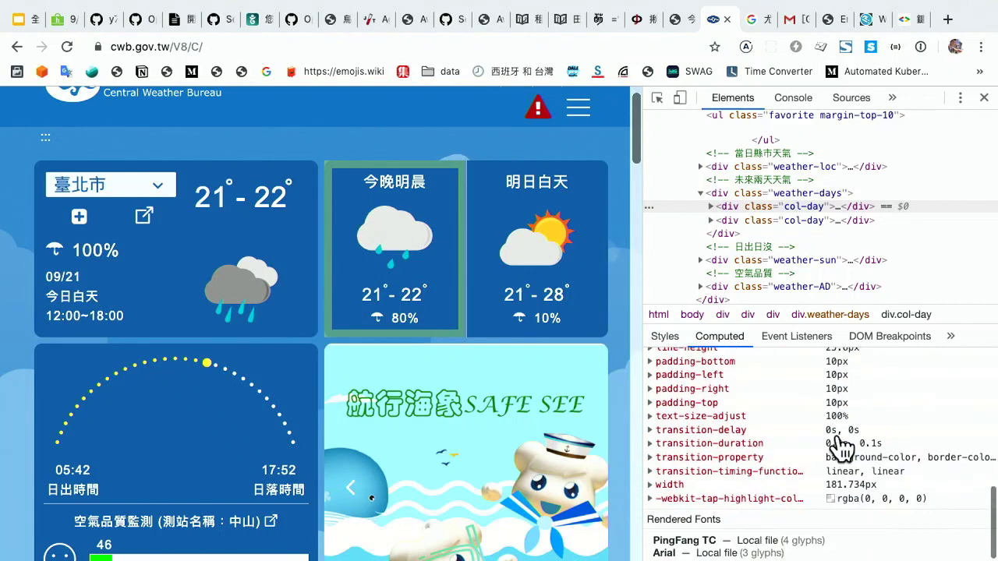
{"action": "scroll", "coordinate": [838, 446], "scroll_direction": "up", "scroll_amount": 6}
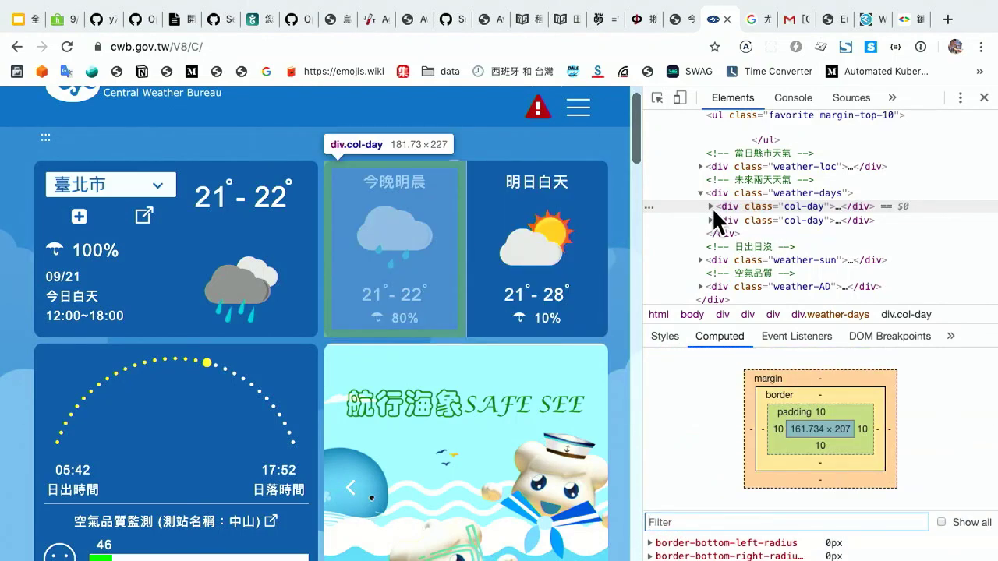
Select the div.weather-days container and jump to its background-color rule in Styles.
{"action": "left_click", "coordinate": [711, 207]}
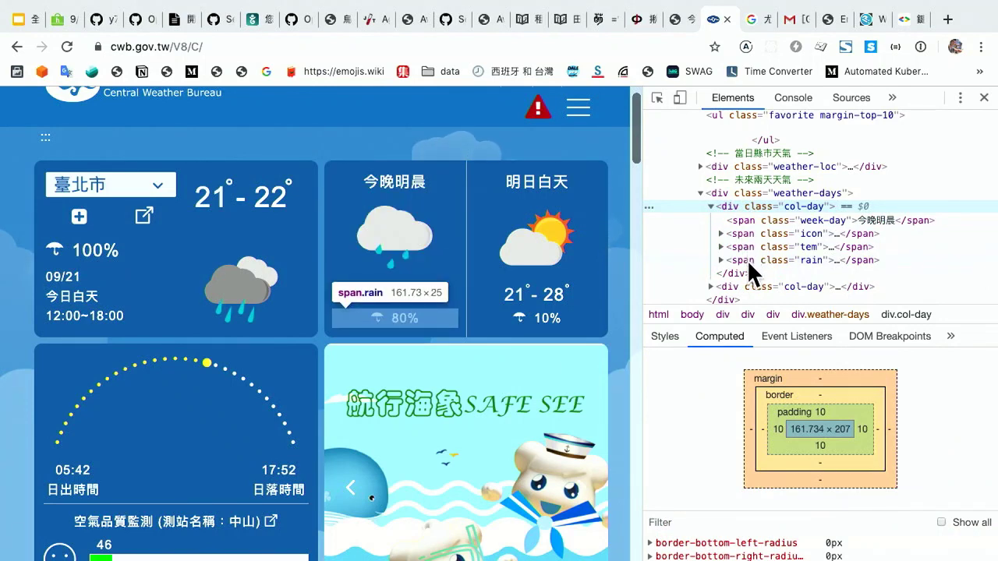
{"action": "left_click", "coordinate": [748, 269]}
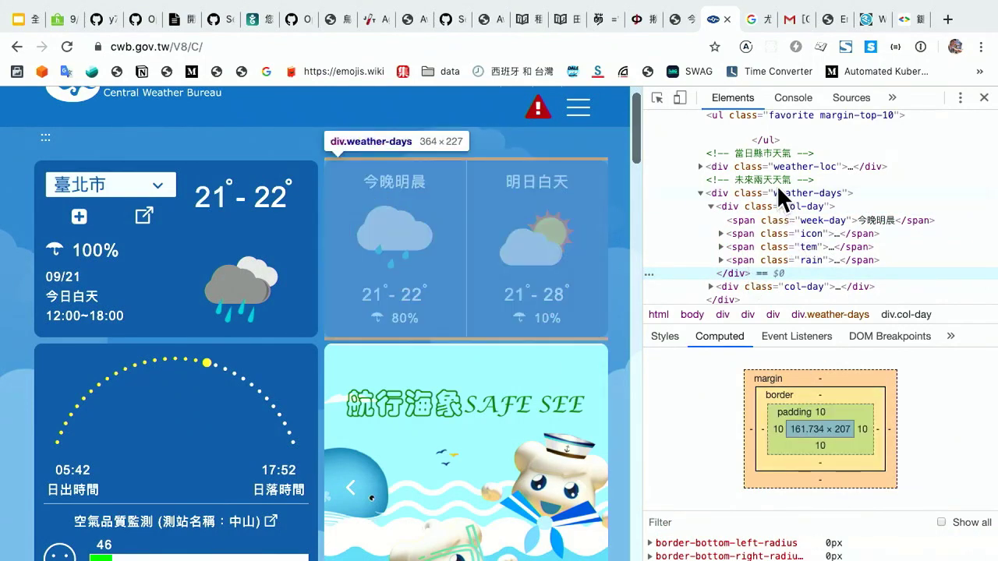
{"action": "left_click", "coordinate": [777, 192]}
{"action": "scroll", "coordinate": [791, 482], "scroll_direction": "down", "scroll_amount": 3}
{"action": "scroll", "coordinate": [793, 484], "scroll_direction": "down", "scroll_amount": 1}
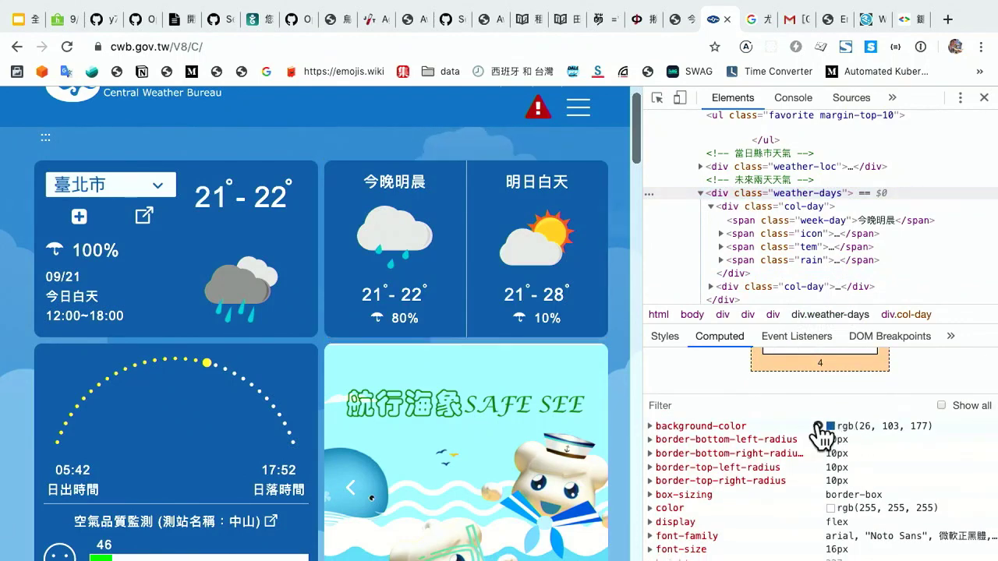
{"action": "left_click", "coordinate": [818, 426]}
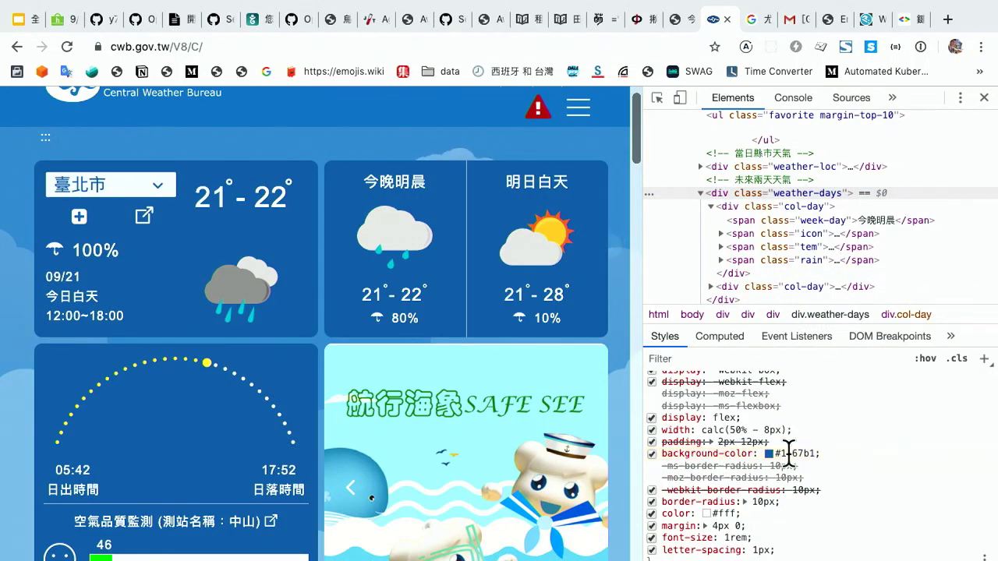
{"action": "scroll", "coordinate": [789, 452], "scroll_direction": "up", "scroll_amount": 3}
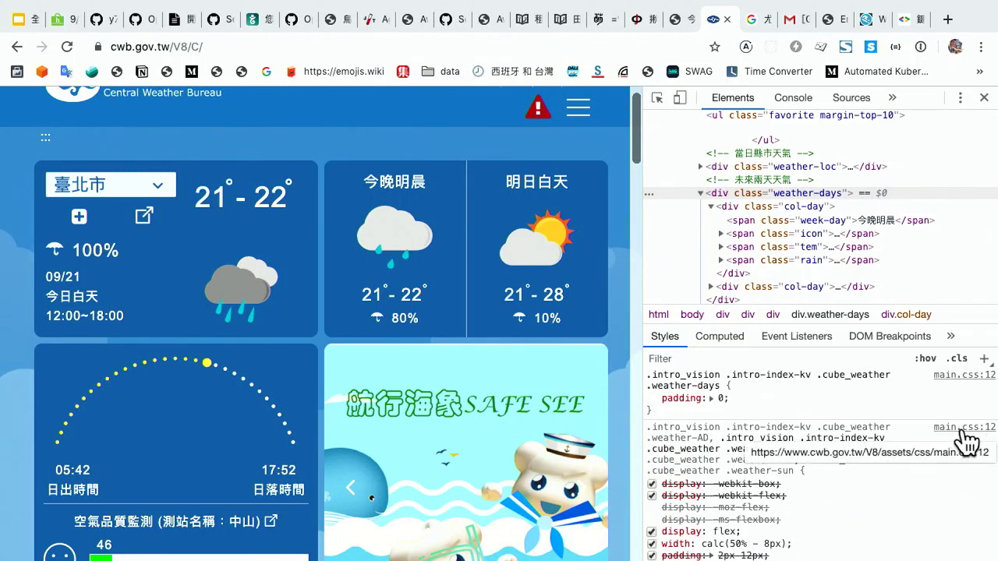
{"action": "scroll", "coordinate": [859, 493], "scroll_direction": "down", "scroll_amount": 4}
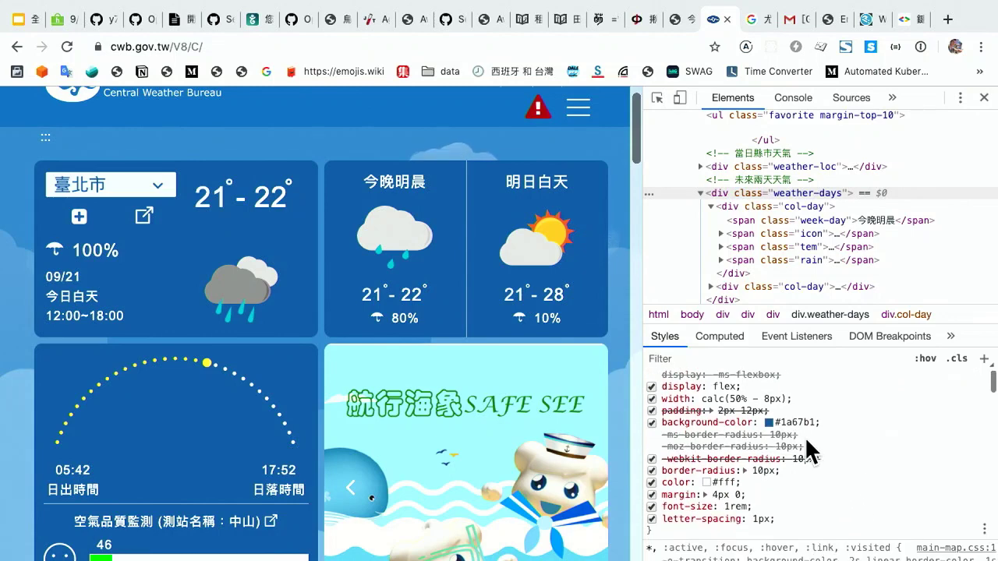
Change the background-color value from #1a67b1 to #FF33FF.
{"action": "left_click", "coordinate": [798, 418]}
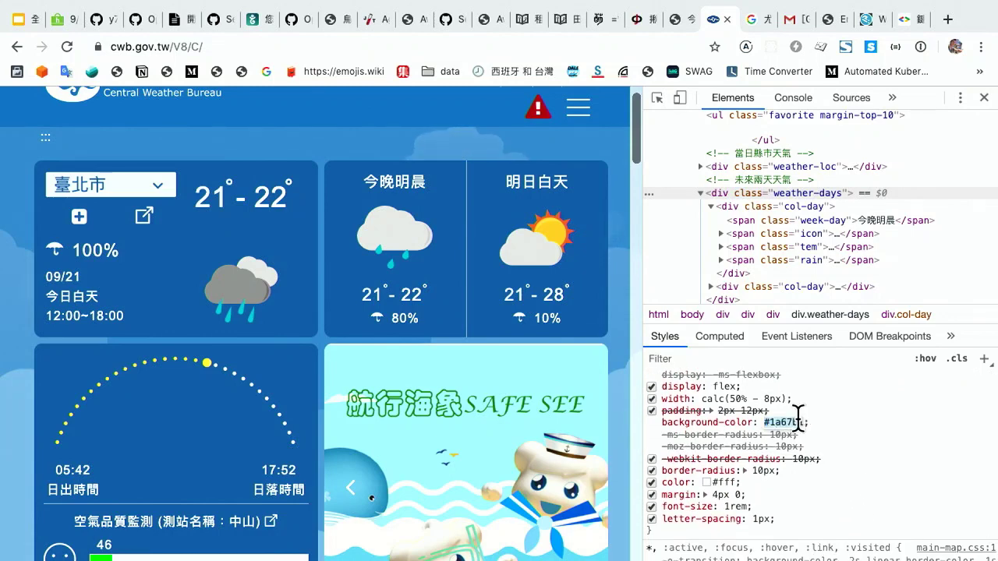
{"action": "type", "text": "#"}
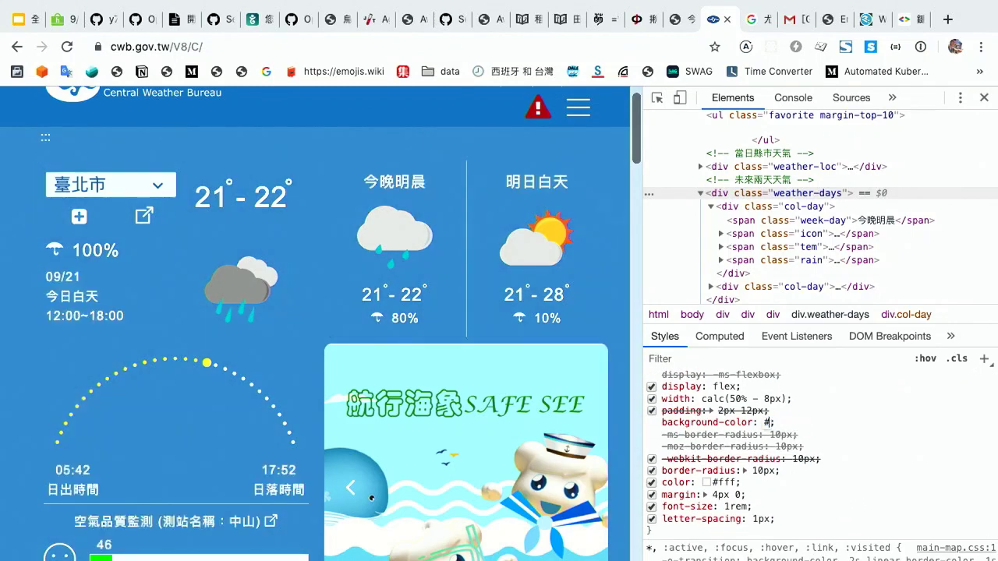
{"action": "type", "text": "01"}
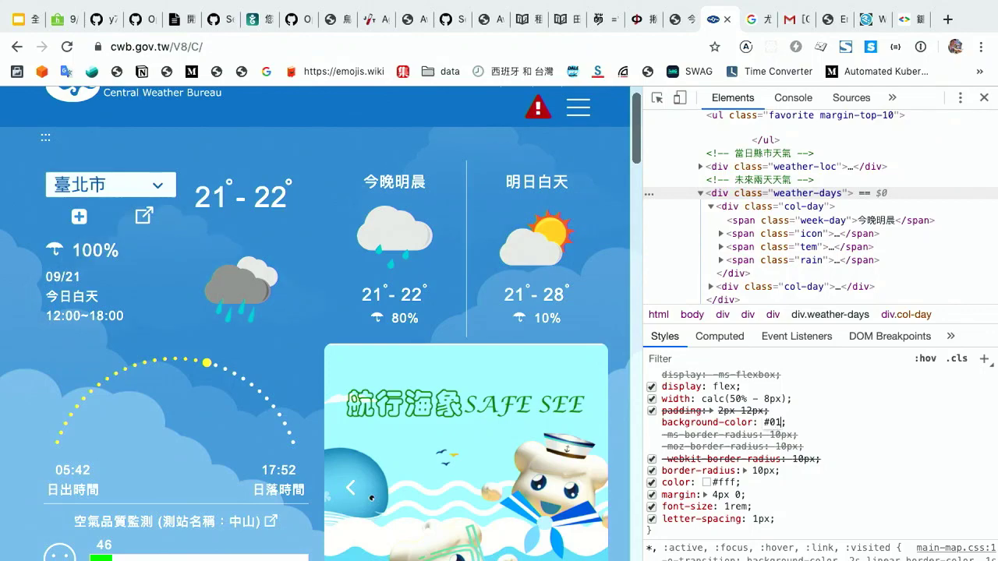
{"action": "type", "text": "010"}
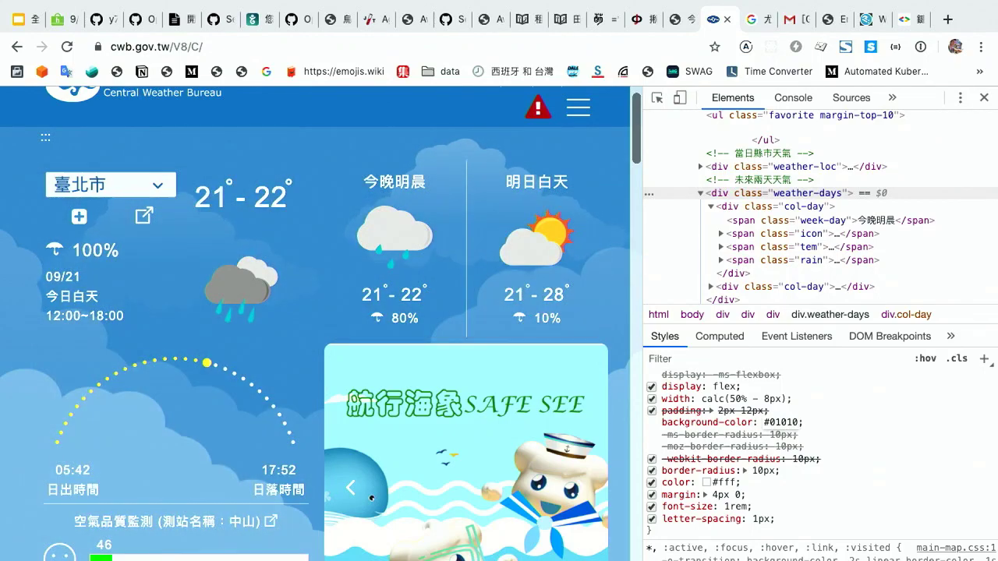
{"action": "key", "text": "BackSpace"}
{"action": "key", "text": "Return"}
{"action": "key", "text": "BackSpace"}
{"action": "type", "text": "FF"}
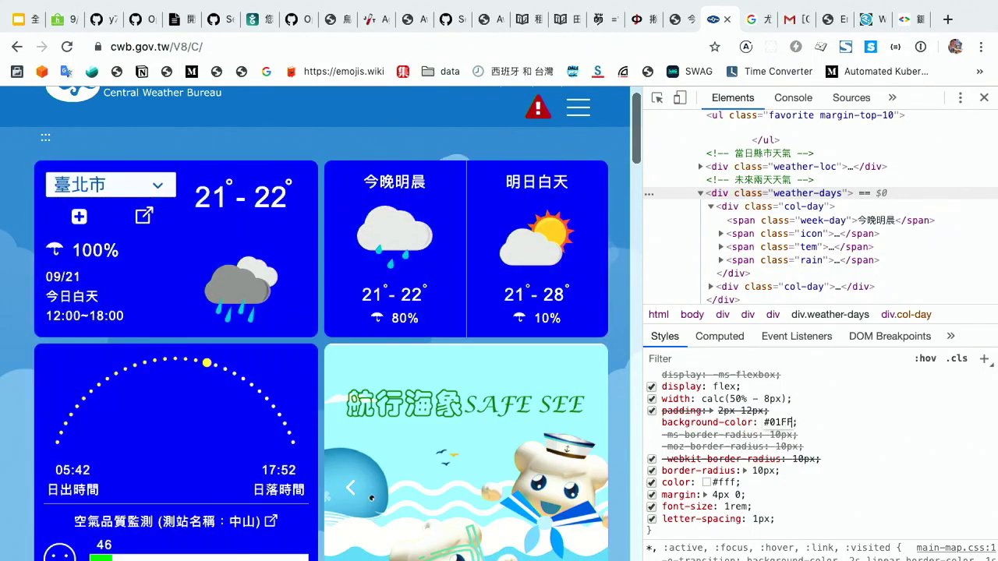
{"action": "key", "text": "BackSpace"}
{"action": "key", "text": "BackSpace"}
{"action": "type", "text": "00FF"}
{"action": "key", "text": "BackSpace"}
{"action": "key", "text": "BackSpace"}
{"action": "type", "text": "33"}
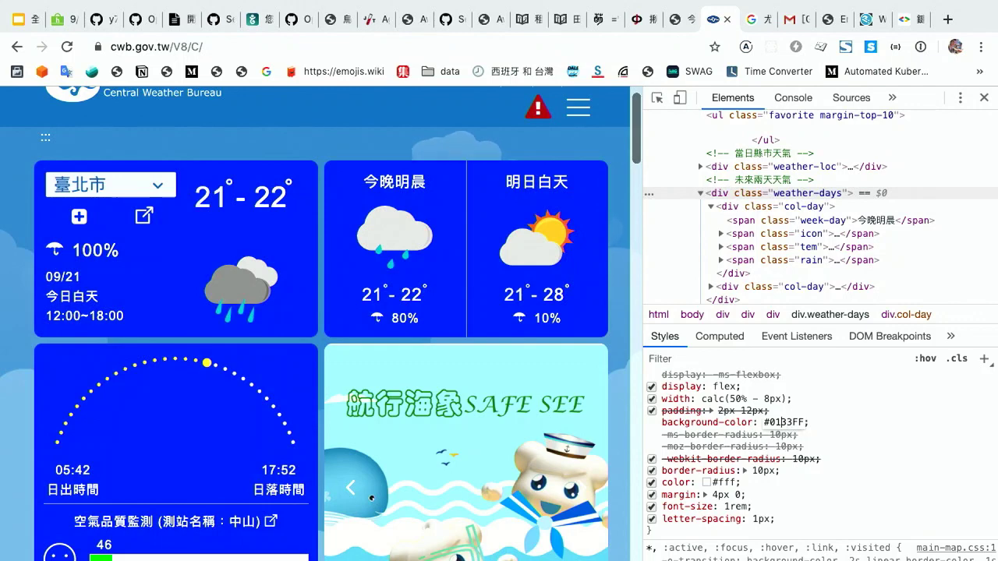
{"action": "key", "text": "BackSpace"}
{"action": "key", "text": "BackSpace"}
{"action": "type", "text": "FF"}
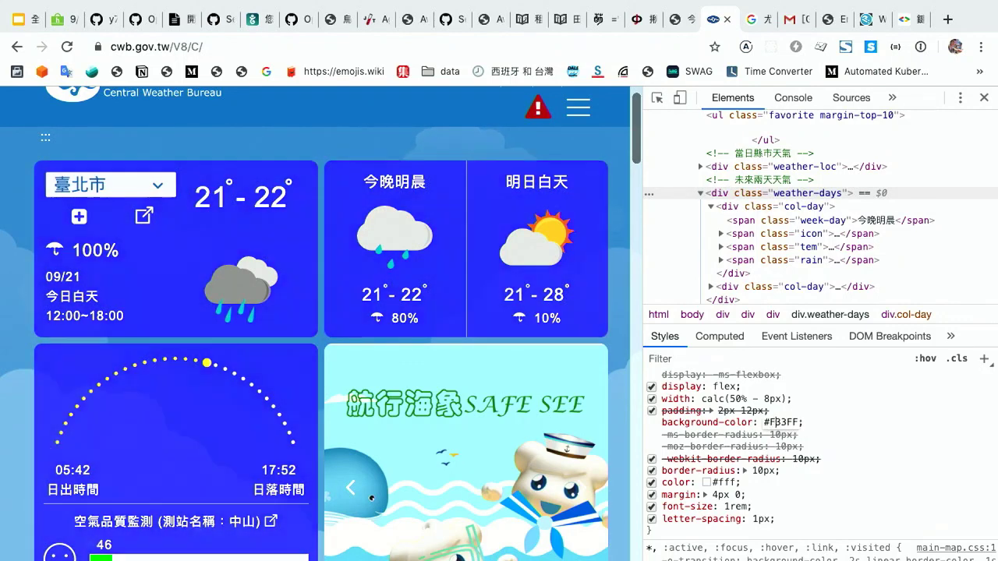
{"action": "key", "text": "Return"}
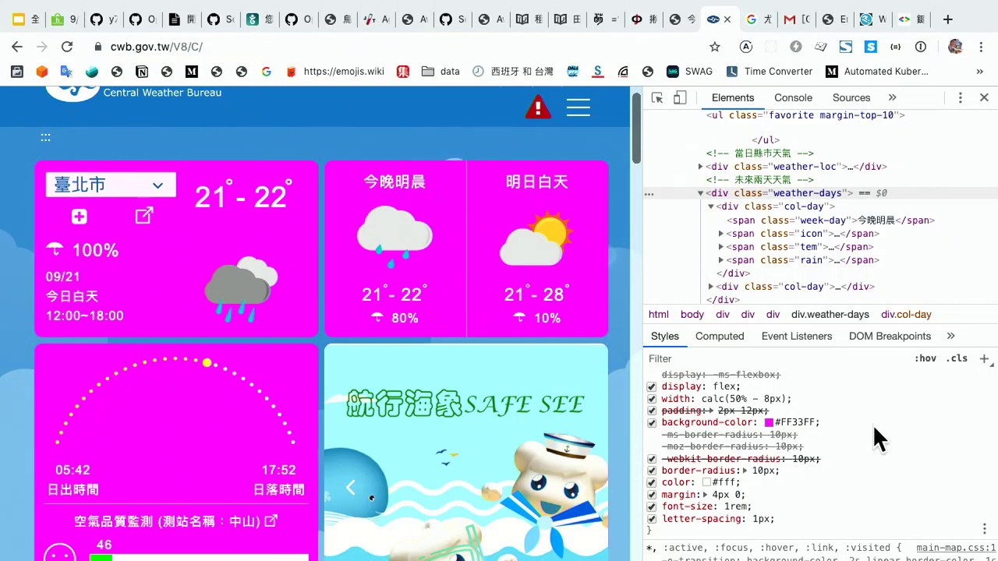
{"action": "scroll", "coordinate": [872, 424], "scroll_direction": "up", "scroll_amount": 5}
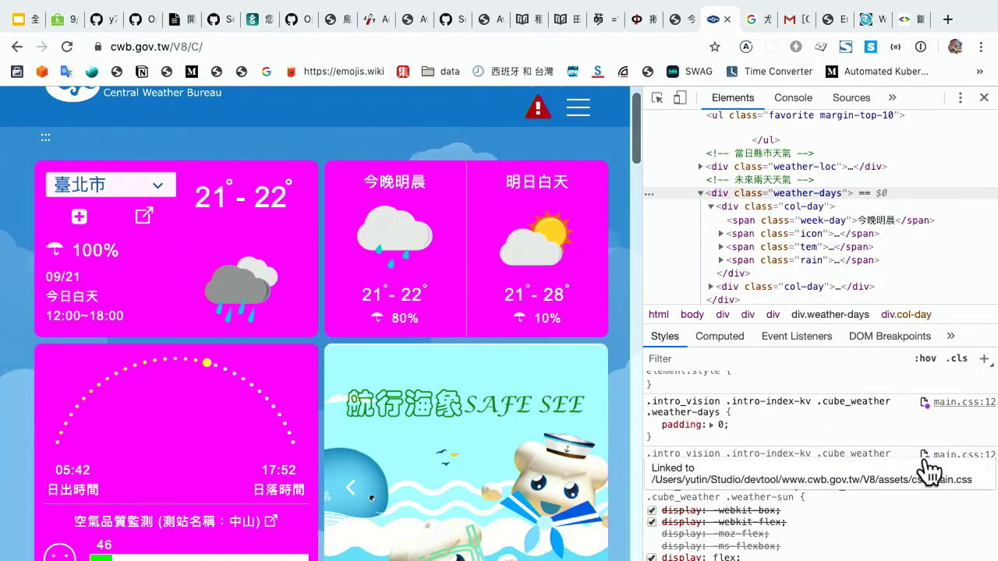
Expand the cwb.gov.tw overrides folder and reload the page, dismissing the warning popup.
{"action": "left_click", "coordinate": [853, 101]}
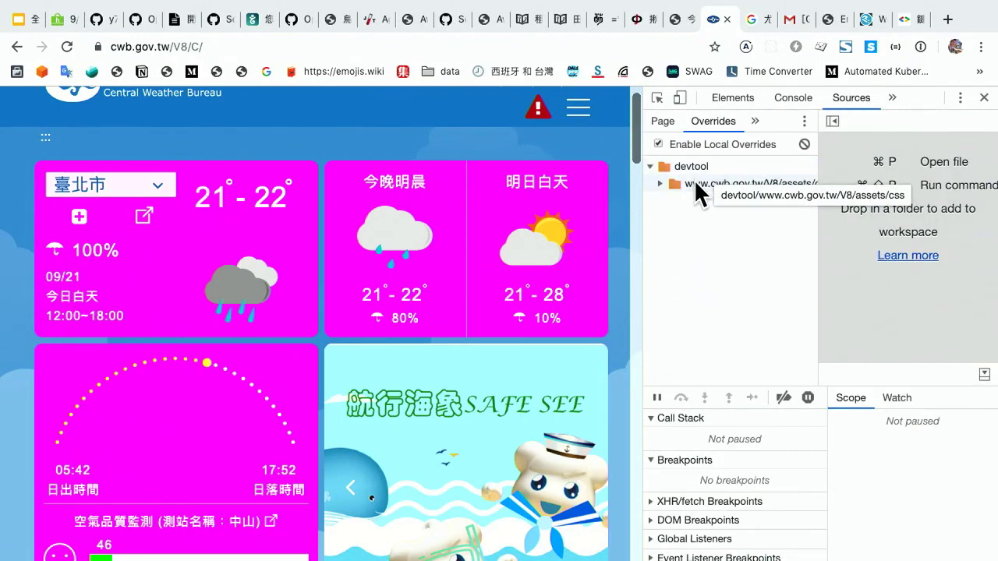
{"action": "left_click", "coordinate": [661, 184]}
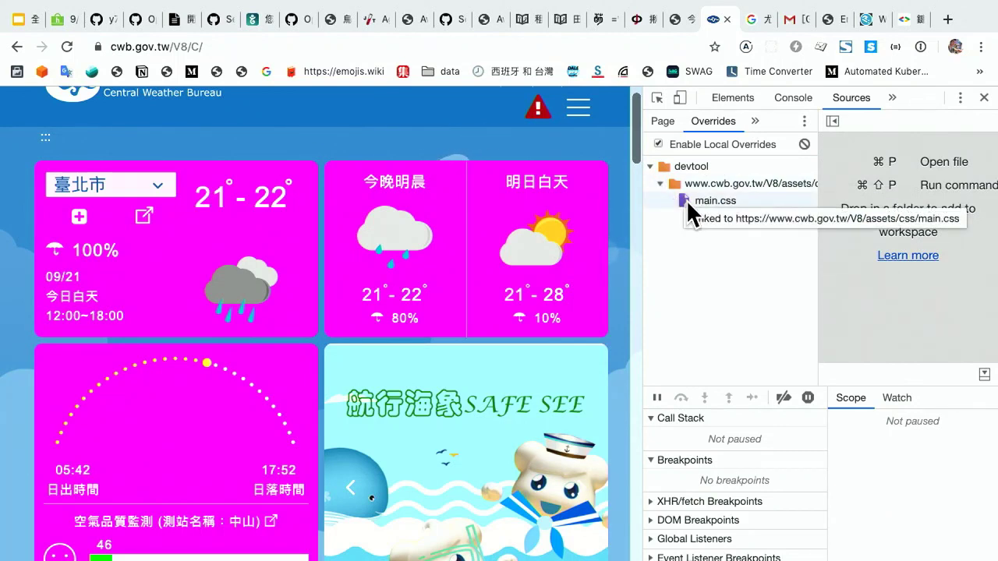
{"action": "left_click", "coordinate": [65, 47]}
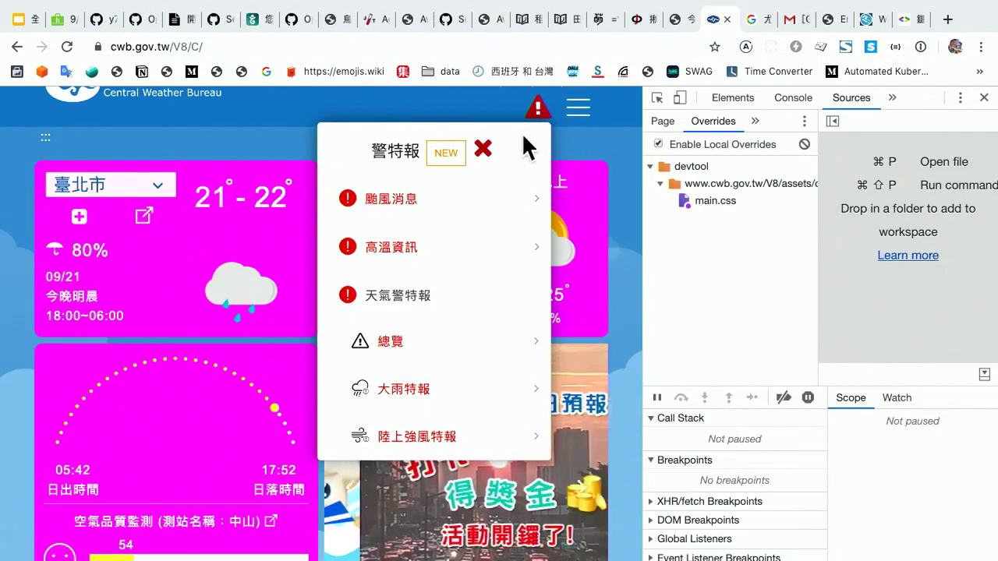
{"action": "left_click", "coordinate": [483, 150]}
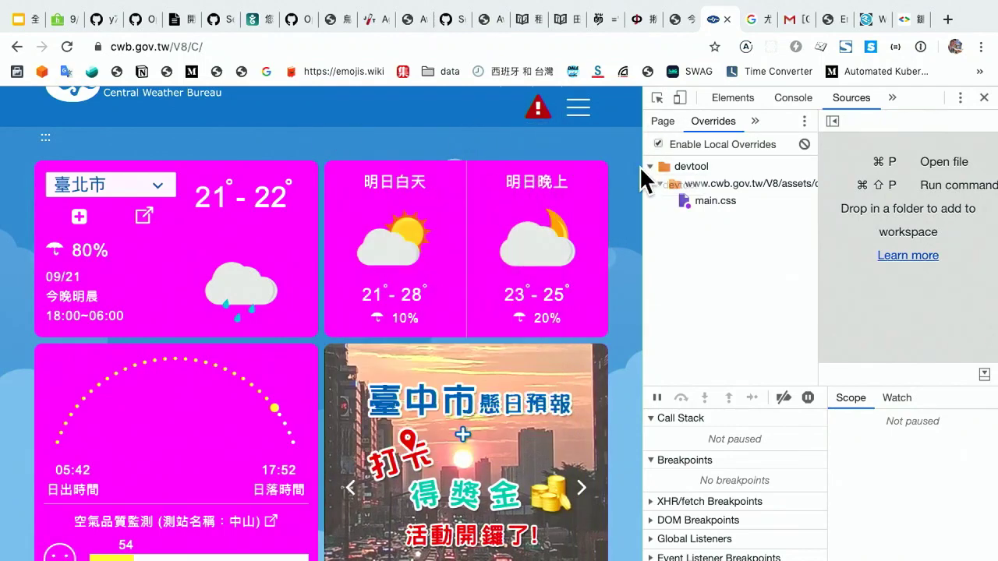
Open the locally overridden main.css file.
{"action": "scroll", "coordinate": [548, 172], "scroll_direction": "down", "scroll_amount": 1}
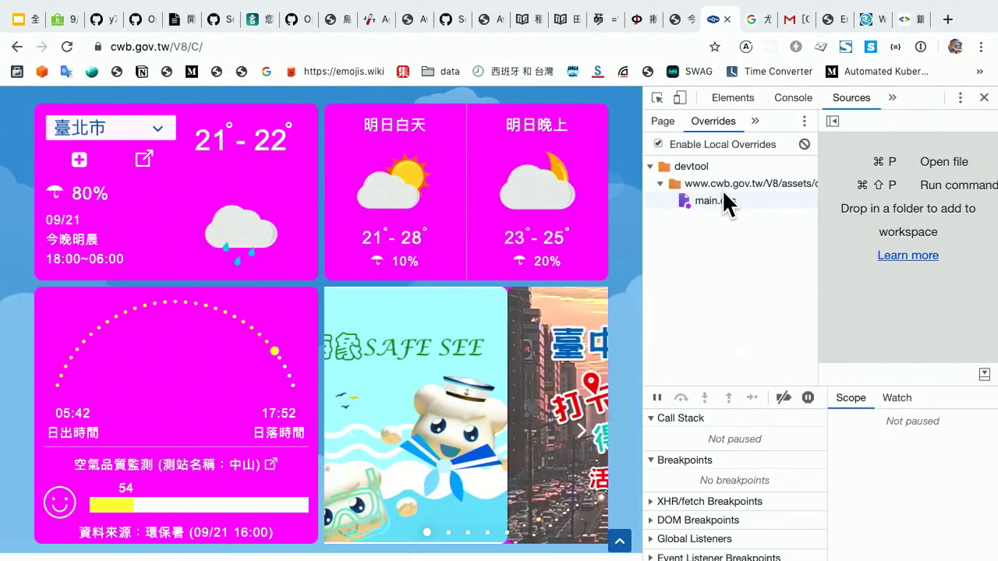
{"action": "left_click", "coordinate": [719, 201]}
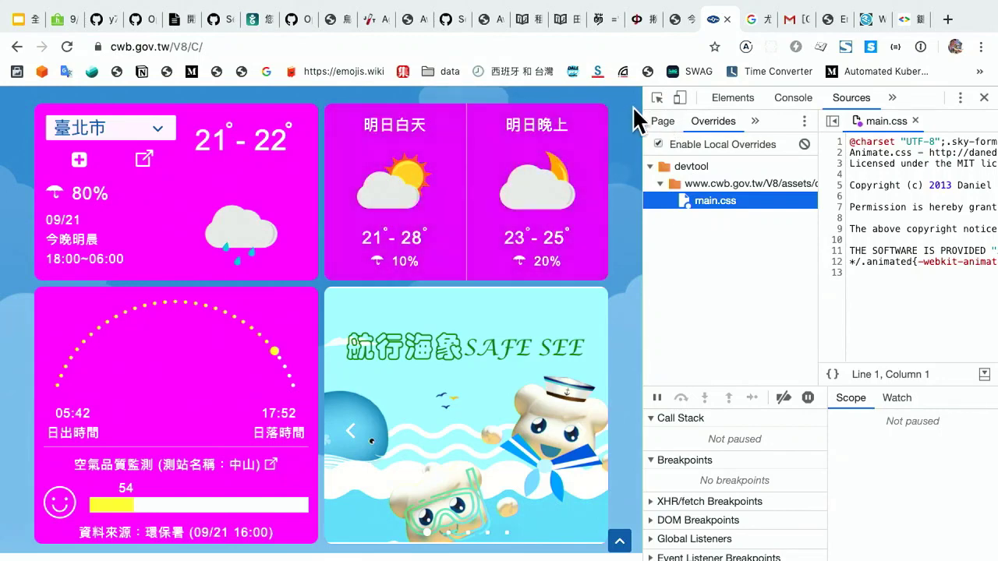
{"action": "left_click", "coordinate": [658, 99]}
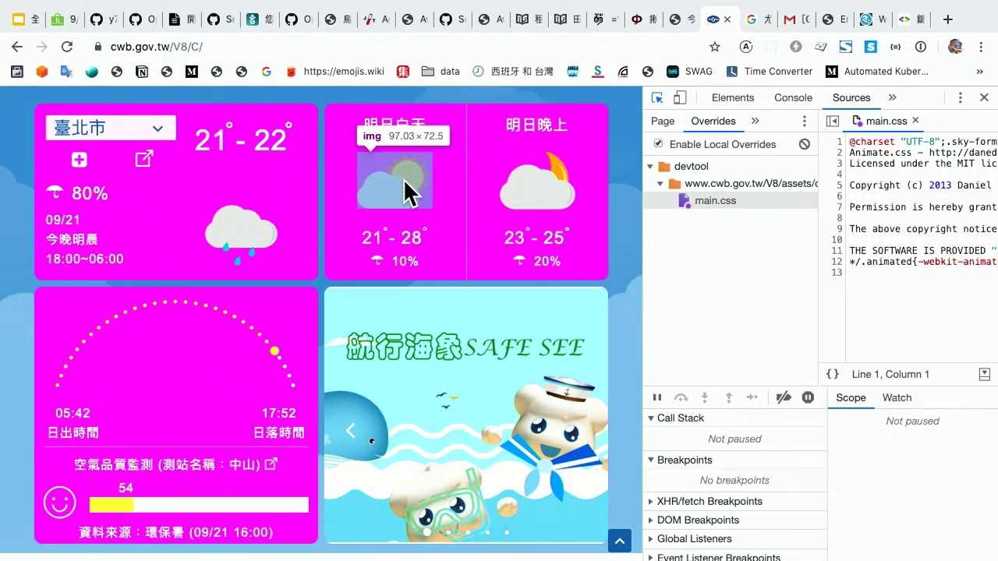
Inspect tomorrow's weather icon and copy its image address.
{"action": "left_click", "coordinate": [403, 178]}
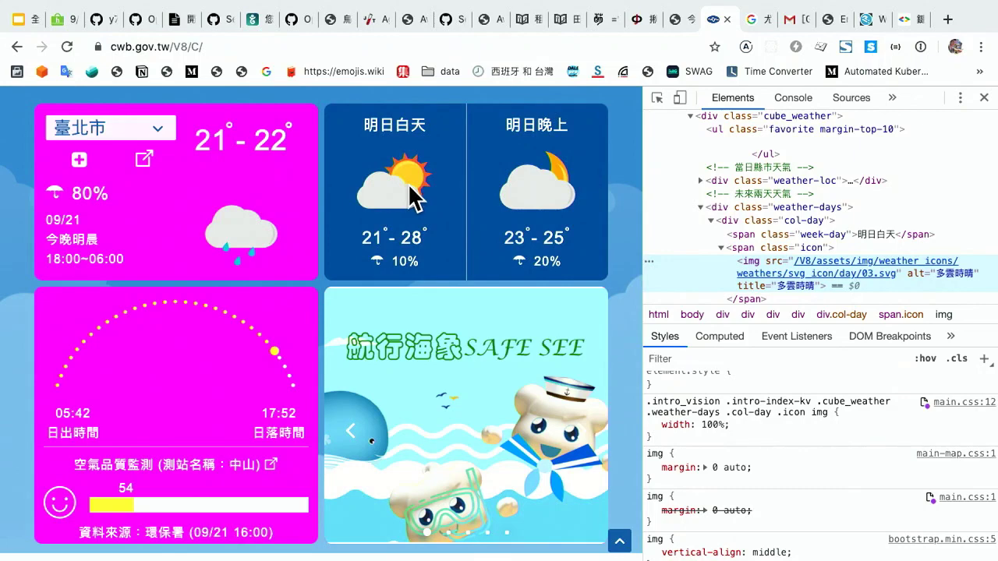
{"action": "right_click", "coordinate": [827, 268]}
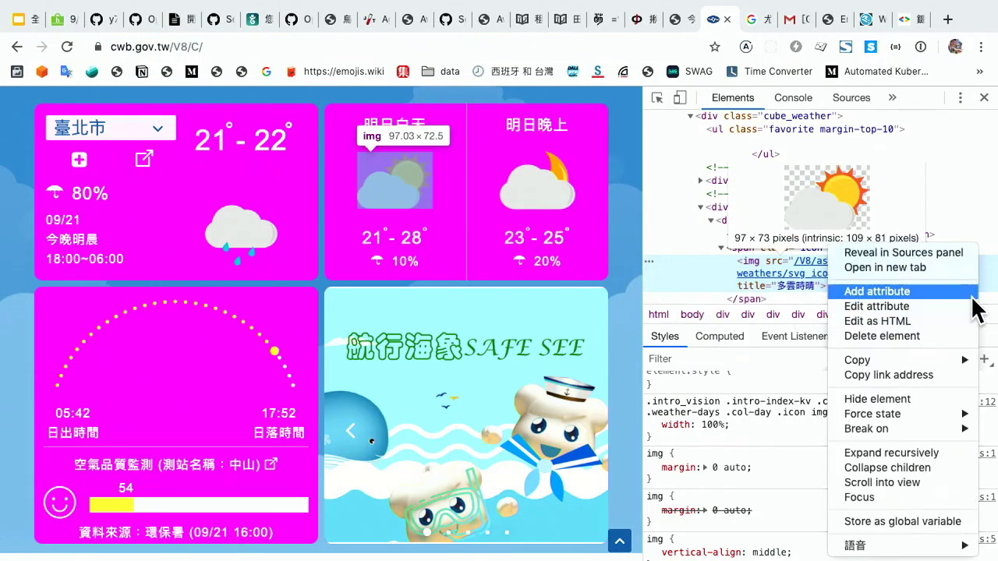
{"action": "left_click", "coordinate": [912, 377]}
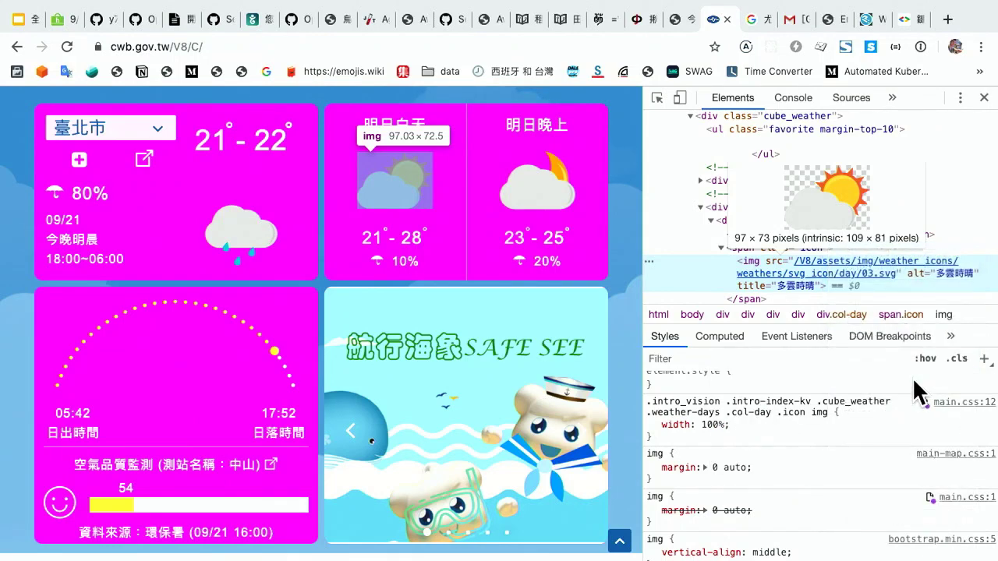
Switch DevTools to the Network panel via the >> overflow list.
{"action": "left_click", "coordinate": [847, 100]}
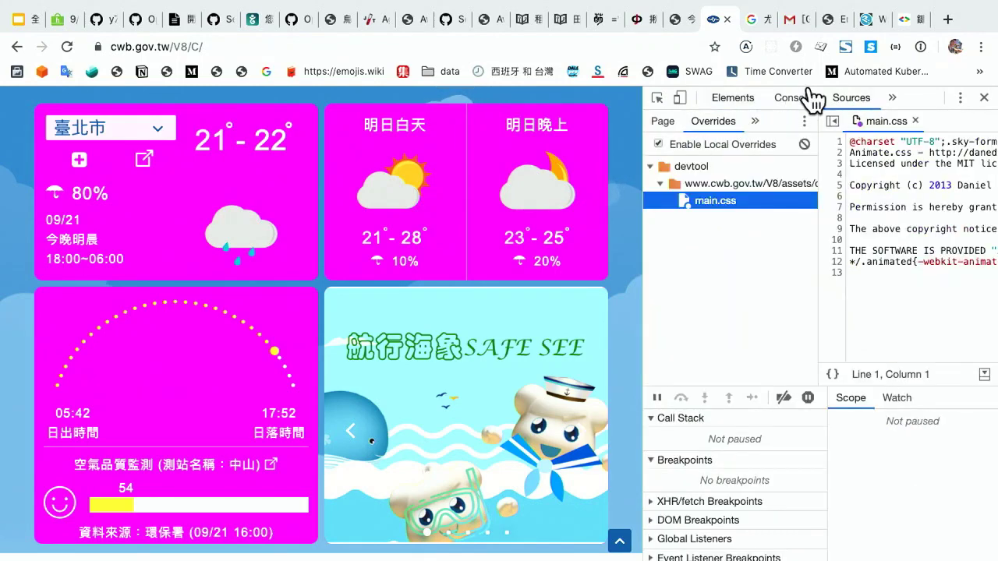
{"action": "left_click", "coordinate": [892, 98]}
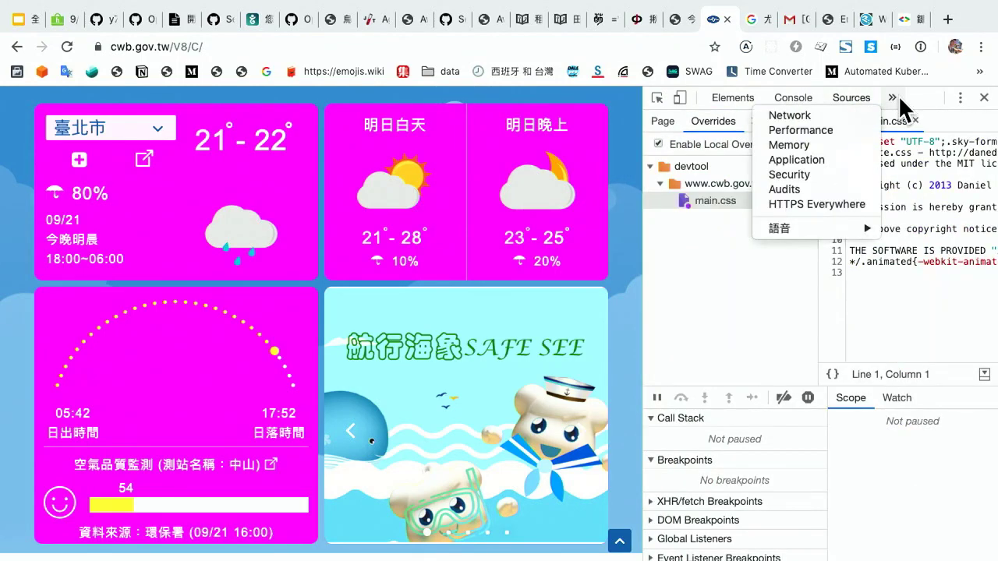
{"action": "left_click", "coordinate": [832, 117]}
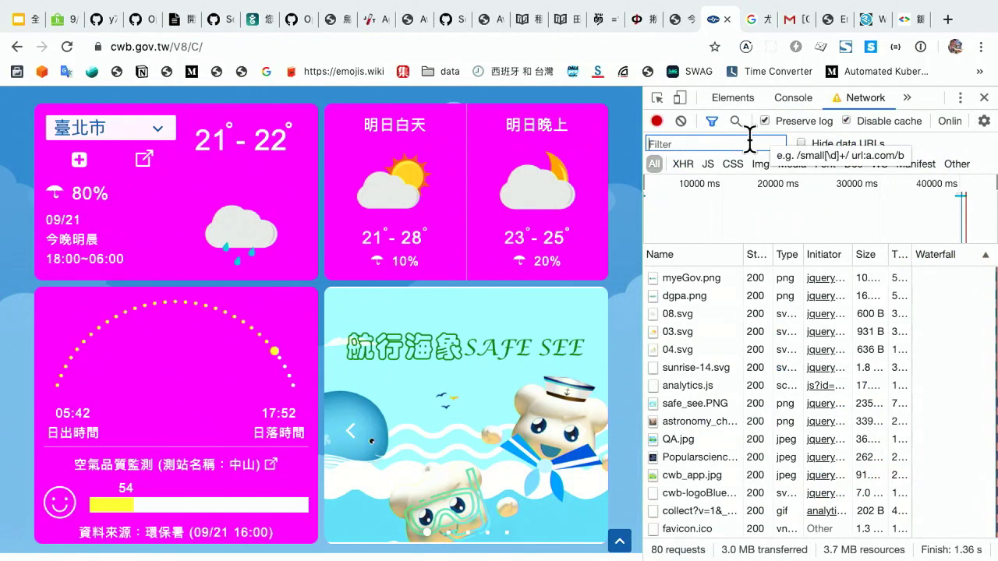
Filter requests by /day/03.svg and save that icon for overrides.
{"action": "key", "text": "ctrl+v"}
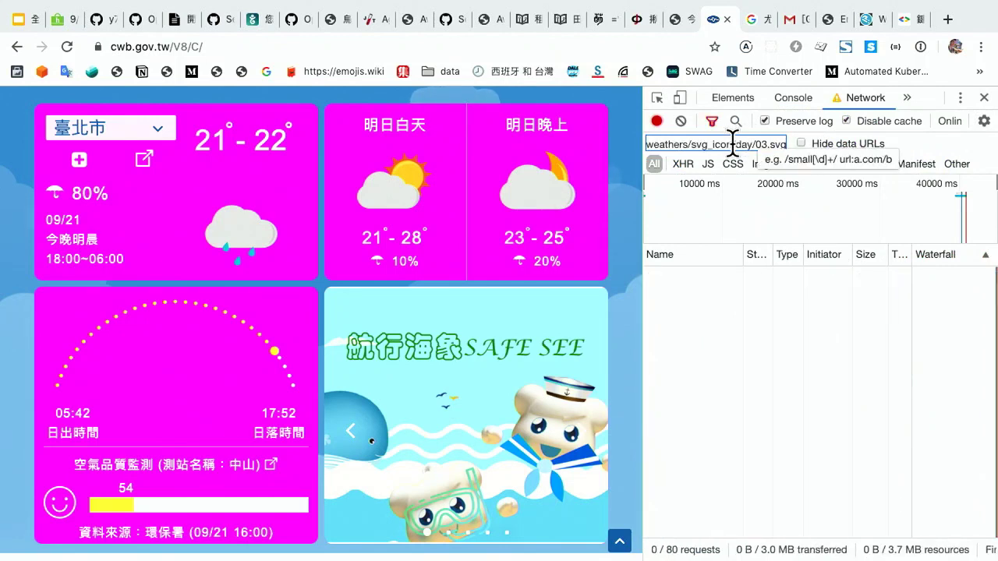
{"action": "key", "text": "ctrl+a"}
{"action": "type", "text": "/day/03.svg"}
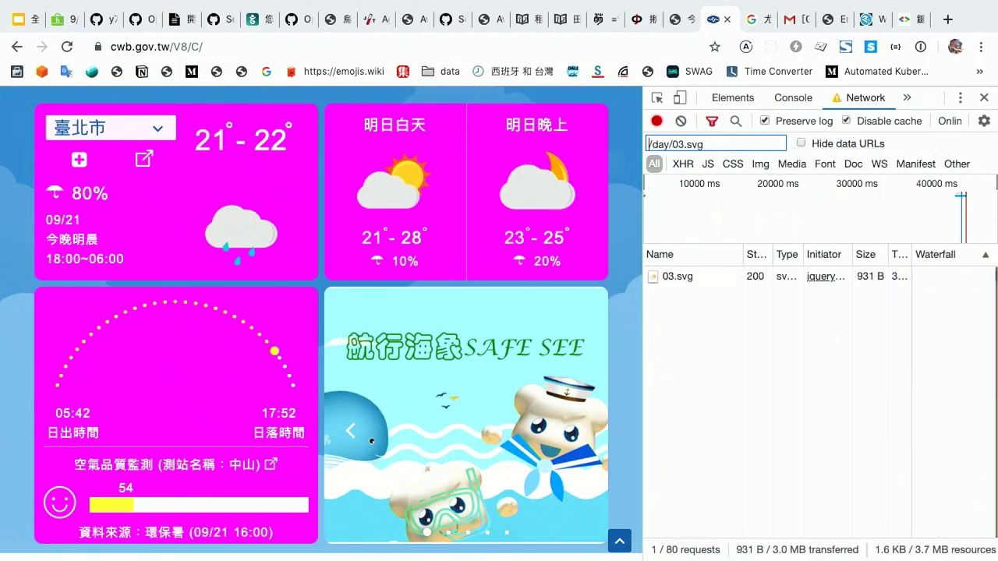
{"action": "right_click", "coordinate": [671, 269]}
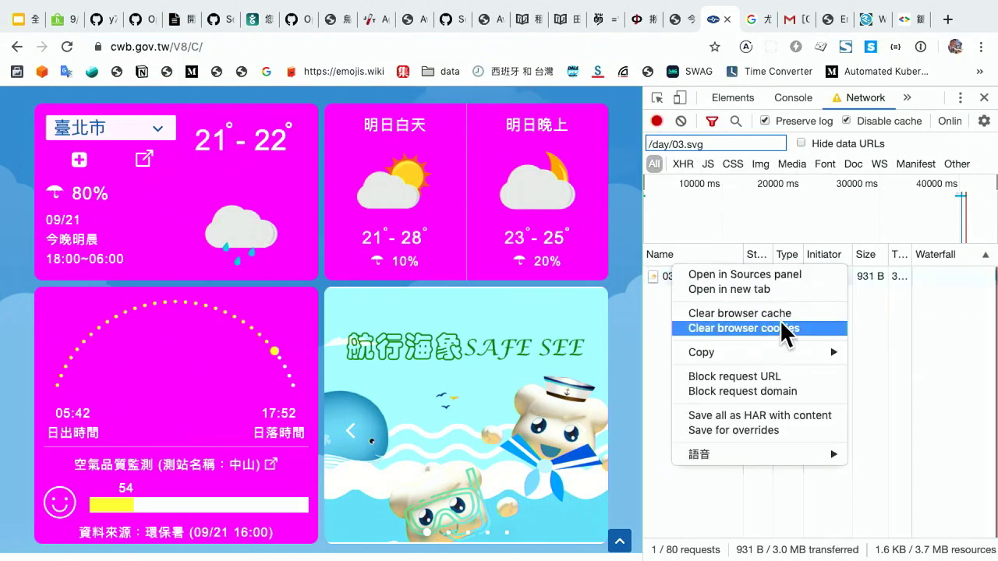
{"action": "left_click", "coordinate": [776, 441]}
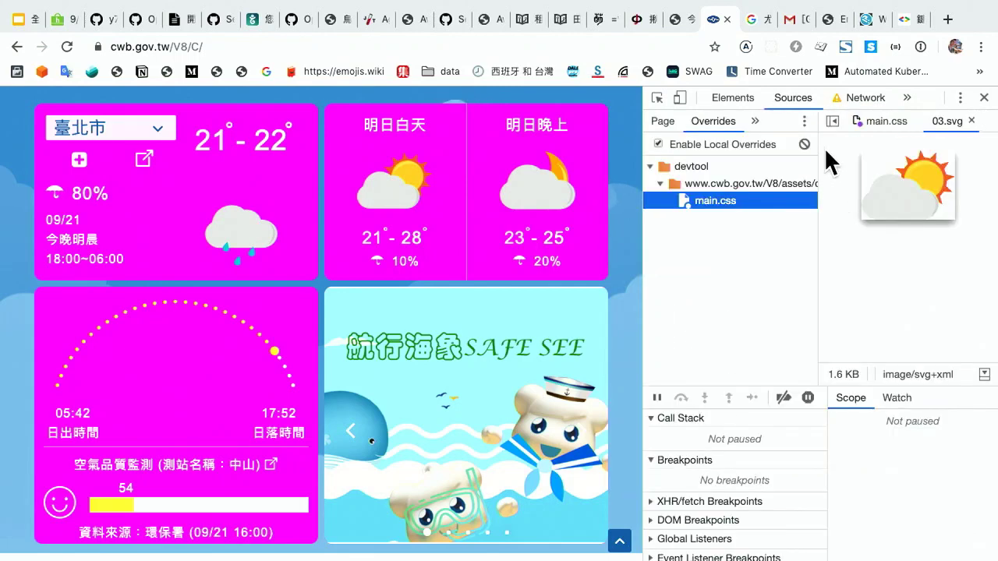
Expand the overrides assets folders to find 03.svg, then return to the Google Images tab.
{"action": "left_click", "coordinate": [709, 189]}
{"action": "left_click", "coordinate": [659, 184]}
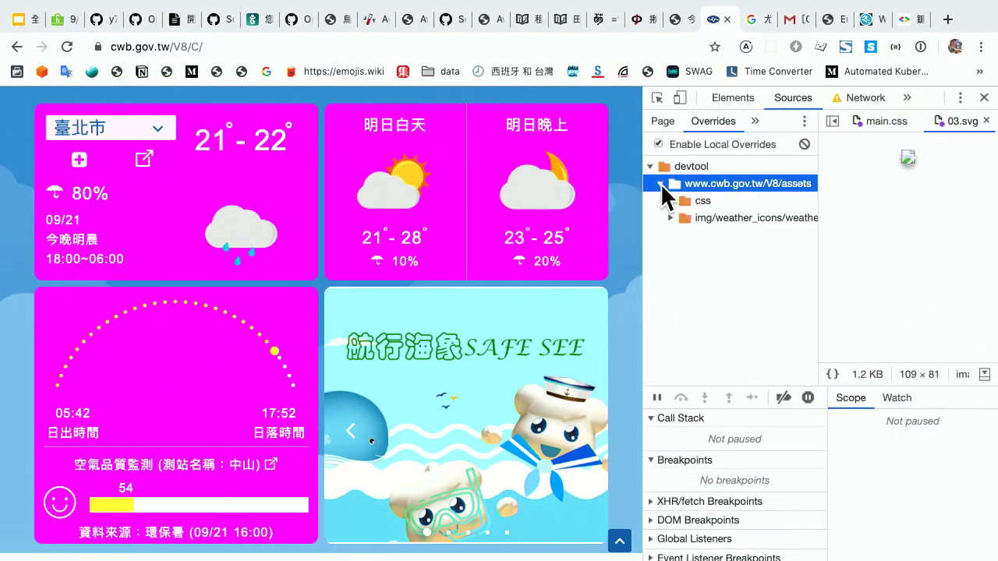
{"action": "left_click", "coordinate": [671, 218]}
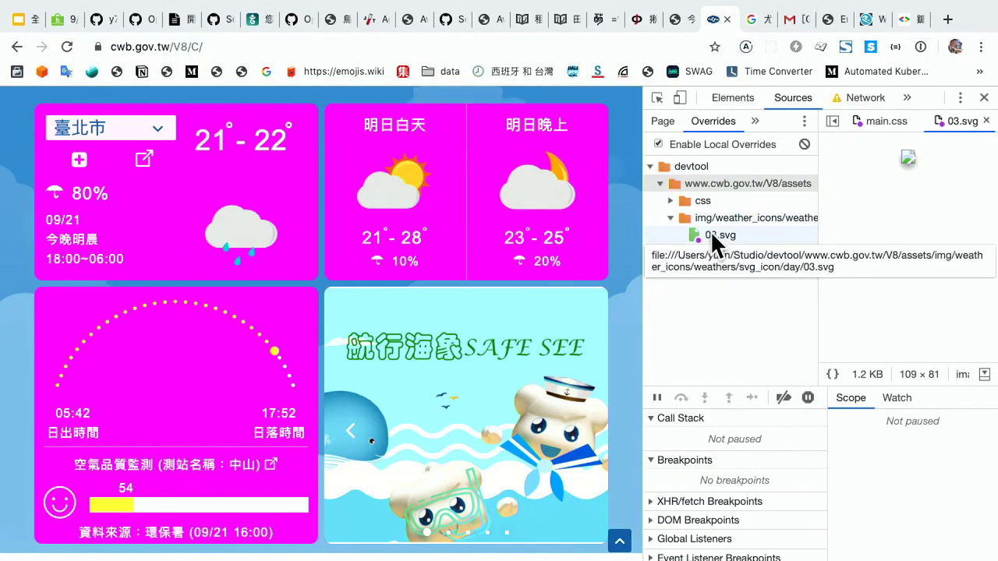
{"action": "left_click", "coordinate": [721, 98]}
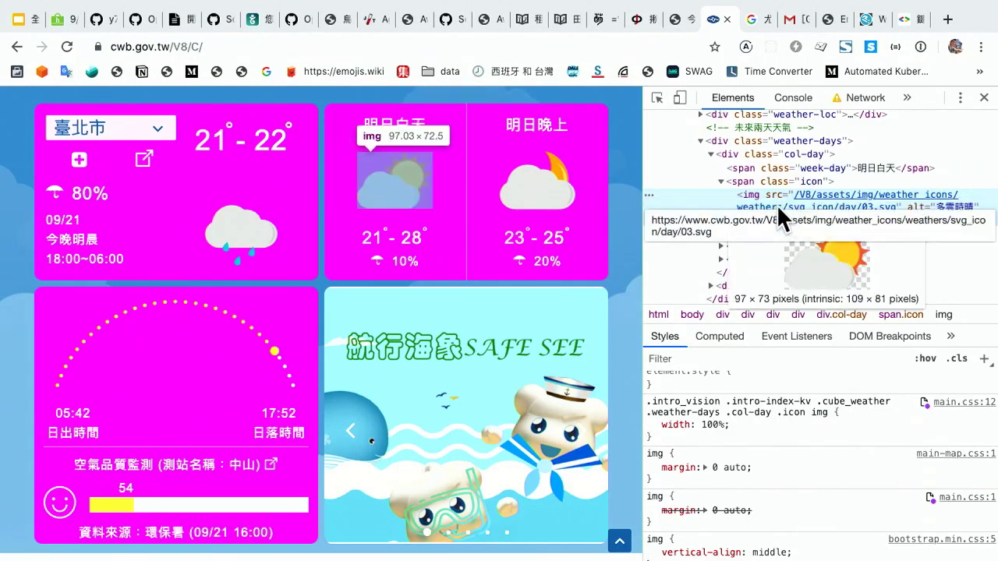
{"action": "left_click", "coordinate": [758, 18]}
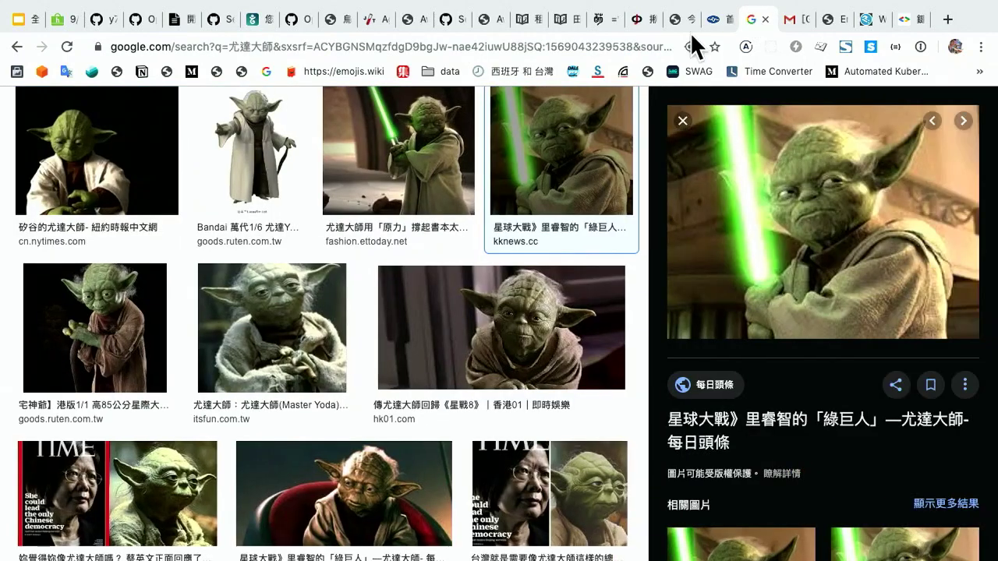
{"action": "left_click", "coordinate": [608, 37]}
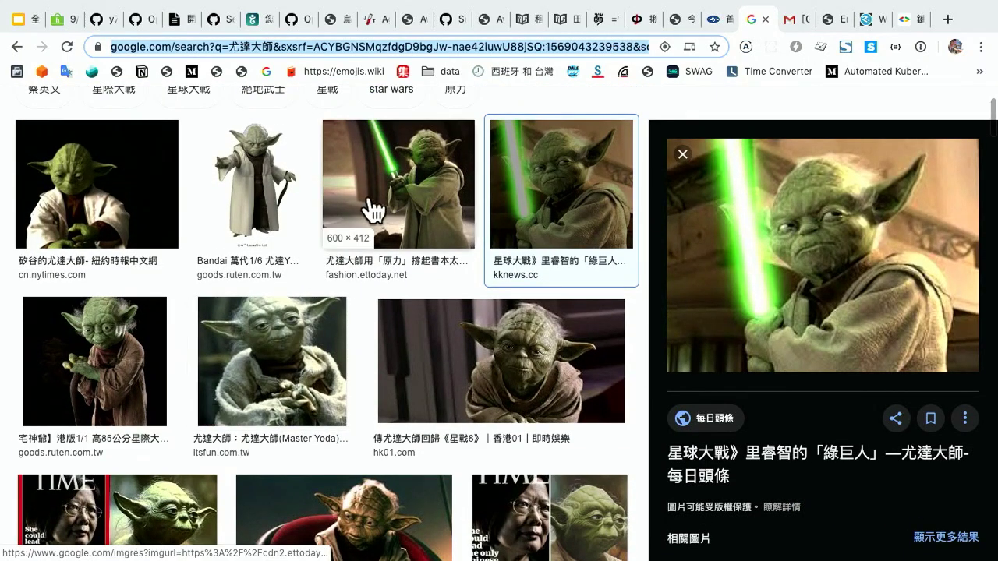
{"action": "left_click", "coordinate": [381, 210]}
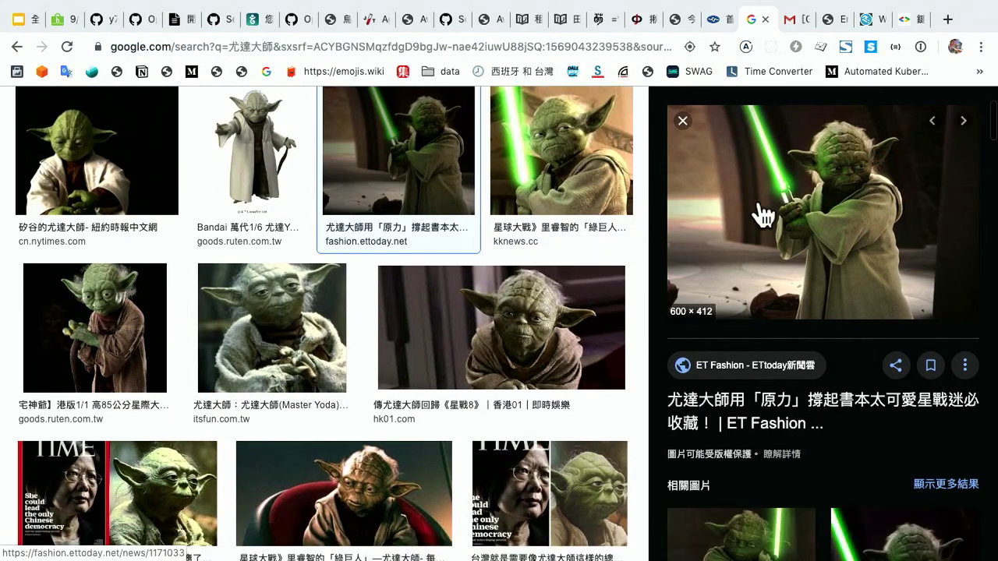
{"action": "left_click", "coordinate": [102, 173]}
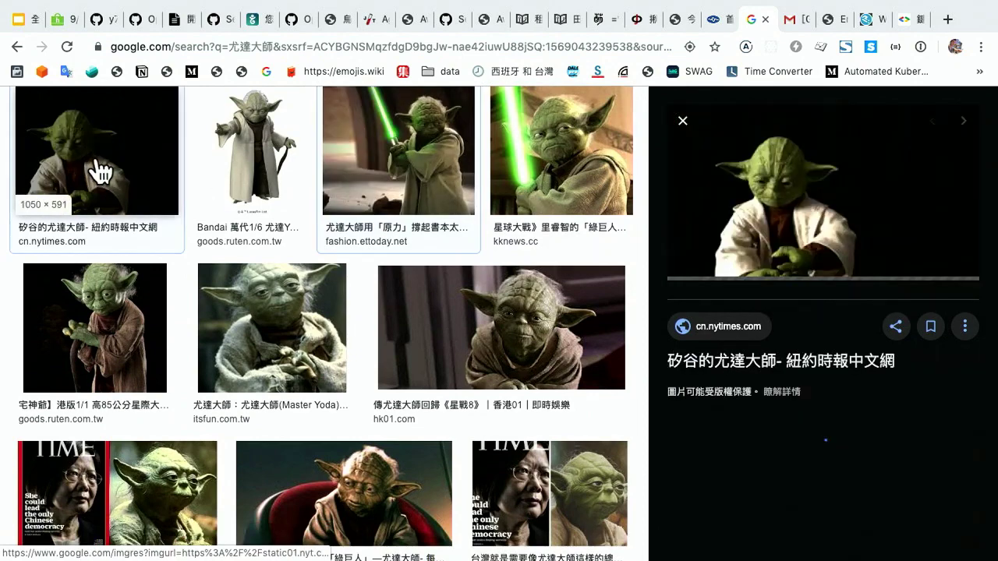
{"action": "left_click", "coordinate": [330, 304]}
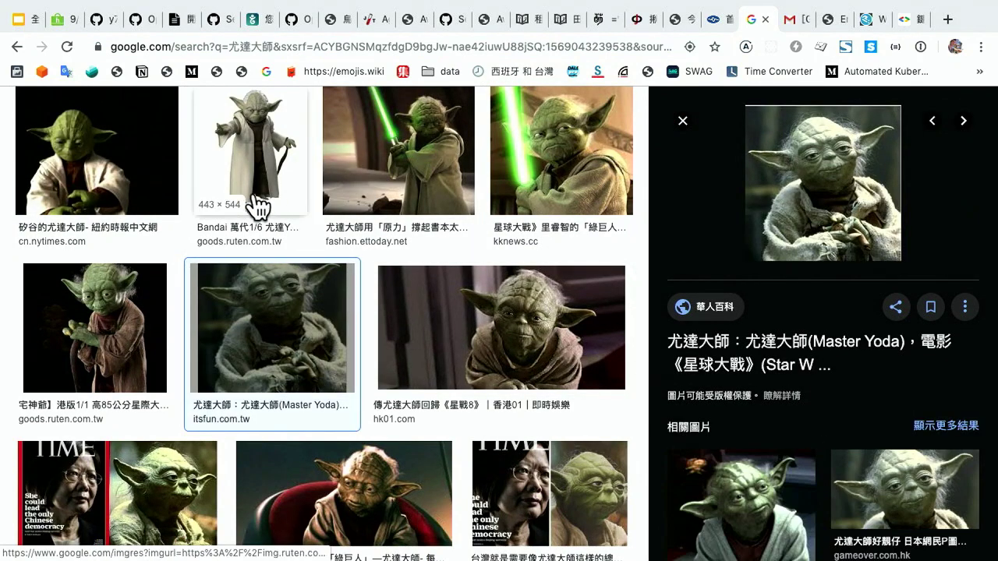
{"action": "left_click", "coordinate": [553, 174]}
{"action": "right_click", "coordinate": [796, 195]}
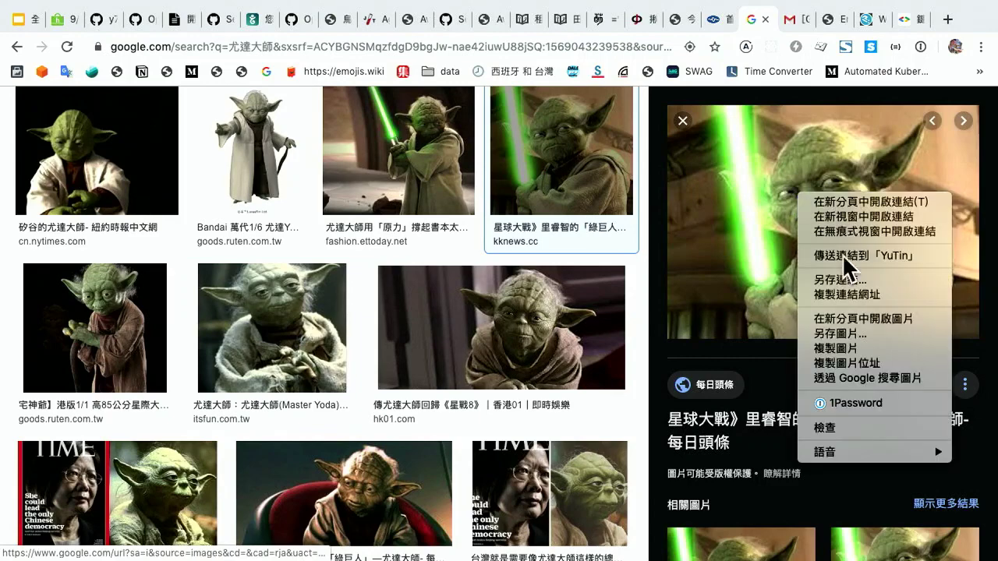
{"action": "left_click", "coordinate": [871, 335]}
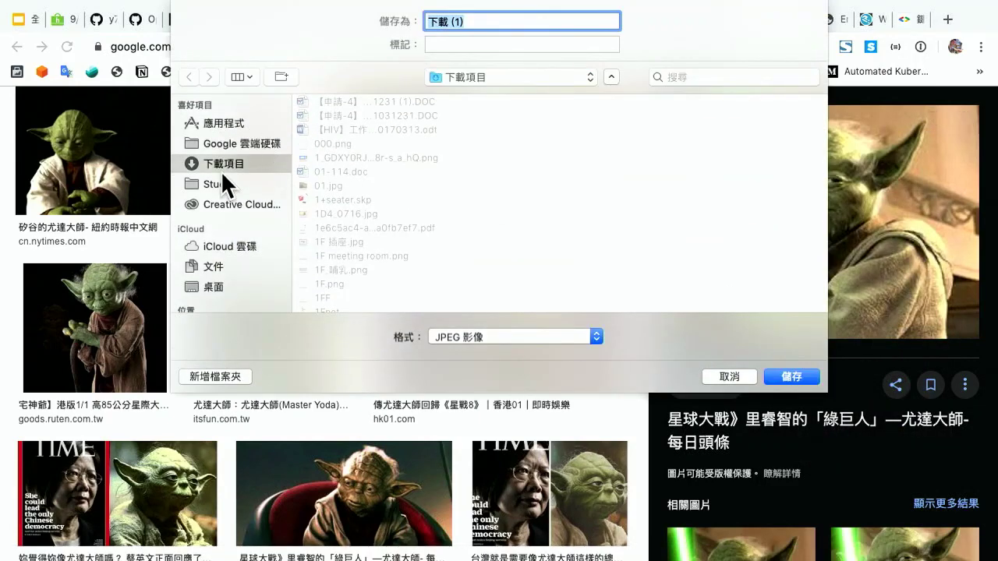
{"action": "left_click", "coordinate": [224, 182]}
{"action": "scroll", "coordinate": [345, 125], "scroll_direction": "down", "scroll_amount": 2}
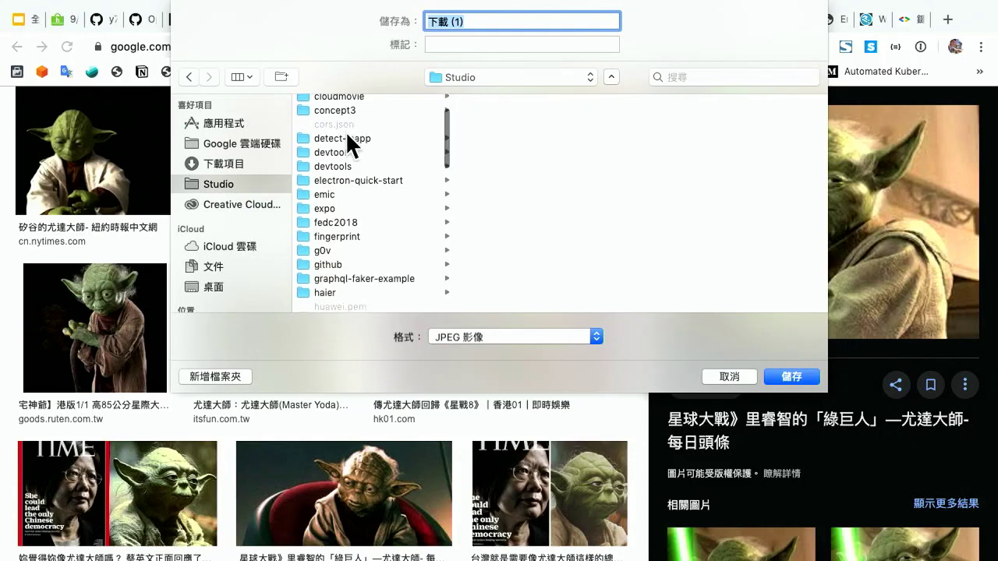
{"action": "scroll", "coordinate": [347, 132], "scroll_direction": "down", "scroll_amount": 1}
{"action": "scroll", "coordinate": [346, 133], "scroll_direction": "up", "scroll_amount": 2}
{"action": "left_click", "coordinate": [348, 145]}
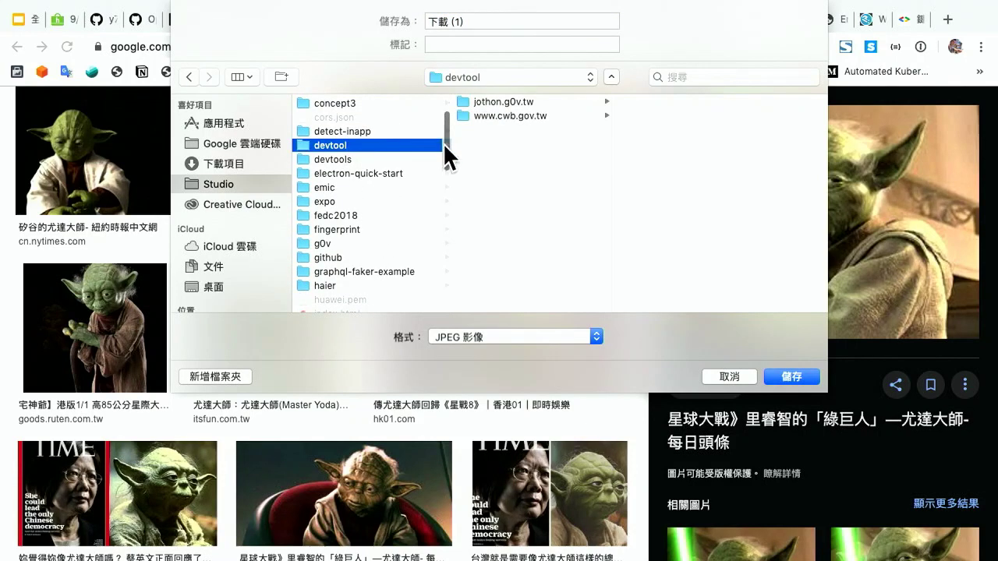
{"action": "left_click", "coordinate": [390, 155]}
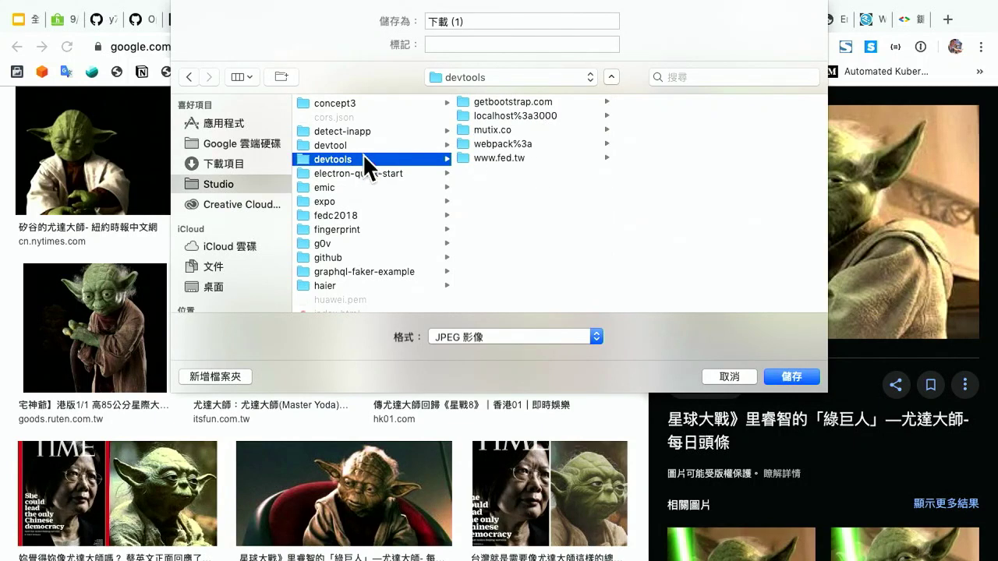
{"action": "left_click", "coordinate": [361, 147]}
{"action": "left_click", "coordinate": [522, 115]}
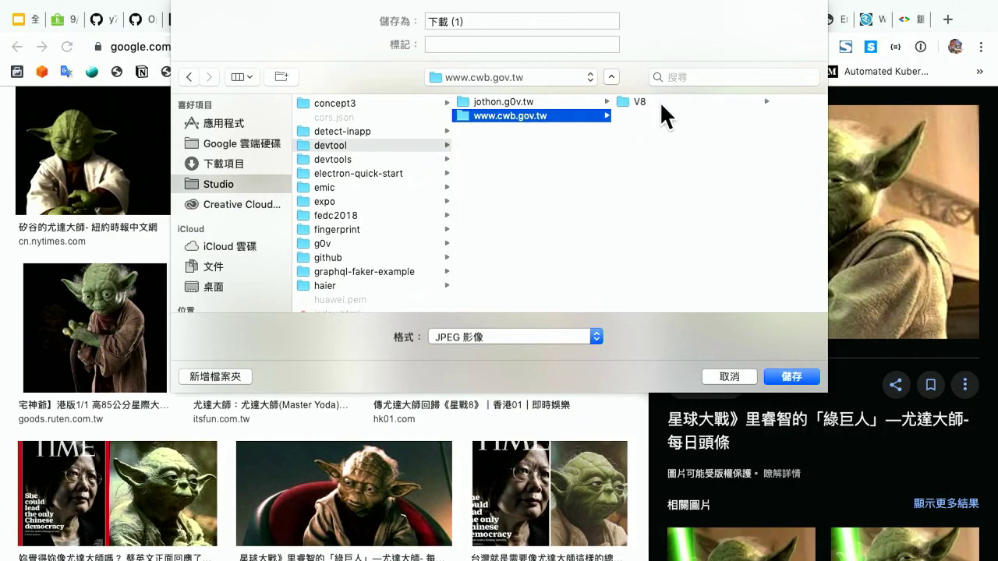
{"action": "left_click", "coordinate": [661, 100]}
{"action": "left_click", "coordinate": [700, 98]}
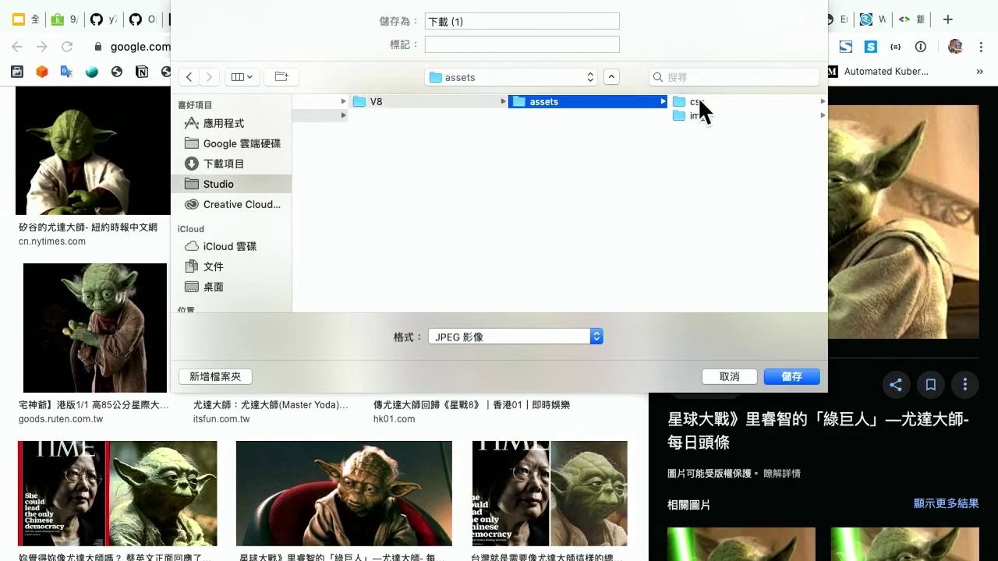
{"action": "left_click", "coordinate": [714, 117]}
{"action": "left_click", "coordinate": [712, 103]}
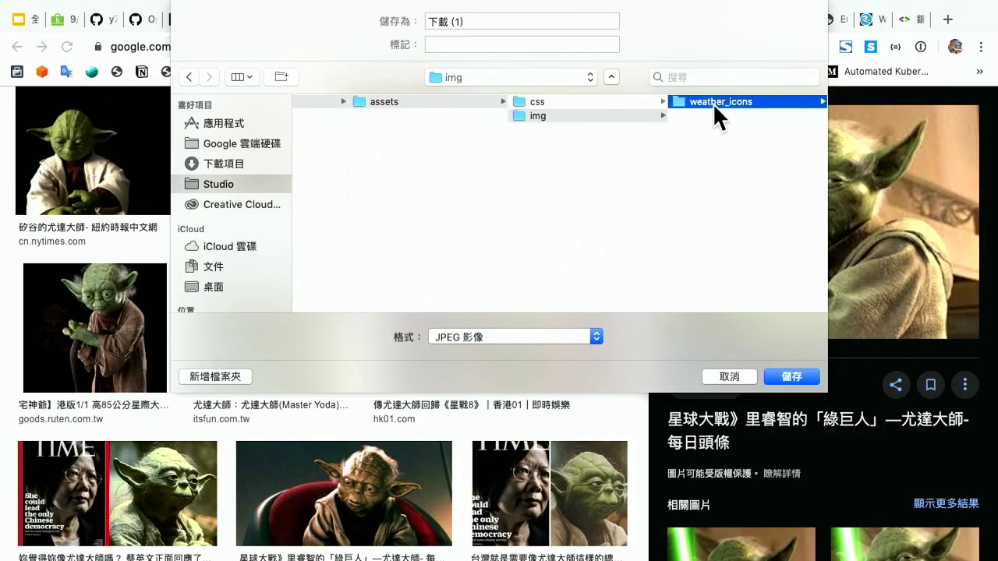
{"action": "left_click", "coordinate": [722, 102]}
{"action": "left_click", "coordinate": [722, 101]}
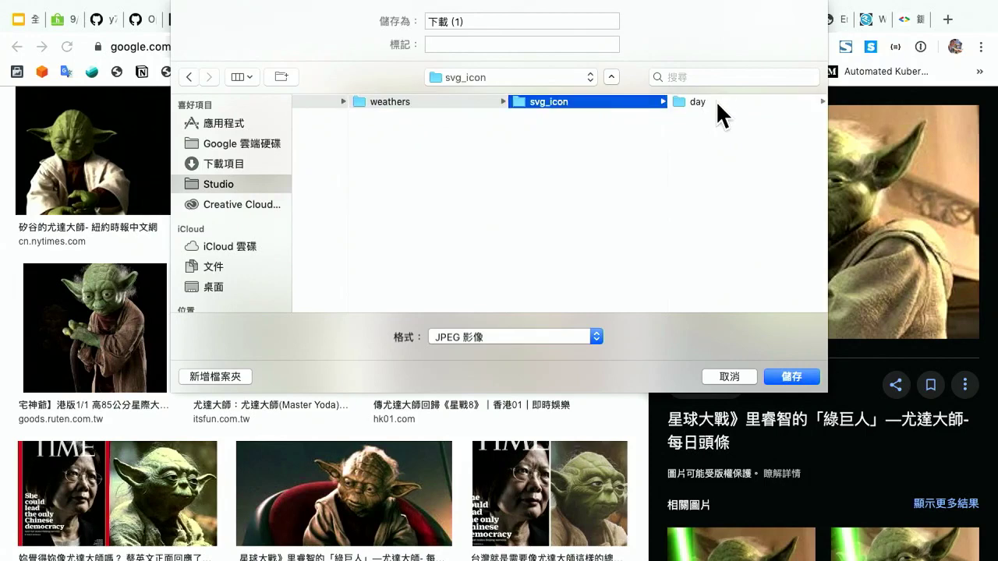
{"action": "left_click", "coordinate": [716, 101]}
{"action": "left_click", "coordinate": [705, 100]}
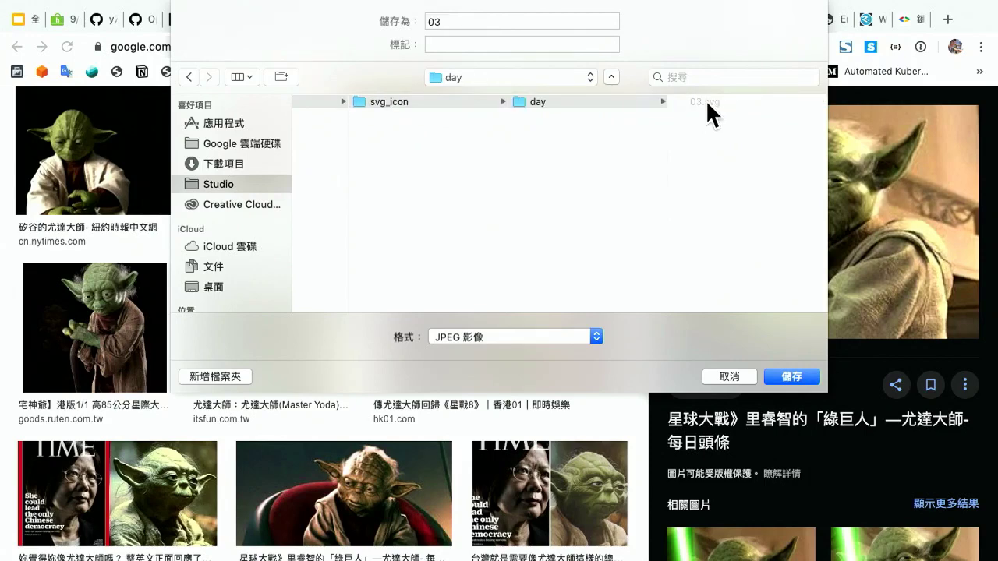
{"action": "left_click", "coordinate": [741, 378]}
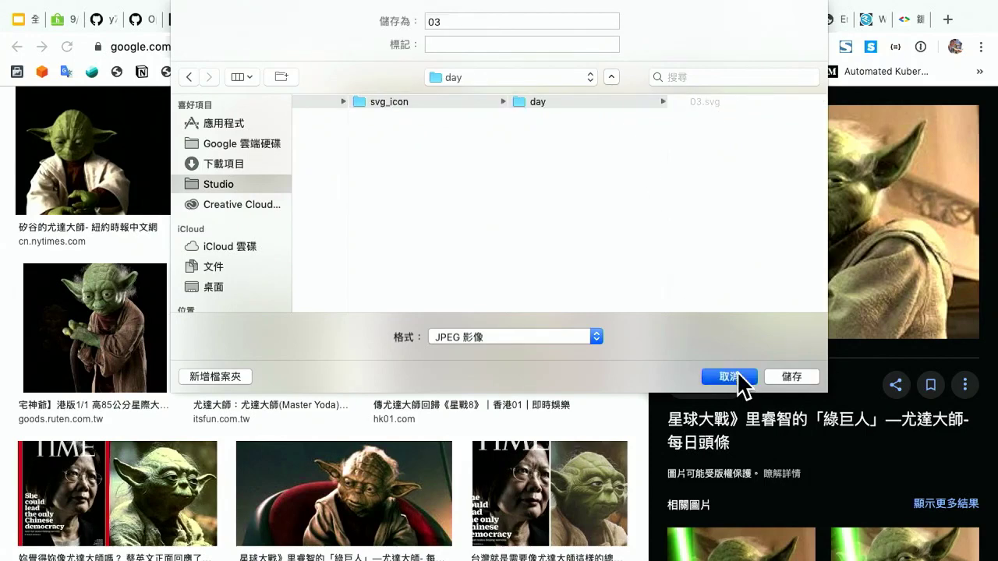
{"action": "scroll", "coordinate": [361, 140], "scroll_direction": "up", "scroll_amount": 3}
{"action": "scroll", "coordinate": [361, 141], "scroll_direction": "down", "scroll_amount": 1}
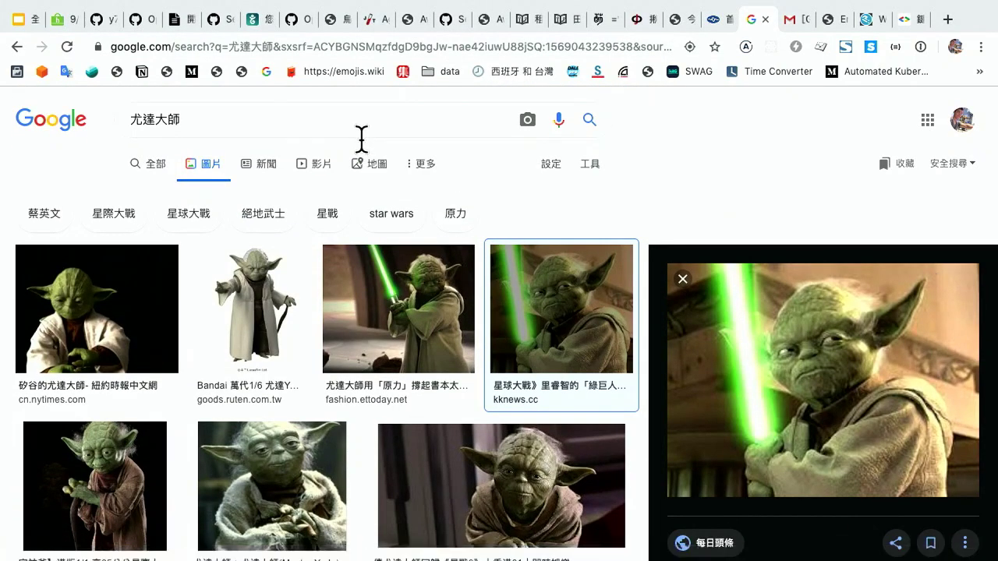
Replace the Google Images query with '.svg icon' and run the search.
{"action": "key", "text": "super+a"}
{"action": "type", "text": "."}
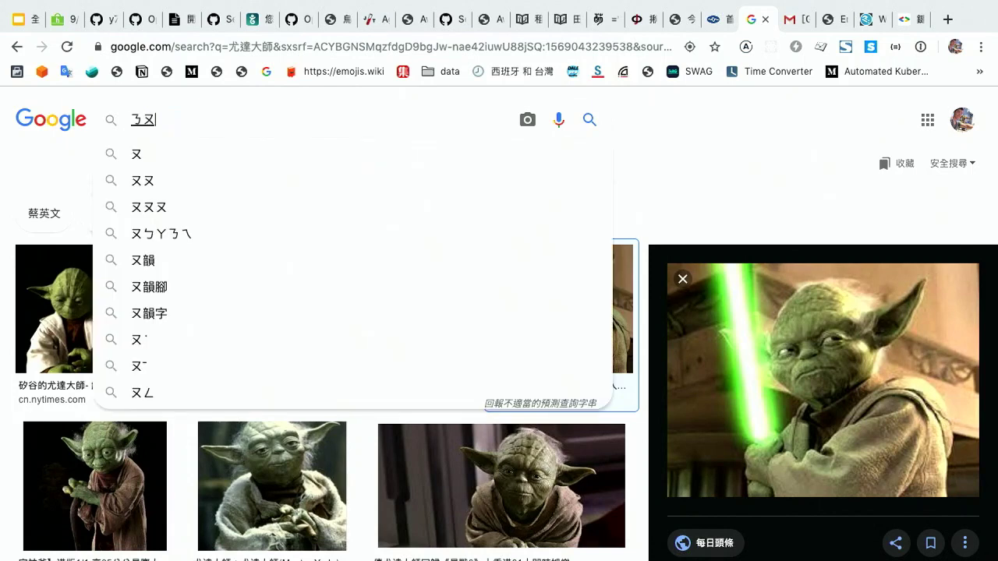
{"action": "key", "text": "BackSpace"}
{"action": "type", "text": ".svg icon"}
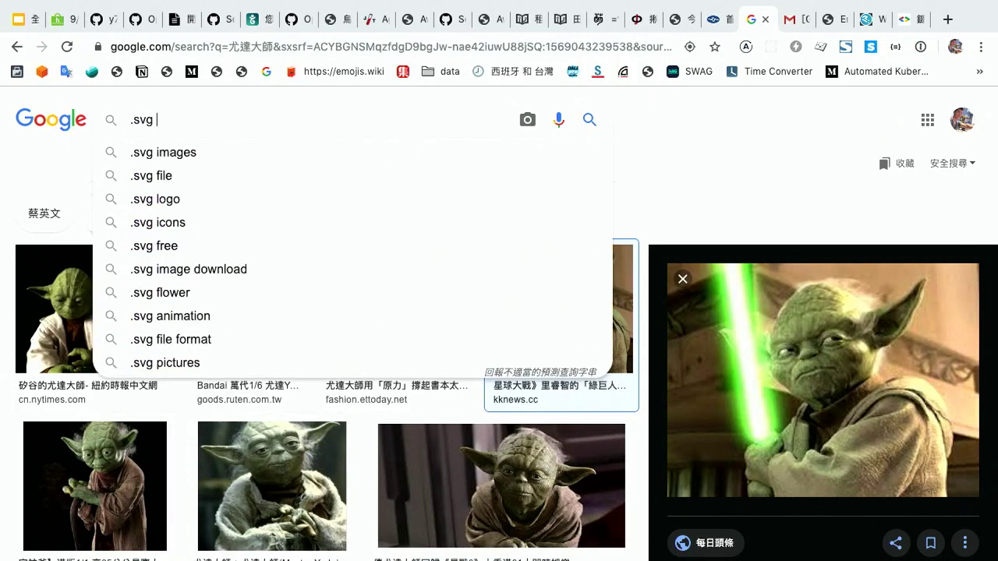
{"action": "key", "text": "Return"}
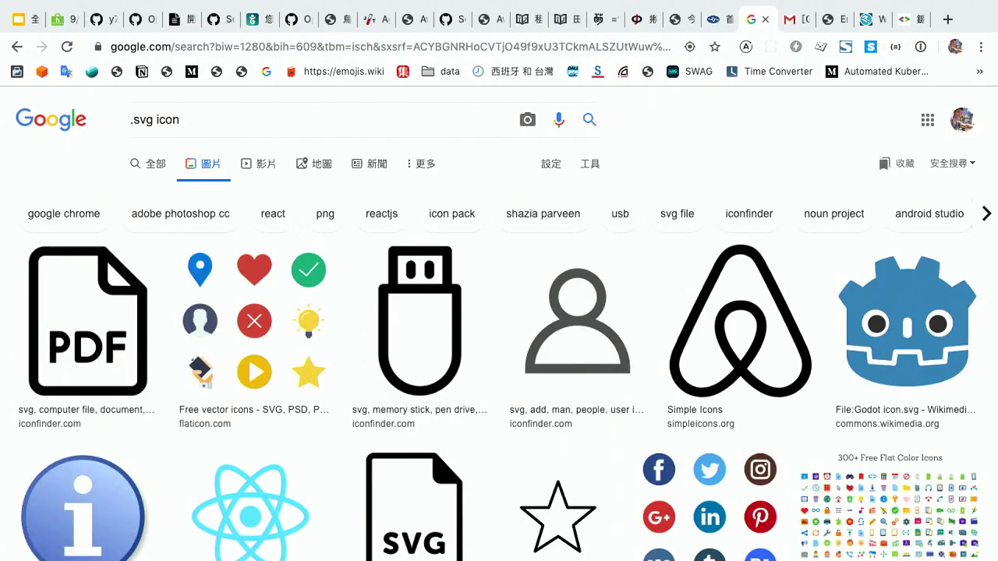
Preview the Godot icon result and follow its Wikimedia Commons link.
{"action": "left_click", "coordinate": [464, 315]}
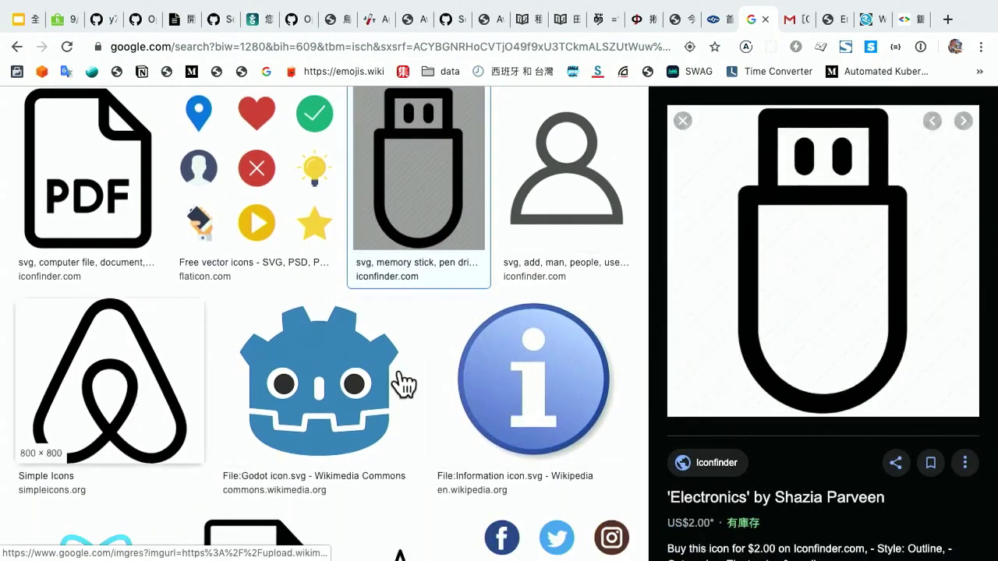
{"action": "scroll", "coordinate": [532, 390], "scroll_direction": "down", "scroll_amount": 3}
{"action": "scroll", "coordinate": [533, 390], "scroll_direction": "down", "scroll_amount": 3}
{"action": "left_click", "coordinate": [383, 223]}
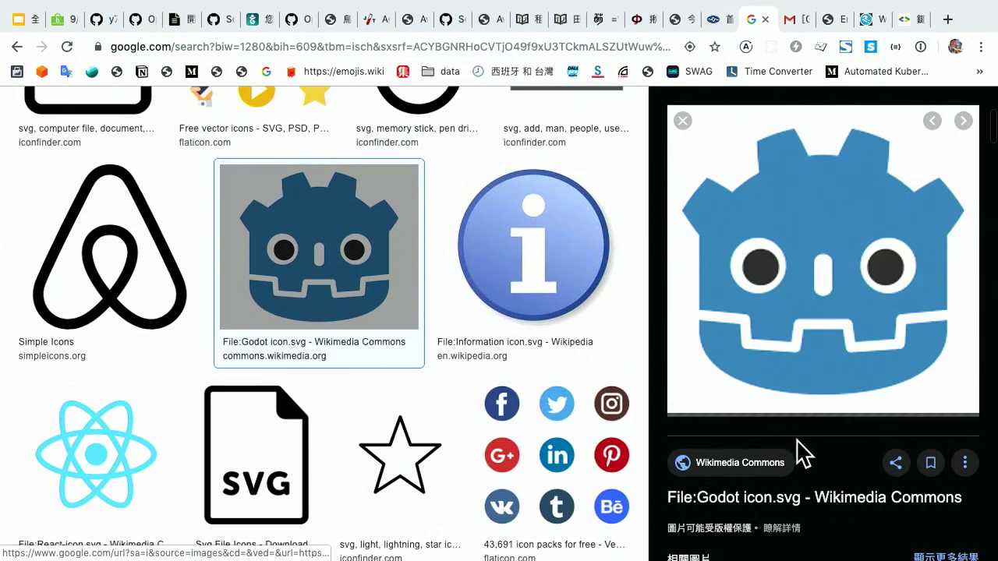
{"action": "scroll", "coordinate": [802, 452], "scroll_direction": "down", "scroll_amount": 3}
{"action": "scroll", "coordinate": [802, 457], "scroll_direction": "up", "scroll_amount": 3}
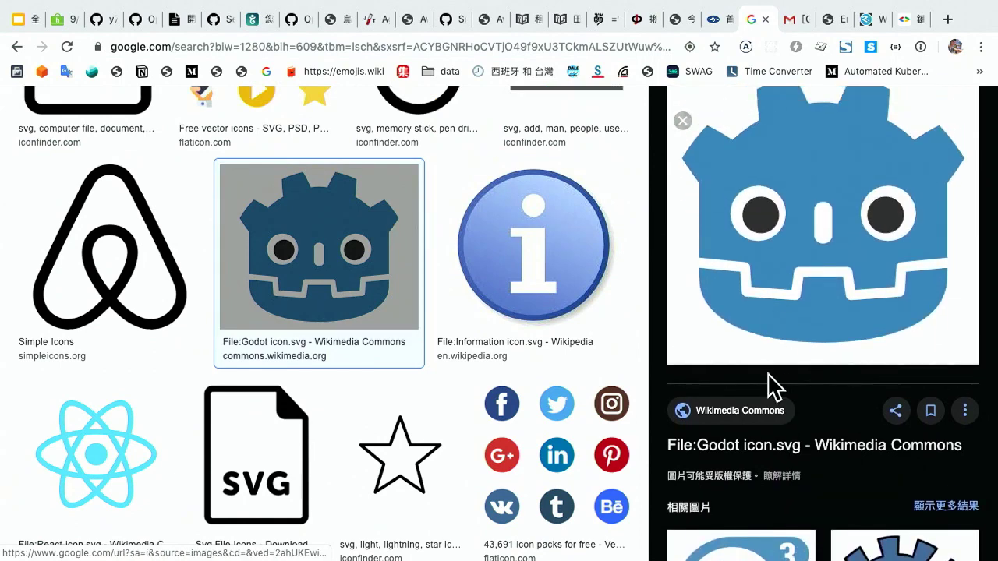
{"action": "left_click", "coordinate": [754, 411]}
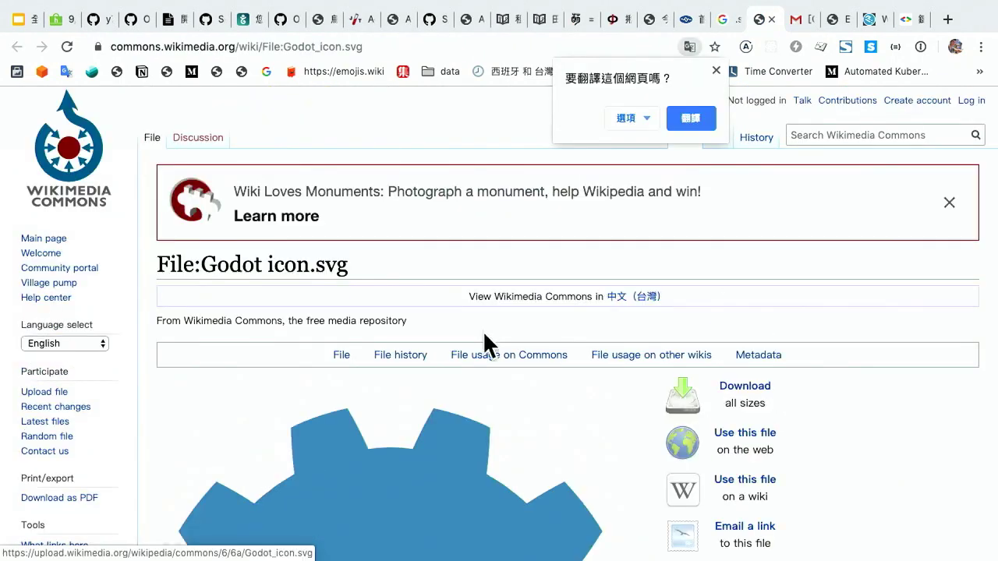
Try saving the Godot icon via the image's Save Image option, then cancel the PNG save.
{"action": "scroll", "coordinate": [460, 358], "scroll_direction": "down", "scroll_amount": 3}
{"action": "scroll", "coordinate": [430, 372], "scroll_direction": "down", "scroll_amount": 1}
{"action": "scroll", "coordinate": [865, 352], "scroll_direction": "up", "scroll_amount": 1}
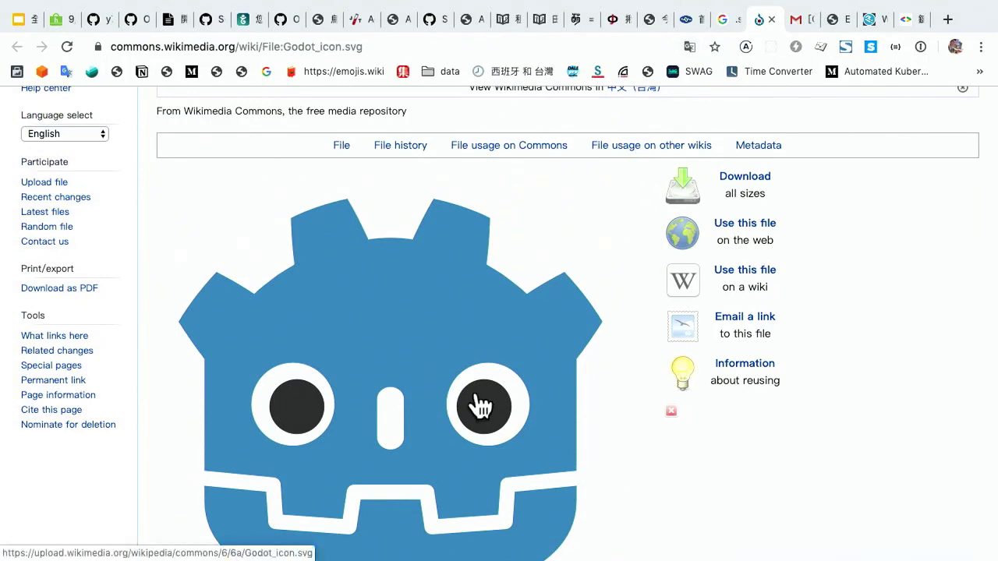
{"action": "scroll", "coordinate": [477, 397], "scroll_direction": "down", "scroll_amount": 5}
{"action": "scroll", "coordinate": [477, 395], "scroll_direction": "down", "scroll_amount": 1}
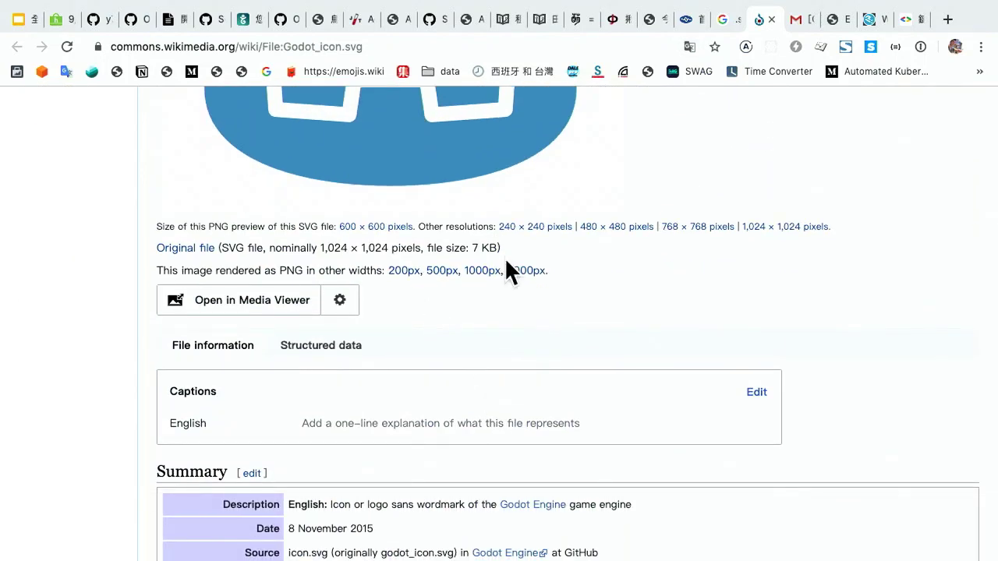
{"action": "scroll", "coordinate": [456, 321], "scroll_direction": "up", "scroll_amount": 10}
{"action": "right_click", "coordinate": [433, 287]}
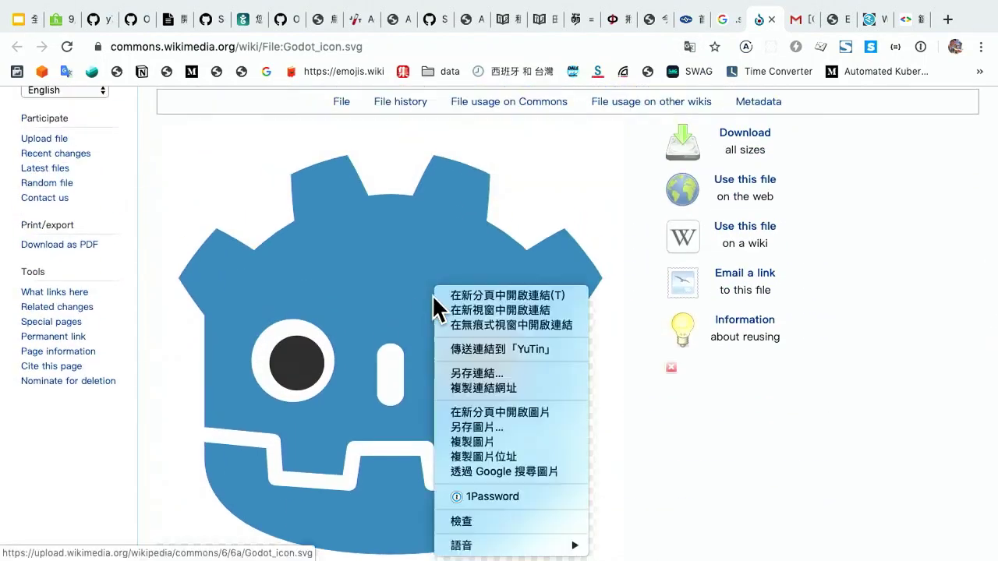
{"action": "left_click", "coordinate": [507, 425]}
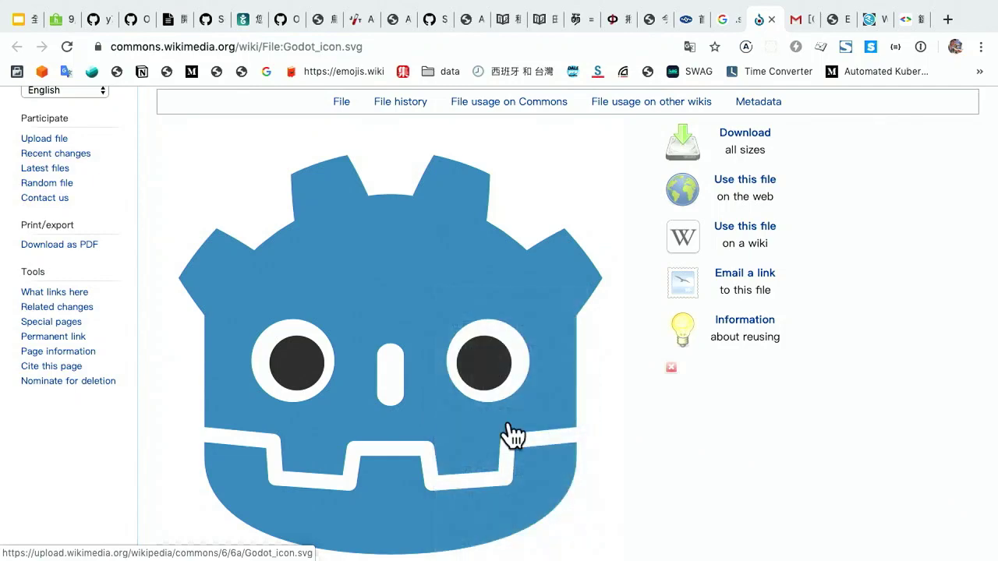
{"action": "left_click", "coordinate": [727, 374]}
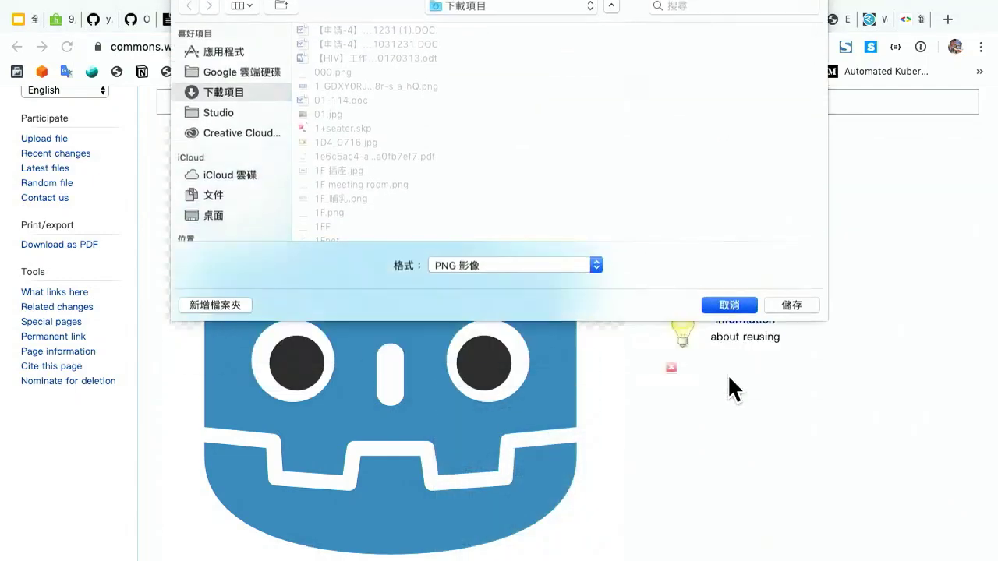
Copy the File URL from the Download details and load that SVG address in the tab.
{"action": "scroll", "coordinate": [737, 335], "scroll_direction": "down", "scroll_amount": 1}
{"action": "scroll", "coordinate": [747, 292], "scroll_direction": "up", "scroll_amount": 1}
{"action": "left_click", "coordinate": [763, 201]}
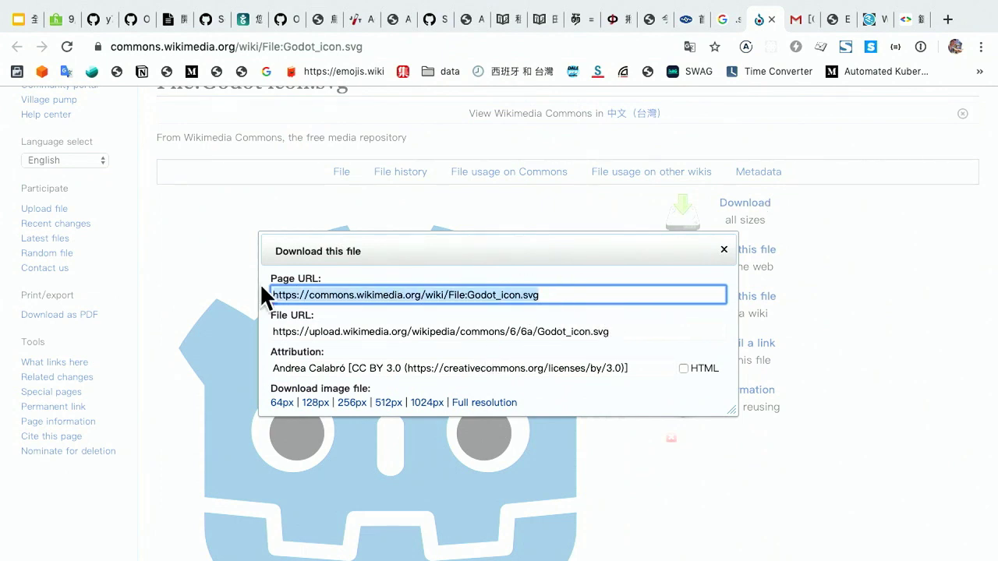
{"action": "right_click", "coordinate": [550, 296]}
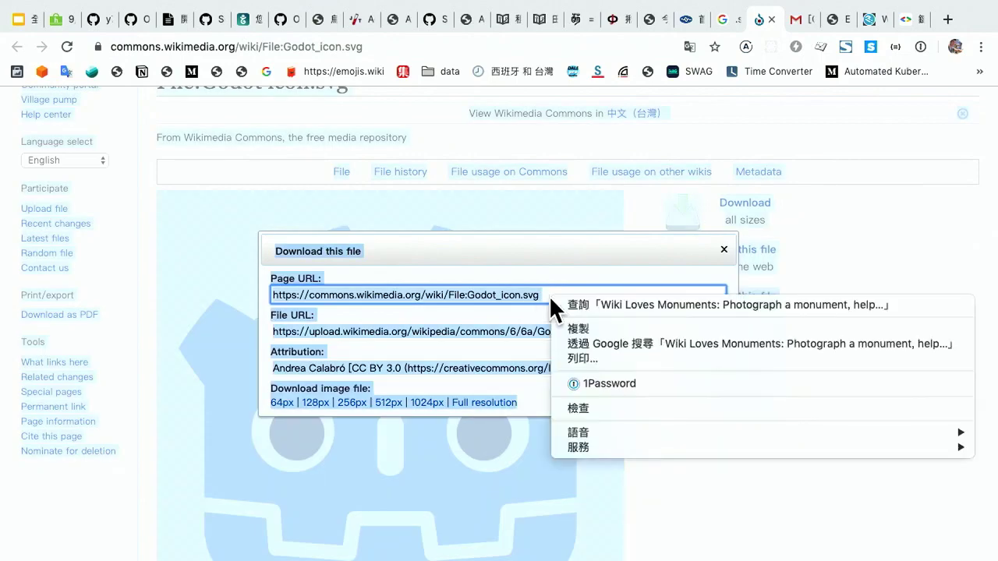
{"action": "left_click", "coordinate": [536, 295]}
{"action": "left_click", "coordinate": [599, 323]}
{"action": "key", "text": "ctrl+c"}
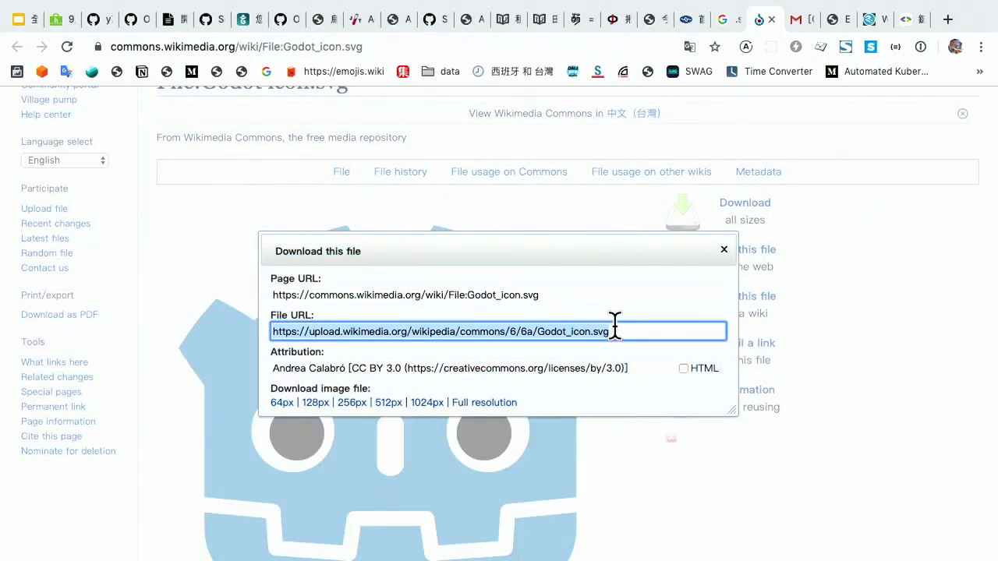
{"action": "left_click", "coordinate": [624, 47]}
{"action": "key", "text": "ctrl+v"}
{"action": "key", "text": "Return"}
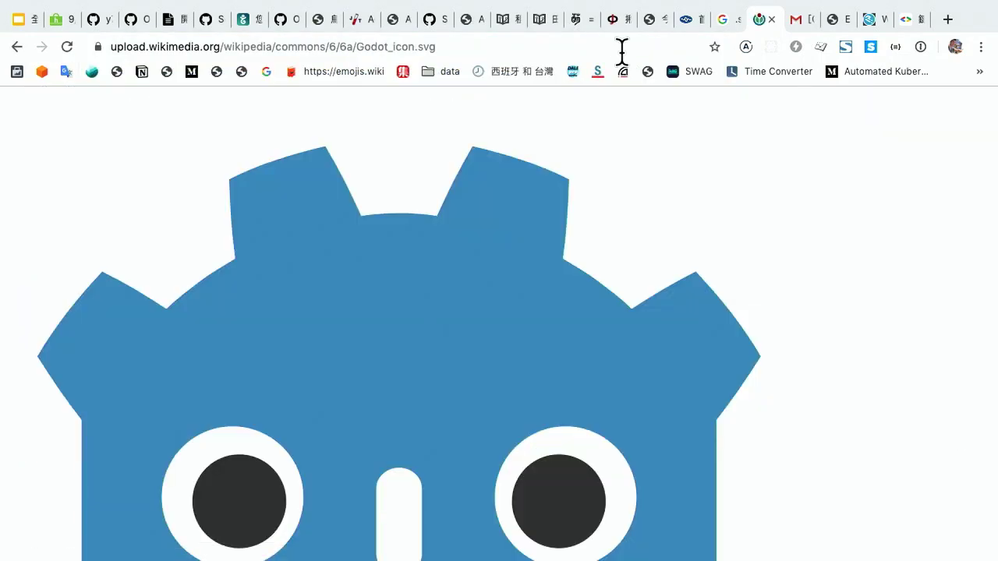
{"action": "left_click", "coordinate": [109, 8]}
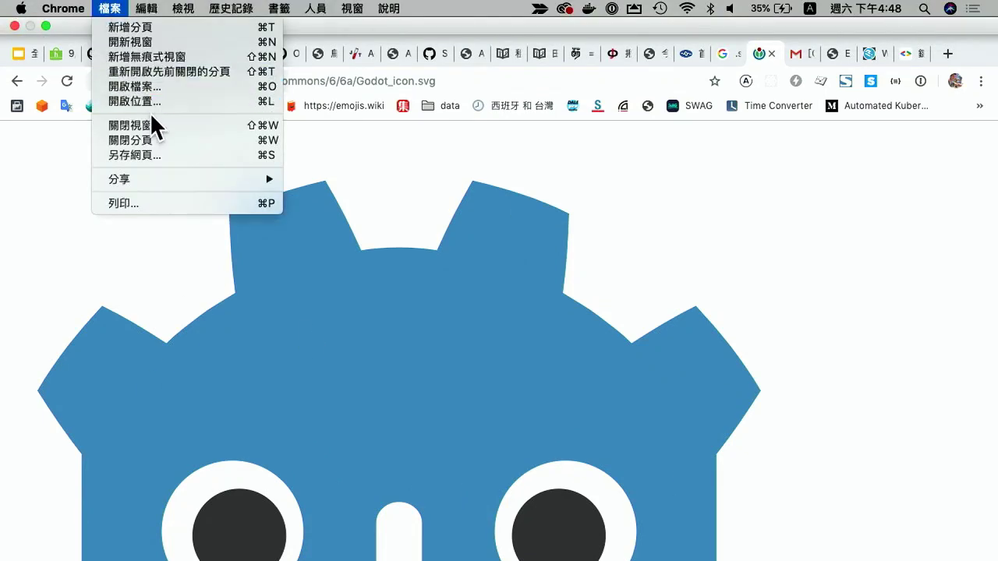
{"action": "left_click", "coordinate": [156, 155]}
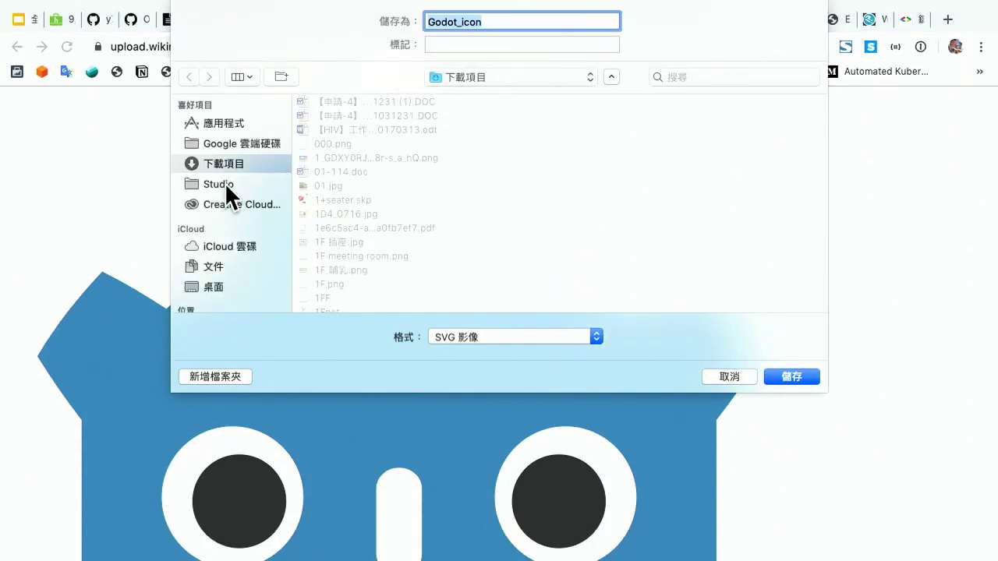
{"action": "left_click", "coordinate": [228, 184]}
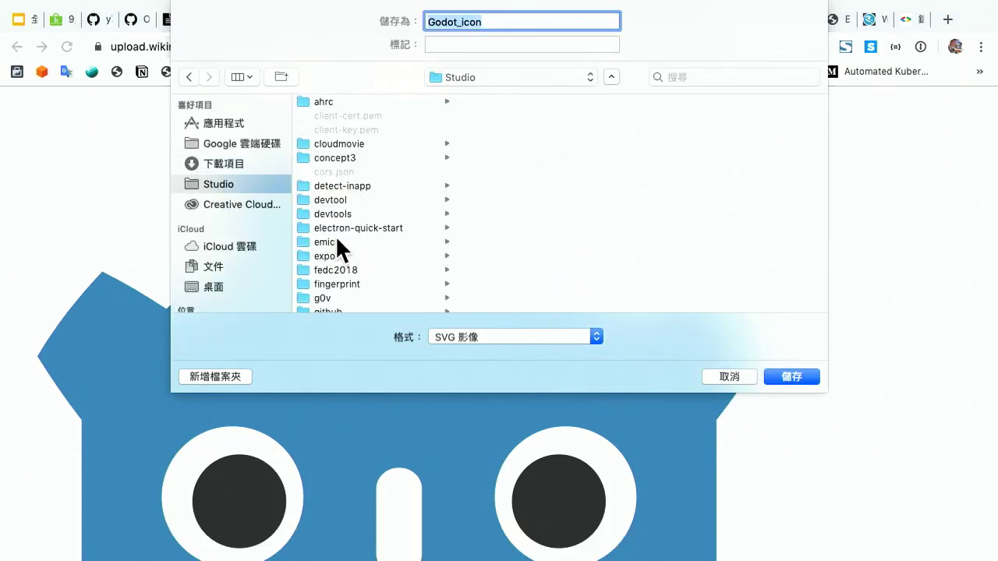
{"action": "scroll", "coordinate": [337, 247], "scroll_direction": "down", "scroll_amount": 1}
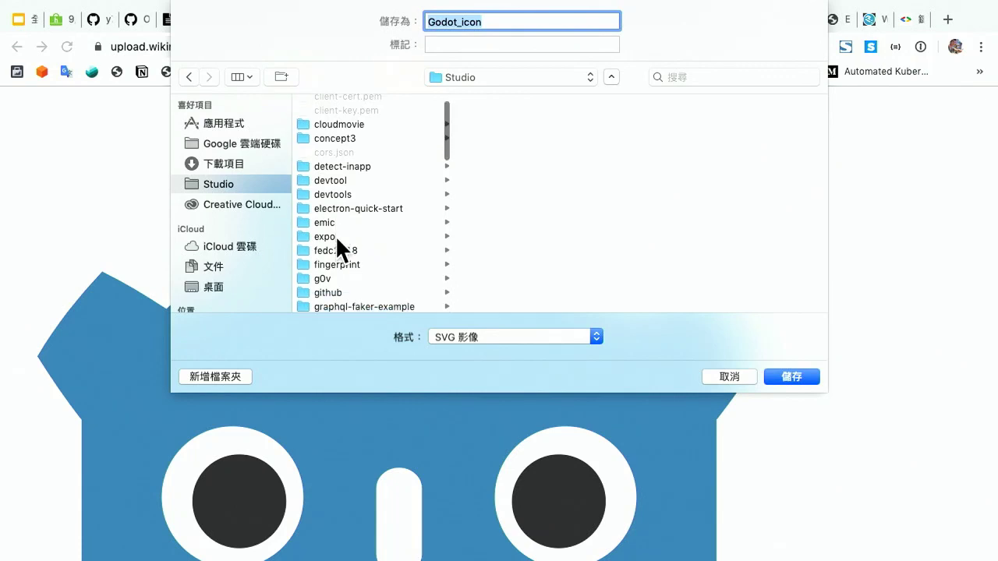
{"action": "left_click", "coordinate": [343, 184]}
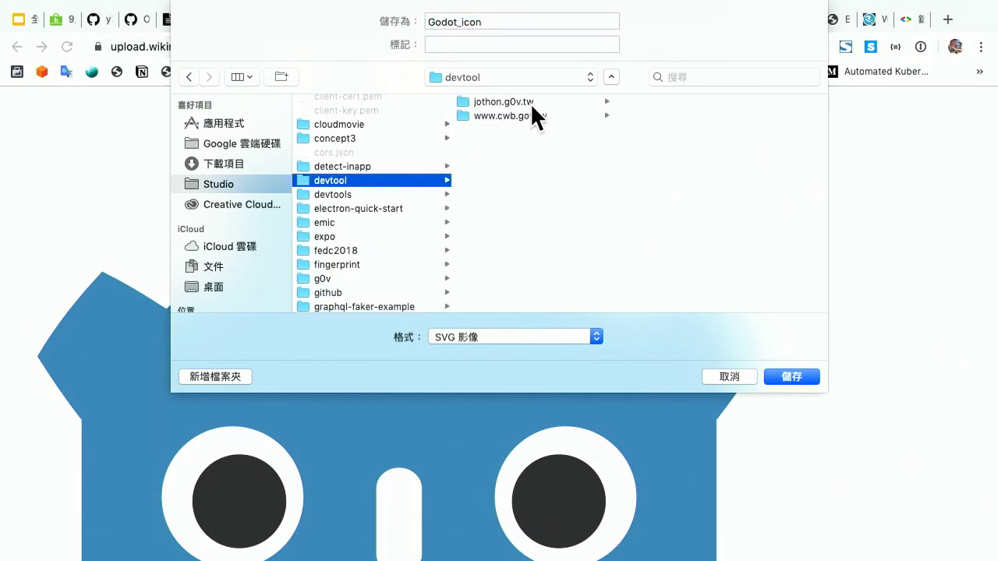
{"action": "left_click", "coordinate": [532, 114]}
{"action": "left_click", "coordinate": [709, 105]}
{"action": "left_click", "coordinate": [724, 105]}
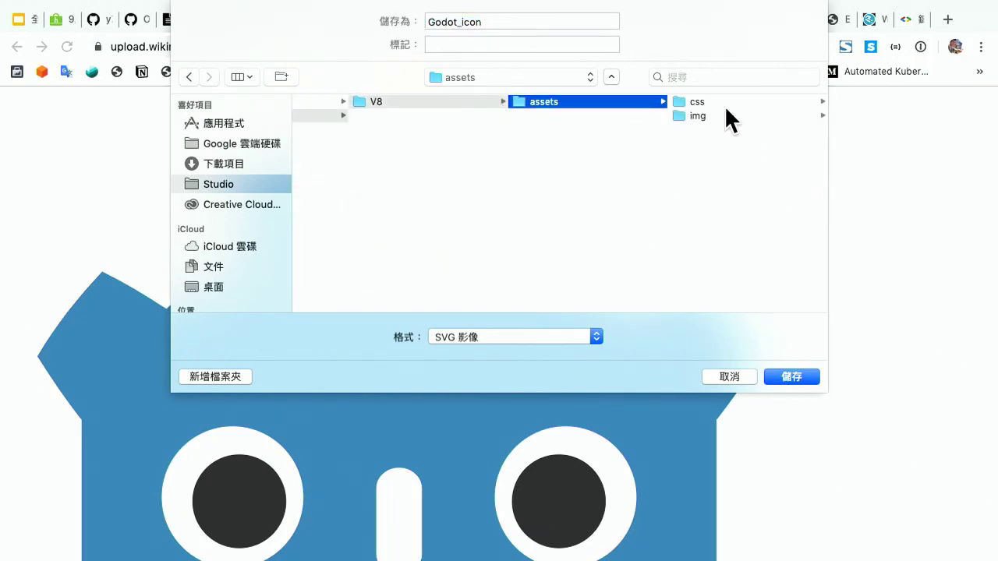
{"action": "left_click", "coordinate": [721, 114]}
Save the SVG as 03.svg in weather_icons/weathers/svg_icon/day, replacing the existing file.
{"action": "left_click", "coordinate": [719, 105]}
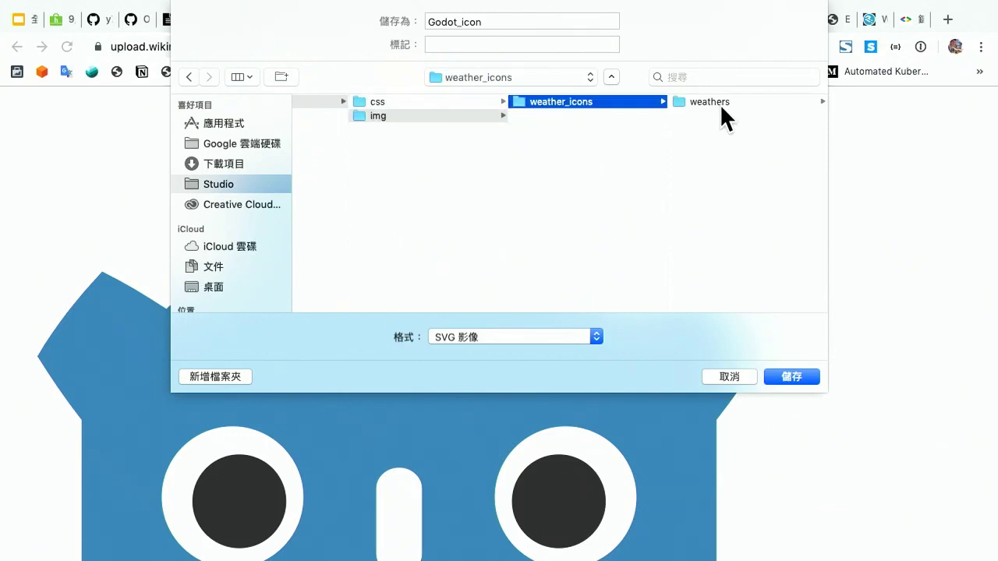
{"action": "left_click", "coordinate": [720, 104]}
{"action": "left_click", "coordinate": [720, 104]}
{"action": "left_click", "coordinate": [719, 103]}
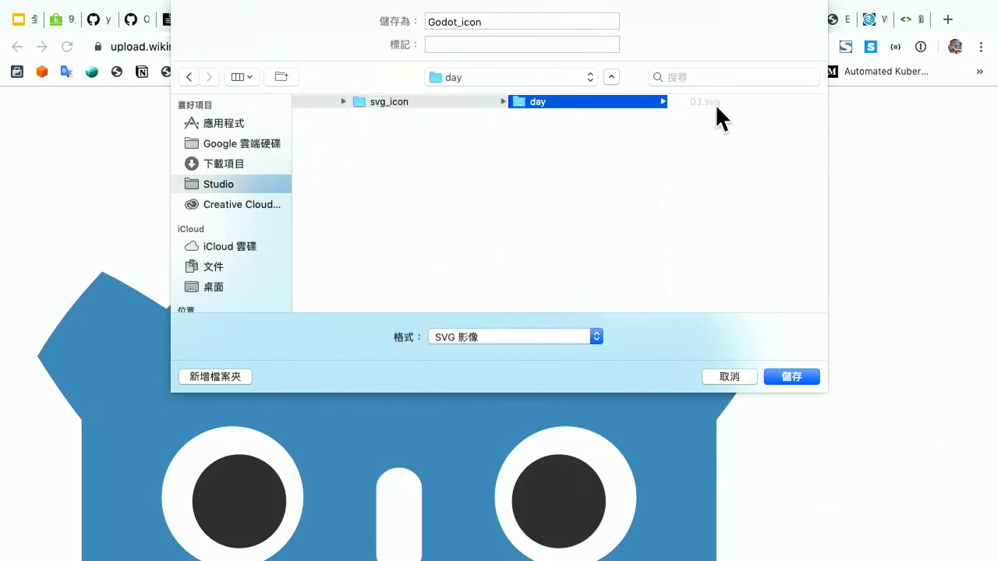
{"action": "left_click", "coordinate": [709, 100]}
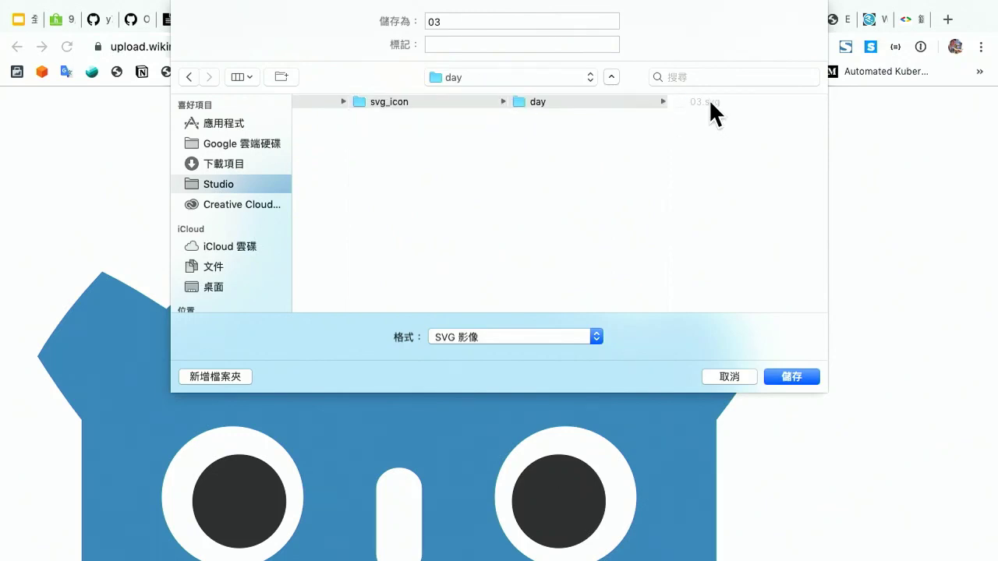
{"action": "left_click", "coordinate": [808, 378]}
{"action": "left_click", "coordinate": [626, 75]}
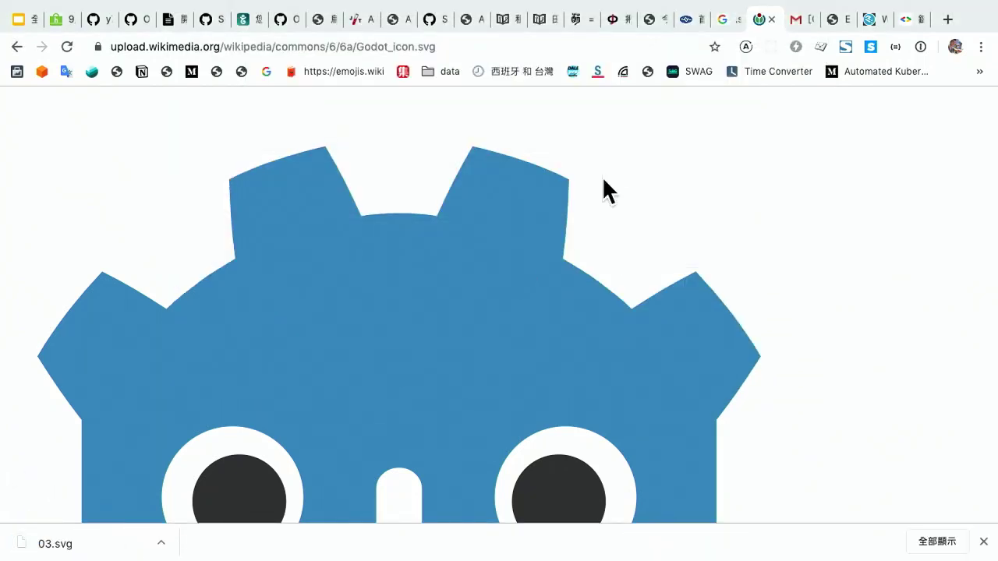
Switch to the cwb.gov.tw tab to see the Godot icon as tomorrow daytime's forecast icon.
{"action": "left_click", "coordinate": [689, 29]}
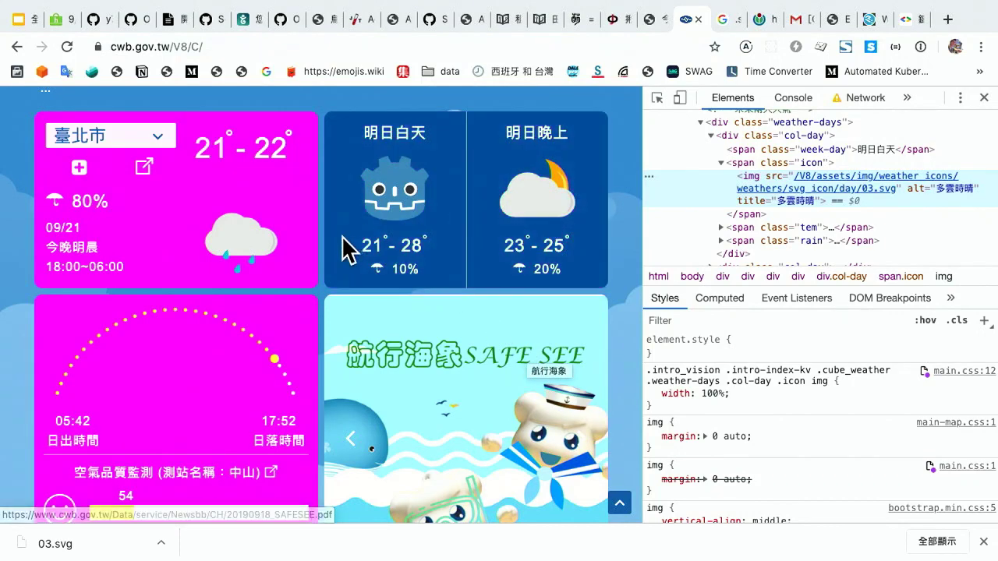
{"action": "scroll", "coordinate": [345, 246], "scroll_direction": "down", "scroll_amount": 1}
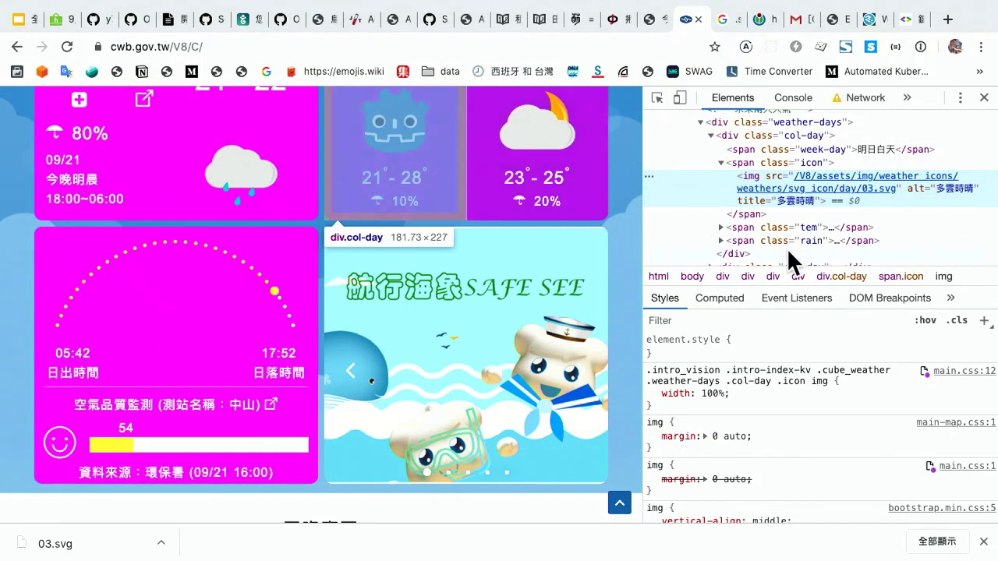
{"action": "mouse_move", "coordinate": [768, 176]}
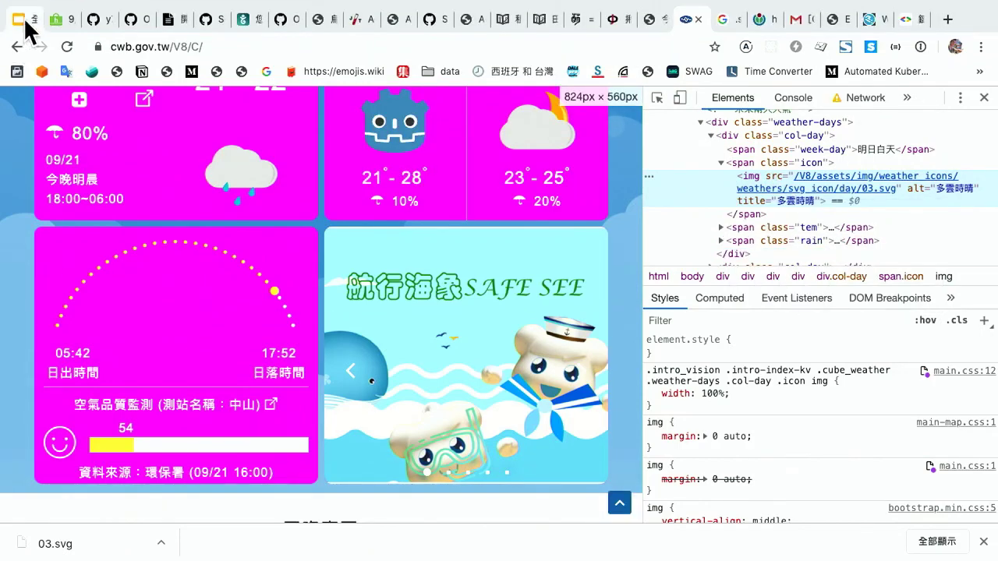
{"action": "left_click", "coordinate": [26, 22]}
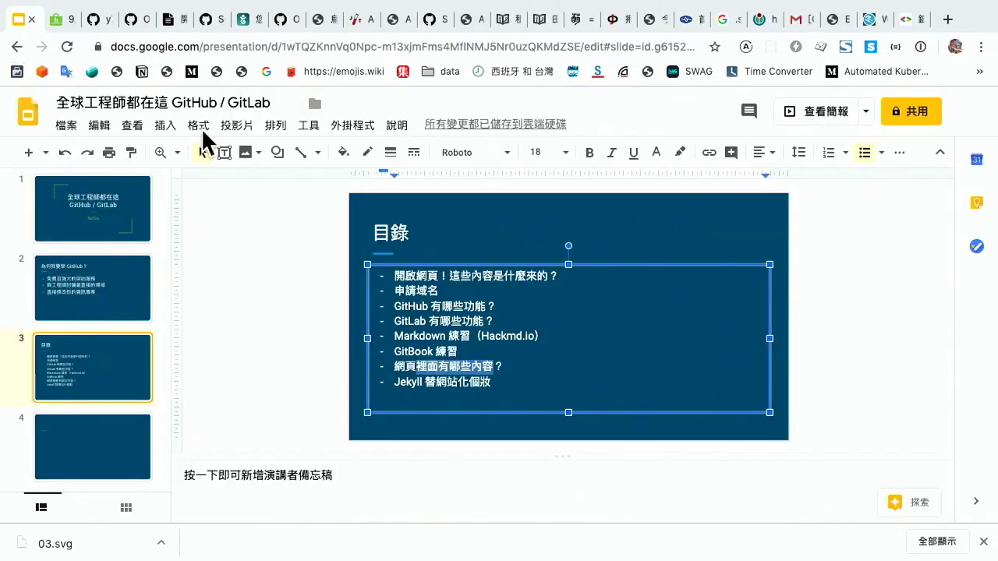
{"action": "left_click", "coordinate": [652, 21]}
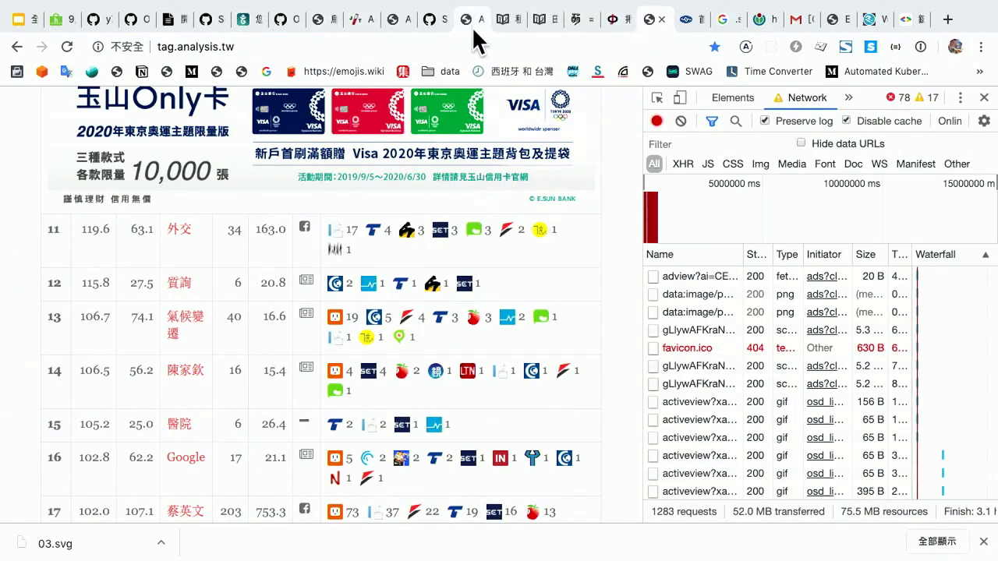
{"action": "left_click", "coordinate": [682, 25]}
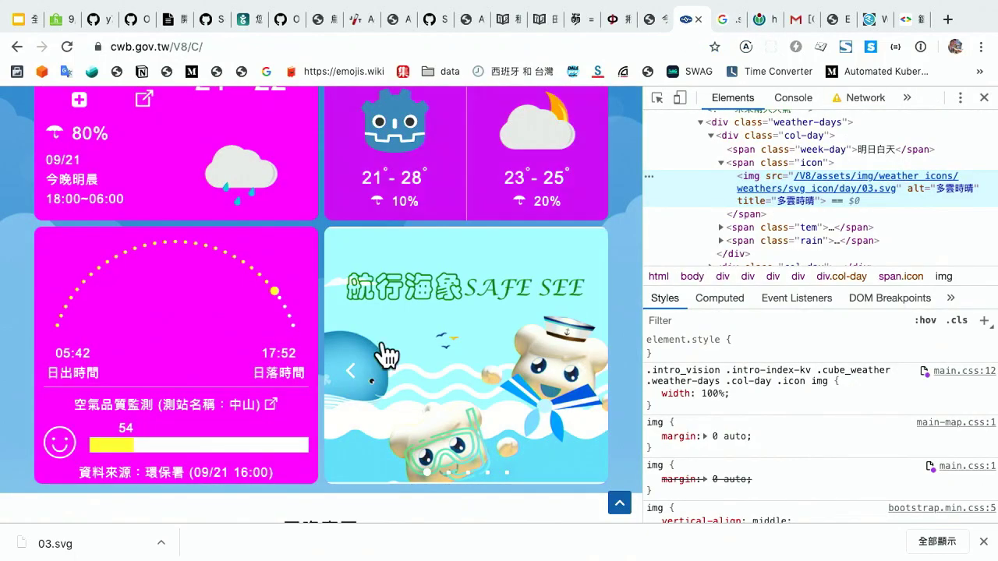
{"action": "scroll", "coordinate": [386, 352], "scroll_direction": "up", "scroll_amount": 3}
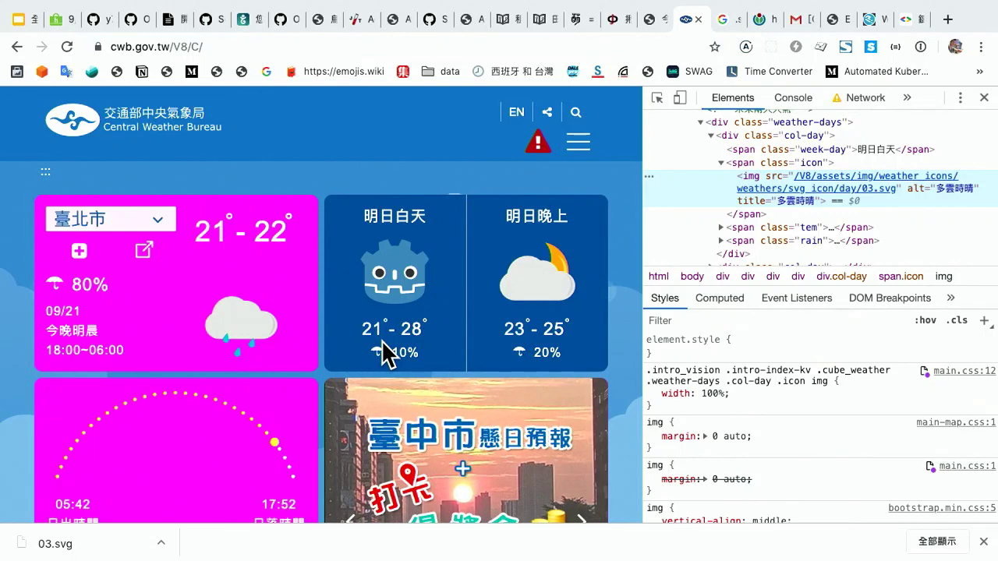
{"action": "mouse_move", "coordinate": [972, 8]}
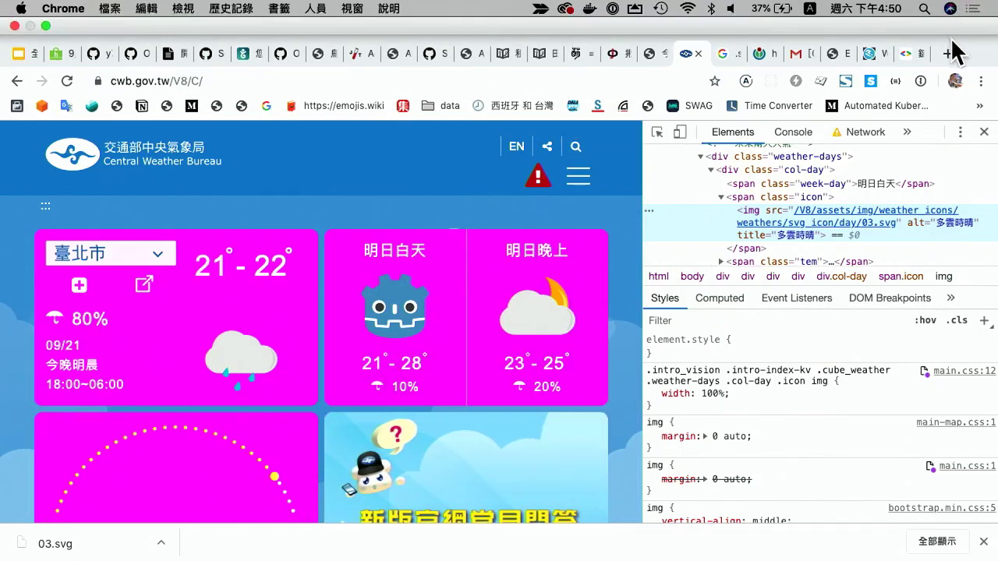
In a new tab, search Google for 'git 開源之道', entering the Chinese with Zhuyin input.
{"action": "left_click", "coordinate": [950, 49]}
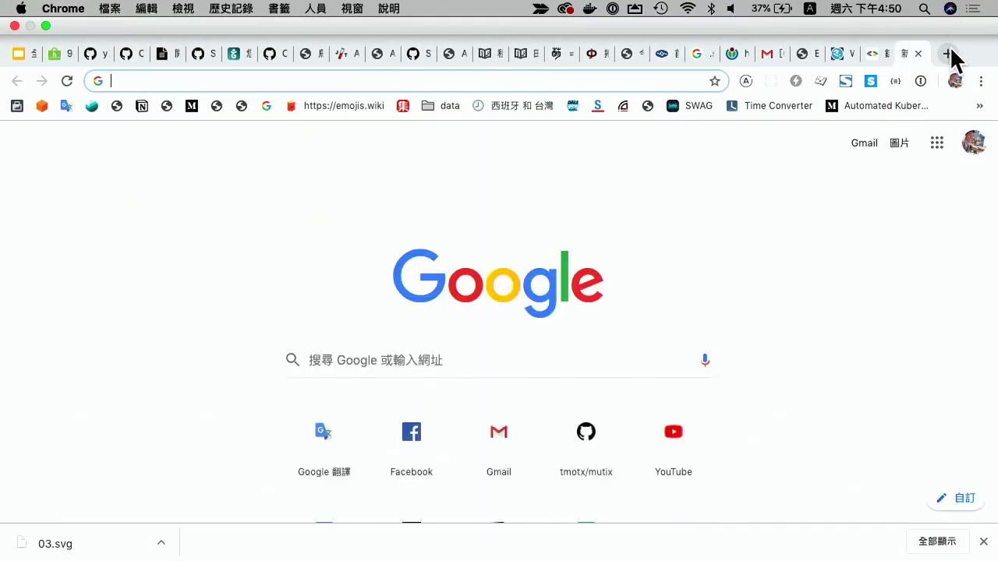
{"action": "type", "text": "gi"}
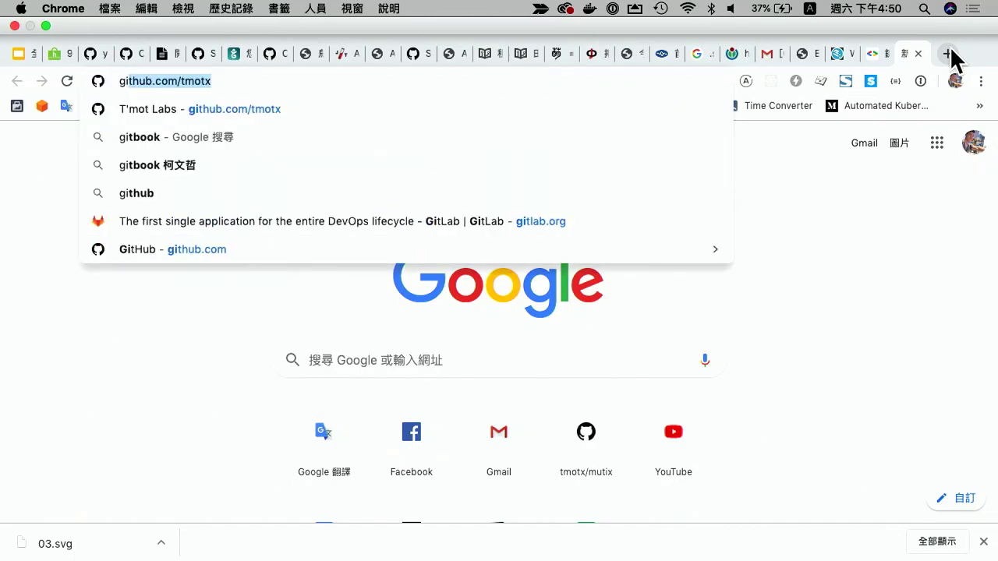
{"action": "type", "text": "t"}
{"action": "key", "text": "ctrl+space"}
{"action": "type", "text": "d9 m0"}
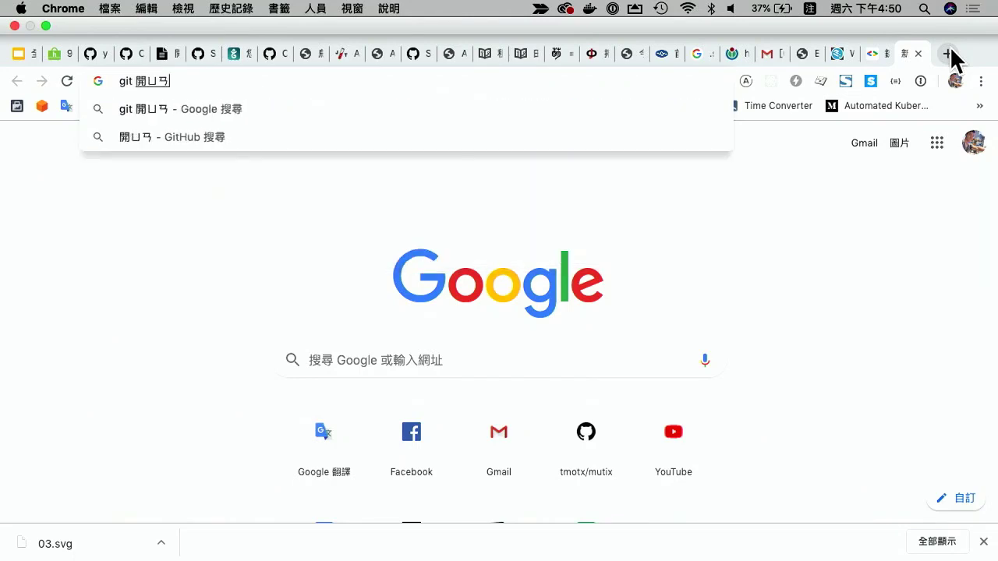
{"action": "type", "text": "65 2l4"}
{"action": "key", "text": "Return"}
{"action": "key", "text": "Return"}
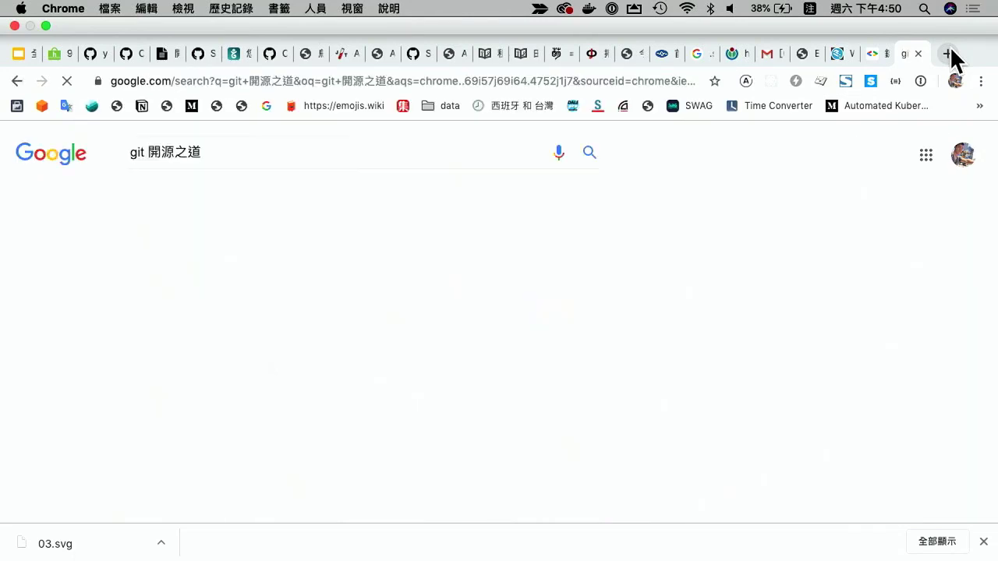
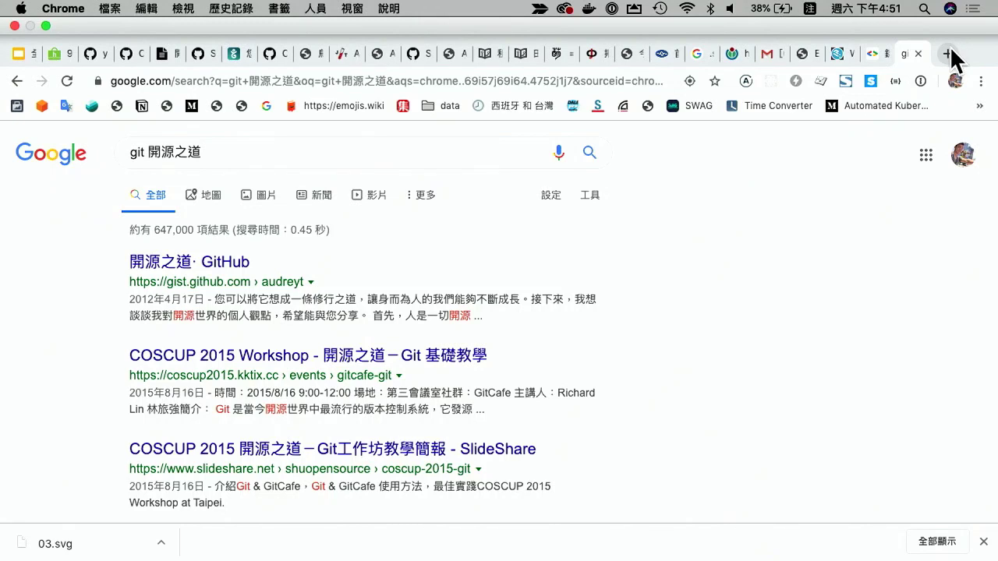
Open the 開源之道 gist and check its original English transcript link before returning.
{"action": "left_click", "coordinate": [228, 230]}
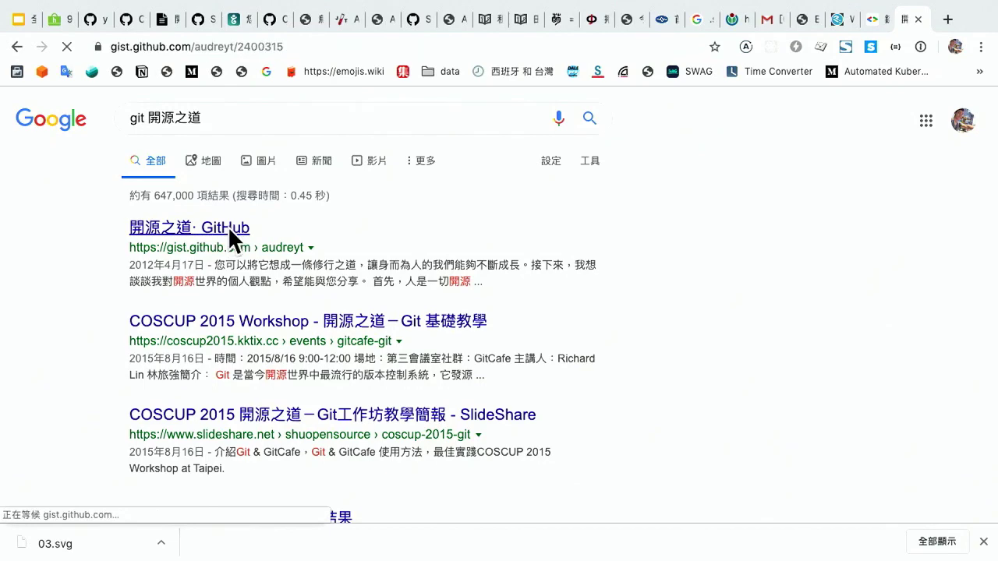
{"action": "scroll", "coordinate": [400, 316], "scroll_direction": "down", "scroll_amount": 3}
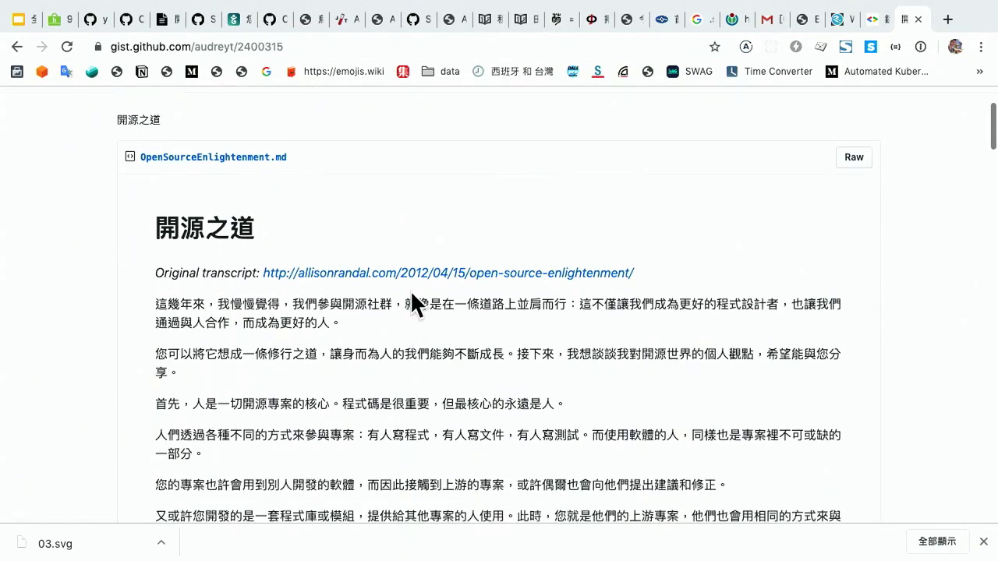
{"action": "left_click", "coordinate": [404, 276]}
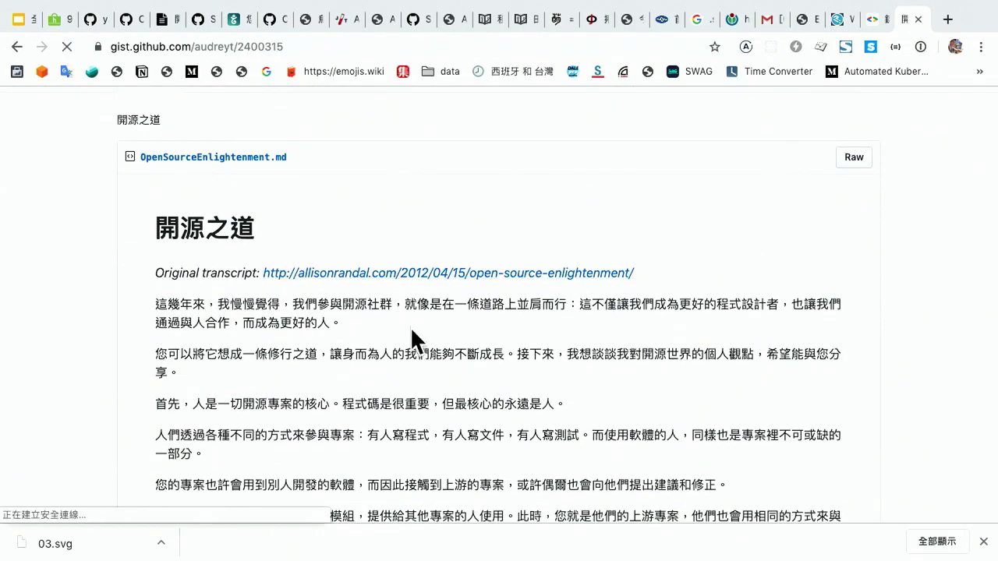
{"action": "scroll", "coordinate": [411, 339], "scroll_direction": "down", "scroll_amount": 5}
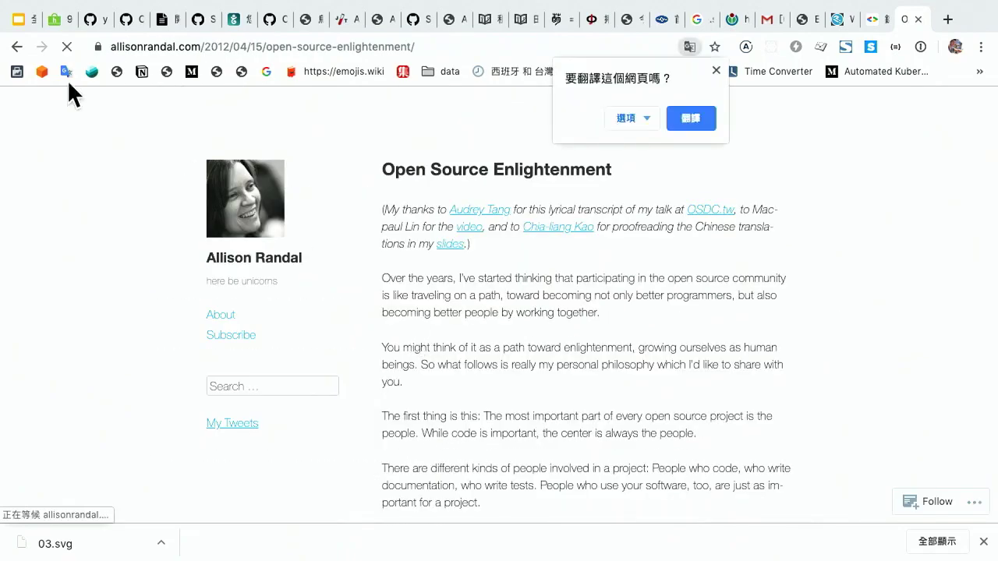
{"action": "left_click", "coordinate": [16, 47]}
Find the gist comments and open the linked Open Source Enlightenment SlideShare deck.
{"action": "scroll", "coordinate": [412, 273], "scroll_direction": "down", "scroll_amount": 20}
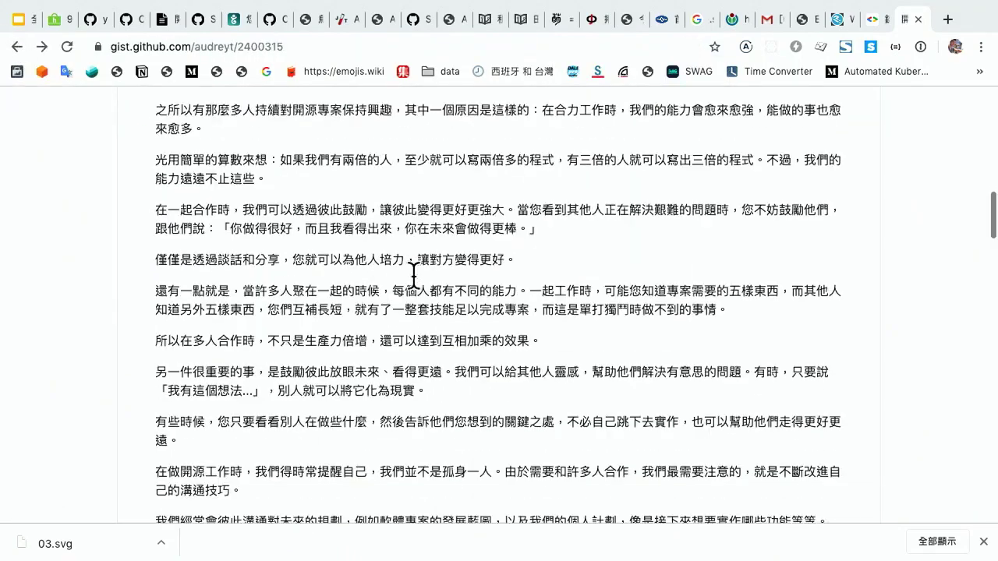
{"action": "scroll", "coordinate": [412, 274], "scroll_direction": "down", "scroll_amount": 10}
{"action": "scroll", "coordinate": [412, 282], "scroll_direction": "up", "scroll_amount": 2}
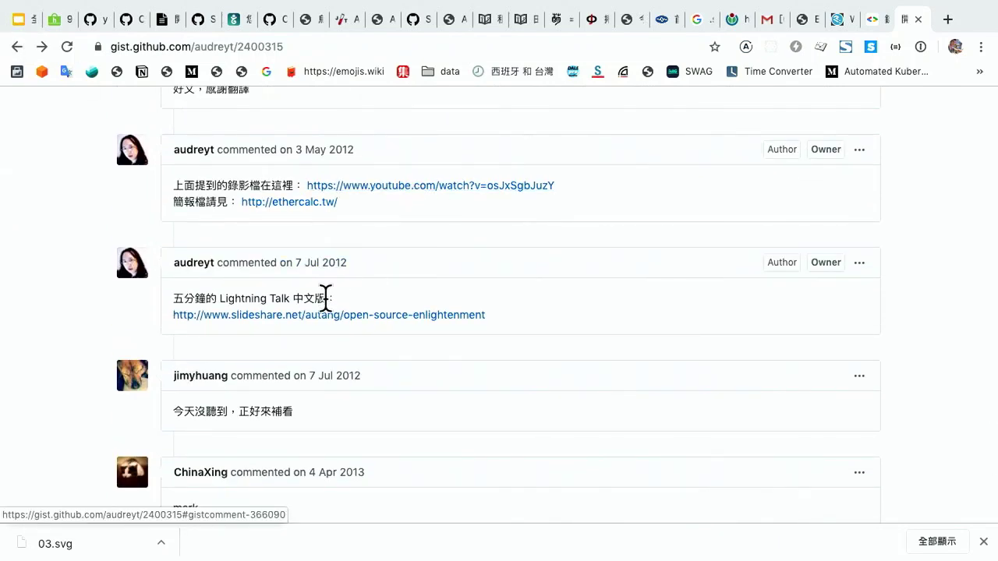
{"action": "scroll", "coordinate": [328, 328], "scroll_direction": "up", "scroll_amount": 10}
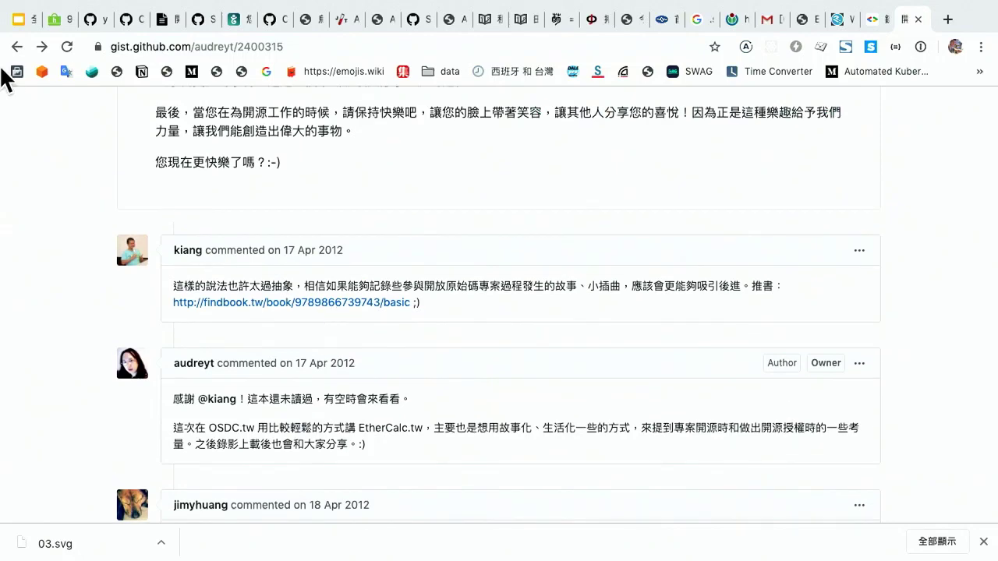
{"action": "scroll", "coordinate": [272, 350], "scroll_direction": "down", "scroll_amount": 5}
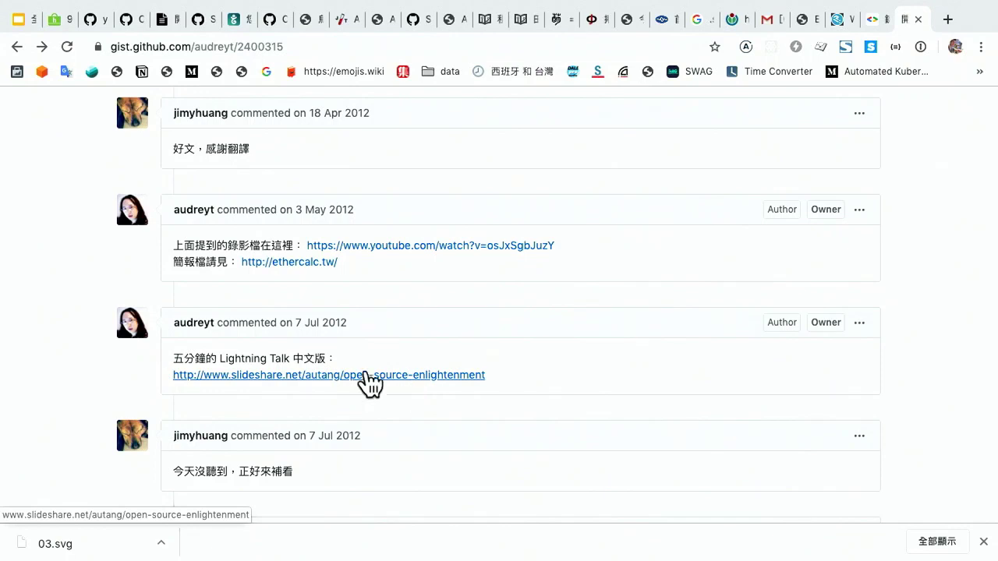
{"action": "left_click", "coordinate": [325, 378]}
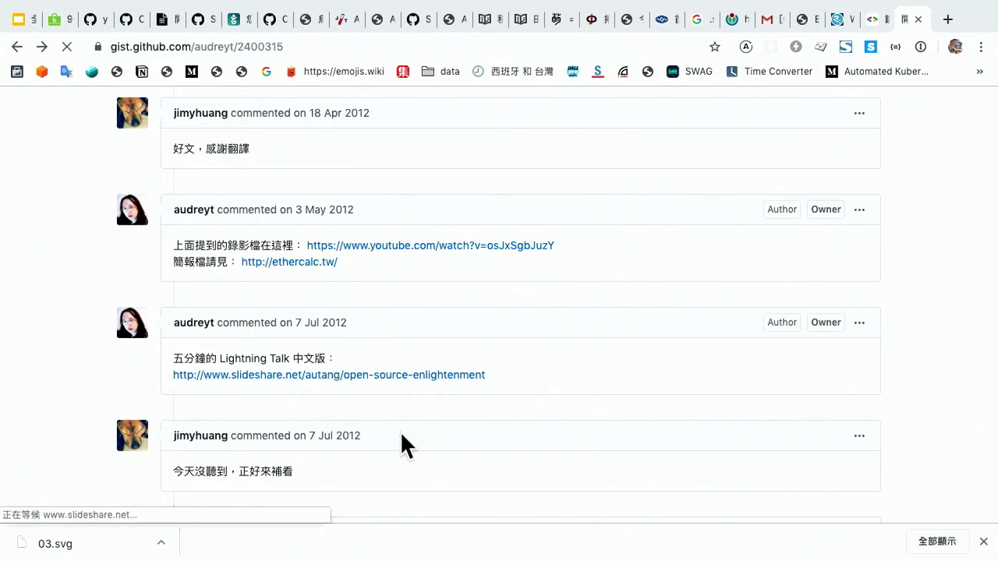
{"action": "scroll", "coordinate": [457, 399], "scroll_direction": "down", "scroll_amount": 3}
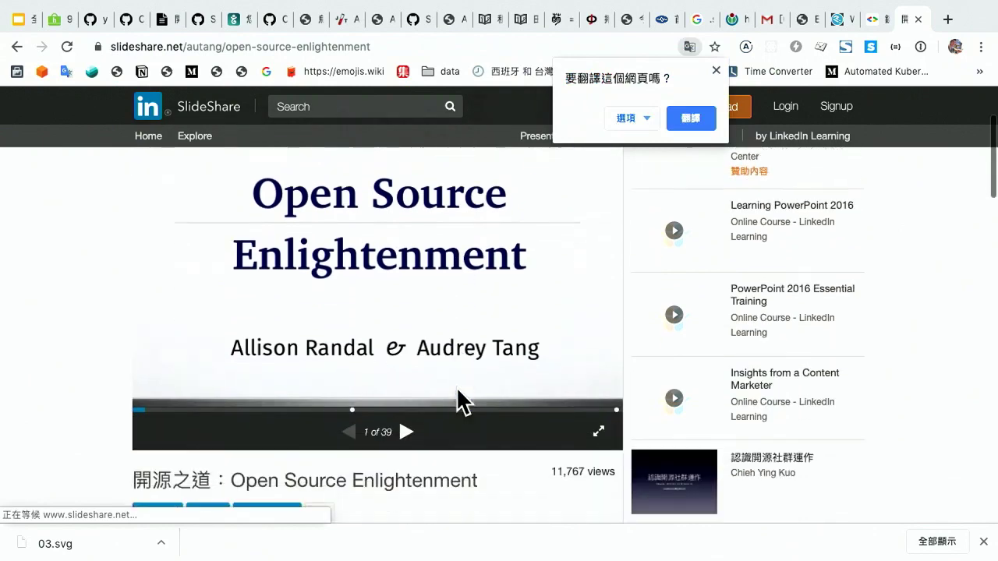
Advance the Open Source Enlightenment deck slide by slide to slide 39 of 39.
{"action": "left_click", "coordinate": [407, 406]}
{"action": "left_click", "coordinate": [407, 405]}
{"action": "left_click", "coordinate": [407, 406]}
{"action": "left_click", "coordinate": [407, 406]}
{"action": "left_click", "coordinate": [407, 405]}
{"action": "left_click", "coordinate": [407, 405]}
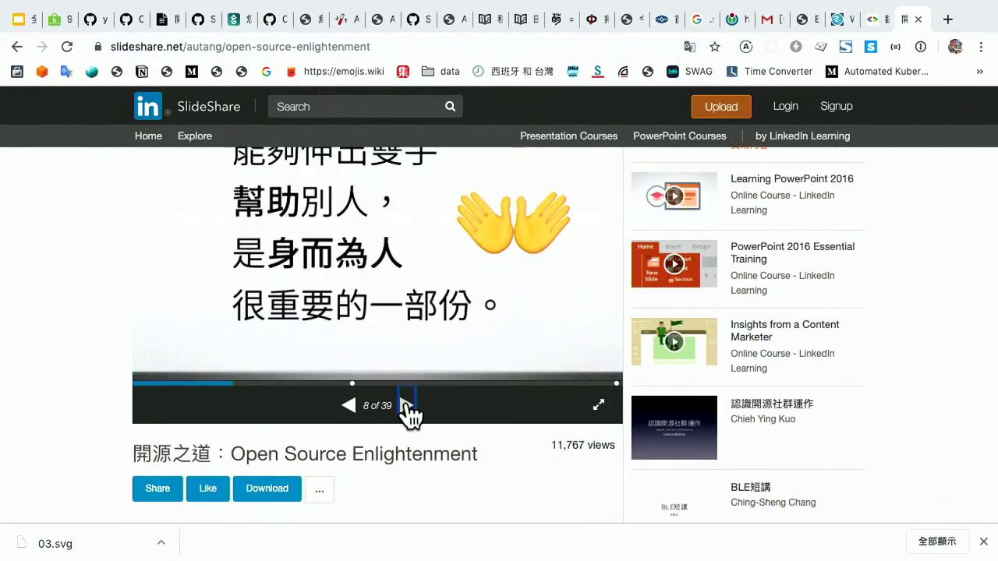
{"action": "left_click", "coordinate": [407, 406]}
{"action": "left_click", "coordinate": [407, 405]}
{"action": "left_click", "coordinate": [407, 405]}
{"action": "left_click", "coordinate": [407, 405]}
{"action": "left_click", "coordinate": [407, 406]}
{"action": "left_click", "coordinate": [407, 405]}
{"action": "left_click", "coordinate": [407, 405]}
{"action": "left_click", "coordinate": [407, 406]}
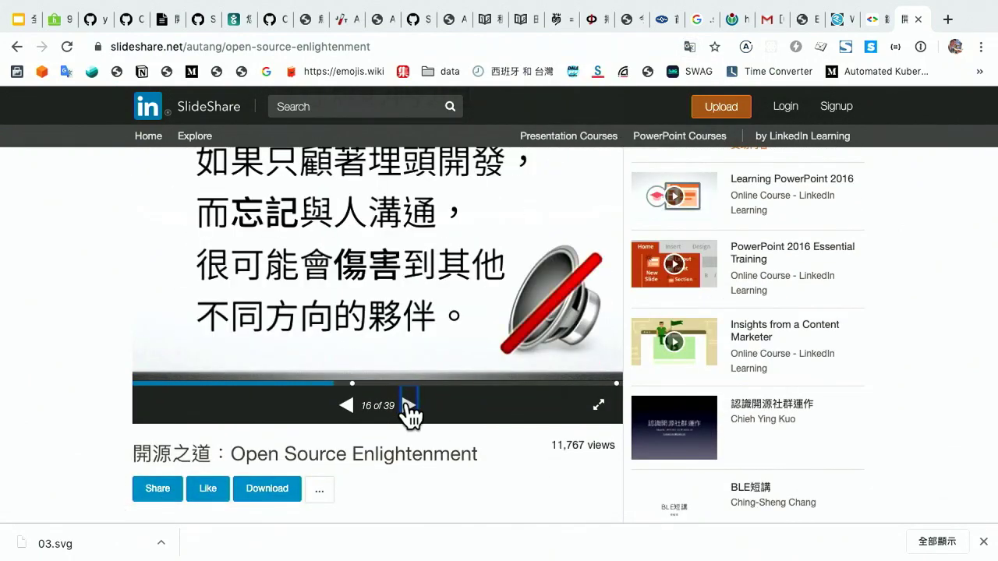
{"action": "scroll", "coordinate": [408, 413], "scroll_direction": "up", "scroll_amount": 1}
{"action": "left_click", "coordinate": [410, 442]}
{"action": "left_click", "coordinate": [410, 442]}
{"action": "left_click", "coordinate": [411, 442]}
{"action": "left_click", "coordinate": [410, 442]}
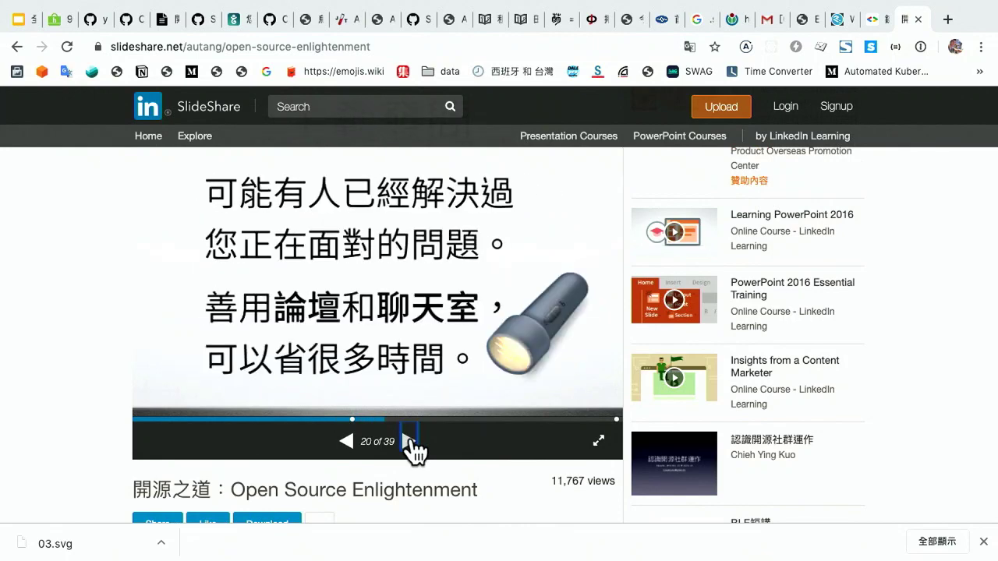
{"action": "left_click", "coordinate": [410, 442]}
{"action": "left_click", "coordinate": [410, 442]}
{"action": "left_click", "coordinate": [410, 442]}
{"action": "left_click", "coordinate": [410, 442]}
{"action": "left_click", "coordinate": [410, 442]}
{"action": "left_click", "coordinate": [410, 442]}
{"action": "left_click", "coordinate": [410, 442]}
{"action": "left_click", "coordinate": [410, 442]}
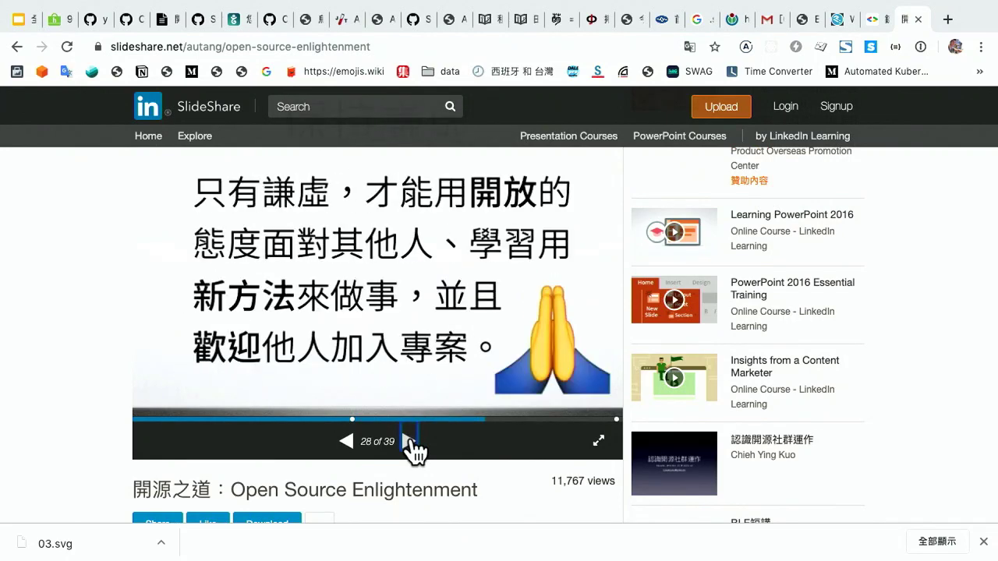
{"action": "left_click", "coordinate": [410, 442]}
{"action": "left_click", "coordinate": [411, 442]}
{"action": "scroll", "coordinate": [411, 448], "scroll_direction": "up", "scroll_amount": 2}
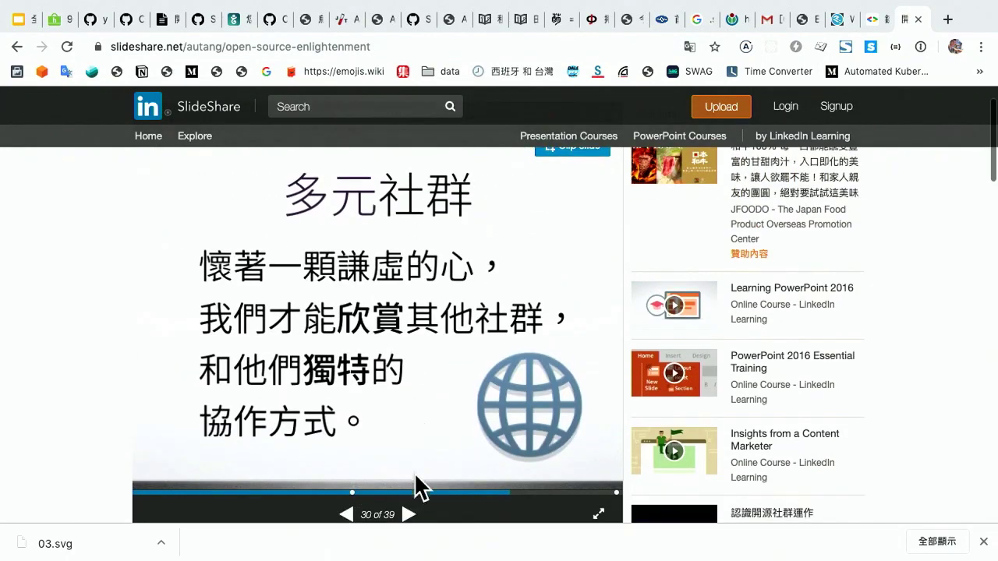
{"action": "left_click", "coordinate": [406, 518]}
{"action": "left_click", "coordinate": [406, 519]}
{"action": "left_click", "coordinate": [406, 519]}
{"action": "left_click", "coordinate": [406, 519]}
{"action": "left_click", "coordinate": [406, 518]}
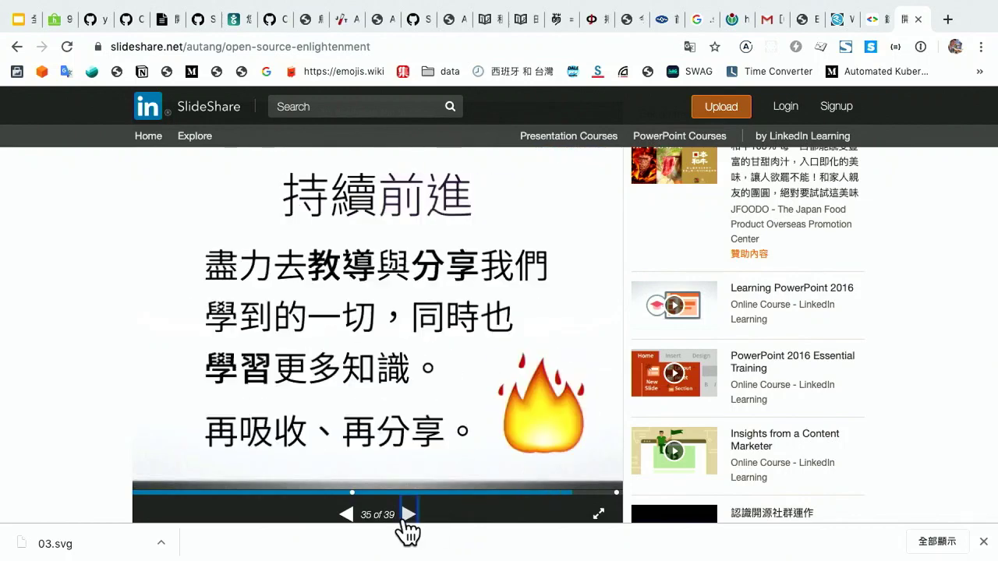
{"action": "left_click", "coordinate": [406, 519]}
{"action": "left_click", "coordinate": [407, 518]}
{"action": "left_click", "coordinate": [406, 518]}
{"action": "left_click", "coordinate": [406, 518]}
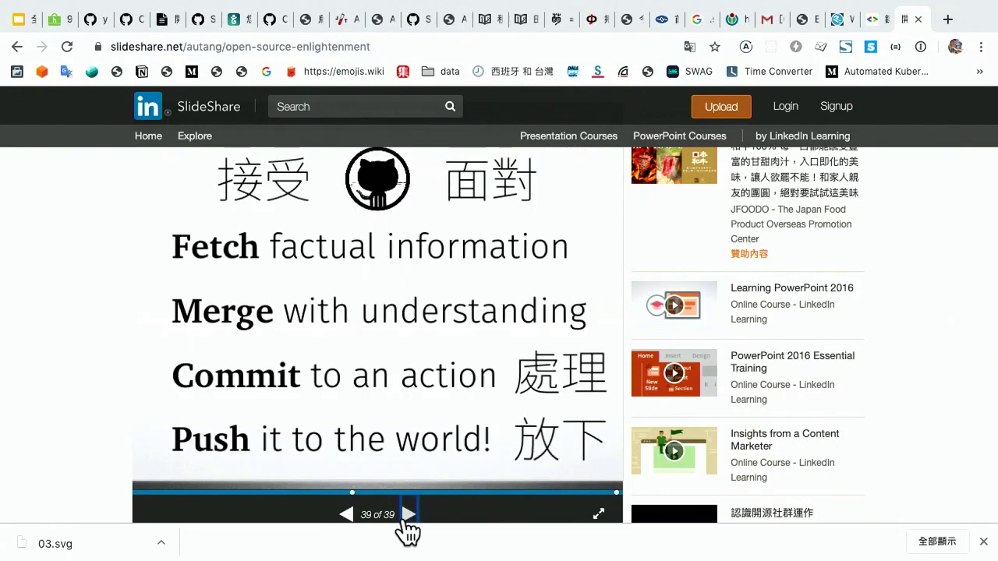
{"action": "left_click", "coordinate": [407, 519]}
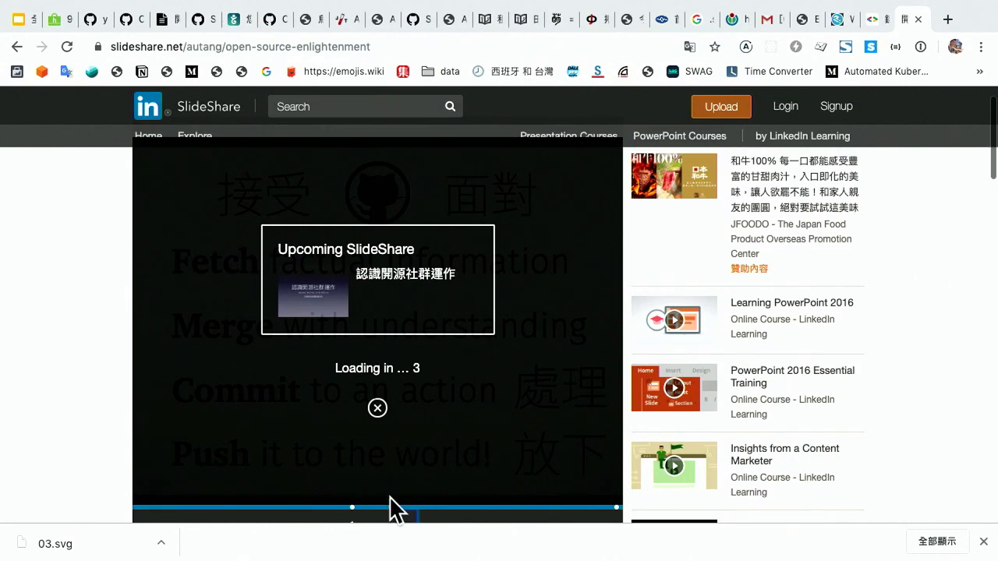
Cancel the upcoming presentation and return to slide 38, the smiling Octocat.
{"action": "scroll", "coordinate": [406, 515], "scroll_direction": "down", "scroll_amount": 2}
{"action": "left_click", "coordinate": [346, 428]}
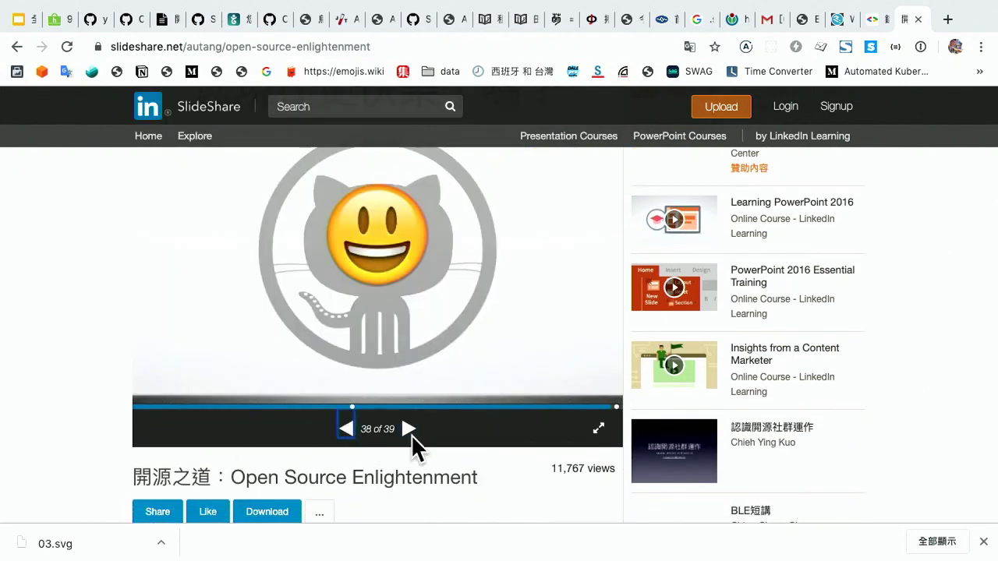
{"action": "left_click", "coordinate": [408, 429]}
Scroll the SlideShare page to view the final slide 39, 'Push it to the world!'.
{"action": "scroll", "coordinate": [104, 429], "scroll_direction": "up", "scroll_amount": 3}
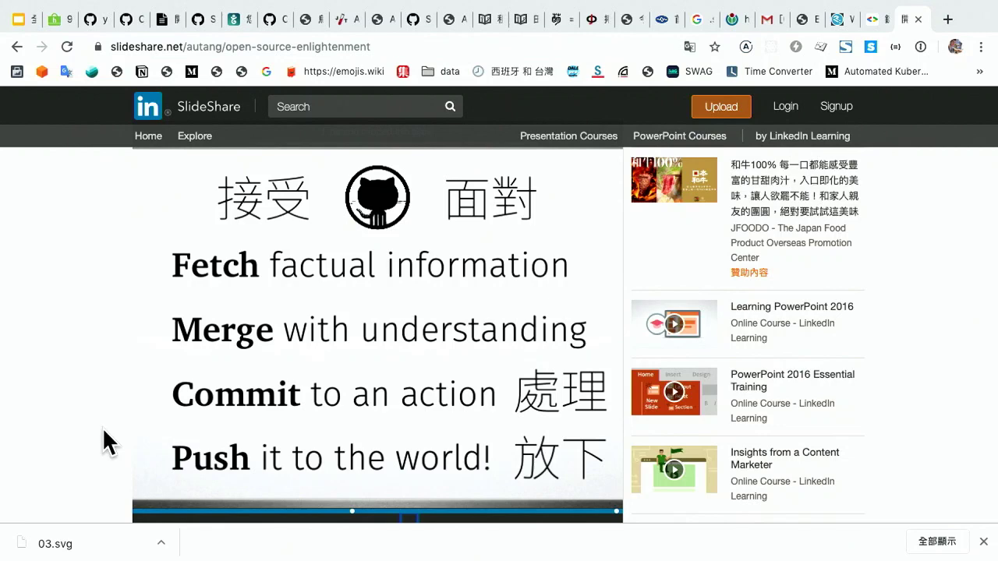
{"action": "scroll", "coordinate": [102, 427], "scroll_direction": "down", "scroll_amount": 5}
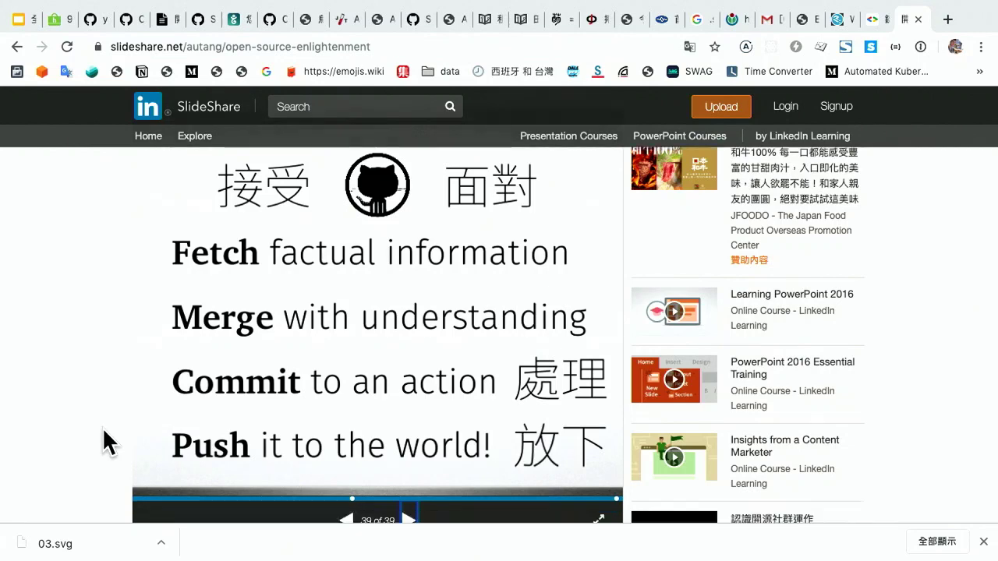
{"action": "scroll", "coordinate": [377, 453], "scroll_direction": "up", "scroll_amount": 1}
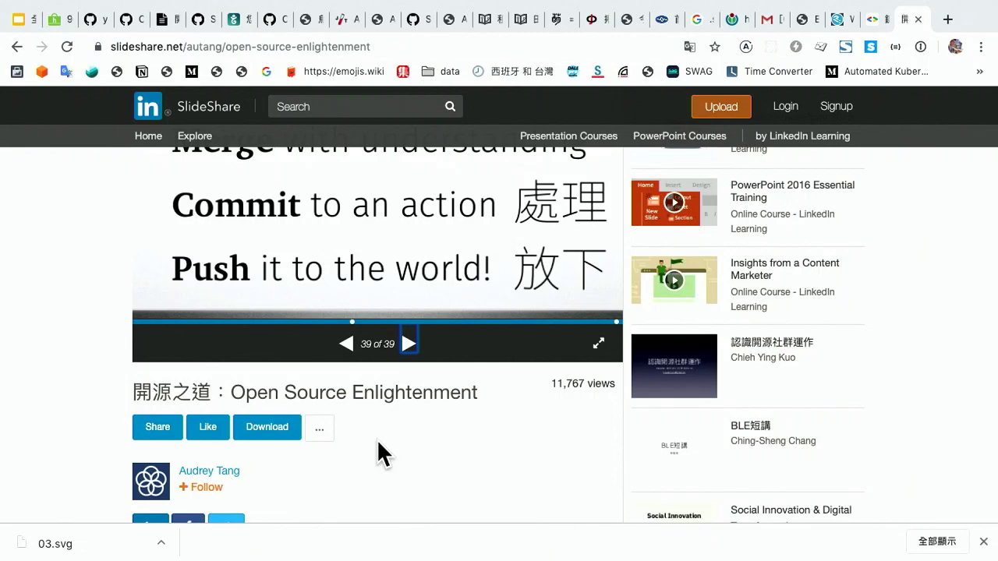
Search Google for 'git' and open the official git-scm.com result.
{"action": "left_click", "coordinate": [353, 41]}
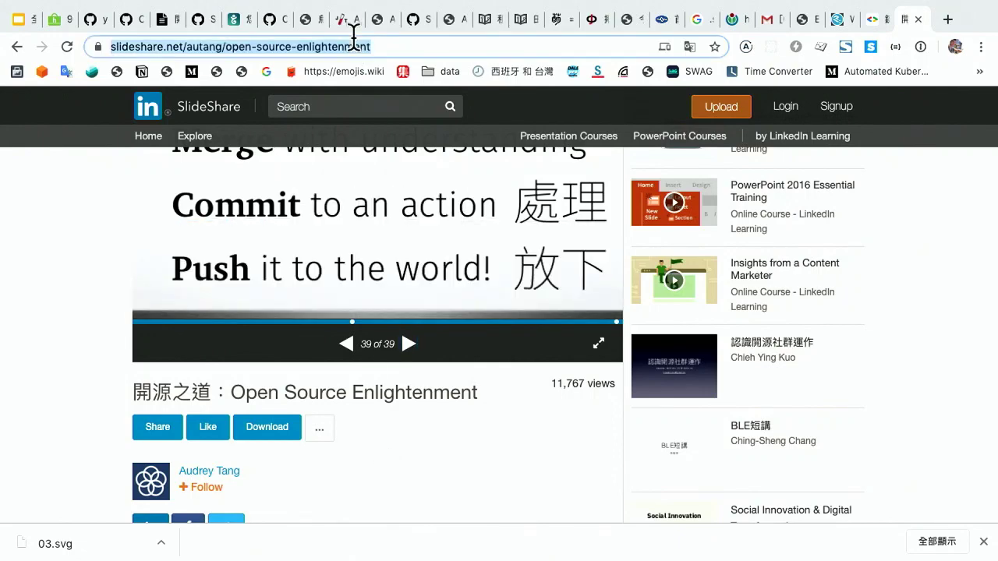
{"action": "type", "text": "ㄕㄜ"}
{"action": "key", "text": "BackSpace"}
{"action": "key", "text": "BackSpace"}
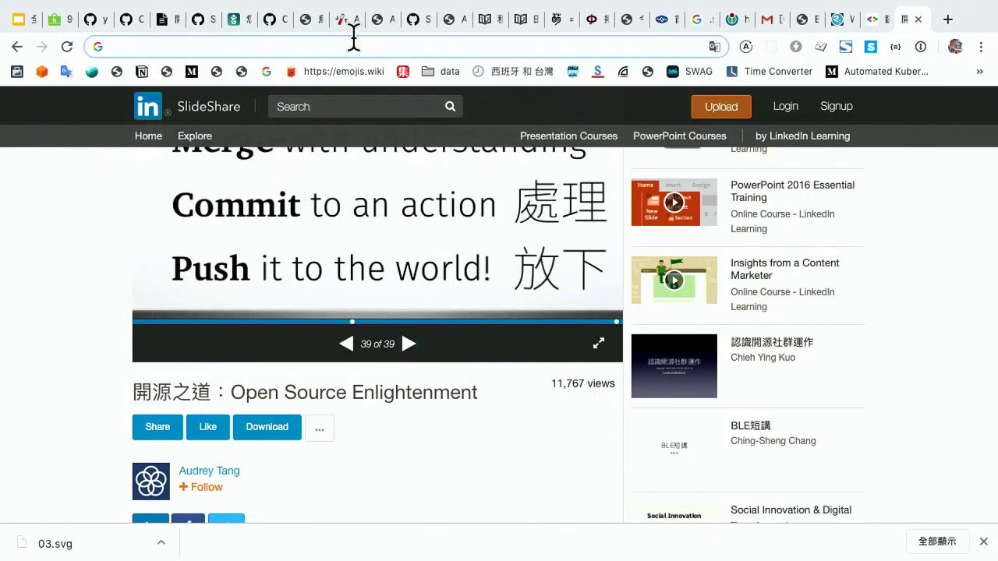
{"action": "type", "text": "git"}
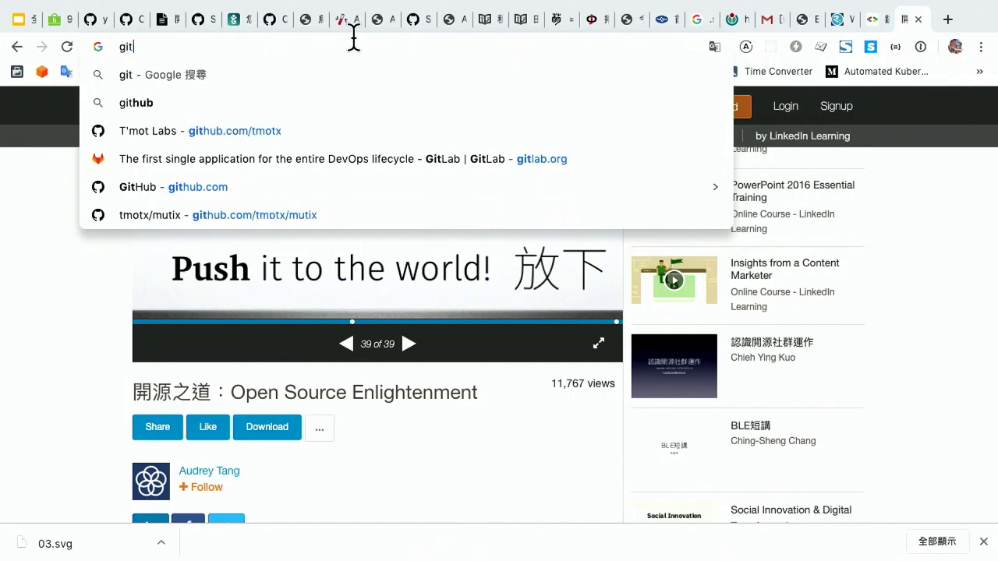
{"action": "key", "text": "Return"}
{"action": "scroll", "coordinate": [152, 296], "scroll_direction": "down", "scroll_amount": 3}
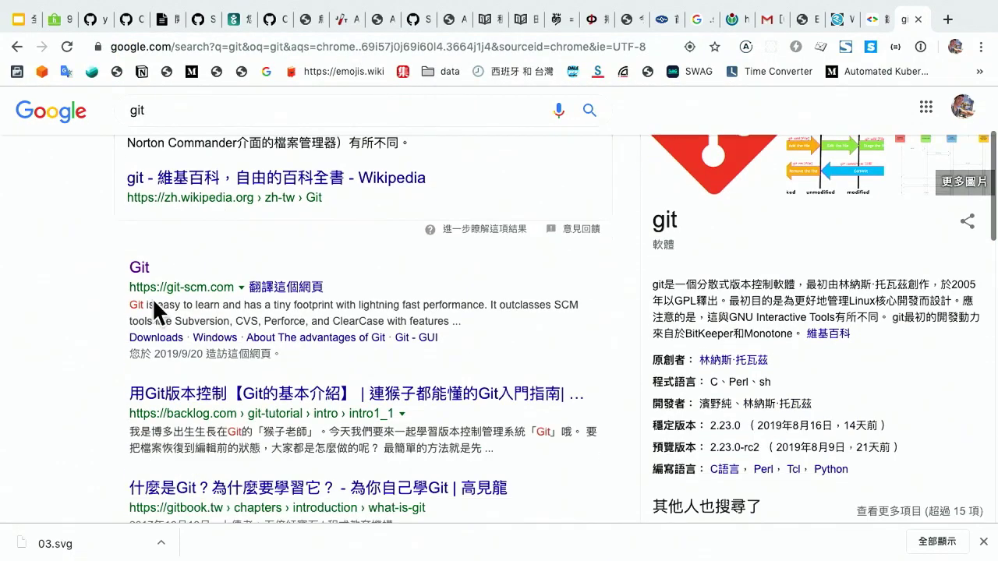
{"action": "left_click", "coordinate": [148, 273]}
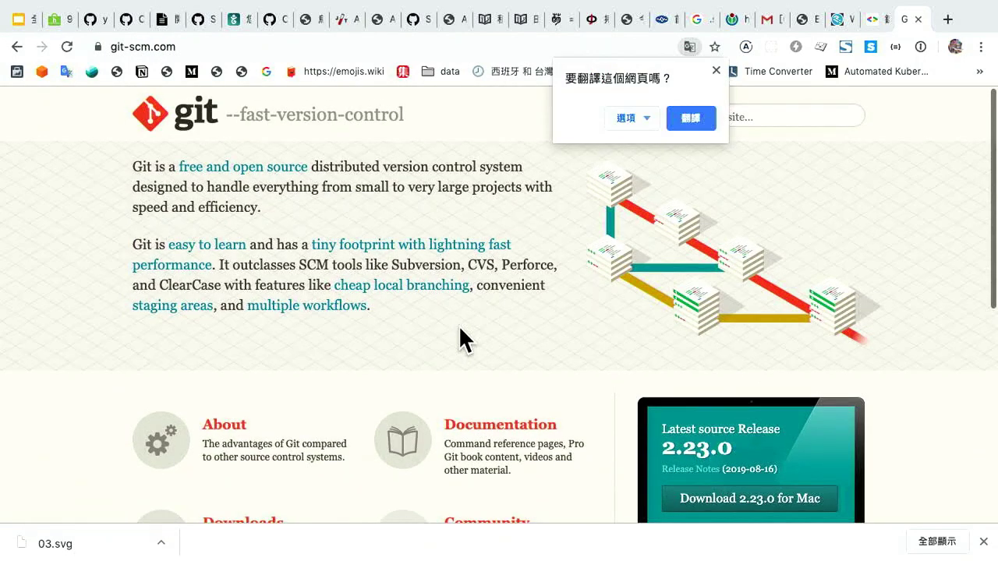
Browse the Git site's About and Documentation pages, then go back to the home page.
{"action": "scroll", "coordinate": [460, 330], "scroll_direction": "down", "scroll_amount": 3}
{"action": "scroll", "coordinate": [460, 311], "scroll_direction": "up", "scroll_amount": 3}
{"action": "left_click", "coordinate": [289, 406]}
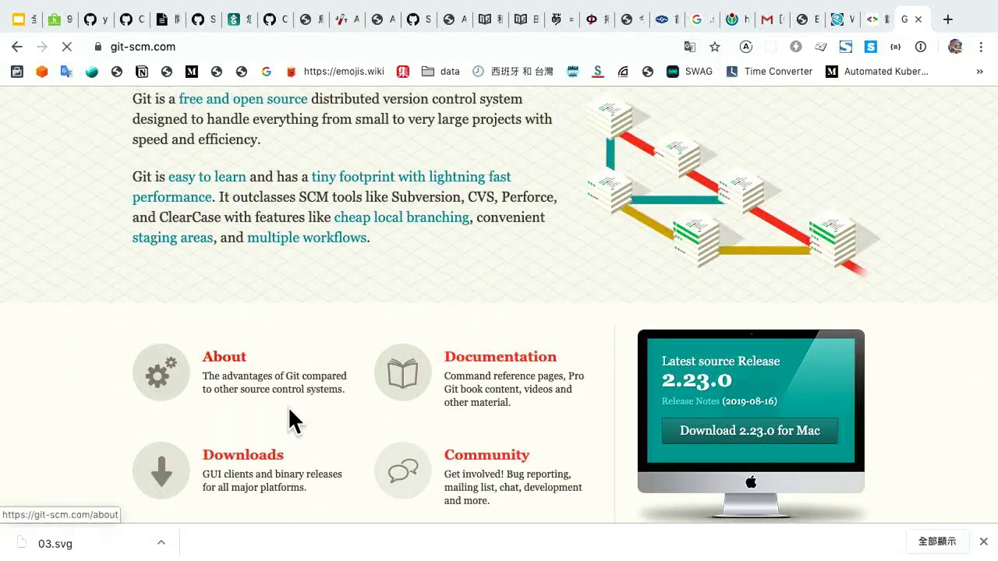
{"action": "left_click", "coordinate": [483, 360]}
{"action": "scroll", "coordinate": [481, 362], "scroll_direction": "down", "scroll_amount": 2}
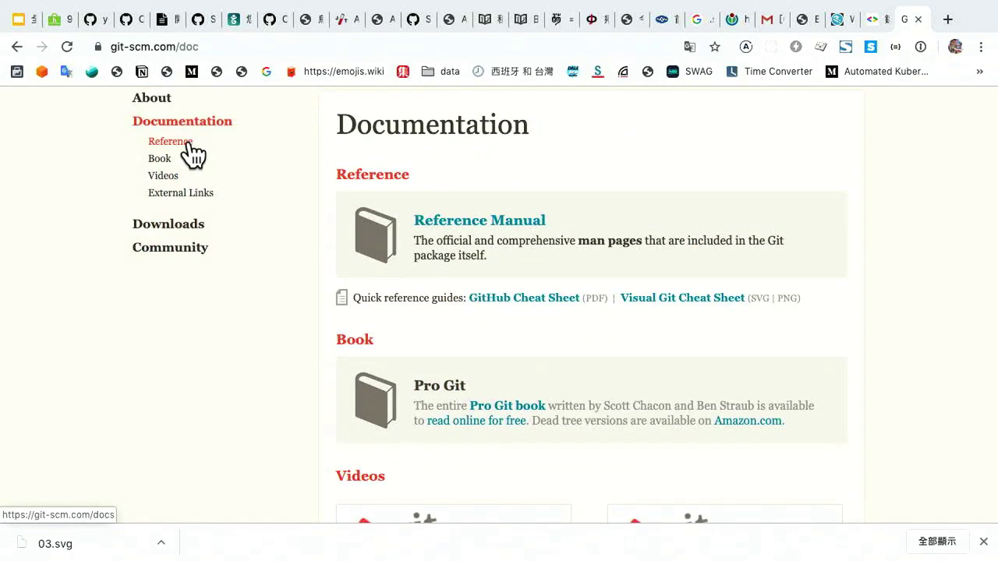
{"action": "left_click", "coordinate": [16, 49]}
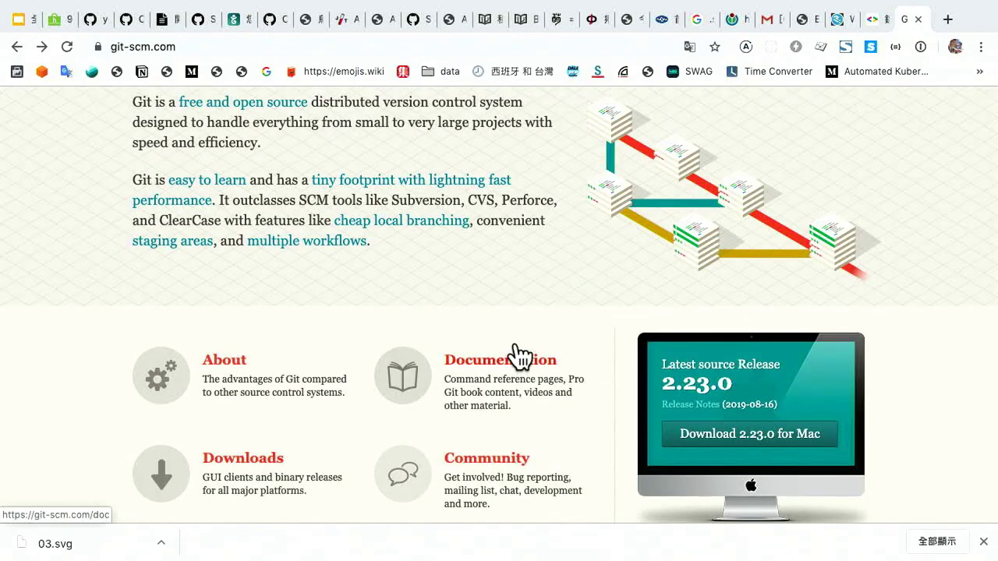
Look over the git-scm.com home page with release 2.23.0 and companies using Git.
{"action": "scroll", "coordinate": [519, 357], "scroll_direction": "up", "scroll_amount": 1}
{"action": "right_click", "coordinate": [516, 346]}
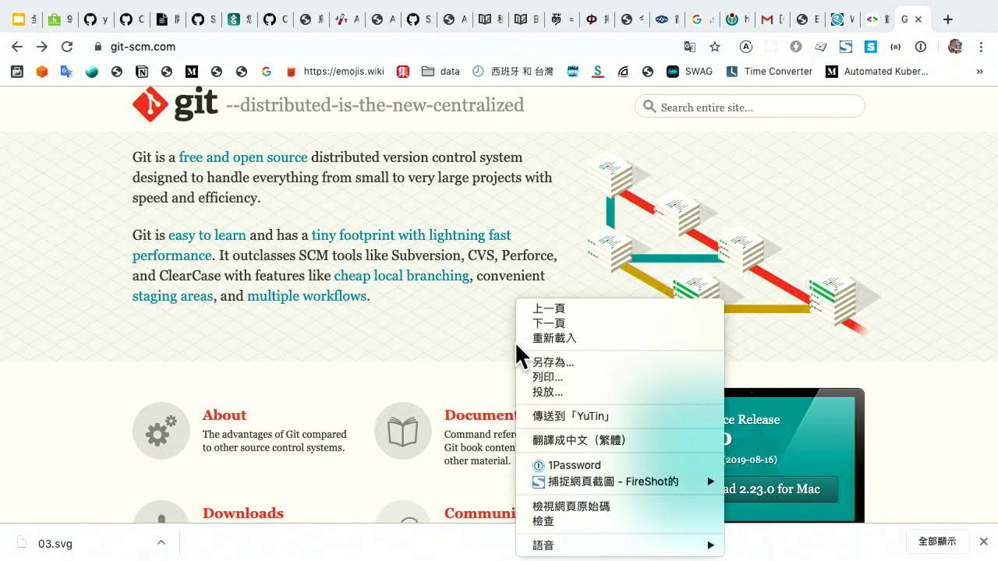
{"action": "left_click", "coordinate": [520, 257]}
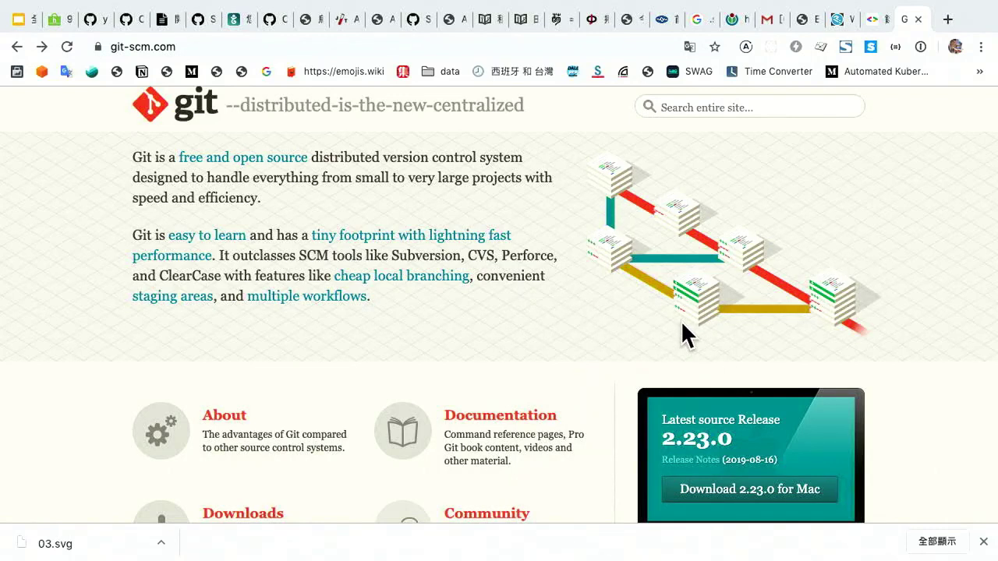
{"action": "scroll", "coordinate": [681, 321], "scroll_direction": "up", "scroll_amount": 1}
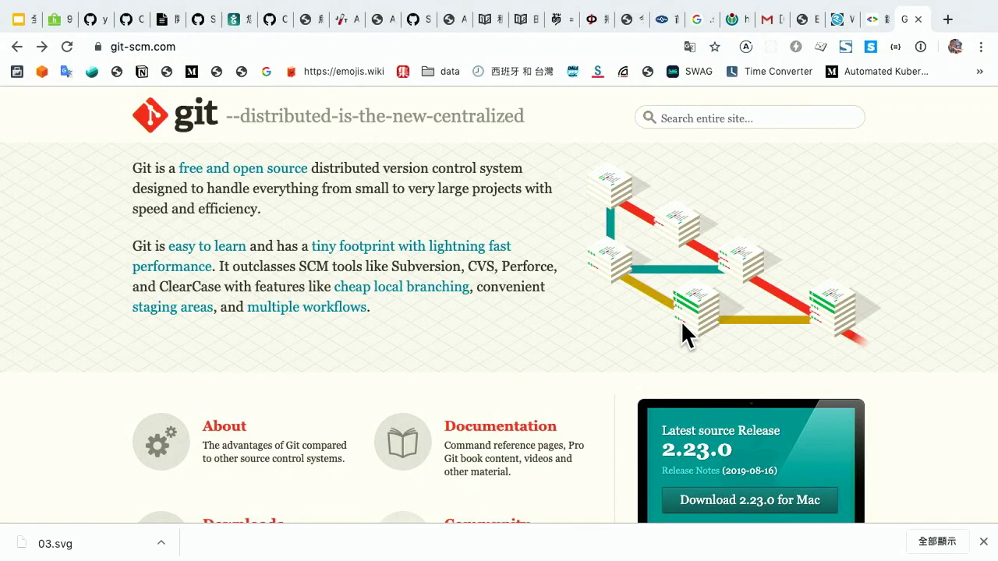
{"action": "scroll", "coordinate": [680, 321], "scroll_direction": "down", "scroll_amount": 5}
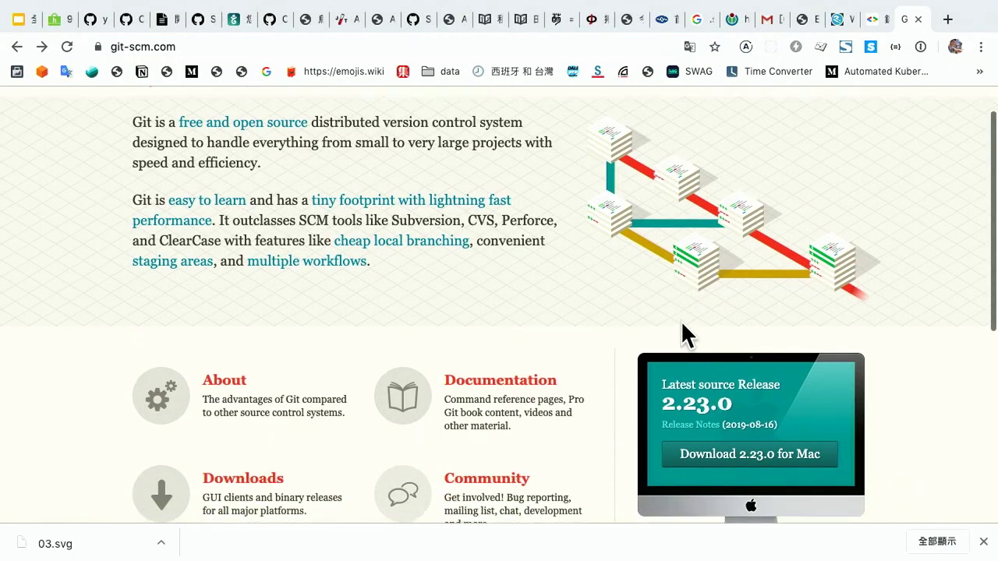
{"action": "scroll", "coordinate": [845, 318], "scroll_direction": "down", "scroll_amount": 4}
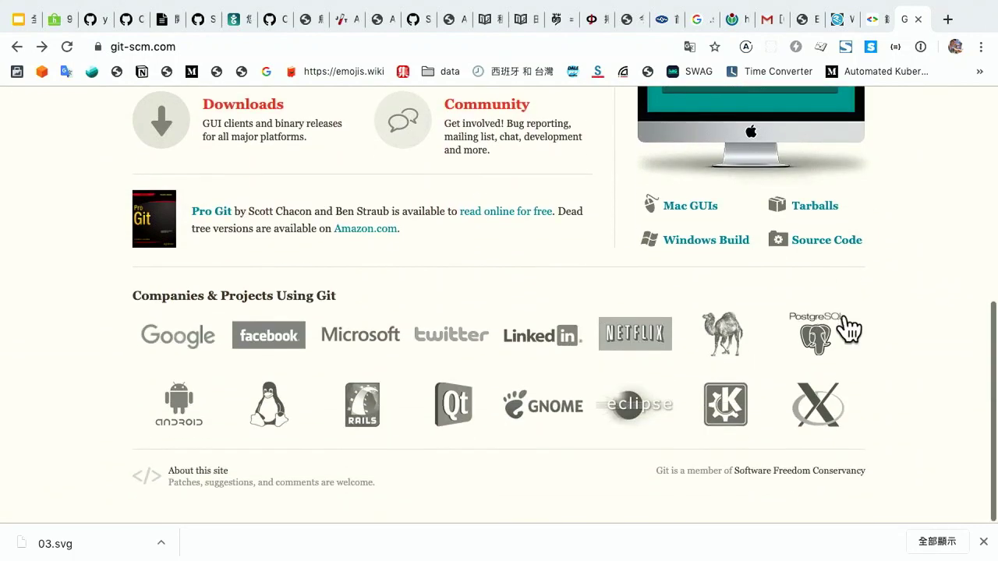
{"action": "scroll", "coordinate": [845, 318], "scroll_direction": "up", "scroll_amount": 10}
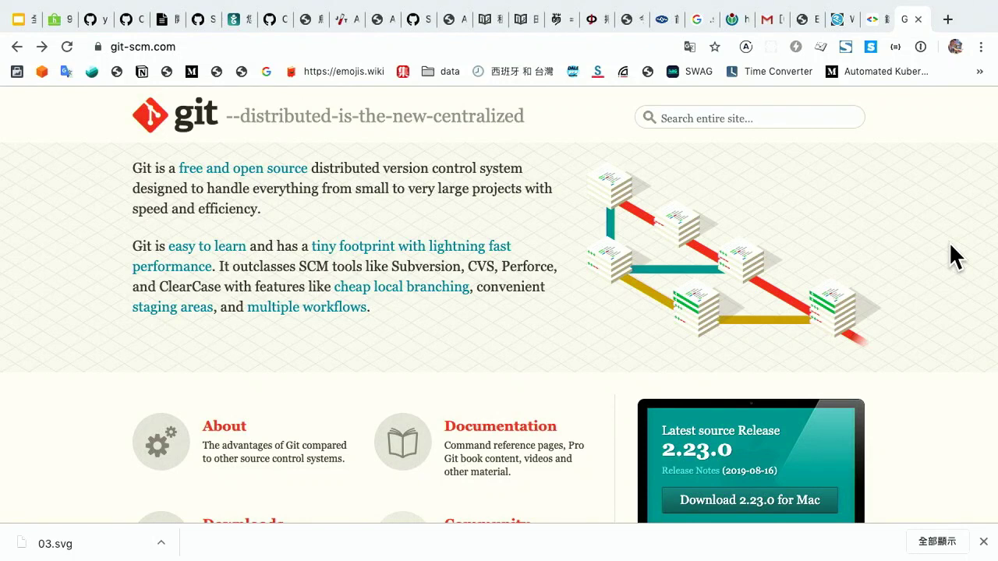
In a new tab, search Google for 'github 排名'.
{"action": "left_click", "coordinate": [946, 20]}
{"action": "type", "text": "git a"}
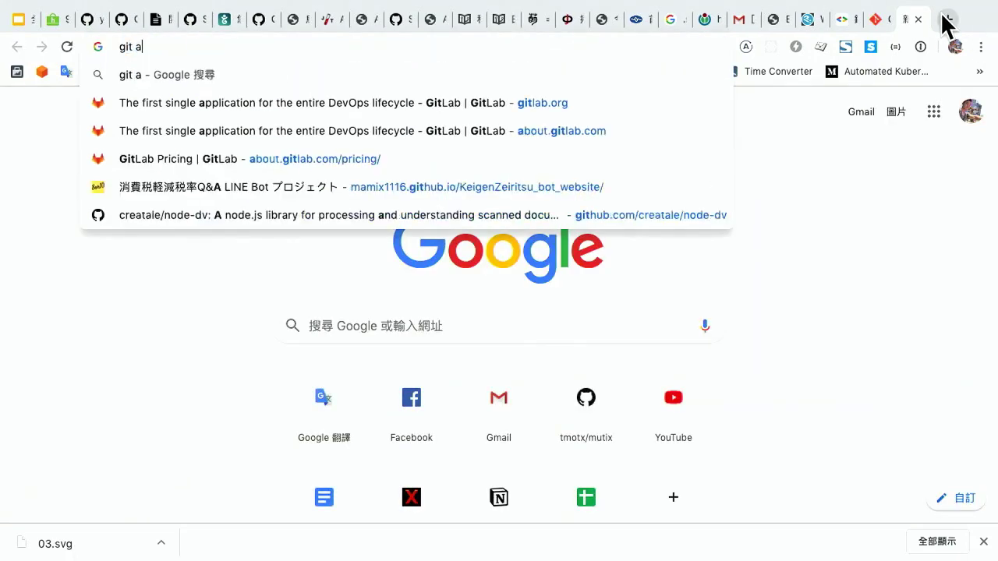
{"action": "key", "text": "BackSpace"}
{"action": "key", "text": "BackSpace"}
{"action": "type", "text": "hub a"}
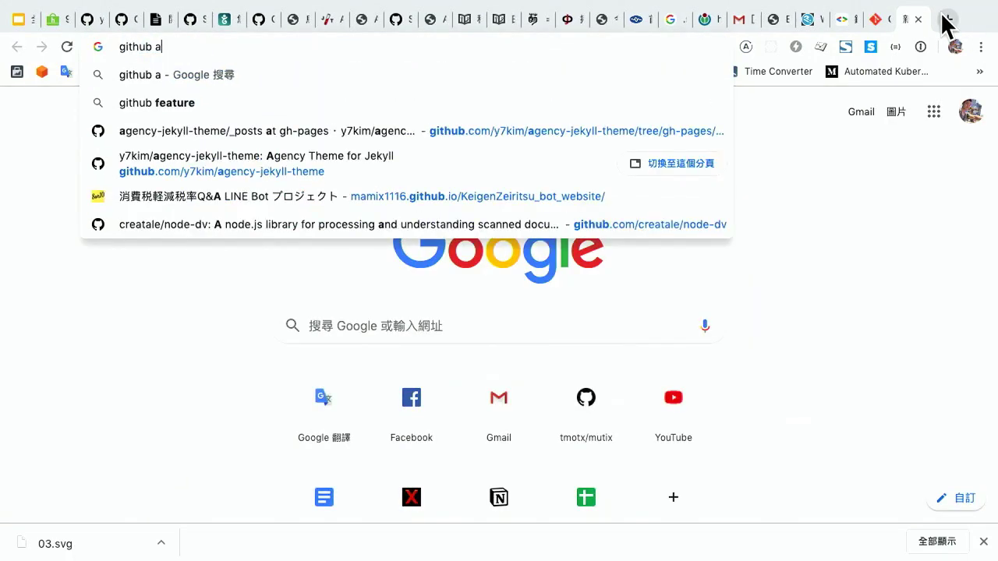
{"action": "type", "text": "w"}
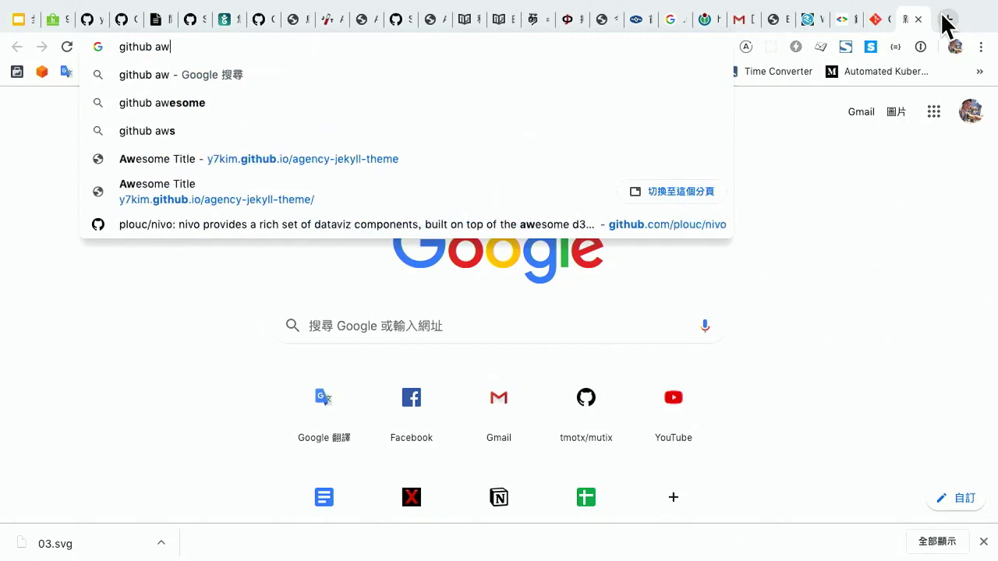
{"action": "key", "text": "BackSpace"}
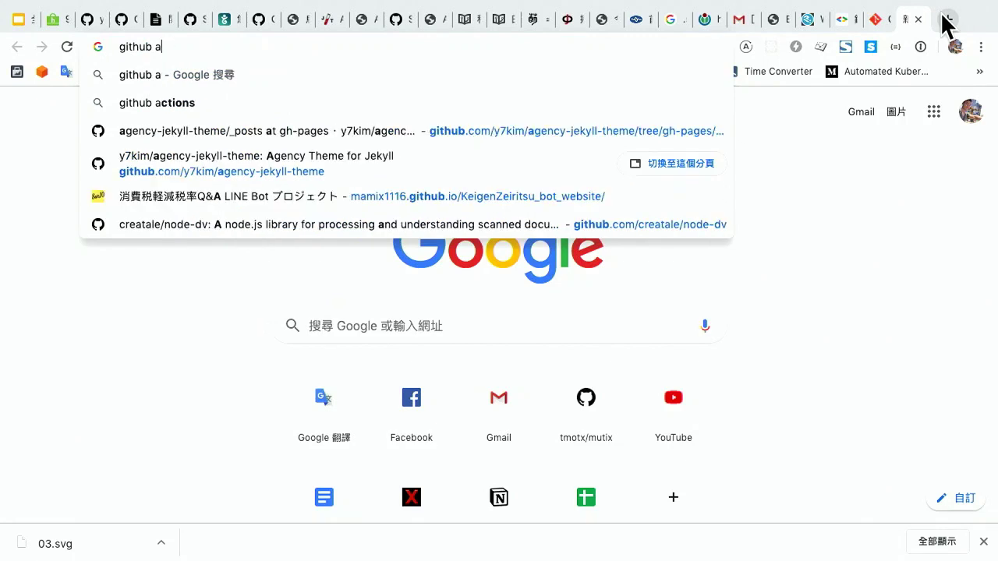
{"action": "key", "text": "BackSpace"}
{"action": "type", "text": "排名"}
{"action": "key", "text": "Return"}
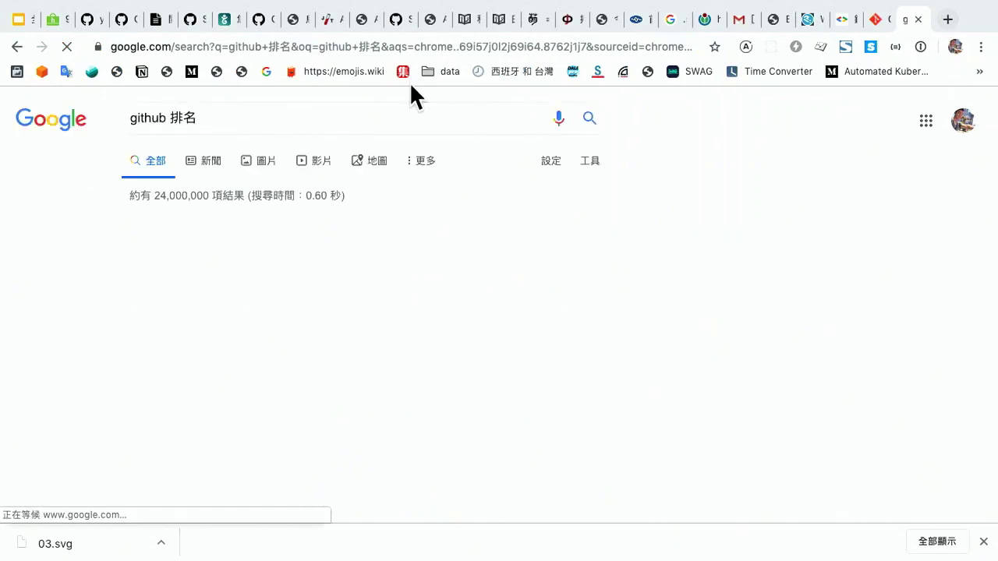
Open the Git Awards result from the search results.
{"action": "scroll", "coordinate": [265, 181], "scroll_direction": "down", "scroll_amount": 5}
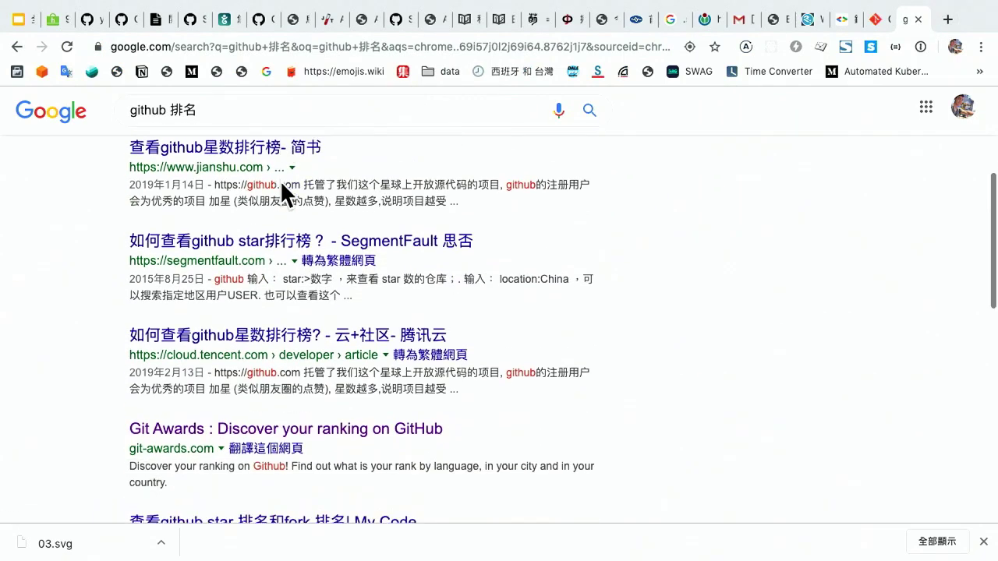
{"action": "scroll", "coordinate": [279, 180], "scroll_direction": "down", "scroll_amount": 1}
{"action": "left_click", "coordinate": [201, 349]}
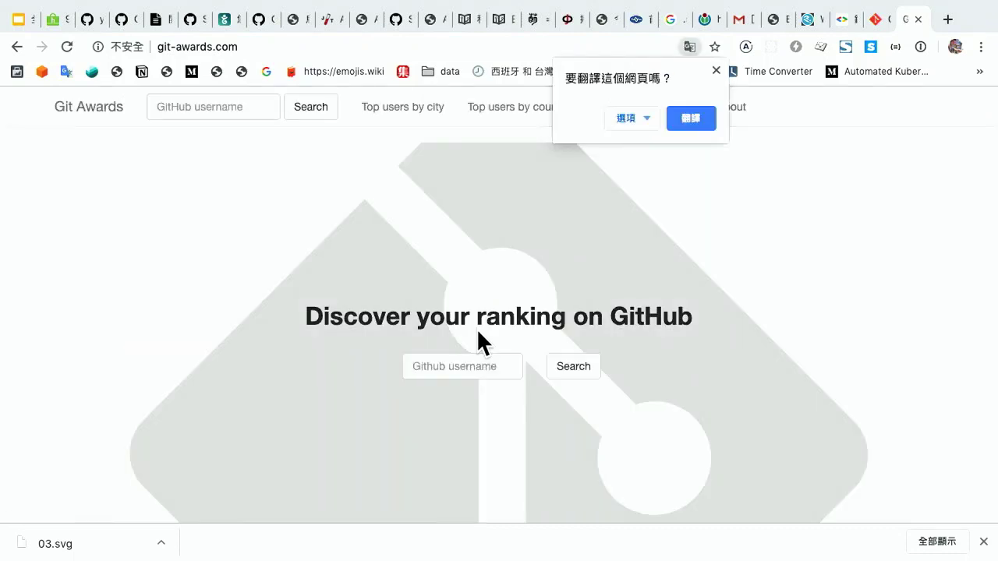
Dismiss the translate prompt and show Git Awards' top users by city for San Francisco JavaScript.
{"action": "left_click", "coordinate": [505, 273]}
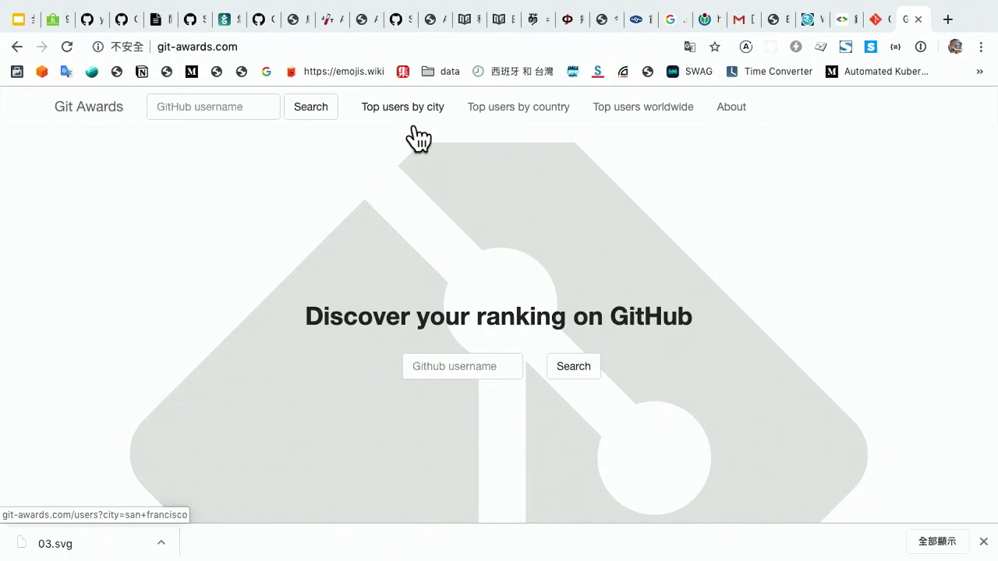
{"action": "left_click", "coordinate": [434, 116]}
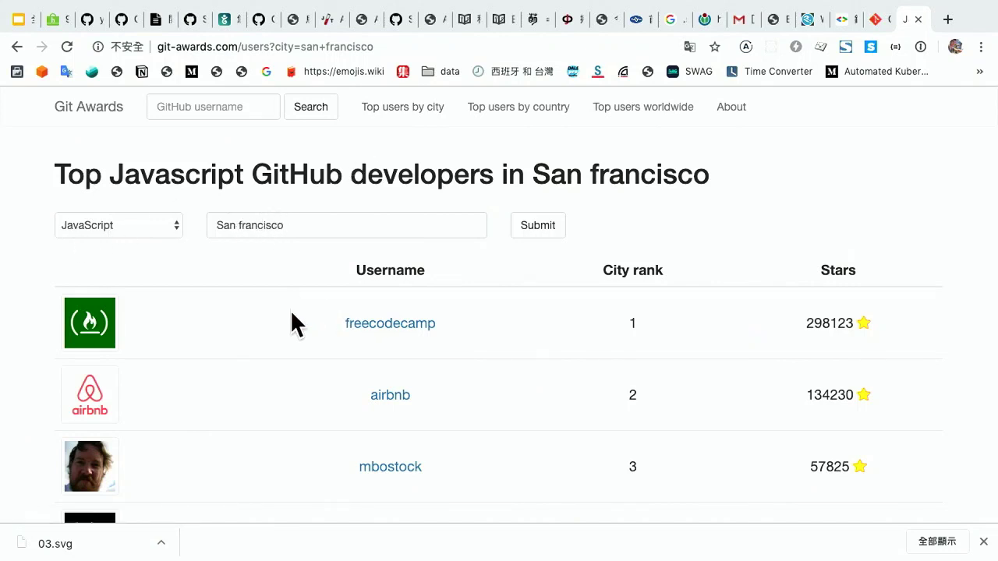
{"action": "left_click_drag", "start_coordinate": [290, 323], "coordinate": [967, 322]}
{"action": "left_click", "coordinate": [878, 320]}
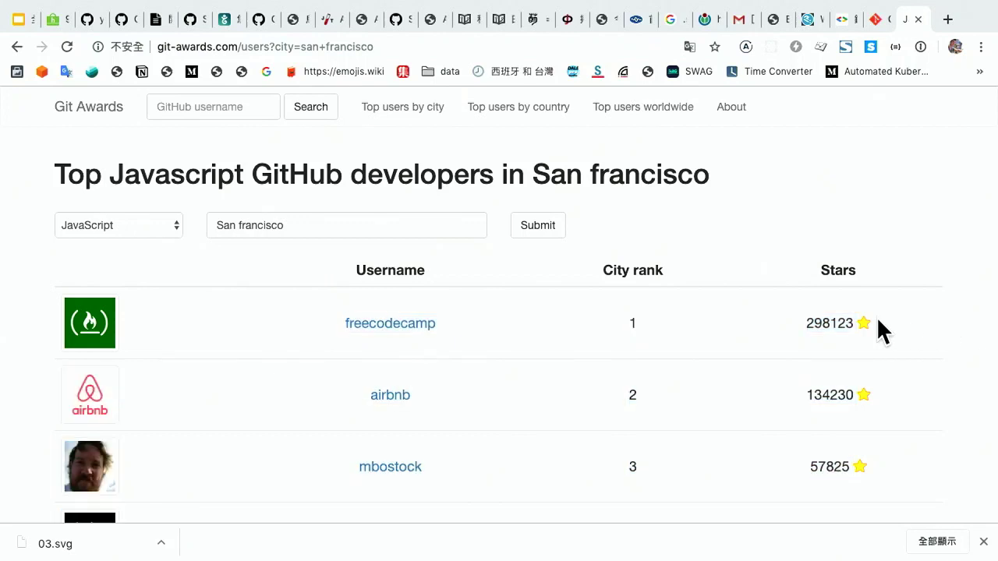
{"action": "scroll", "coordinate": [878, 320], "scroll_direction": "down", "scroll_amount": 5}
{"action": "scroll", "coordinate": [877, 319], "scroll_direction": "up", "scroll_amount": 5}
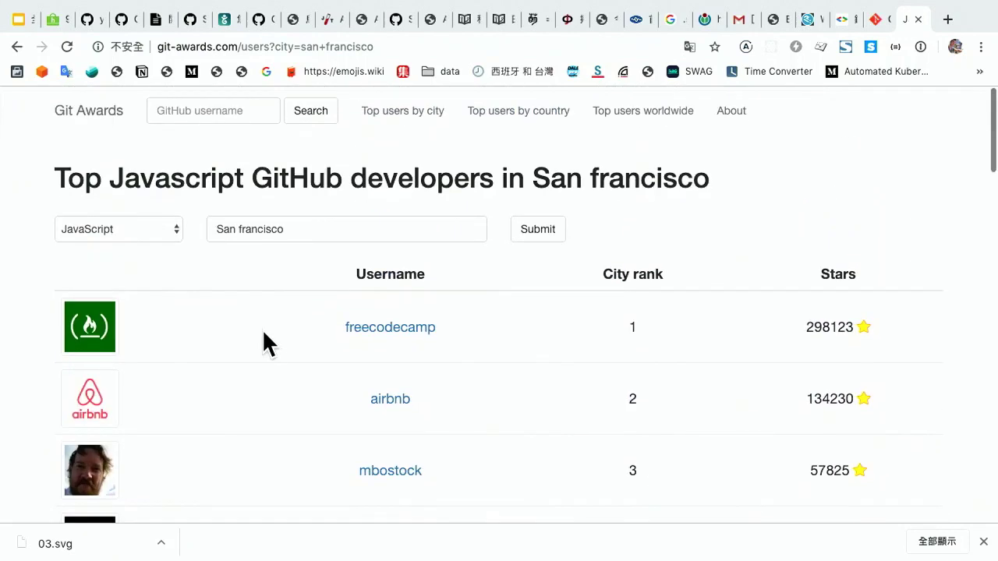
Replace San Francisco with Taipei in the city field and submit to rank Taipei JavaScript developers.
{"action": "double_click", "coordinate": [229, 219]}
{"action": "triple_click", "coordinate": [230, 219]}
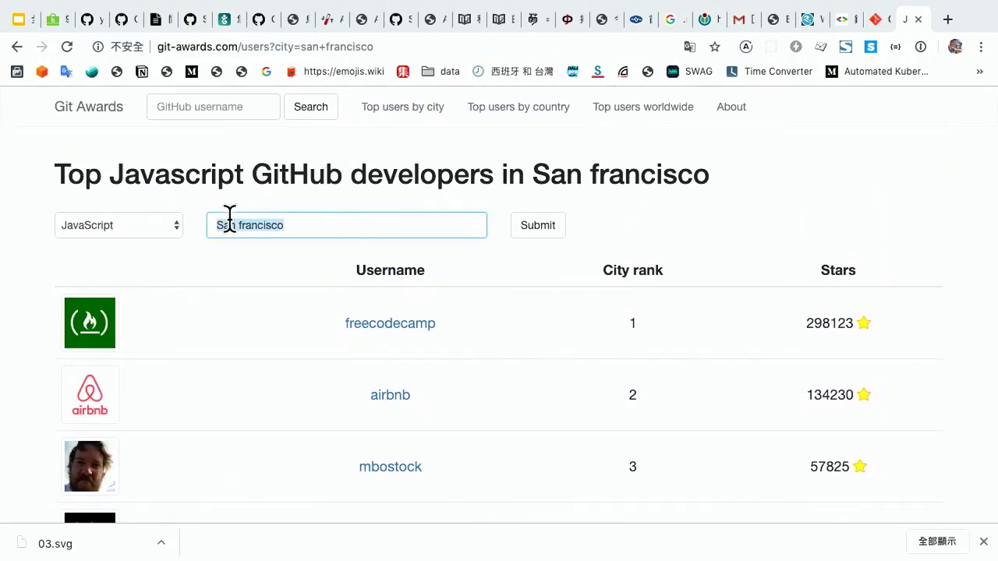
{"action": "type", "text": "□"}
{"action": "key", "text": "BackSpace"}
{"action": "type", "text": "taipei"}
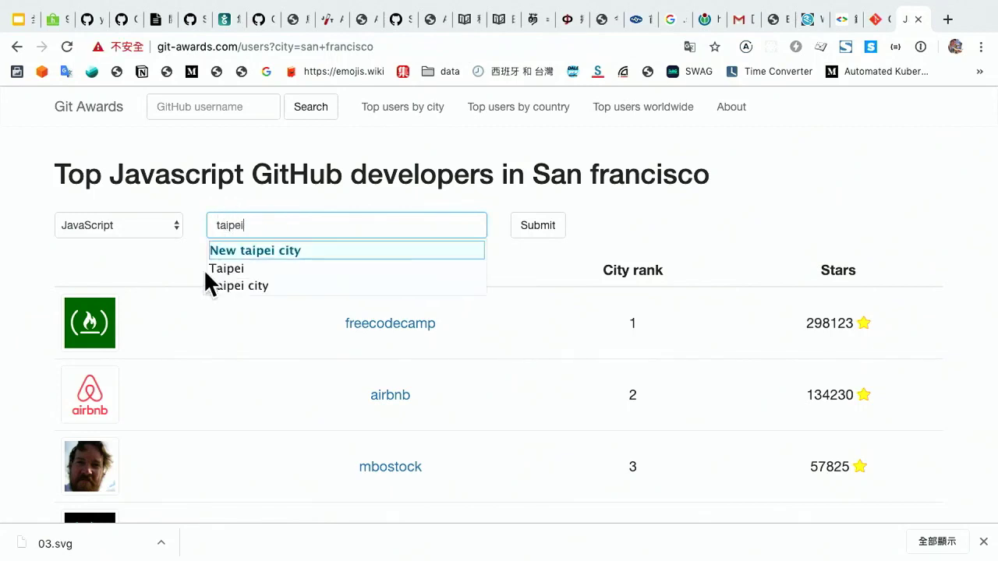
{"action": "left_click", "coordinate": [220, 267]}
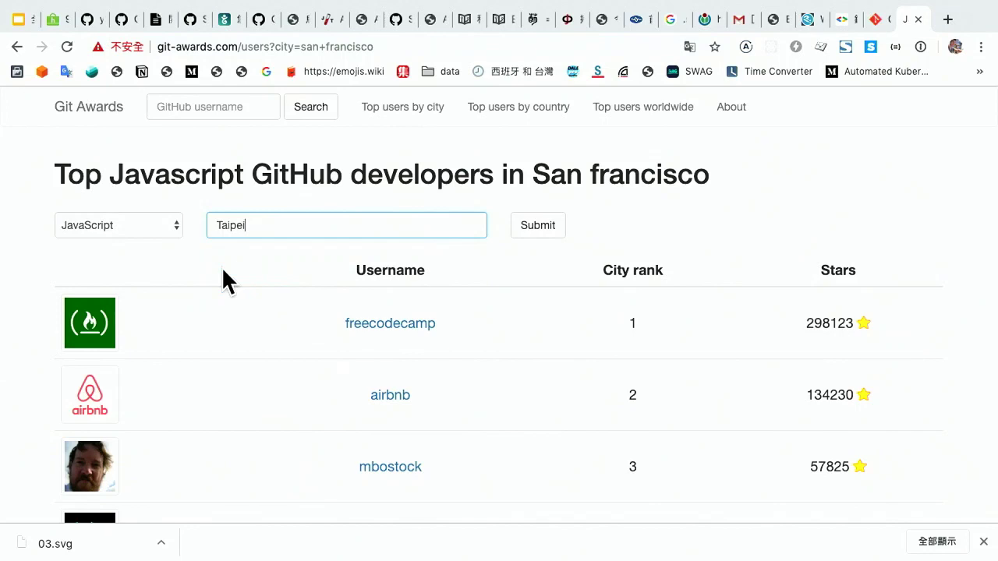
{"action": "left_click", "coordinate": [538, 230]}
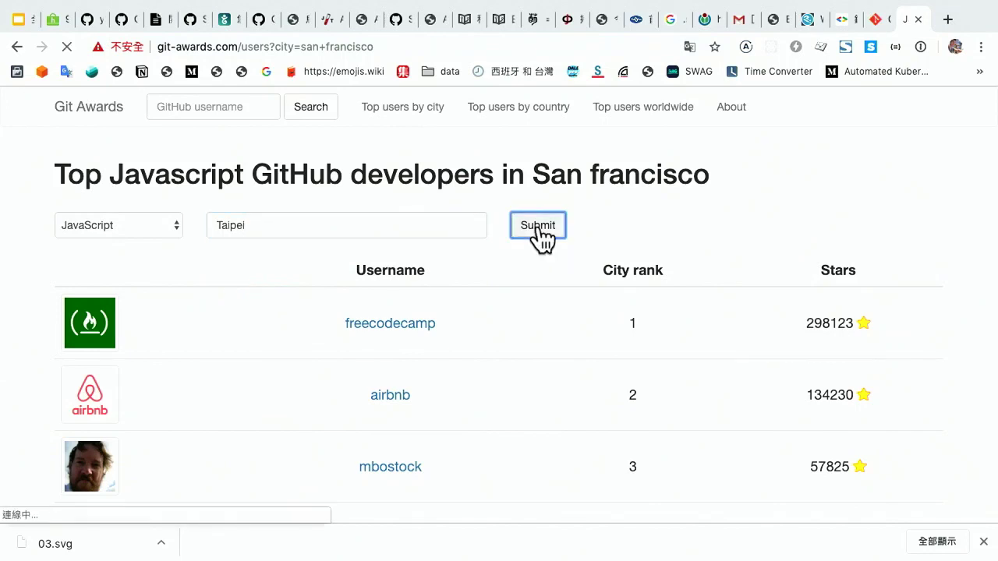
{"action": "scroll", "coordinate": [241, 486], "scroll_direction": "down", "scroll_amount": 1}
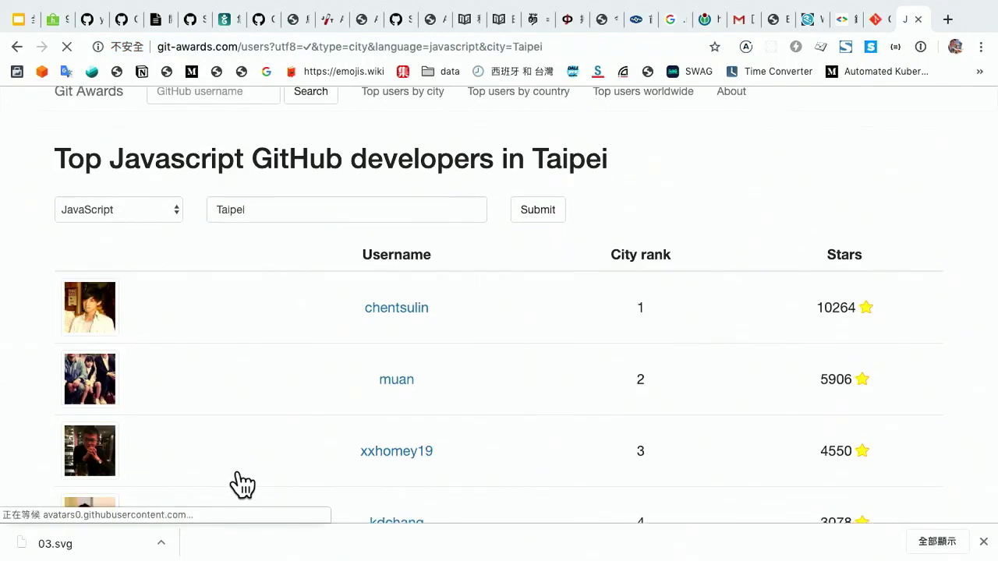
{"action": "scroll", "coordinate": [412, 318], "scroll_direction": "down", "scroll_amount": 4}
{"action": "scroll", "coordinate": [406, 309], "scroll_direction": "down", "scroll_amount": 1}
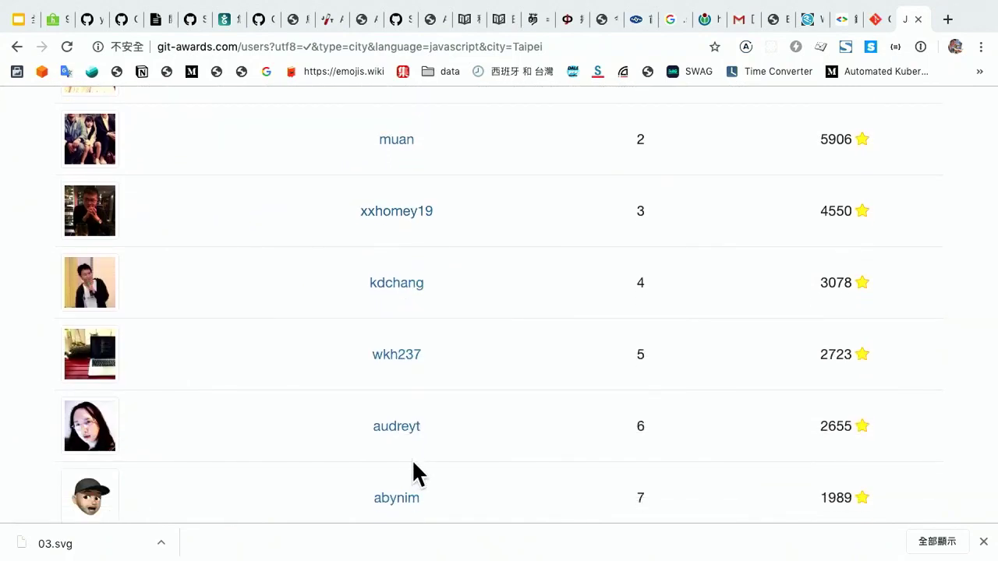
{"action": "scroll", "coordinate": [413, 462], "scroll_direction": "up", "scroll_amount": 1}
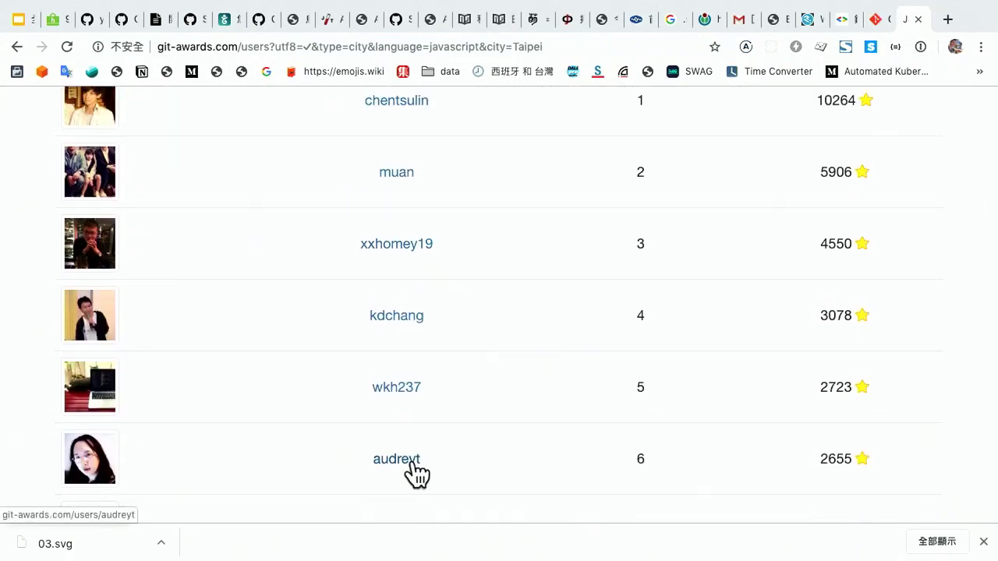
{"action": "scroll", "coordinate": [412, 466], "scroll_direction": "up", "scroll_amount": 3}
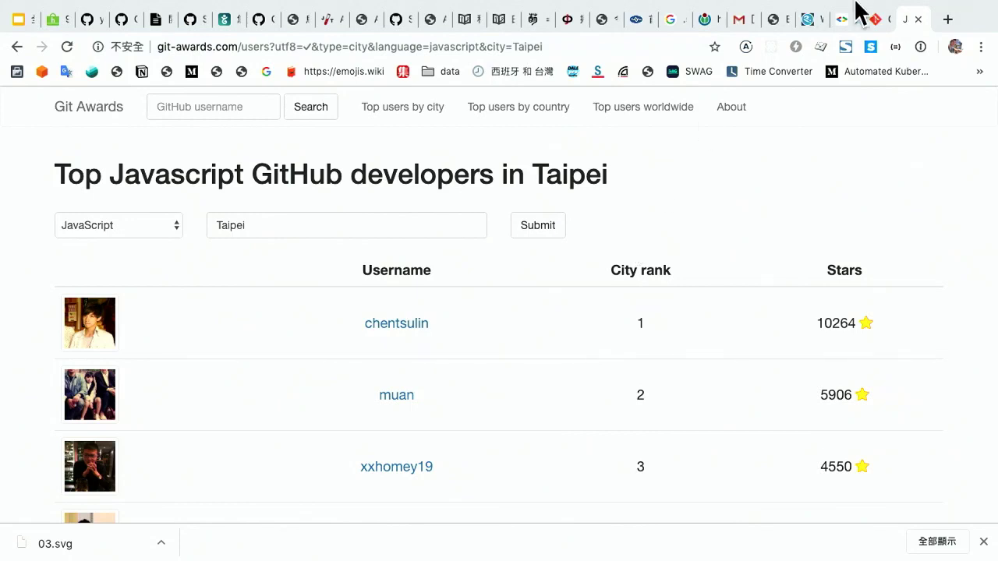
In a new tab, go to github.com/g0v and open its moedict-app repository.
{"action": "left_click", "coordinate": [947, 19]}
{"action": "type", "text": "github.com/tmo"}
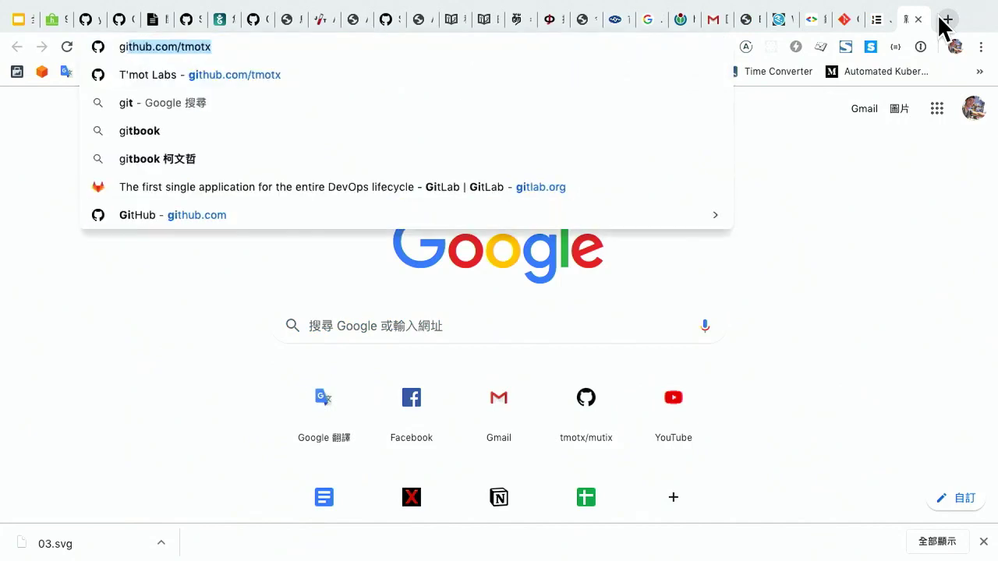
{"action": "key", "text": "BackSpace"}
{"action": "key", "text": "BackSpace"}
{"action": "key", "text": "BackSpace"}
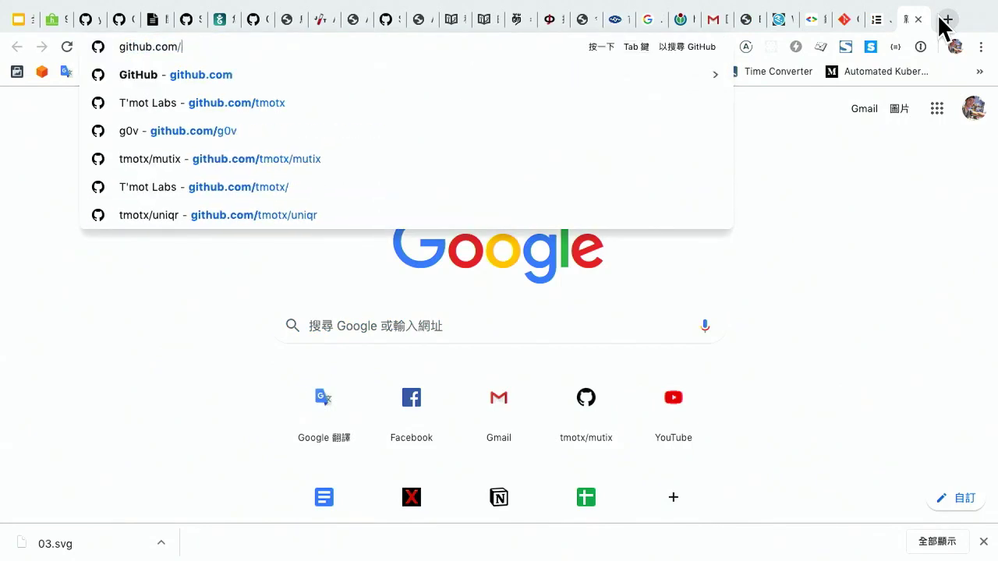
{"action": "key", "text": "Down"}
{"action": "key", "text": "Down"}
{"action": "key", "text": "Return"}
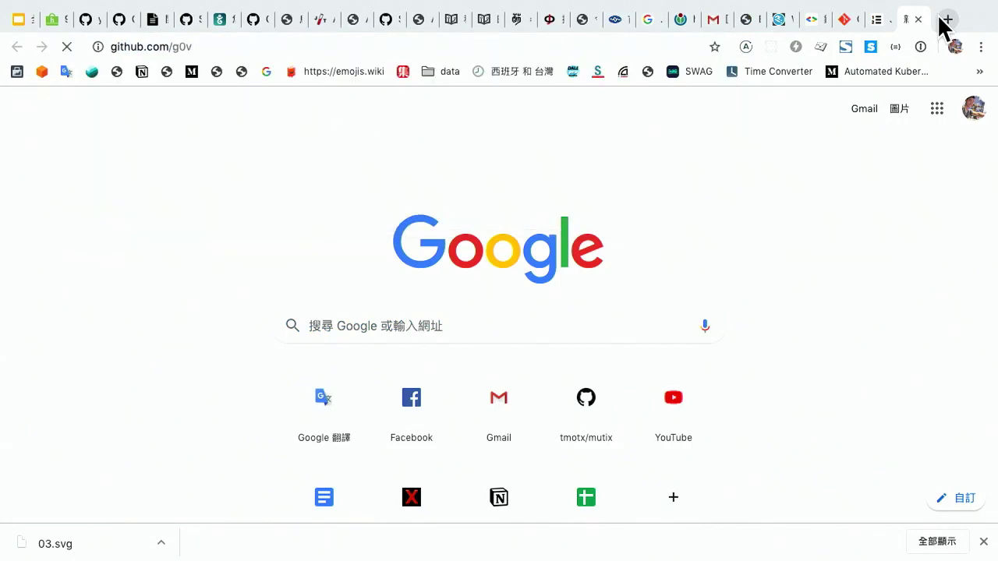
{"action": "scroll", "coordinate": [149, 400], "scroll_direction": "down", "scroll_amount": 10}
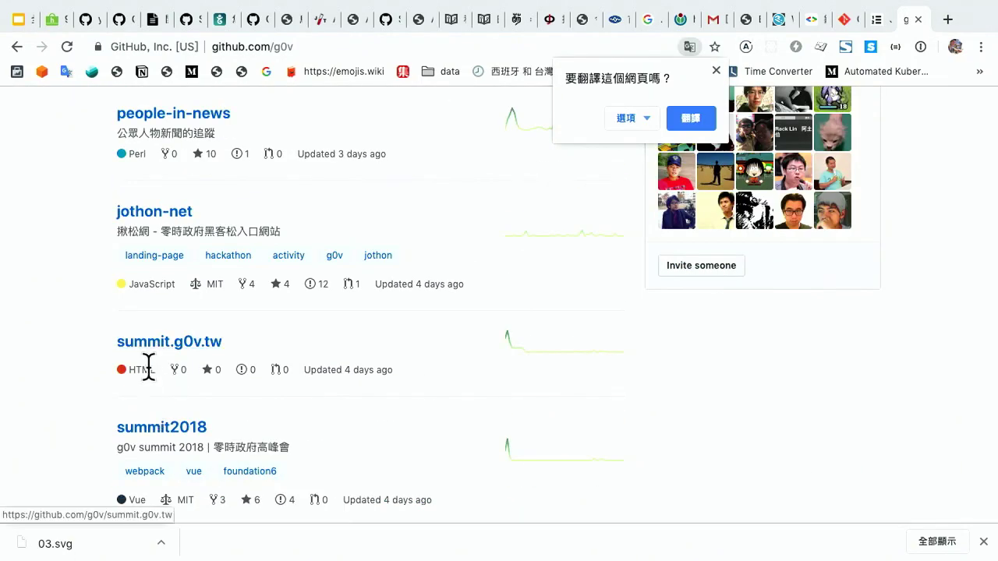
{"action": "scroll", "coordinate": [148, 368], "scroll_direction": "down", "scroll_amount": 4}
{"action": "left_click", "coordinate": [156, 263]}
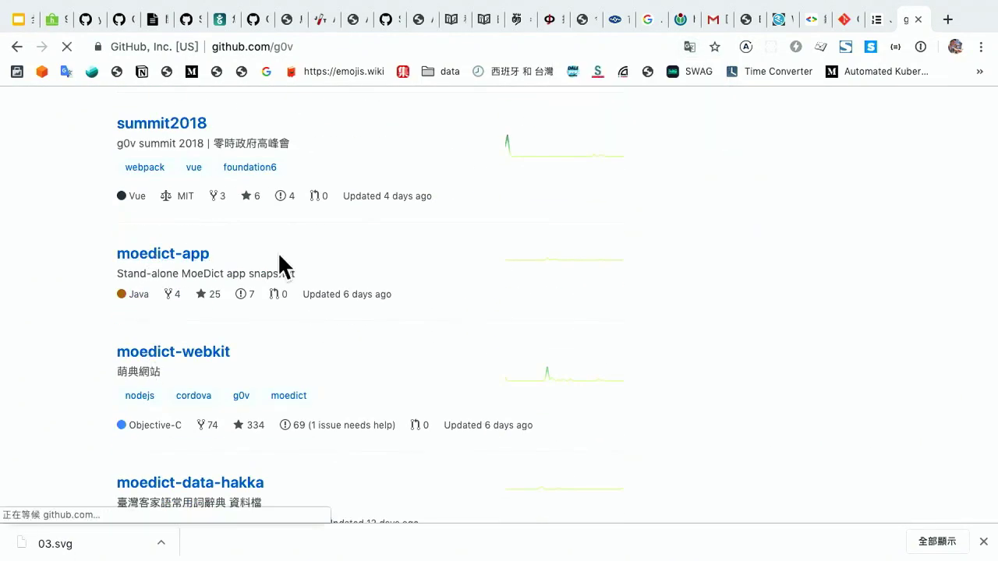
Open moedict-app's 223-commit gh-pages history and scroll through the commits list.
{"action": "left_click", "coordinate": [209, 323]}
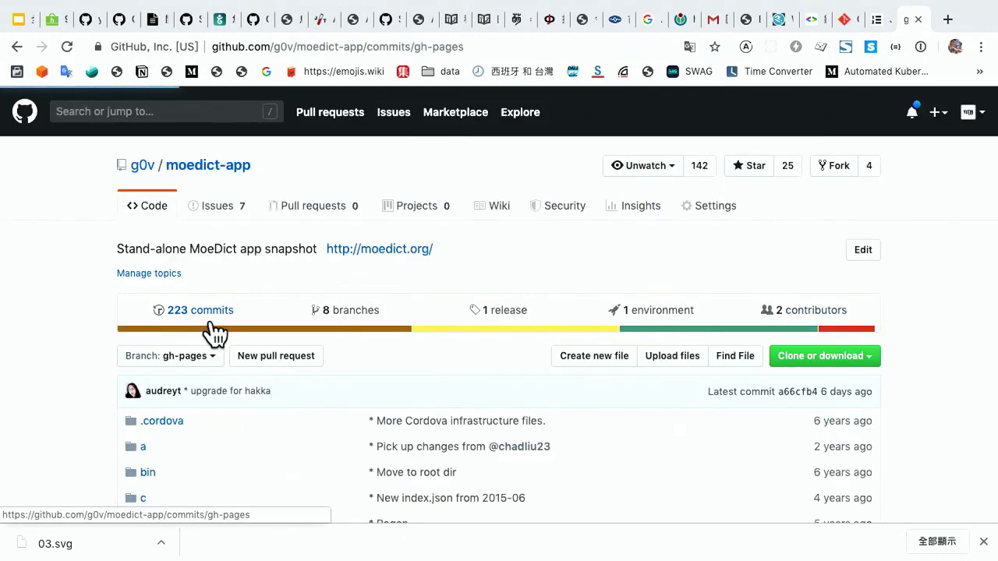
{"action": "scroll", "coordinate": [360, 368], "scroll_direction": "down", "scroll_amount": 5}
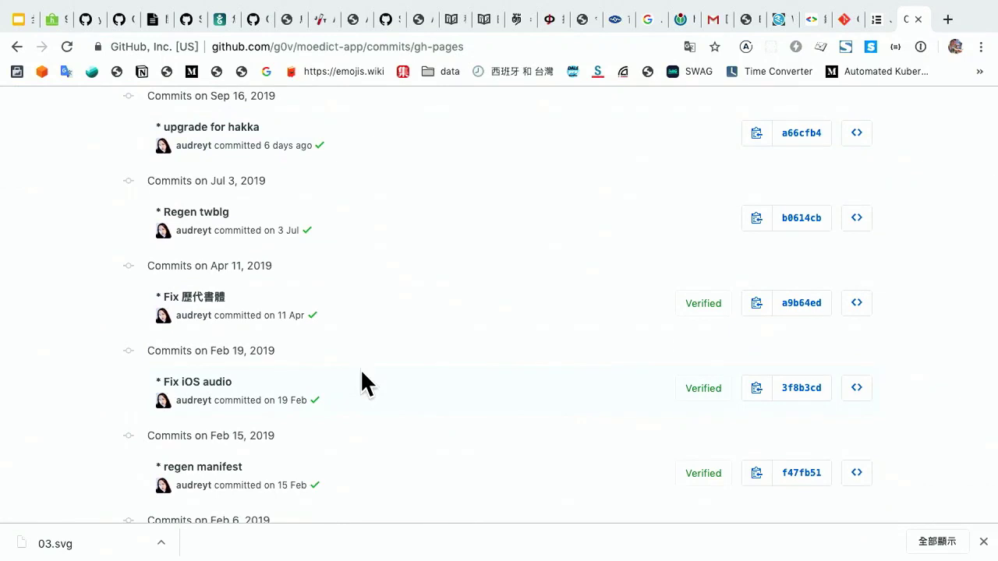
{"action": "scroll", "coordinate": [360, 369], "scroll_direction": "up", "scroll_amount": 4}
{"action": "scroll", "coordinate": [361, 372], "scroll_direction": "down", "scroll_amount": 4}
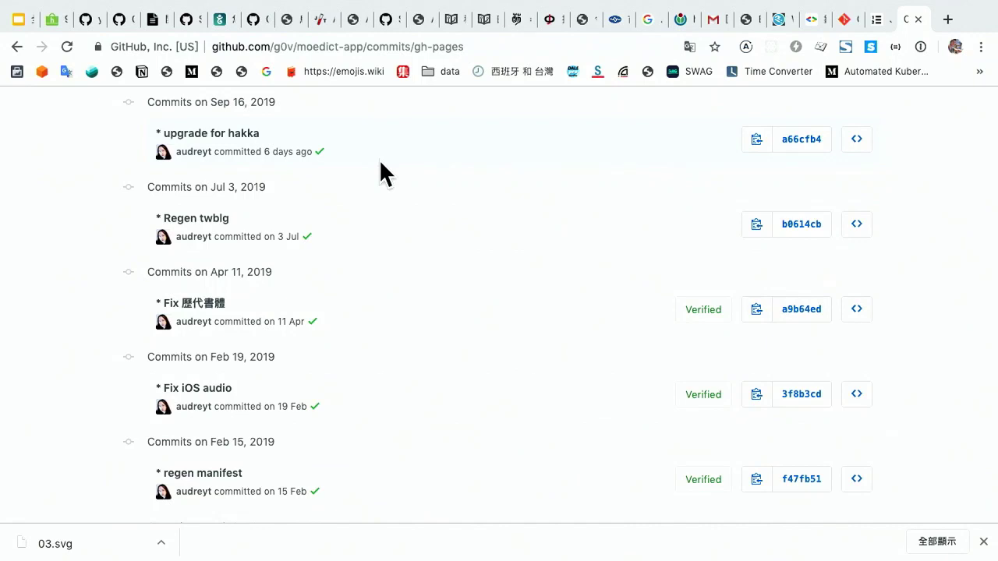
{"action": "scroll", "coordinate": [382, 172], "scroll_direction": "up", "scroll_amount": 3}
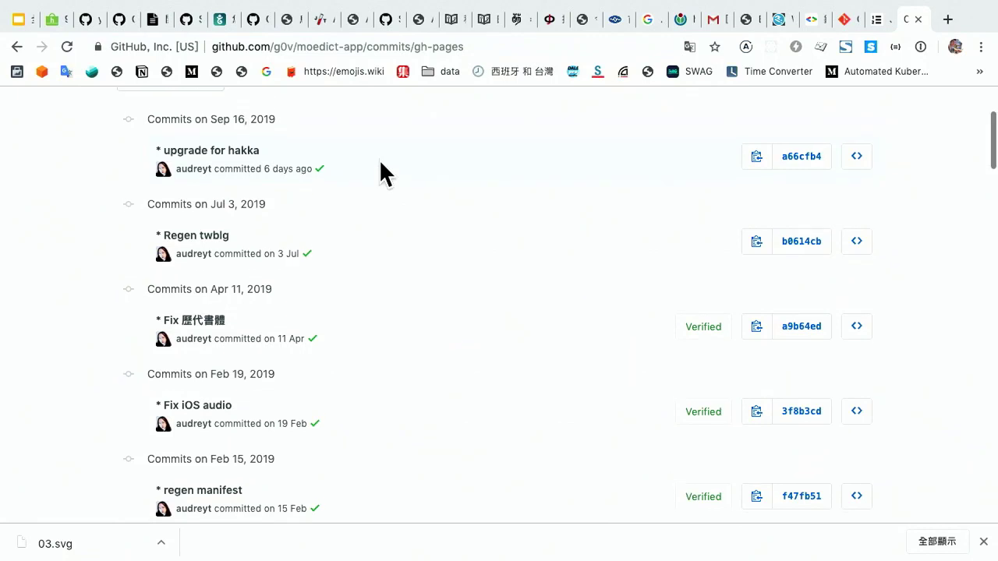
{"action": "scroll", "coordinate": [382, 171], "scroll_direction": "up", "scroll_amount": 1}
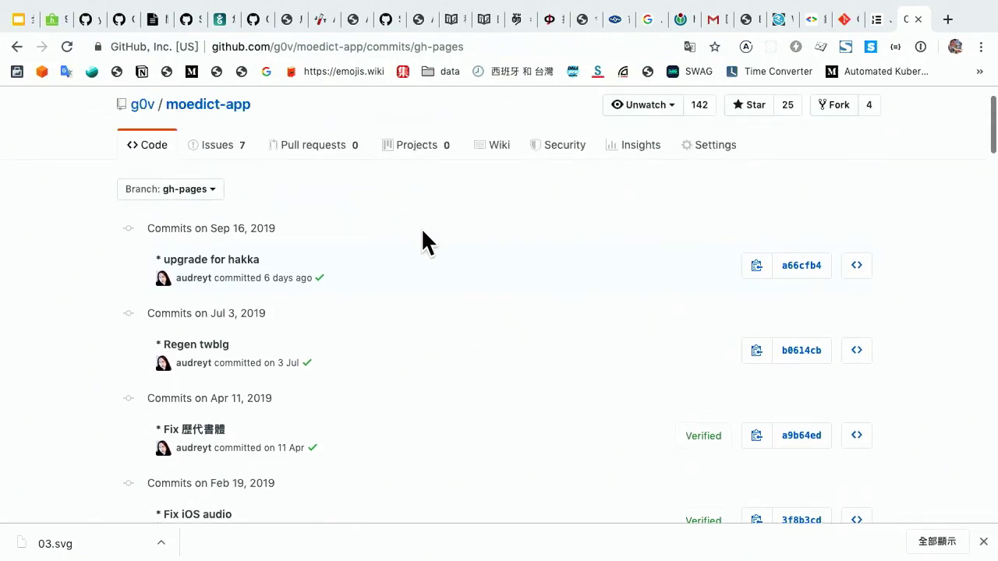